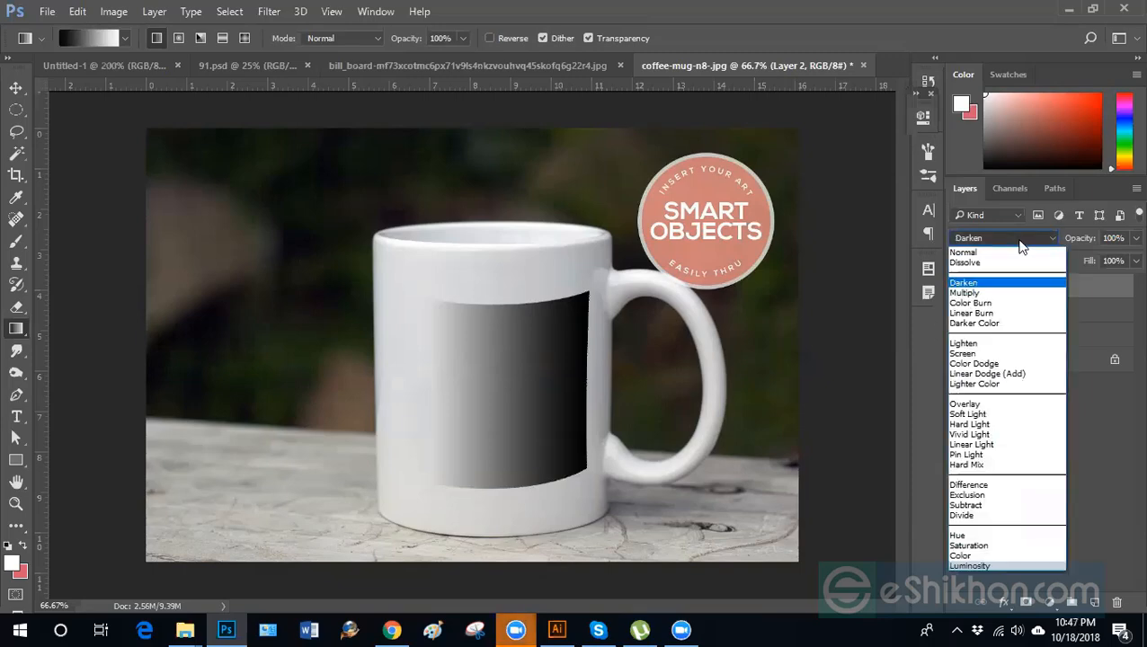
Preview Layer 2 in Normal blend mode and return it to Darken.
click(980, 253)
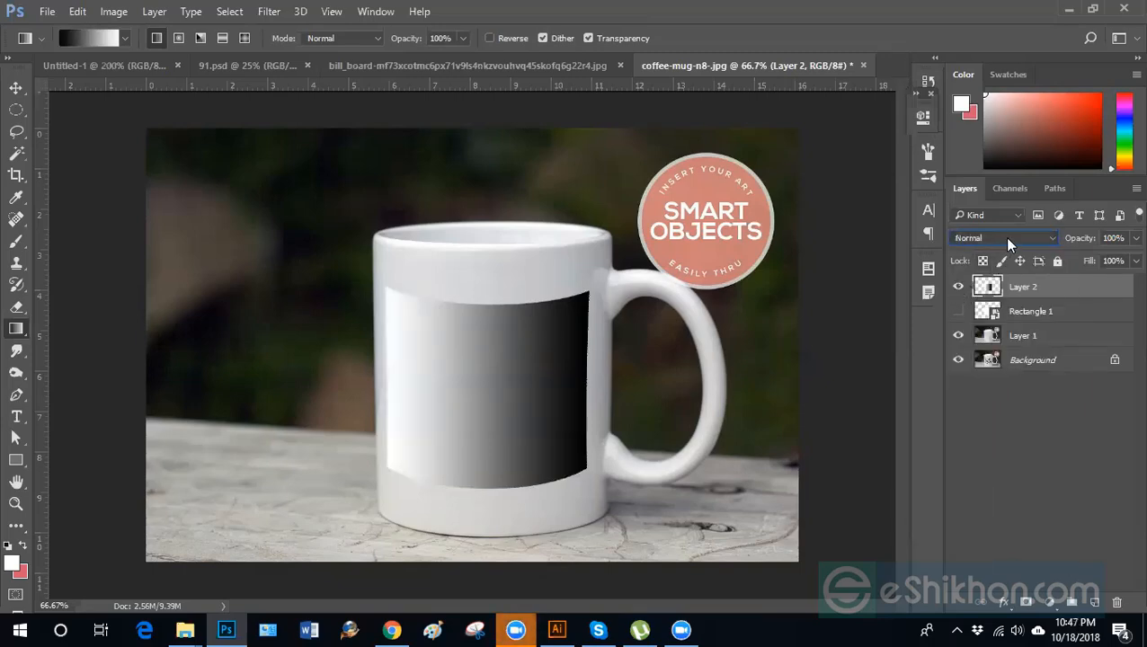
scroll(1008, 243, down, 1)
scroll(1008, 244, down, 1)
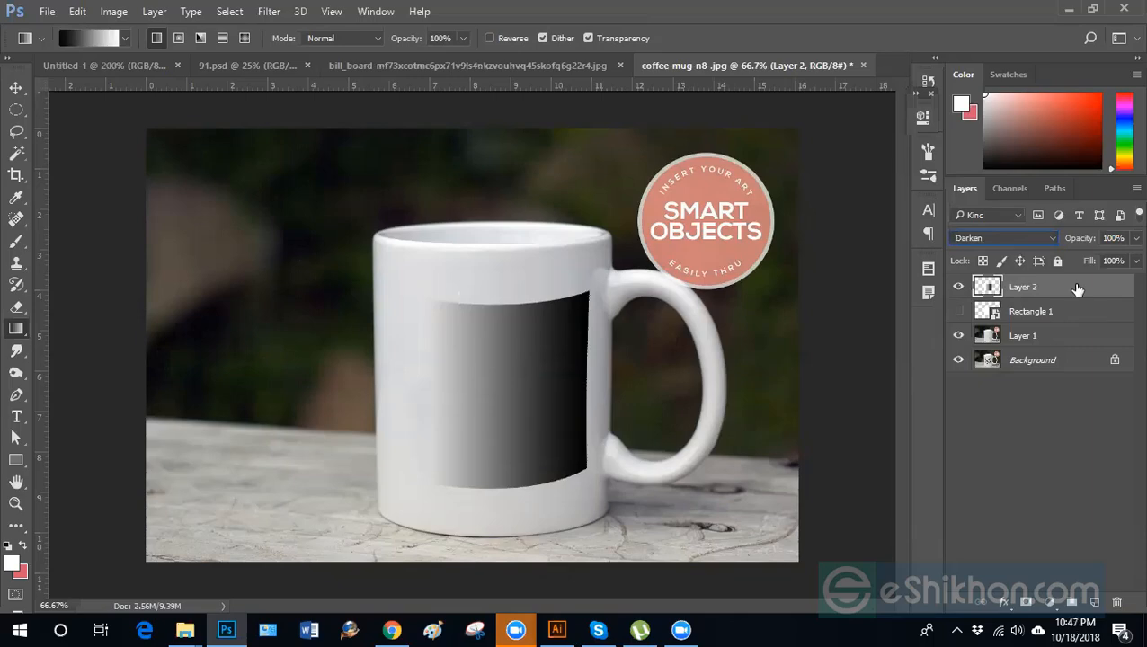
Set the opacity of the gradient Layer 2 to 40%.
click(1135, 238)
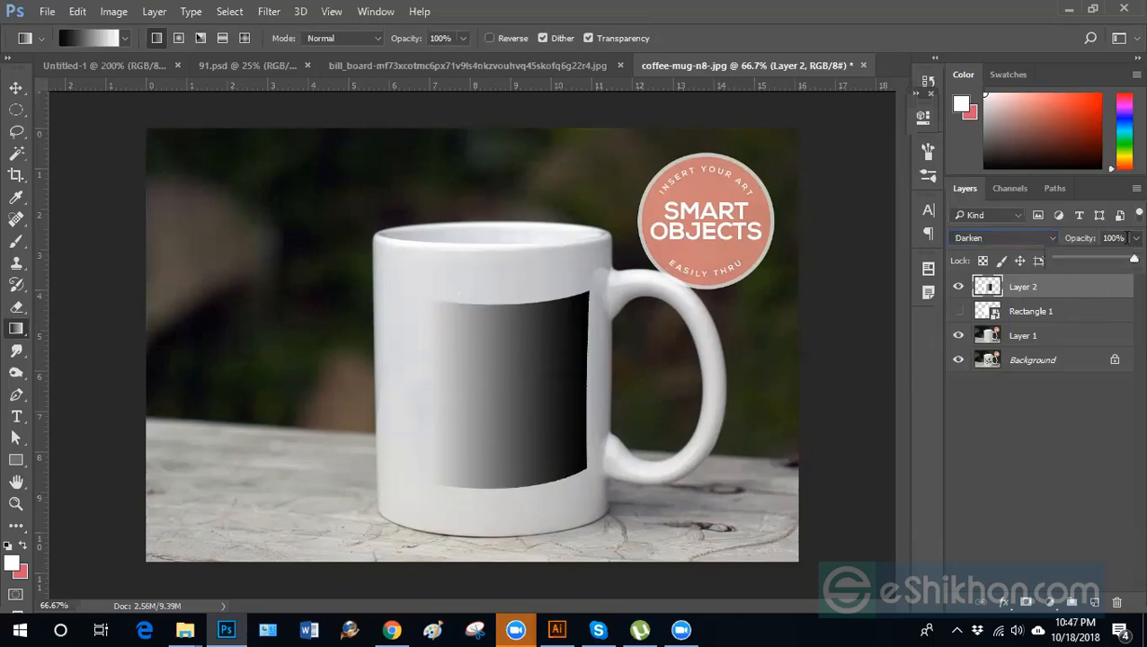
click(1084, 244)
text(50)
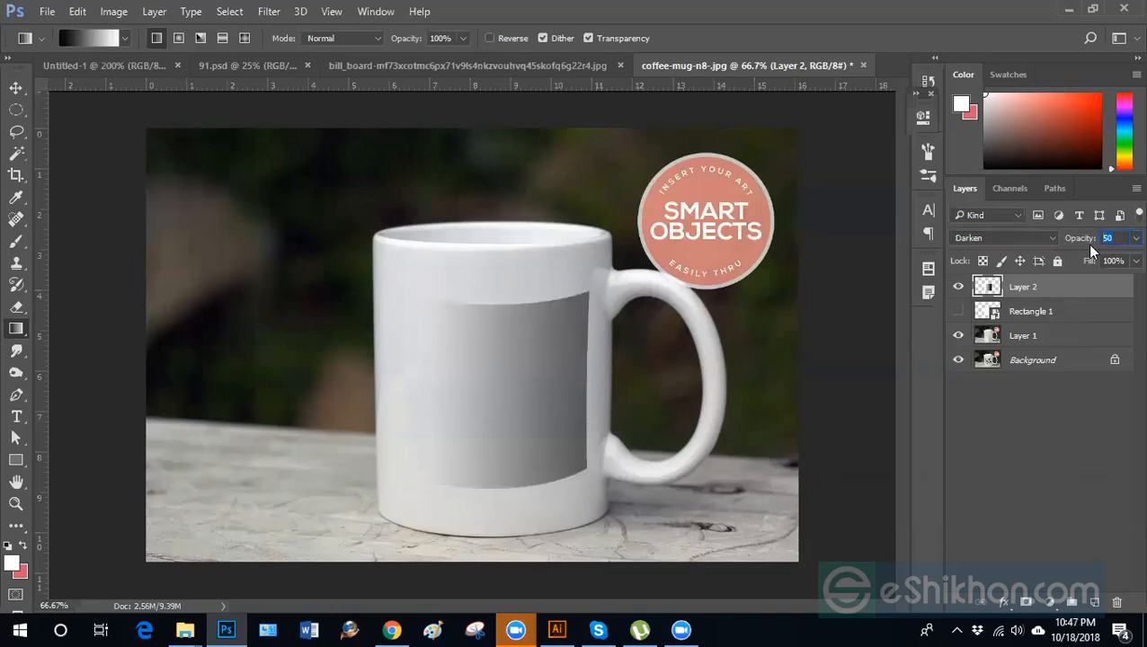
key(Down)
key(Down)
key(Down)
key(Down)
key(Down)
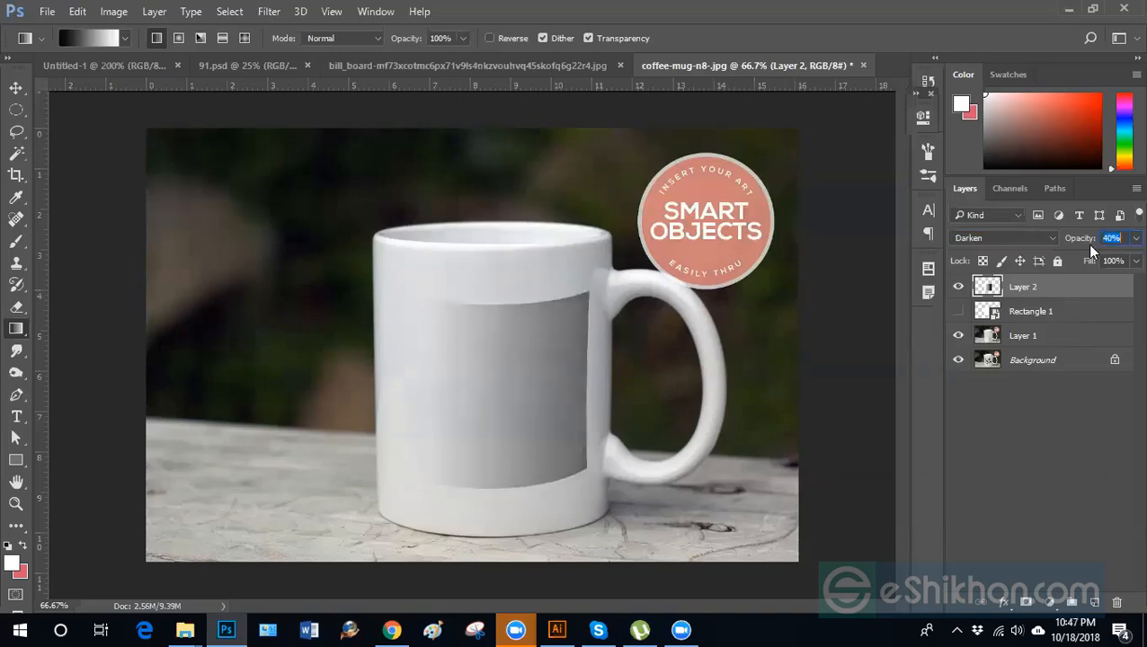
key(Down)
key(Down)
key(Down)
key(Down)
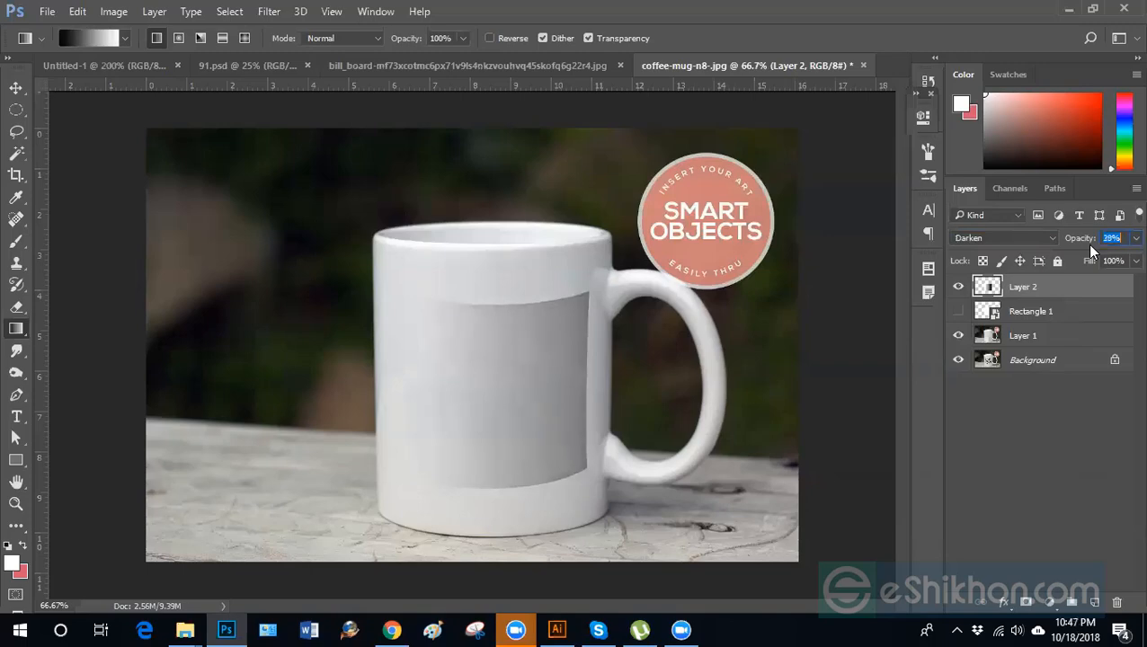
key(Down)
text(40)
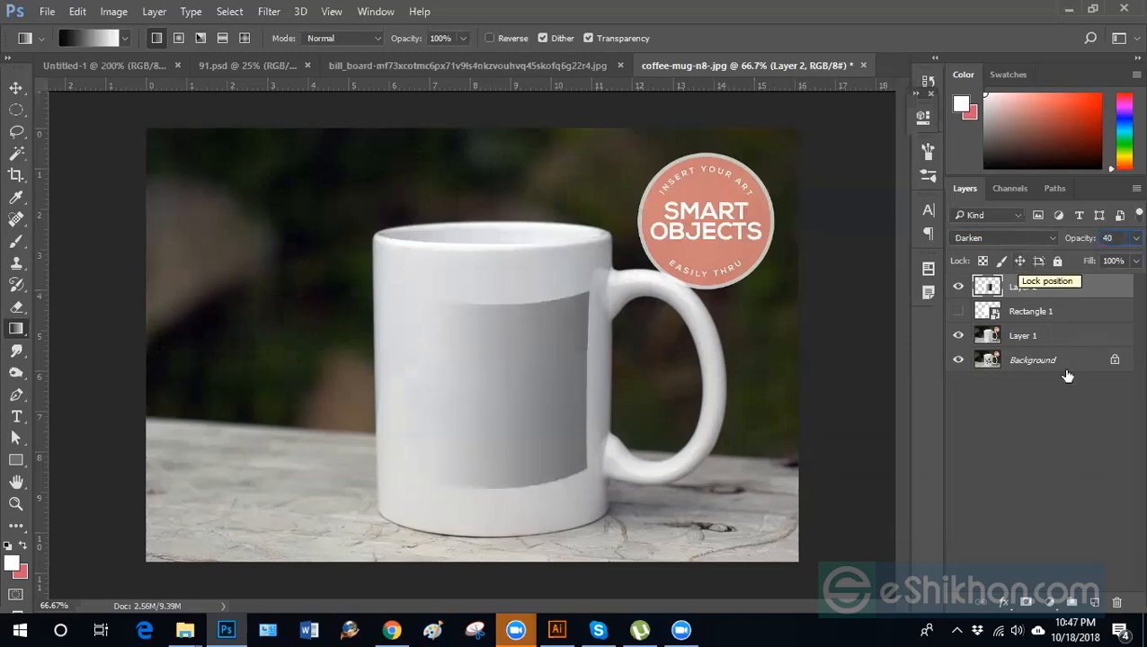
click(1020, 436)
Show the Rectangle 1 layer and clip the gradient Layer 2 to it with a clipping mask.
click(958, 312)
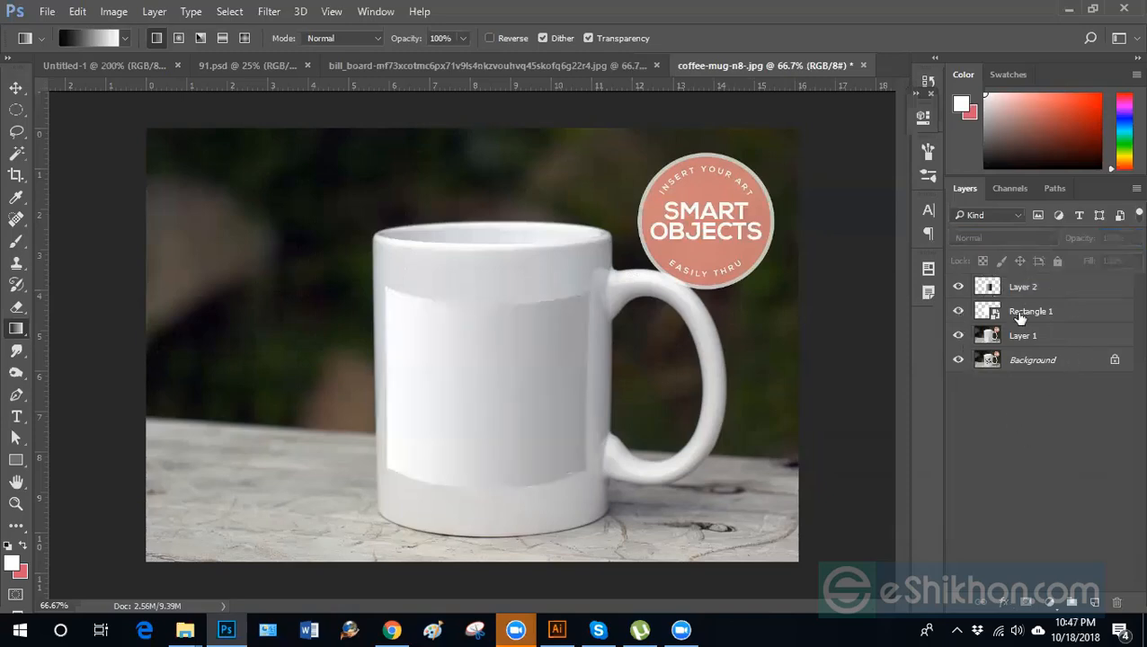
click(1028, 315)
click(1059, 288)
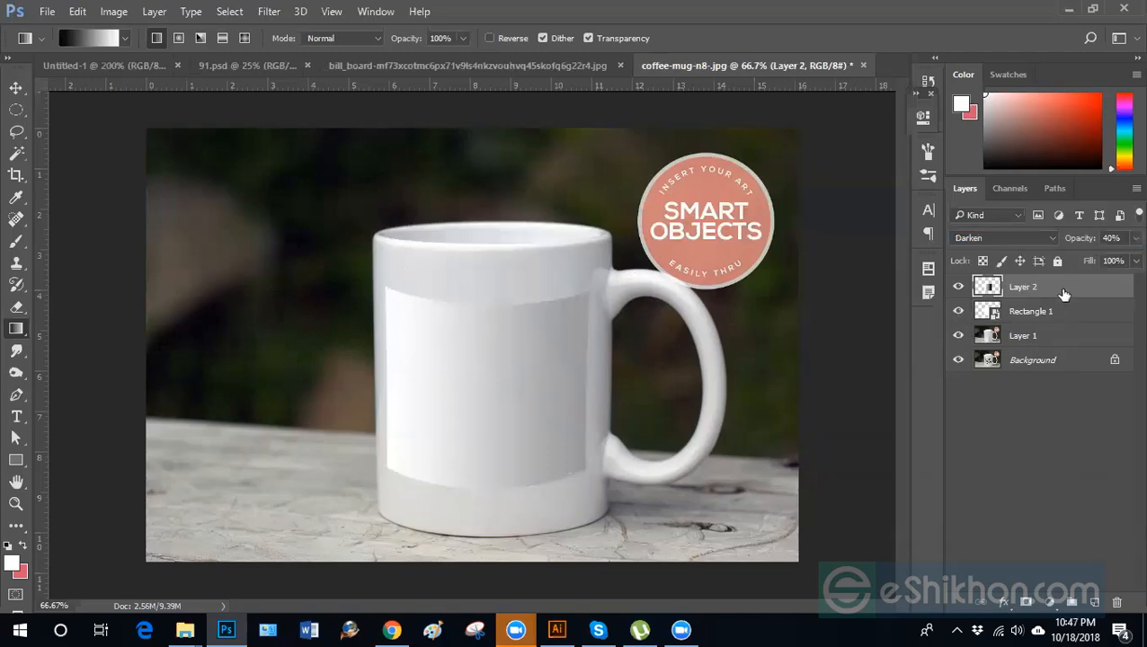
drag(1050, 312, 1063, 297)
alt+click(1065, 296)
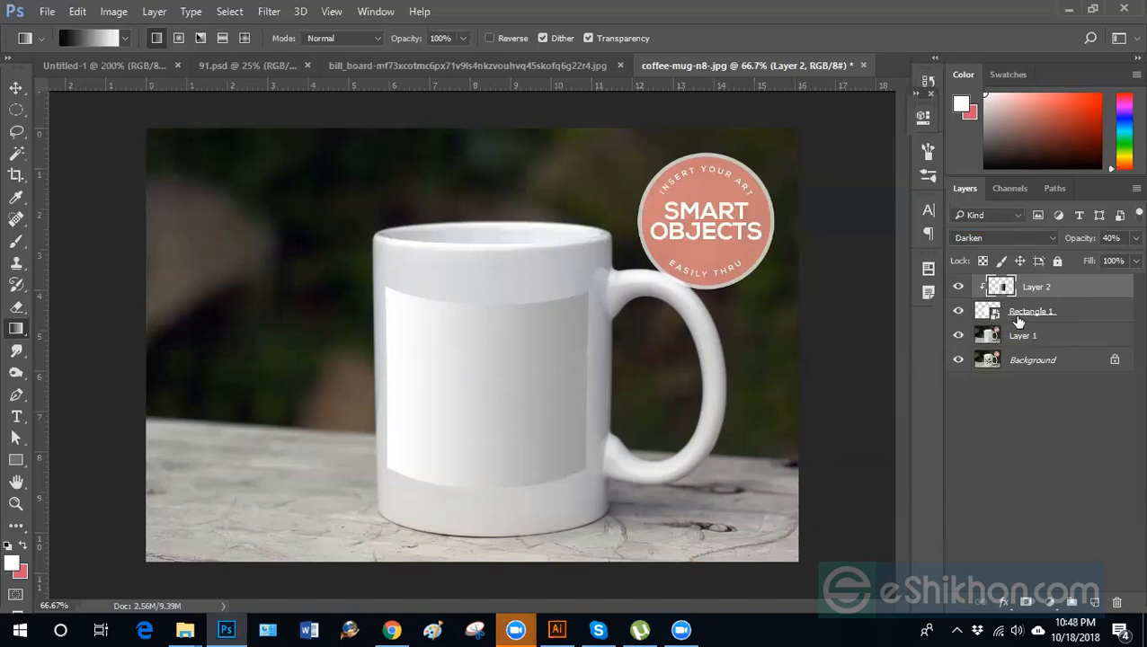
click(1075, 317)
click(1062, 340)
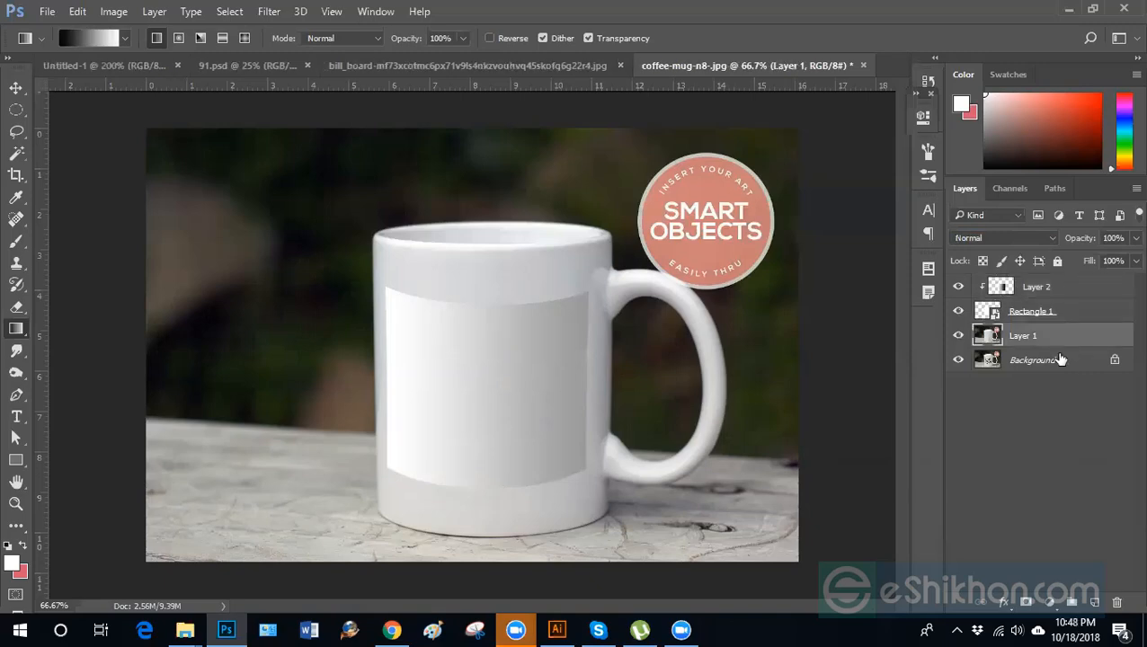
click(1059, 359)
click(1061, 336)
Open the contents of the Rectangle 1 smart object and add the text MUG on the white canvas.
click(1067, 312)
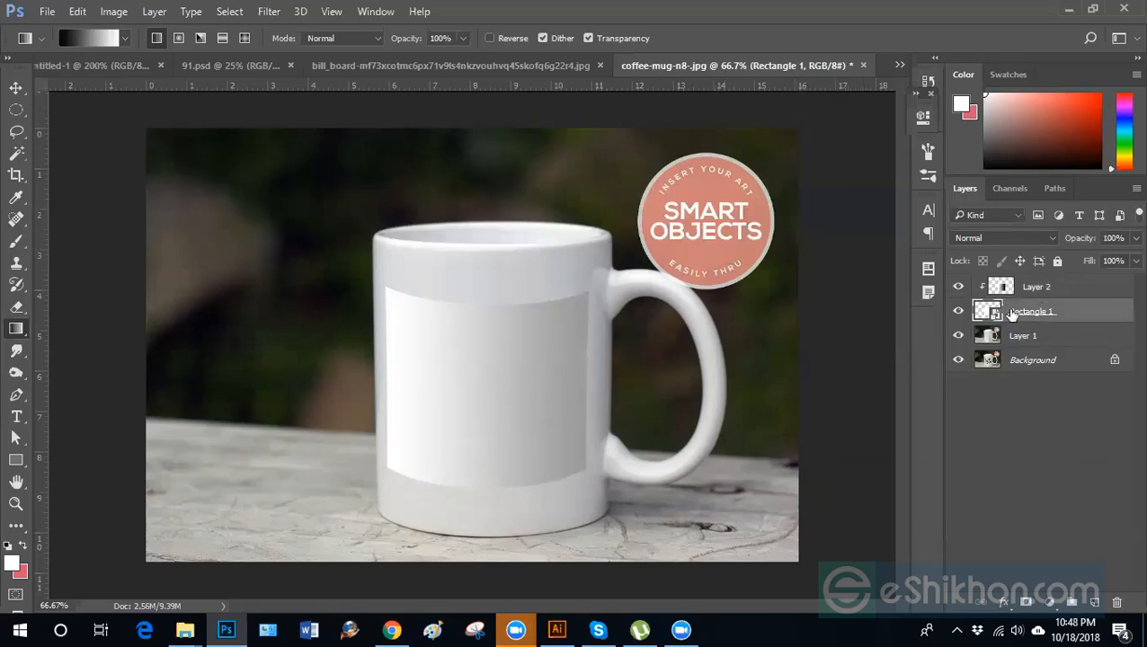
double_click(988, 311)
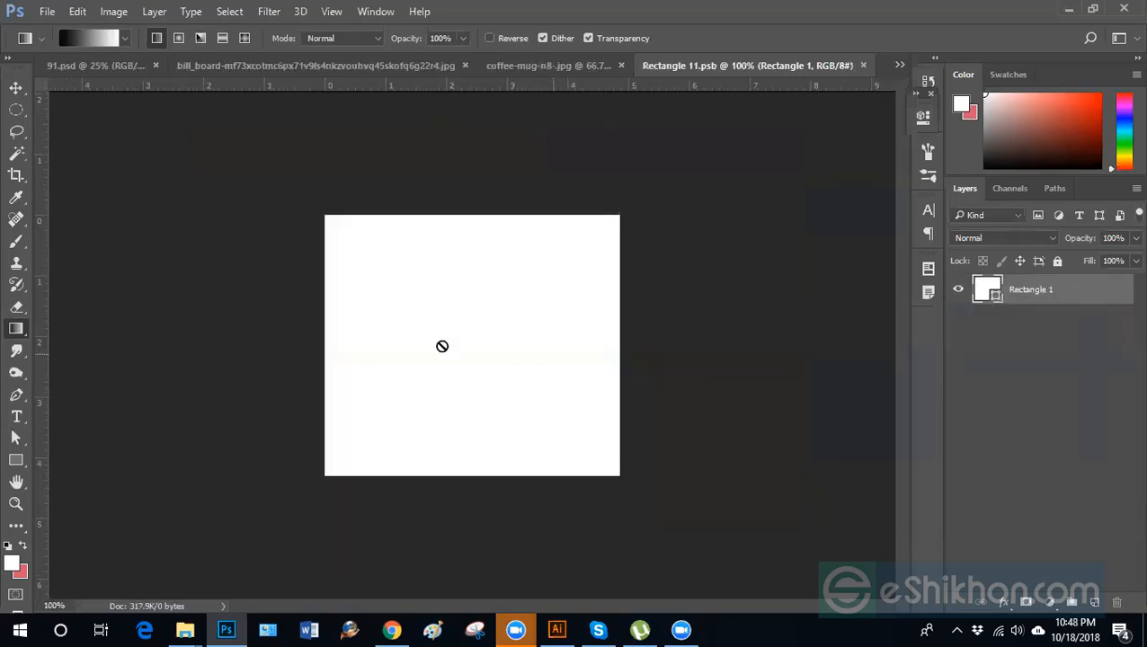
click(17, 416)
click(375, 325)
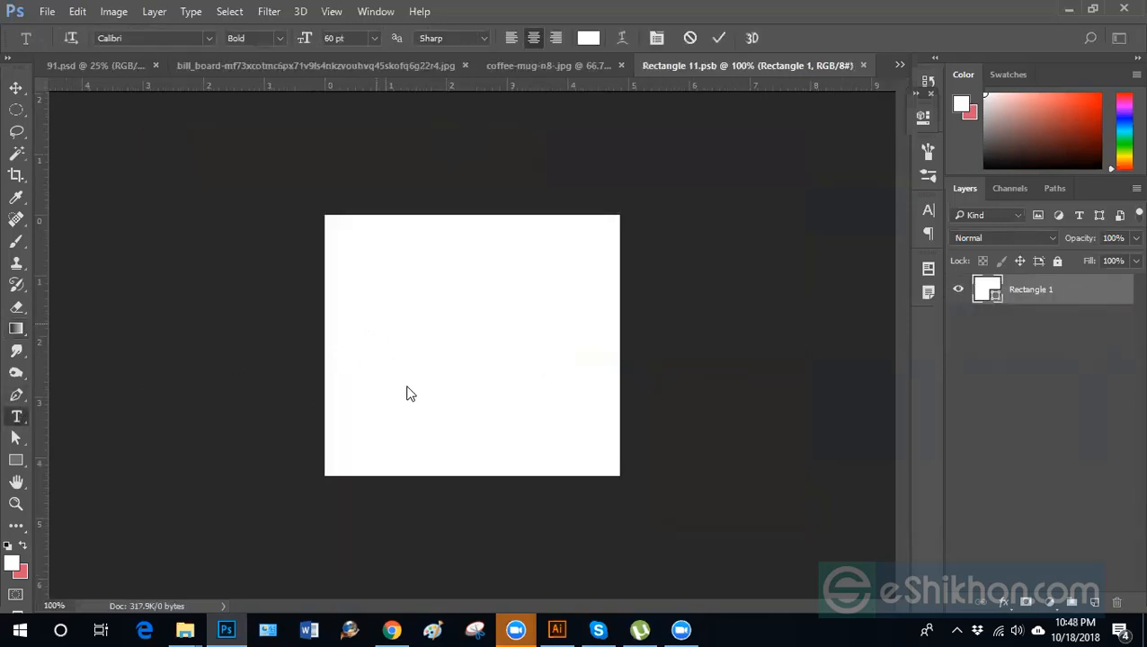
text(MUG)
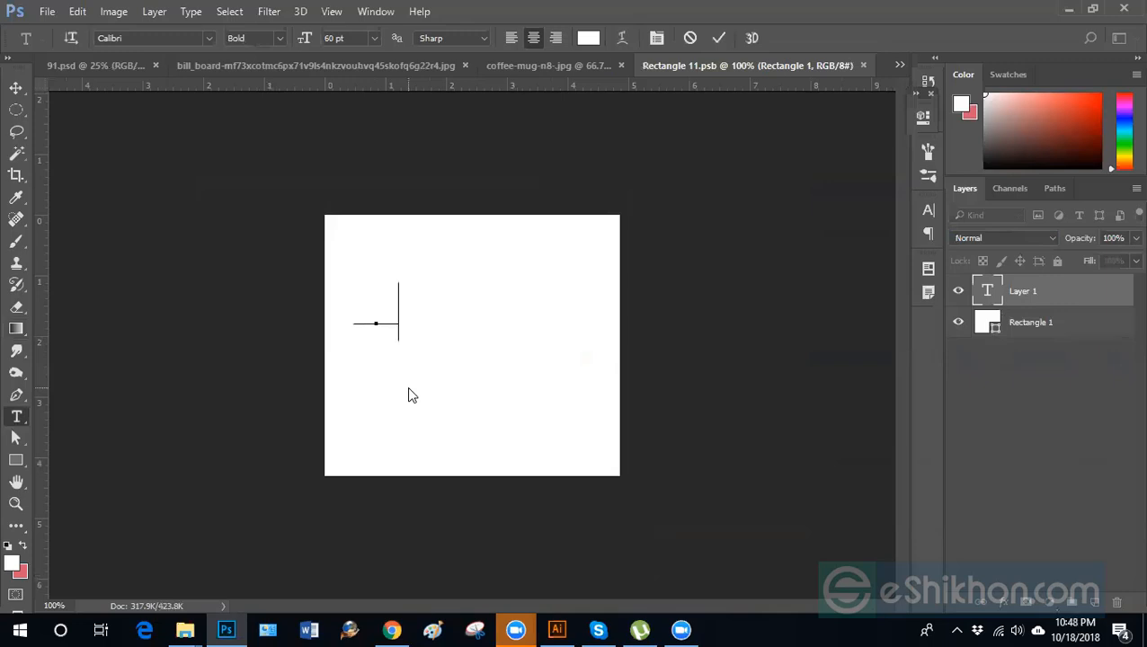
click(16, 87)
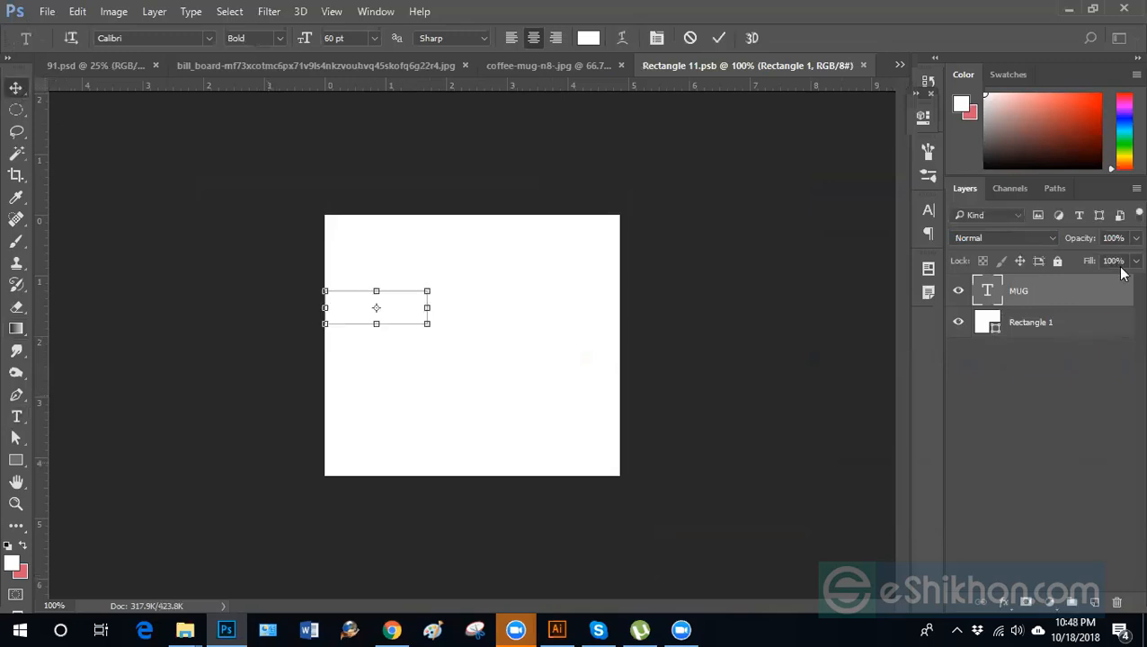
Recolour the MUG text pink by swapping the foreground and background colours.
double_click(986, 293)
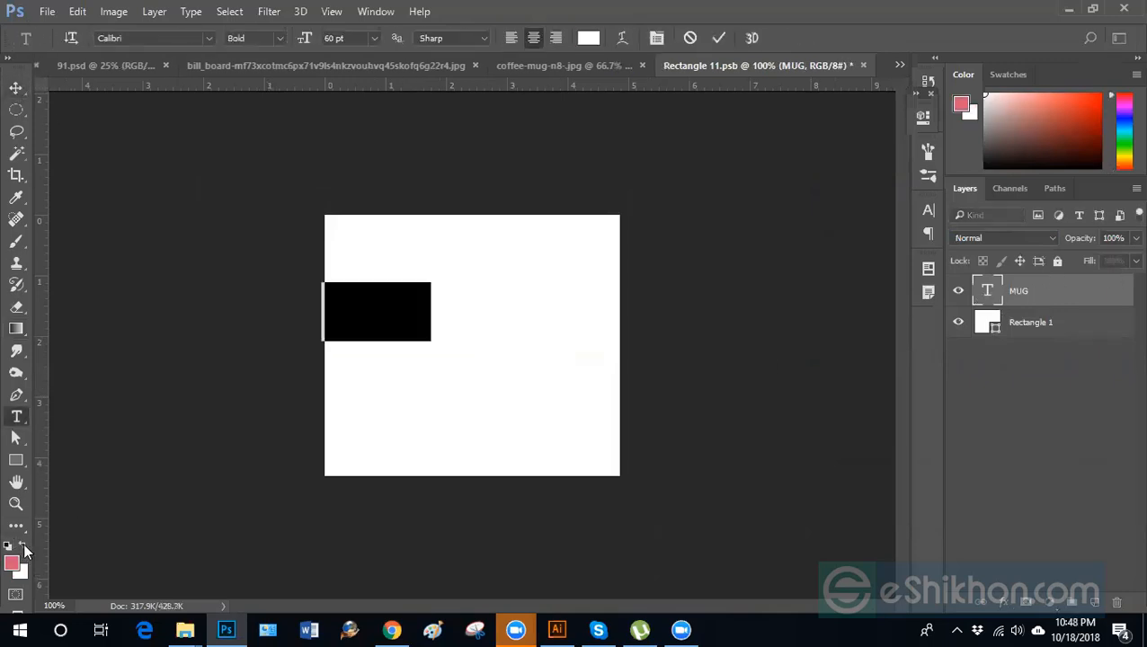
click(23, 549)
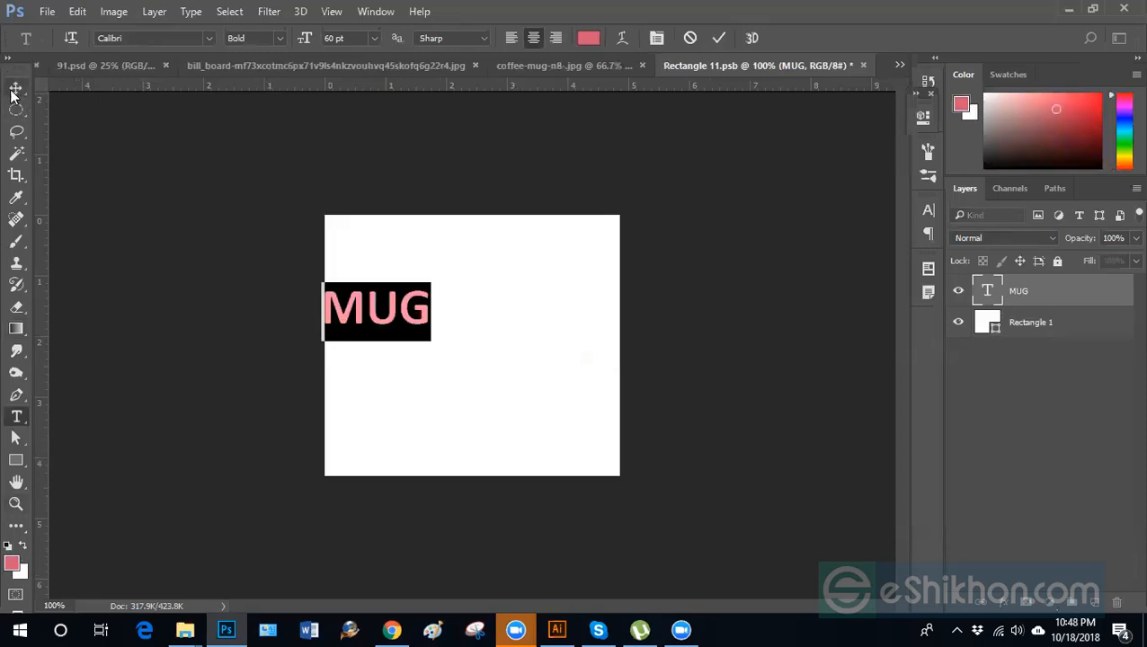
click(17, 87)
Enlarge the MUG text to about 125 pt and centre it horizontally on the canvas.
key(ctrl+t)
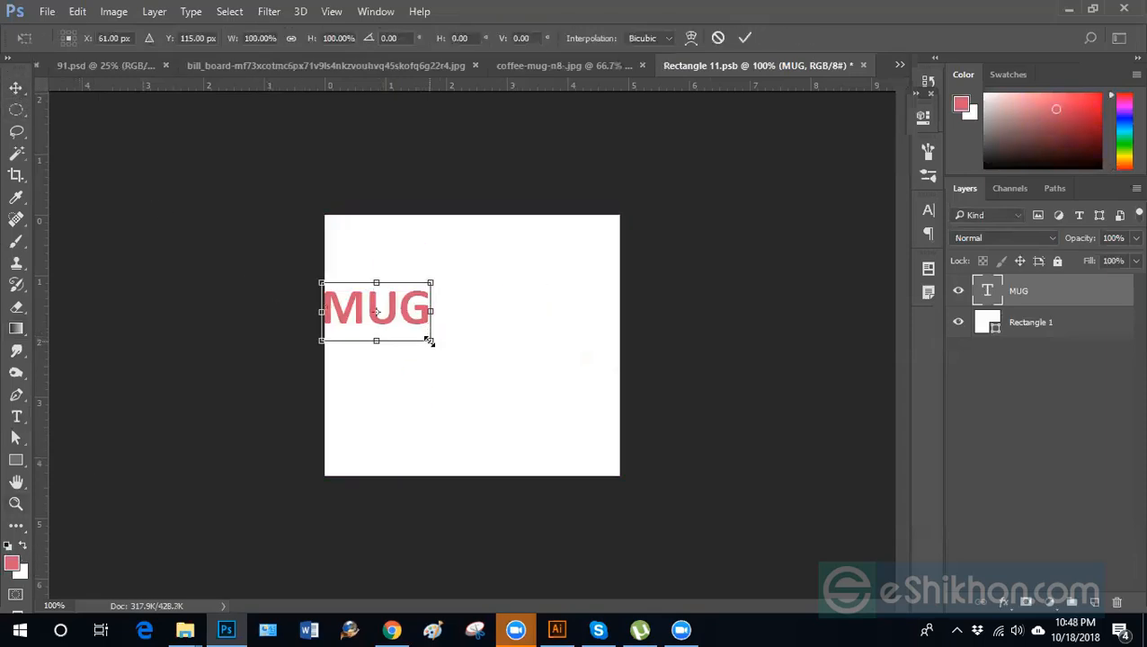
drag(430, 341, 469, 423)
drag(392, 328, 499, 426)
key(Return)
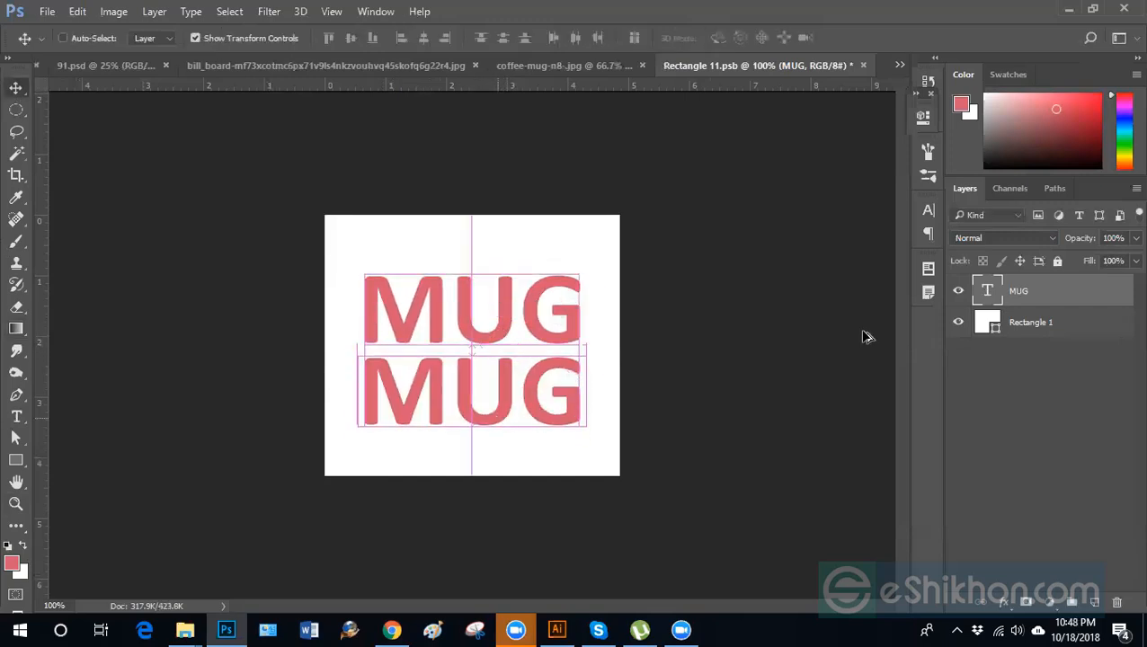
Duplicate the MUG text directly below the original and change the copy's wording to MOCK UP.
double_click(987, 292)
text(M)
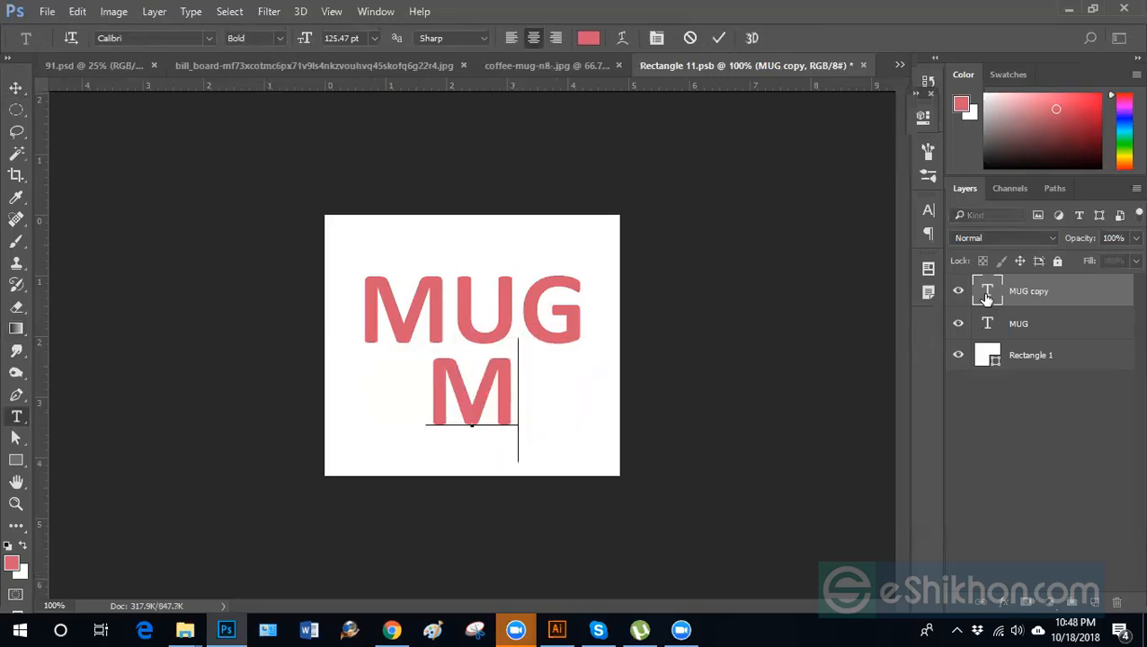
text(OCK UP)
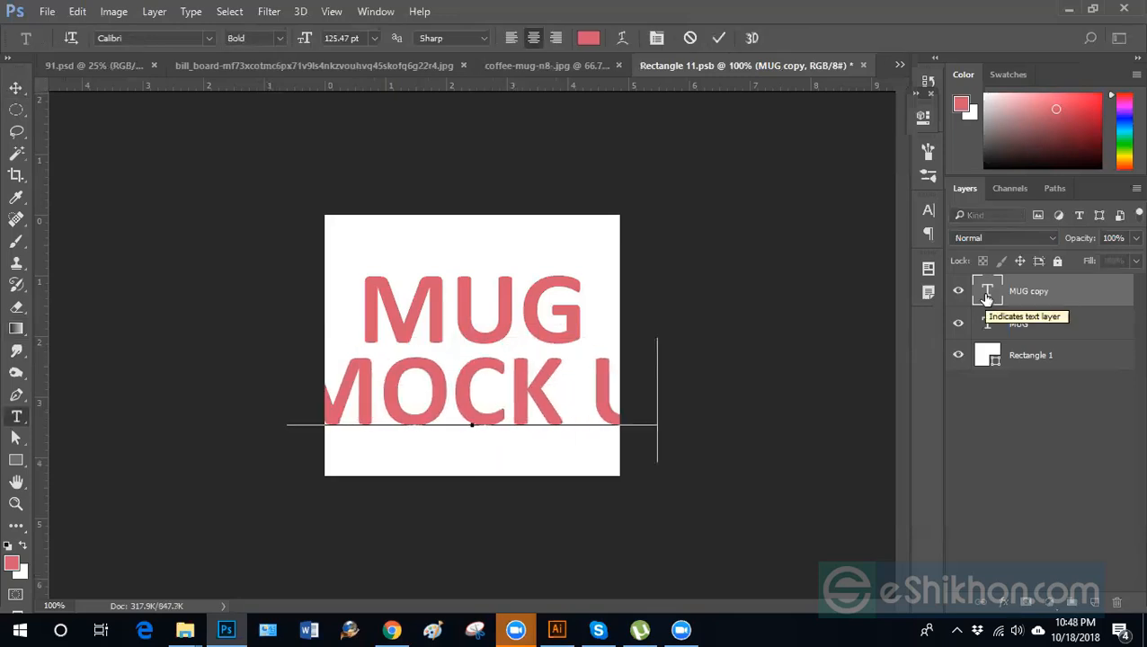
click(16, 88)
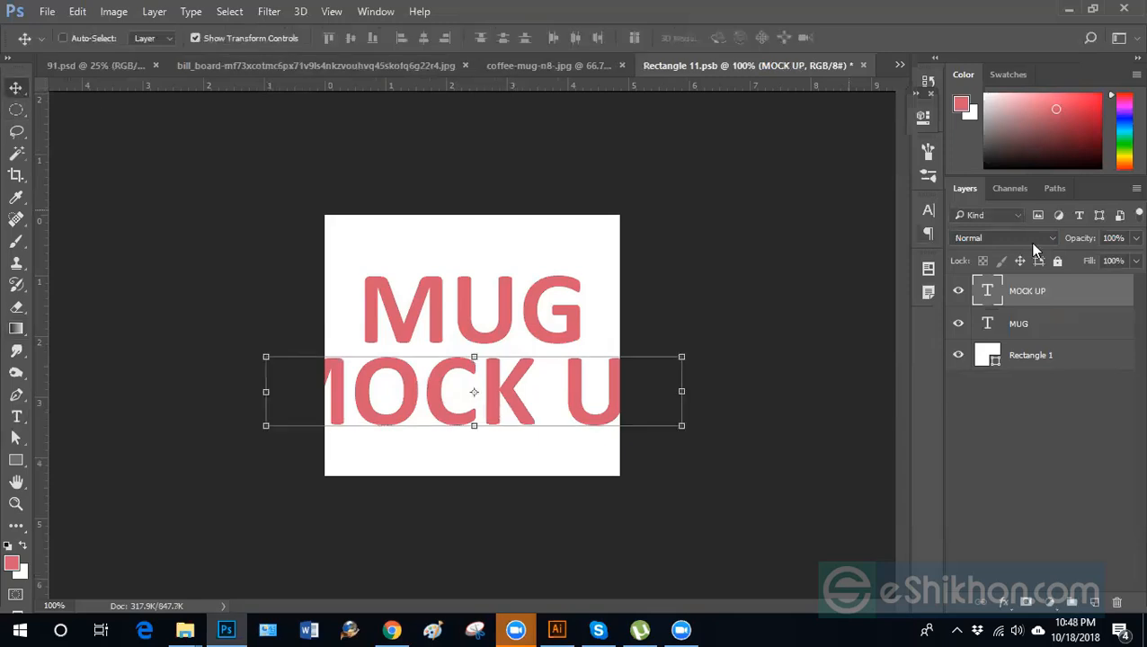
Recolour the MOCK UP text a more saturated red.
double_click(987, 290)
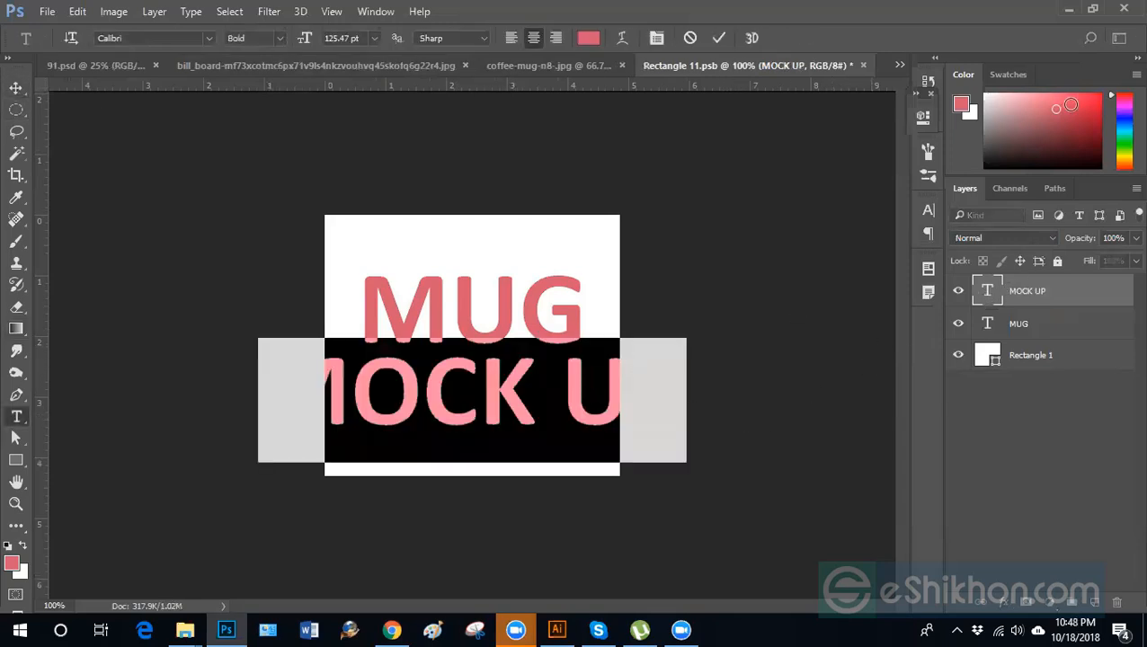
click(1092, 108)
click(16, 87)
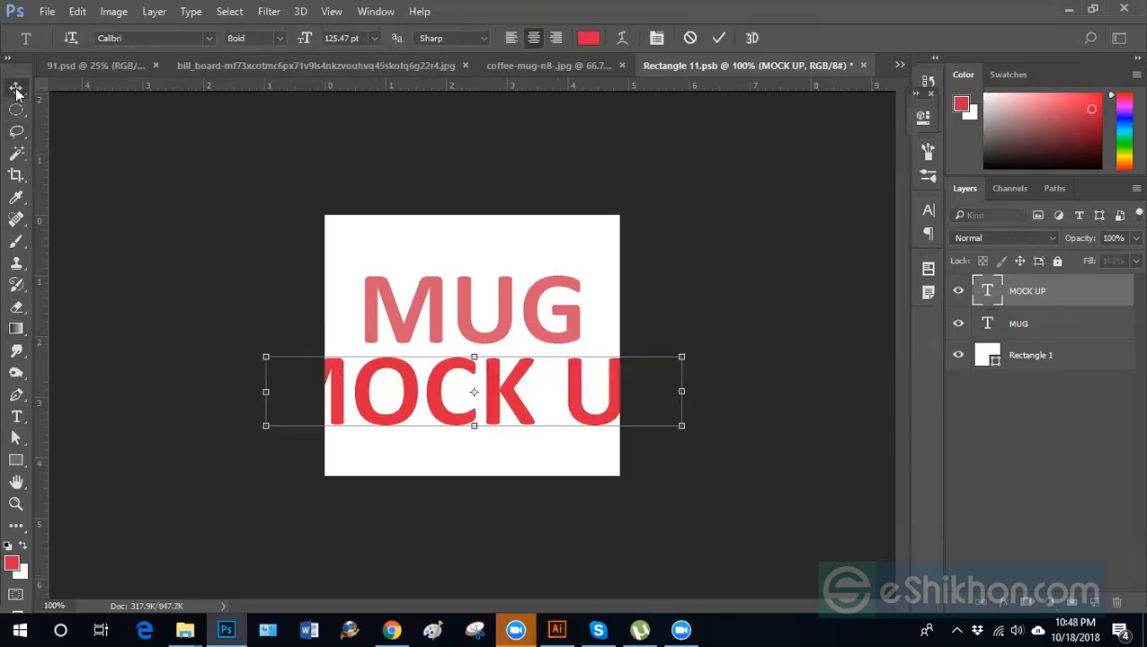
Scale the MOCK UP text to about 50% and place it centred directly beneath MUG, matching its width.
key(ctrl+t)
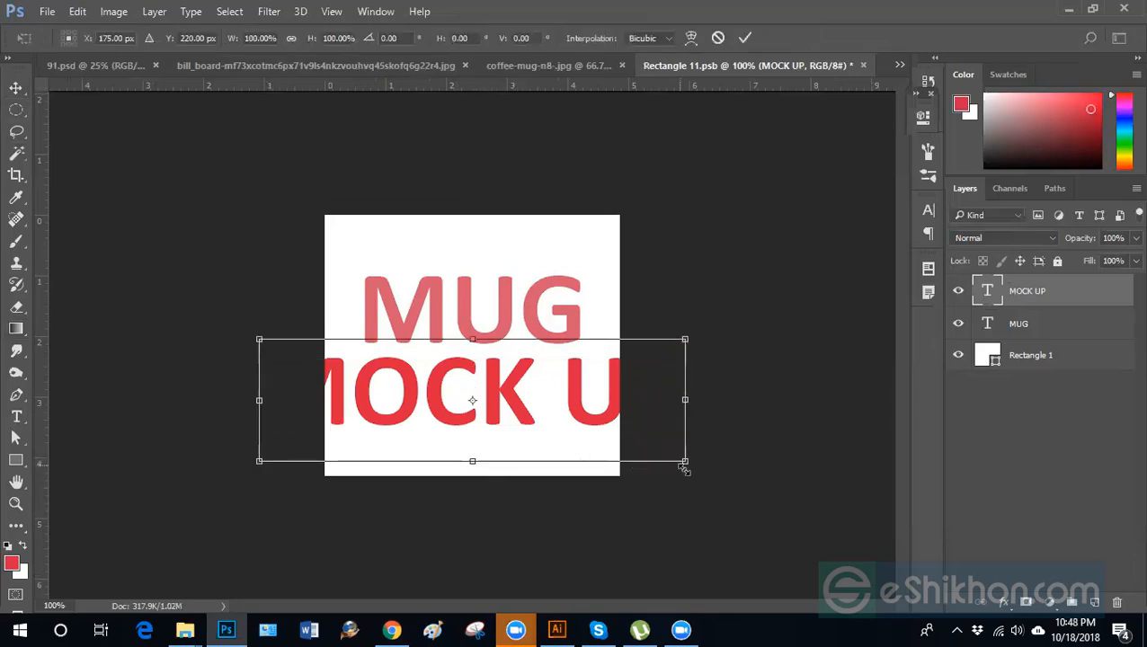
drag(685, 463, 590, 386)
drag(537, 417, 542, 392)
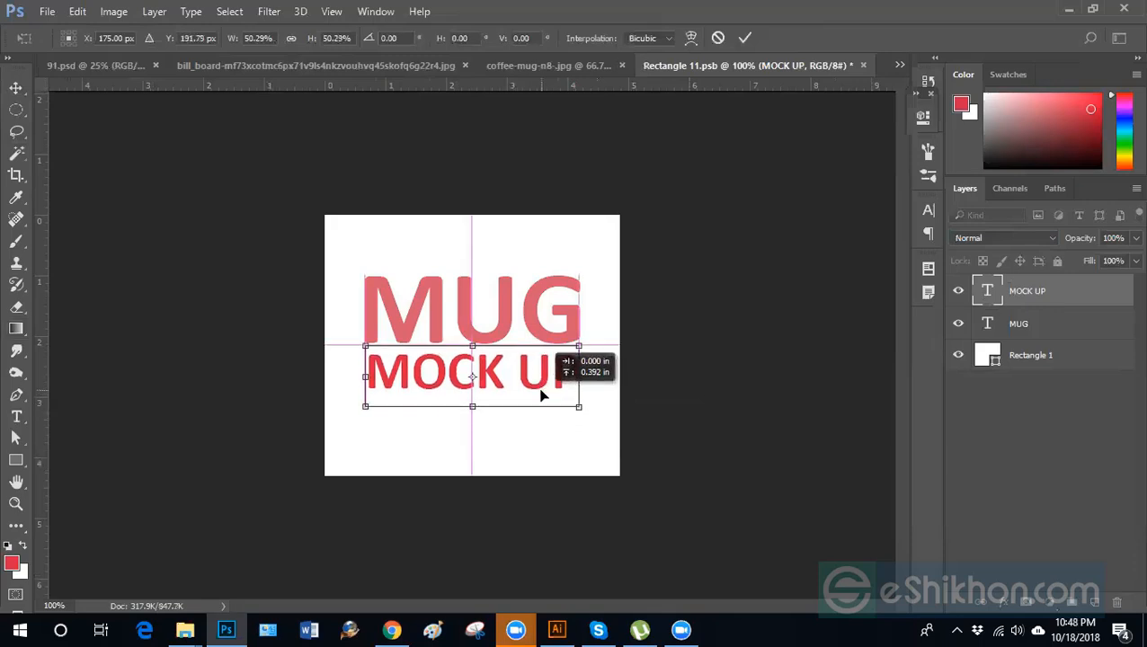
key(Return)
Change the MOCK UP text colour to near-black 121212.
double_click(987, 292)
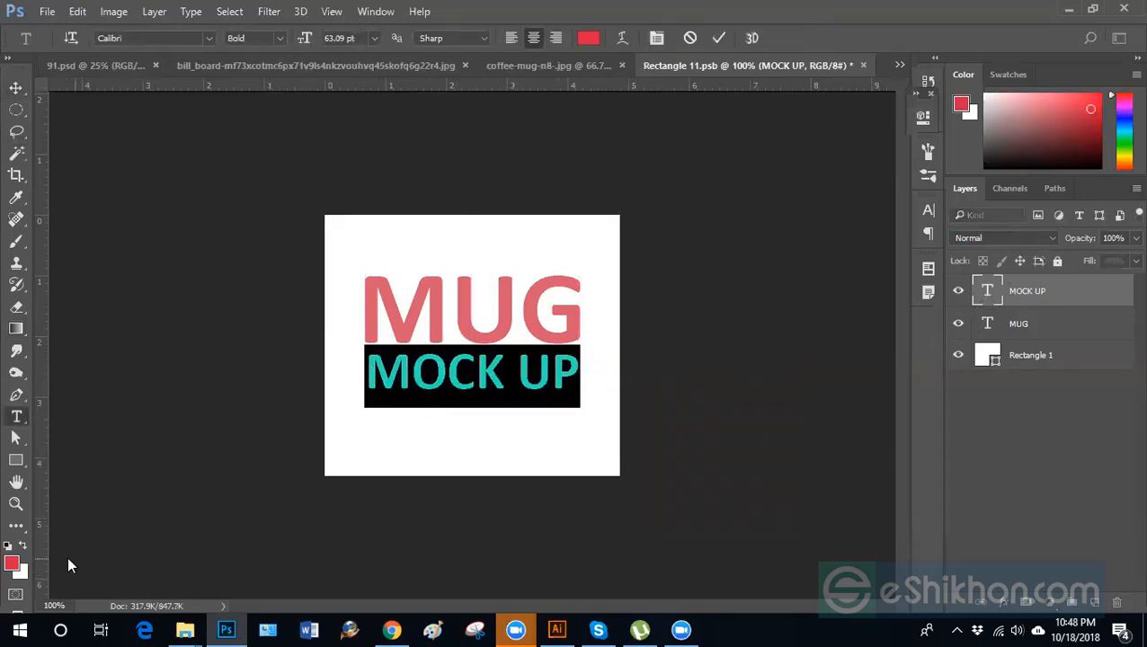
click(12, 563)
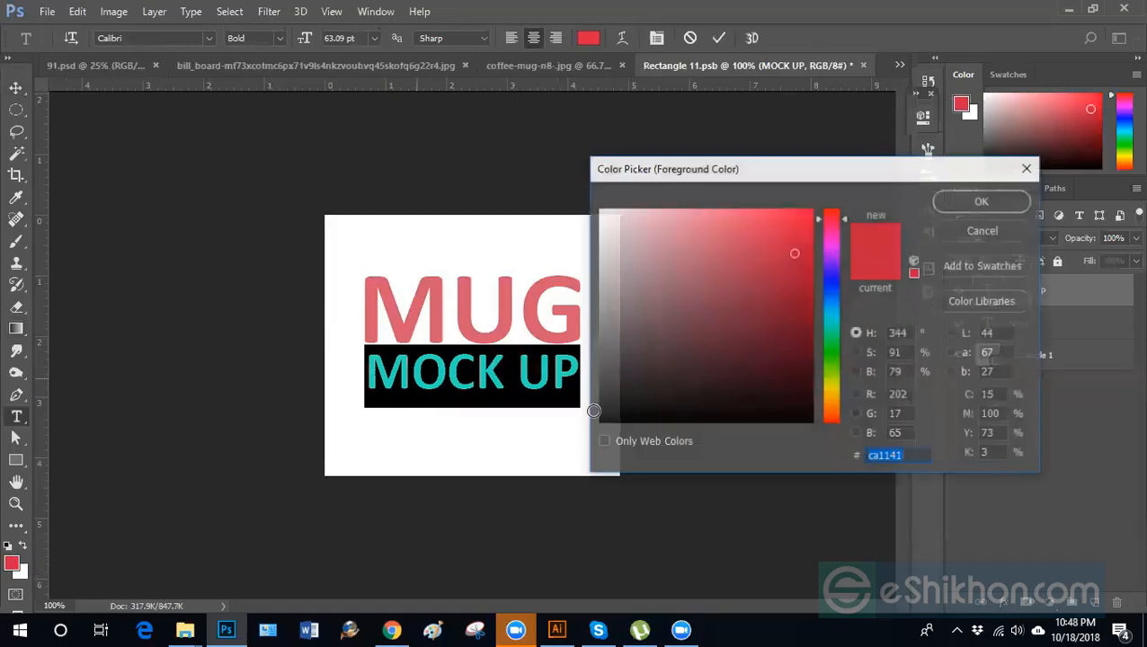
click(599, 412)
drag(598, 407, 594, 410)
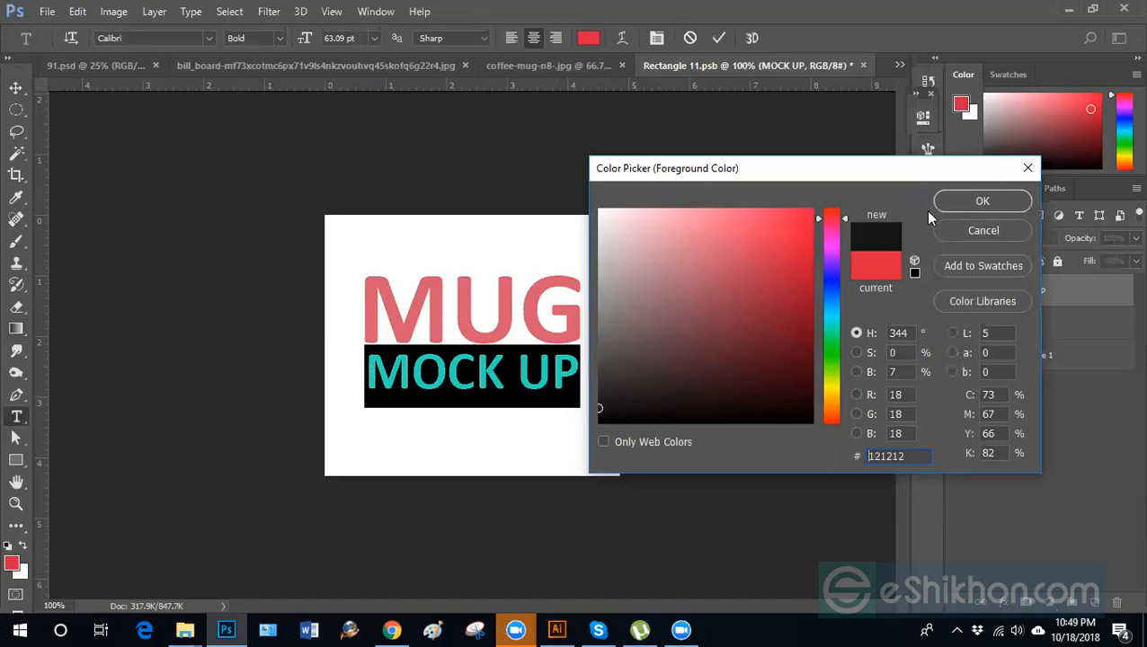
click(983, 200)
click(17, 87)
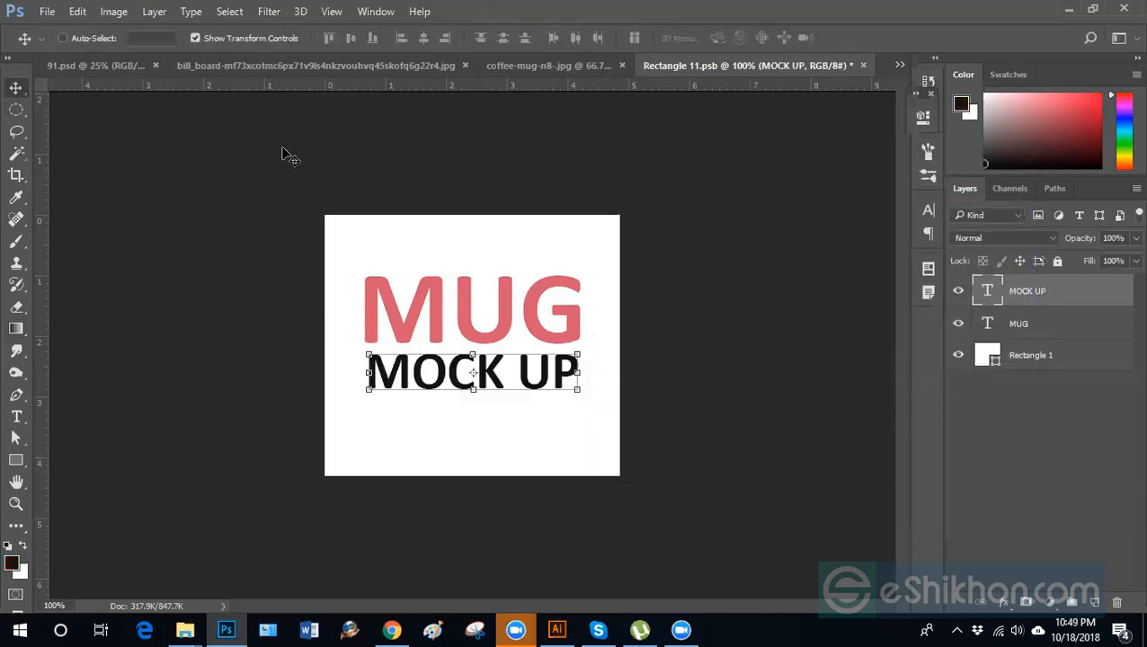
Move the MUG and MOCK UP text layers down together to the vertical centre of the canvas.
click(994, 481)
click(1033, 304)
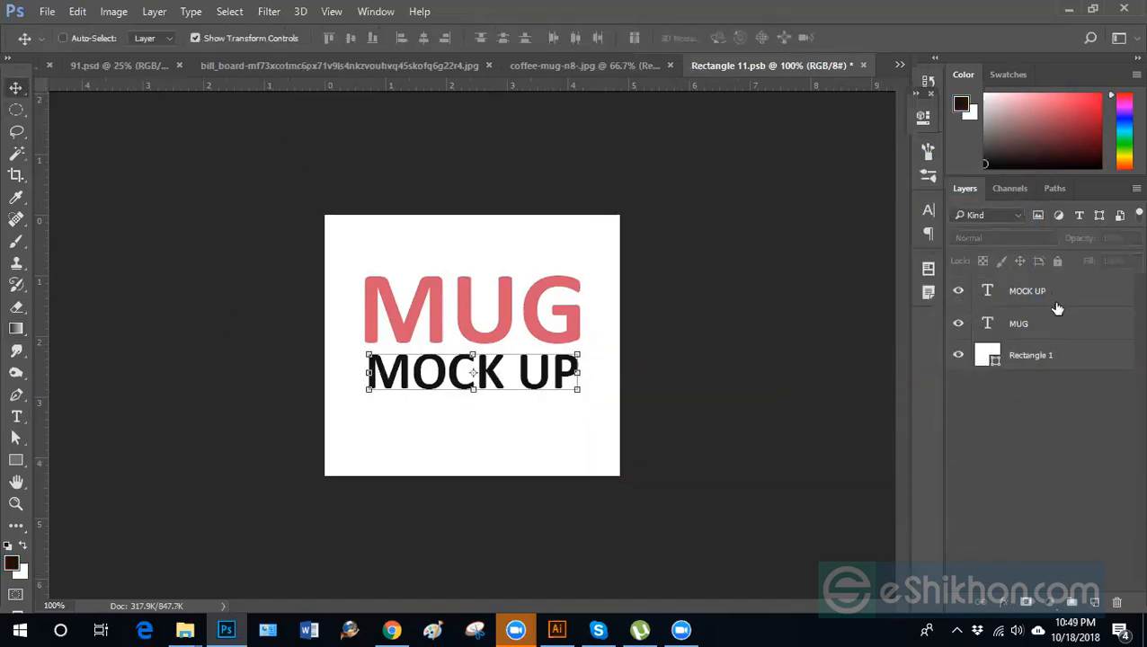
shift+click(1019, 323)
mouse_move(531, 355)
mouse_down()
mouse_move(533, 375)
mouse_move(537, 364)
mouse_move(526, 369)
mouse_up()
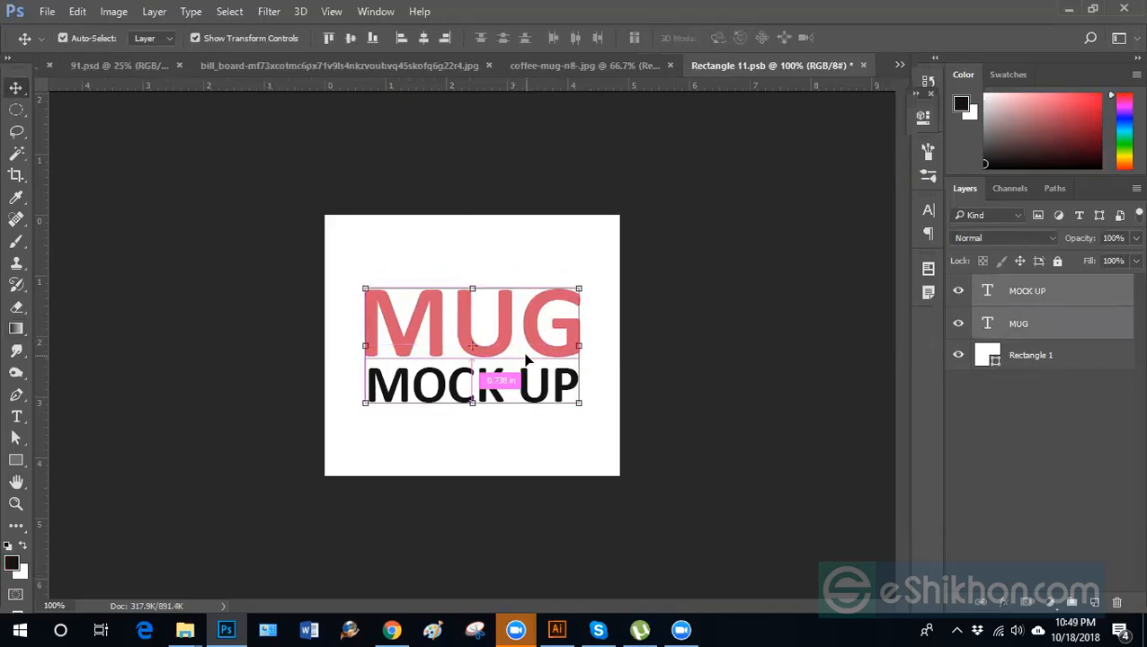
click(1011, 431)
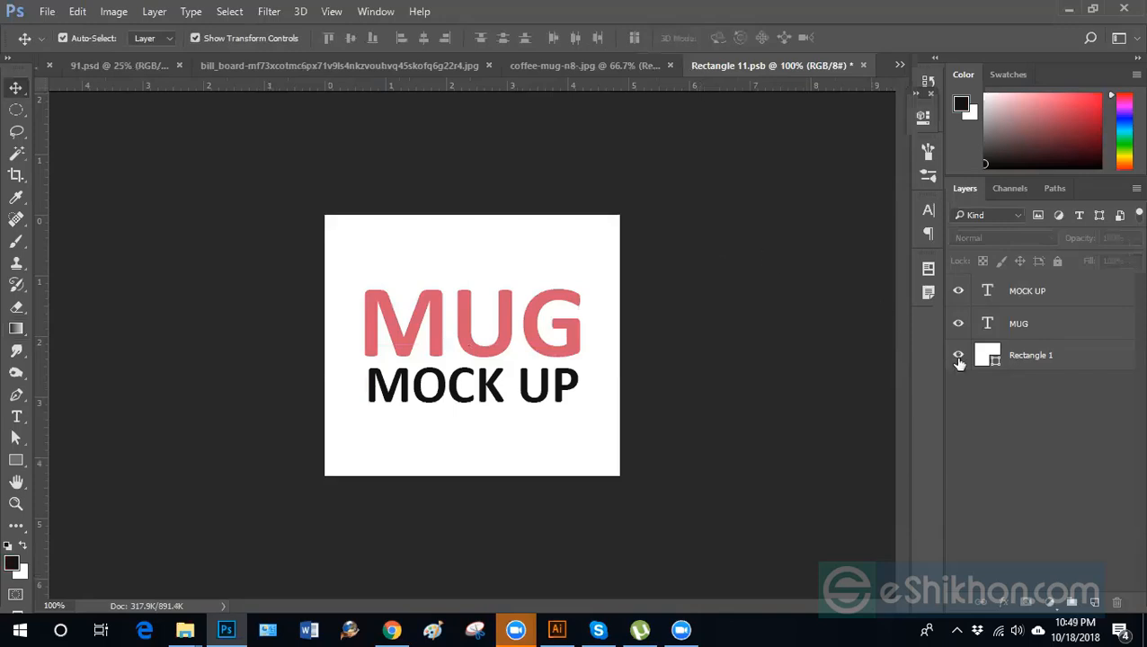
Hide the white Rectangle 1 background layer in Rectangle 11.psb.
key(ctrl)
click(1024, 362)
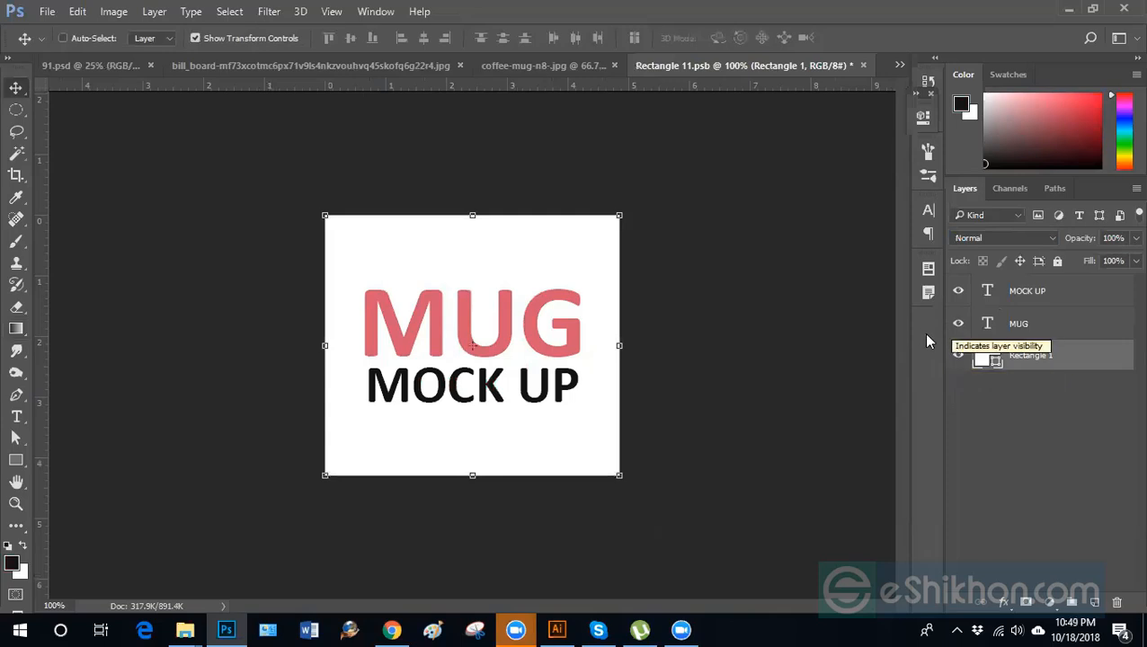
drag(992, 360, 445, 374)
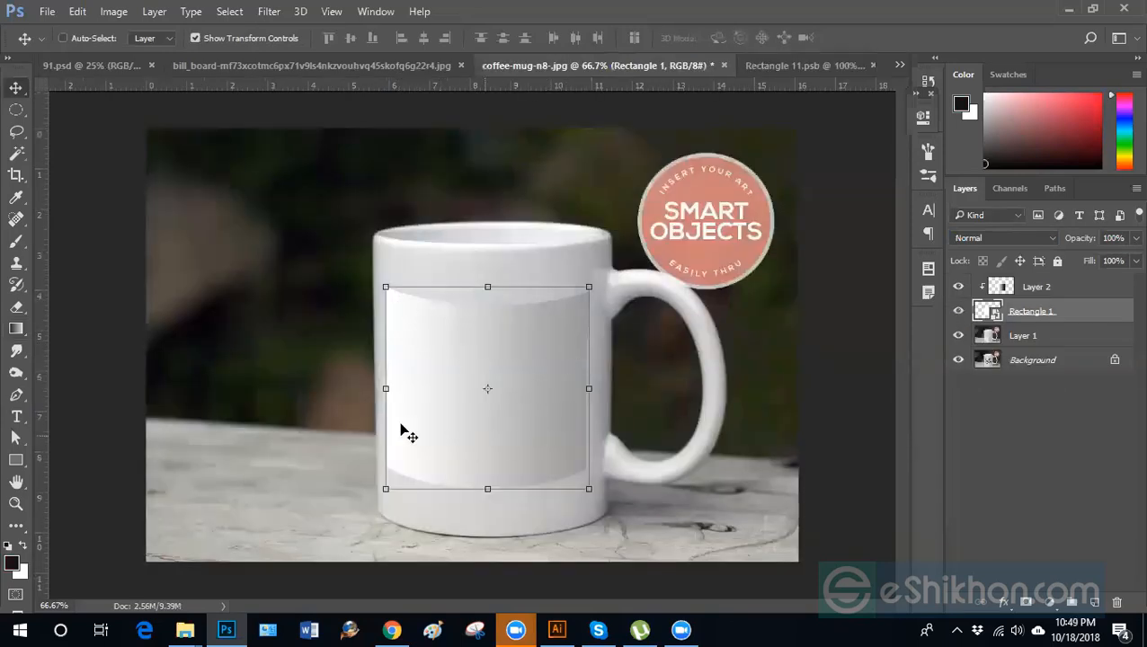
click(785, 65)
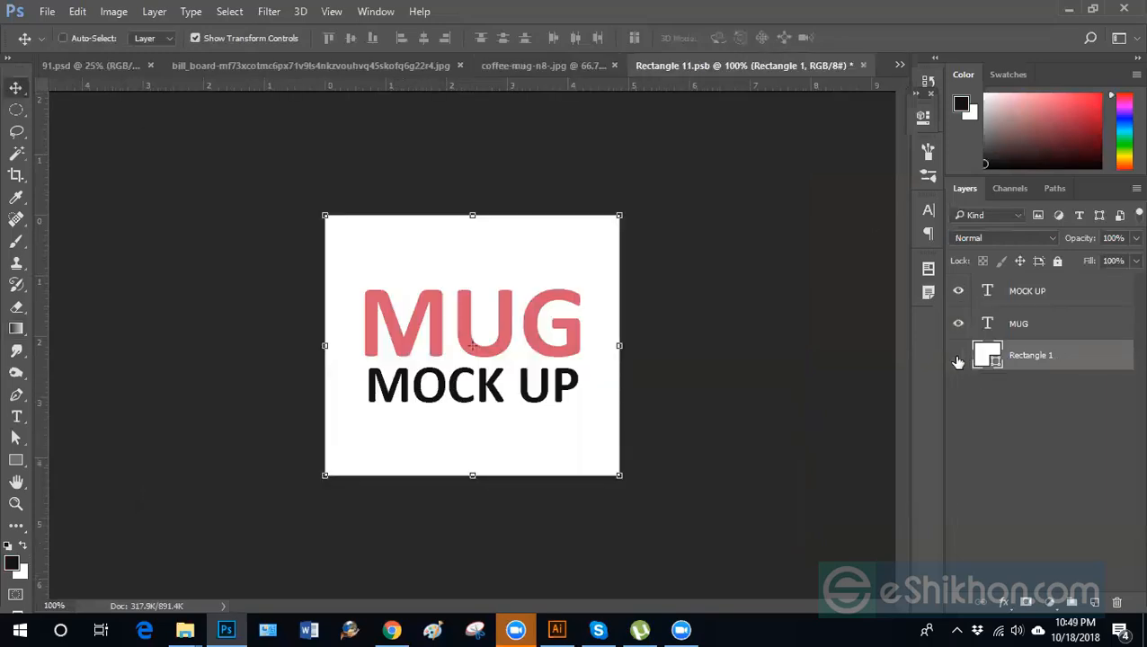
click(958, 361)
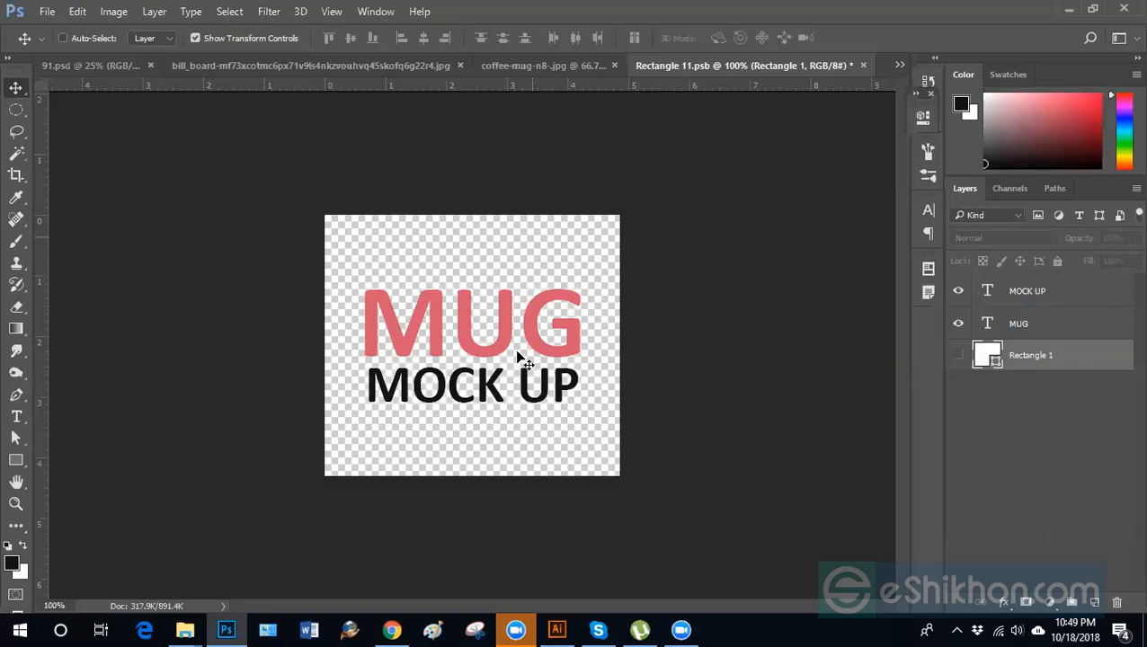
Save the Rectangle 11.psb smart object contents and return to the coffee mug document.
click(1059, 302)
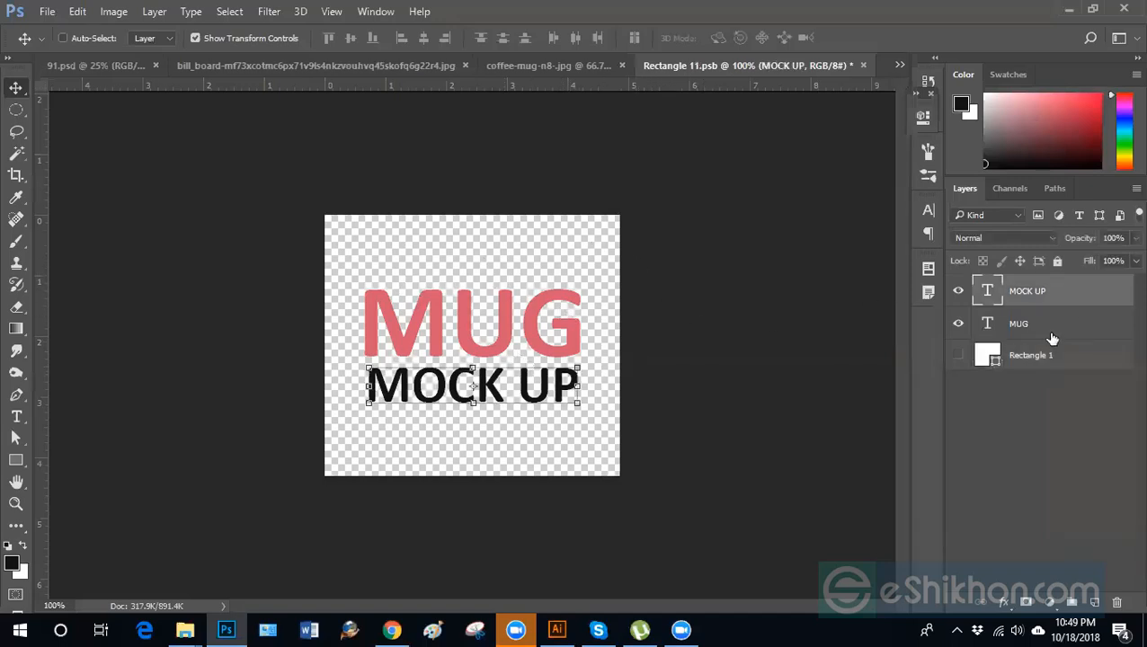
click(1048, 324)
click(1046, 294)
click(1039, 400)
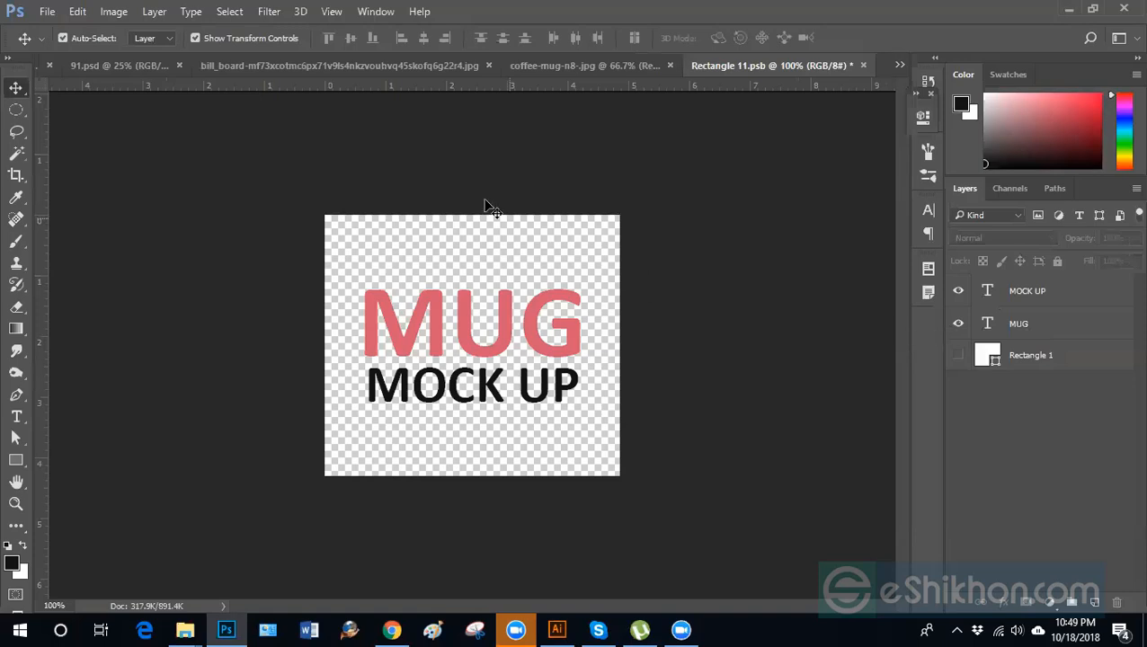
key(ctrl+s)
click(552, 68)
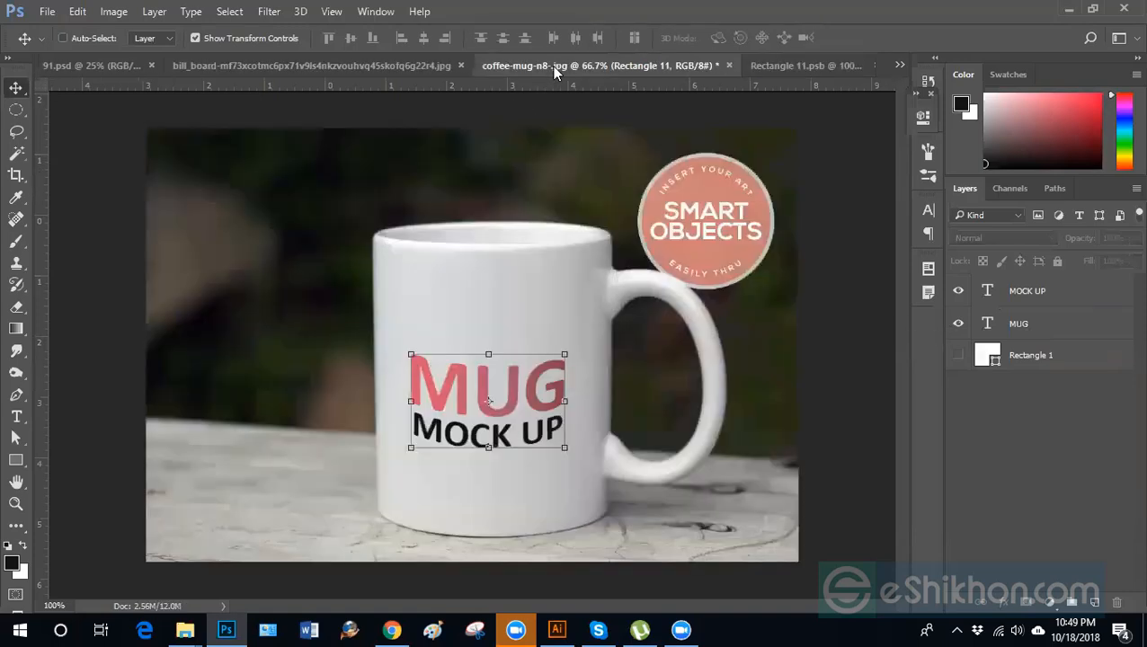
click(976, 471)
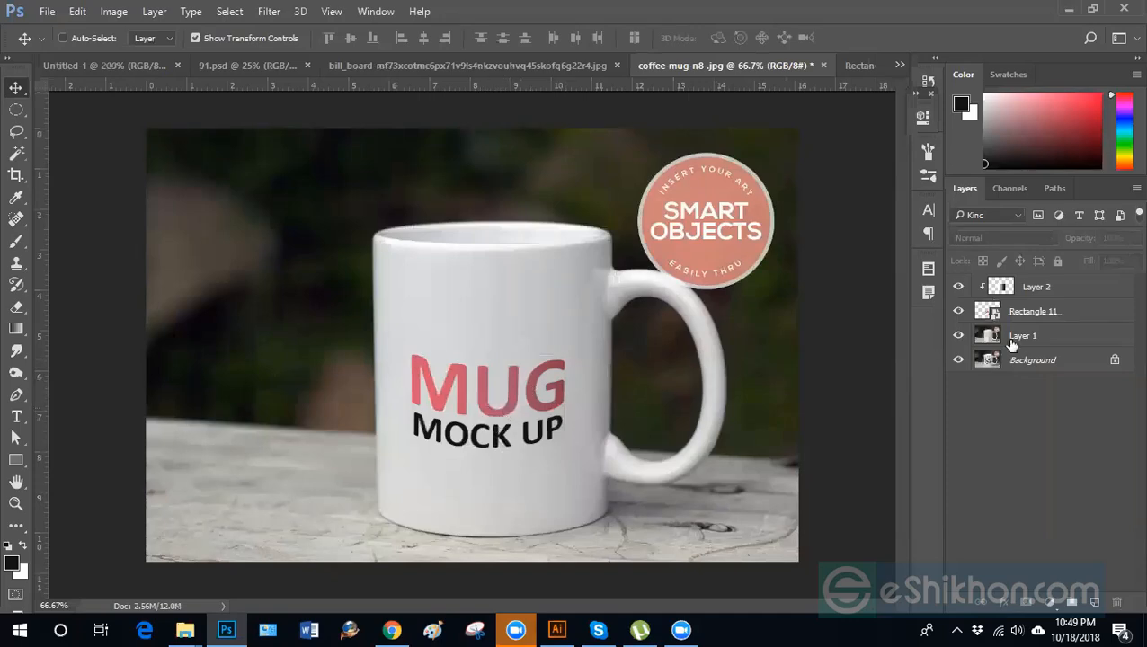
click(1088, 314)
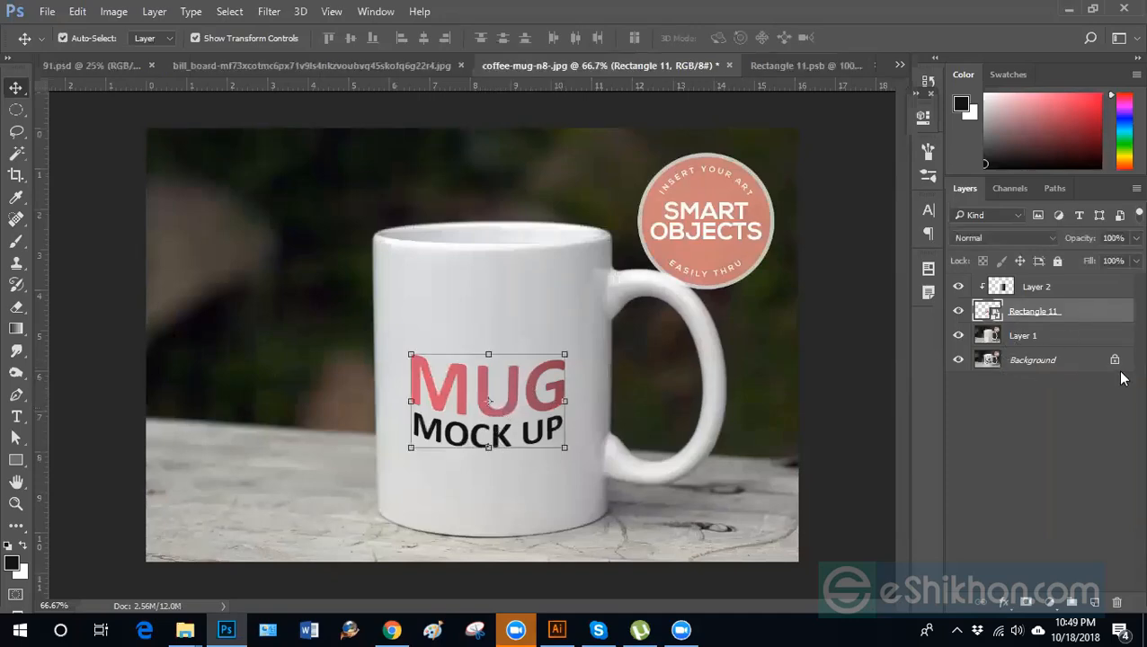
key(ctrl)
key(ctrl)
click(769, 67)
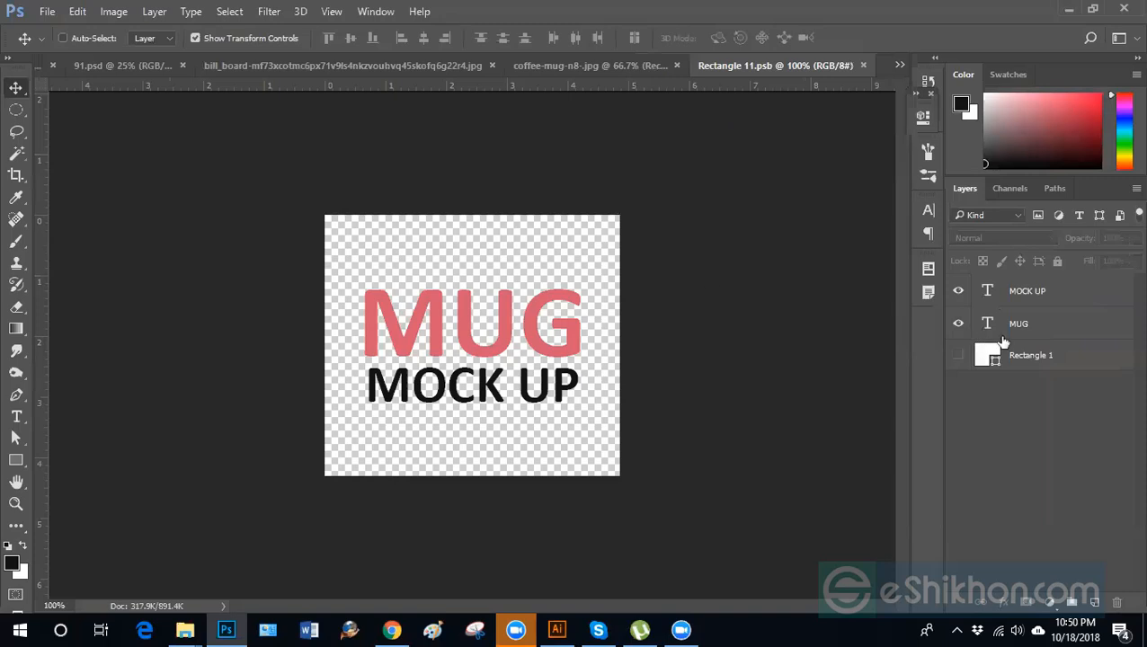
click(645, 68)
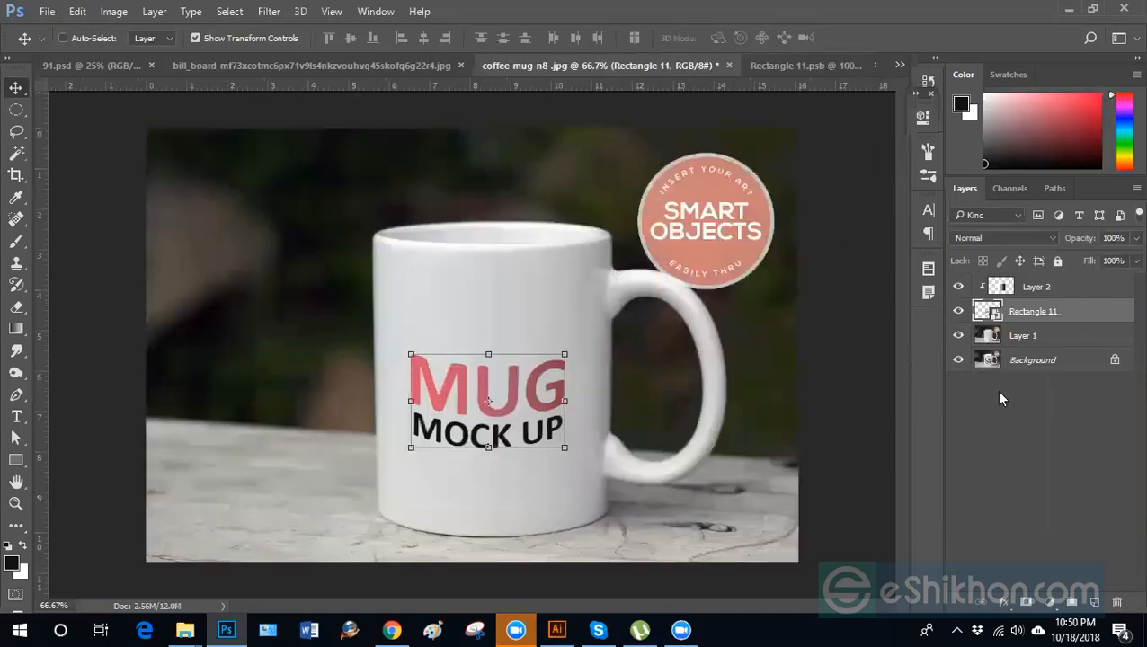
Draw a near-black rectangle of about 343 × 343 px on the mug's front and move its layer below Rectangle 11.
click(16, 460)
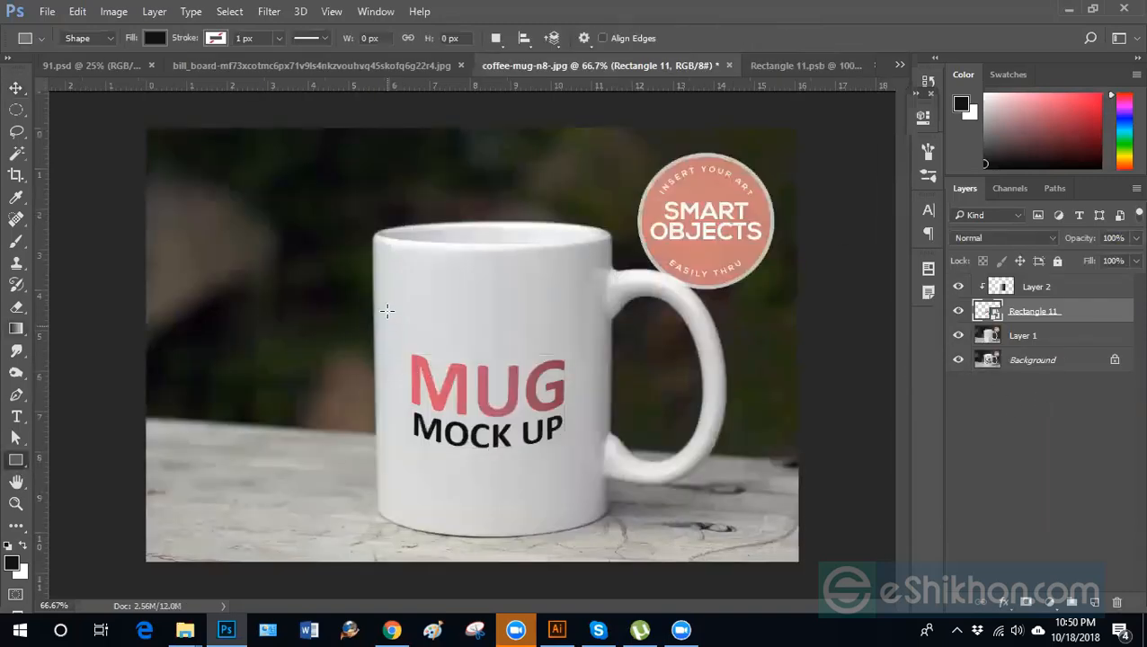
drag(394, 300, 589, 494)
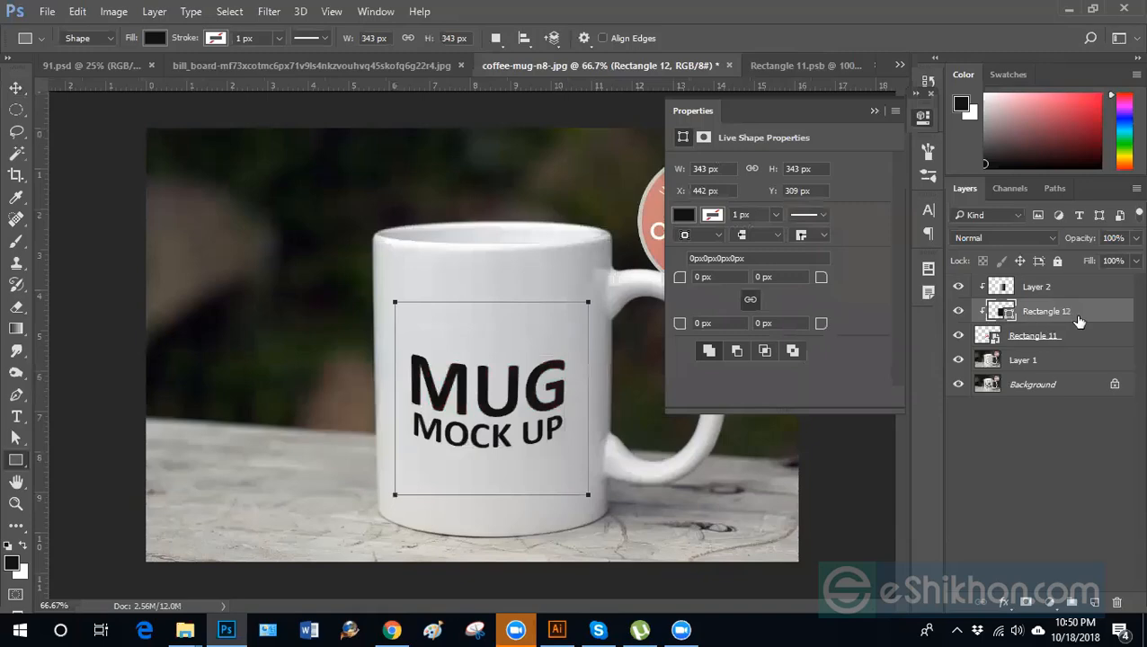
drag(1078, 319, 1070, 358)
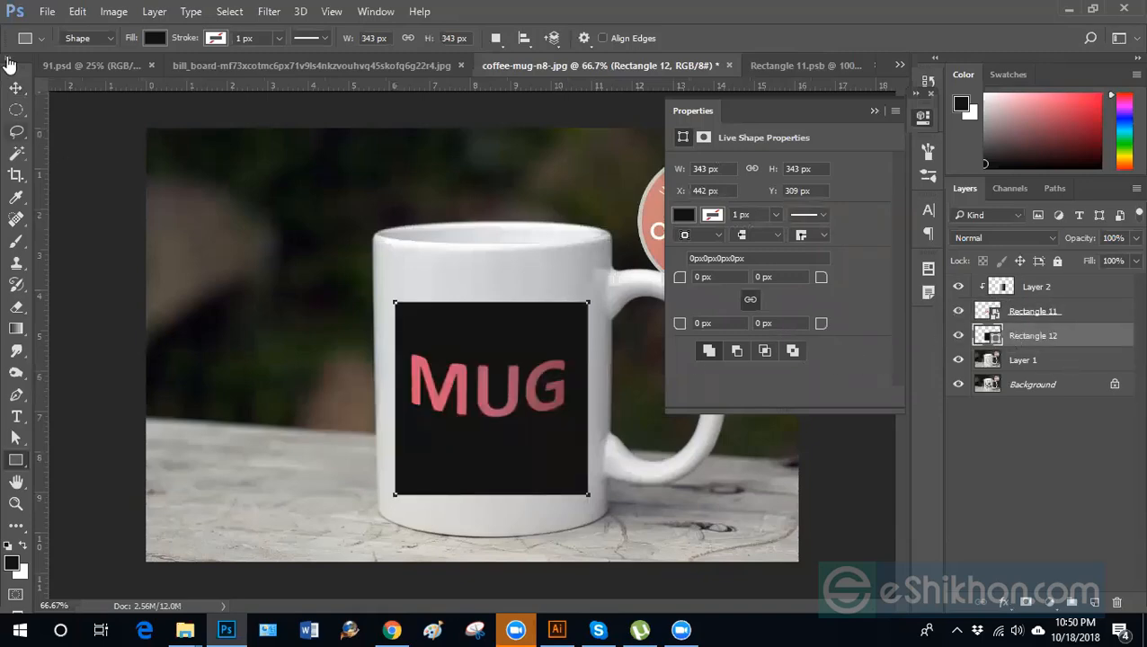
Convert the new Rectangle 12 layer to a smart object and open its contents for editing.
click(16, 87)
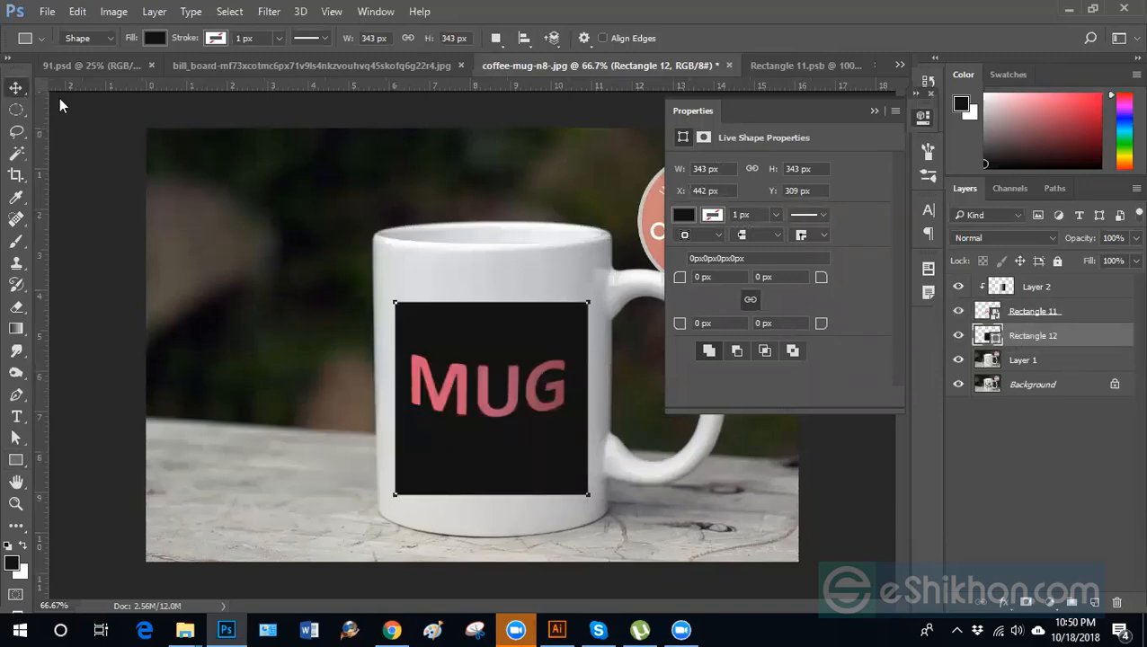
right_click(1030, 341)
click(719, 291)
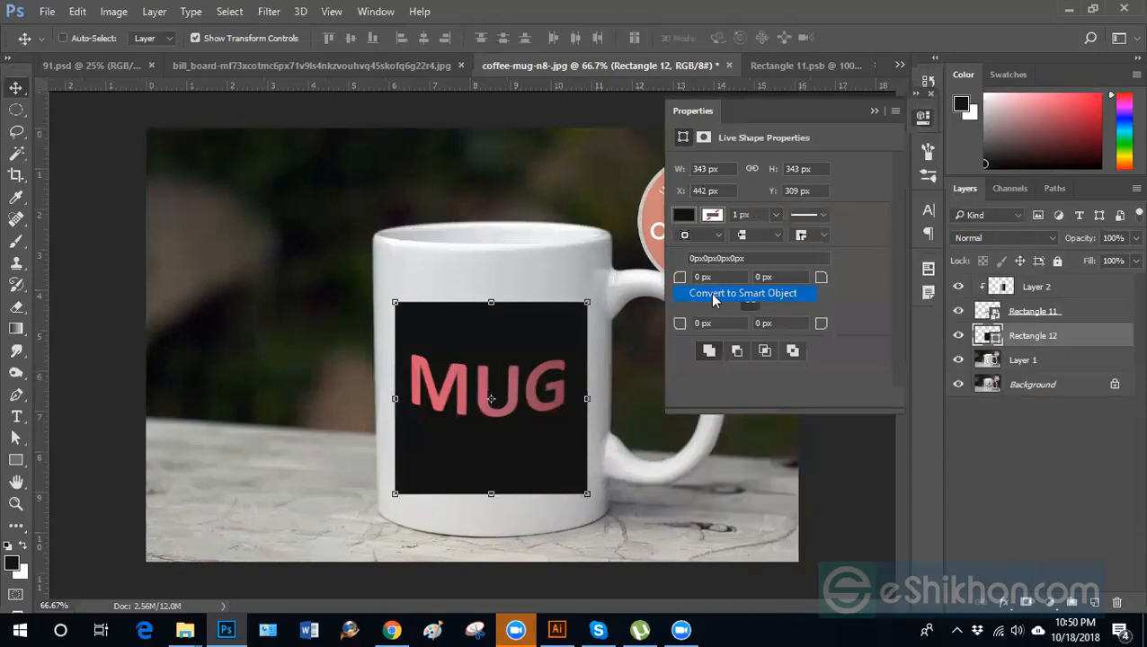
double_click(988, 336)
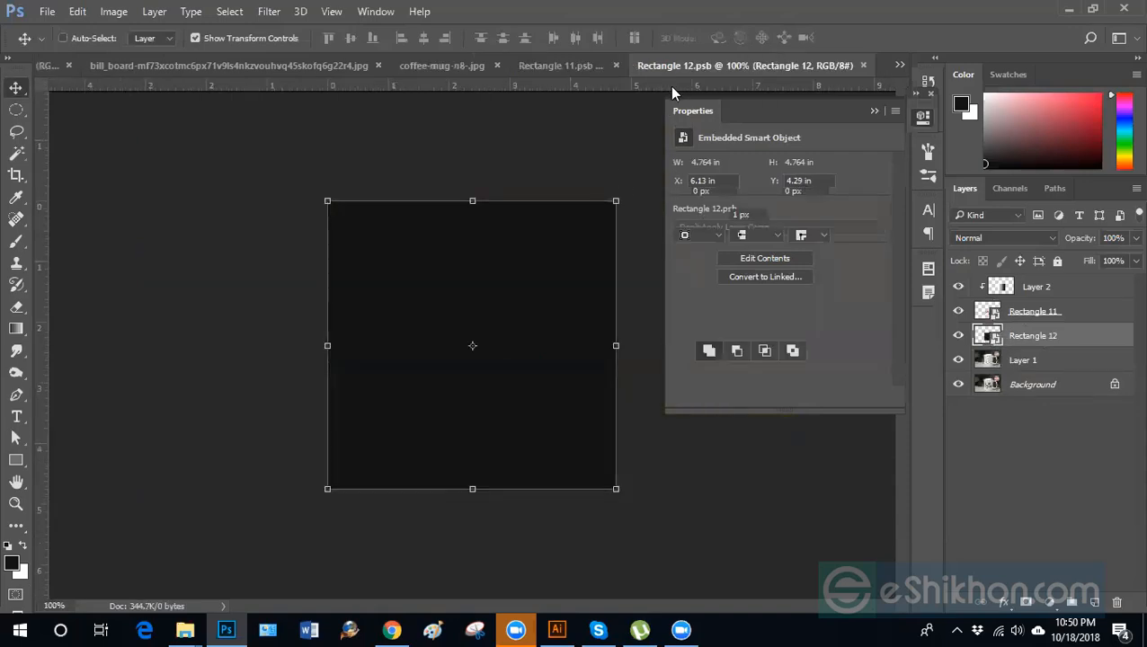
Copy the MUG and MOCK UP text layers from Rectangle 11.psb into Rectangle 12.psb, centred on the canvas.
click(566, 66)
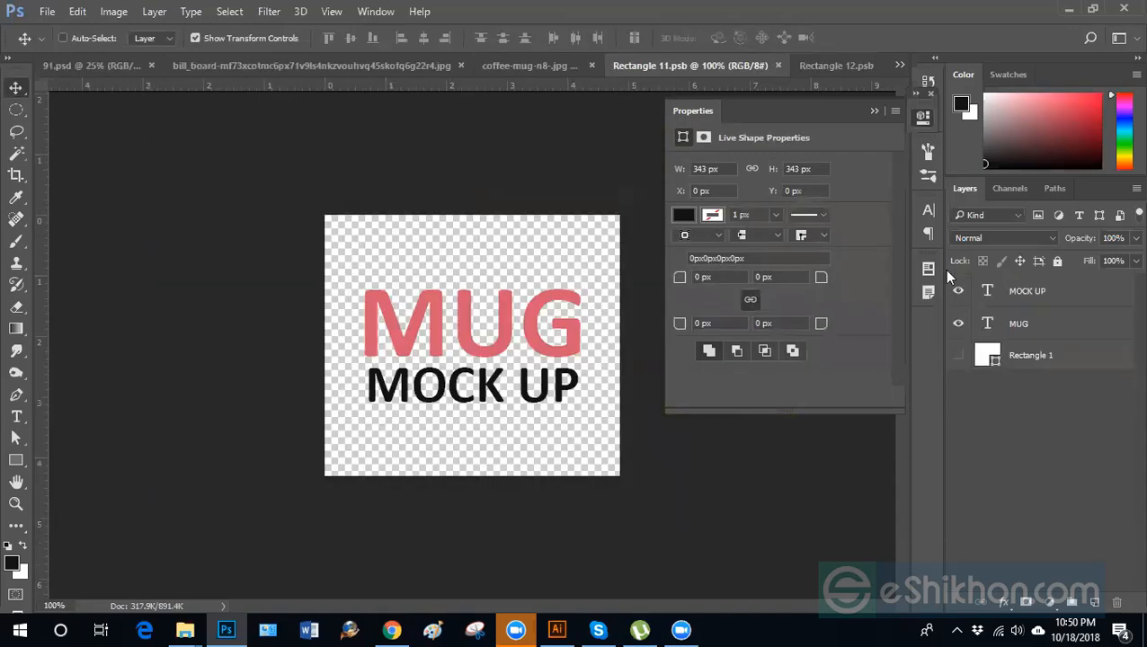
shift+click(1036, 331)
drag(507, 333, 544, 351)
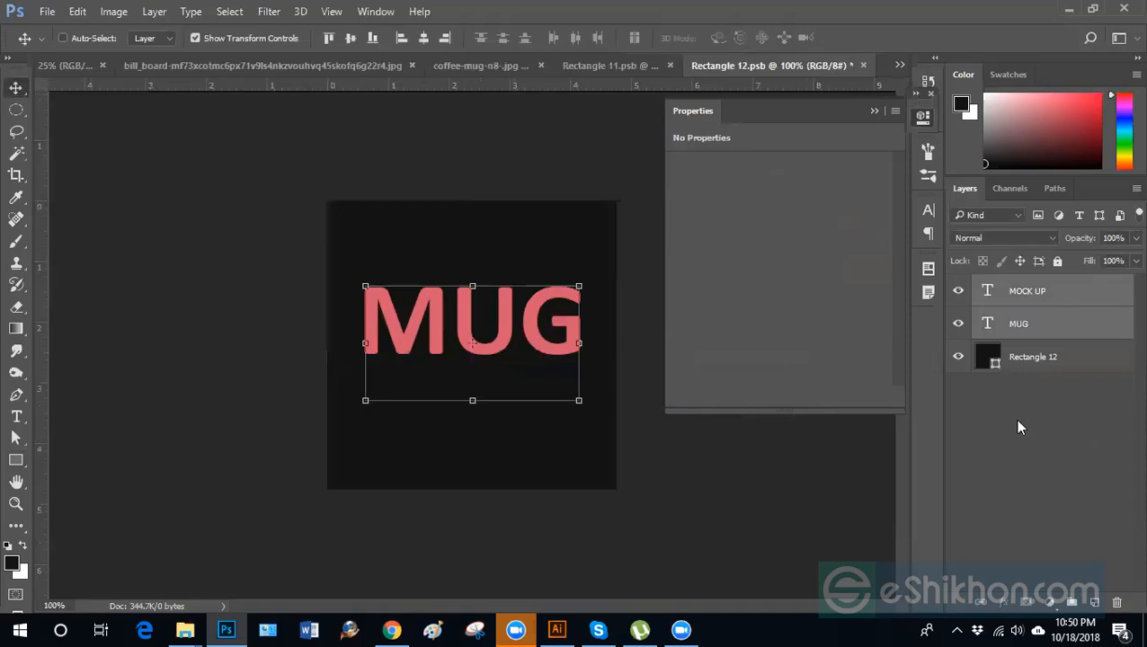
Hide the black rectangle layer, save and close Rectangle 12.psb, and close Rectangle 11.psb.
click(958, 357)
click(1005, 474)
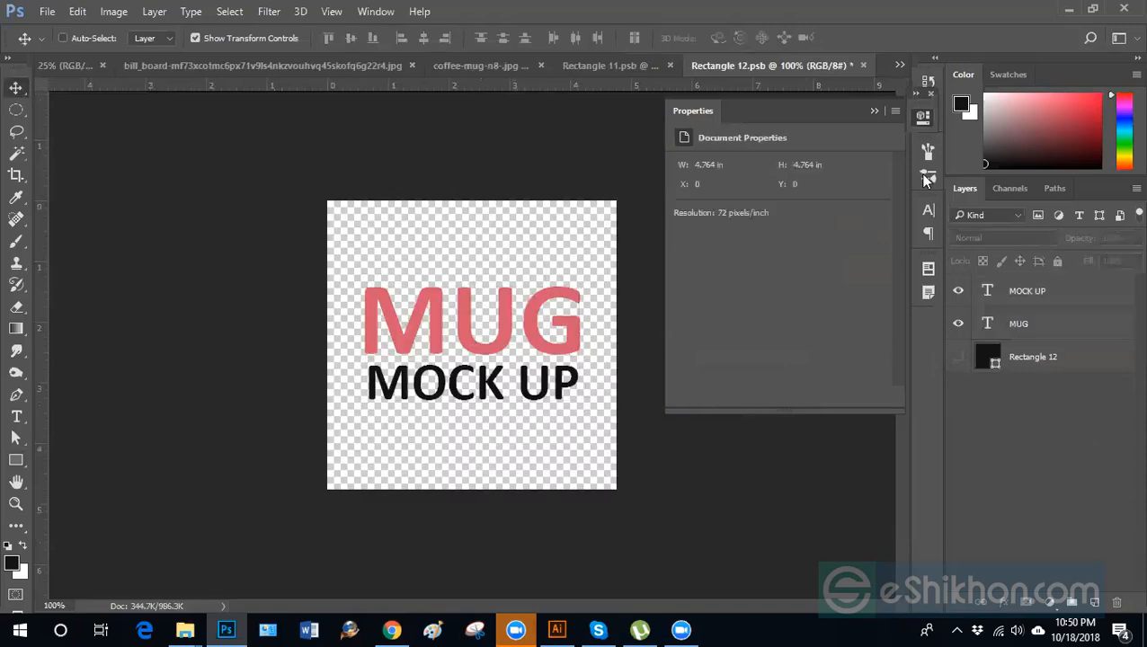
click(863, 66)
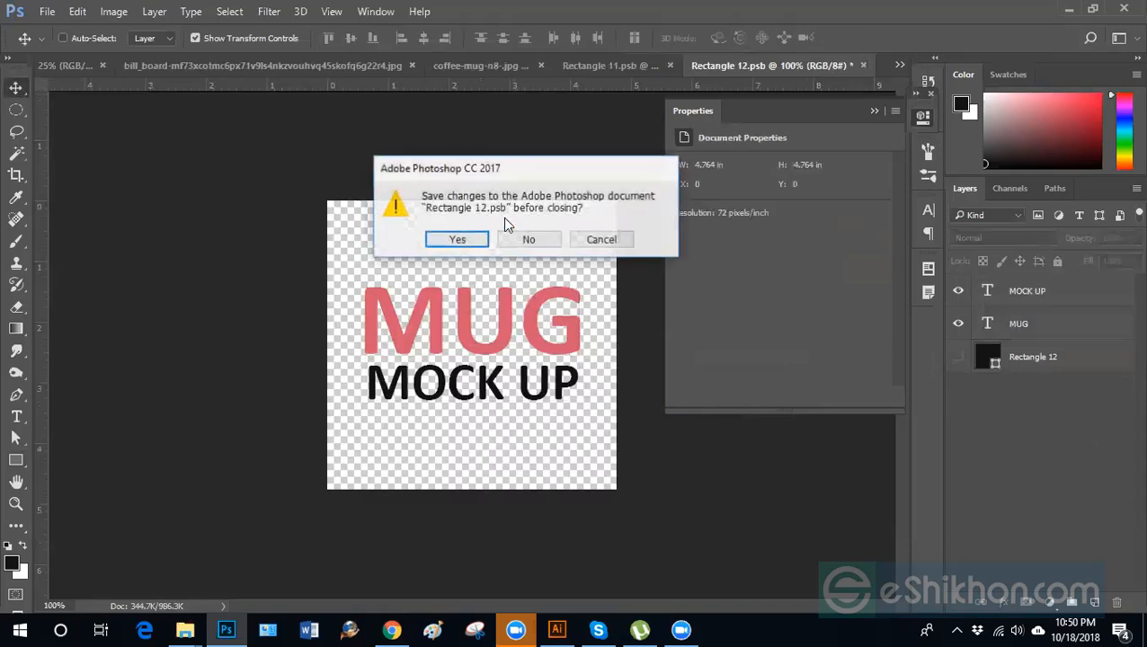
click(460, 239)
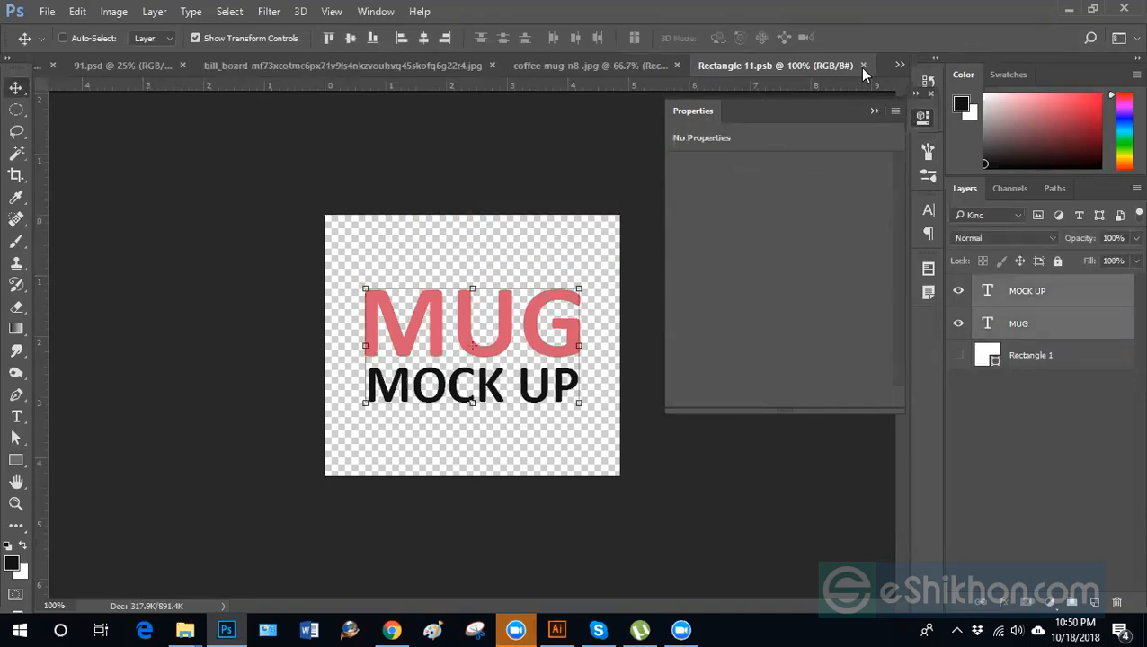
click(861, 67)
Release Layer 2 from its clipping mask and delete the old Rectangle 11 smart object layer.
click(1023, 334)
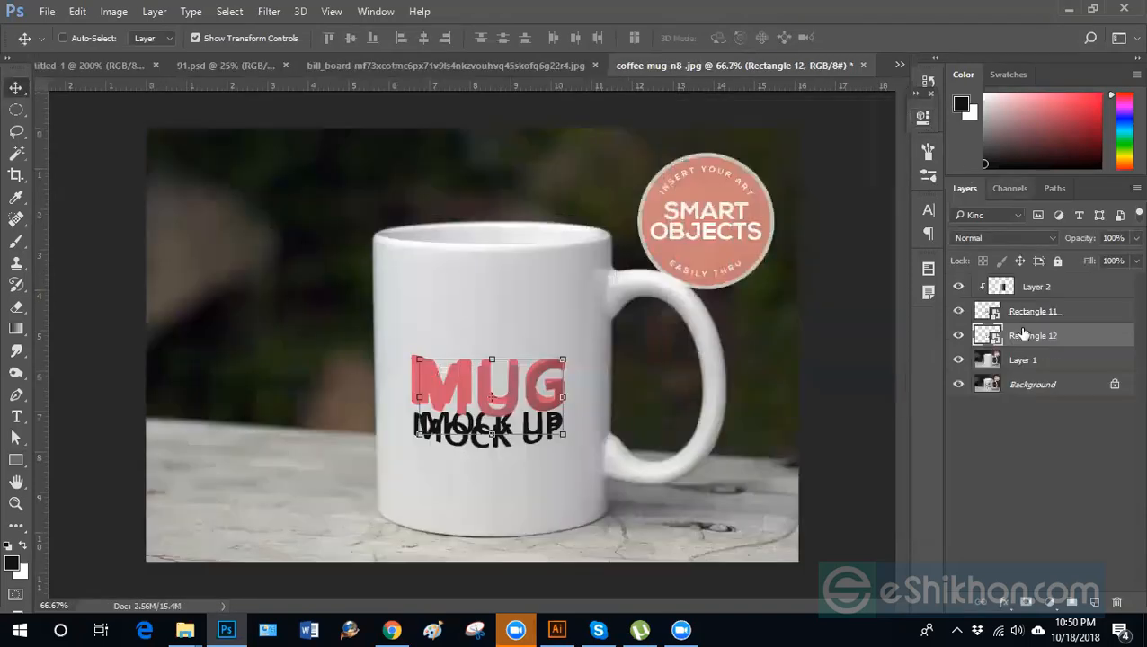
click(1012, 314)
click(958, 312)
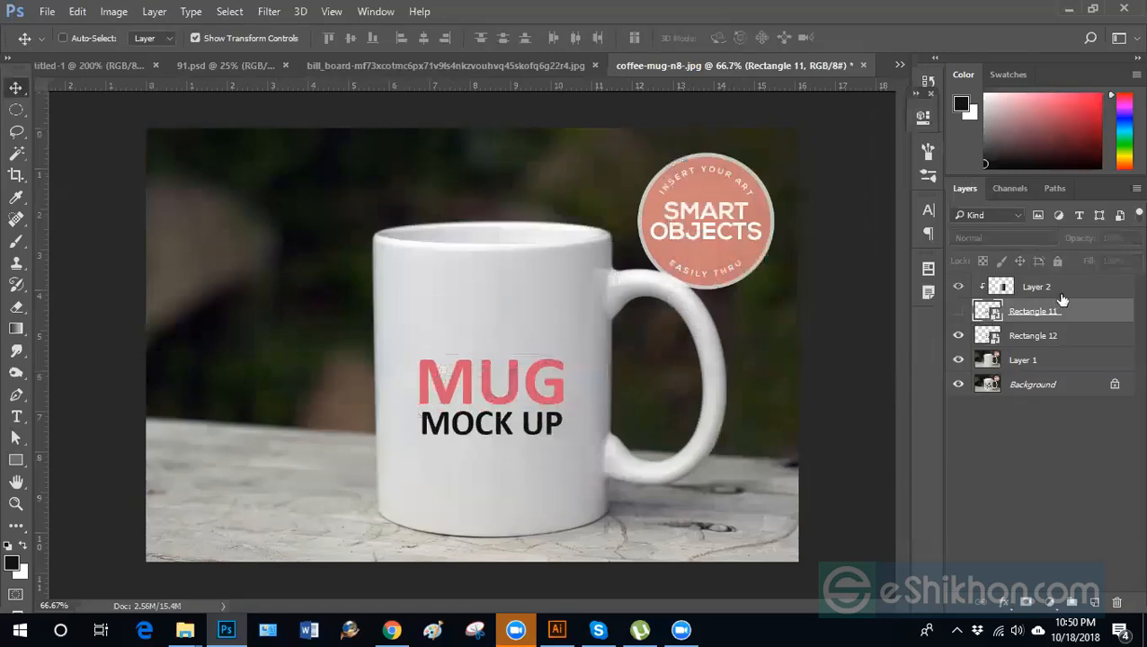
key(ctrl+alt+z)
key(ctrl+alt+z)
click(1068, 315)
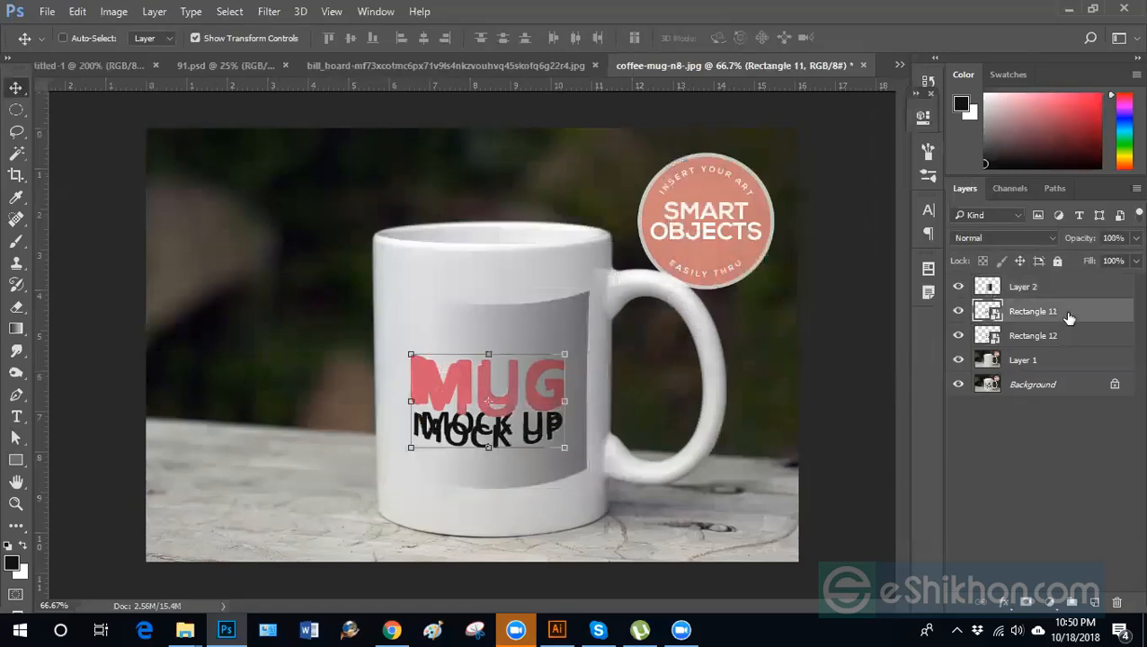
key(Delete)
Hide the Layer 2 gradient shading on the mug.
click(1027, 290)
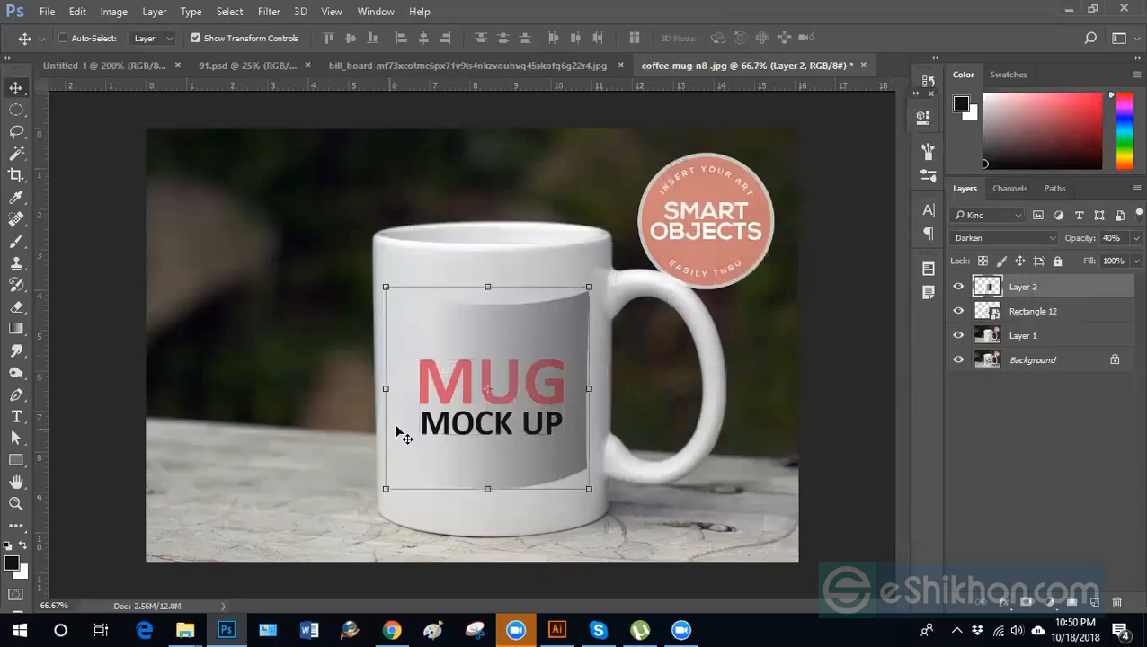
click(1043, 314)
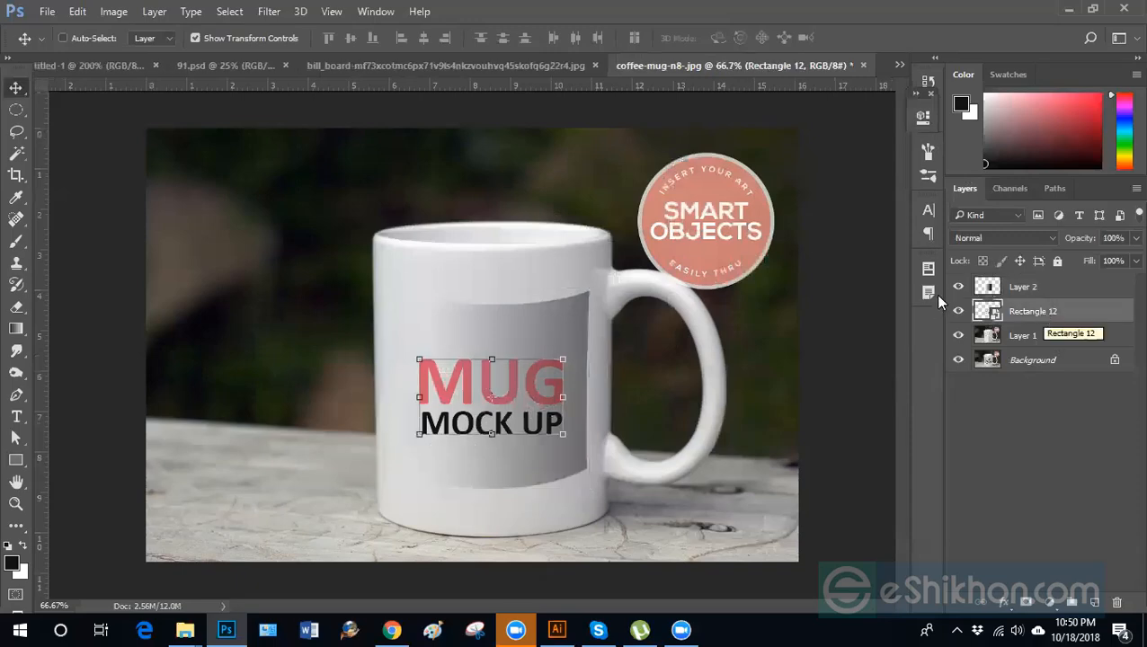
click(958, 286)
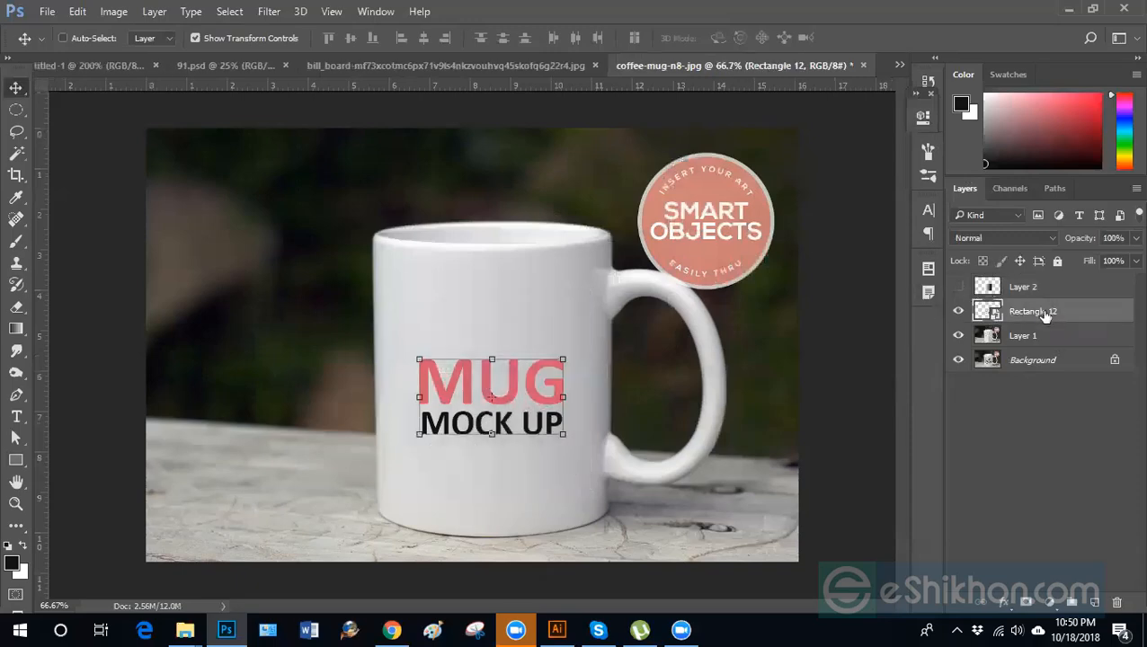
Warp the Rectangle 12 smart object, bending the mesh's bottom and top edges downward to follow the mug's curve.
click(1054, 338)
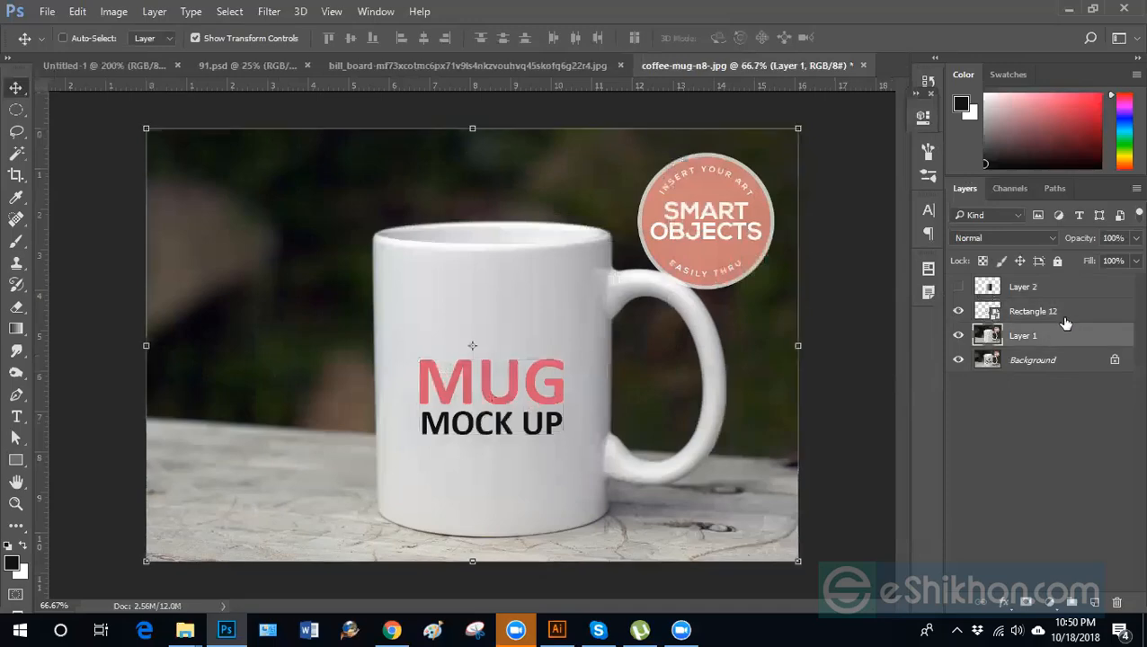
click(1061, 318)
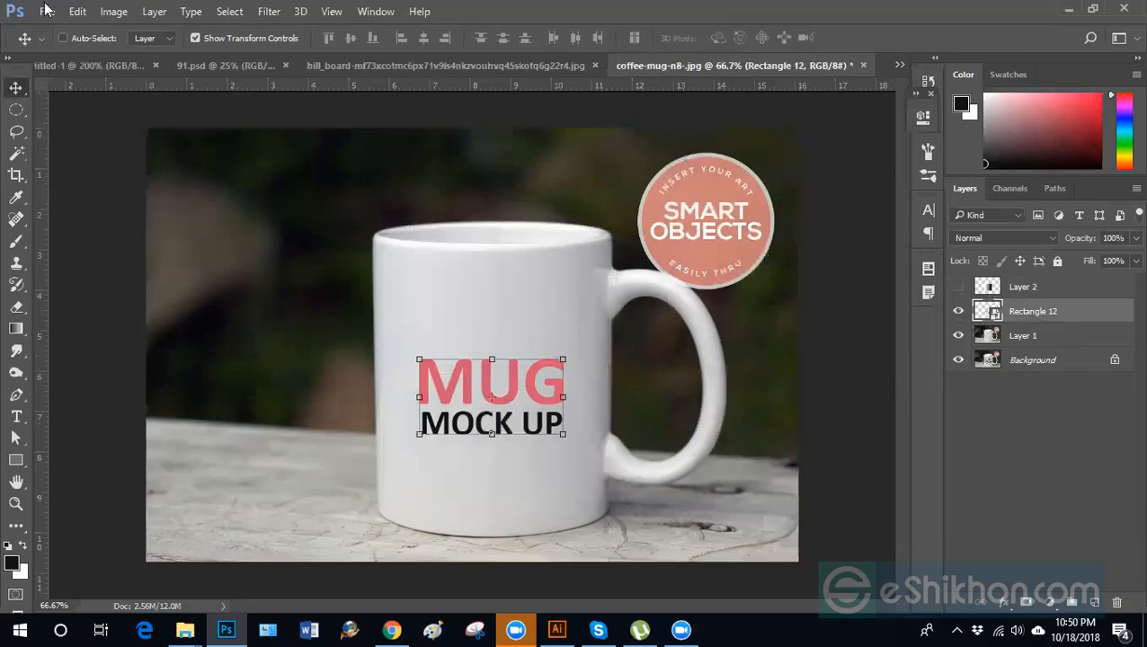
click(77, 11)
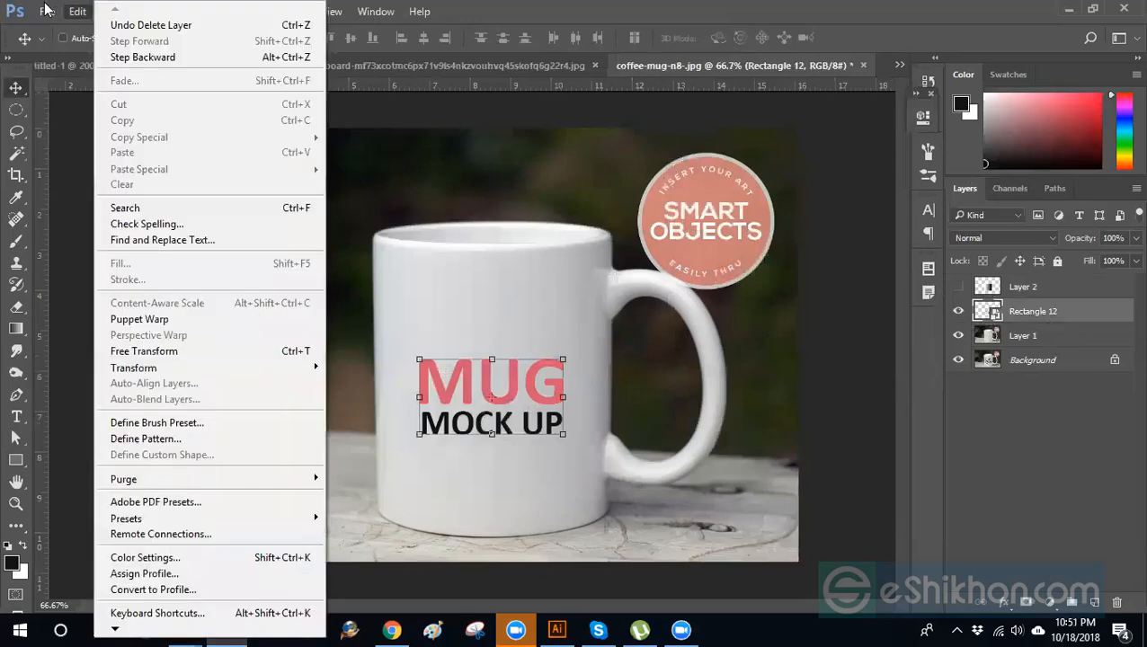
mouse_move(259, 368)
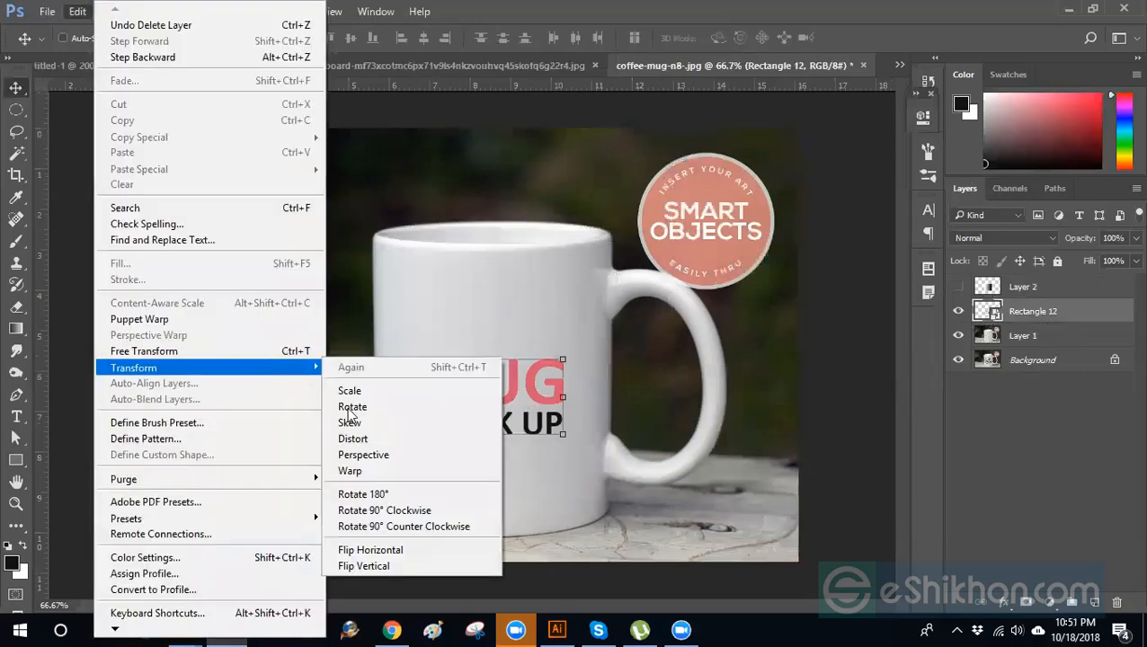
click(351, 468)
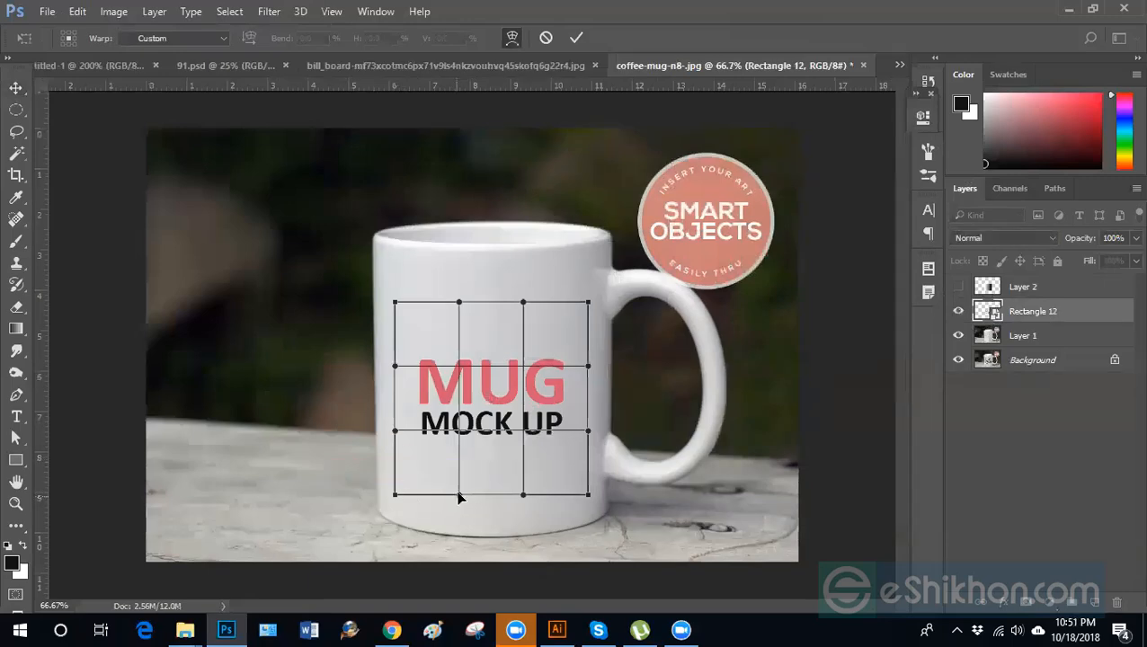
mouse_move(459, 495)
mouse_down()
mouse_move(461, 510)
mouse_move(521, 513)
mouse_move(445, 511)
mouse_move(460, 512)
mouse_up()
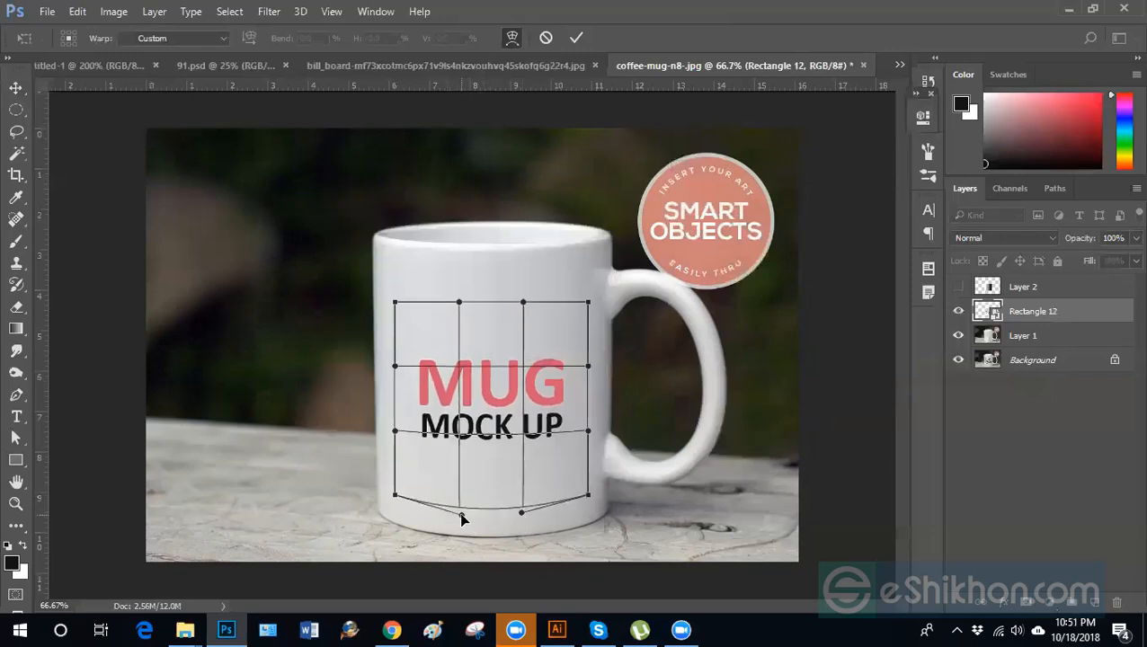
drag(458, 304, 458, 324)
drag(521, 304, 526, 322)
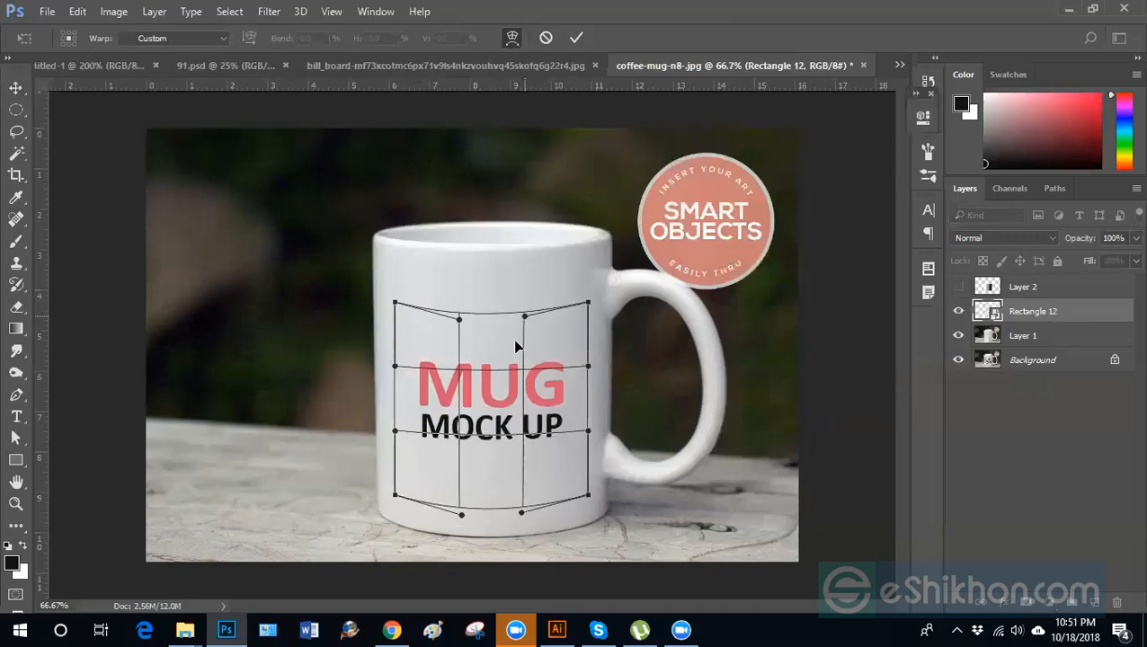
Curve the middle of the warp mesh downward, fine-tune its bottom edge and apply the warp.
drag(459, 372, 460, 376)
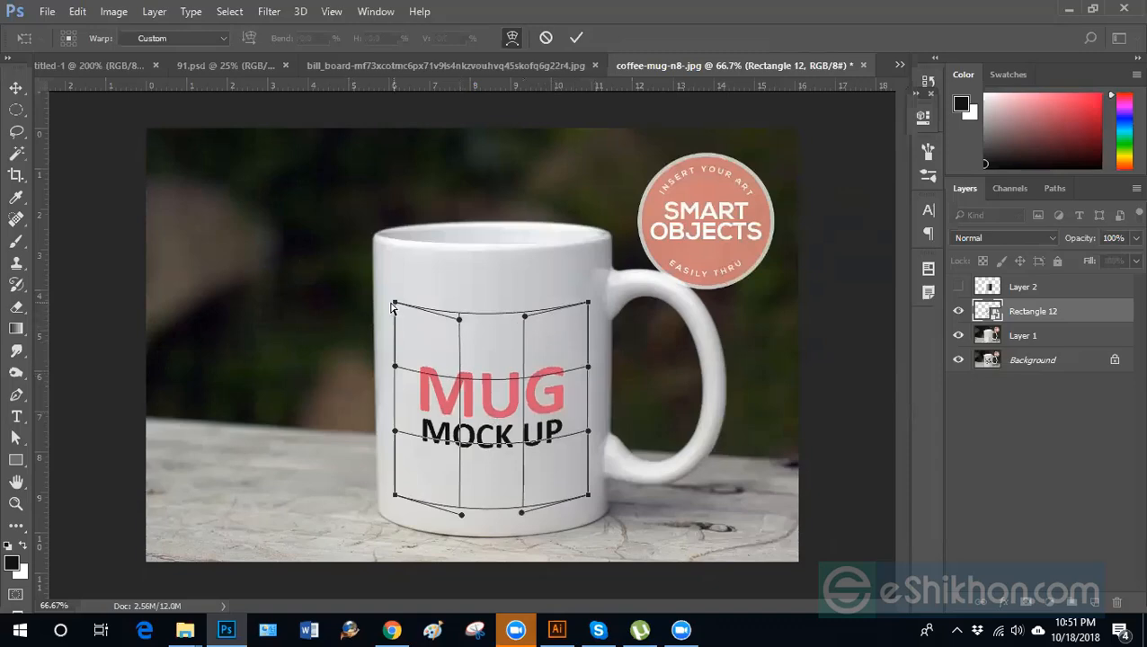
drag(392, 305, 392, 304)
drag(461, 517, 465, 511)
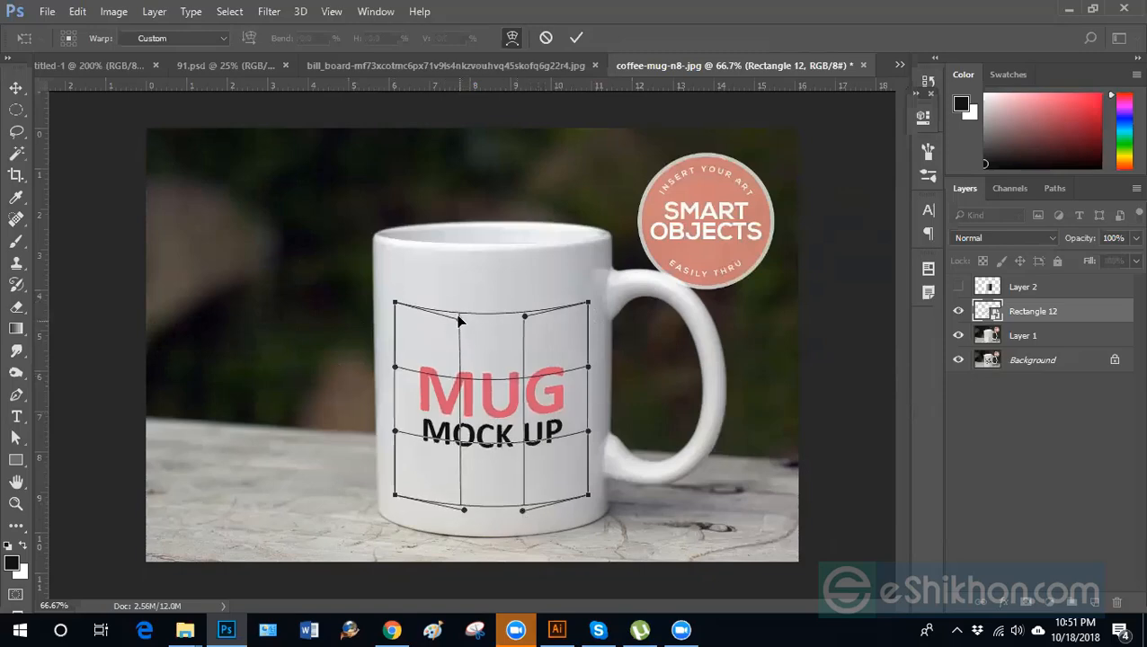
drag(459, 316, 459, 316)
key(Return)
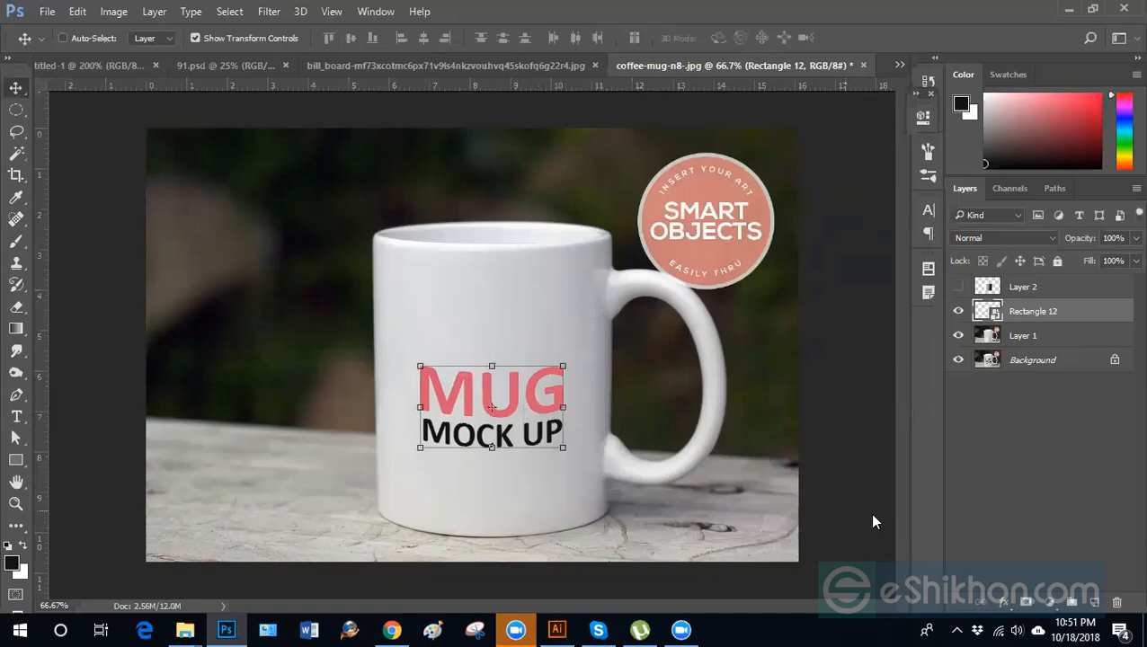
Show the Layer 2 gradient shading and clip it to the Rectangle 12 smart object.
click(1009, 487)
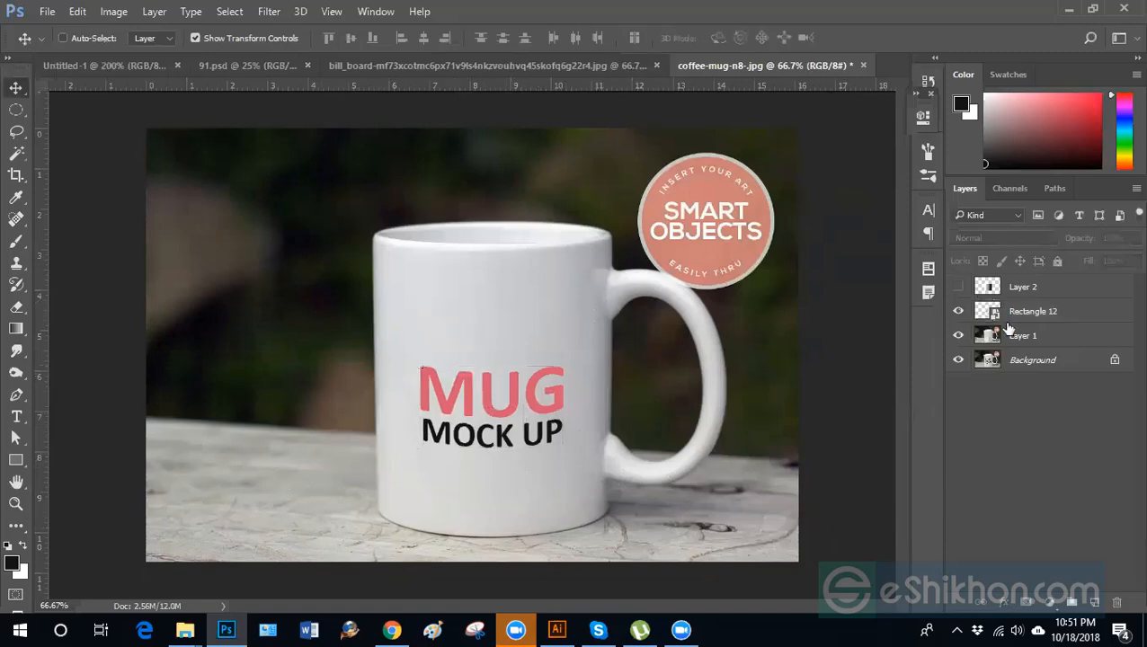
click(959, 286)
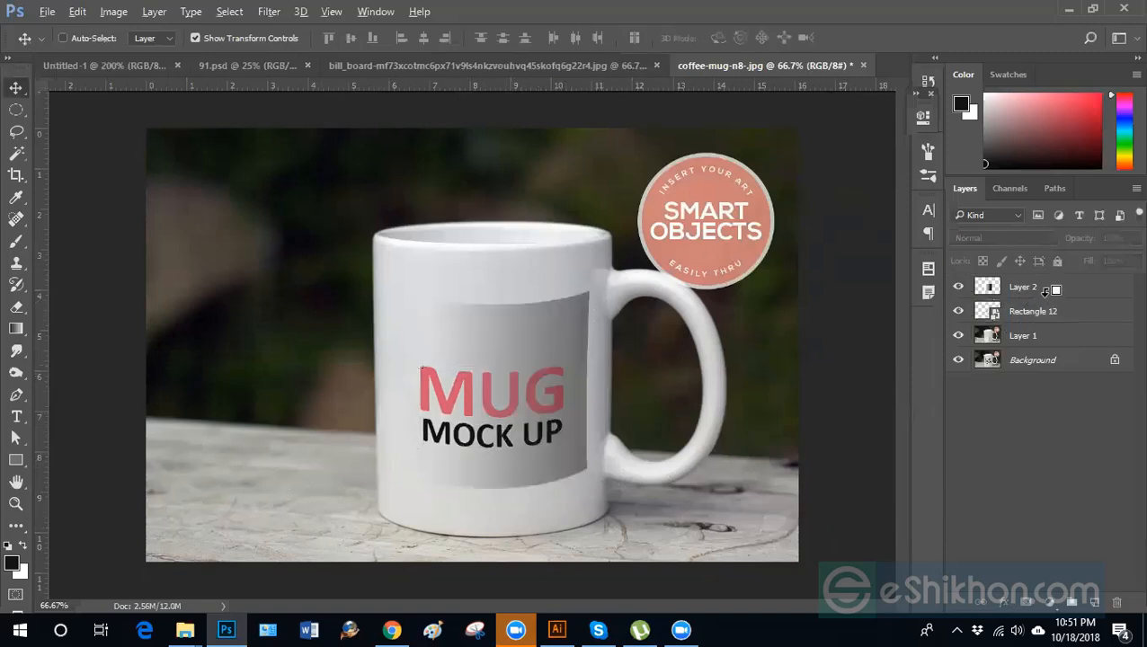
alt+click(1039, 298)
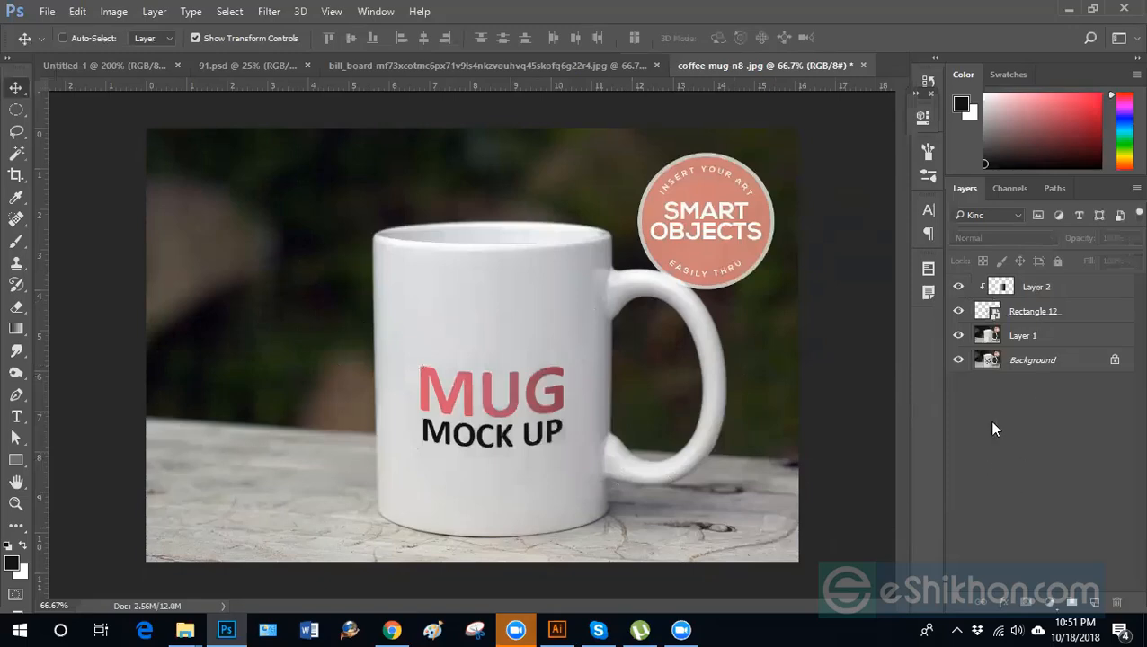
Compare the mug text with and without the Layer 2 shading at different zoom levels.
key(ctrl+minus)
key(ctrl+minus)
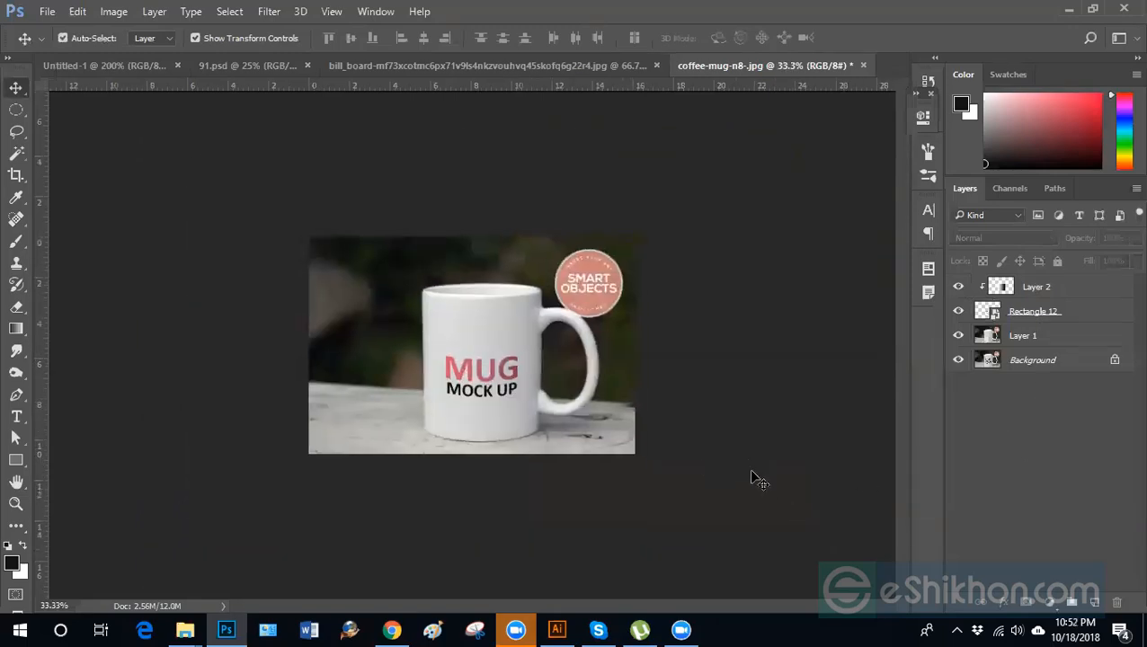
key(ctrl+plus)
key(ctrl+plus)
key(ctrl+plus)
key(ctrl+plus)
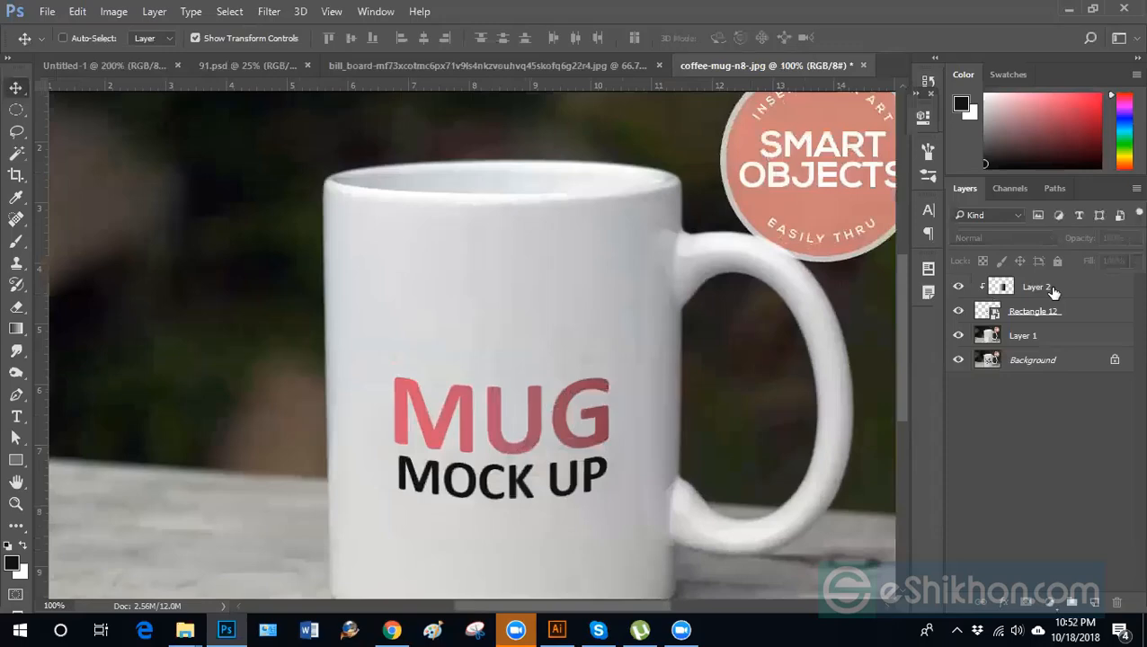
click(998, 287)
click(958, 287)
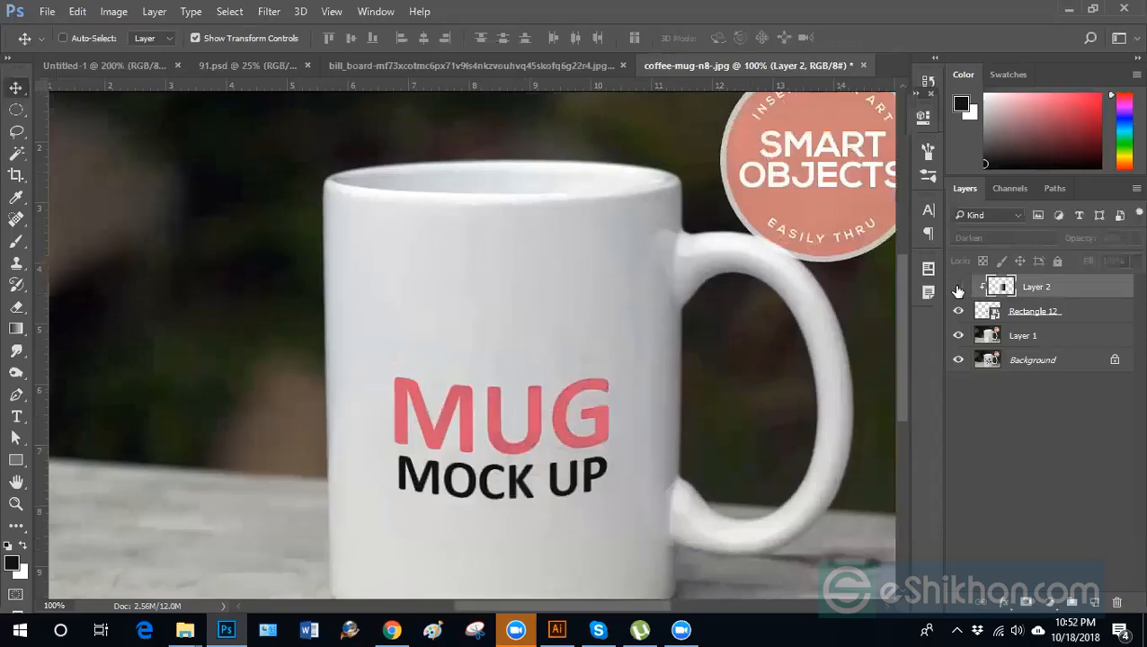
key(ctrl+minus)
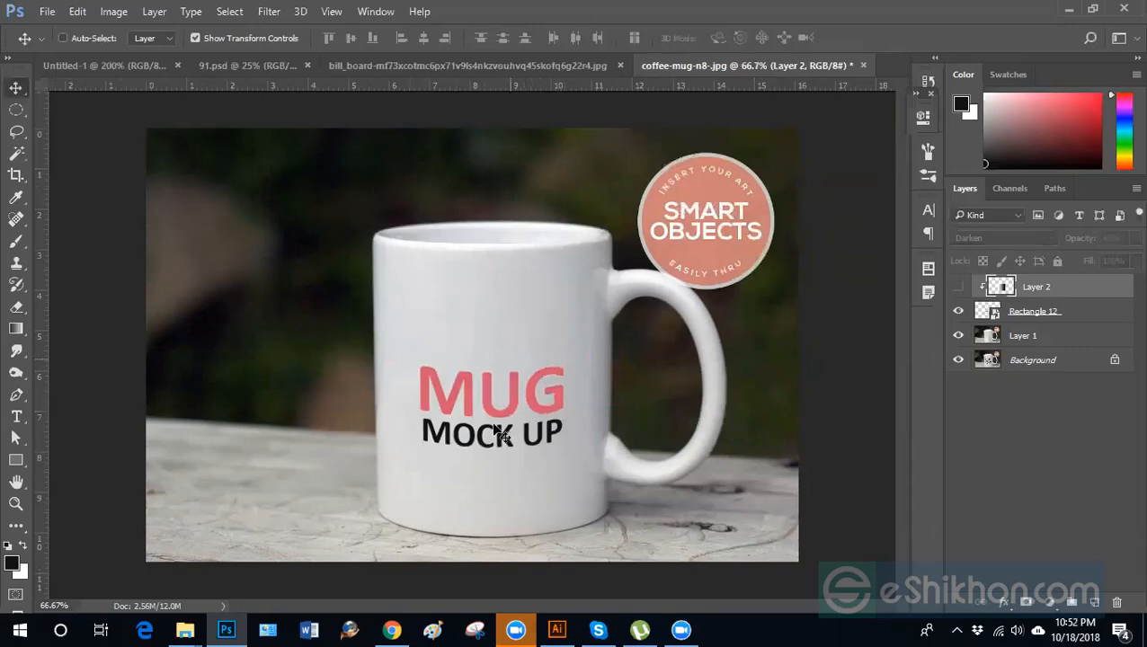
click(958, 288)
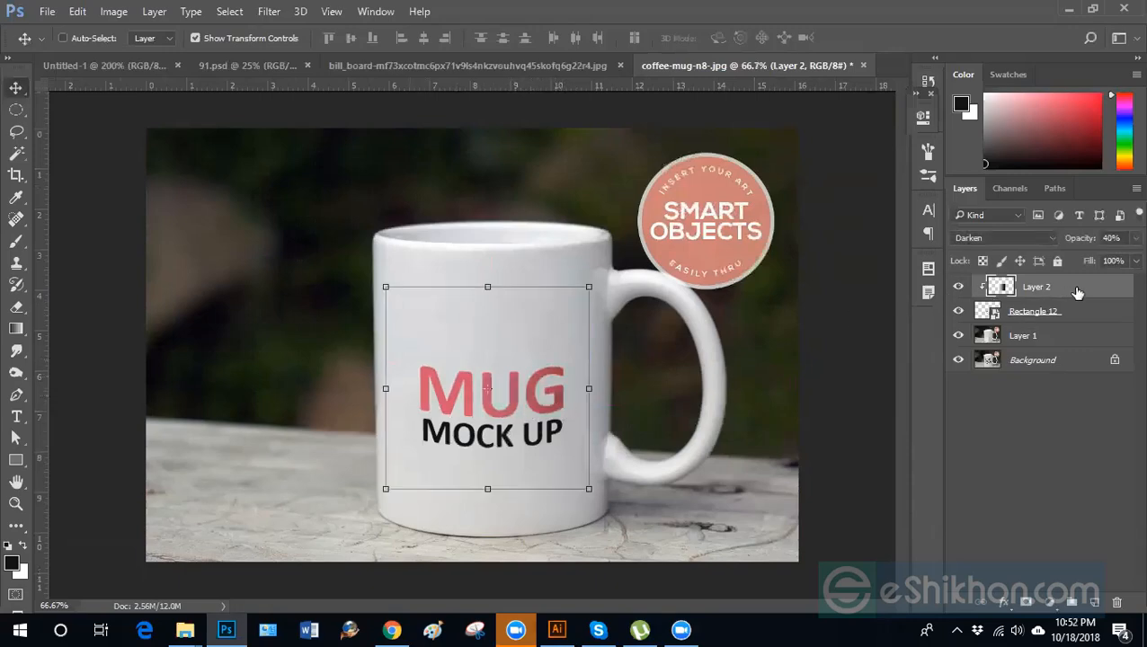
Slightly lower the opacity of the Layer 2 shading and check the mug text.
click(1124, 238)
key(Down)
key(Return)
click(1037, 473)
key(ctrl+minus)
key(ctrl+minus)
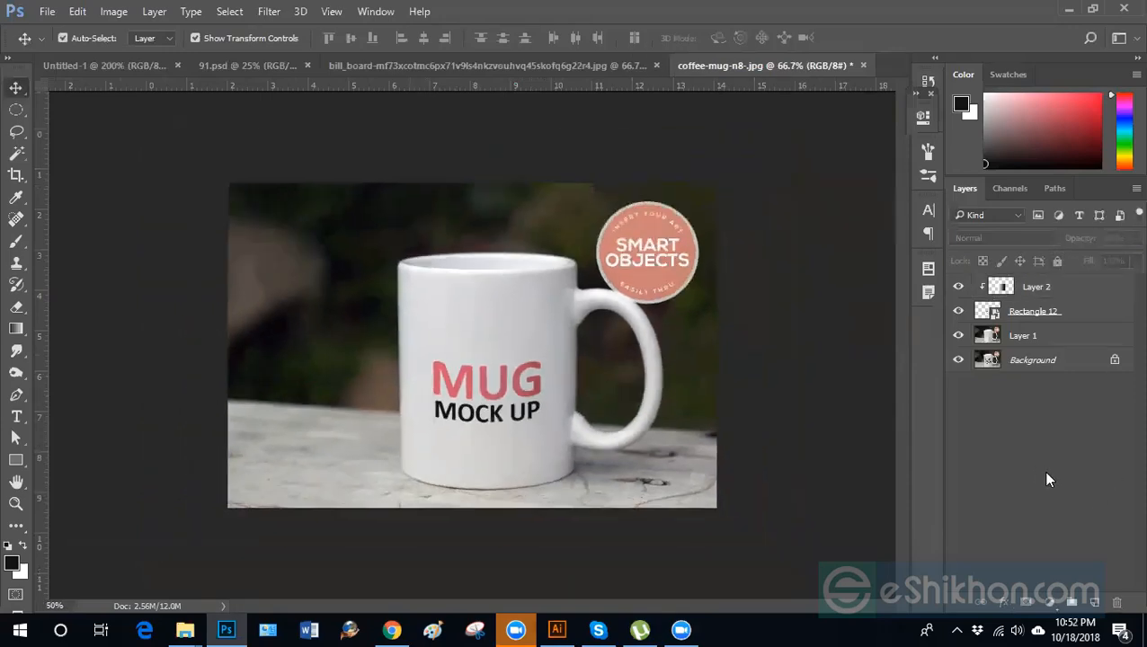
key(ctrl+plus)
key(ctrl+plus)
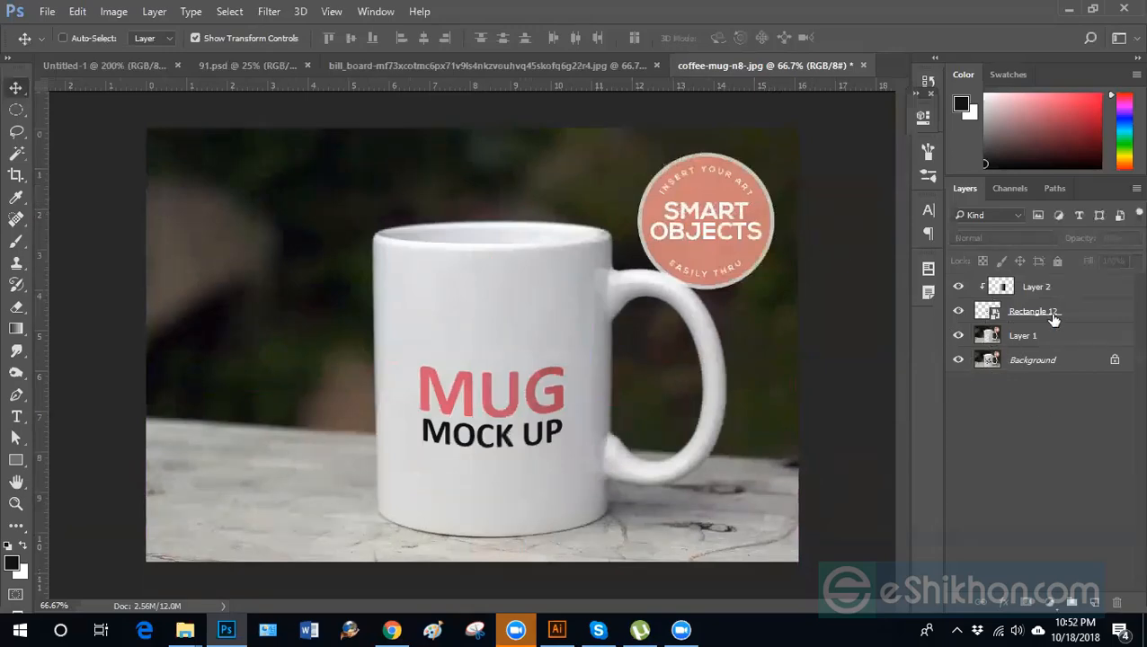
Rename the Rectangle 12 smart object layer as "you design place here".
double_click(1021, 312)
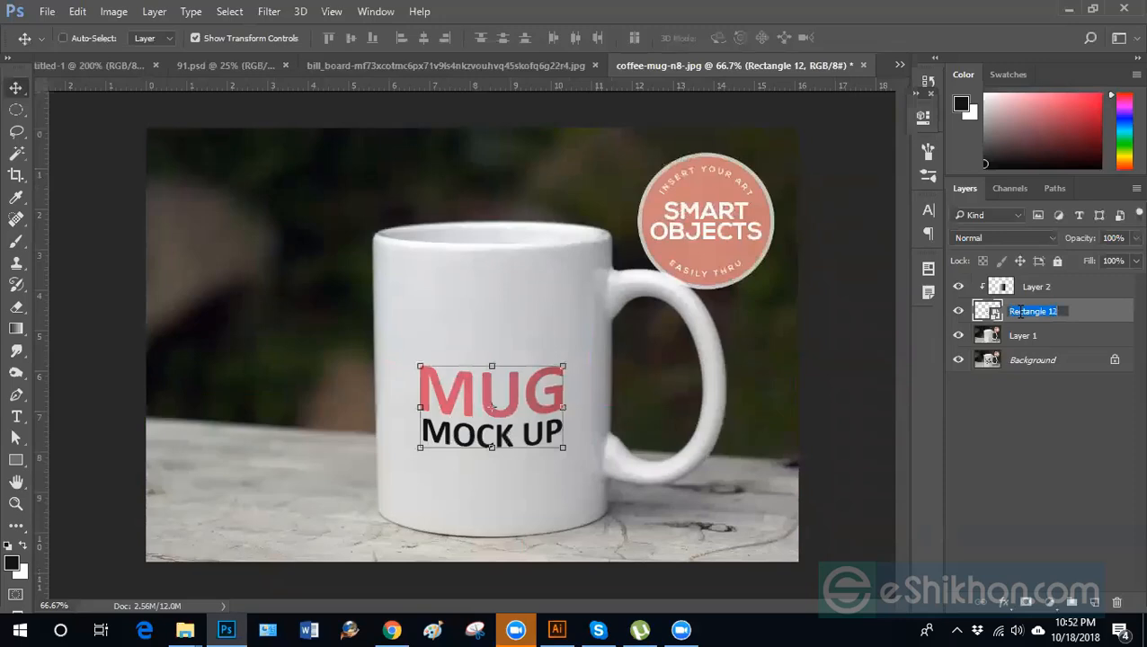
text(yo)
text(u design place here)
click(1037, 463)
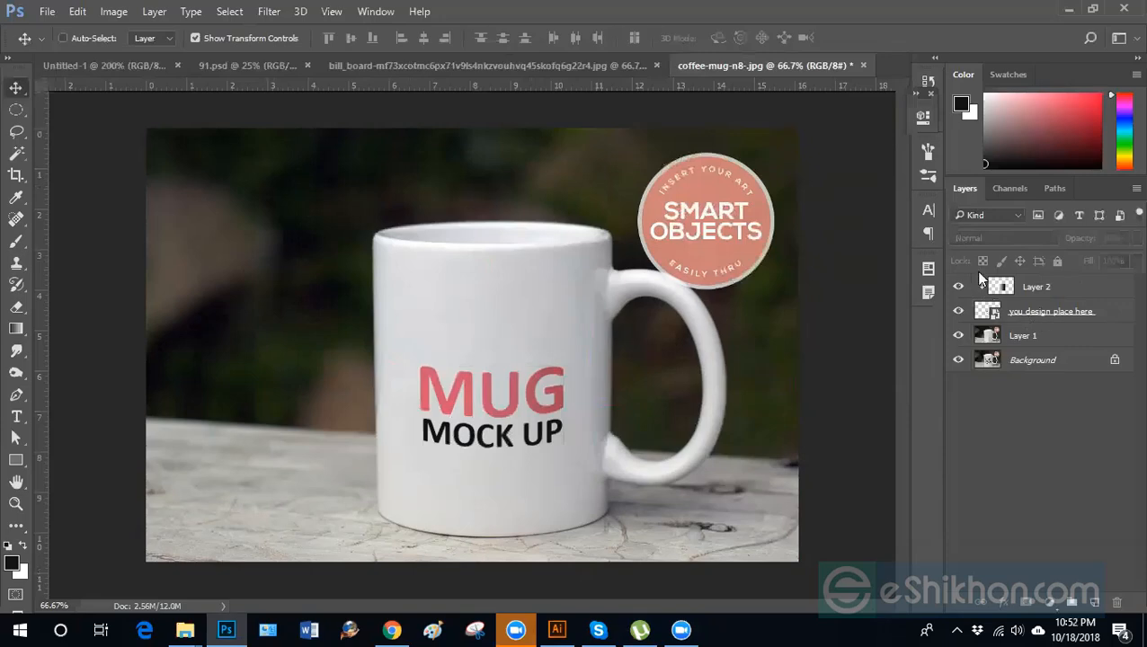
Open the contents of the design smart object and delete its MOCK UP and MUG text layers.
double_click(993, 313)
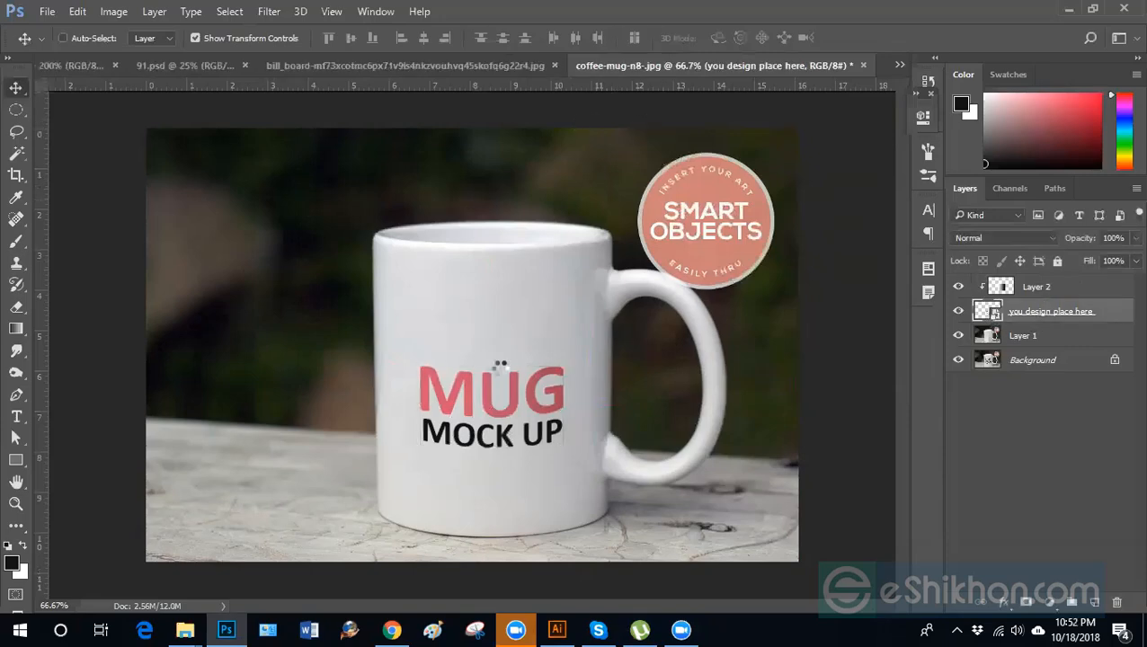
shift+click(1052, 330)
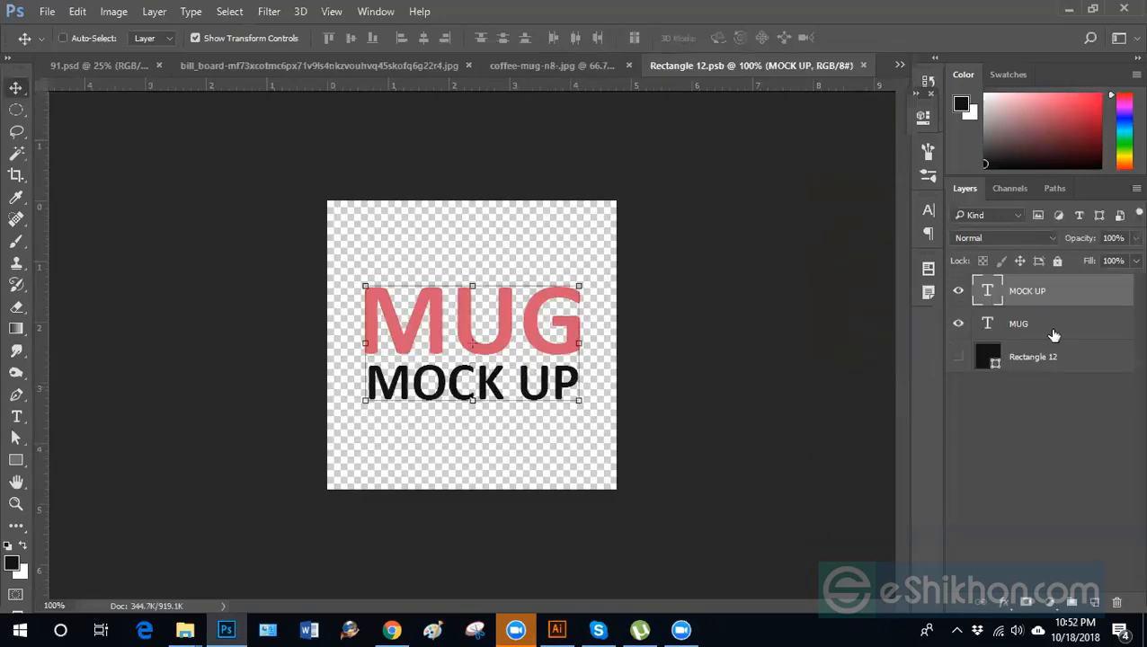
key(Delete)
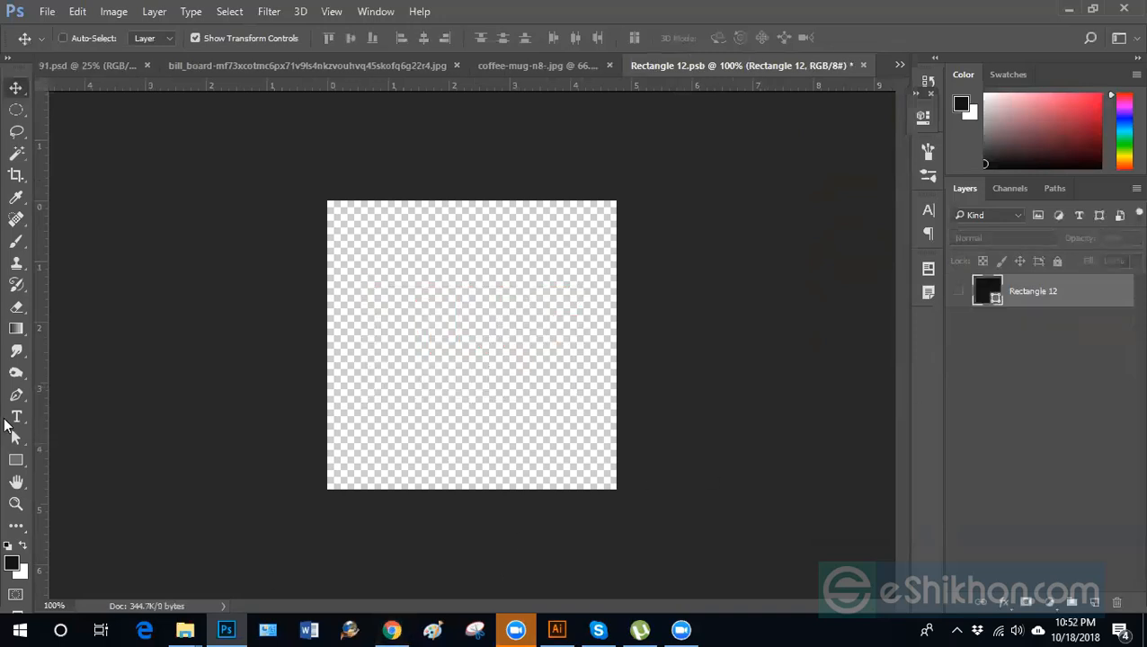
Draw a black floral ornament about 2.9 in wide on the canvas with the Custom Shape tool.
drag(16, 463, 99, 540)
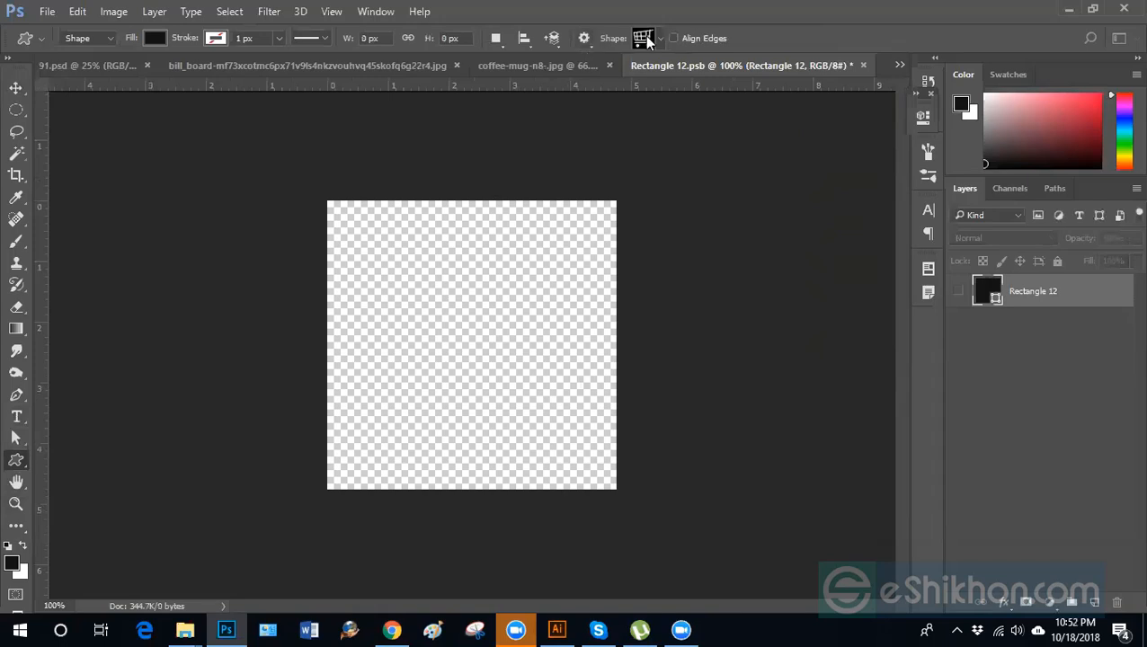
click(645, 40)
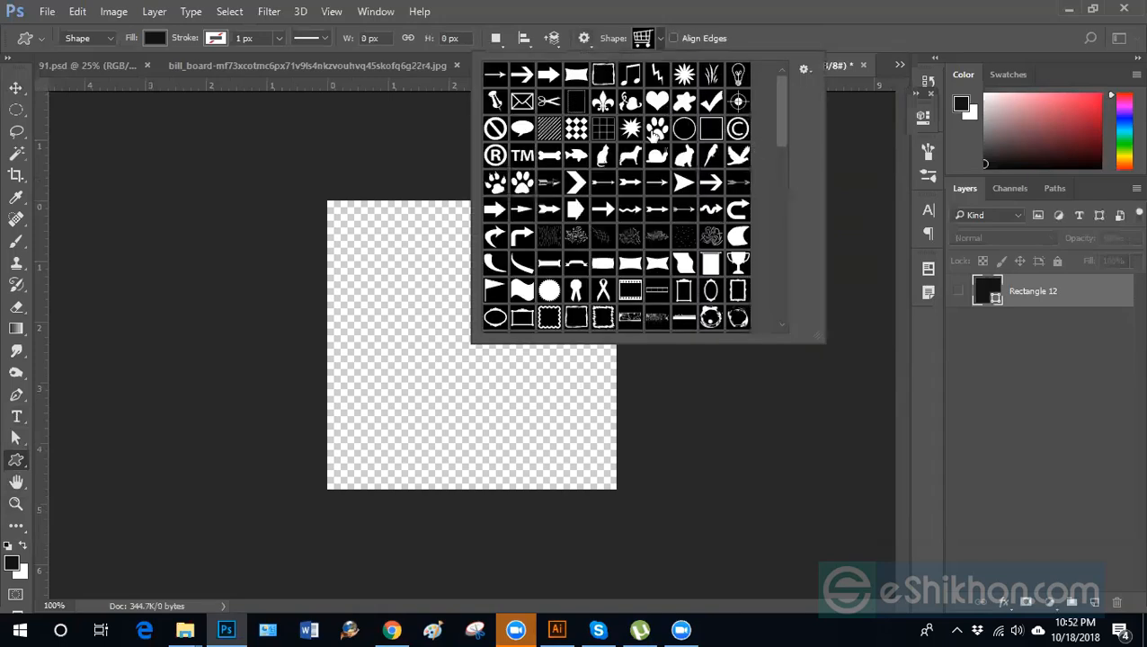
click(778, 229)
scroll(779, 258, down, 2)
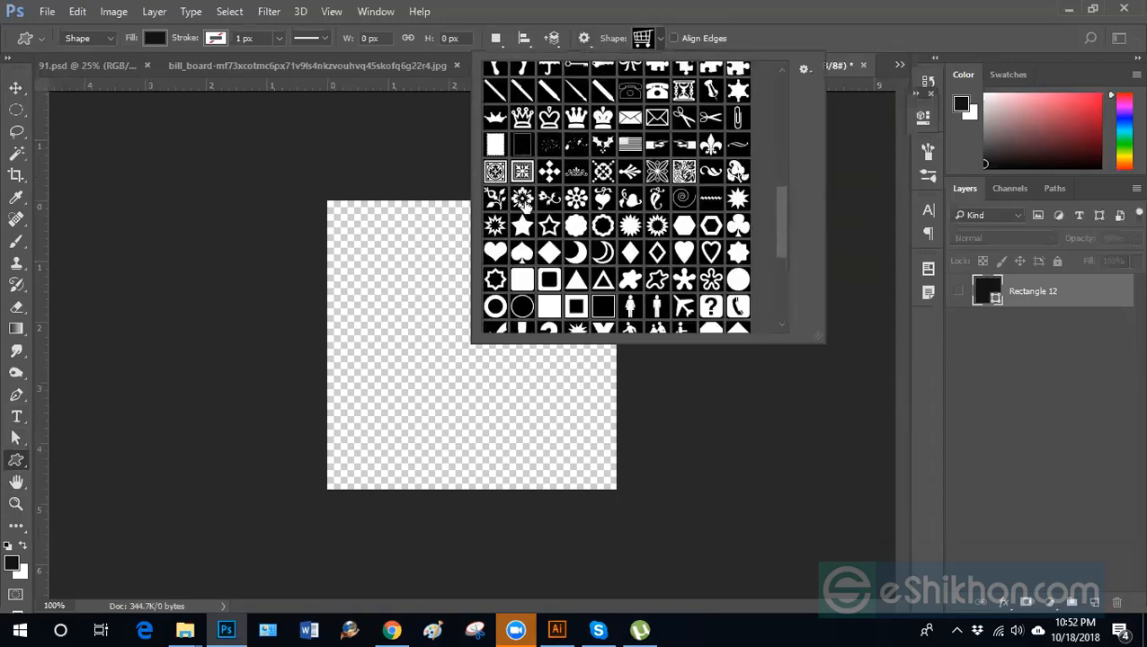
click(523, 203)
click(869, 14)
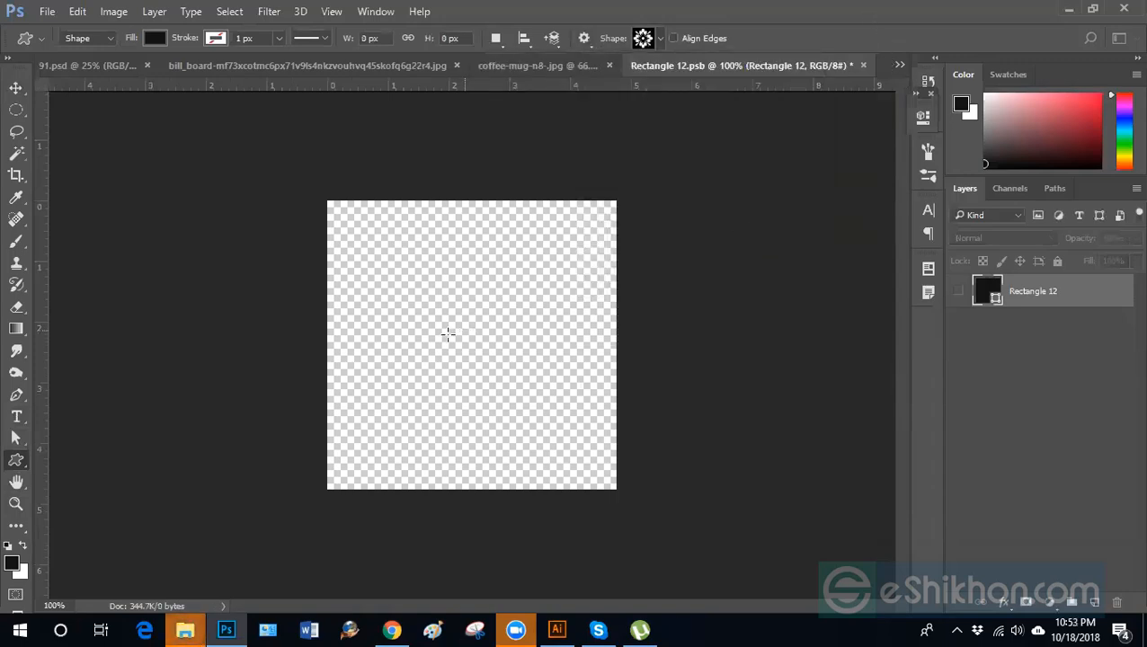
alt+click(489, 374)
drag(397, 285, 538, 438)
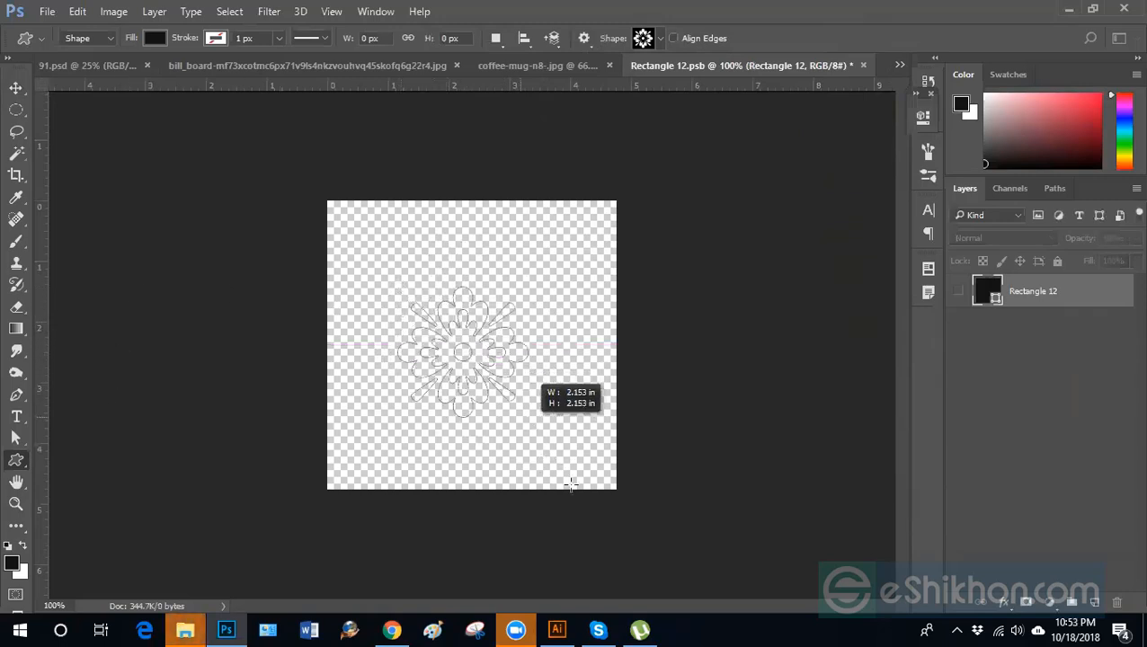
drag(571, 485, 571, 485)
Centre the floral shape on the canvas and scale it proportionally to 138.46%.
click(16, 87)
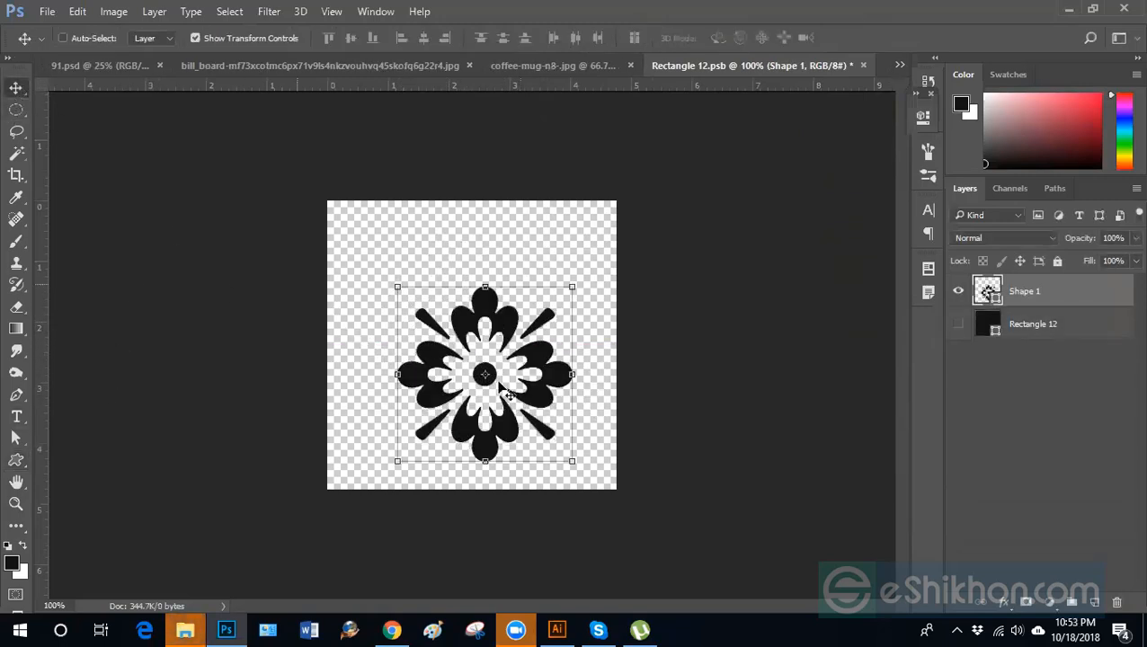
drag(543, 344, 530, 314)
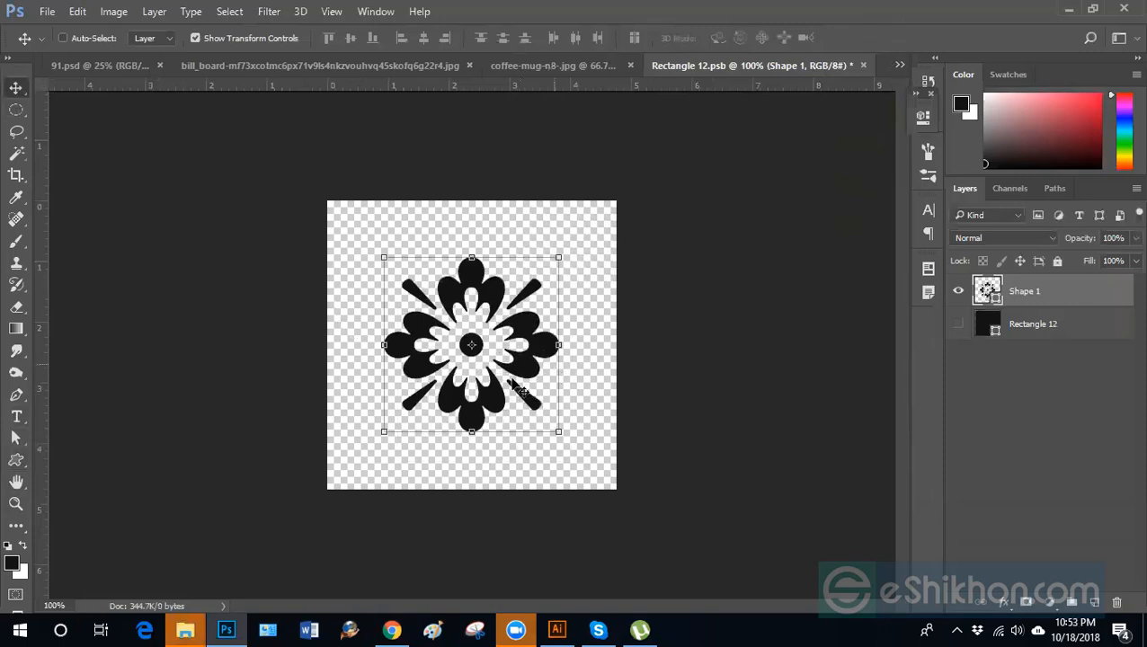
key(ctrl+t)
drag(560, 431, 595, 468)
drag(508, 423, 509, 424)
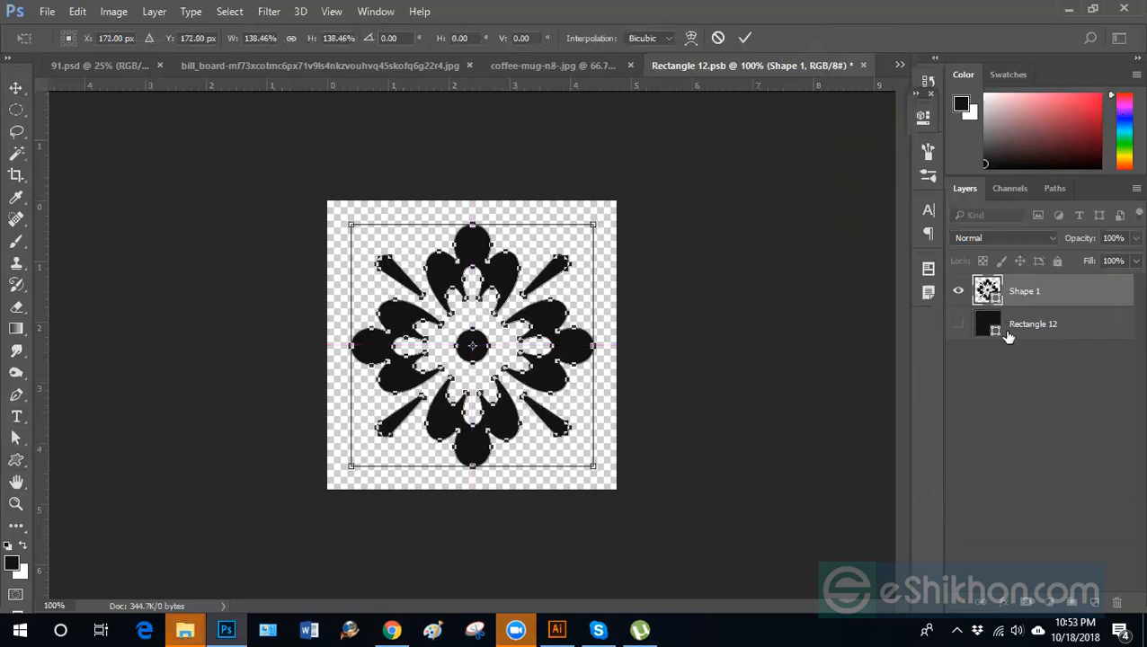
key(Return)
Recolour the black floral shape to the dark crimson #89103d.
double_click(989, 292)
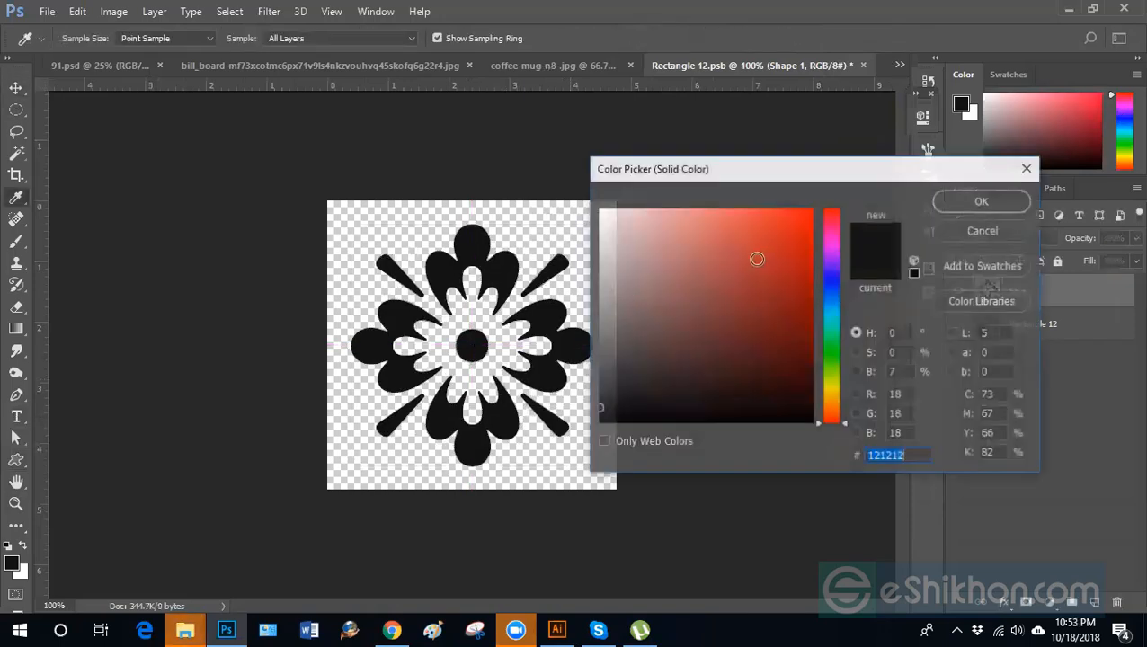
click(745, 267)
click(711, 259)
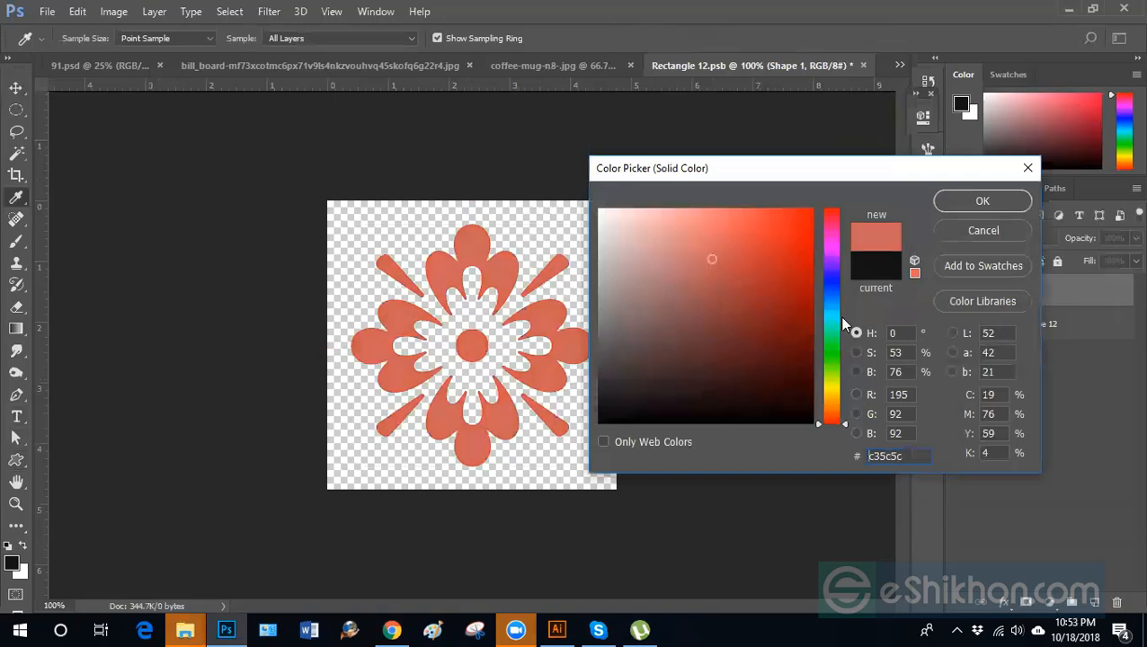
drag(835, 422, 834, 303)
drag(832, 250, 820, 227)
click(795, 242)
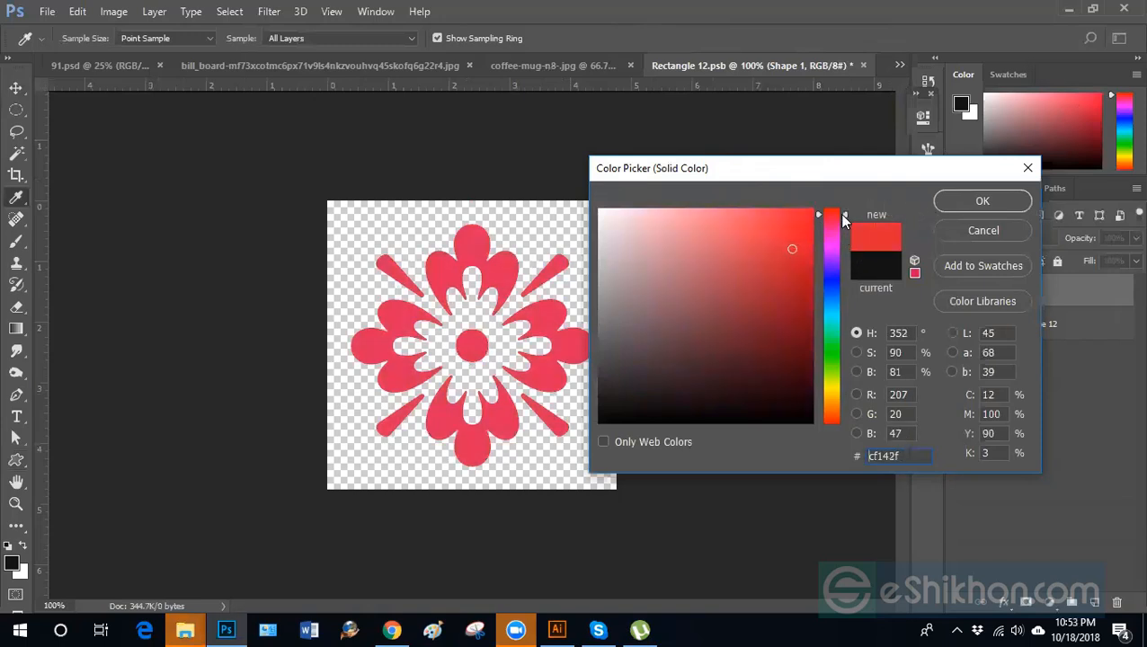
click(834, 240)
drag(840, 332, 839, 412)
click(719, 368)
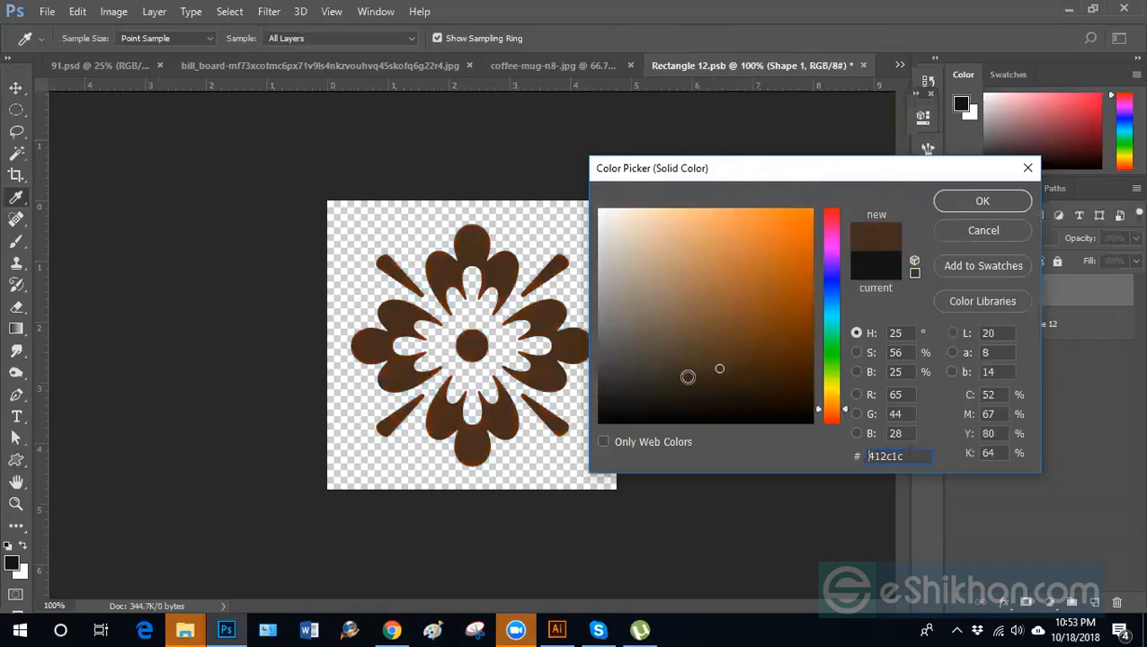
drag(719, 368, 766, 311)
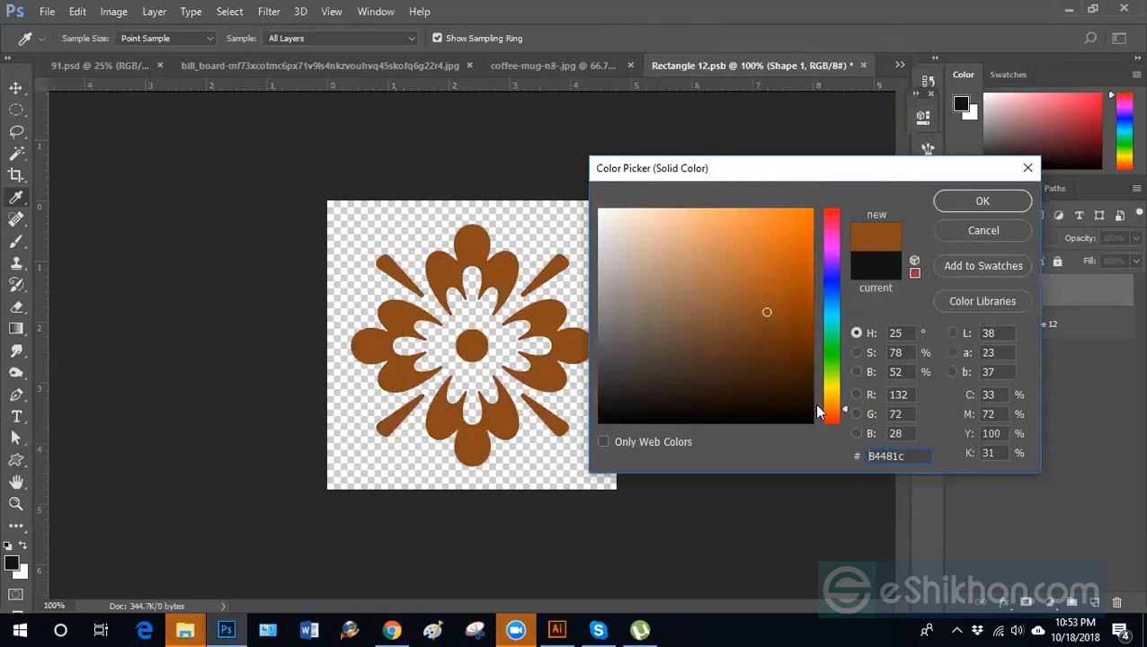
drag(845, 423, 838, 228)
click(788, 308)
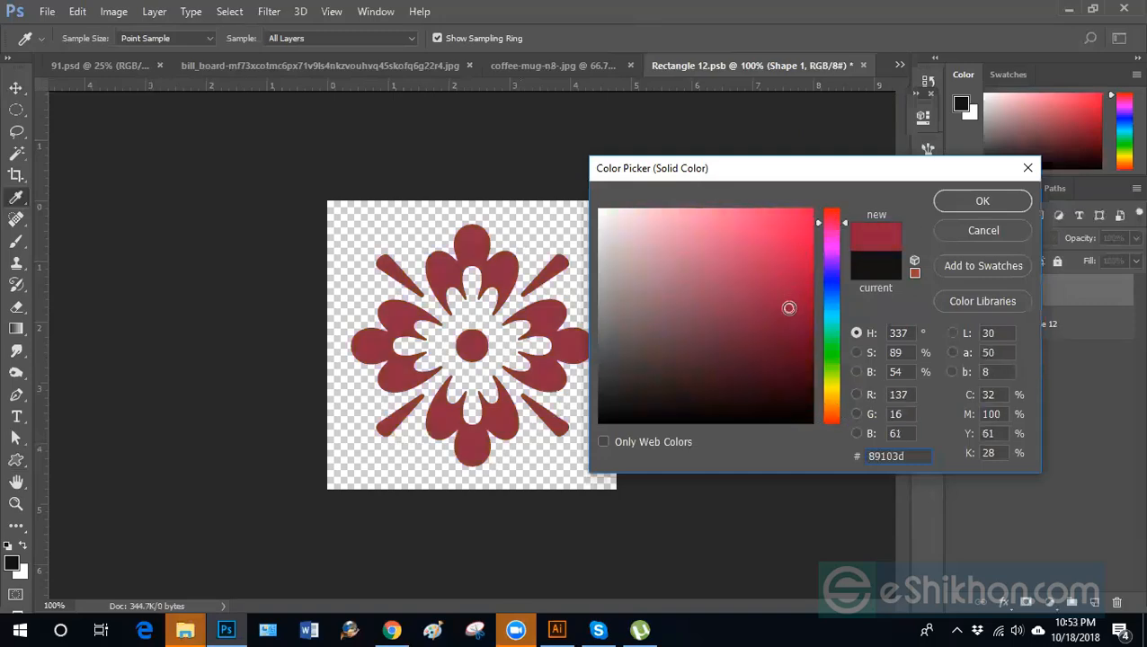
click(979, 203)
key(v)
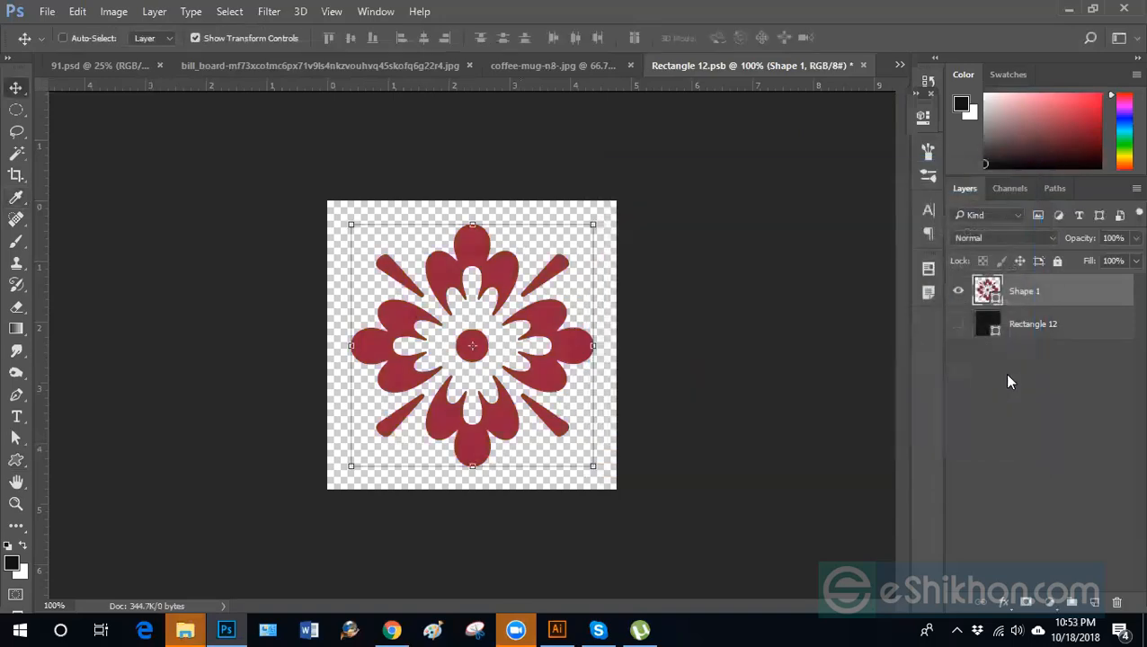
Save the edited smart object contents, return to the coffee-mug-n8 document and select the design smart object layer.
click(1036, 339)
key(ctrl+s)
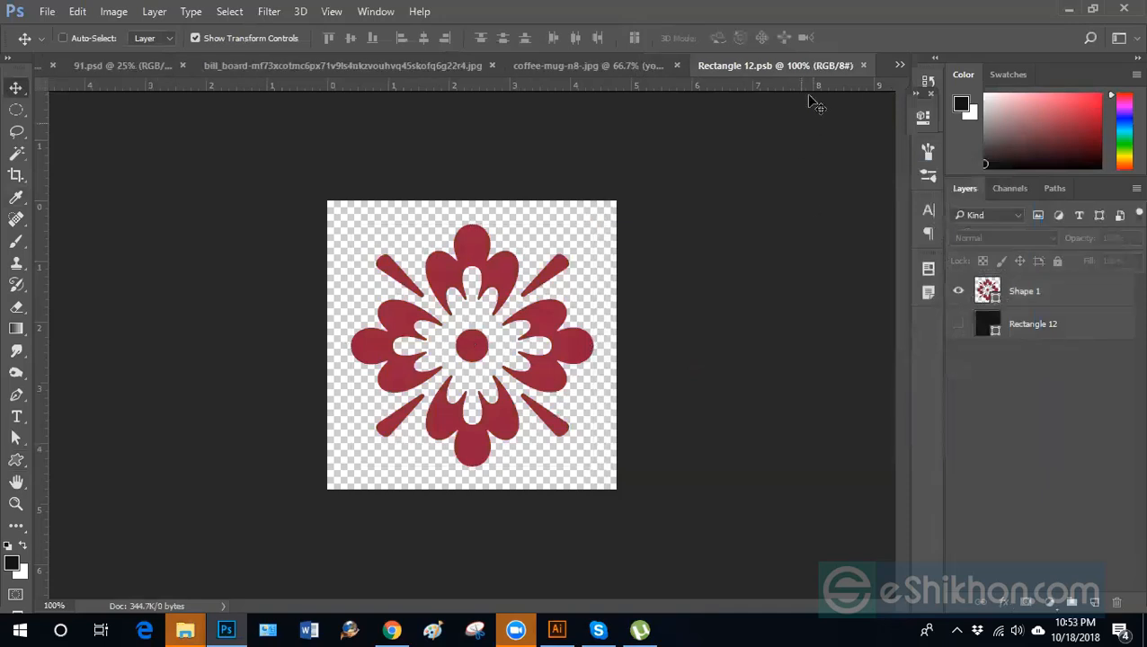
click(606, 66)
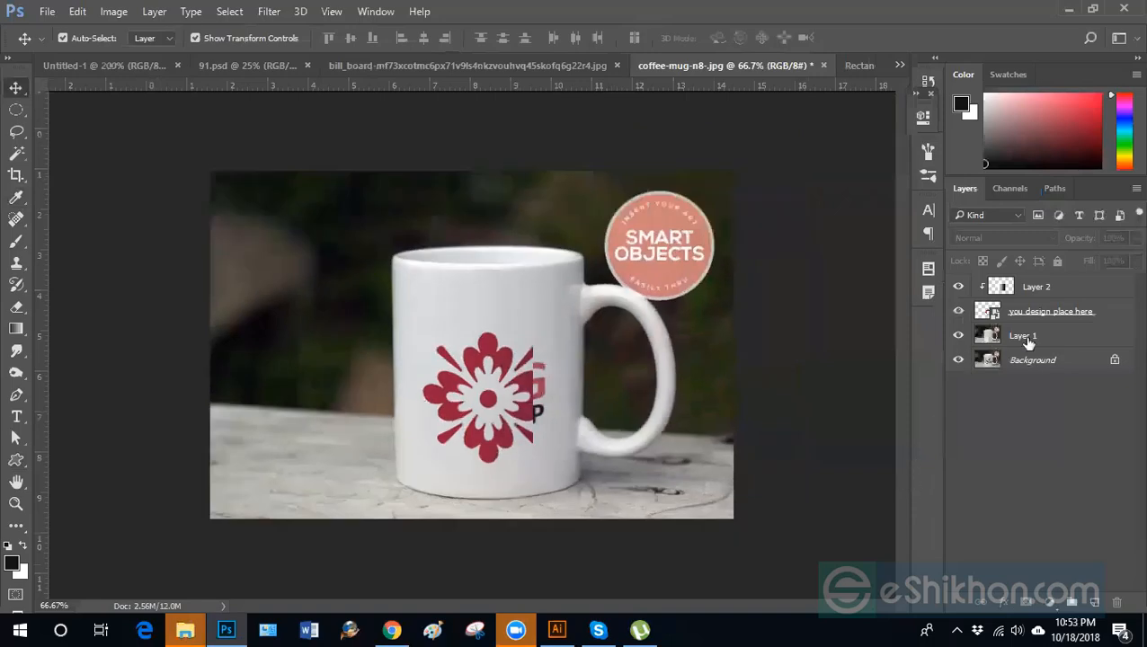
click(1043, 312)
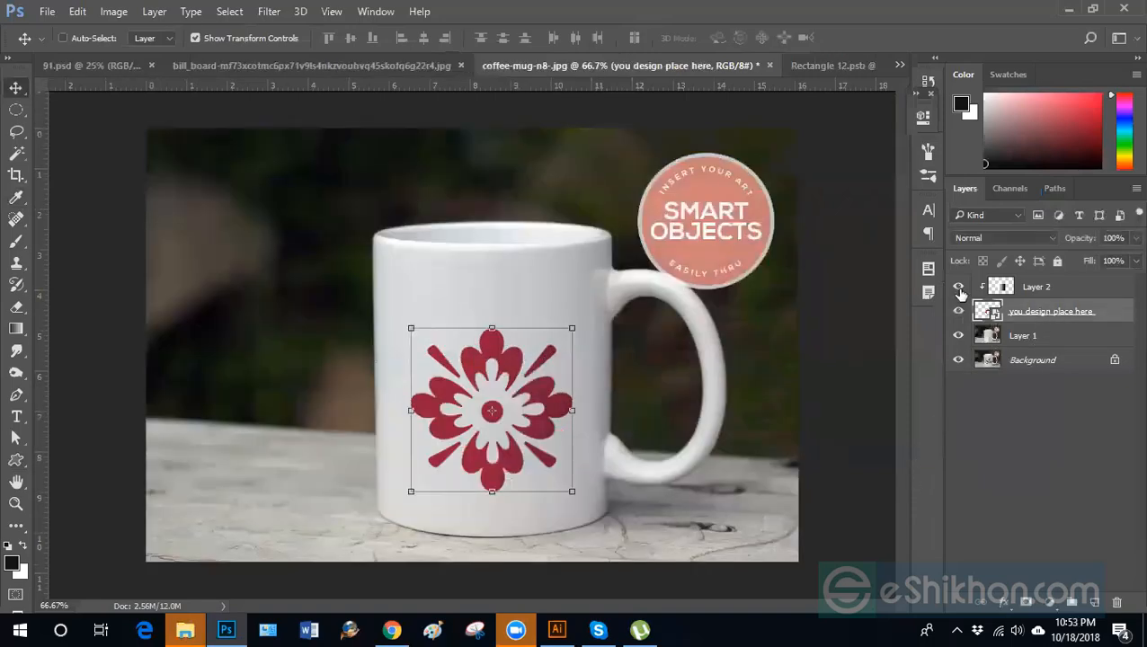
Hide and show the clipped Layer 2 to compare its shading effect on the floral design.
click(958, 288)
click(958, 288)
click(1019, 438)
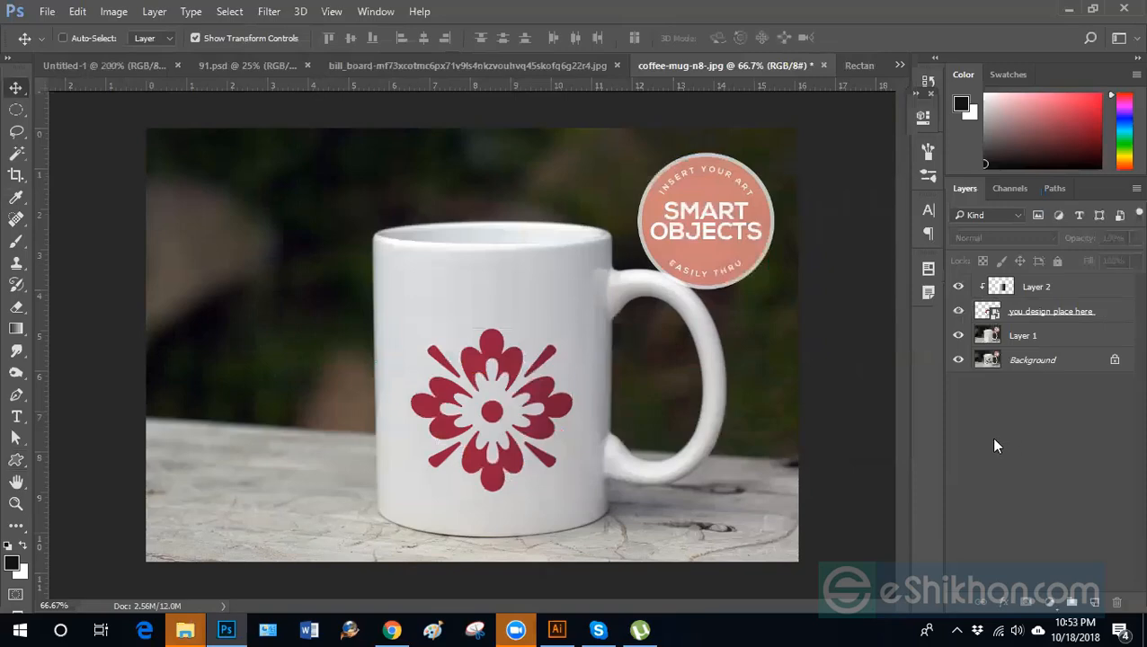
key(ctrl+minus)
key(ctrl+minus)
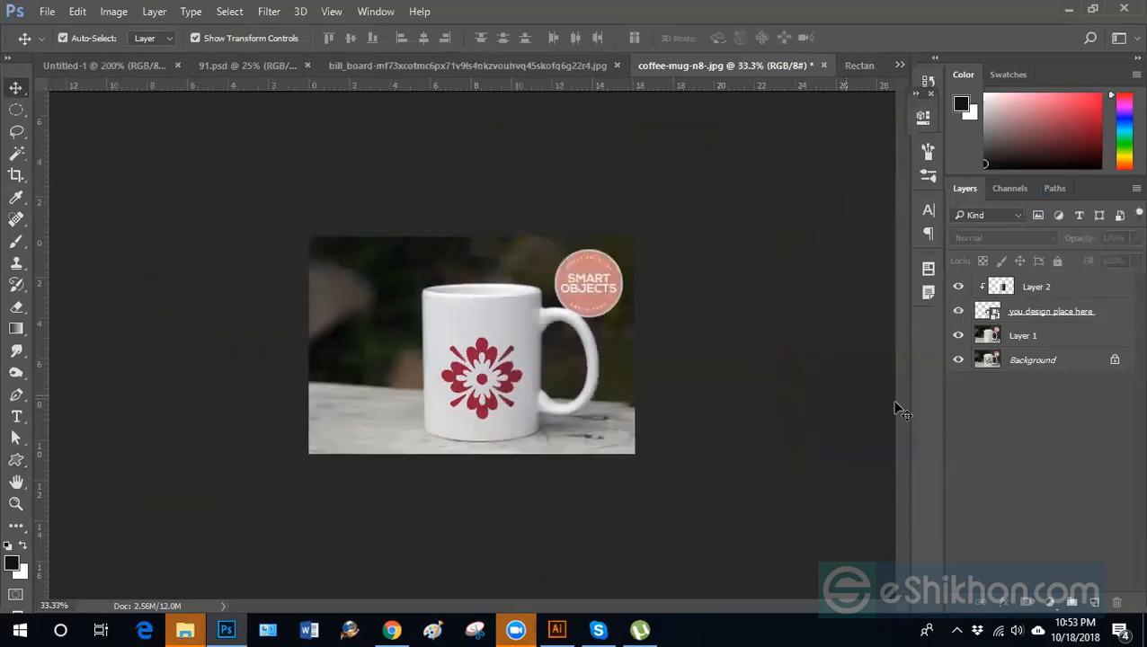
click(14, 109)
click(15, 87)
key(ctrl+plus)
key(ctrl+plus)
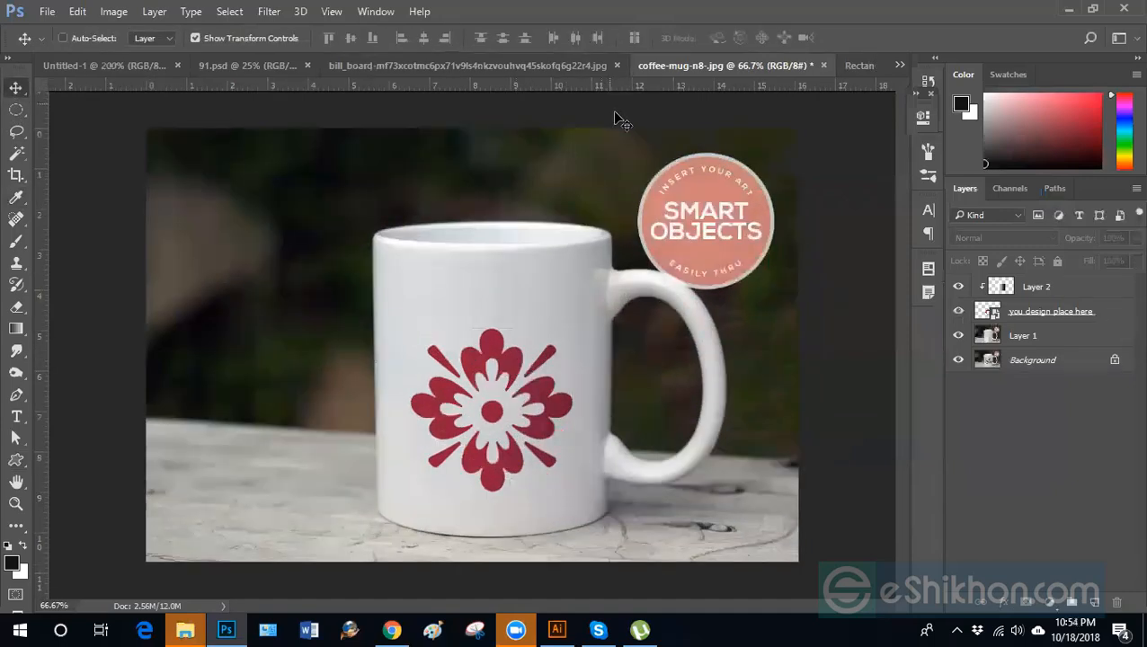
right_click(184, 629)
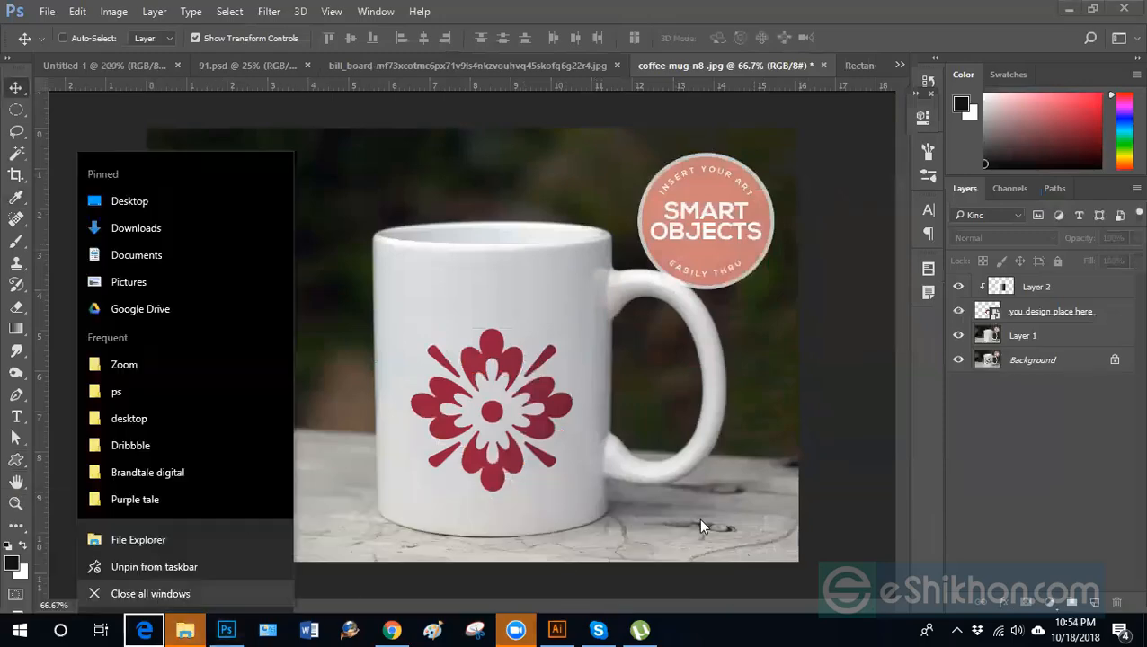
click(983, 455)
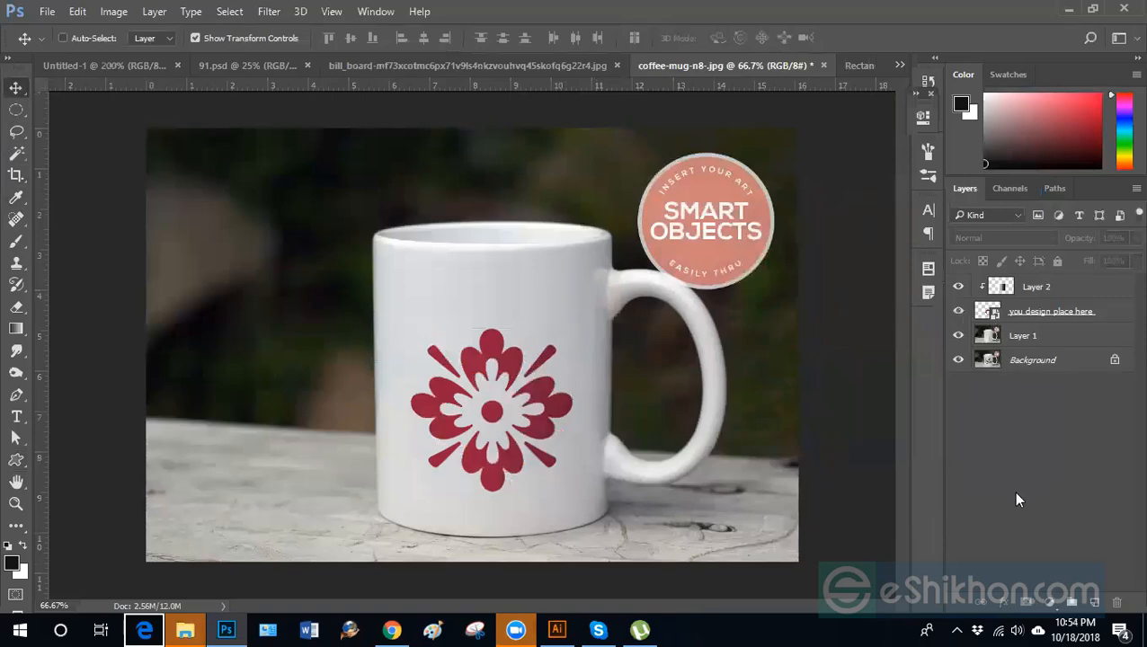
Move the floral design smart object slightly upward on the mug and deselect it.
click(1025, 315)
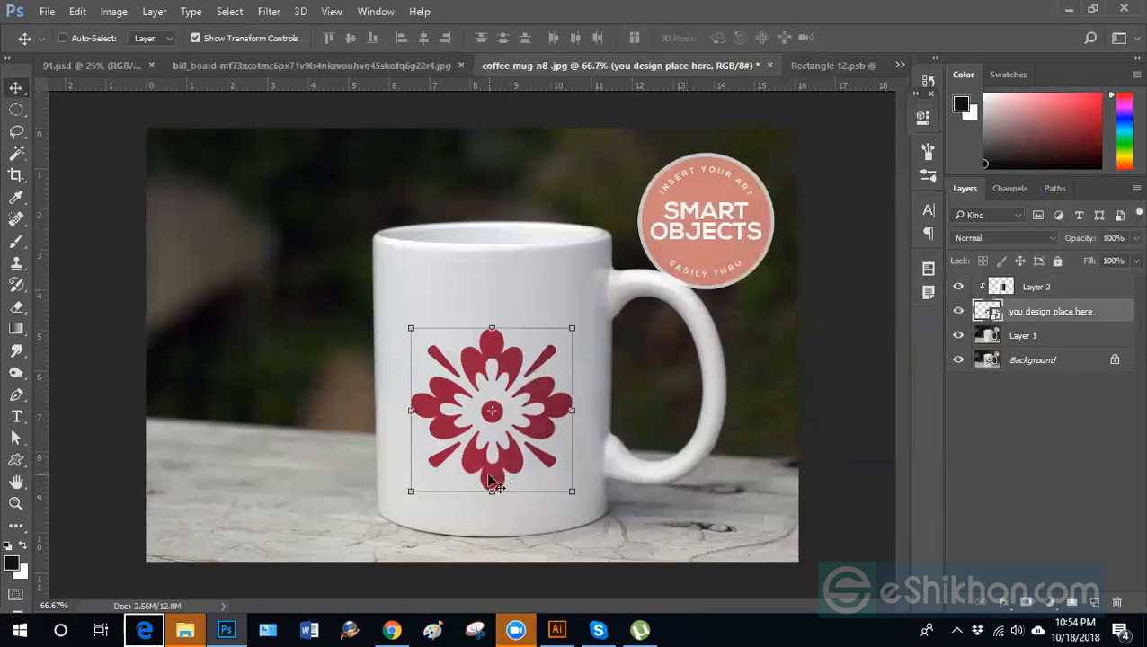
mouse_move(493, 483)
mouse_down()
mouse_move(494, 460)
mouse_move(492, 478)
mouse_up()
click(994, 457)
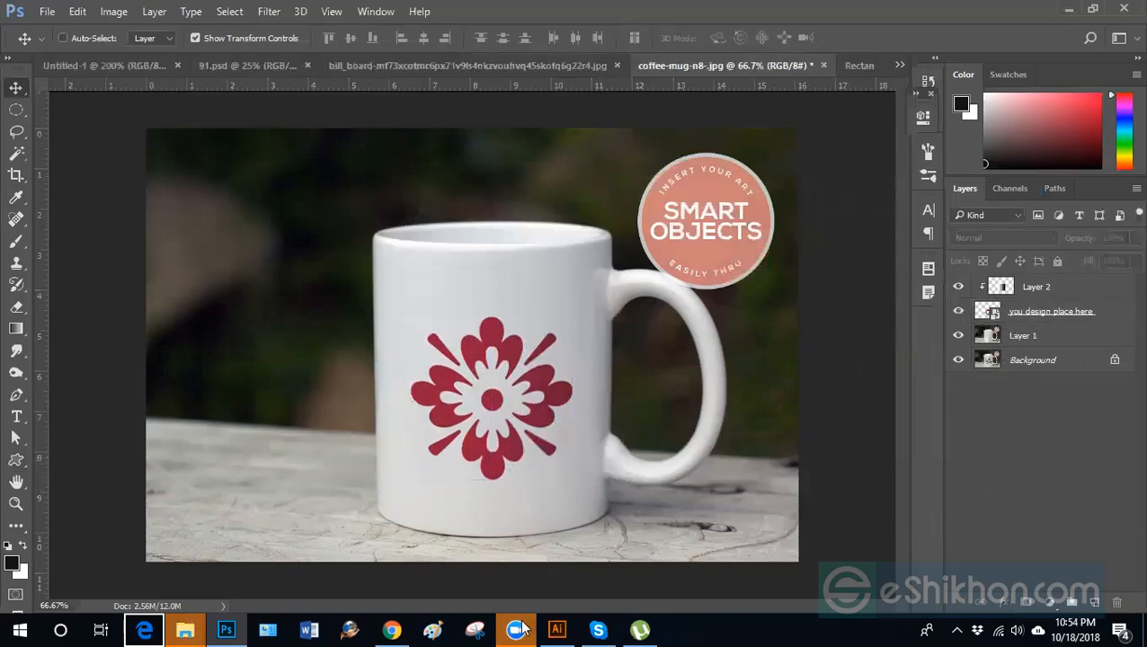
Switch to Illustrator and create a new document with the default settings.
click(555, 630)
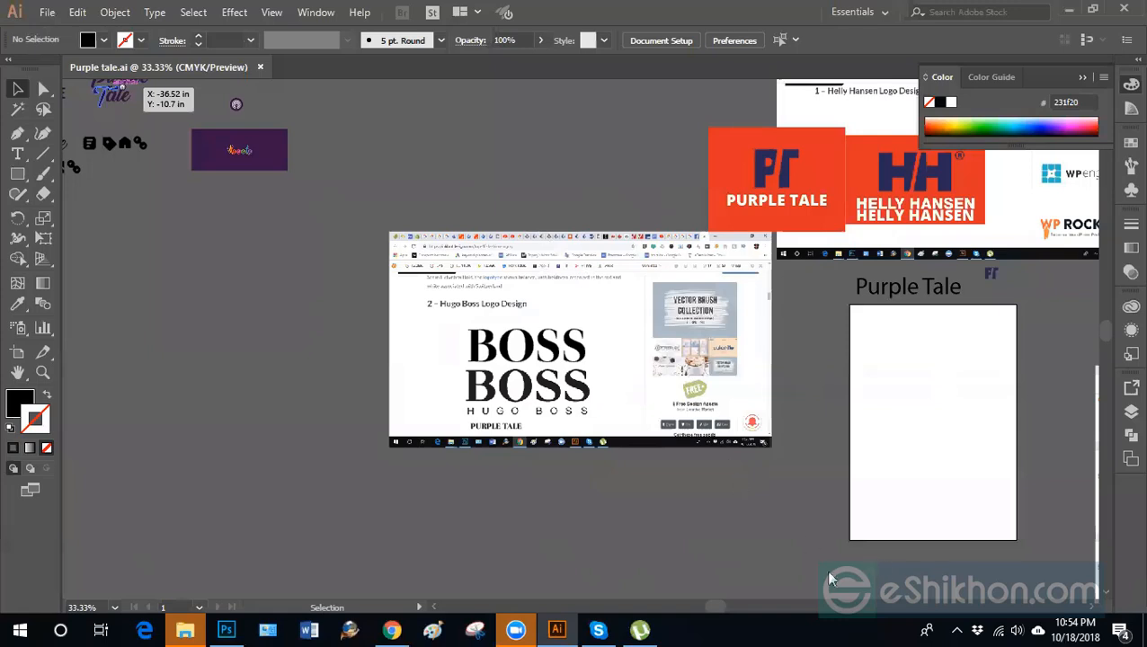
key(ctrl+n)
key(Return)
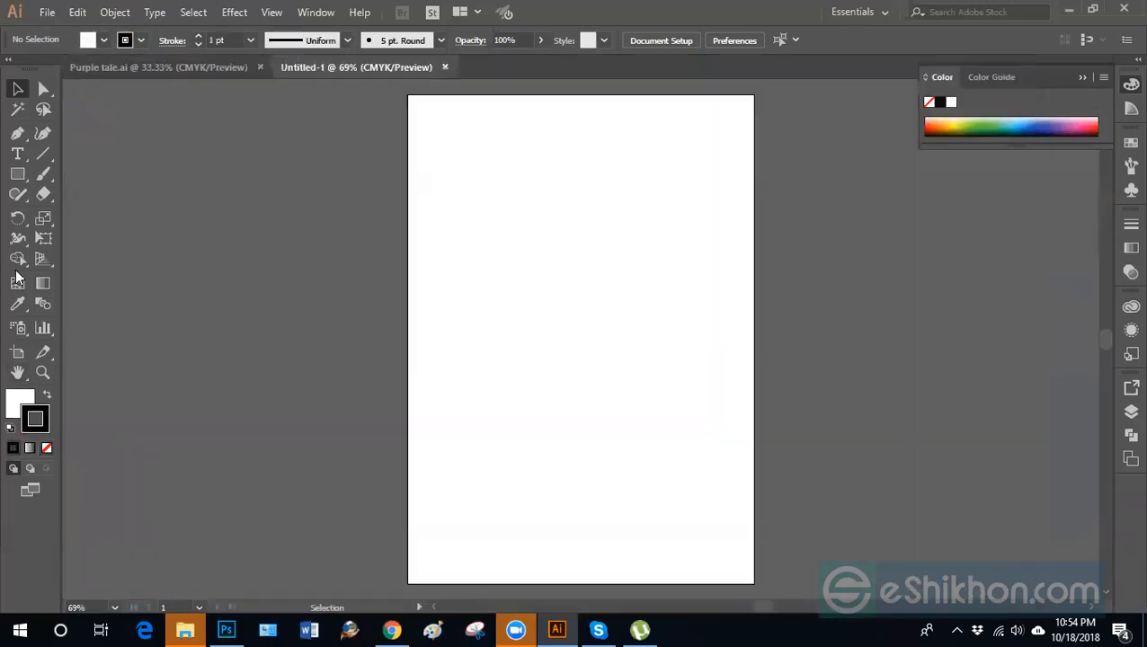
Draw a small rectangle in the artboard's upper-left area and twirl its two left corners into curls.
click(18, 174)
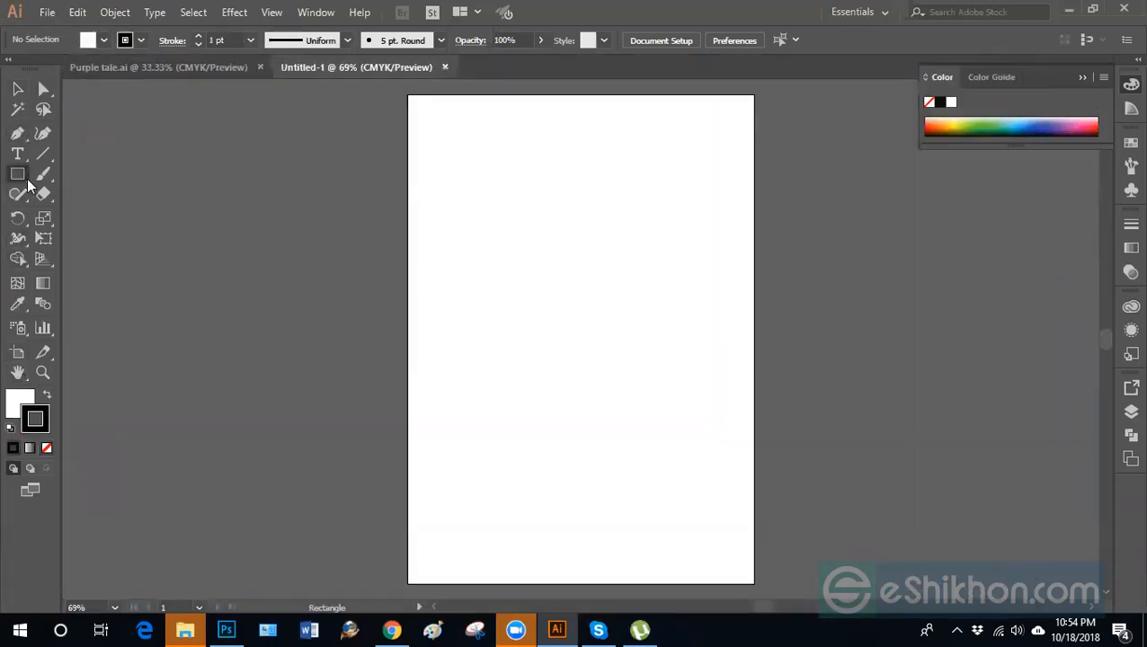
drag(429, 190, 527, 276)
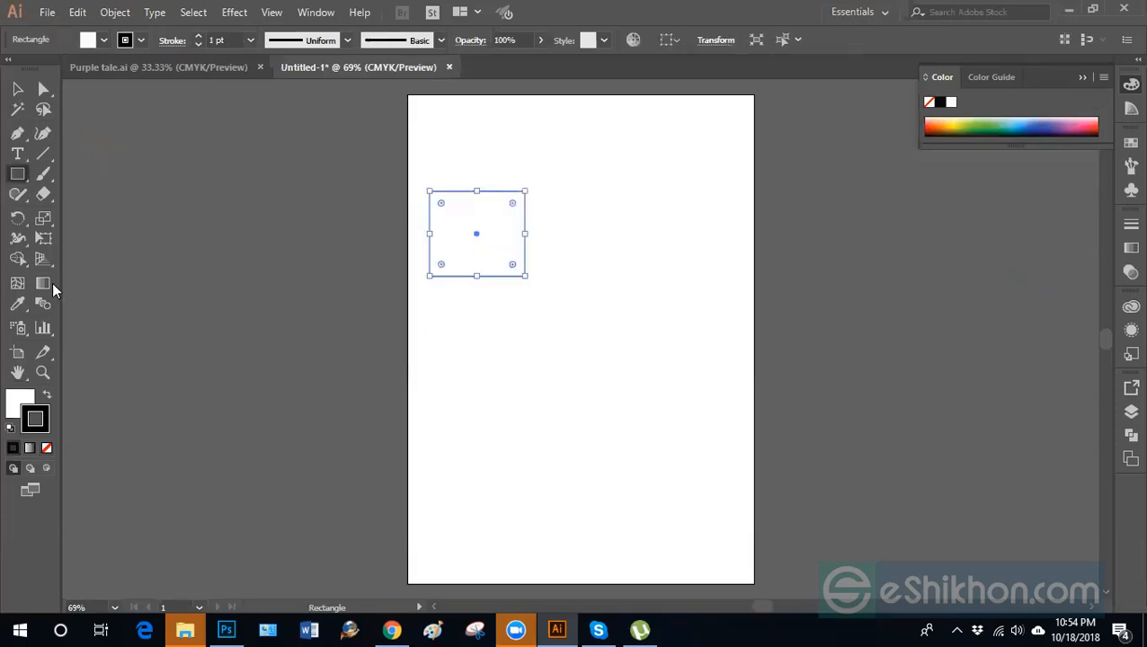
click(17, 218)
drag(21, 243, 67, 278)
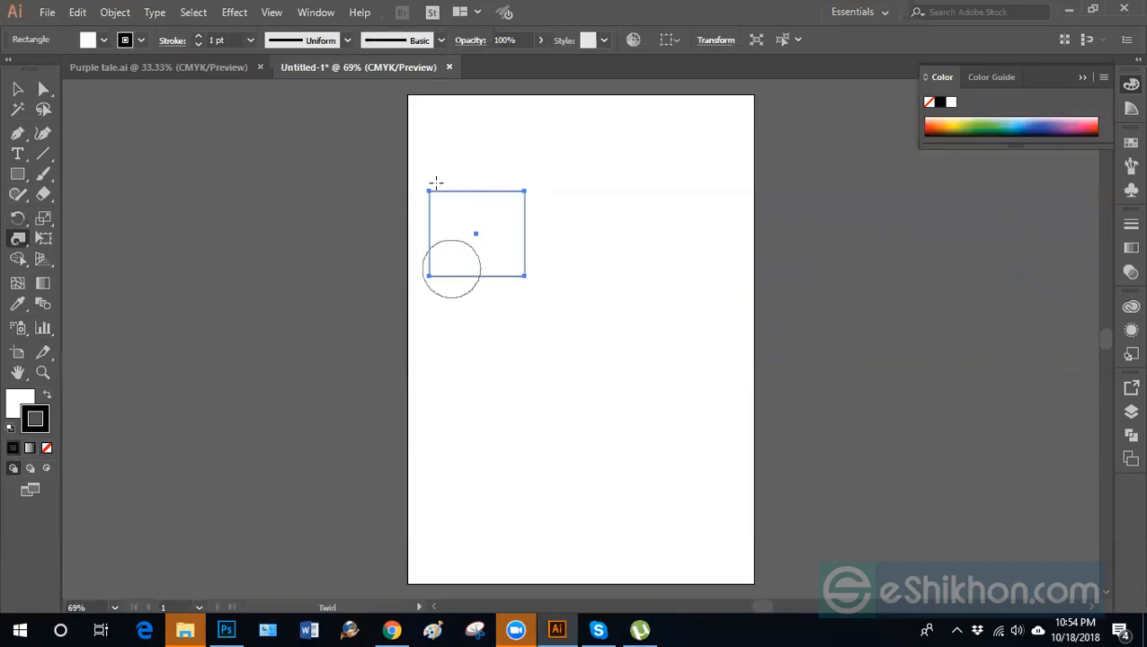
drag(452, 268, 450, 193)
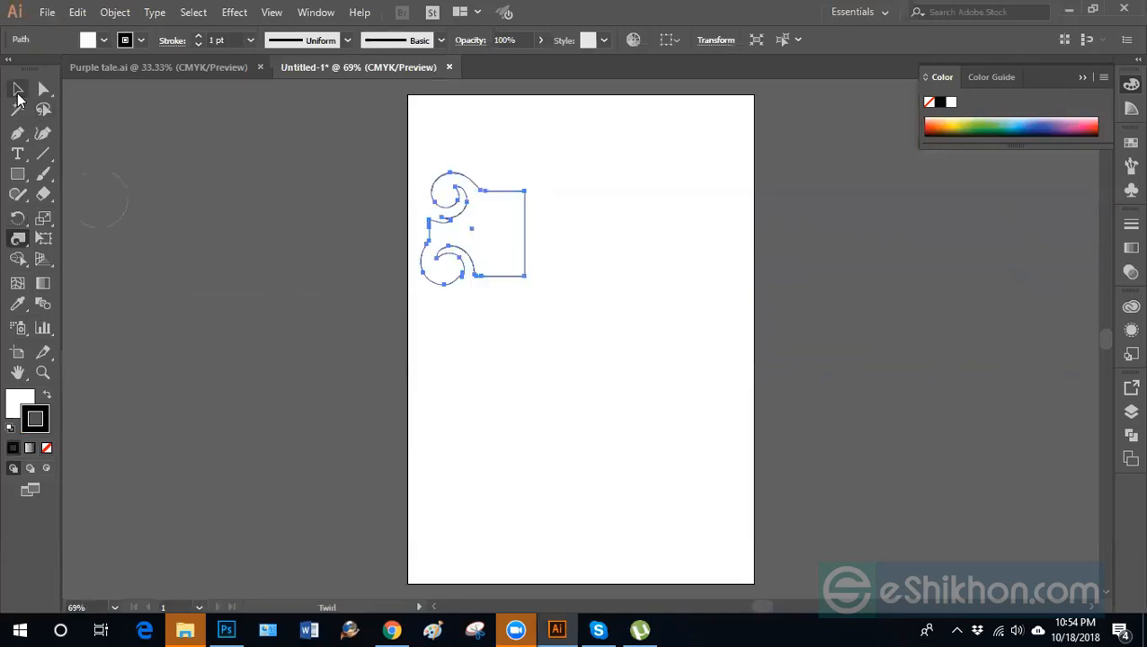
Remove the curled shape's stroke and fill the shape with a very dark reddish brown.
click(49, 396)
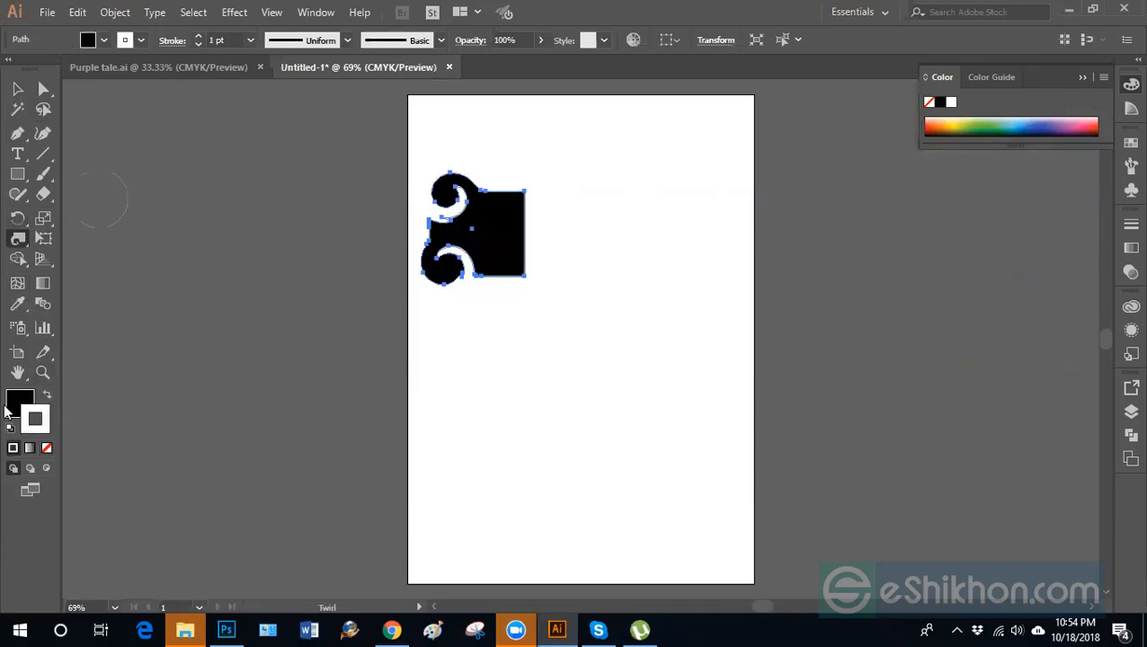
click(47, 447)
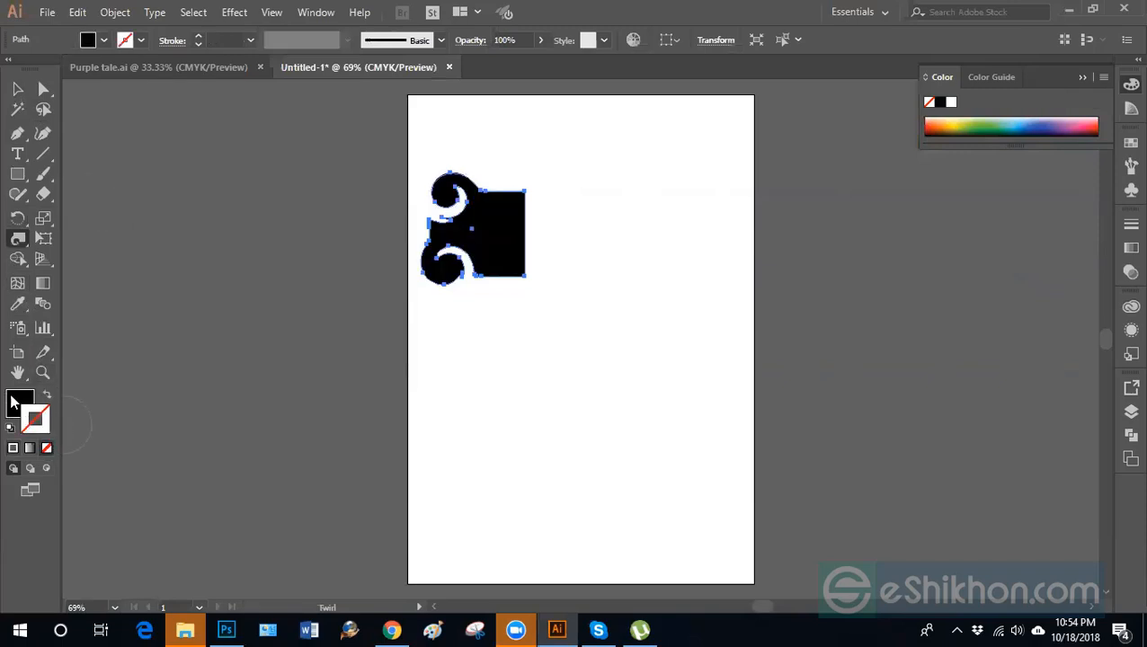
click(17, 406)
double_click(17, 409)
mouse_move(535, 402)
mouse_down()
mouse_move(495, 378)
mouse_move(490, 414)
mouse_up()
drag(649, 351, 645, 389)
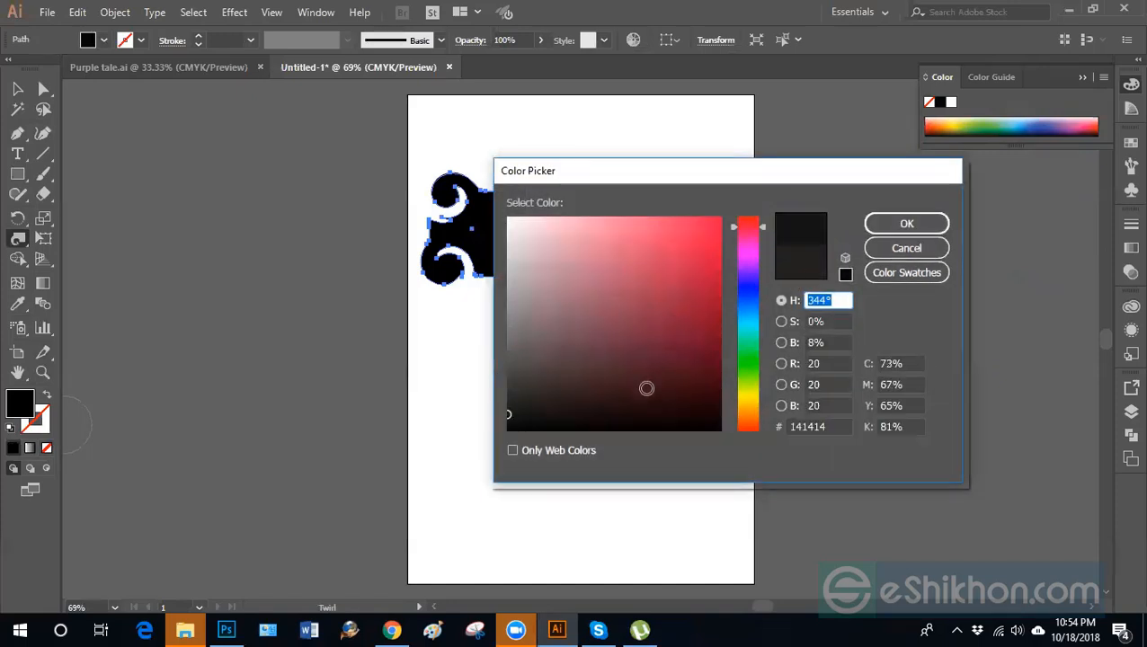
click(906, 225)
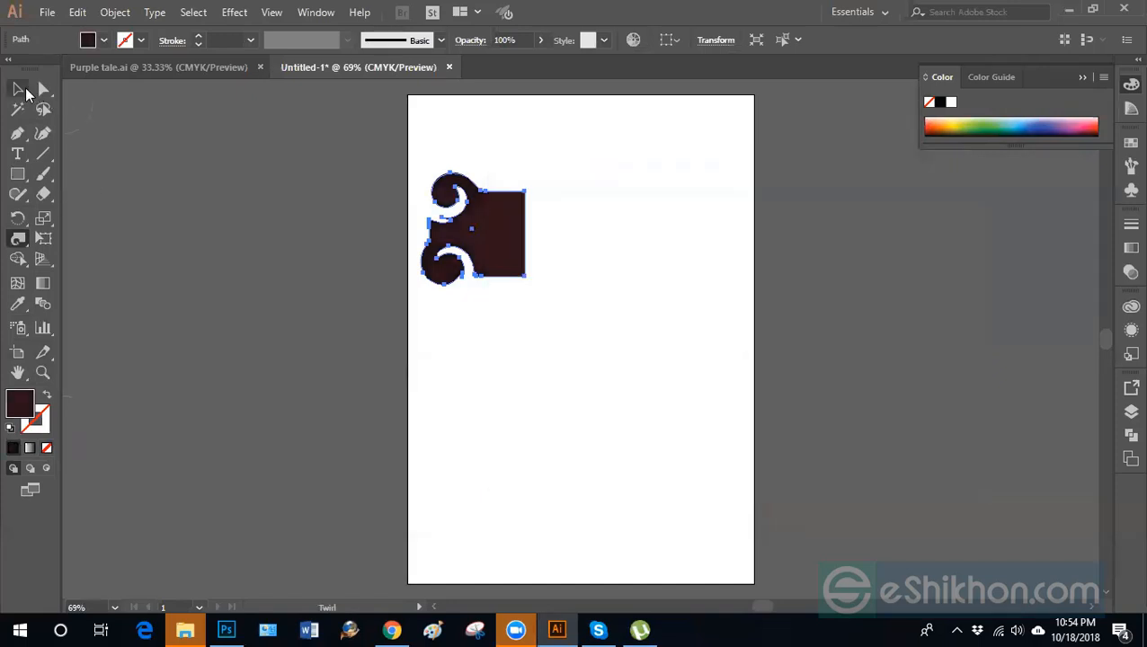
Scale the curled shape down slightly and move it a little to the right.
key(v)
drag(527, 171, 512, 188)
drag(494, 250, 532, 254)
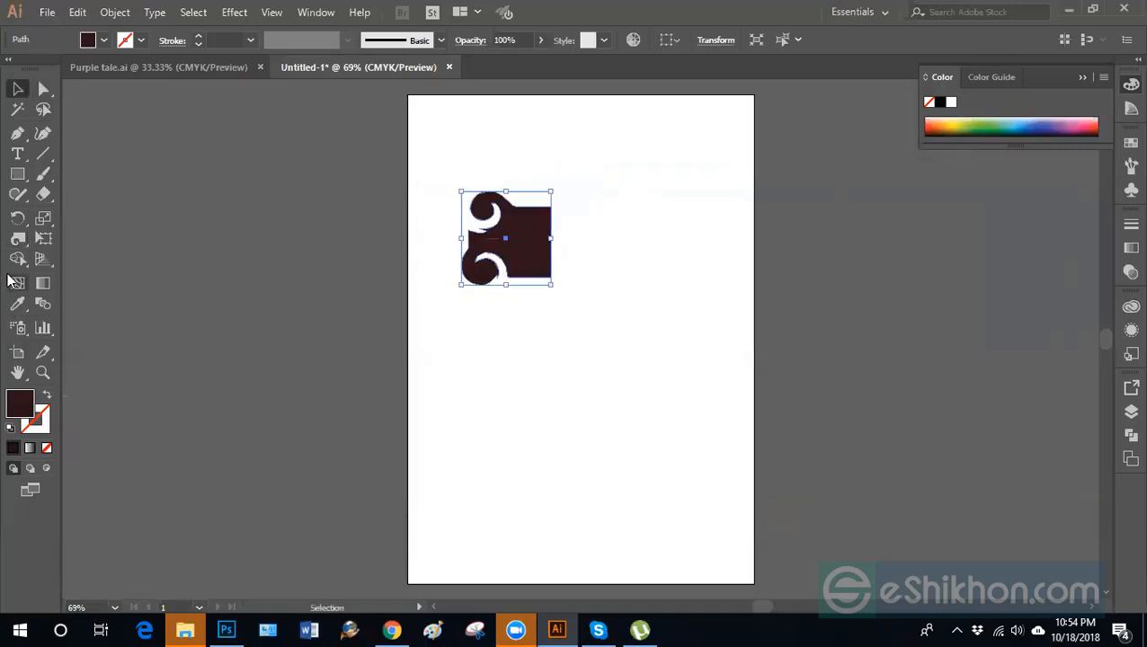
Try to build a round ornament from repeated rotated copies of the curled shape around a point near its lower-right corner.
click(18, 222)
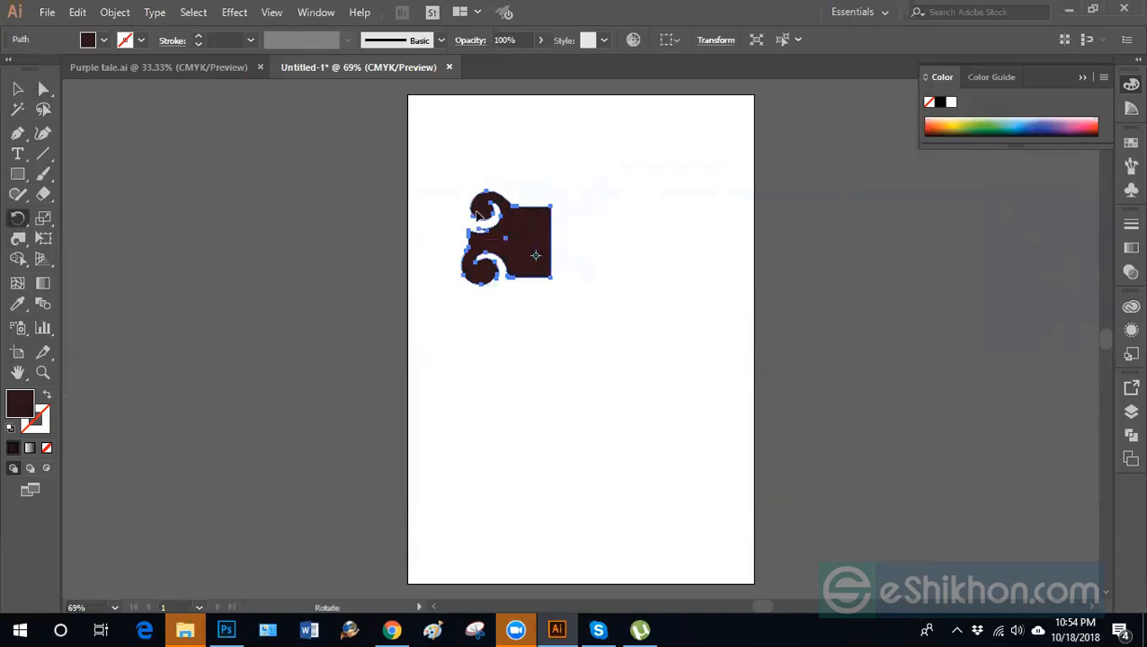
drag(517, 235, 572, 233)
key(ctrl+d)
key(ctrl+d)
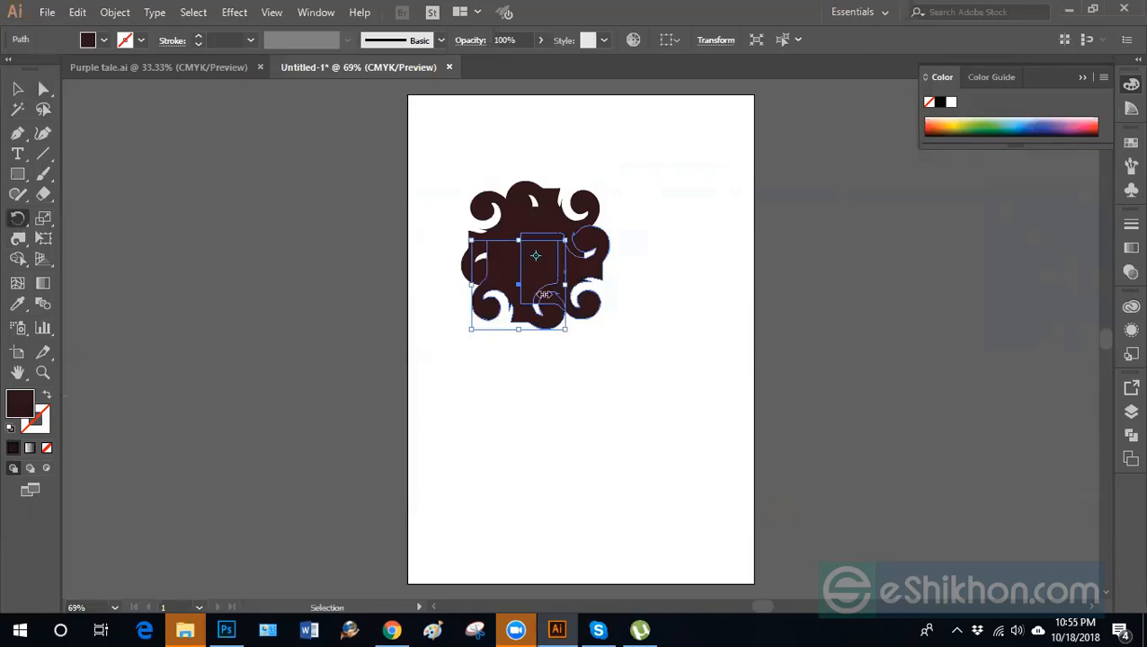
click(18, 89)
click(350, 311)
Undo the rotated copies and the last move of the curled shape.
key(ctrl+z)
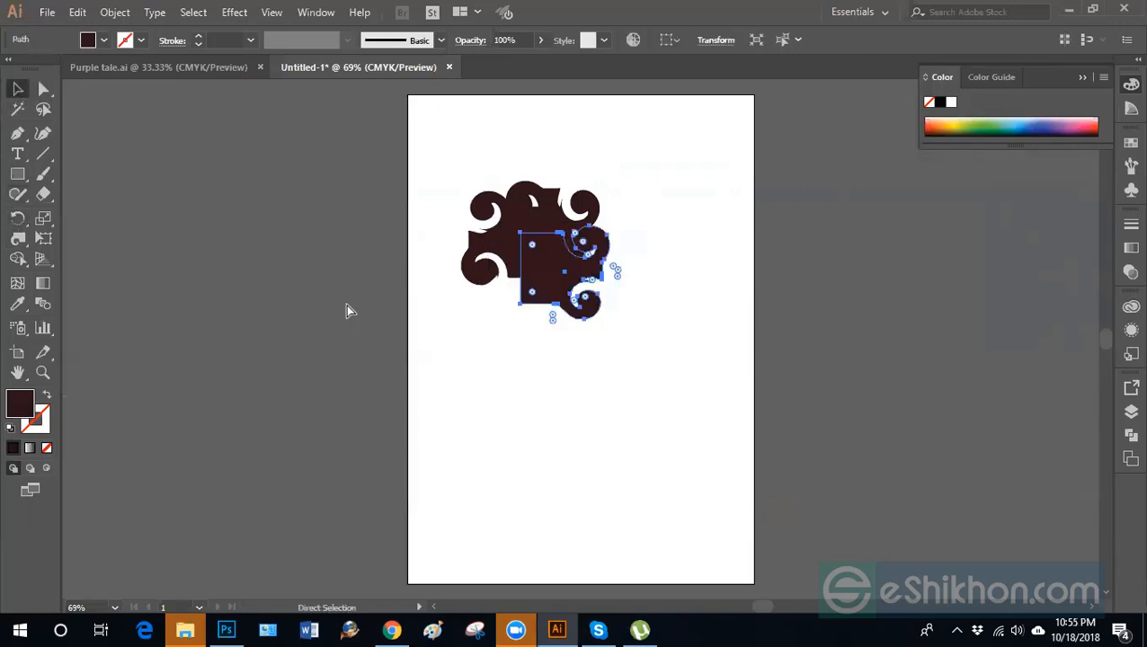
key(ctrl+z)
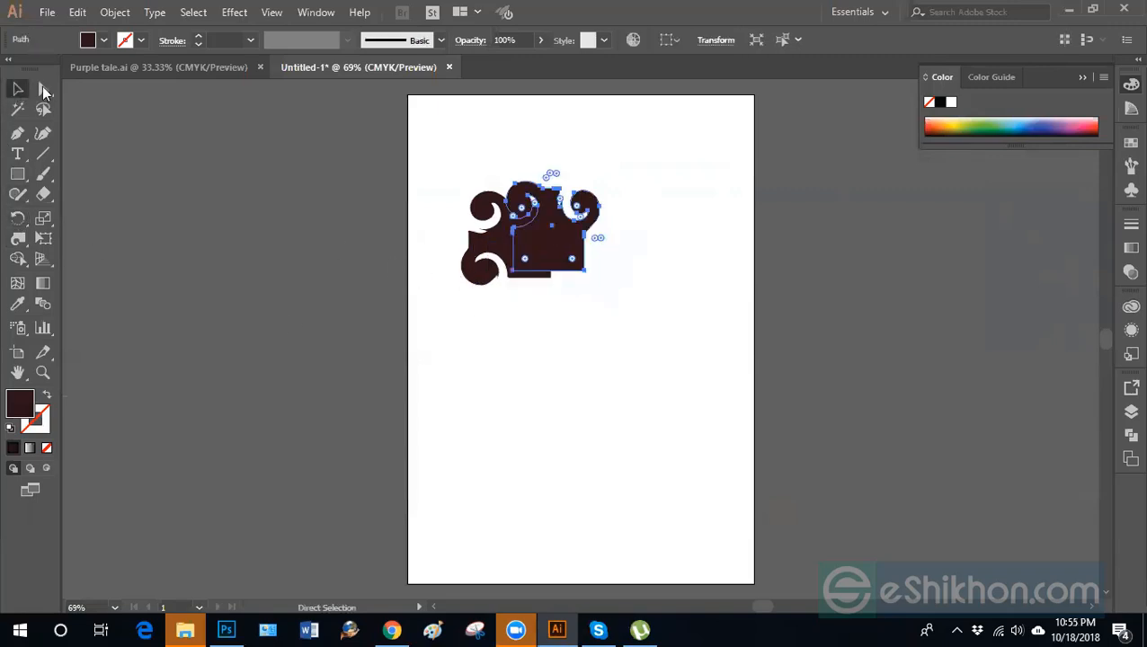
click(44, 91)
key(ctrl+z)
key(ctrl+z)
Pull the curled shape's top-right corner anchor inward and down to about X 1.69 in, Y 3.85 in.
click(372, 275)
click(509, 208)
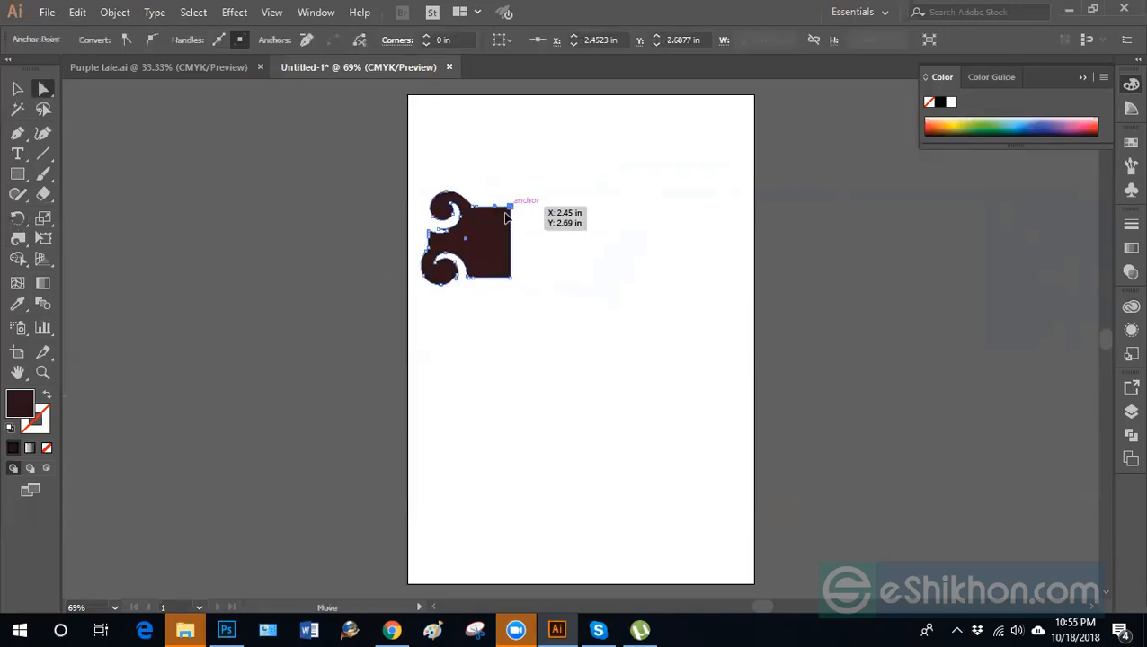
drag(505, 213, 475, 260)
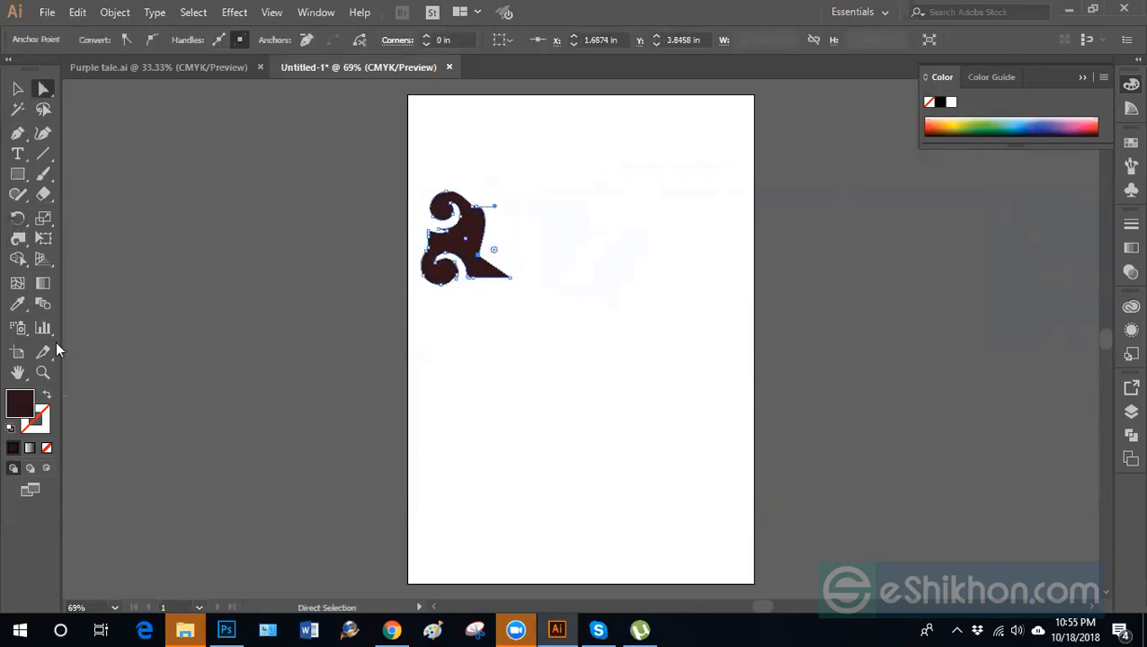
click(18, 218)
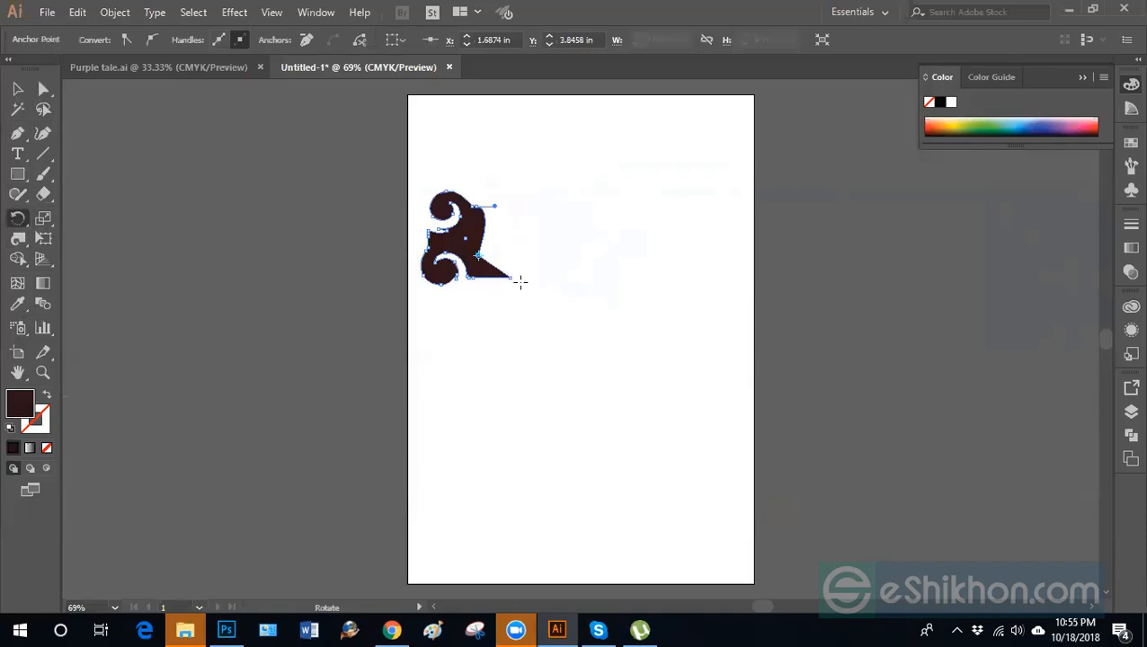
drag(460, 249, 501, 236)
key(ctrl+z)
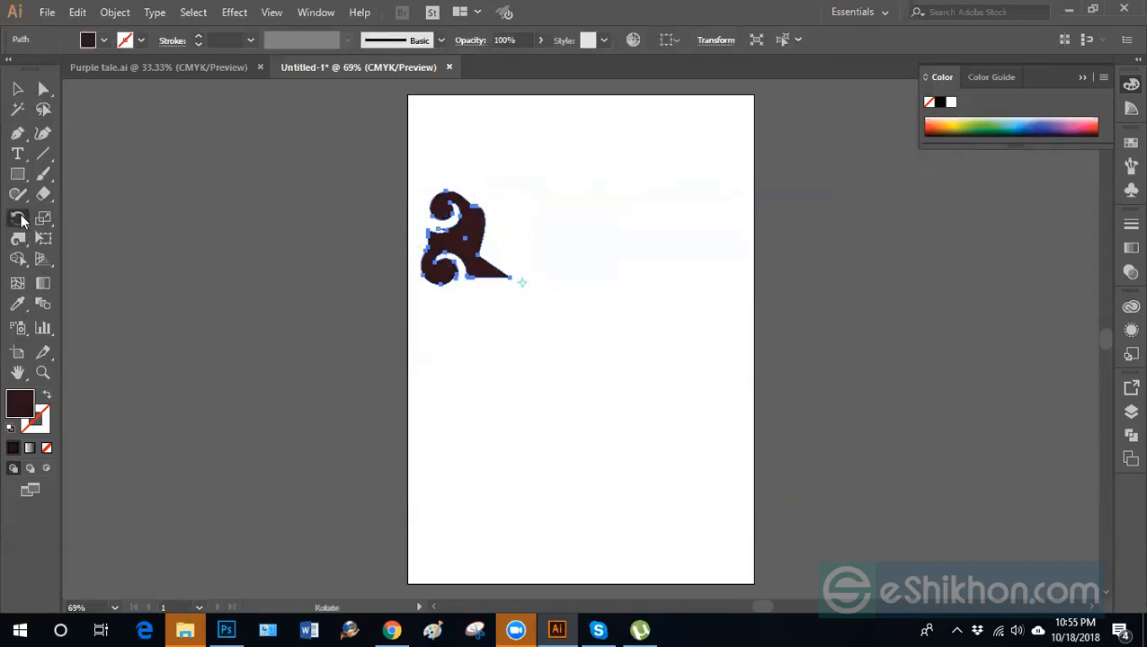
Build a round ornament of five curled shapes by repeating rotated copies around a point just beyond the shape's lower-right tip.
click(517, 396)
click(517, 279)
drag(454, 245, 534, 274)
key(ctrl+d)
key(ctrl+d)
key(ctrl+d)
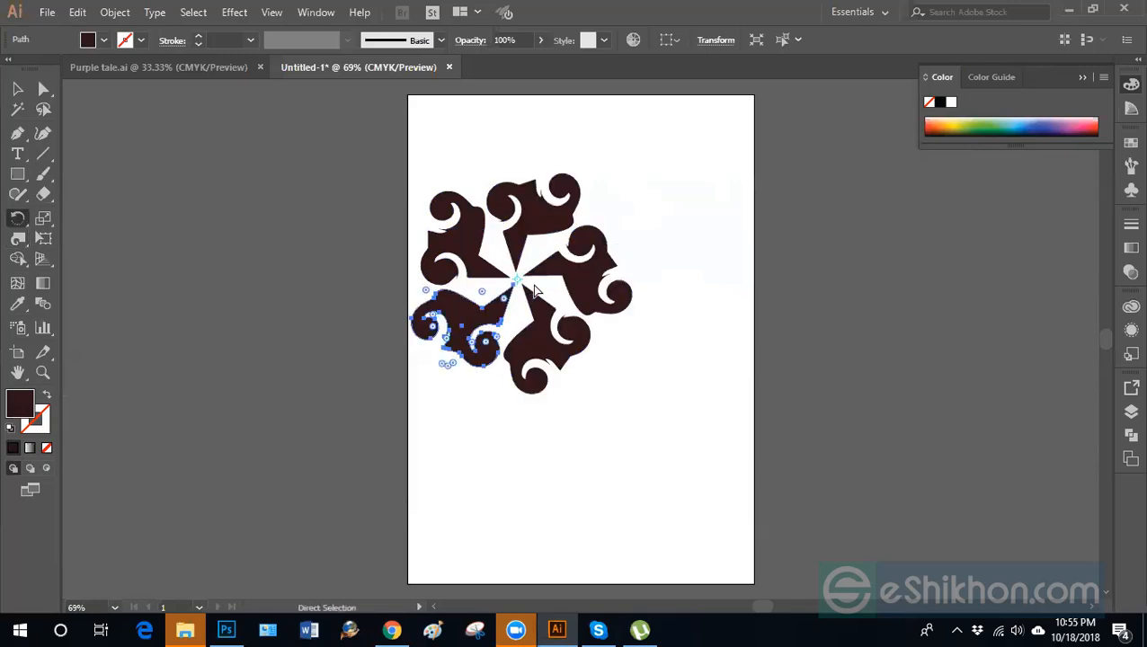
Bring the whole round ornament from Illustrator into the coffee mug document in Photoshop as a vector smart object over the mug.
click(17, 93)
drag(377, 146, 640, 403)
click(392, 629)
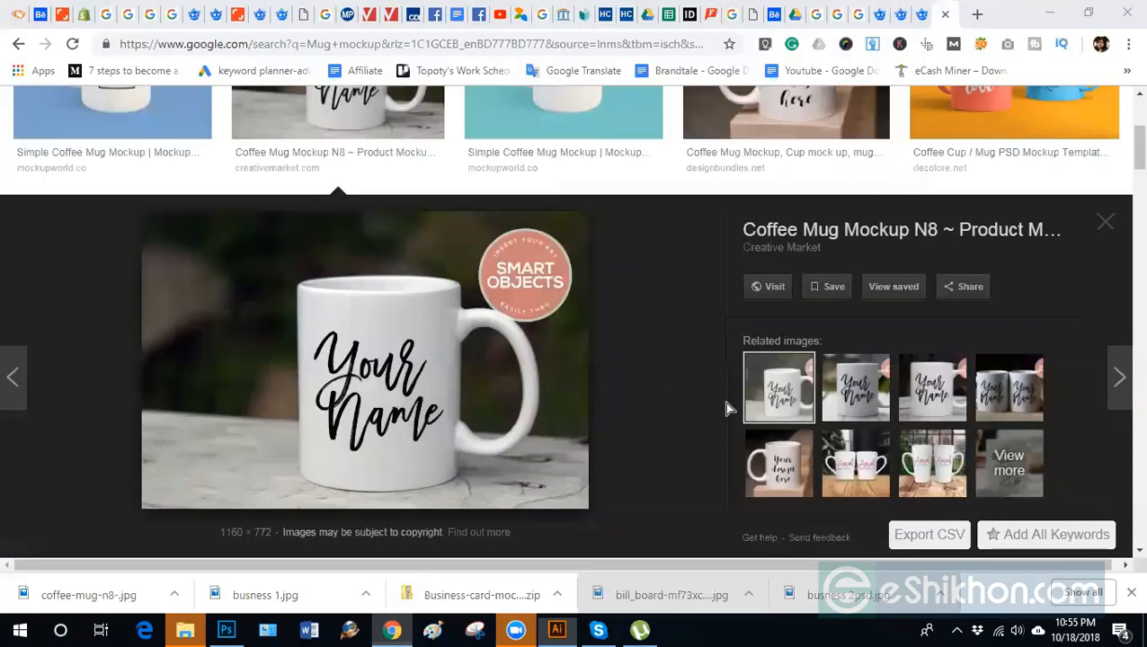
key(alt+Tab)
key(ctrl+shift+a)
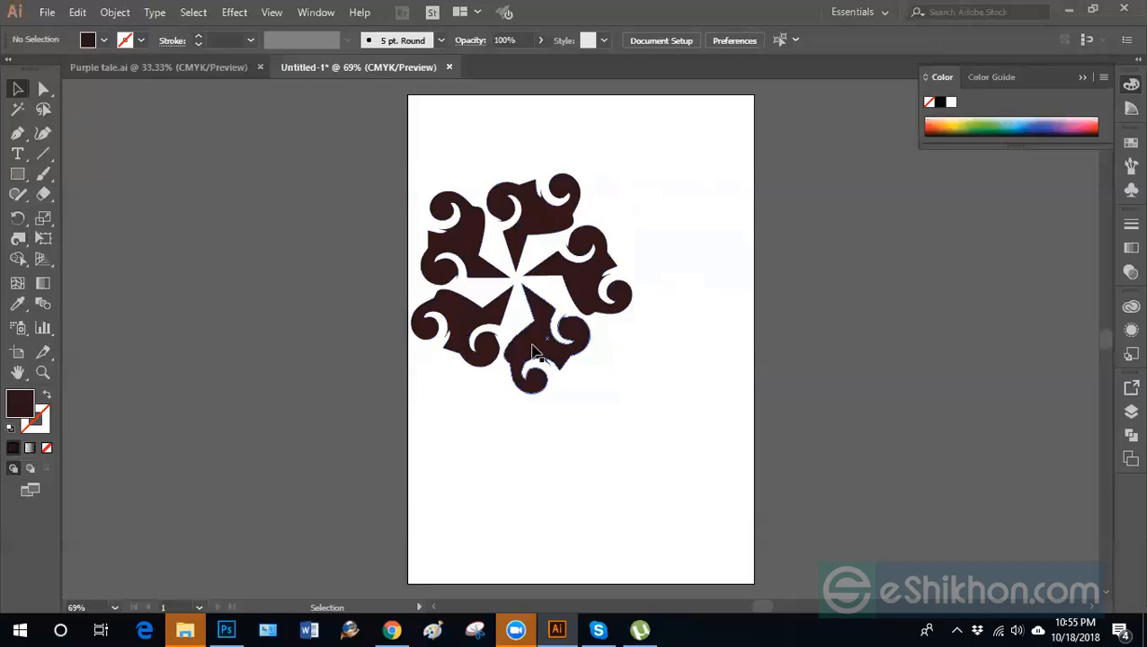
drag(535, 351, 437, 469)
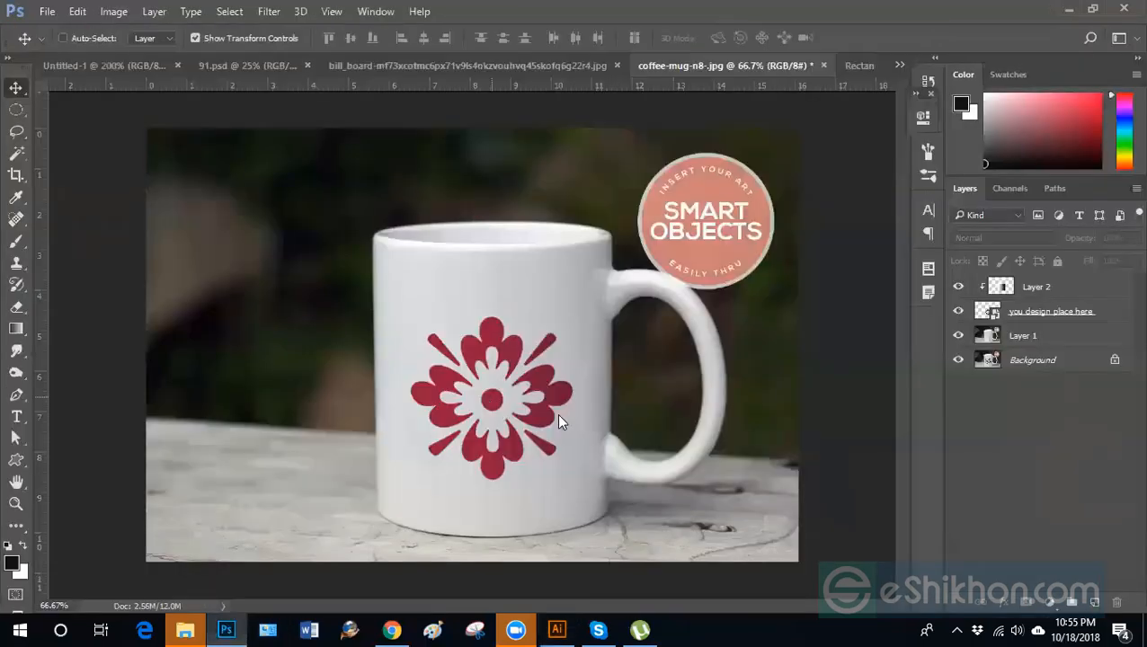
drag(566, 401, 567, 401)
key(Return)
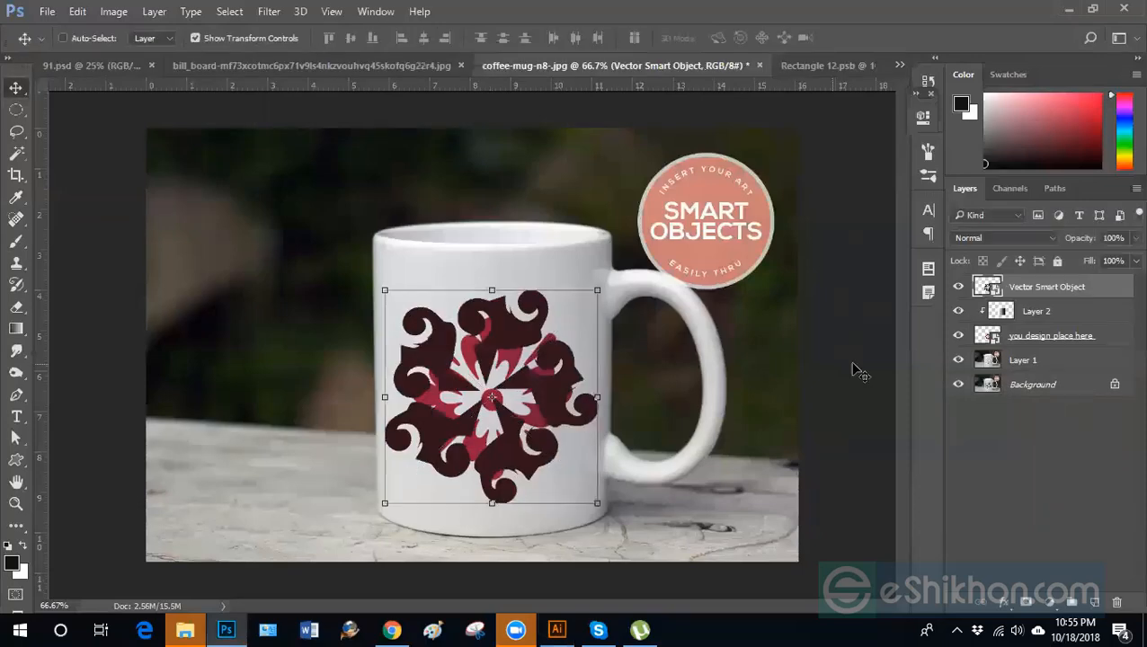
Hide the ornament's Vector Smart Object layer in the mug document.
key(ctrl+minus)
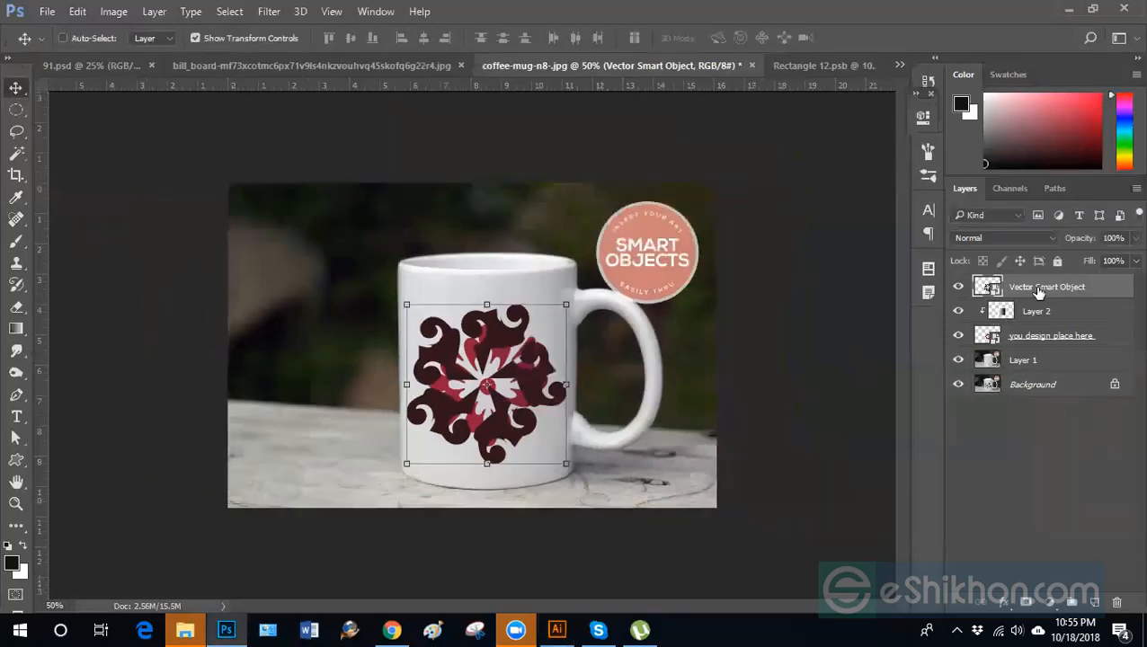
click(960, 288)
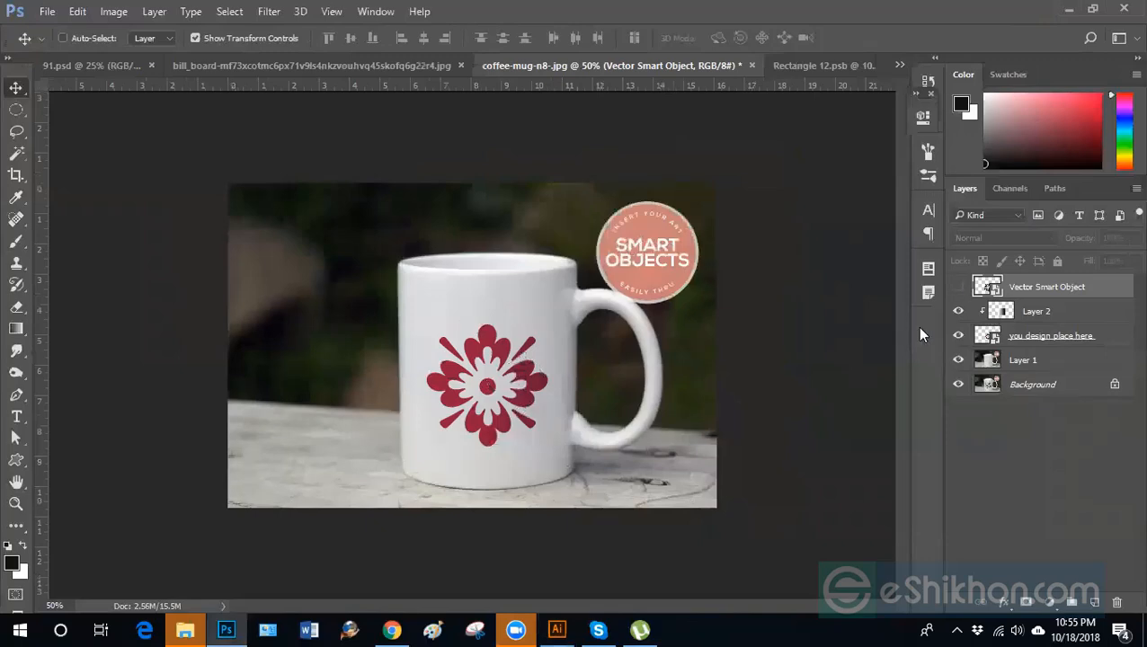
key(ctrl+plus)
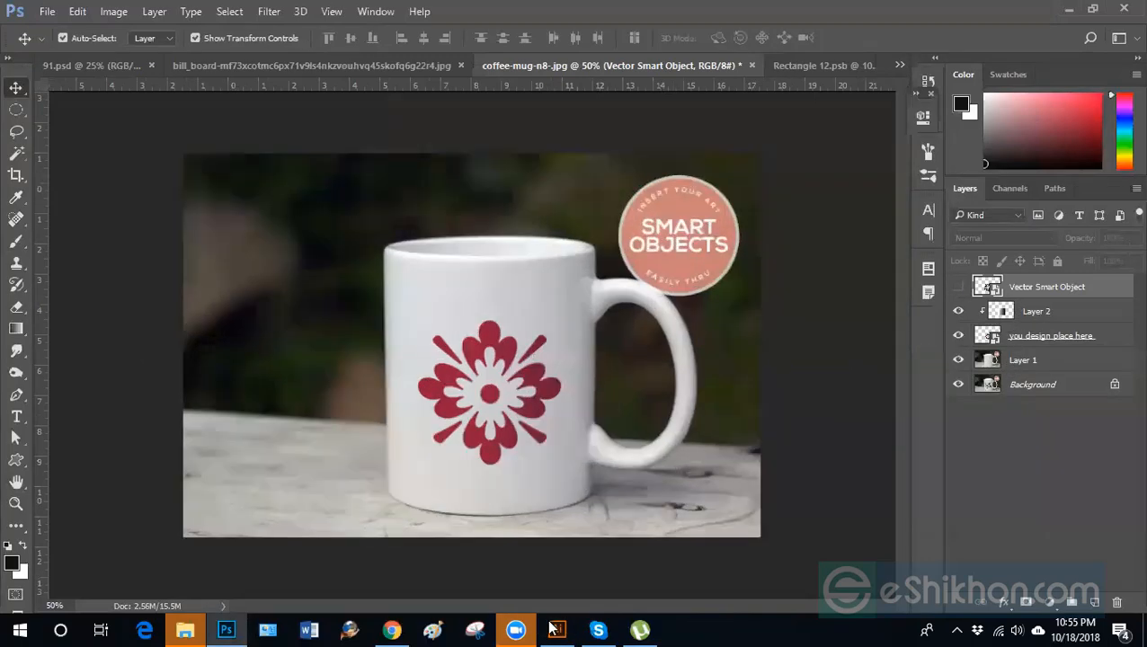
Bring the ornament from Illustrator onto the Photoshop mug again as a new vector smart object and delete the hidden earlier copy.
key(alt+Tab)
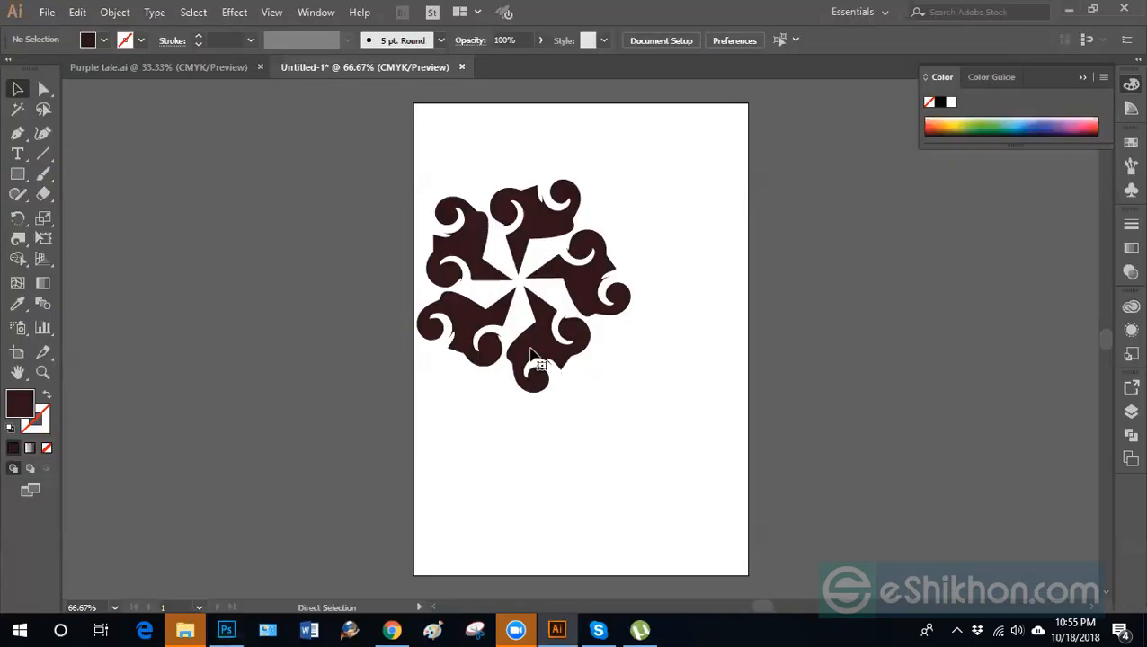
click(536, 348)
drag(551, 336, 533, 388)
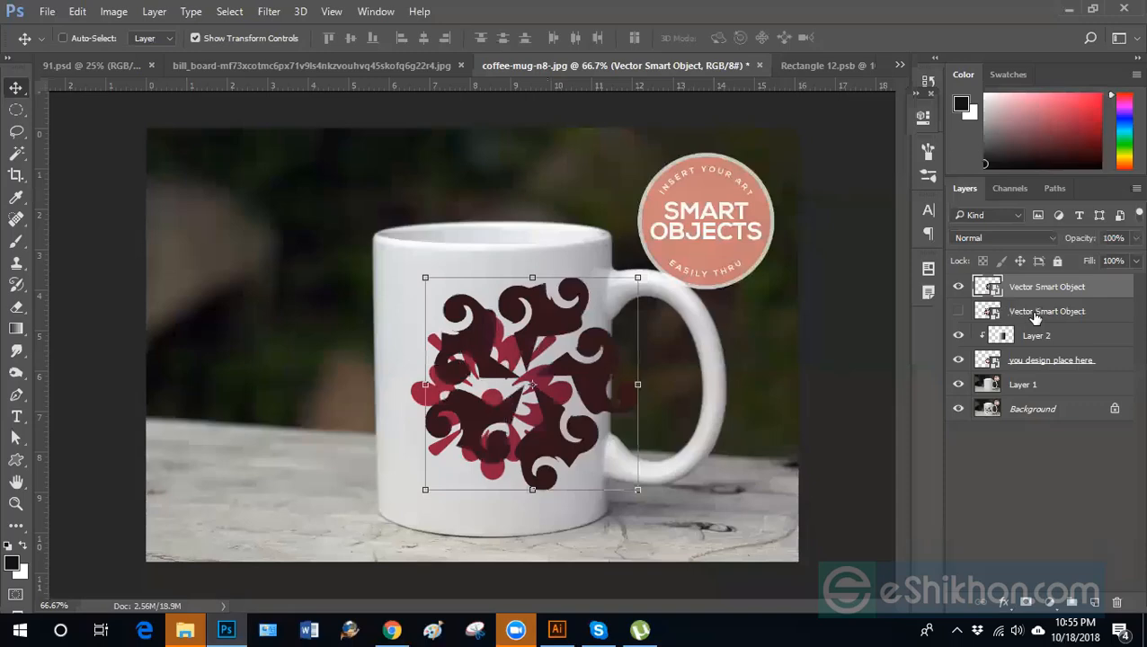
click(1036, 318)
key(Delete)
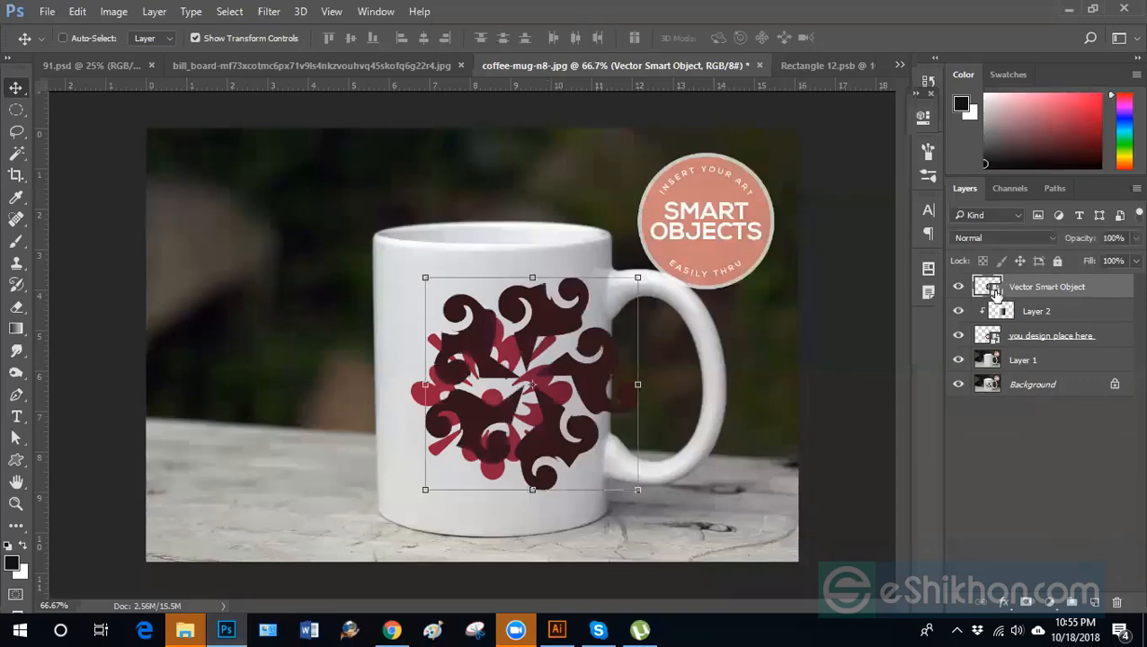
Hide the "you design place here" layer, and scale the ornament down and position it in the middle of the mug.
drag(578, 378, 556, 378)
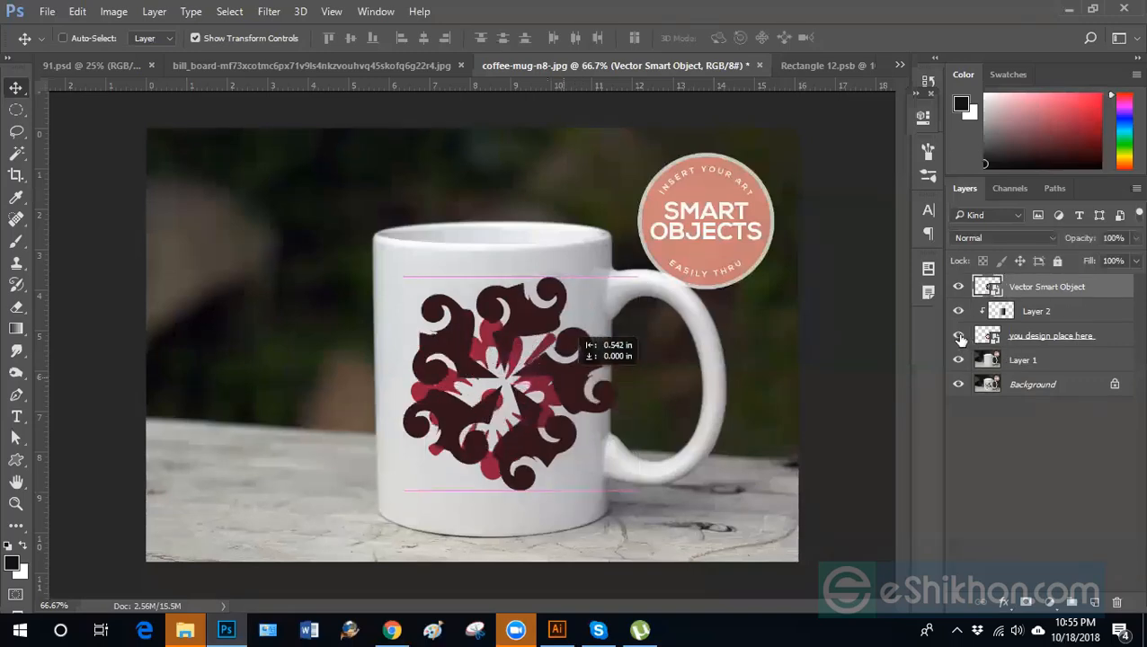
click(958, 335)
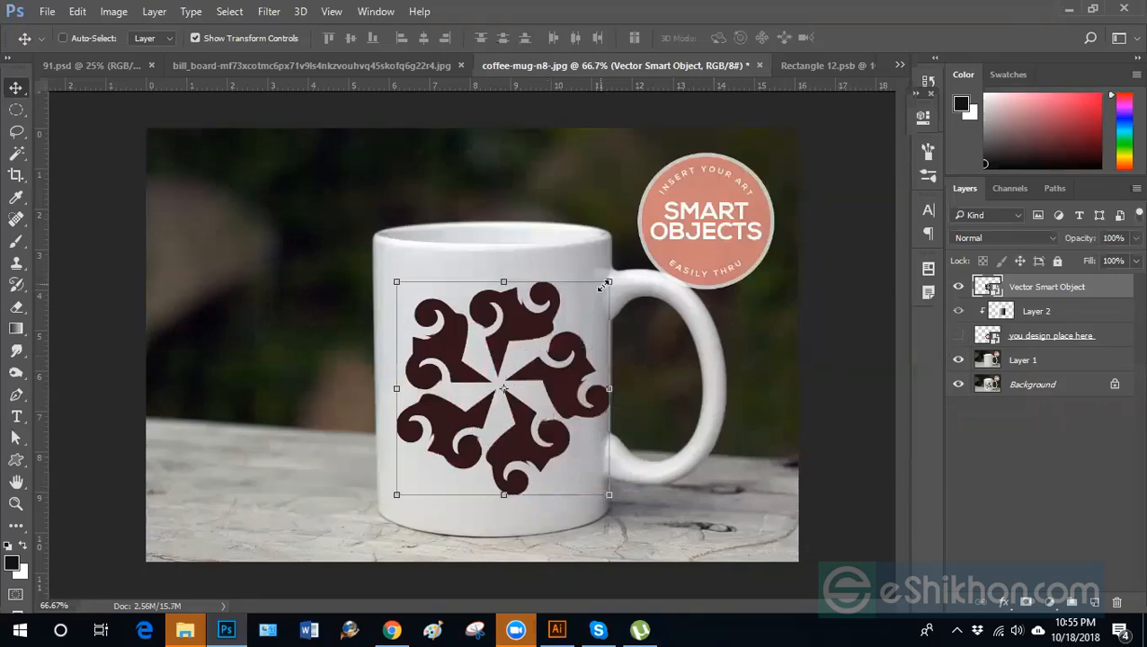
drag(600, 286, 569, 309)
mouse_move(520, 435)
mouse_down()
mouse_move(505, 438)
mouse_move(515, 439)
mouse_up()
key(Return)
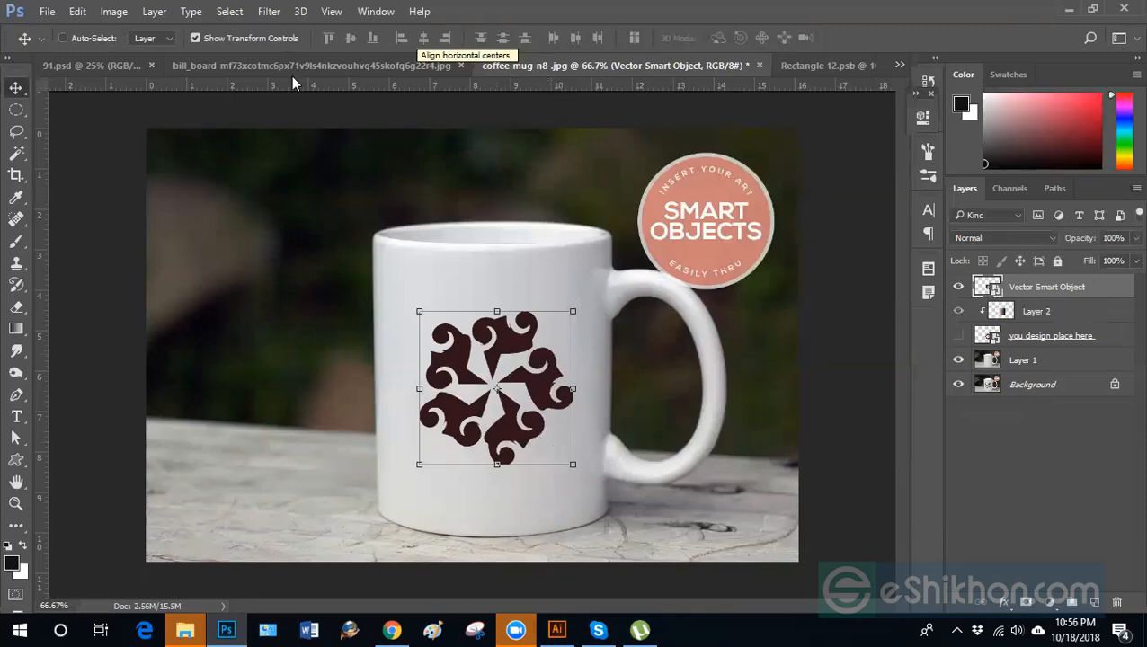
Open the ornament smart object's contents in Illustrator and move the whole ornament to the middle of the artboard.
double_click(988, 288)
key(ctrl+1)
key(space)
drag(661, 386, 731, 476)
key(ctrl+minus)
key(ctrl+minus)
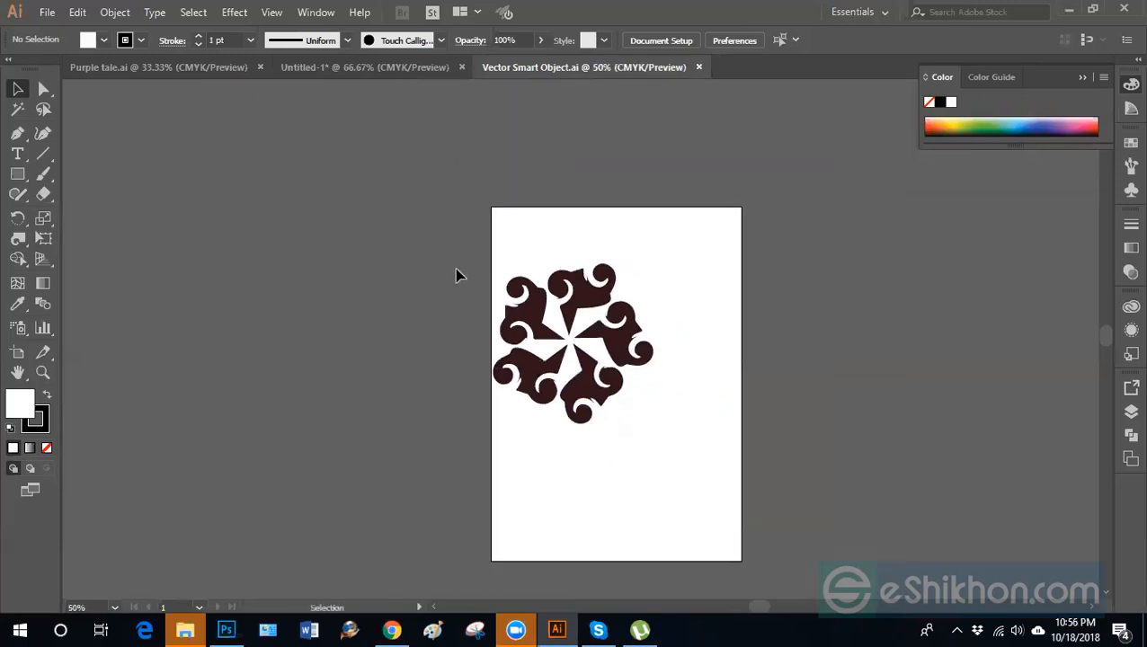
drag(454, 268, 677, 444)
drag(594, 395, 628, 426)
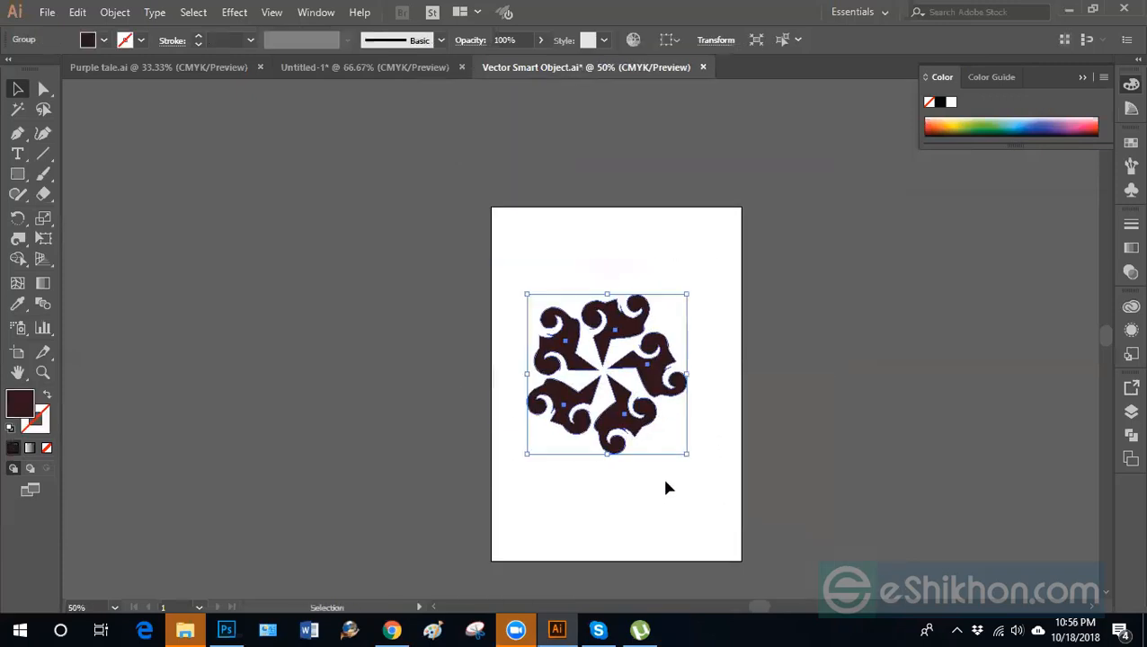
click(666, 481)
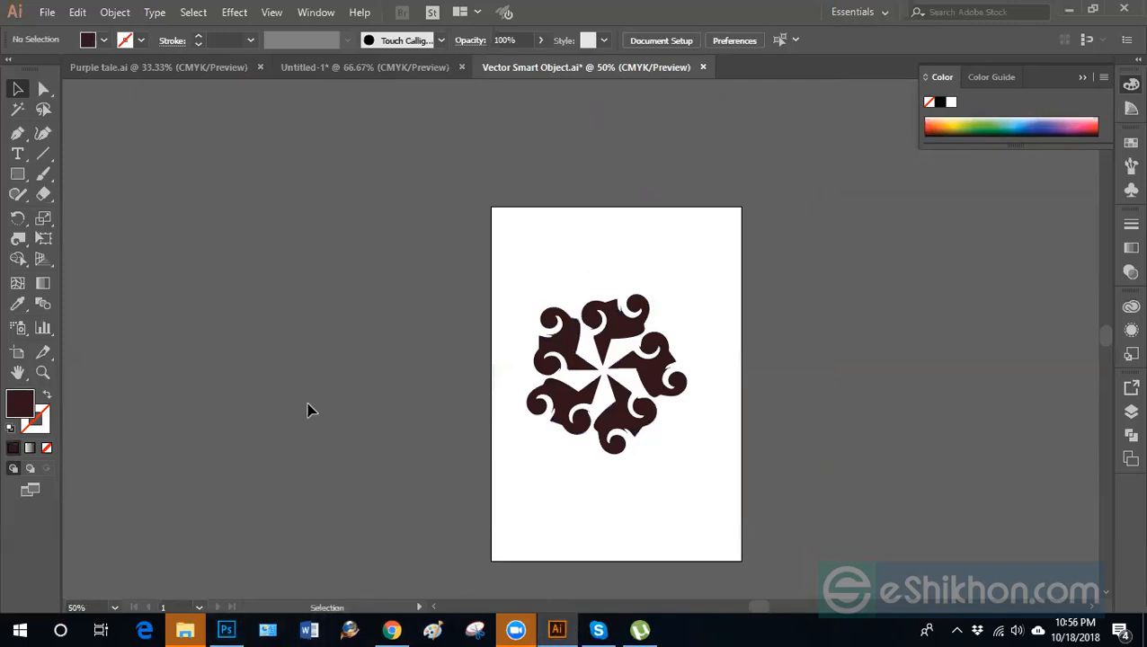
Return to Photoshop, look over the smart object commands available for the ornament layer, and delete that layer.
click(225, 629)
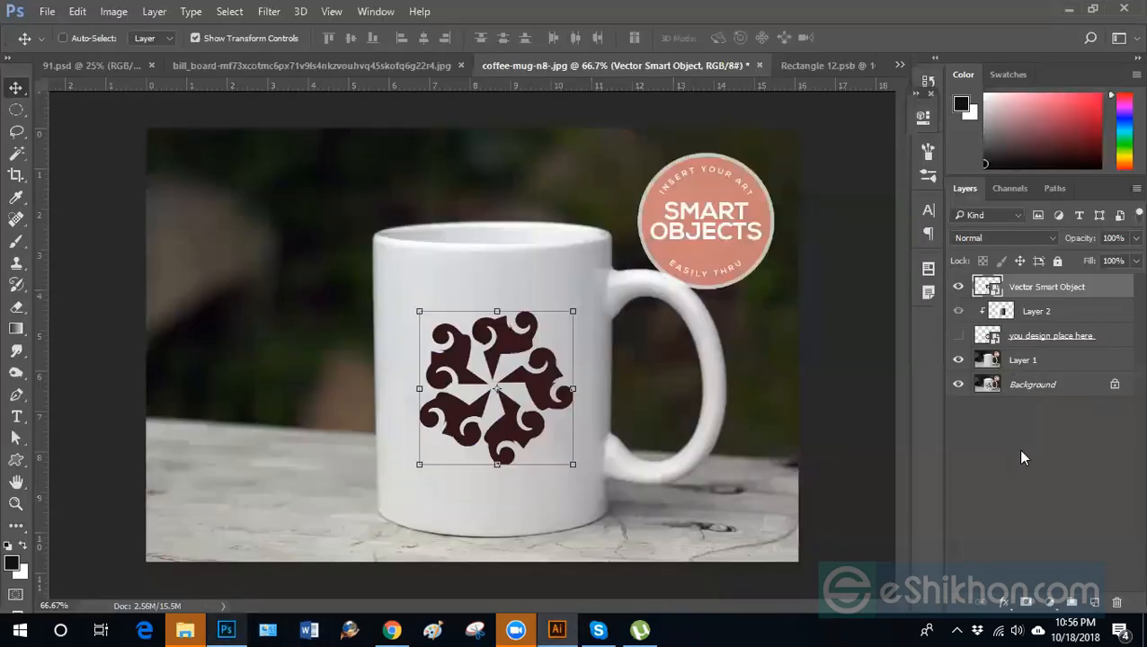
key(Delete)
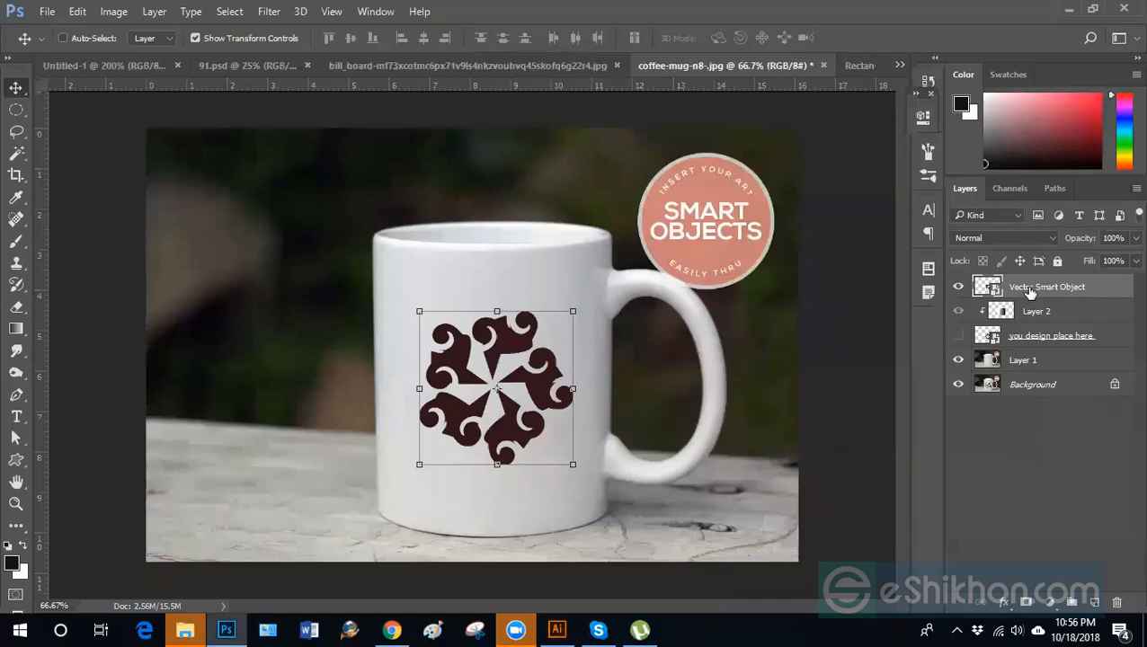
click(1030, 292)
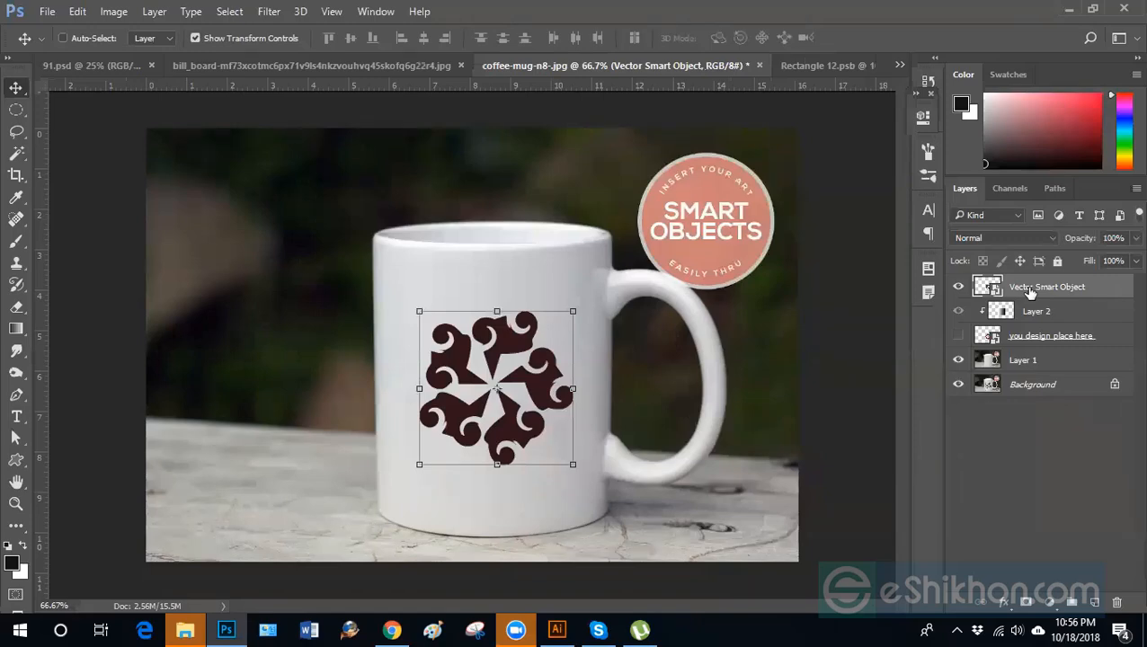
right_click(1096, 292)
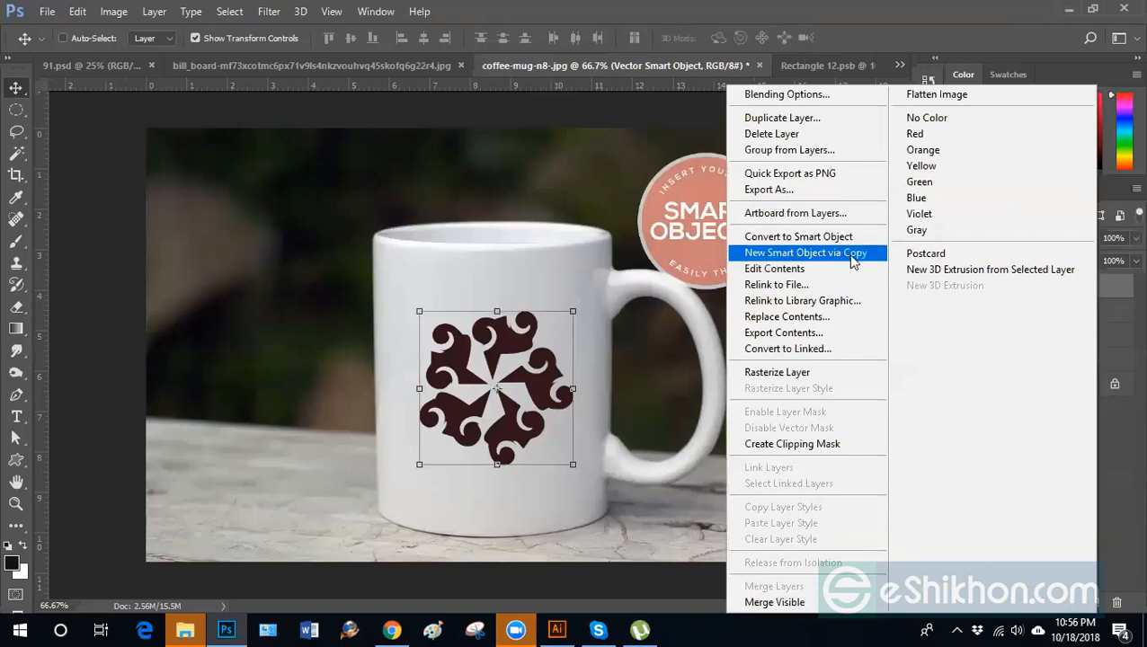
click(1120, 481)
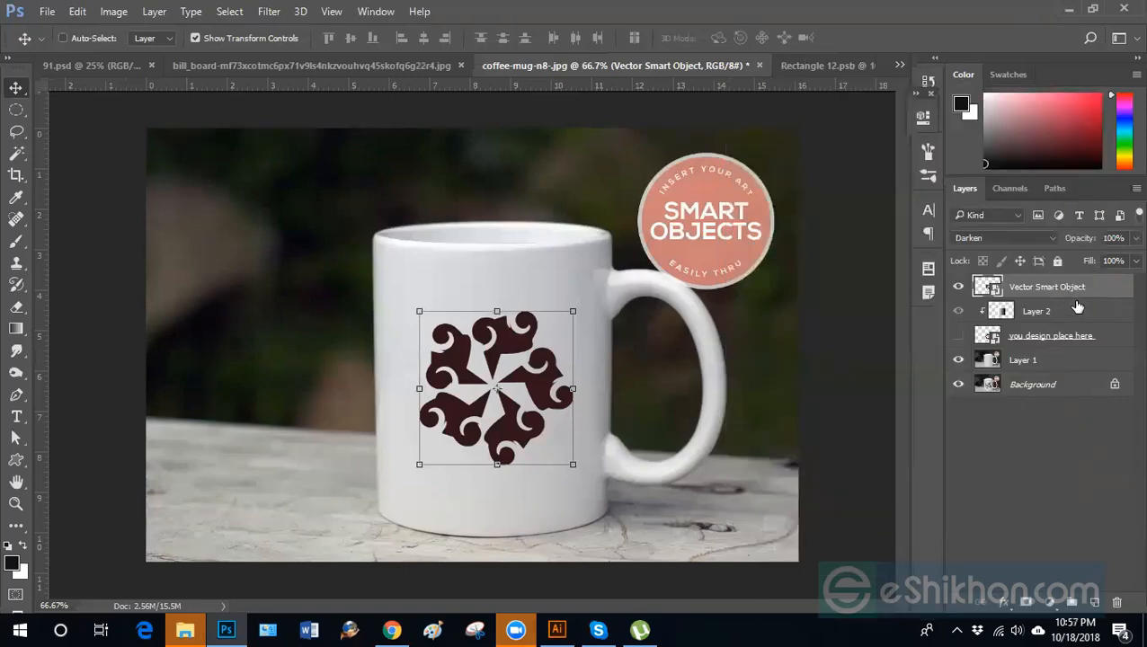
key(Delete)
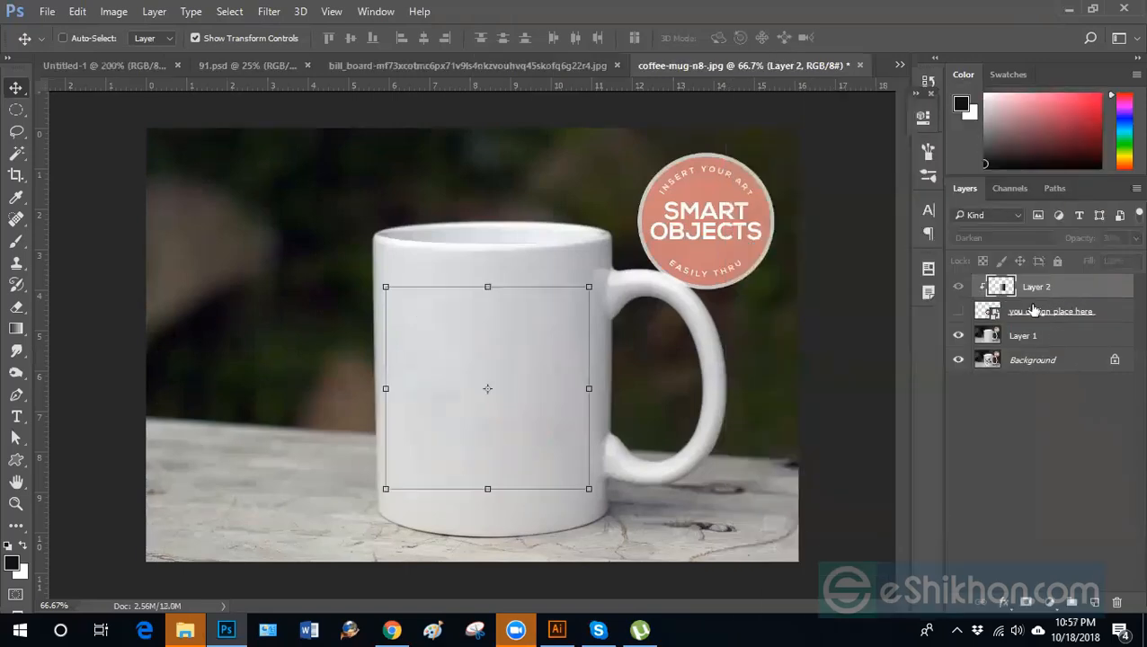
Add the text "Mug" in Calibri Bold 60 pt on the upper part of the mug and shift it toward the mug's centre.
click(17, 416)
click(422, 292)
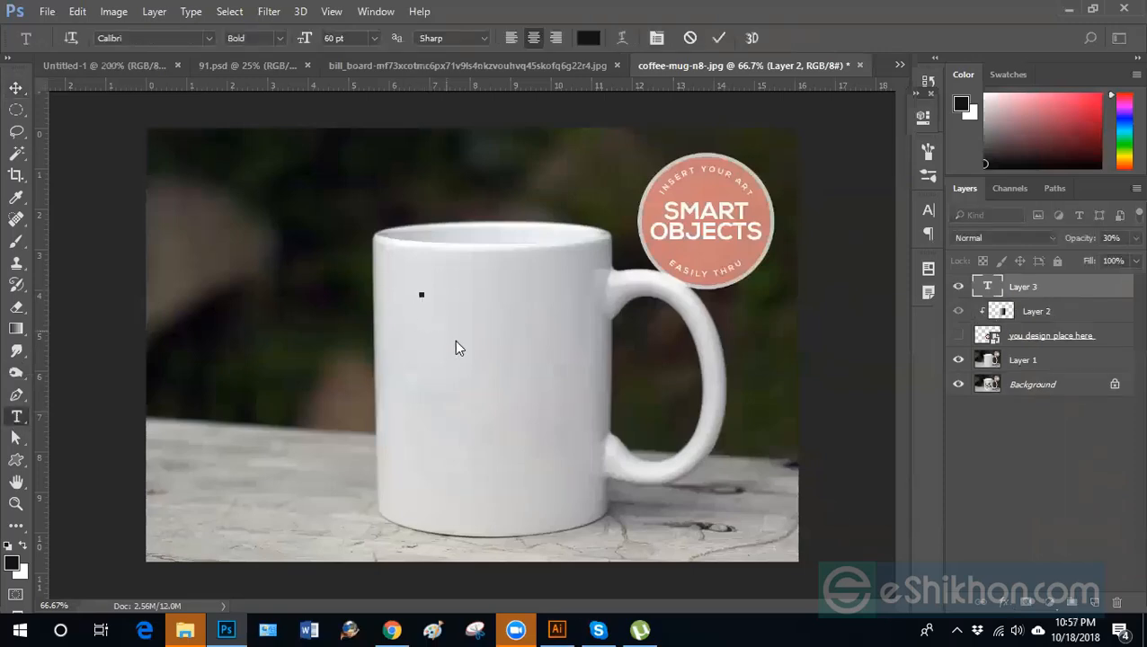
text(Mug)
click(16, 87)
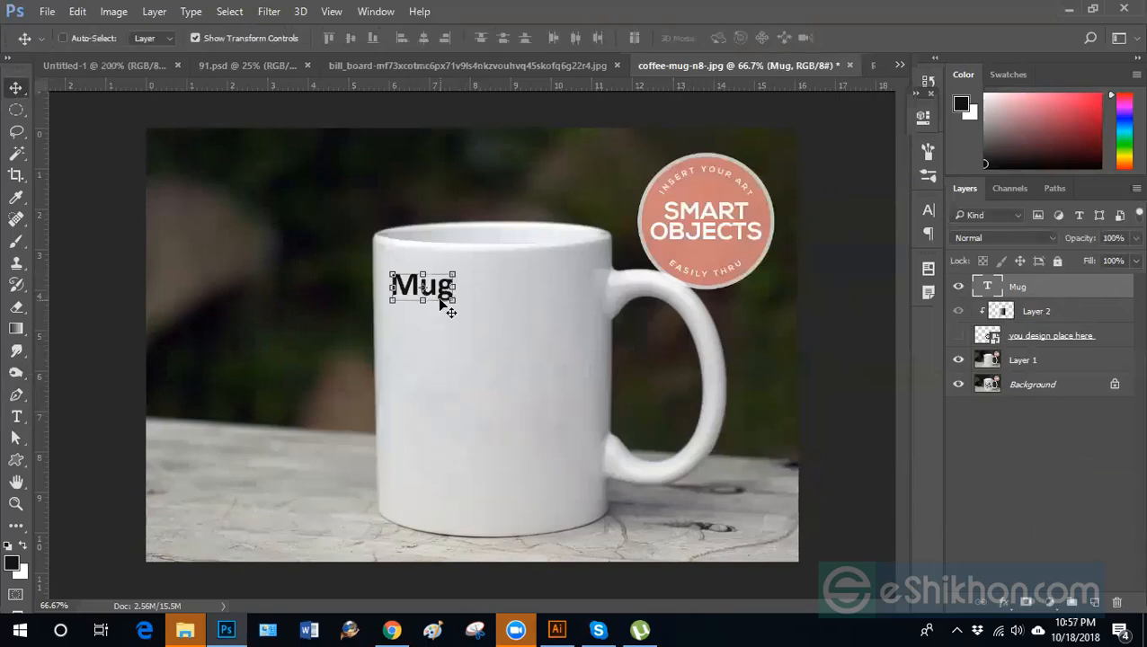
drag(446, 296, 480, 295)
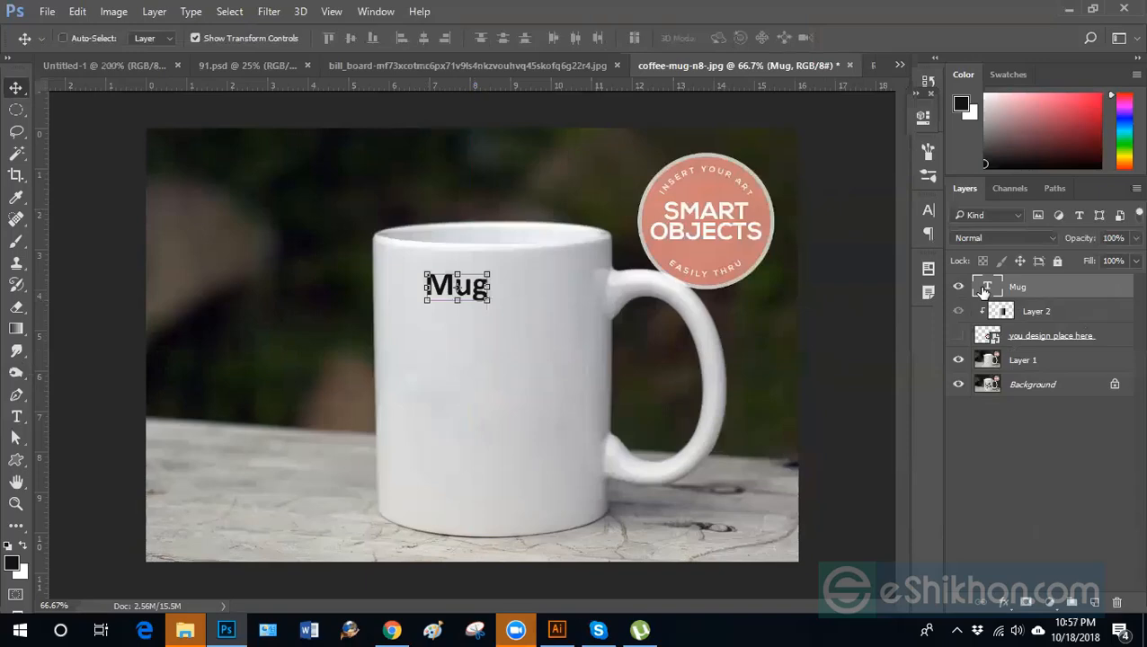
Convert the Mug text layer to a smart object and deselect it.
right_click(1037, 291)
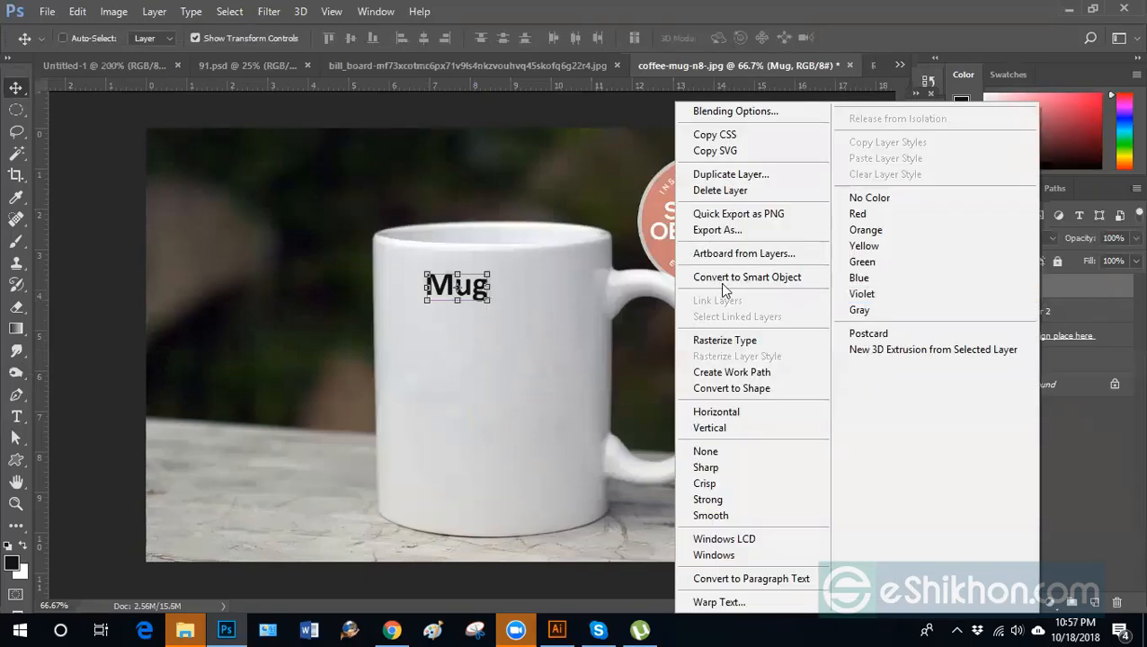
click(731, 279)
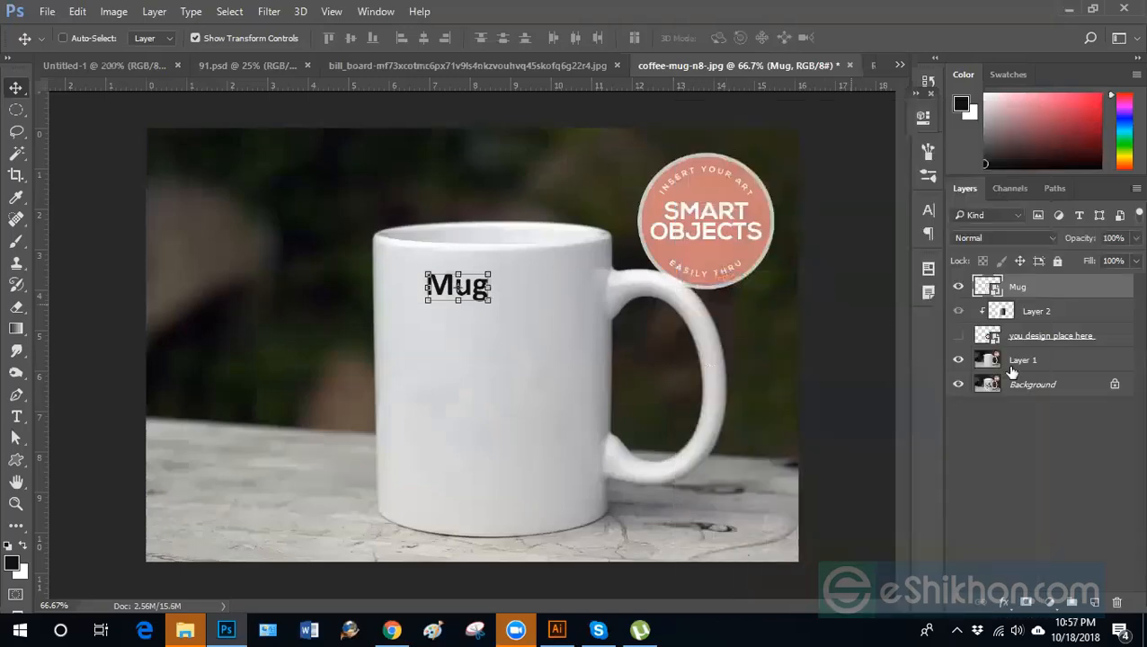
click(1021, 492)
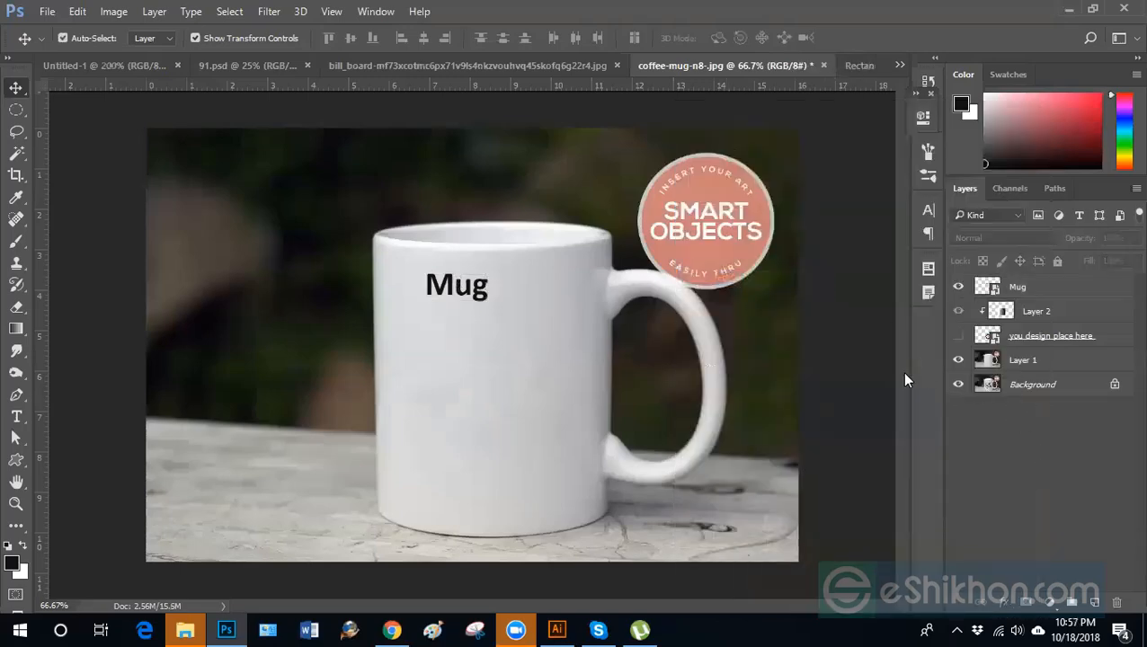
key(ctrl+plus)
key(ctrl+plus)
key(ctrl+minus)
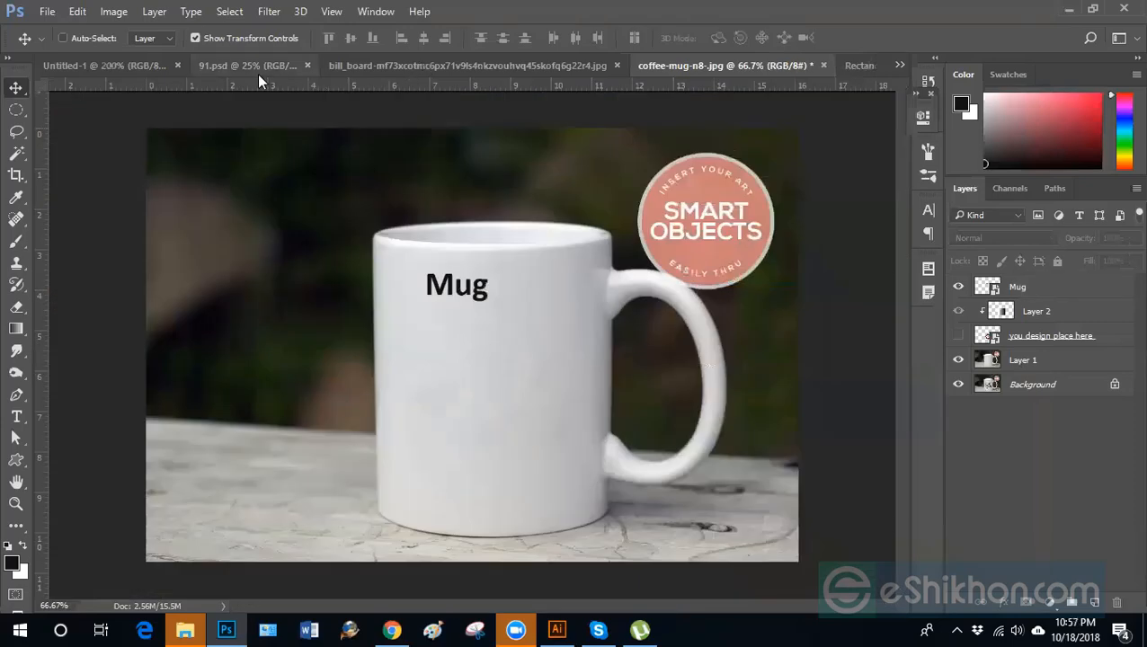
Review the business card mockup in 91.psd and browse the related mockup templates on Freepik in Chrome.
click(215, 69)
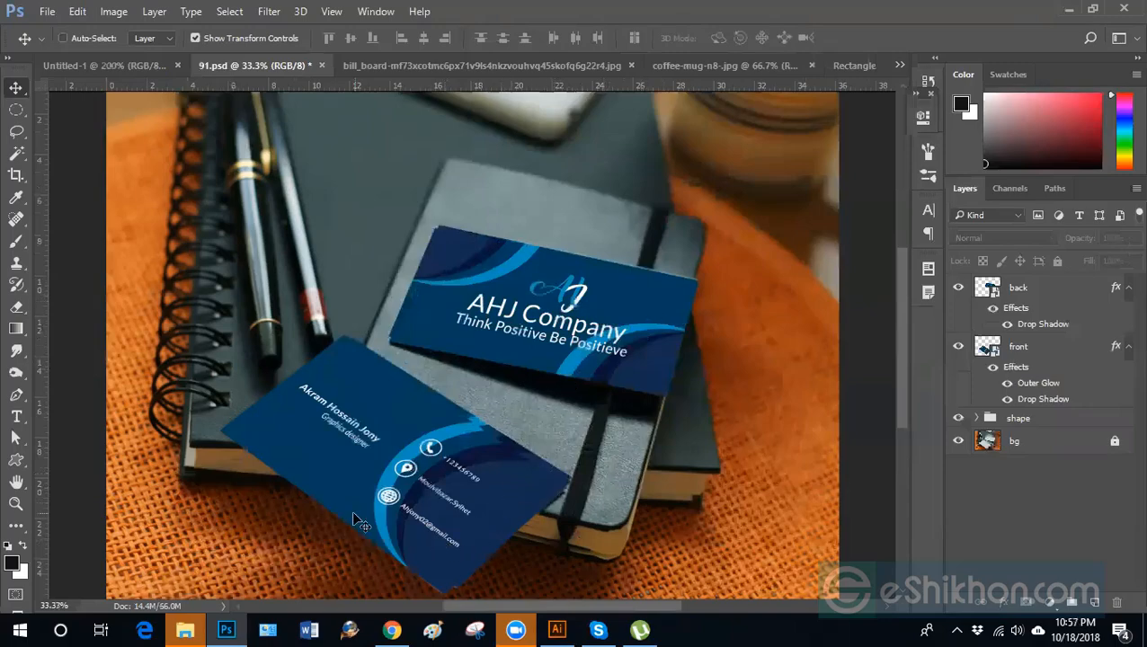
click(396, 630)
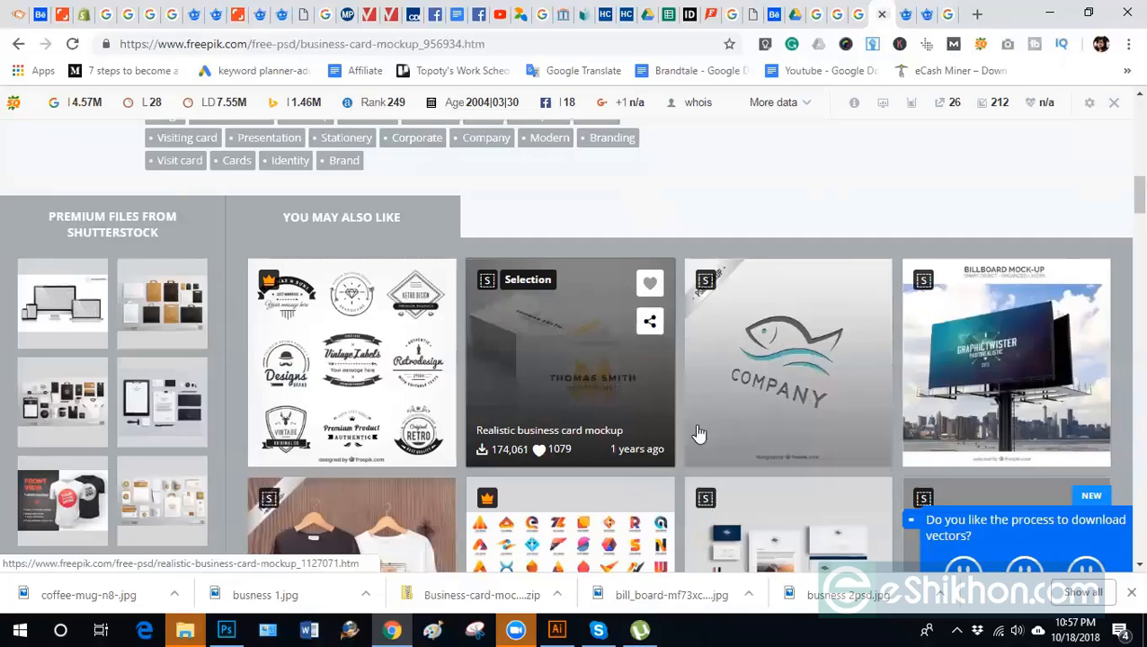
scroll(719, 422, down, 6)
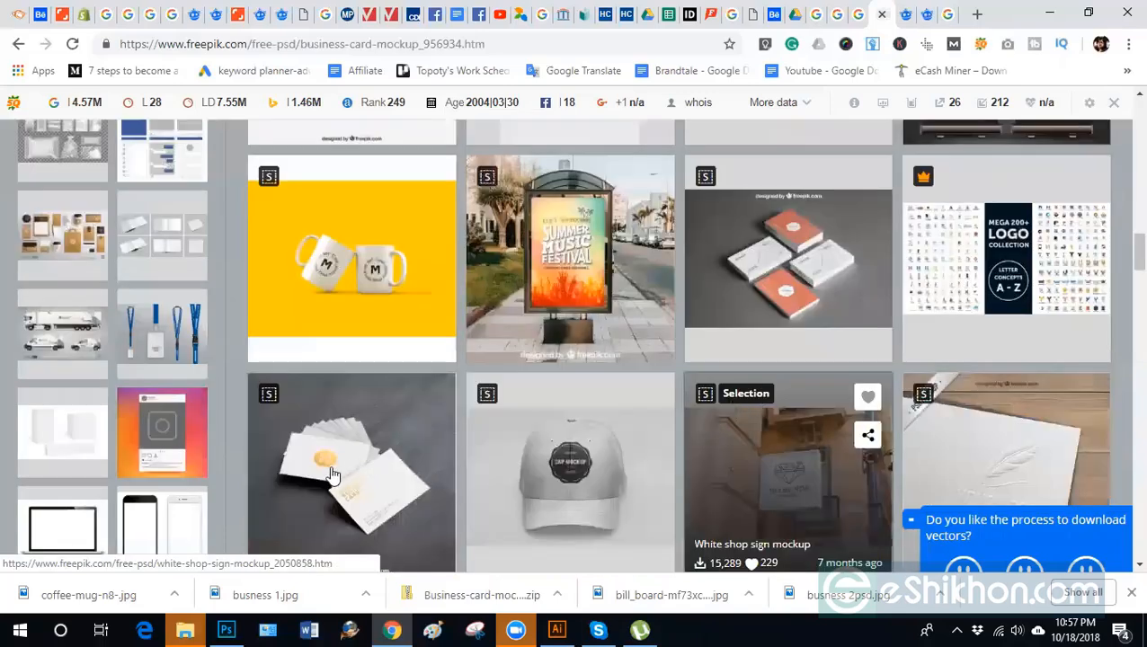
Open the "Golden business card mock up" page on Freepik and examine its preview of stacked cards.
click(330, 474)
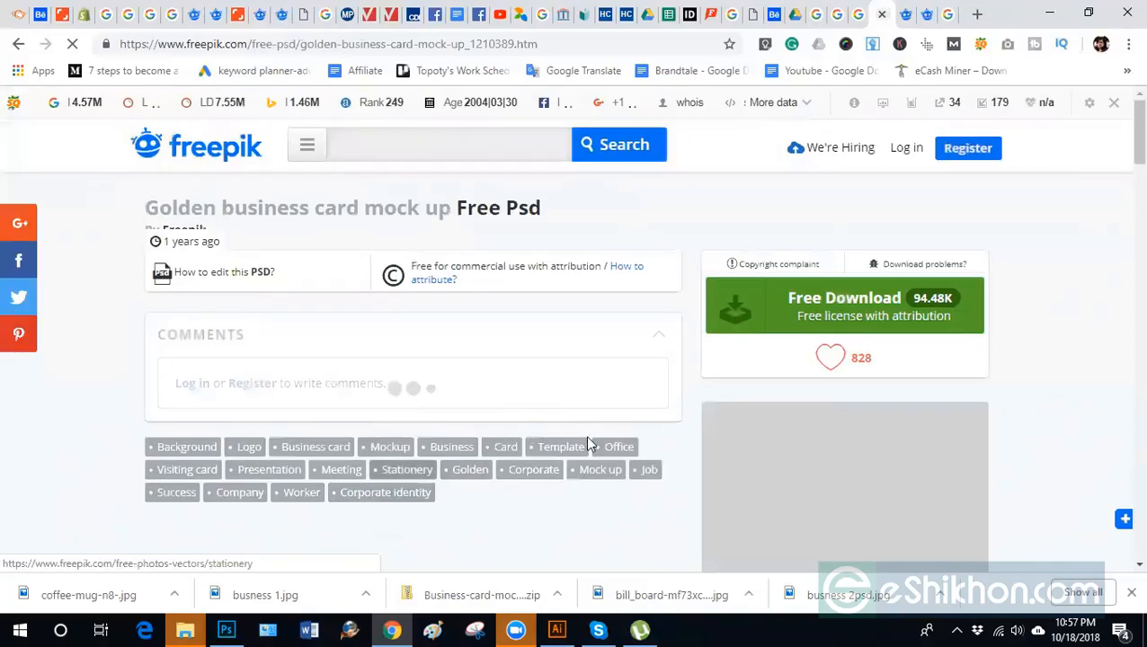
scroll(586, 442, down, 2)
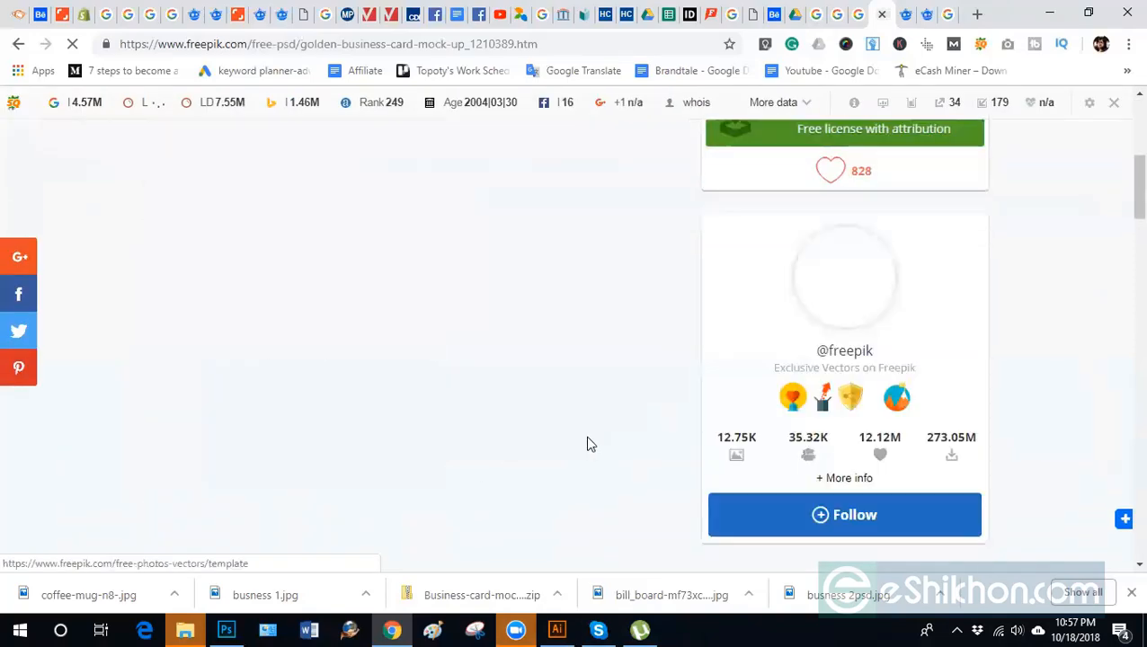
scroll(586, 443, up, 2)
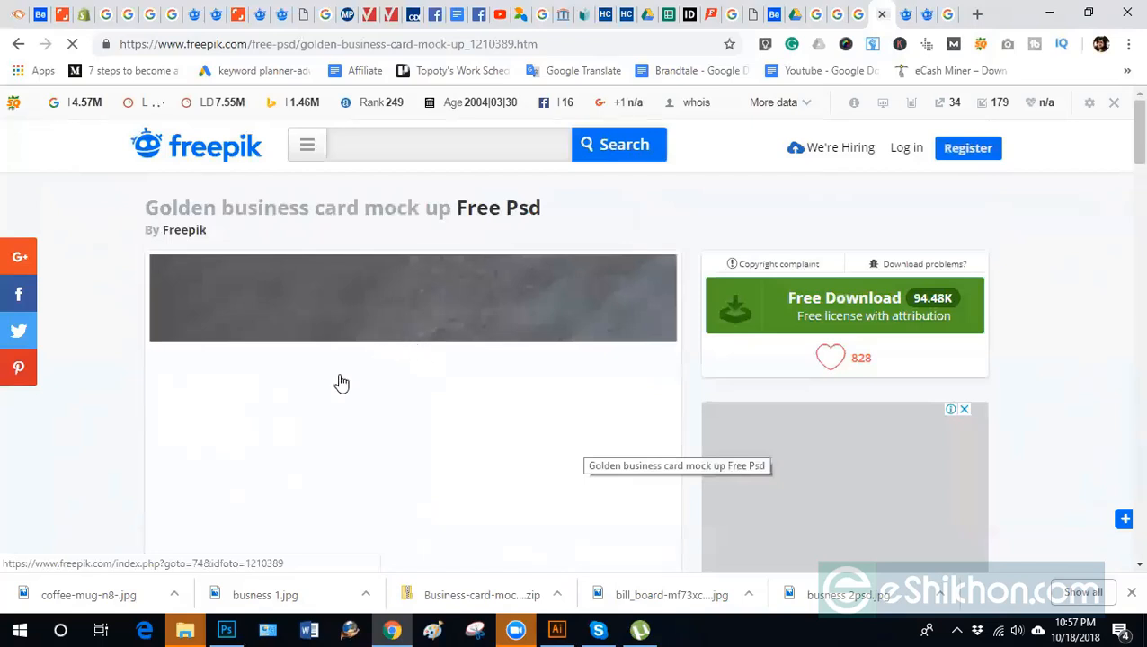
scroll(389, 389, down, 2)
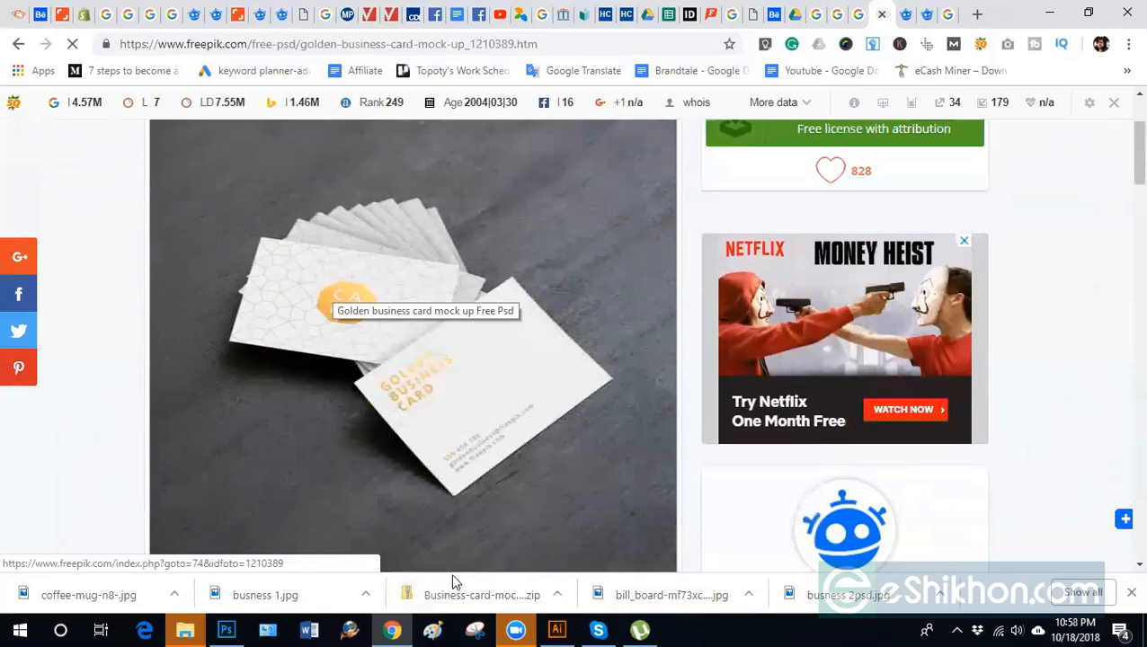
Switch to Photoshop, bring up 91.psd, and toggle the front layer's visibility to identify the card it holds.
click(232, 630)
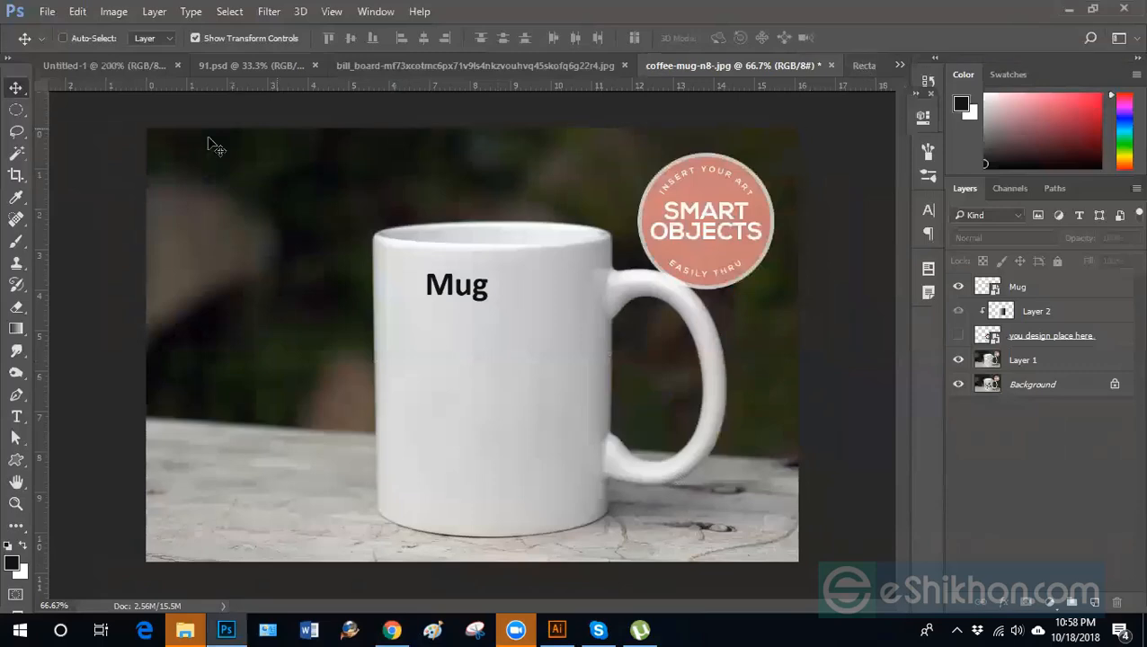
click(273, 64)
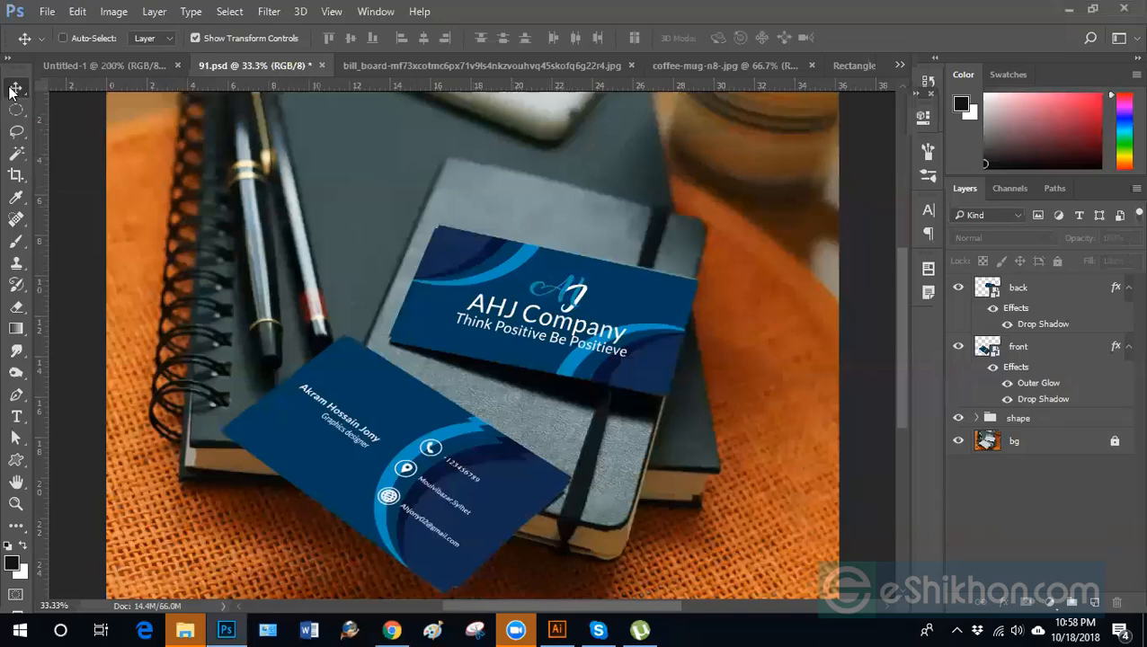
click(1030, 353)
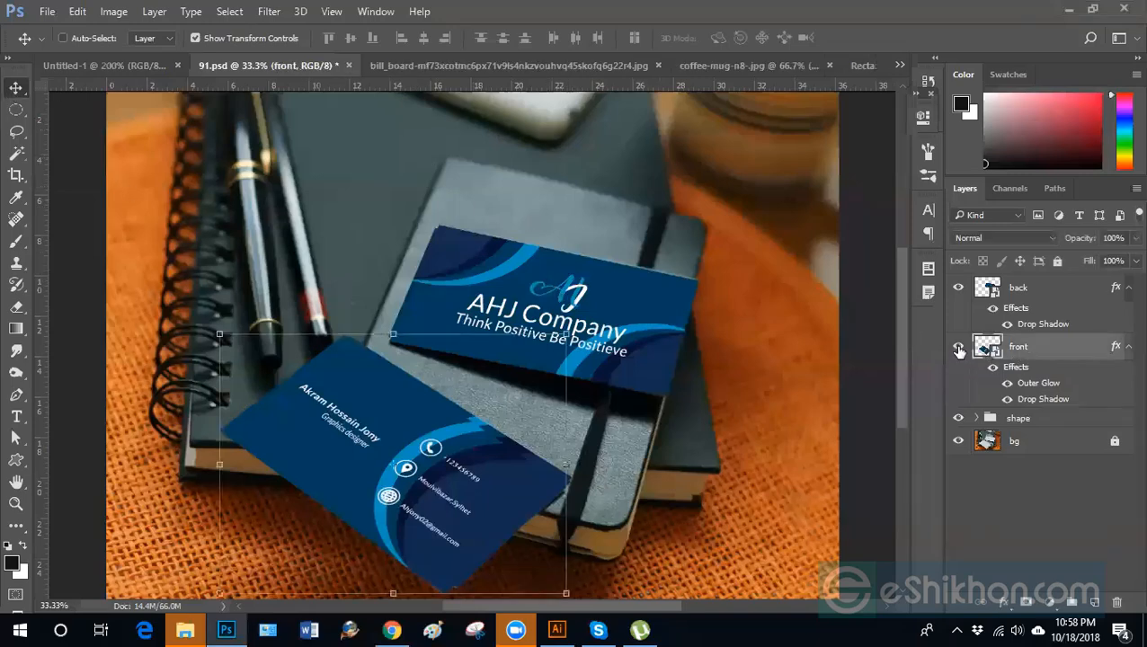
click(960, 348)
click(960, 348)
click(959, 349)
click(959, 349)
scroll(615, 352, down, 2)
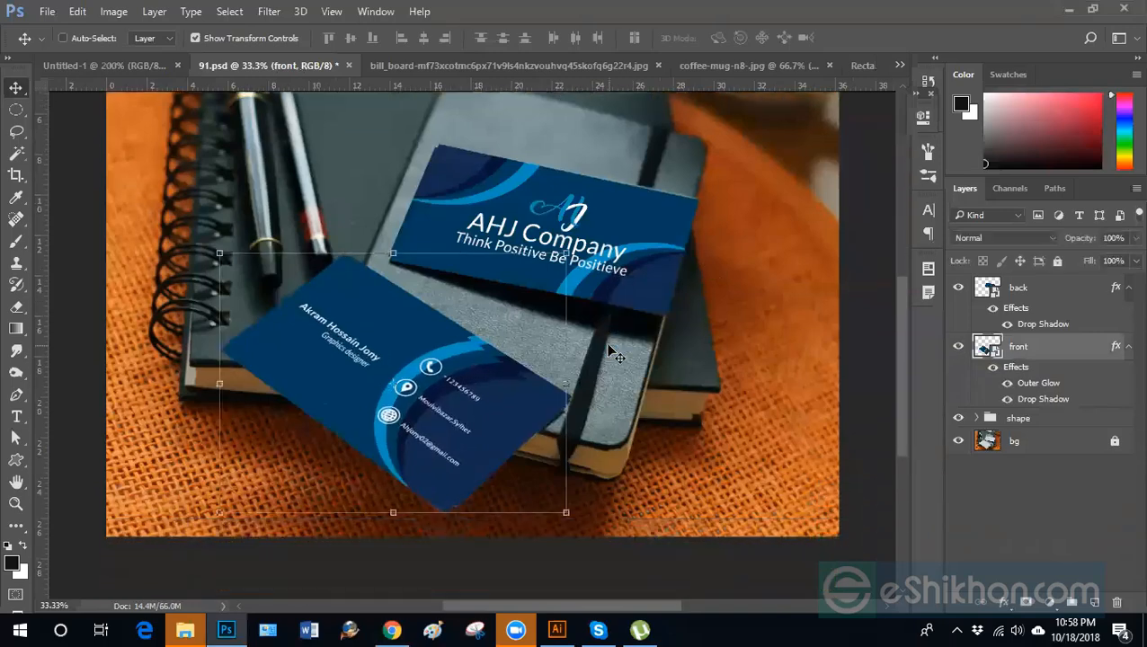
Duplicate the front card layer four times, shifting each copy slightly upward to form a stack of cards.
drag(513, 434, 513, 432)
key(ctrl+j)
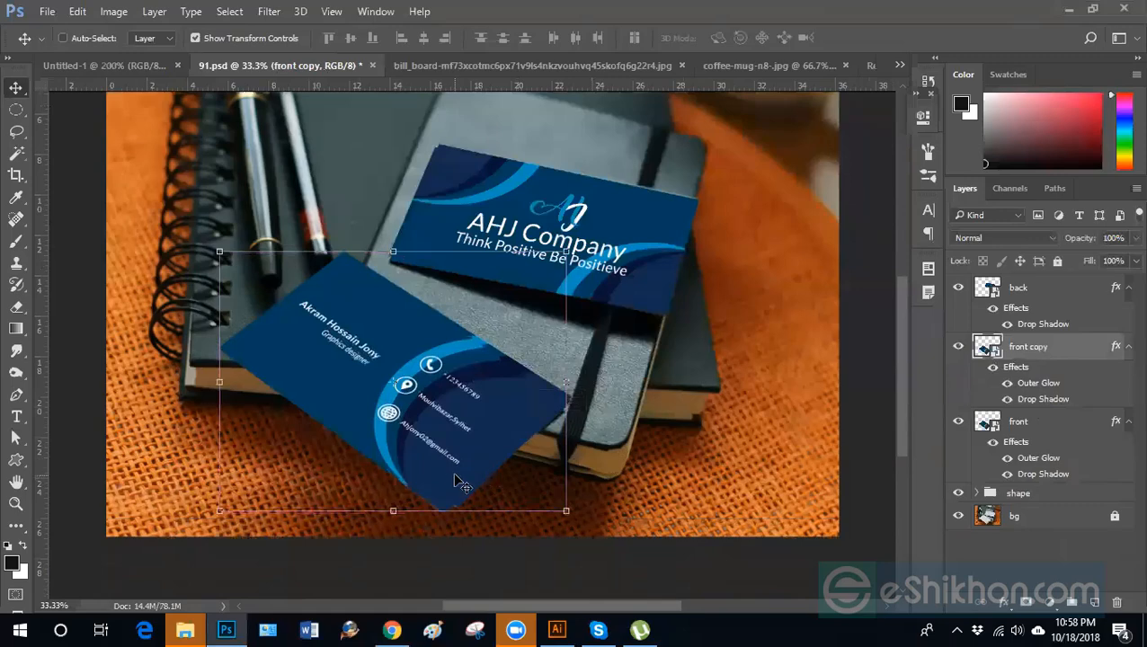
mouse_move(468, 484)
mouse_down()
mouse_move(457, 486)
mouse_move(464, 478)
mouse_up()
key(ctrl+j)
key(ctrl+j)
key(ctrl+j)
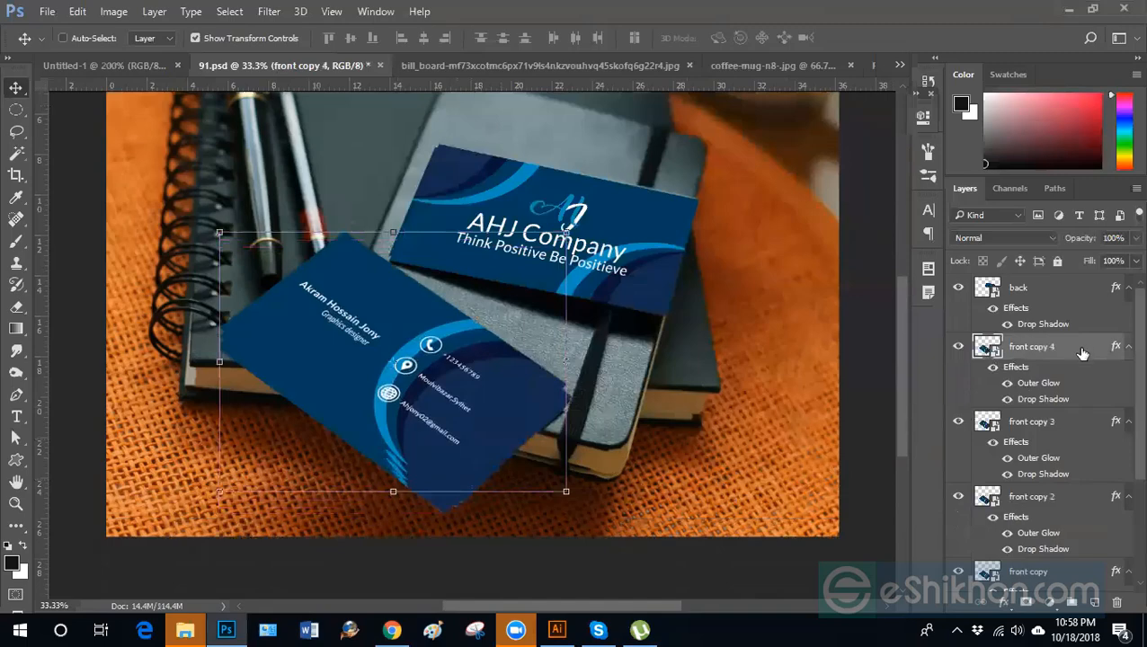
Make another copy of the front card, raise its layer above the back layer, and position it over the upper card.
scroll(1088, 463, down, 3)
scroll(1082, 463, up, 3)
drag(634, 310, 706, 291)
drag(649, 324, 649, 324)
drag(1060, 351, 1013, 299)
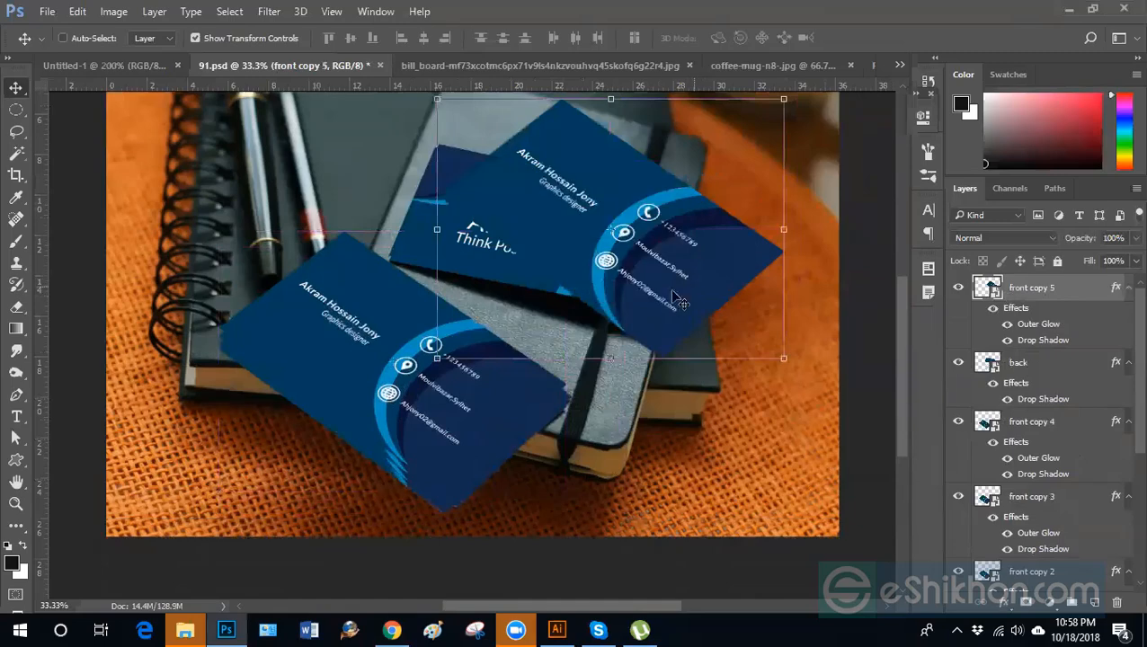
drag(669, 262, 619, 261)
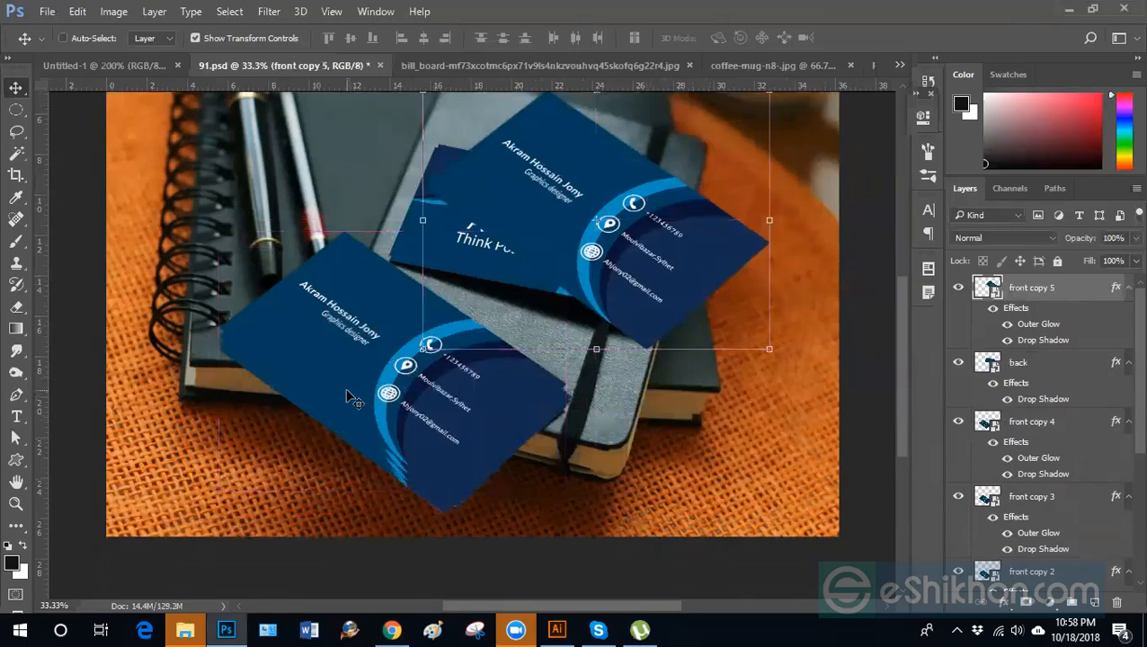
scroll(593, 283, up, 2)
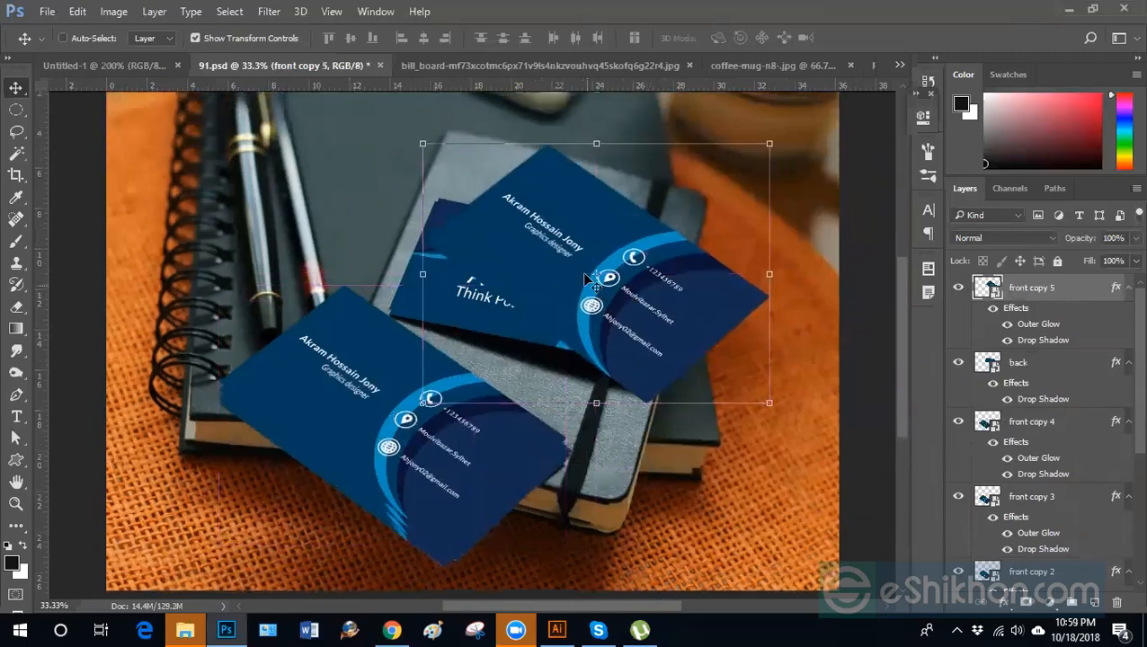
scroll(585, 275, up, 1)
drag(528, 329, 547, 316)
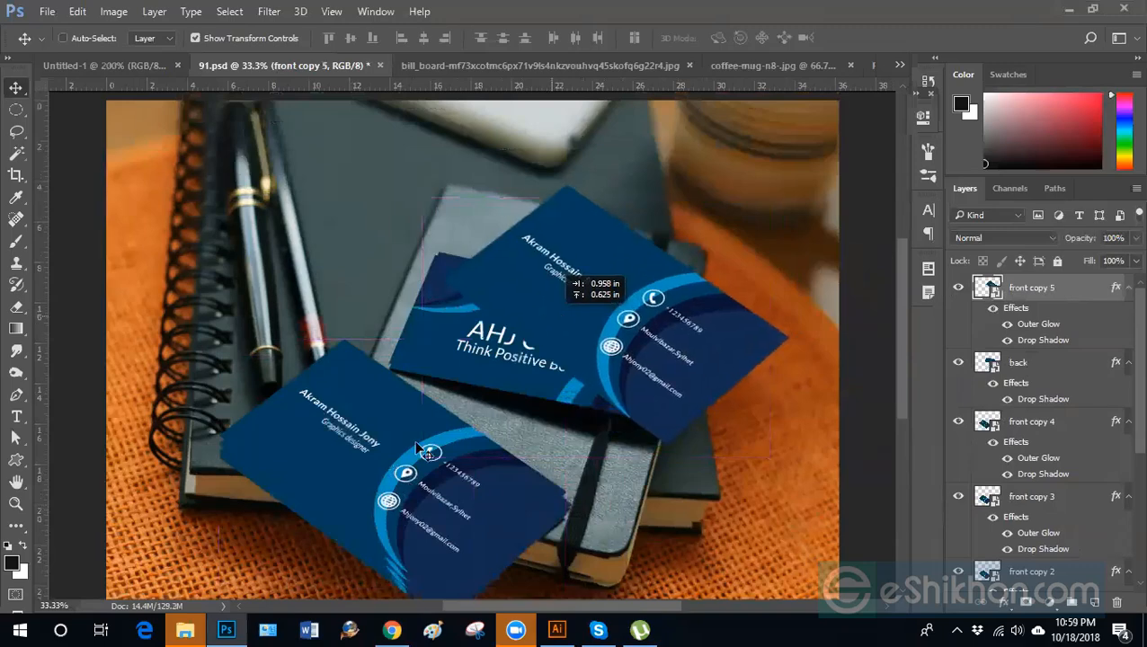
drag(418, 449, 418, 449)
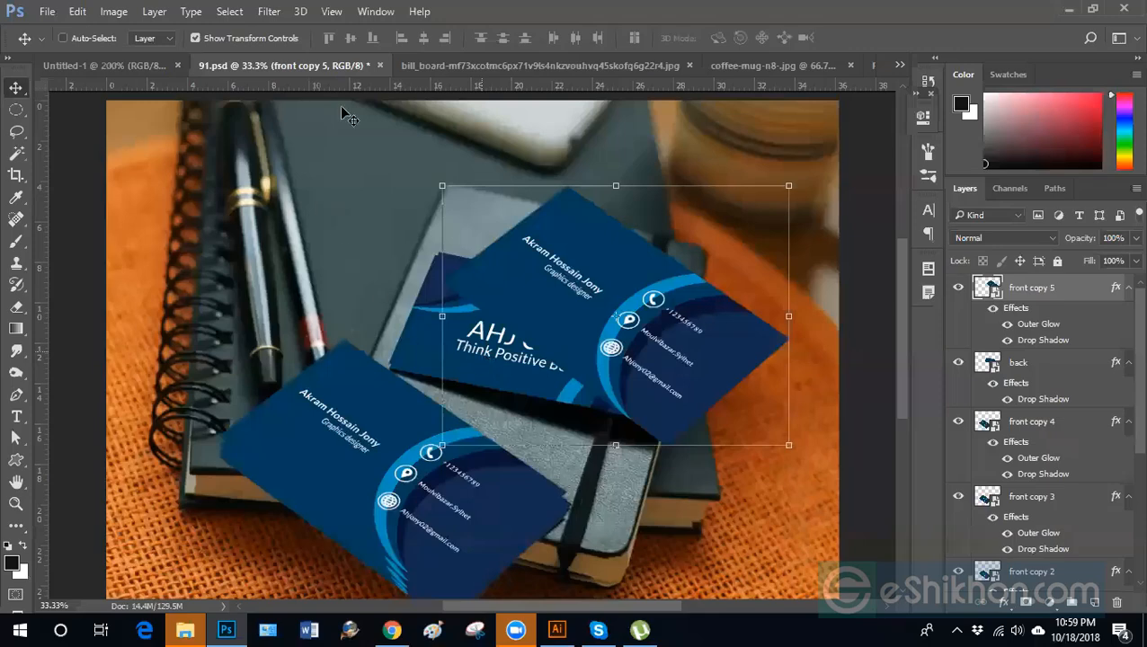
Toggle the visibility of the front copy 4 and front copy 5 layers to compare the duplicated cards.
click(1004, 443)
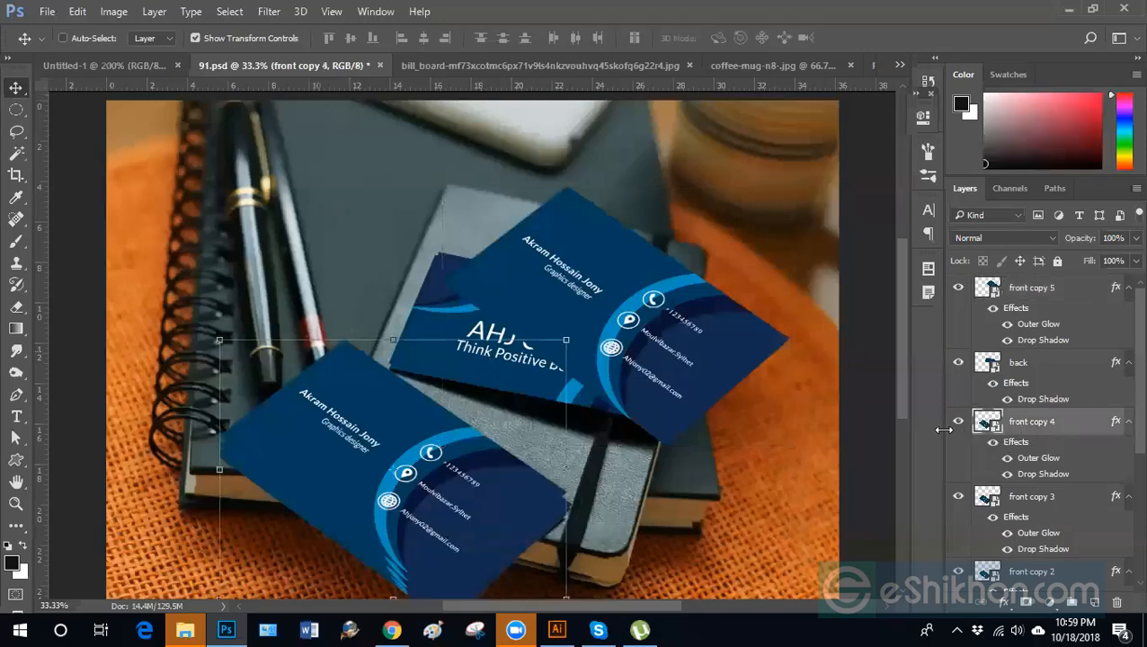
click(958, 422)
click(958, 421)
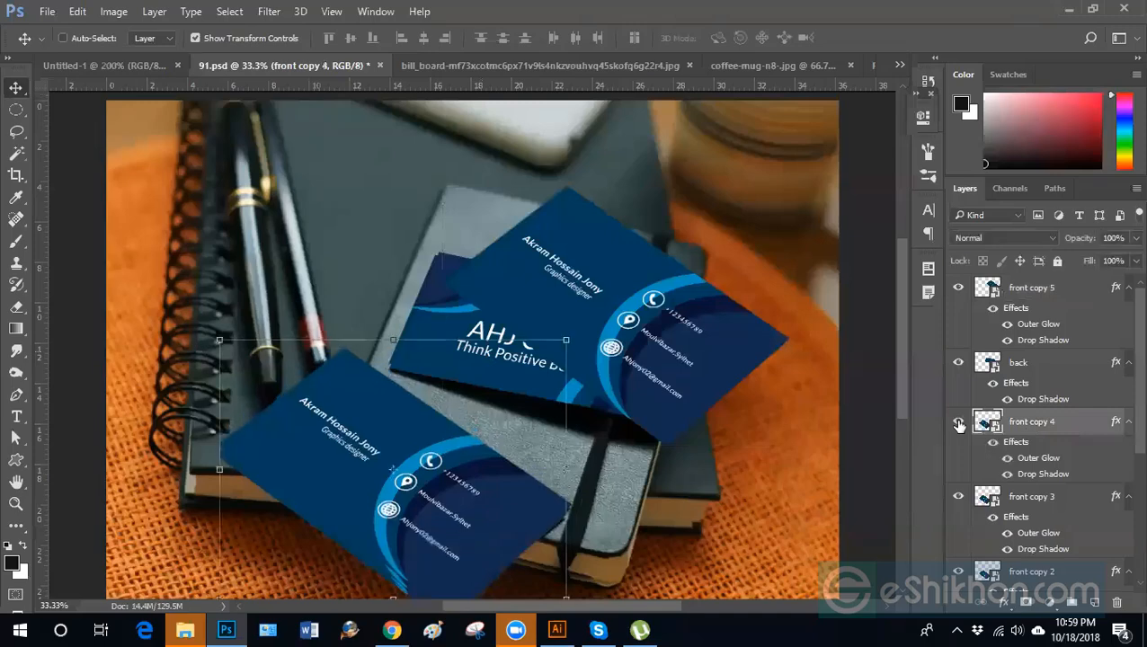
scroll(358, 473, down, 3)
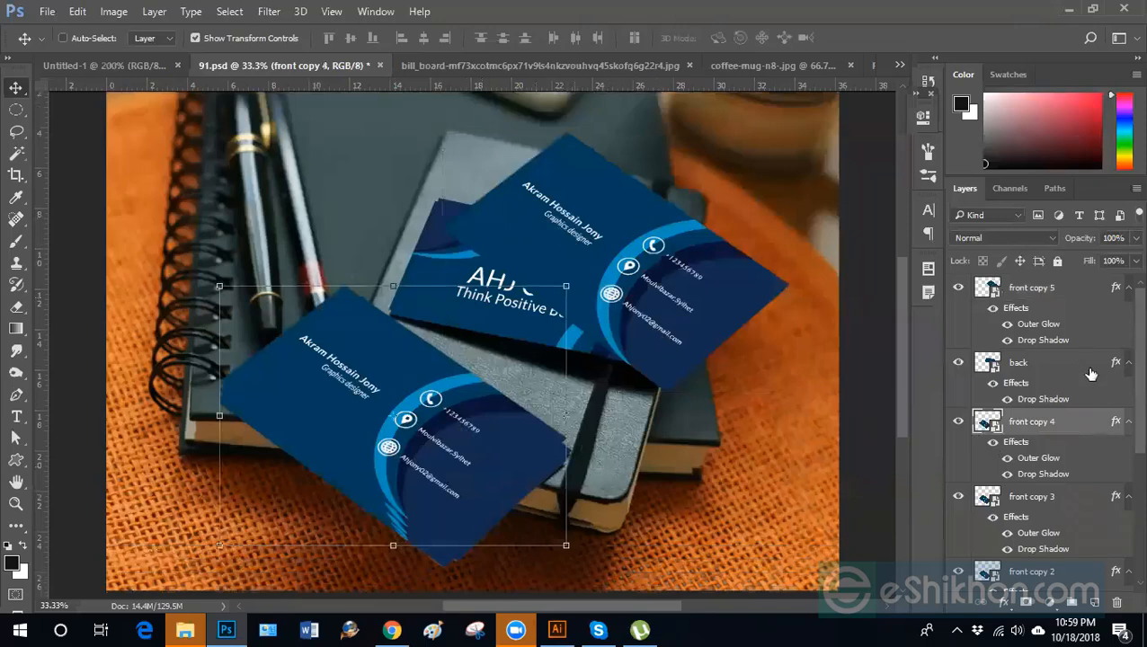
click(978, 291)
click(959, 290)
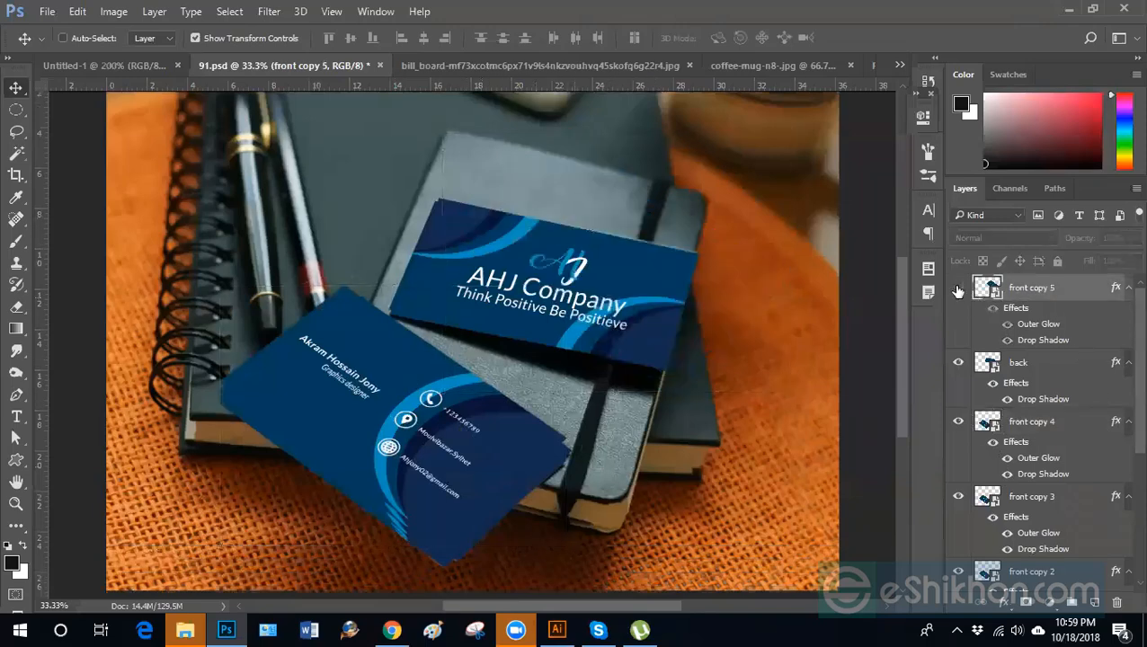
click(958, 287)
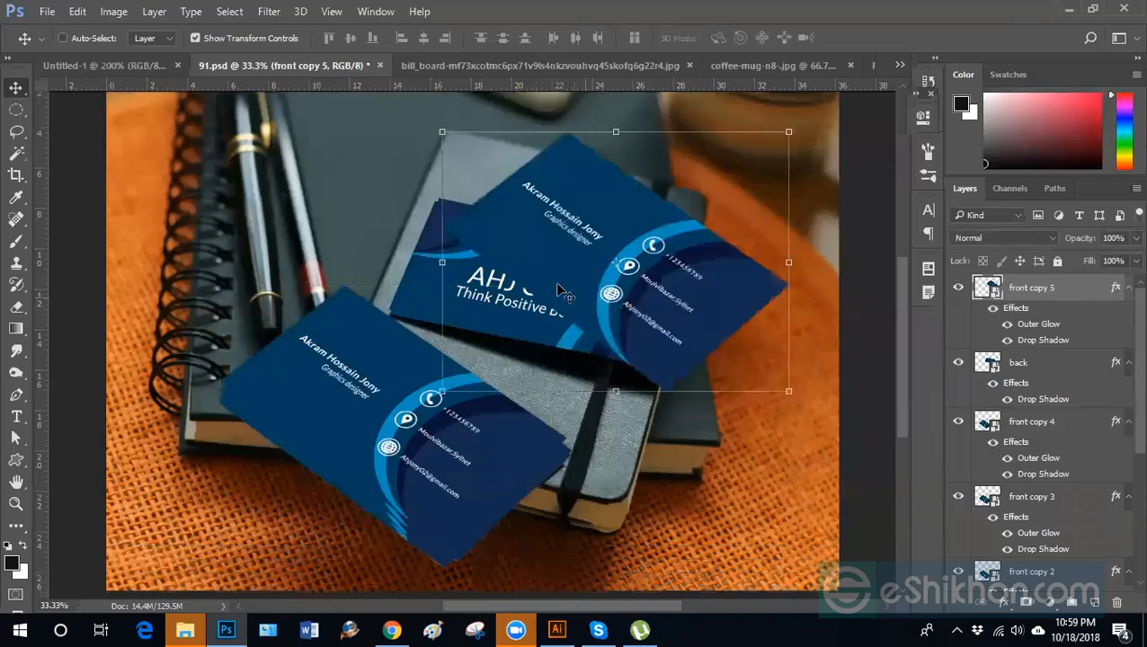
click(958, 288)
click(958, 288)
Open the front copy 5 smart object, place the downloaded busness 1 image in it, and scale it to cover the card.
double_click(991, 288)
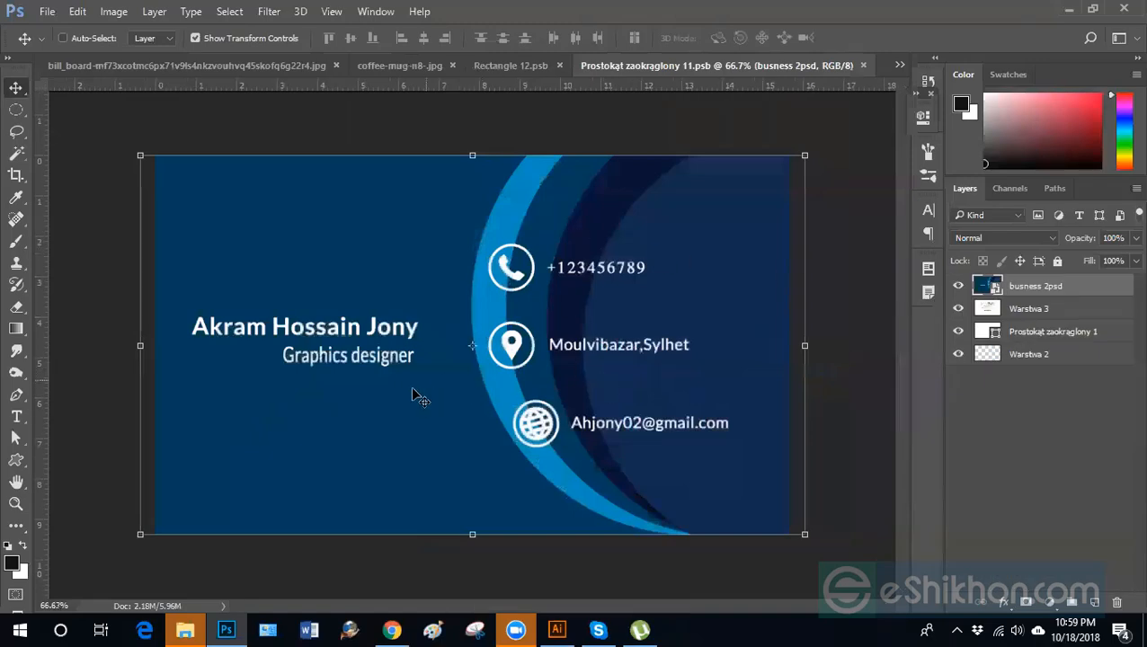
click(393, 630)
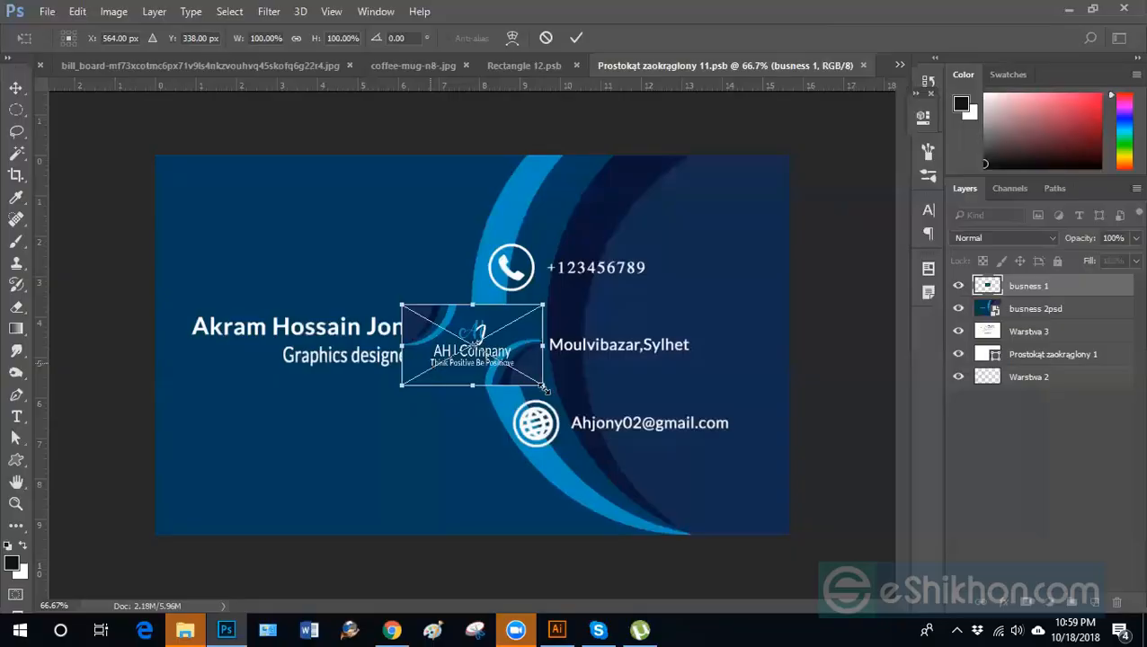
drag(800, 559, 801, 557)
key(Return)
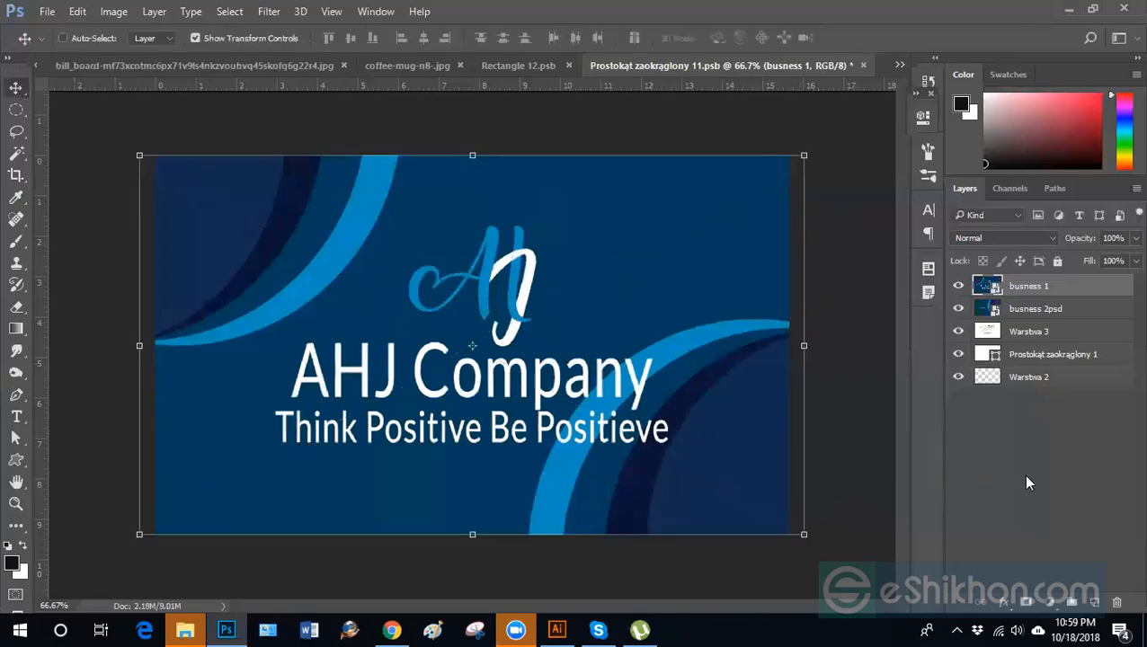
Close Rectangle 12.psb and reorder the open documents so 91.psd sits between the billboard and coffee mug files.
click(519, 64)
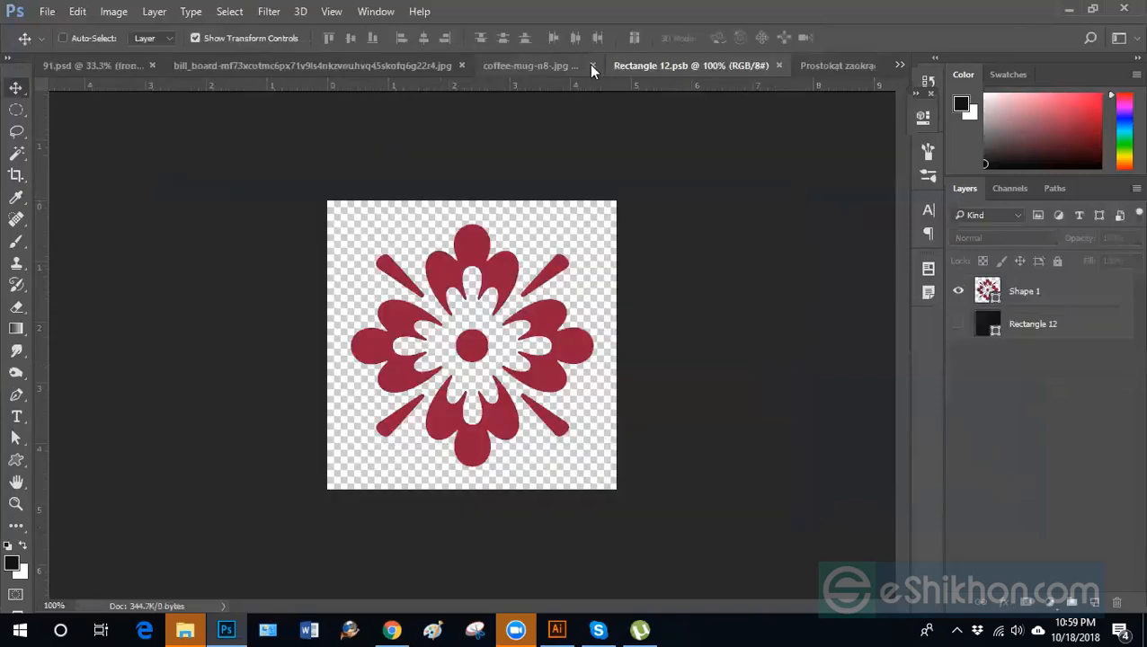
click(779, 65)
click(542, 60)
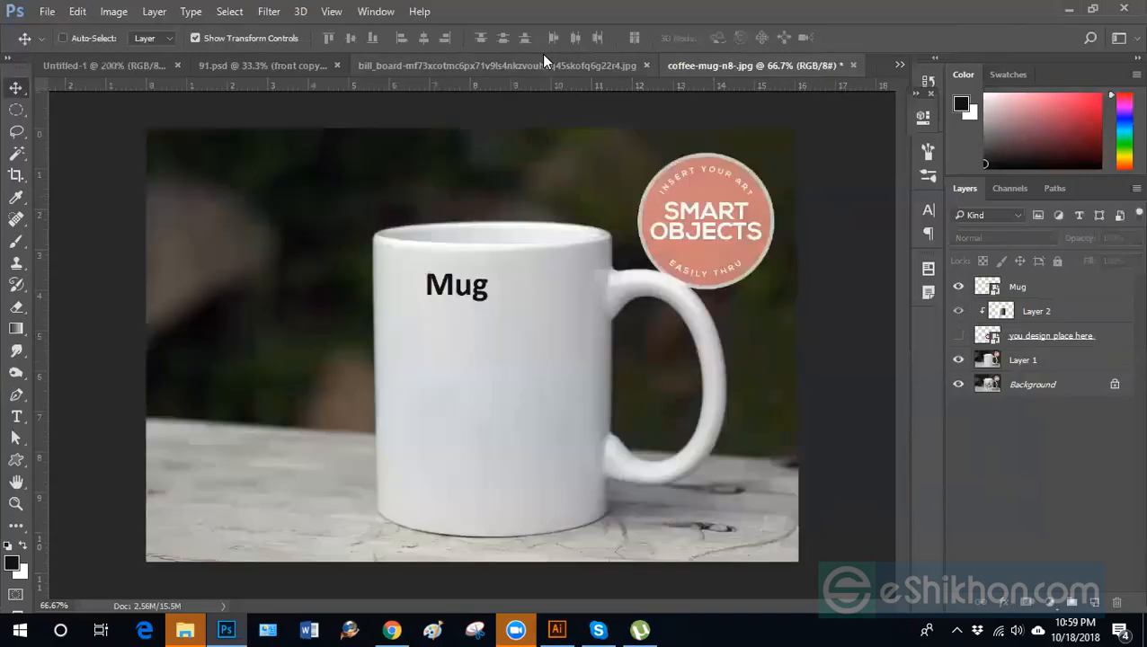
drag(296, 64, 619, 75)
click(590, 70)
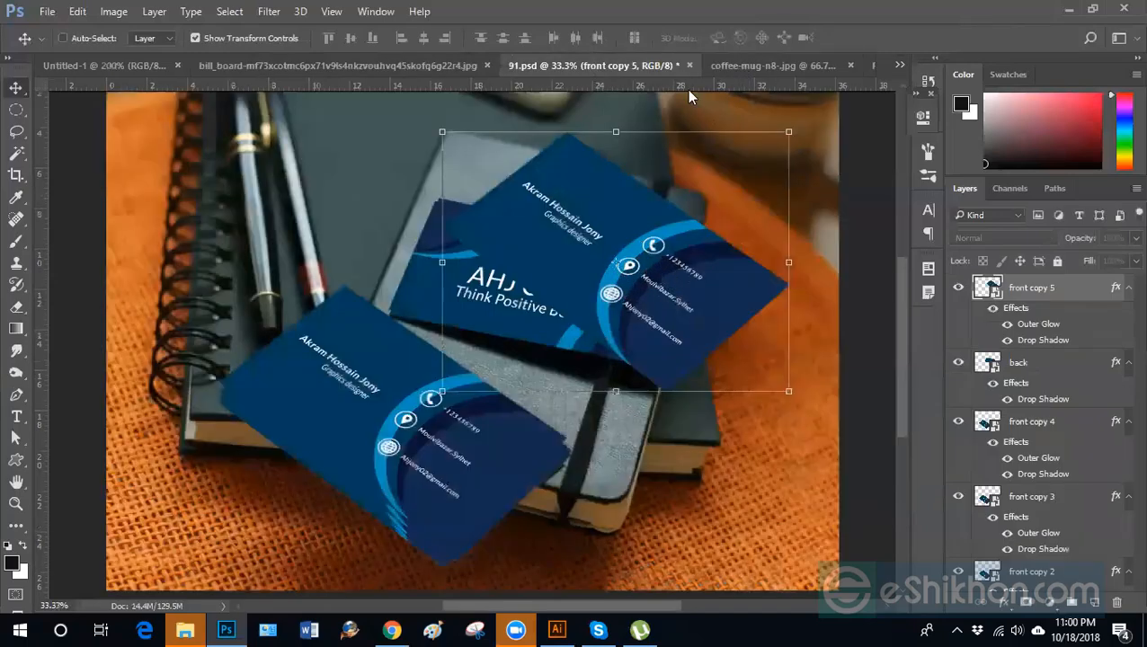
Close the billboard and Untitled-1 documents without saving their changes.
click(724, 68)
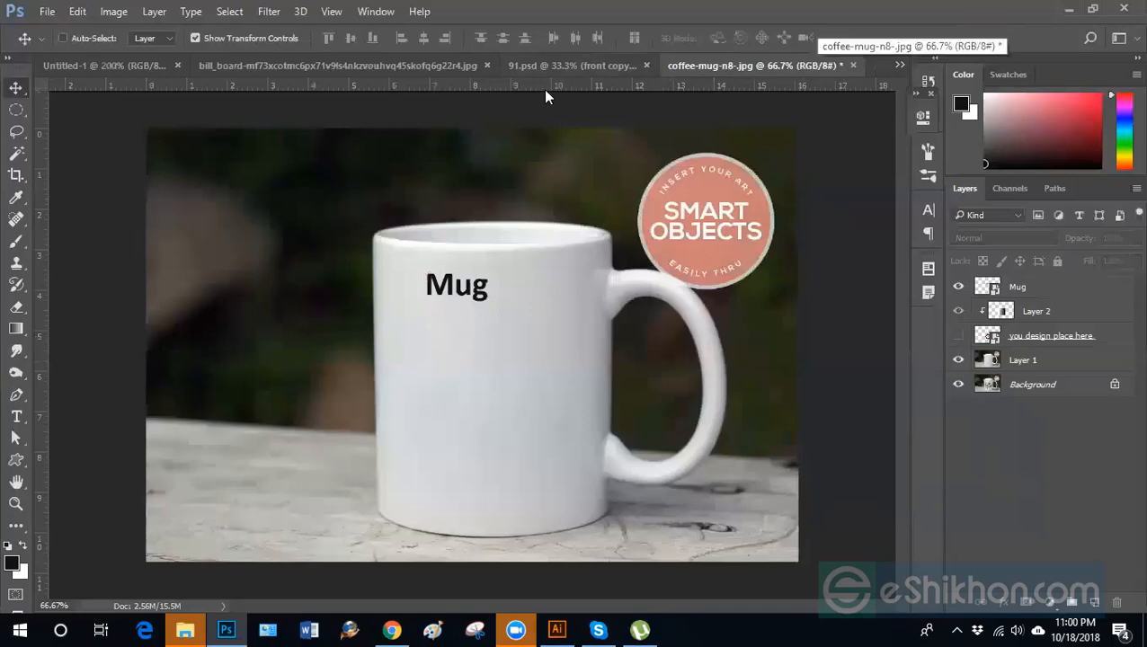
click(244, 65)
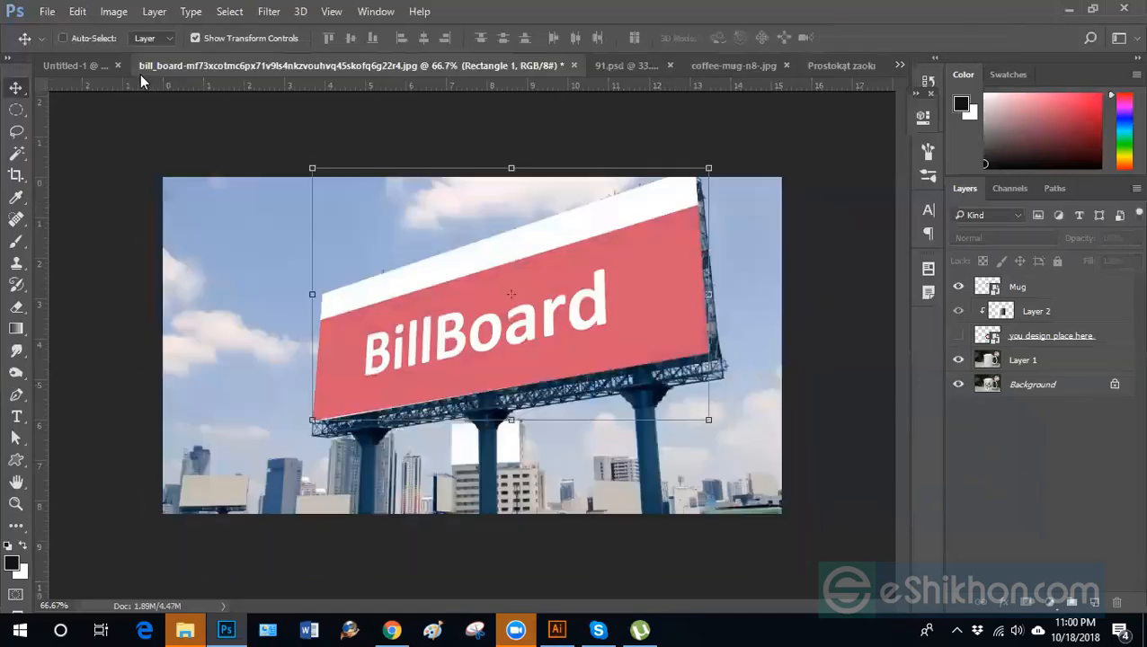
click(573, 66)
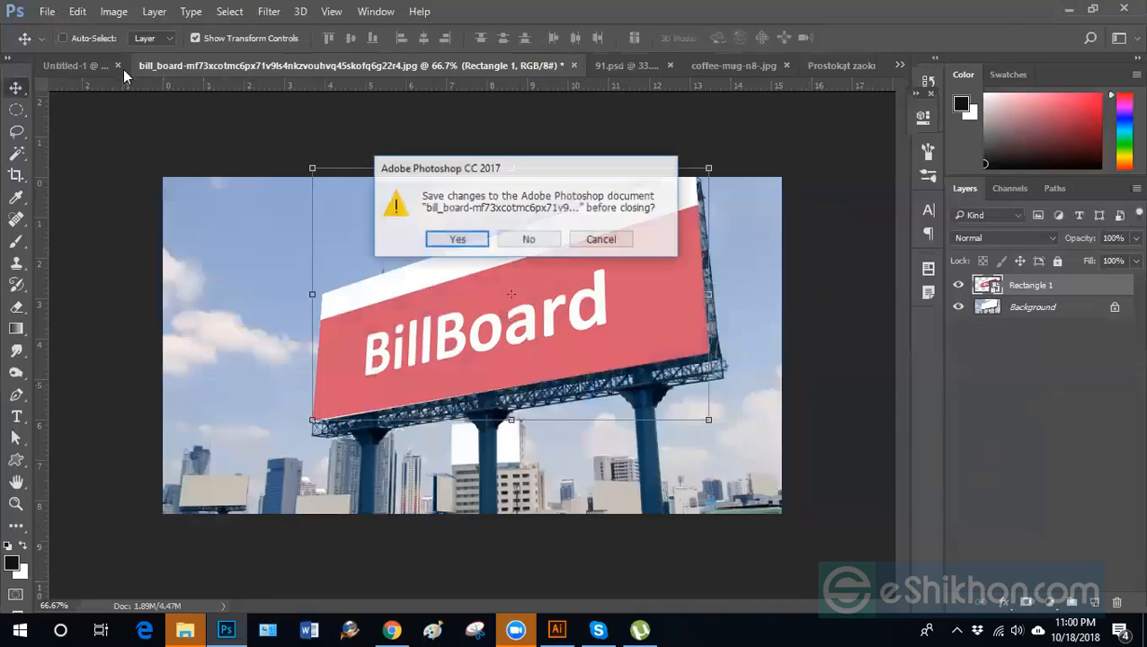
click(181, 65)
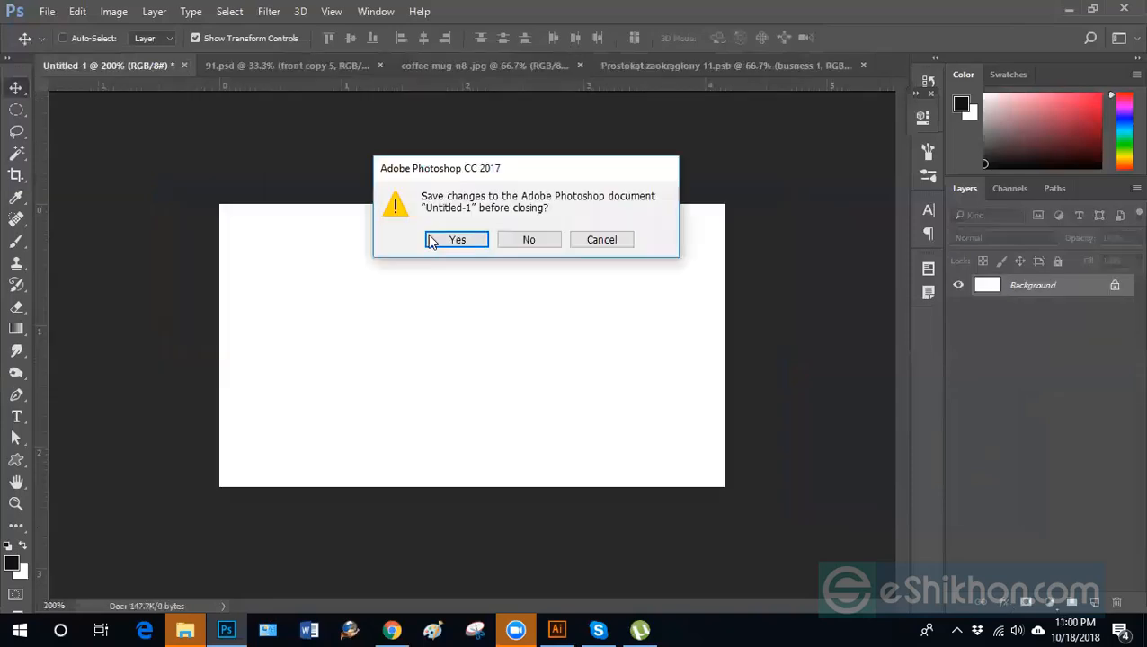
click(540, 242)
Reorder the open documents so 91.psd comes last, after the card's smart object file.
click(543, 65)
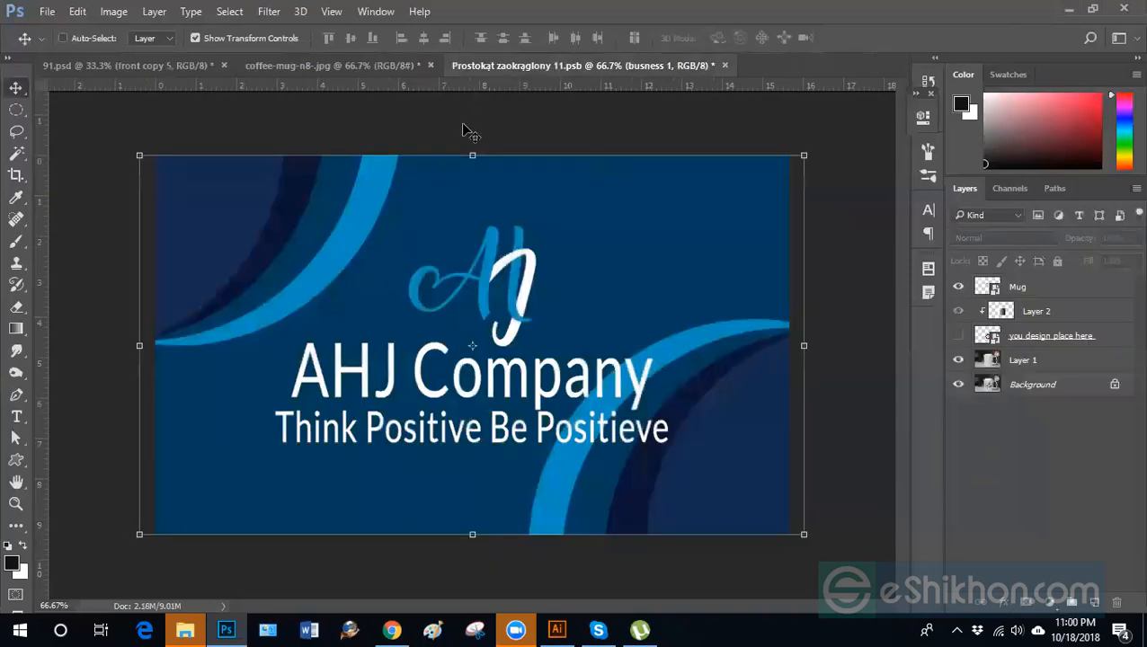
drag(195, 65, 443, 65)
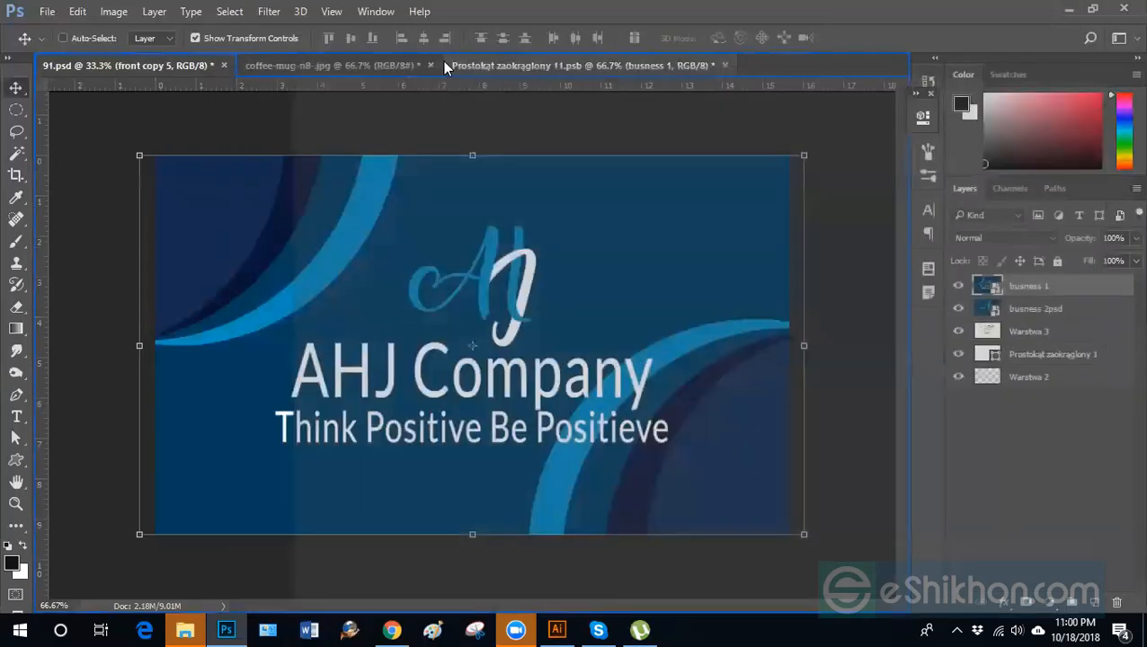
drag(306, 71, 453, 79)
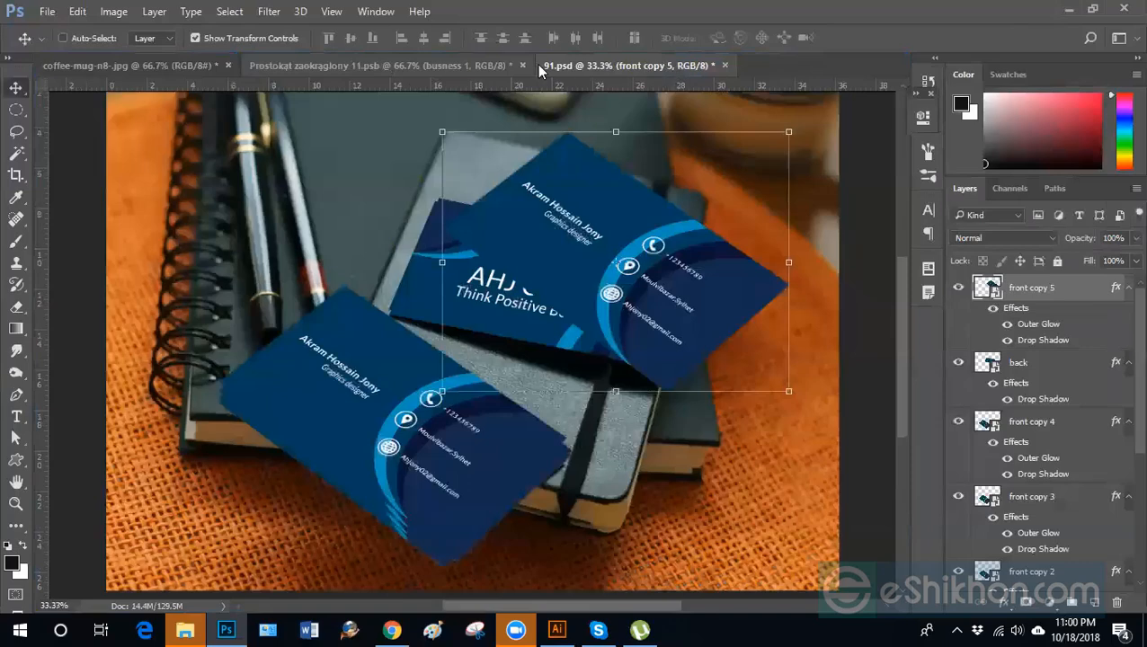
Save the smart object file with the busness 1 design and return to 91.psd to update the card copies.
click(320, 65)
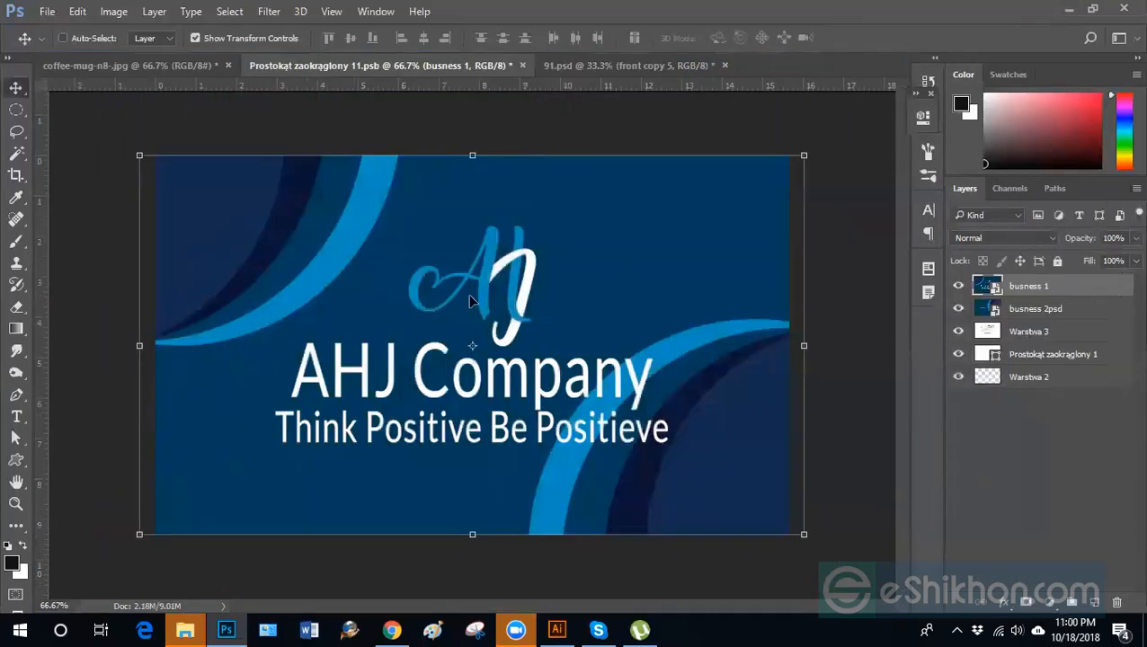
key(ctrl+s)
click(604, 67)
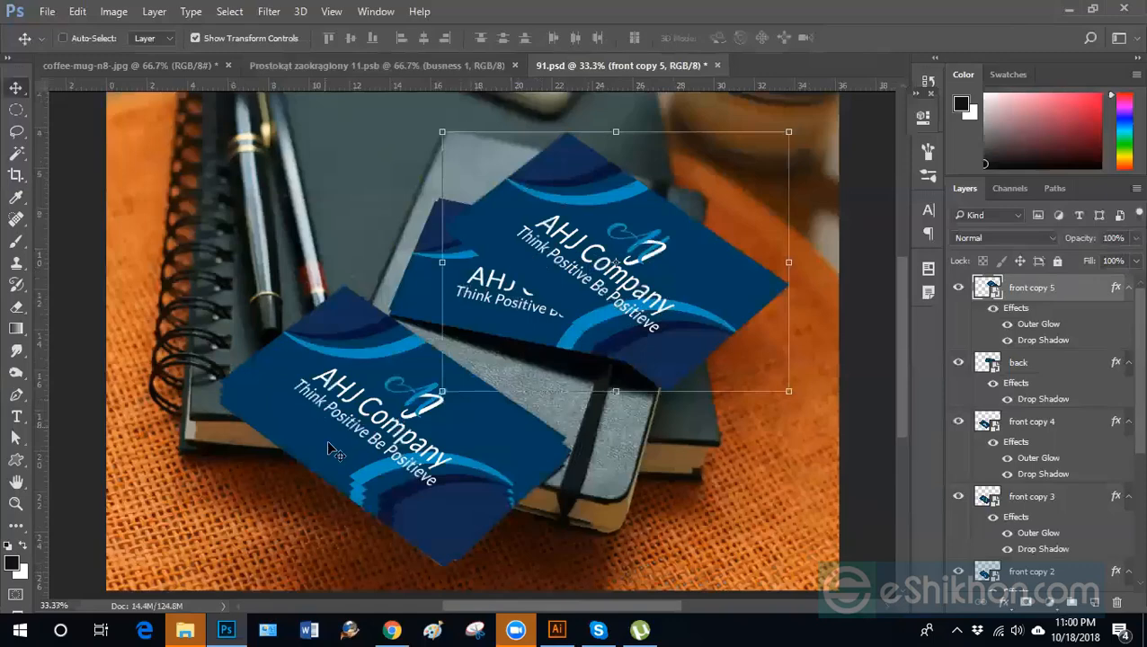
Hide the busness 1 layer inside front copy 5's smart object, save it, and return to 91.psd to update the linked cards.
click(958, 289)
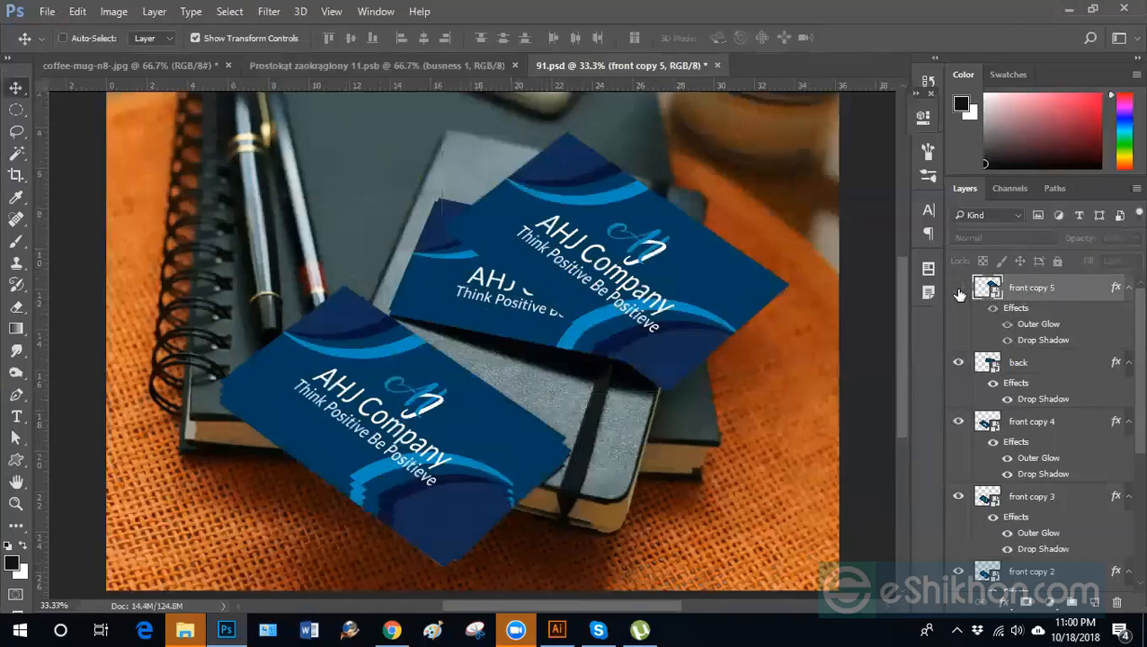
click(958, 290)
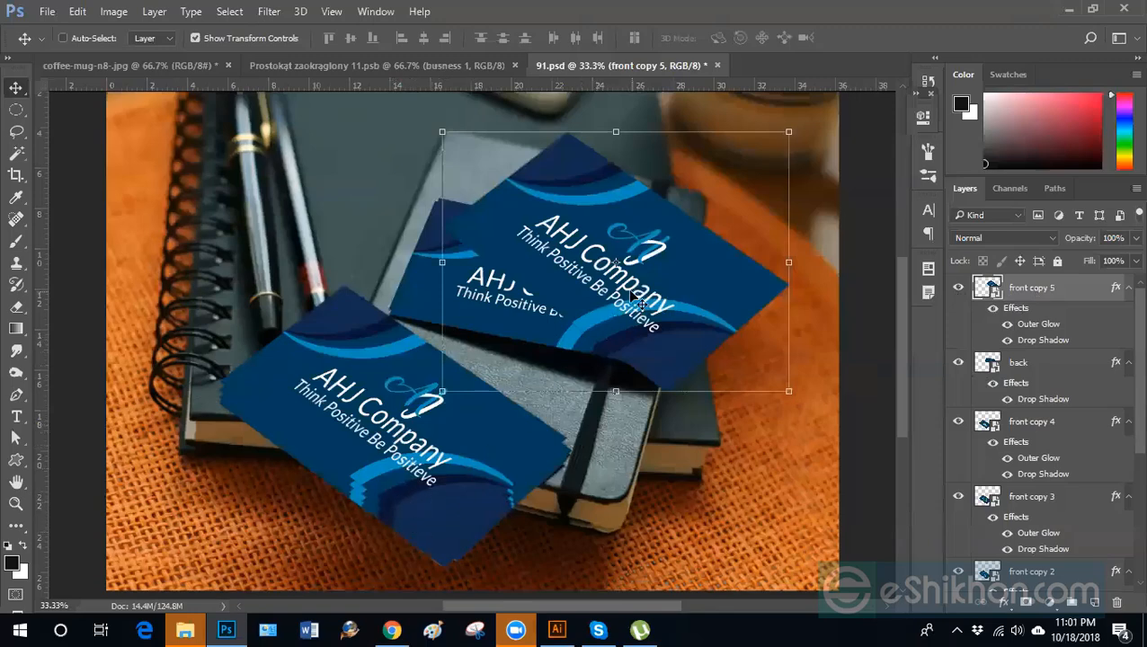
click(958, 287)
click(959, 288)
double_click(989, 290)
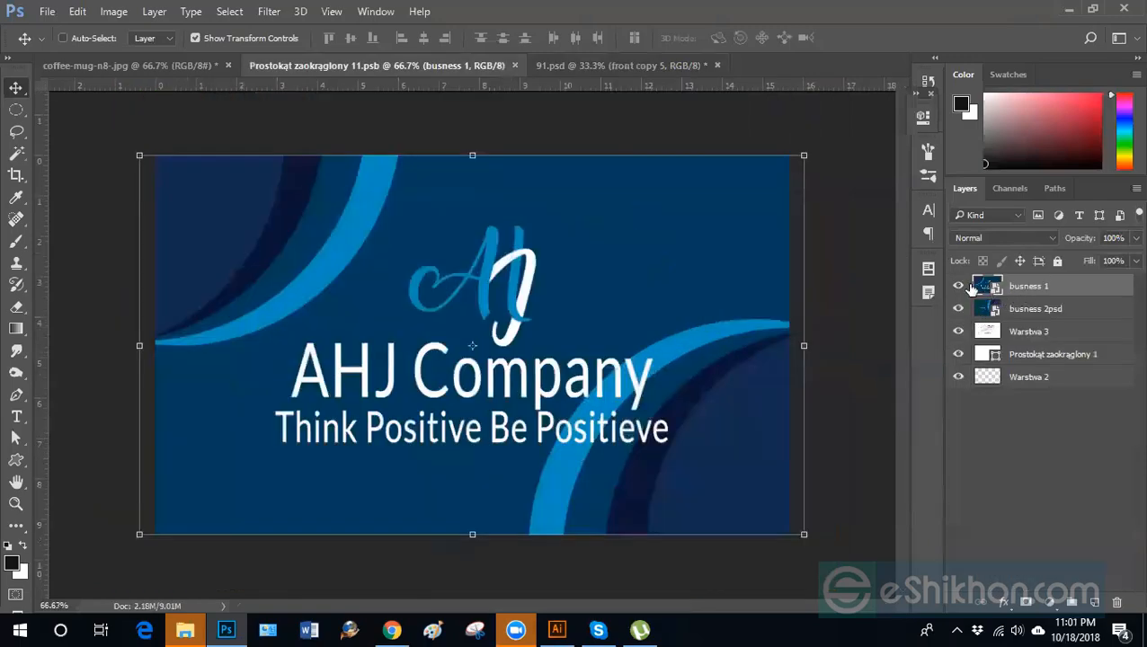
click(958, 286)
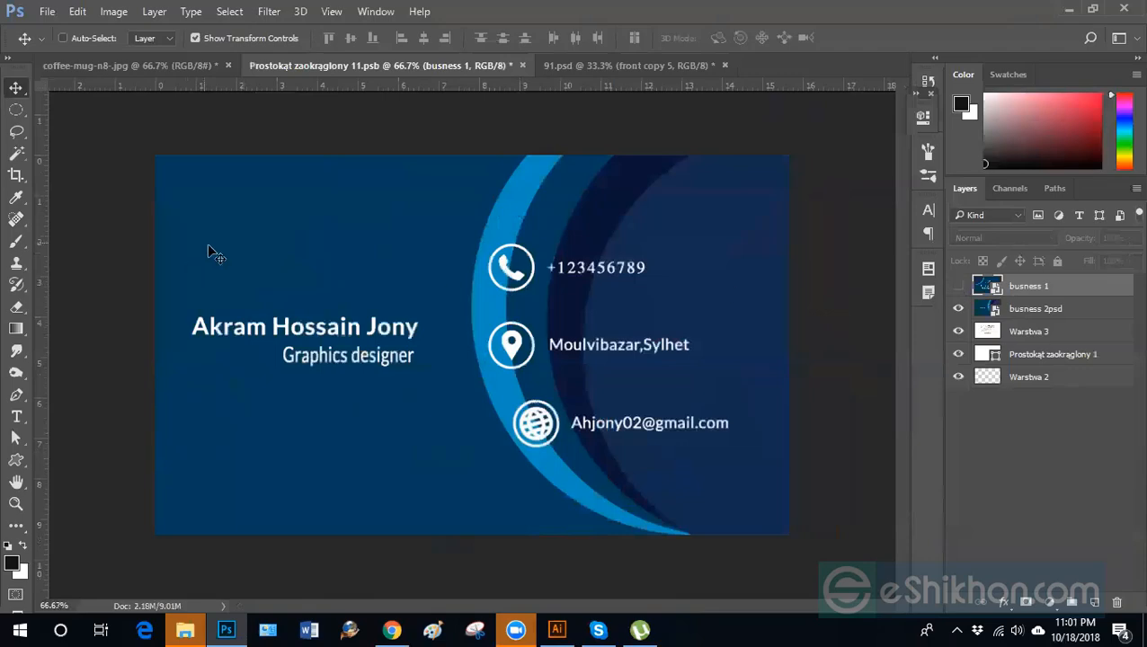
click(643, 65)
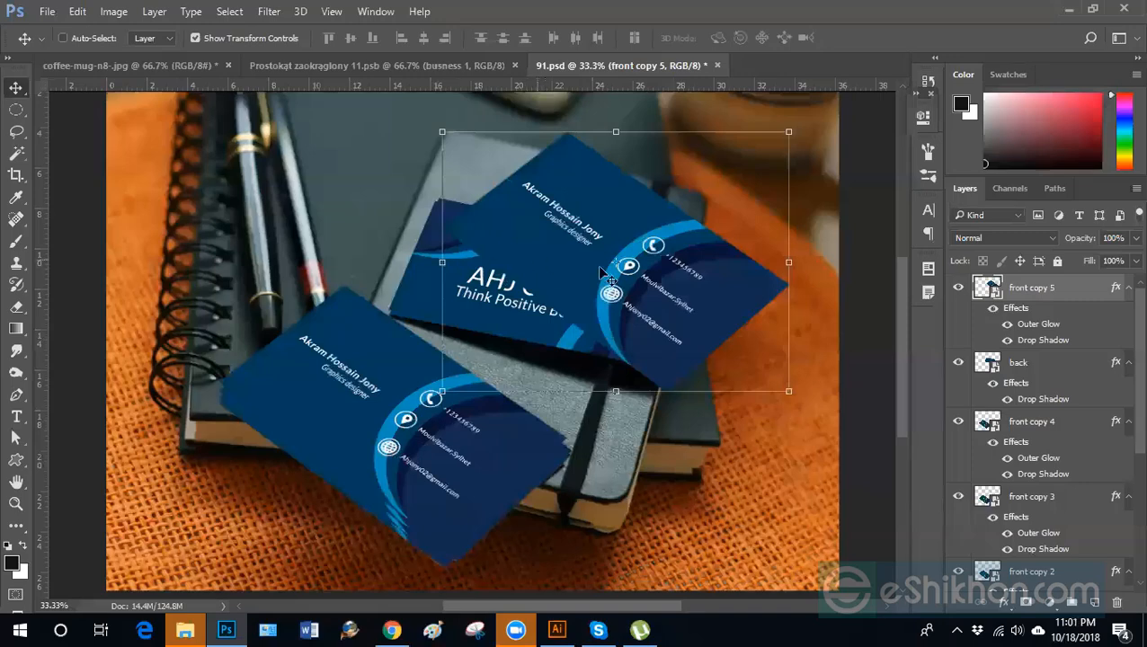
Make an independent copy of front copy 5 with New Smart Object via Copy, and hide the front copy 5 layer.
right_click(1072, 294)
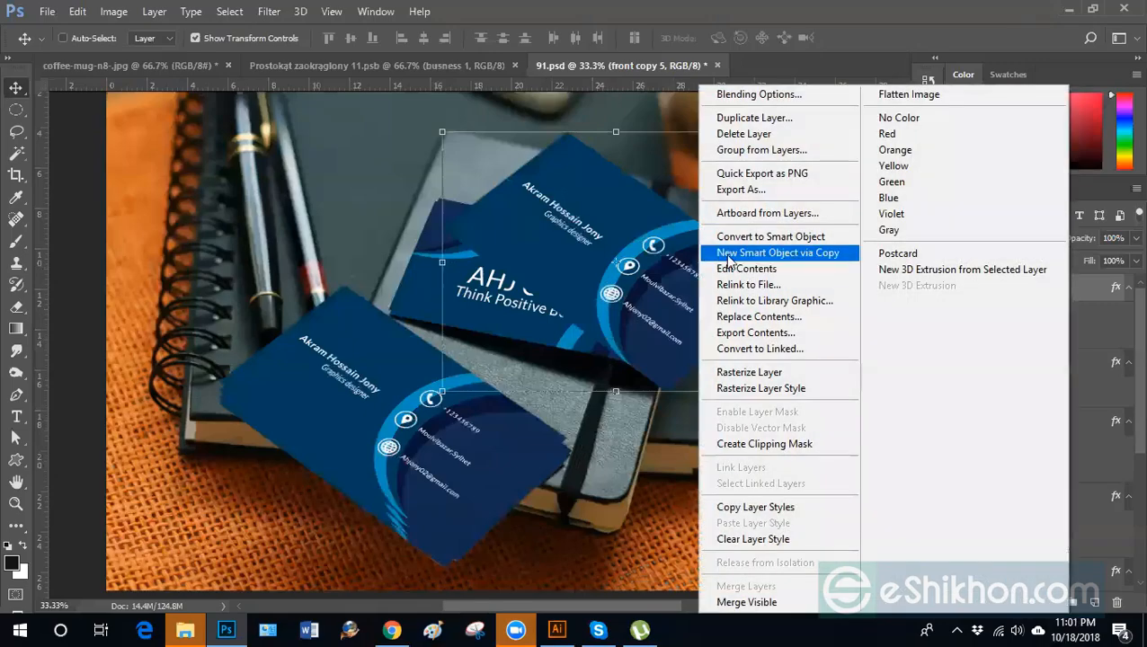
click(788, 254)
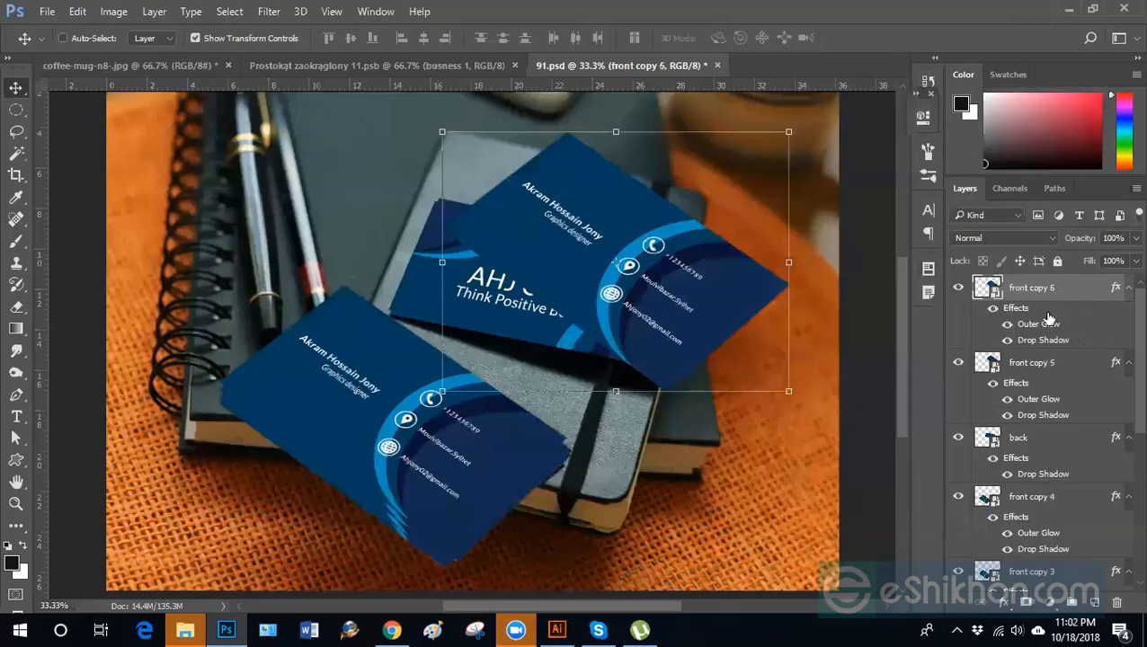
click(1049, 364)
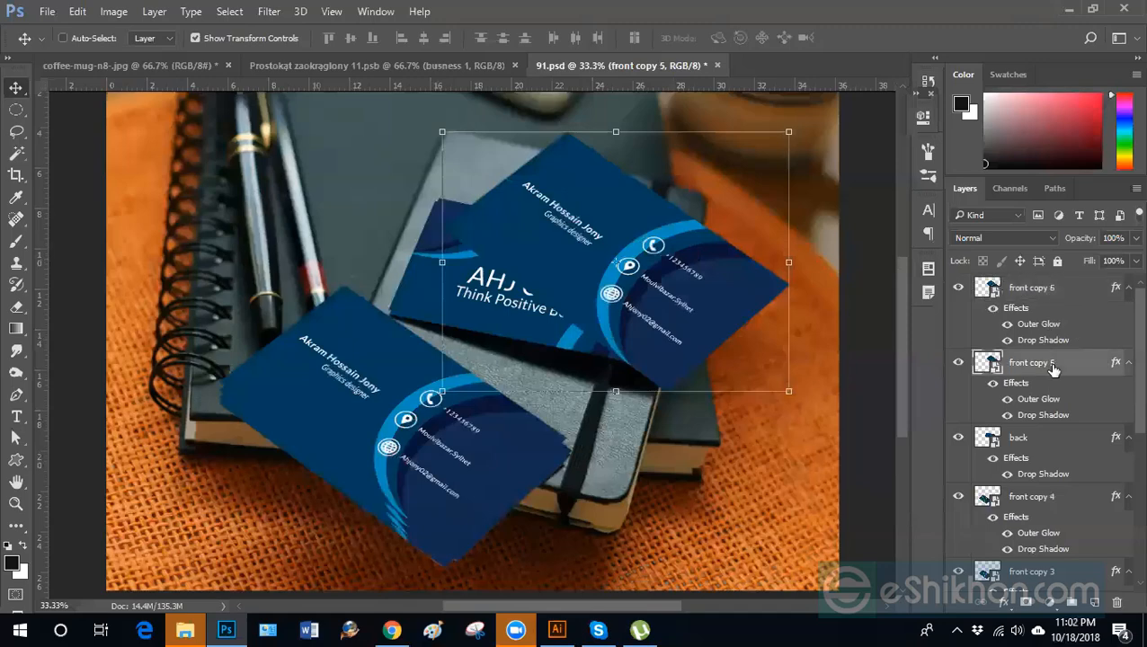
click(957, 363)
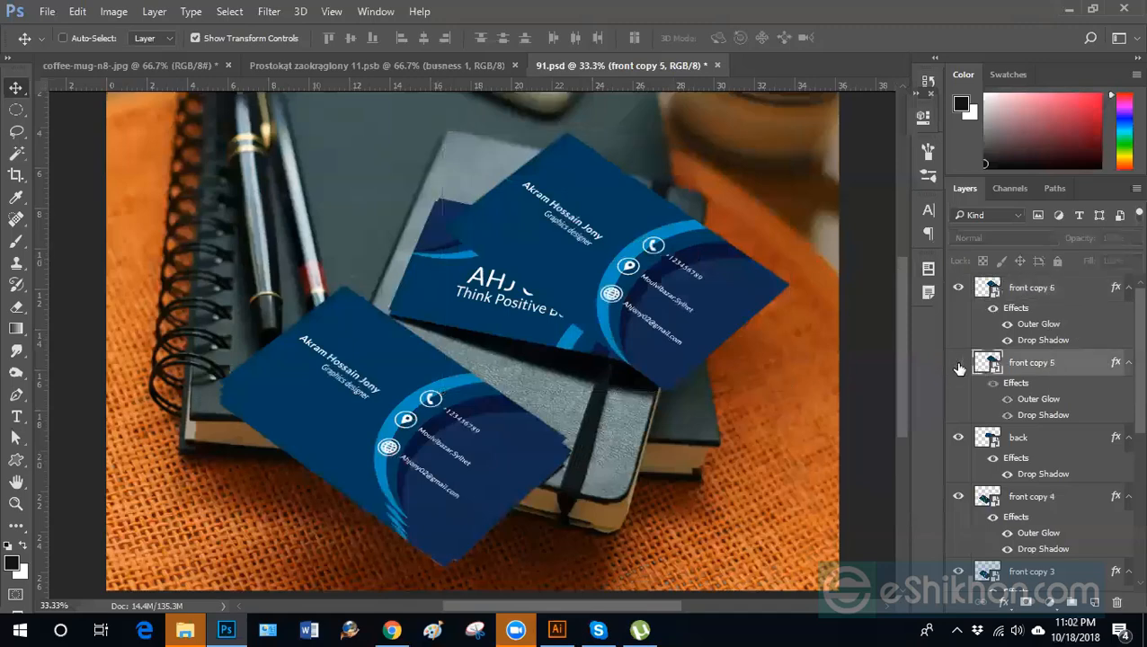
click(958, 289)
click(959, 289)
click(958, 289)
click(958, 290)
Show the busness 1 layer inside front copy 6's smart object, save it, and return to 91.psd.
double_click(993, 289)
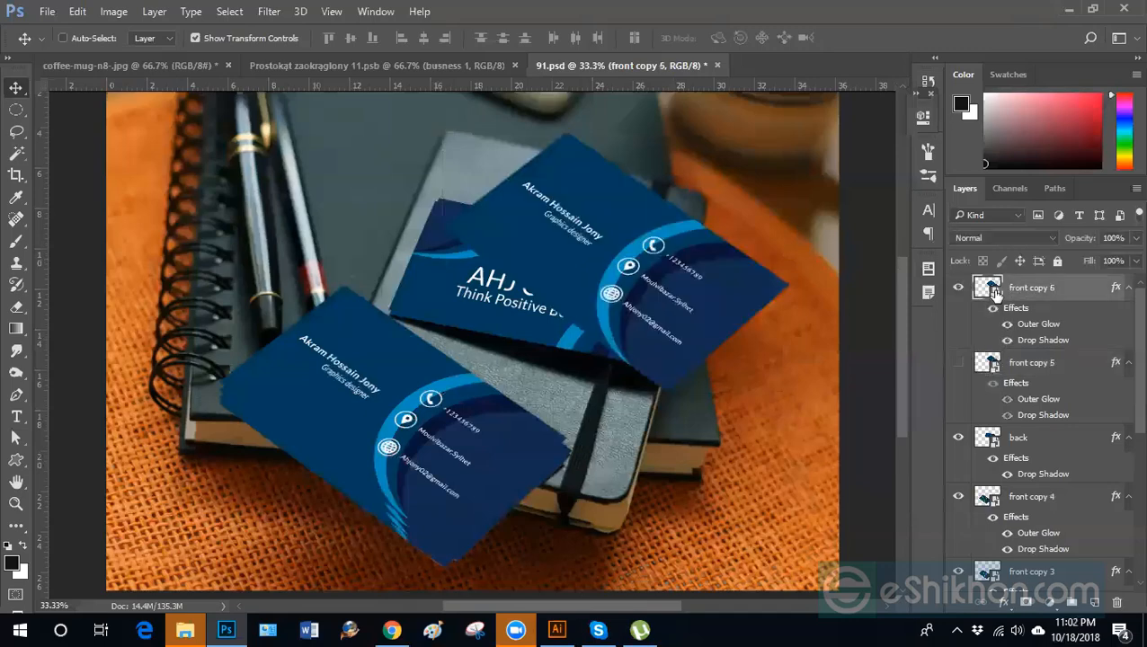
click(959, 286)
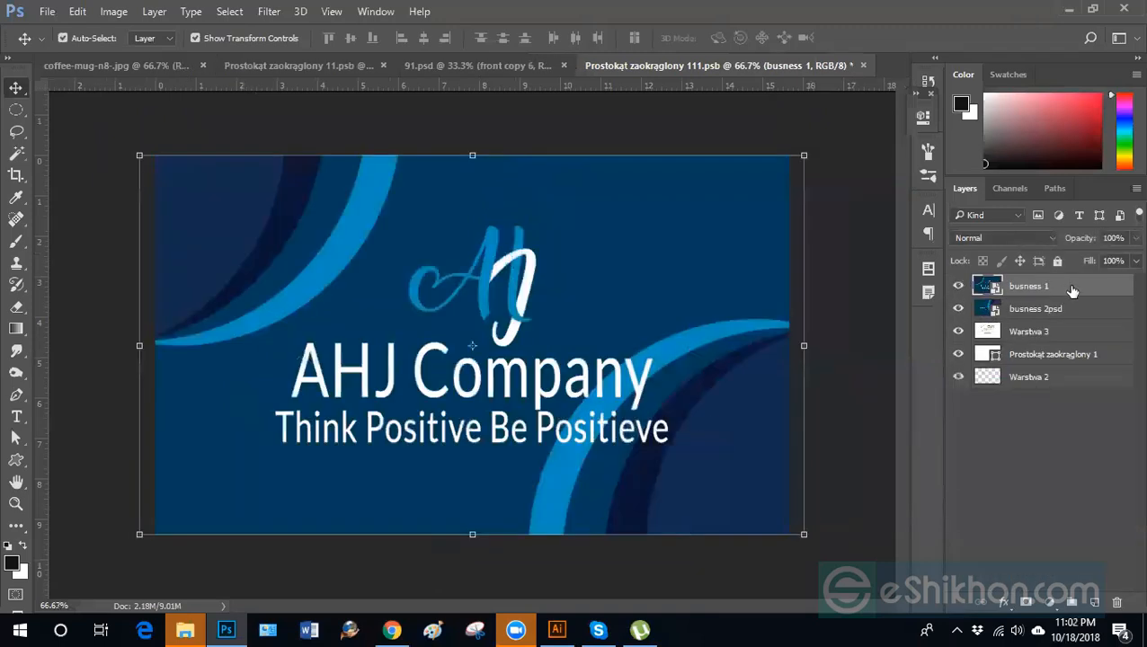
key(ctrl+s)
click(483, 65)
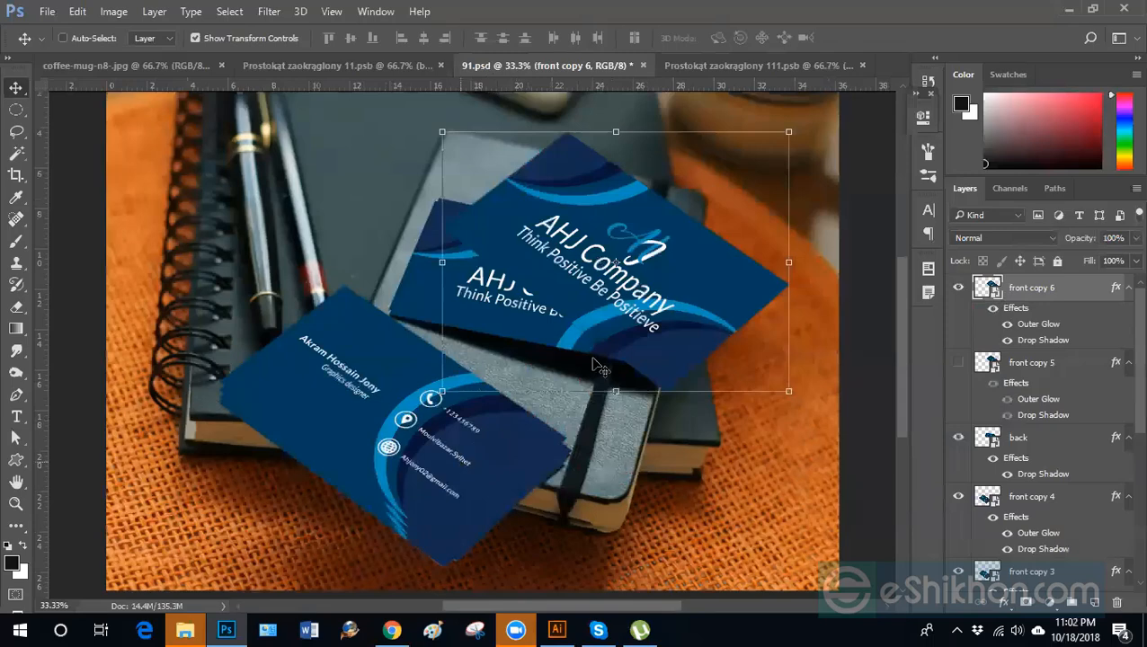
right_click(1068, 296)
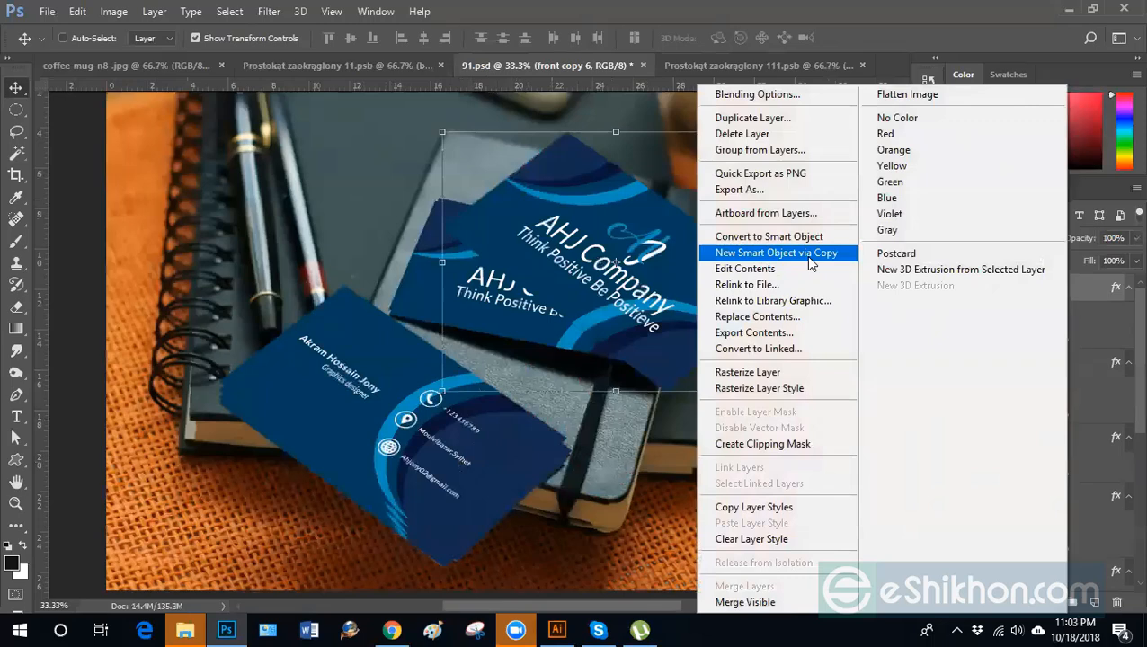
click(1098, 285)
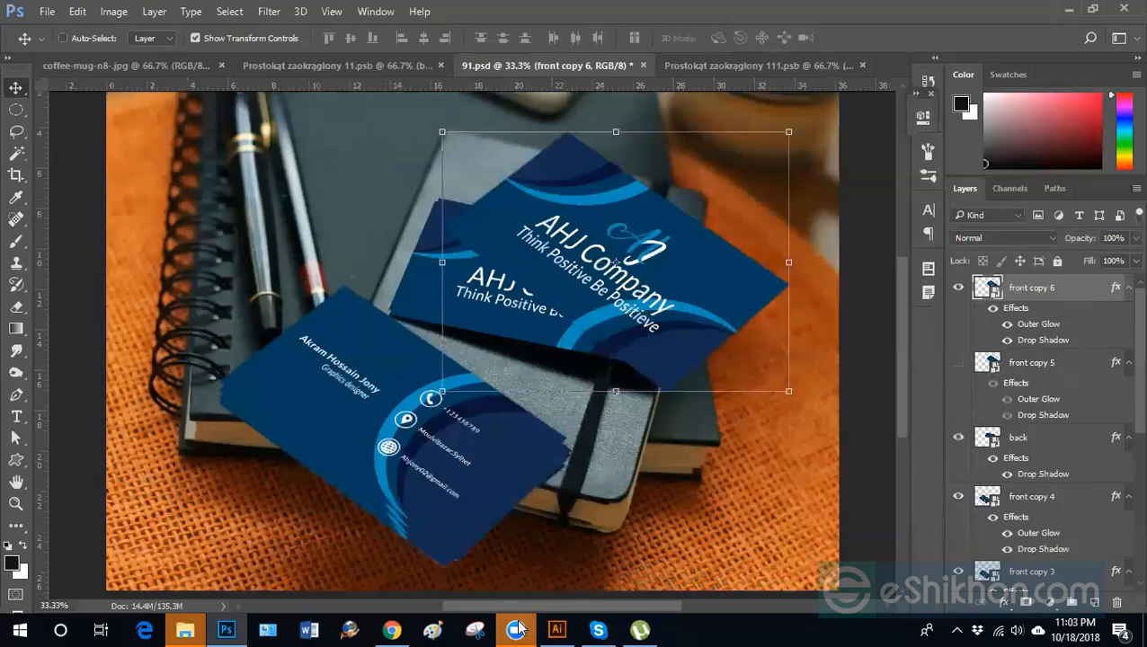
mouse_move(516, 628)
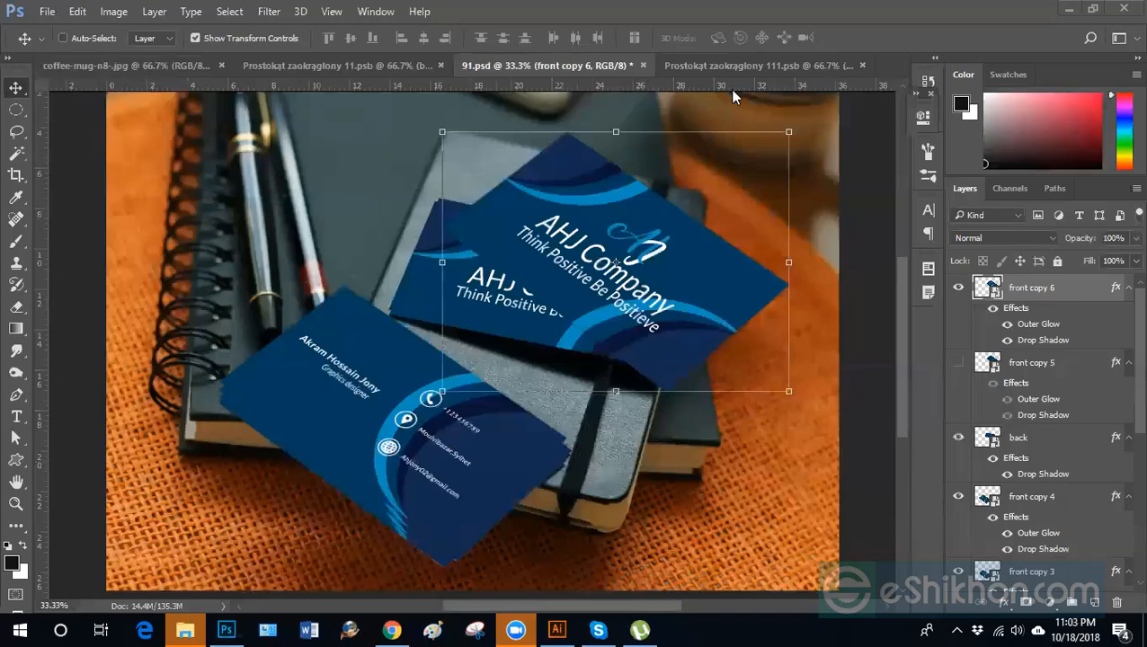
Close both card smart object files, Prostokąt zaokrąglony 111.psb and Prostokąt zaokrąglony 11.psb.
click(727, 65)
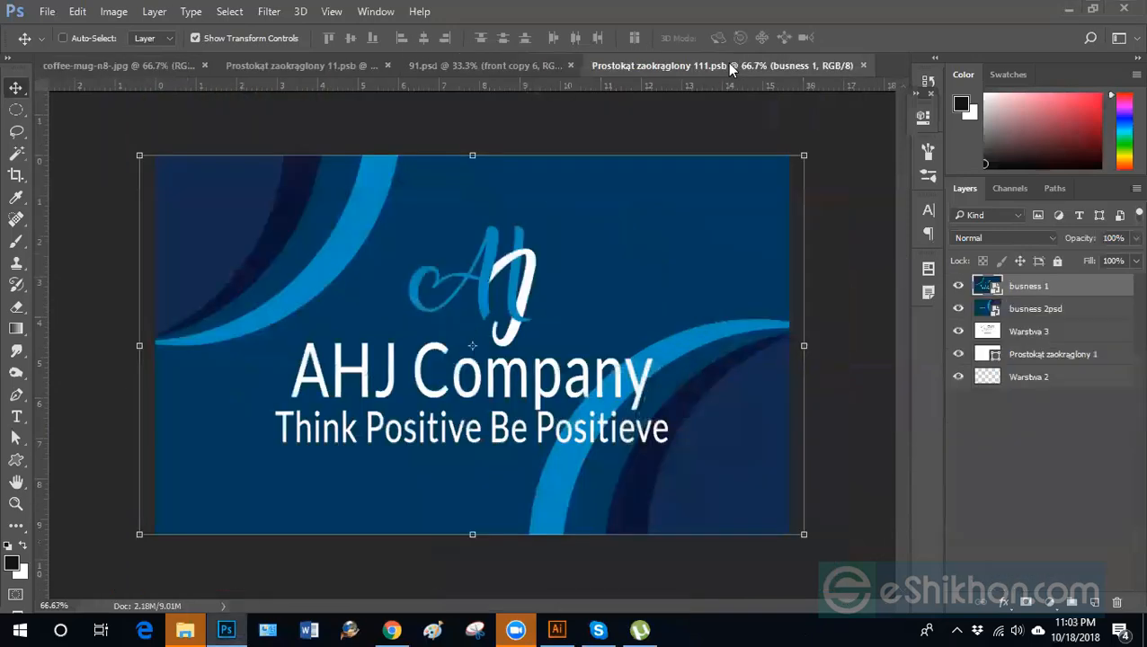
click(865, 66)
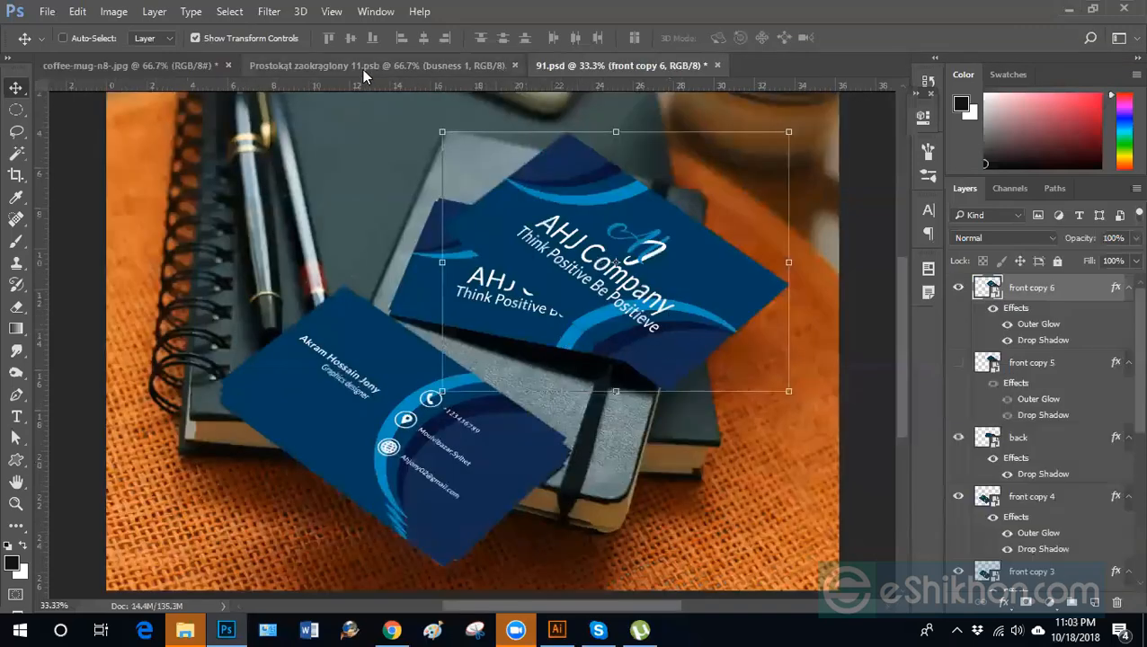
click(370, 65)
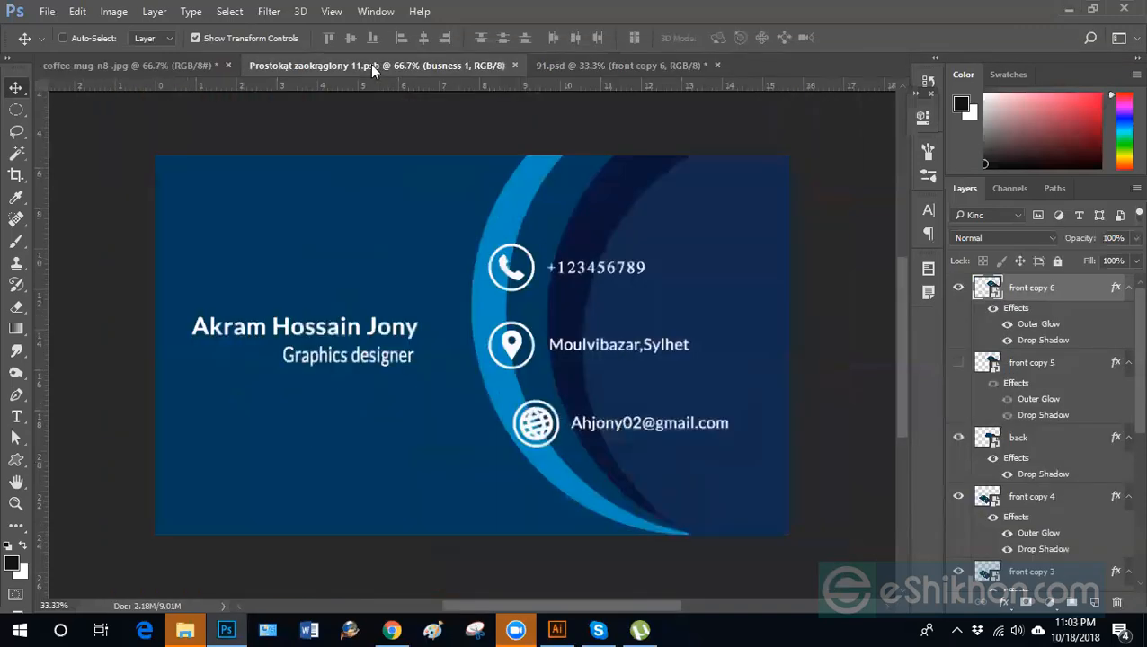
click(515, 65)
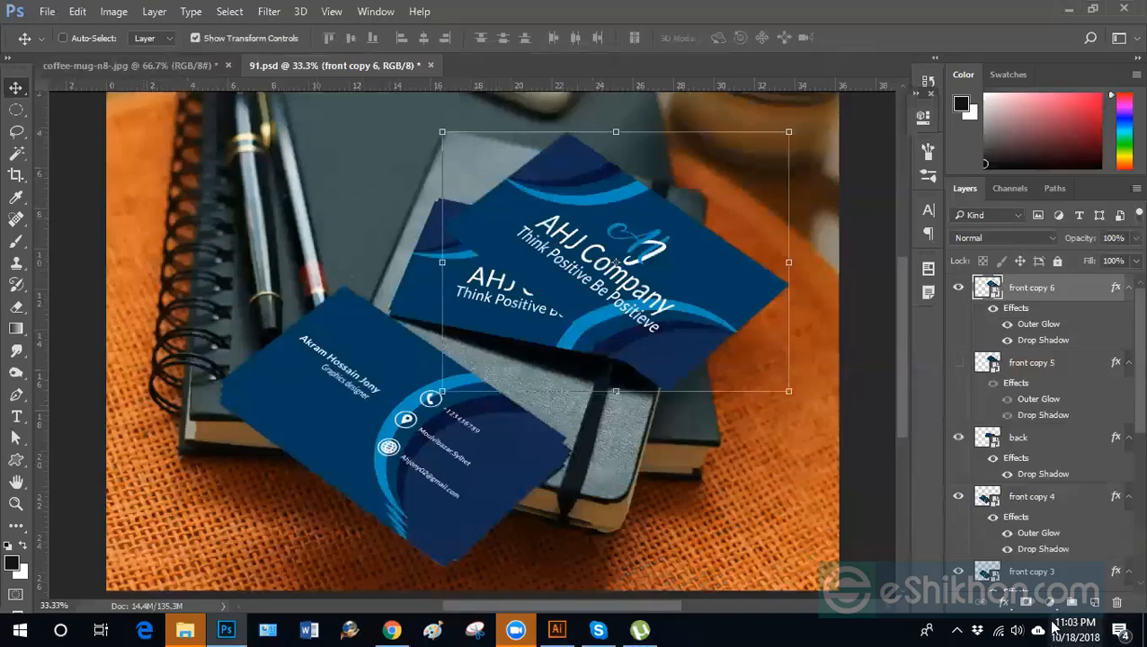
click(1018, 629)
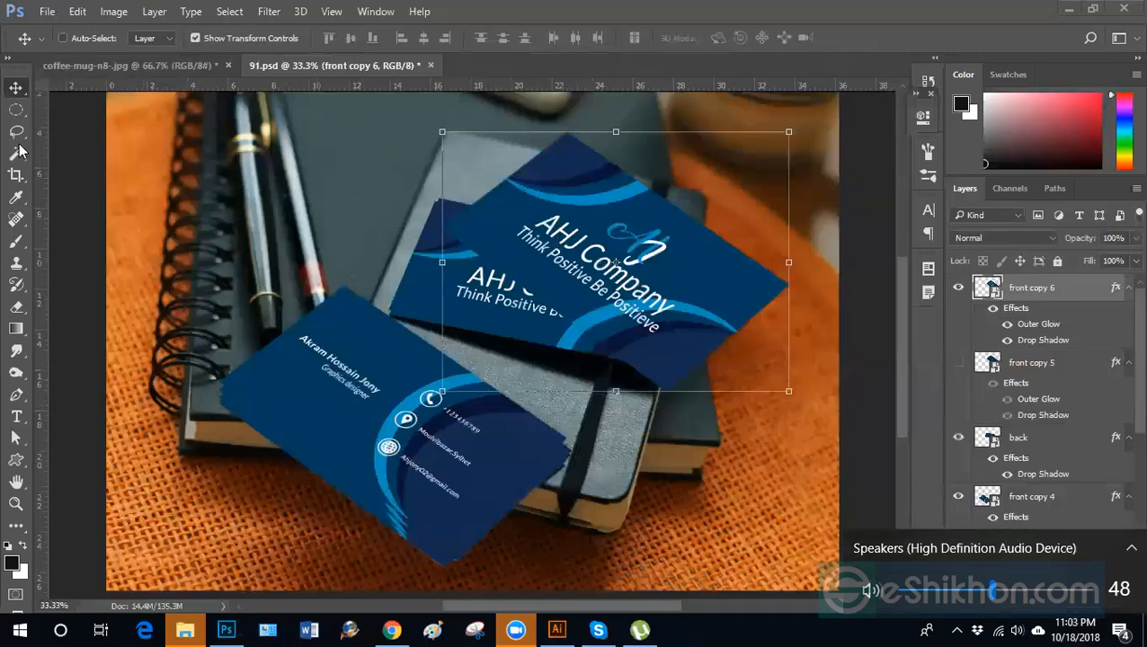
click(12, 114)
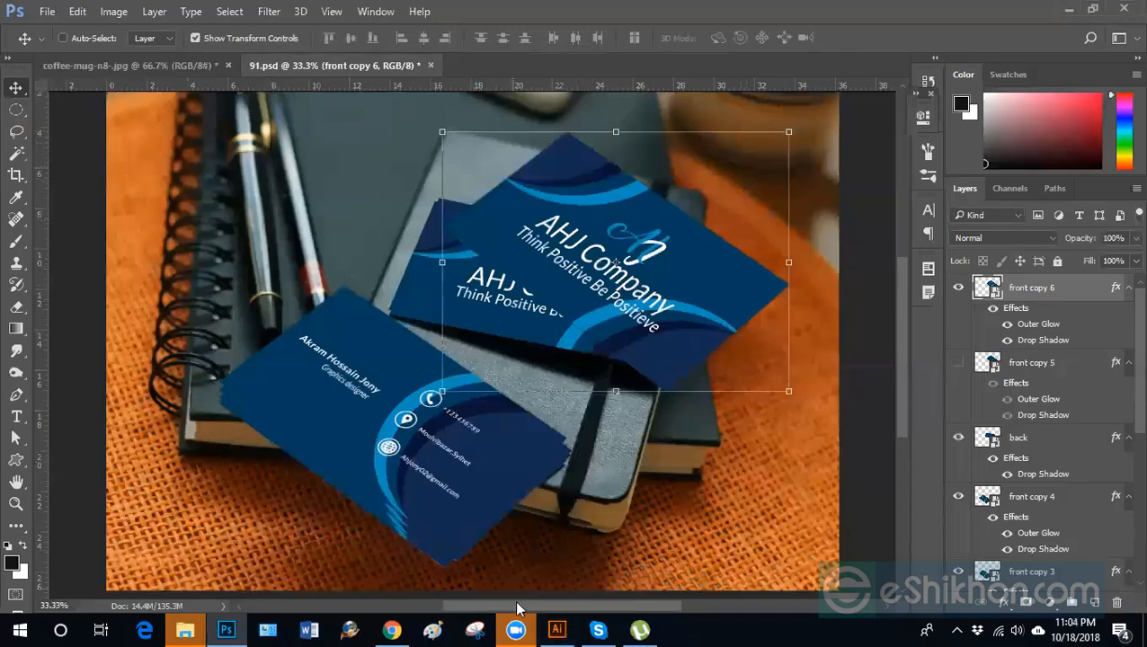
click(558, 630)
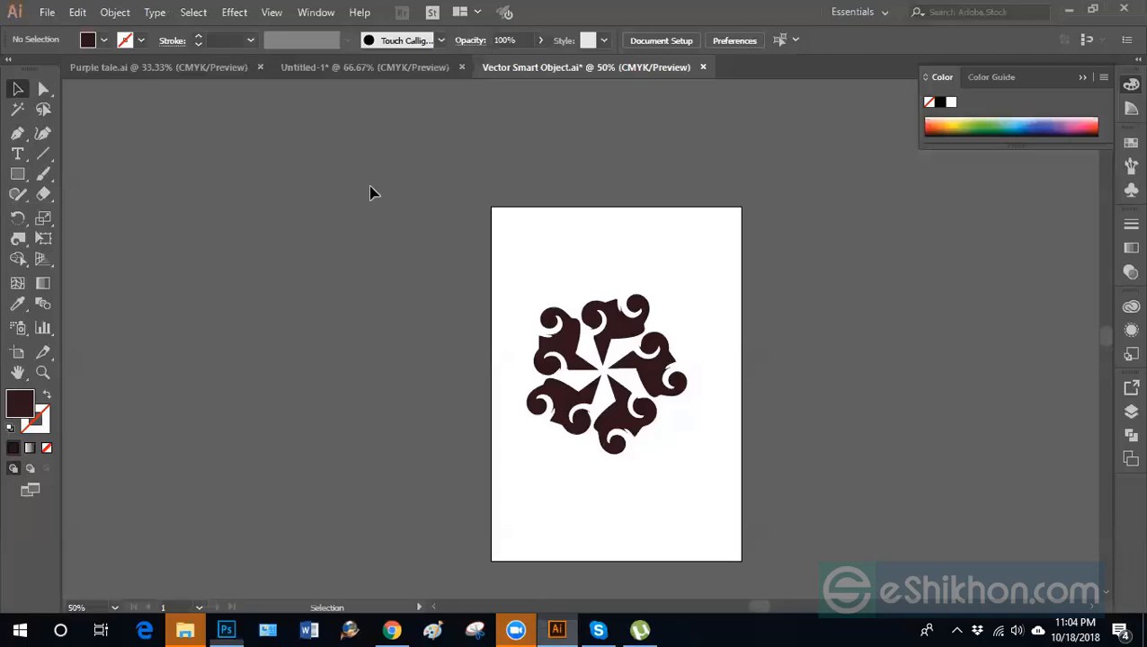
click(557, 629)
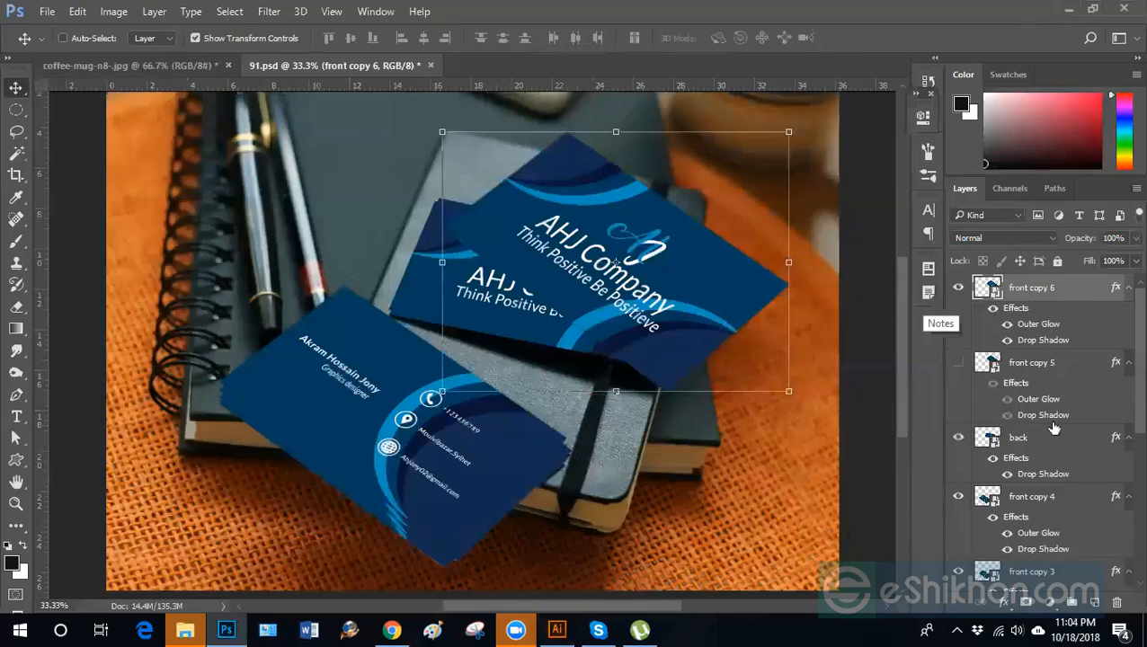
scroll(1054, 428, down, 5)
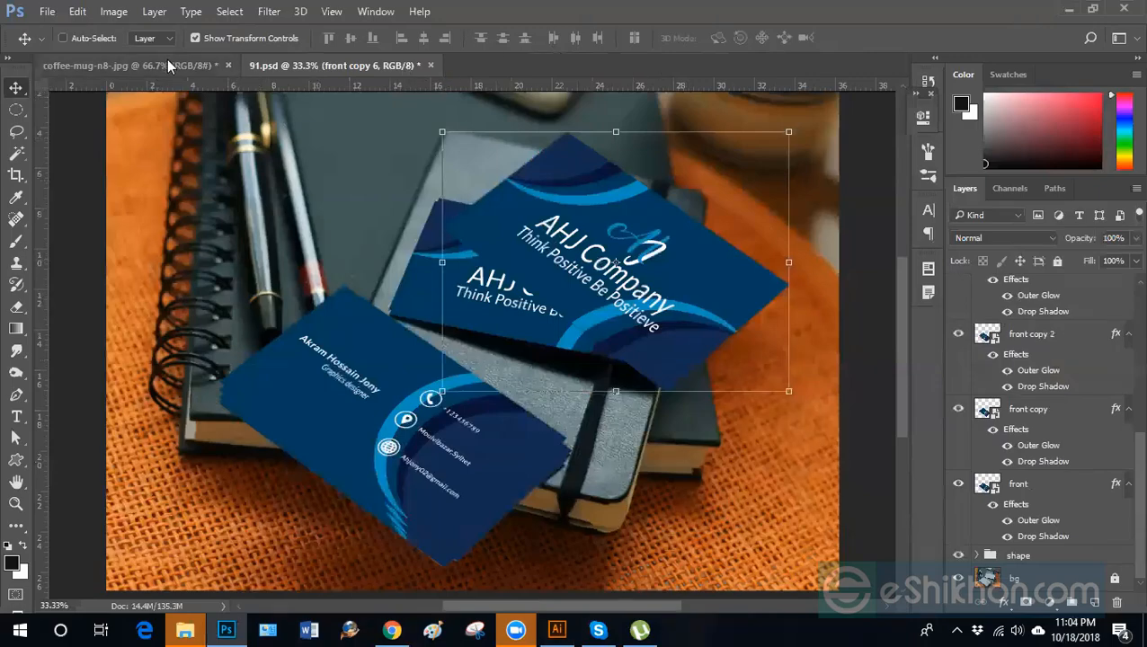
Bring the swirl artwork from Illustrator's Vector Smart Object.ai into 91.psd as a smart object, and delete it again.
click(557, 630)
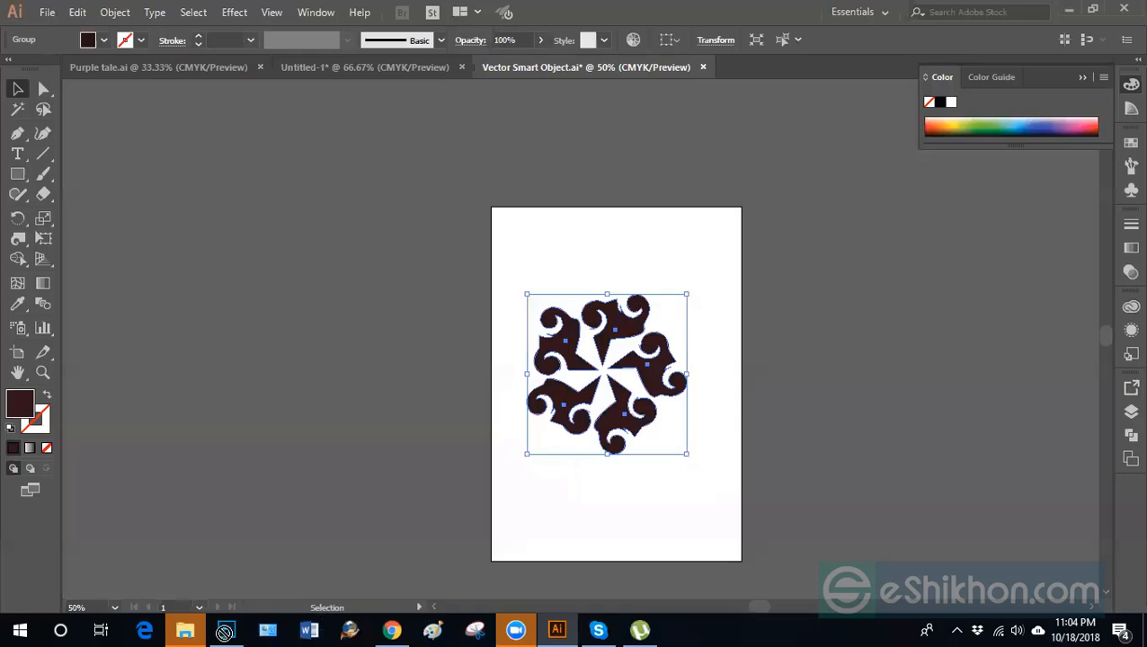
click(225, 629)
key(ctrl+v)
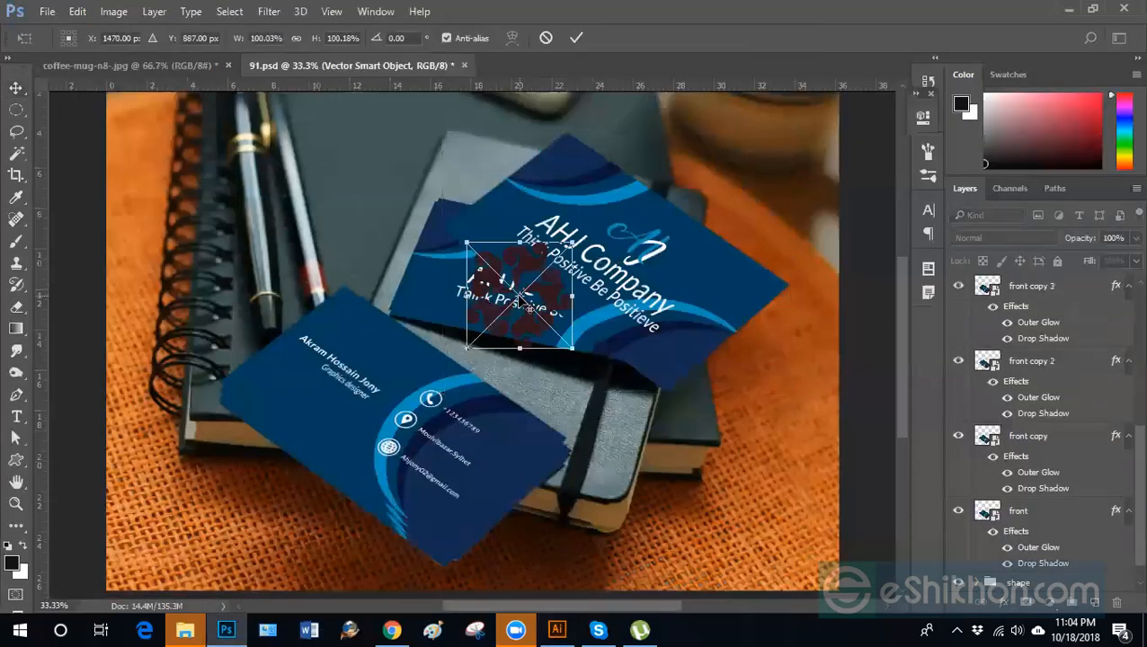
key(Return)
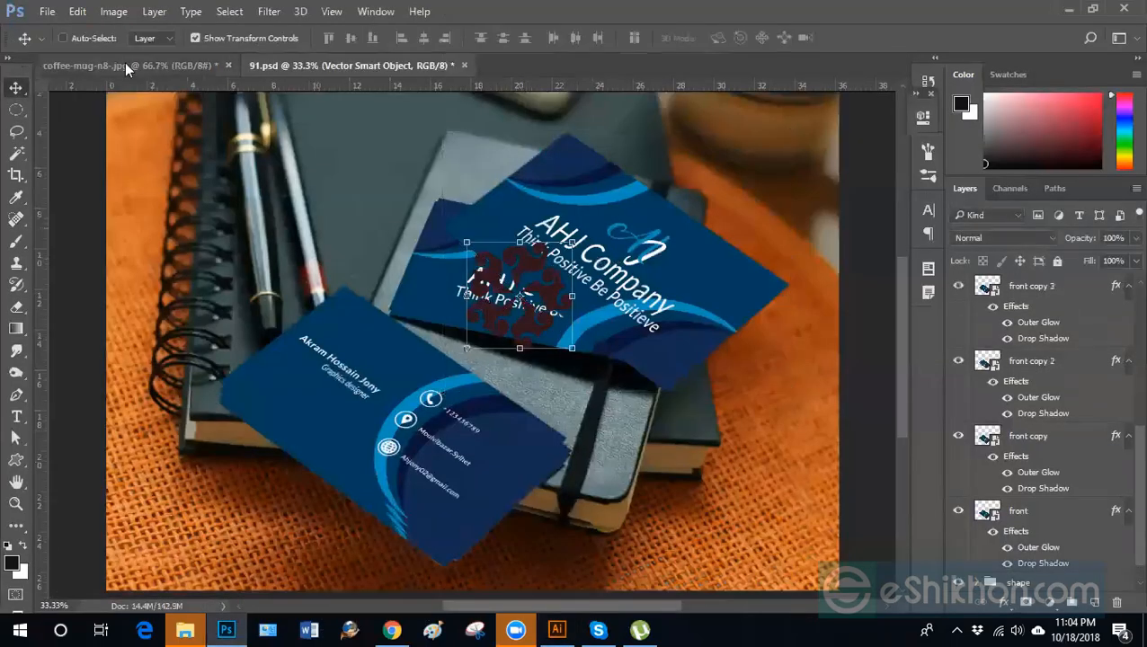
click(133, 71)
click(402, 70)
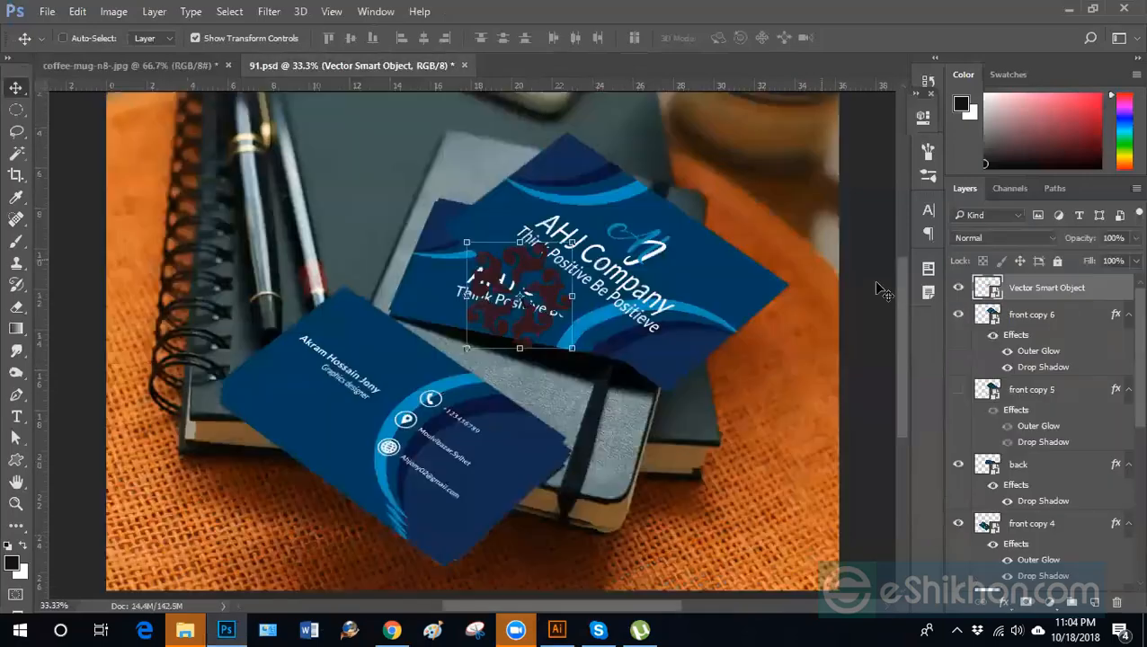
key(Delete)
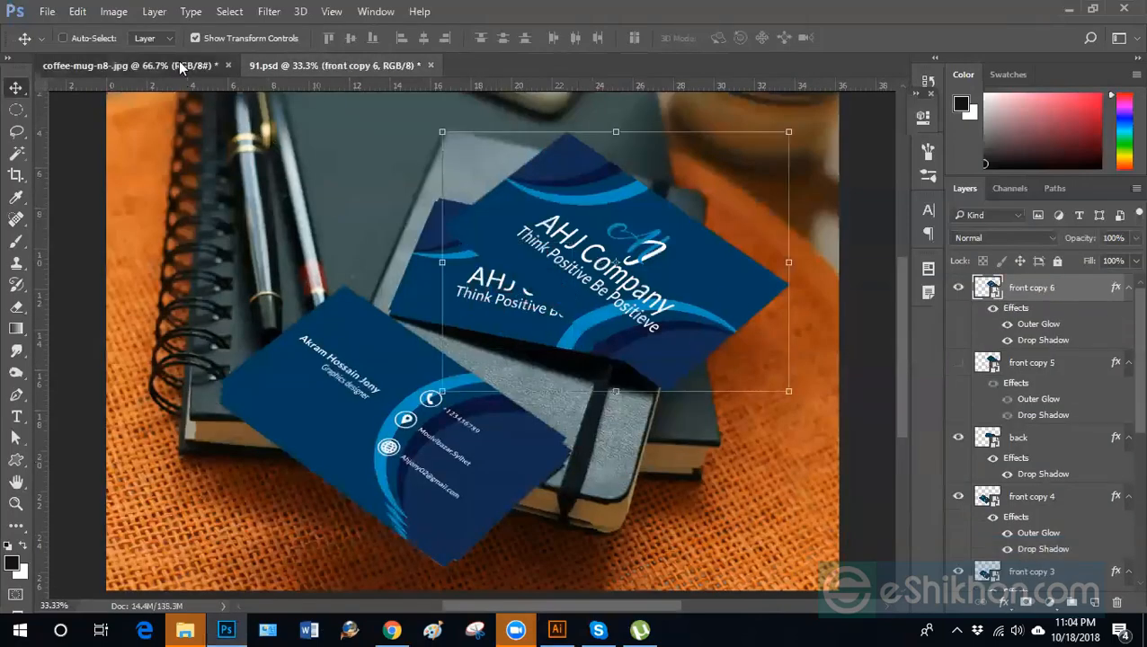
Place Illustrator's swirl artwork in the coffee mug file as a vector smart object, scaled to about 64% and positioned below the Mug text.
click(180, 65)
click(557, 629)
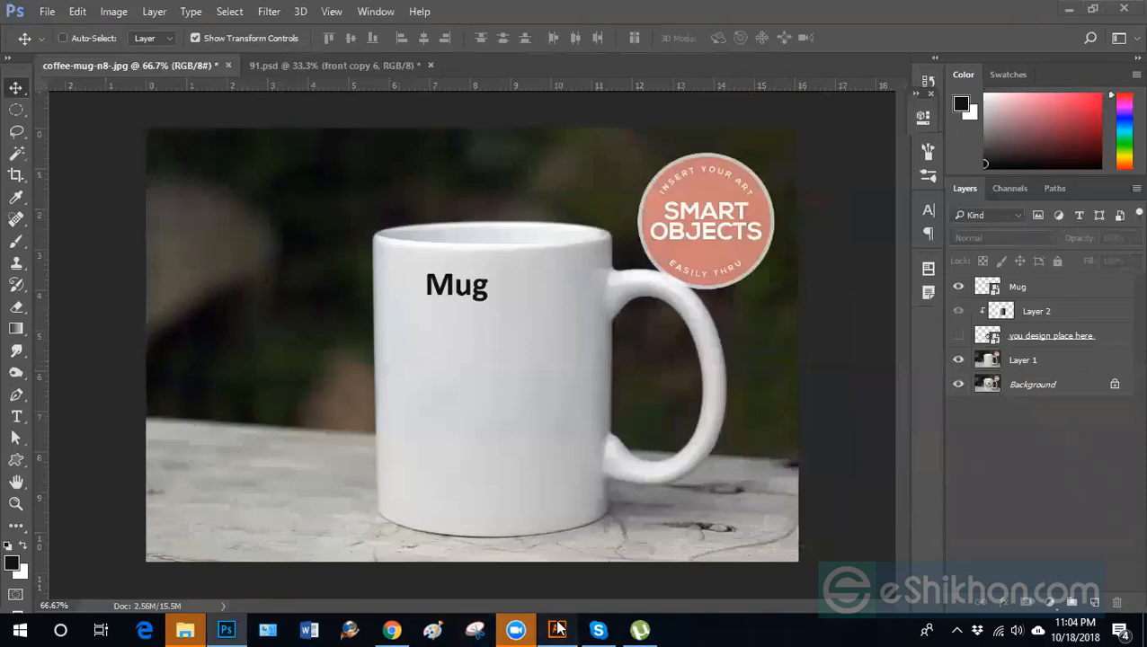
drag(602, 340, 472, 397)
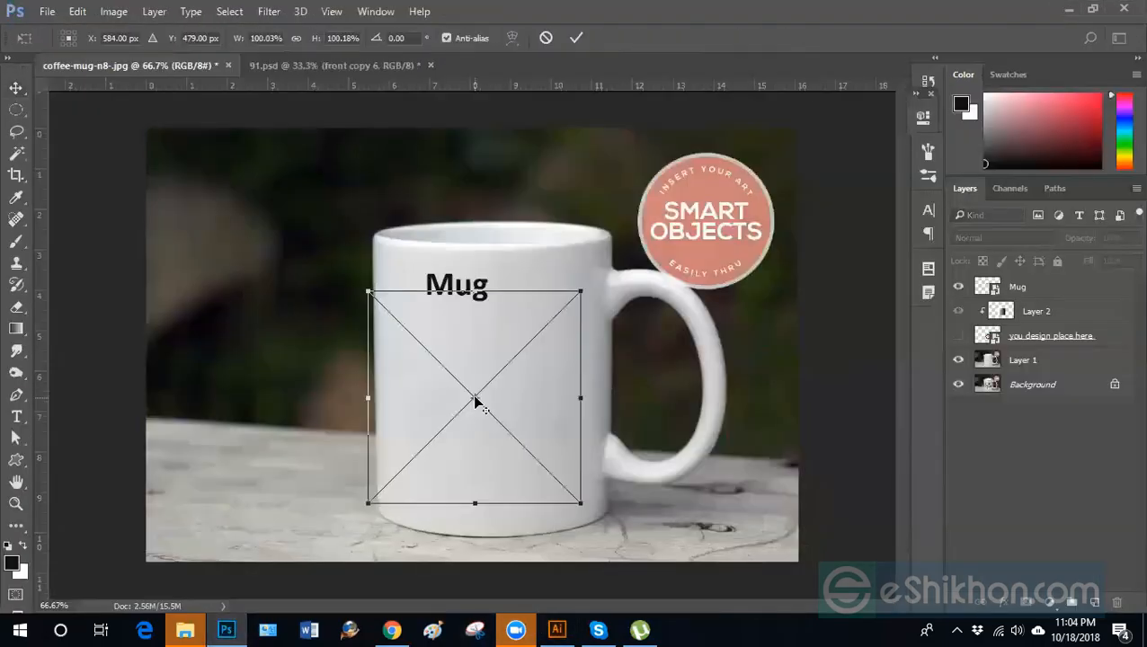
drag(493, 449, 524, 462)
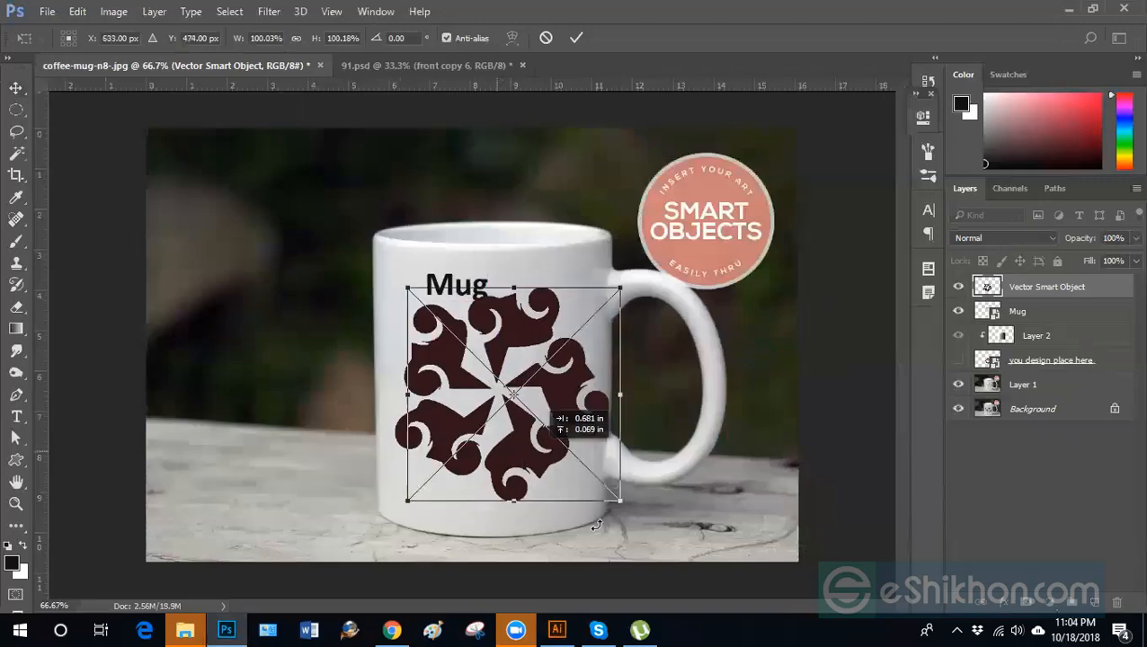
drag(607, 517, 568, 476)
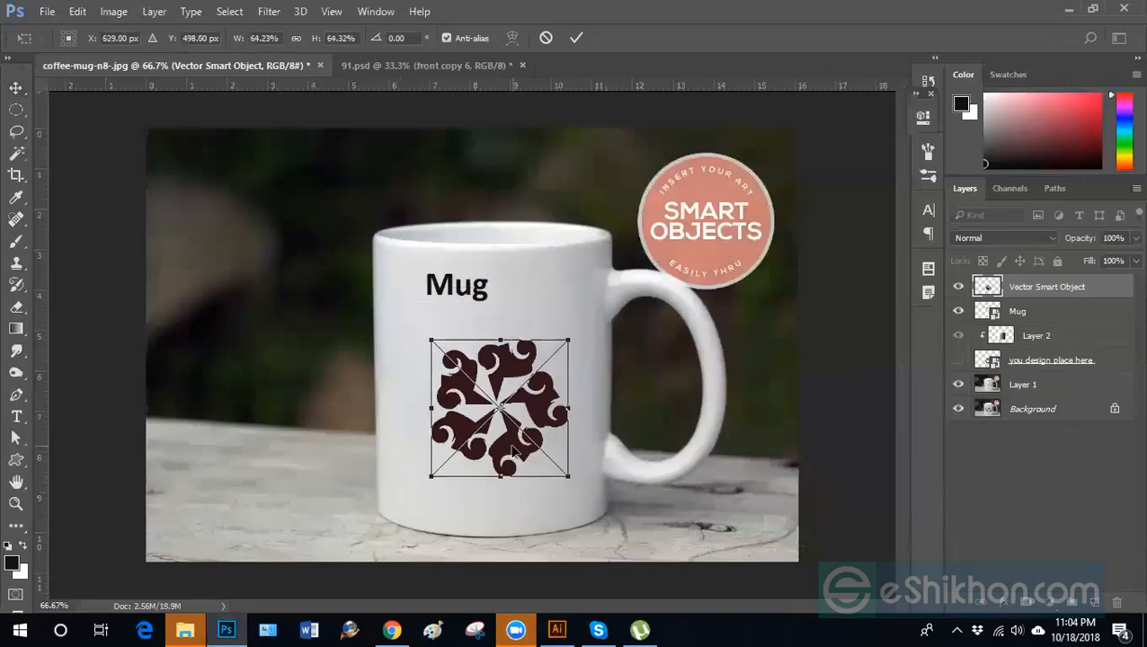
drag(515, 450, 512, 443)
key(Return)
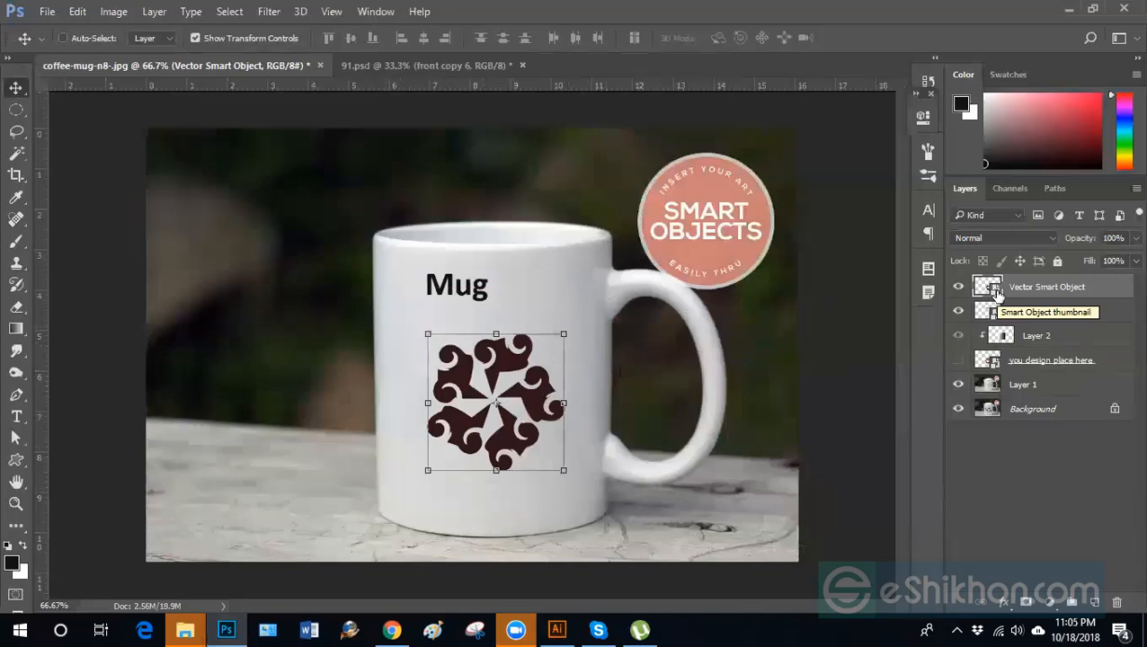
Open the Vector Smart Object's swirl contents in Illustrator, and return to the mug file in Photoshop.
double_click(989, 288)
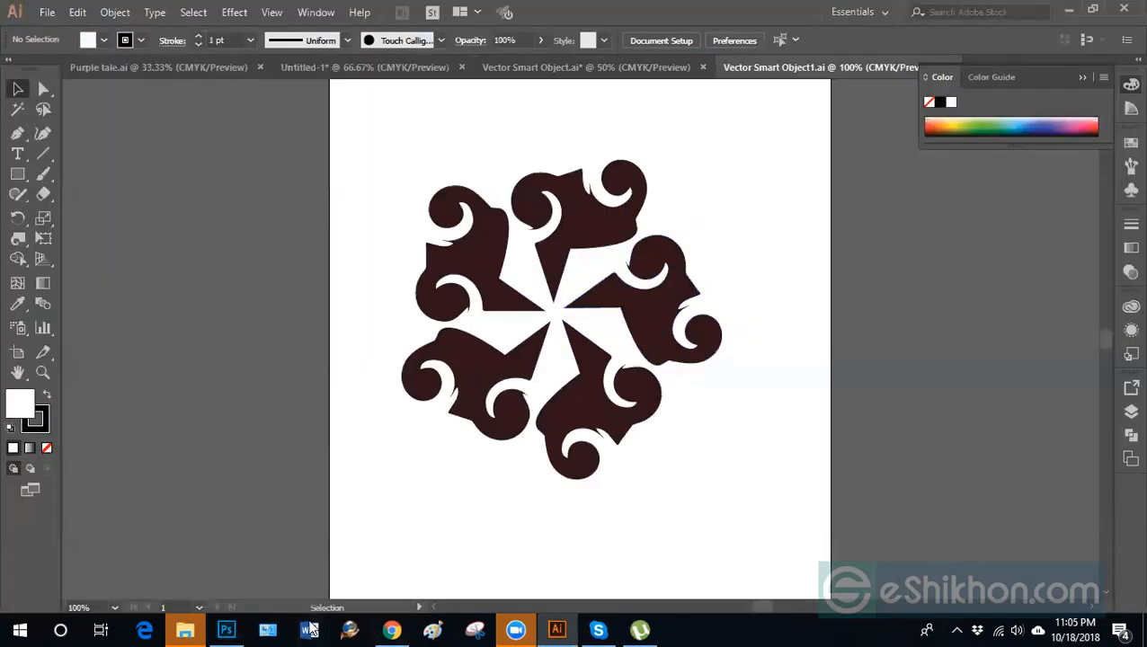
click(226, 629)
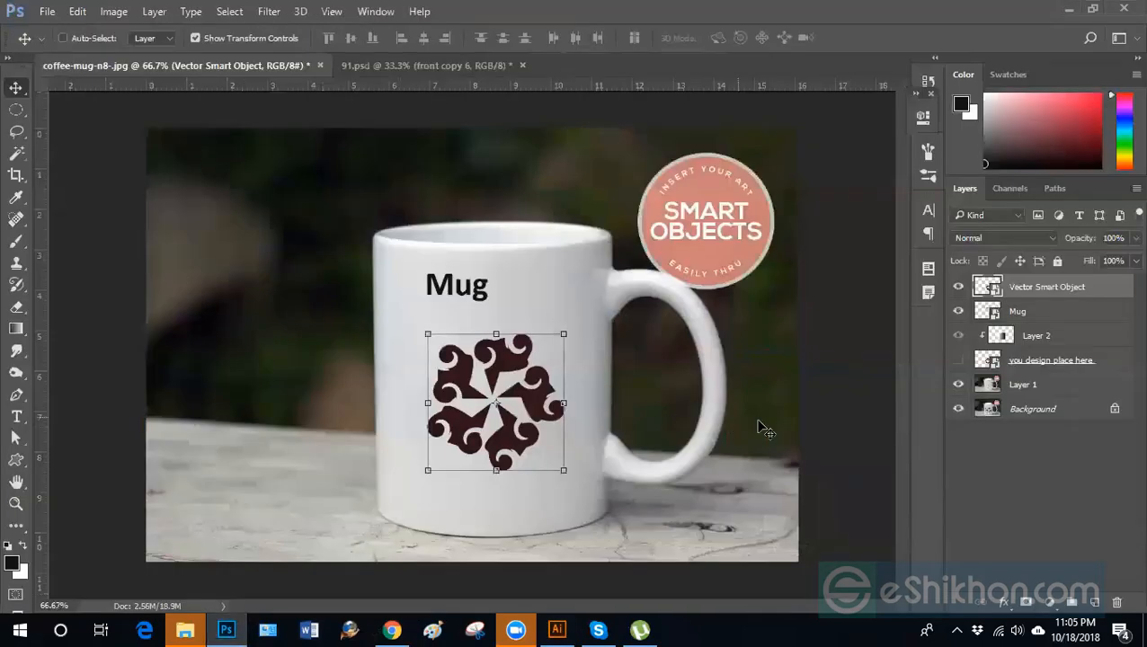
click(1025, 502)
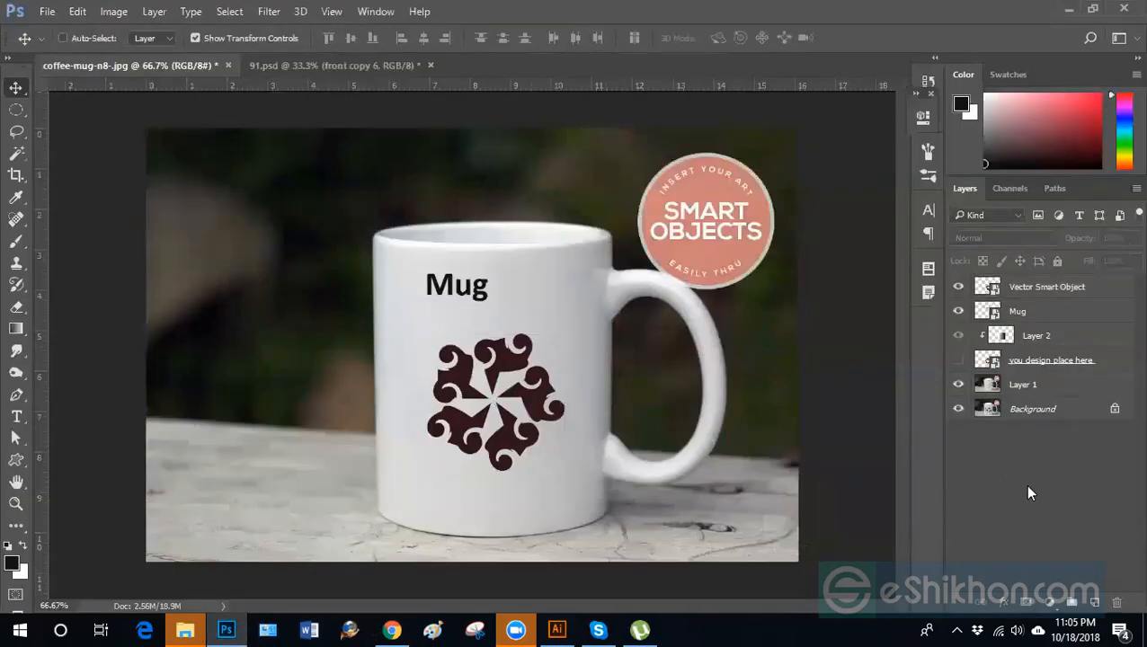
Convert the Vector Smart Object layer to a Photoshop smart object, and open its contents for a check before closing them.
click(1039, 289)
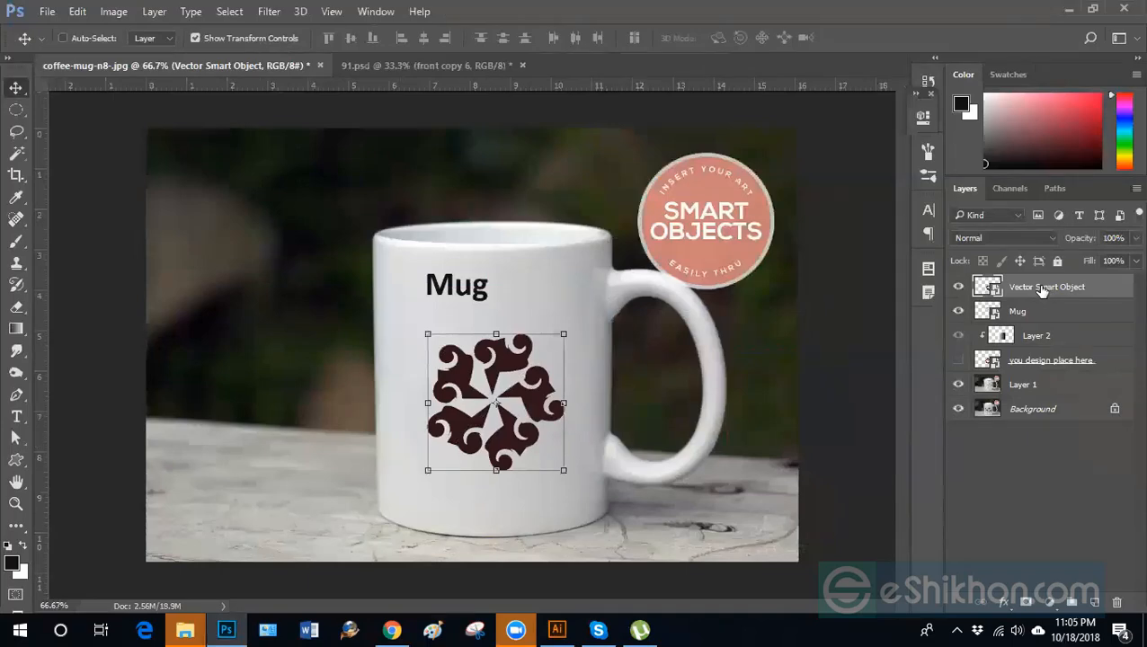
right_click(1025, 288)
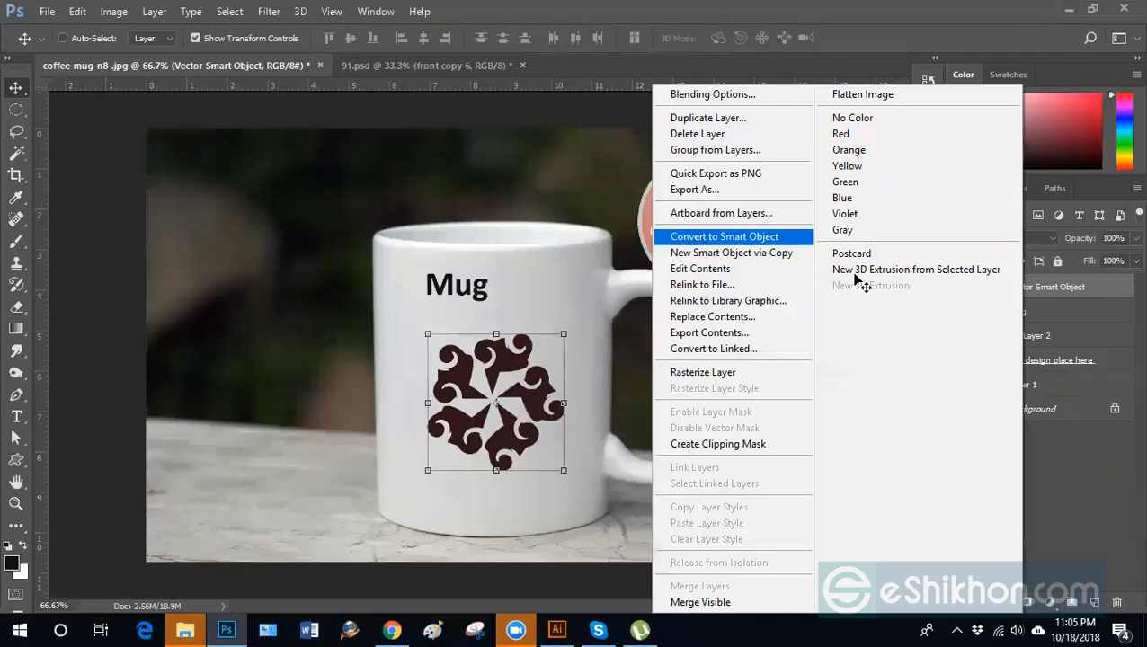
click(1015, 300)
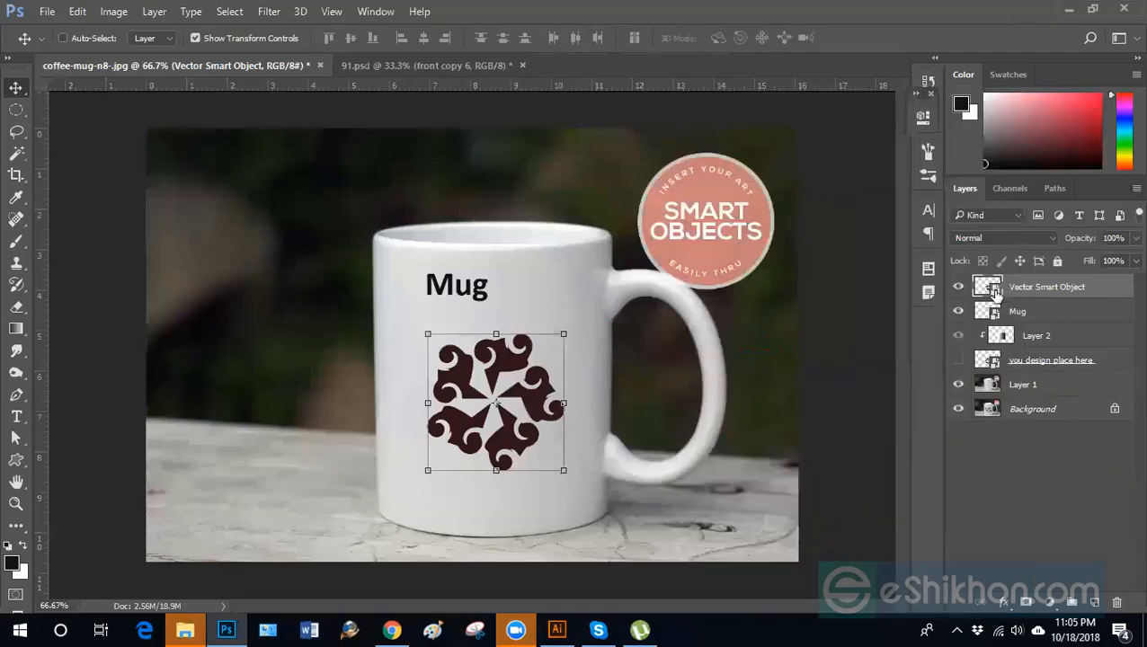
double_click(987, 289)
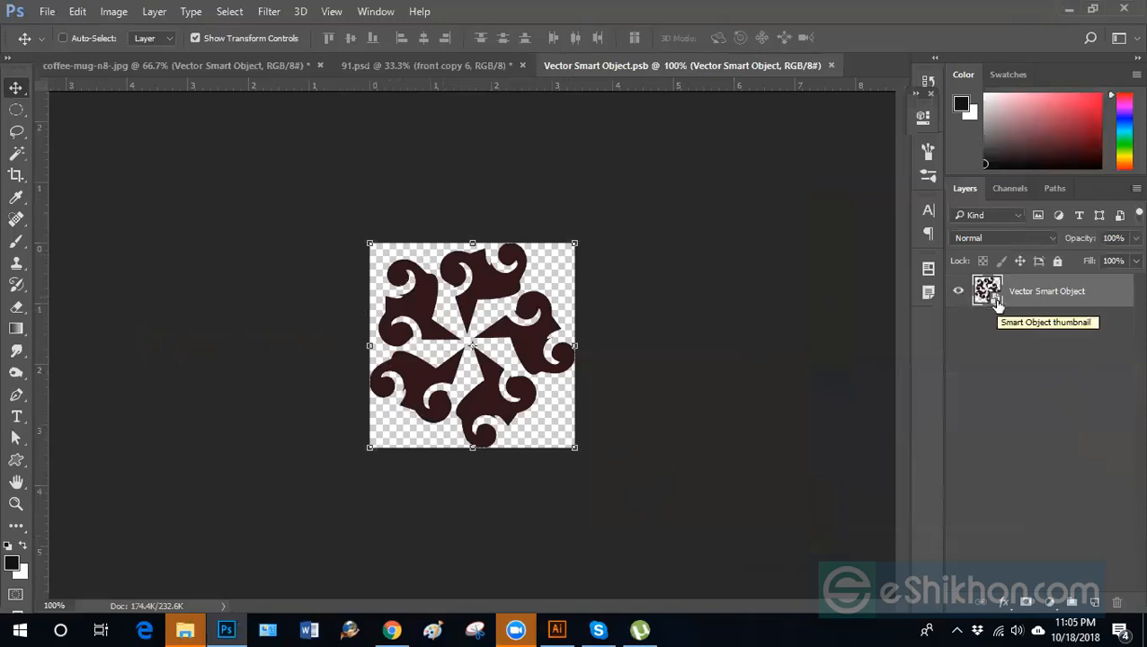
click(831, 65)
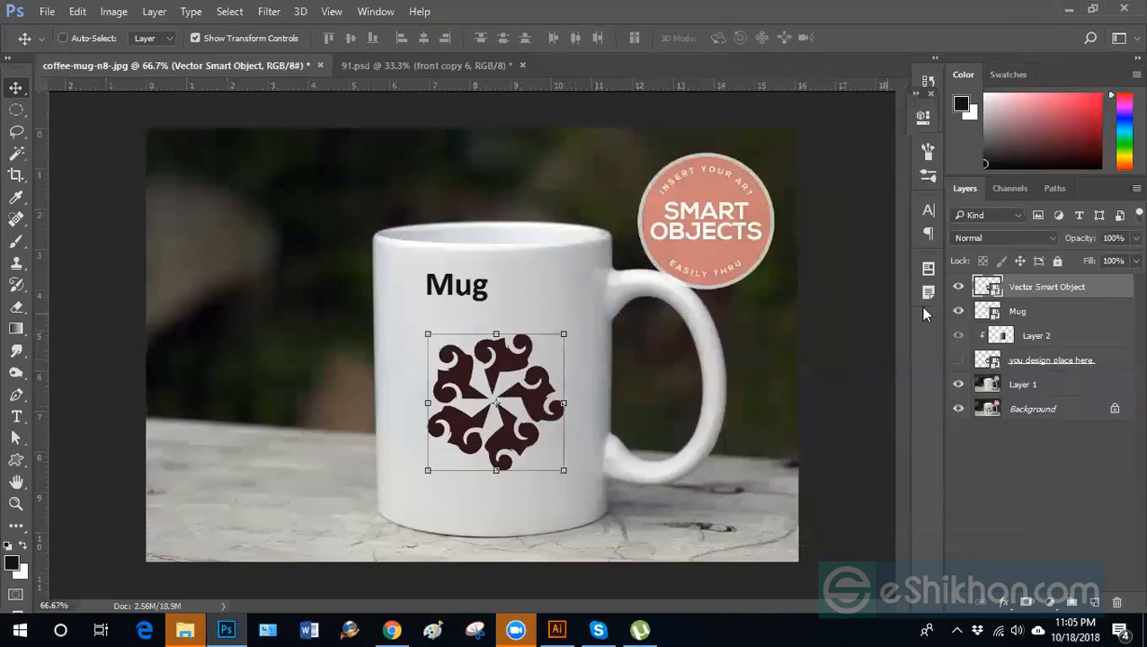
Hide the swirl layer inside the Vector Smart Object's contents and add a new empty layer above it.
double_click(996, 295)
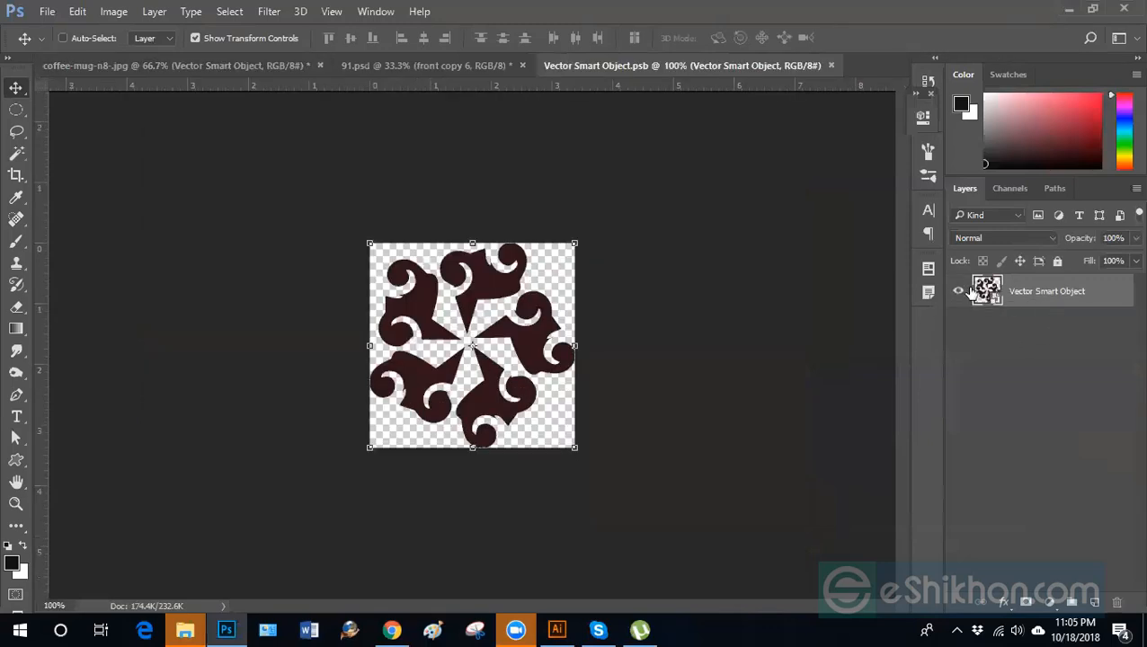
click(958, 295)
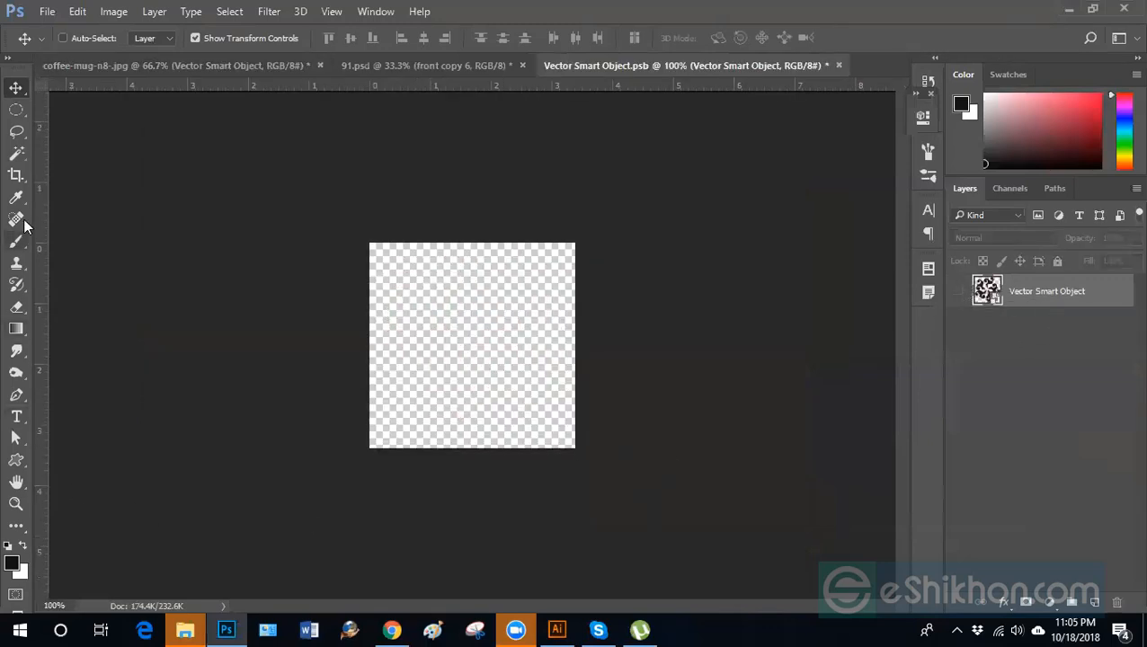
click(16, 109)
drag(465, 330, 532, 406)
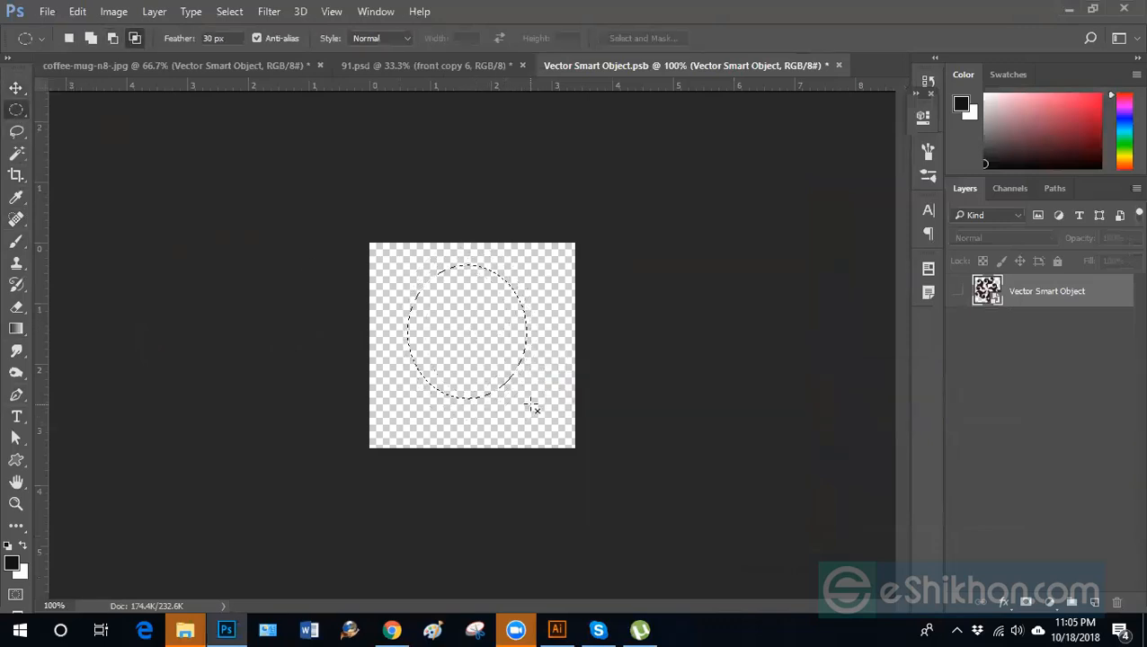
click(1094, 602)
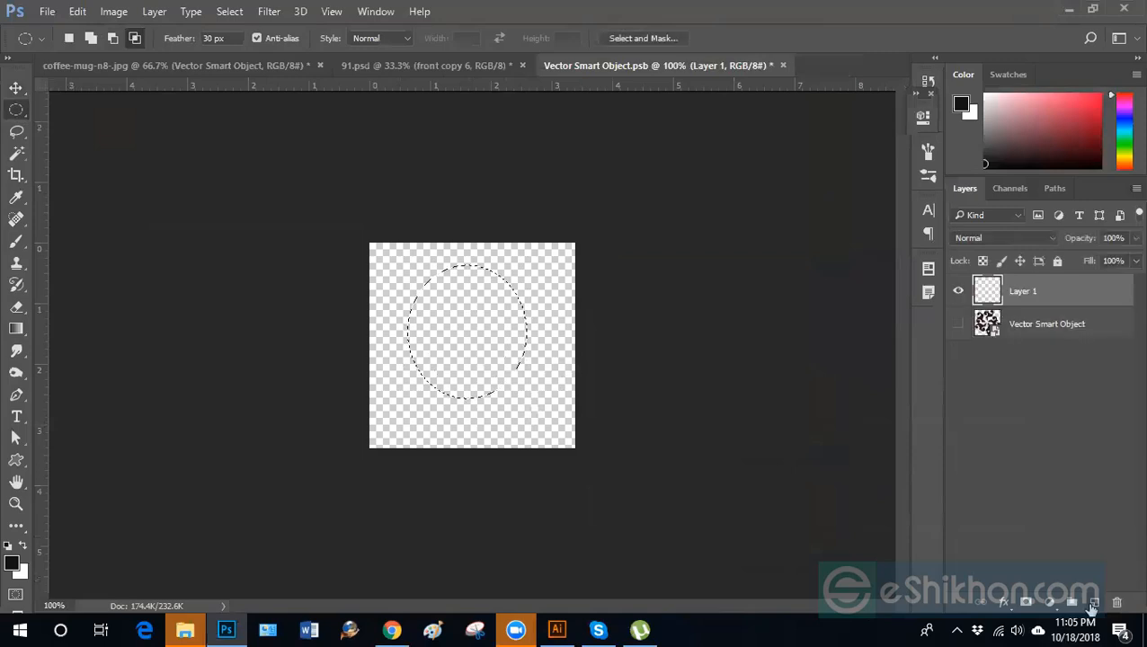
Set the Elliptical Marquee feather to 0 px and fill a fresh oval selection in the canvas middle with black on the new layer.
key(alt+BackSpace)
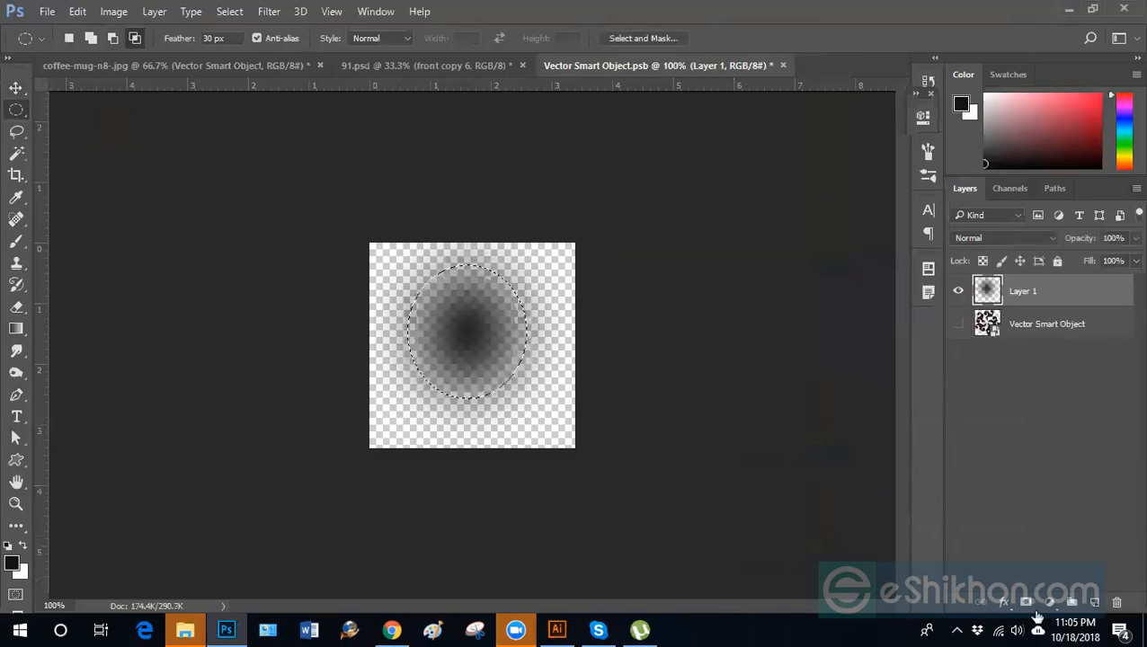
key(ctrl+z)
click(181, 38)
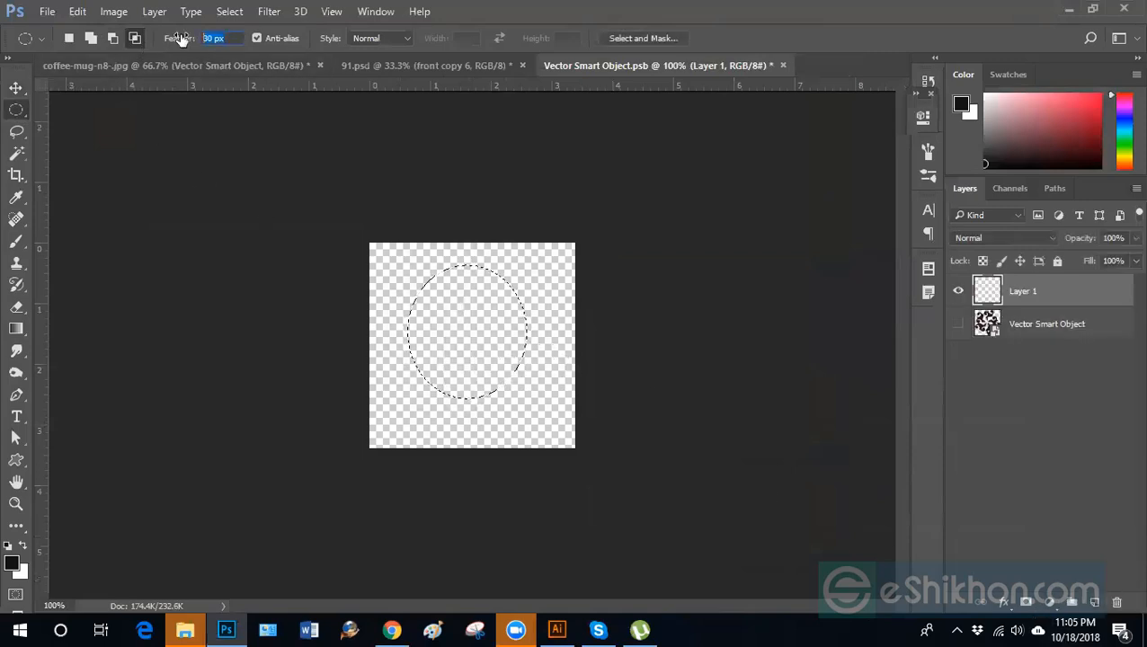
text(0)
key(Return)
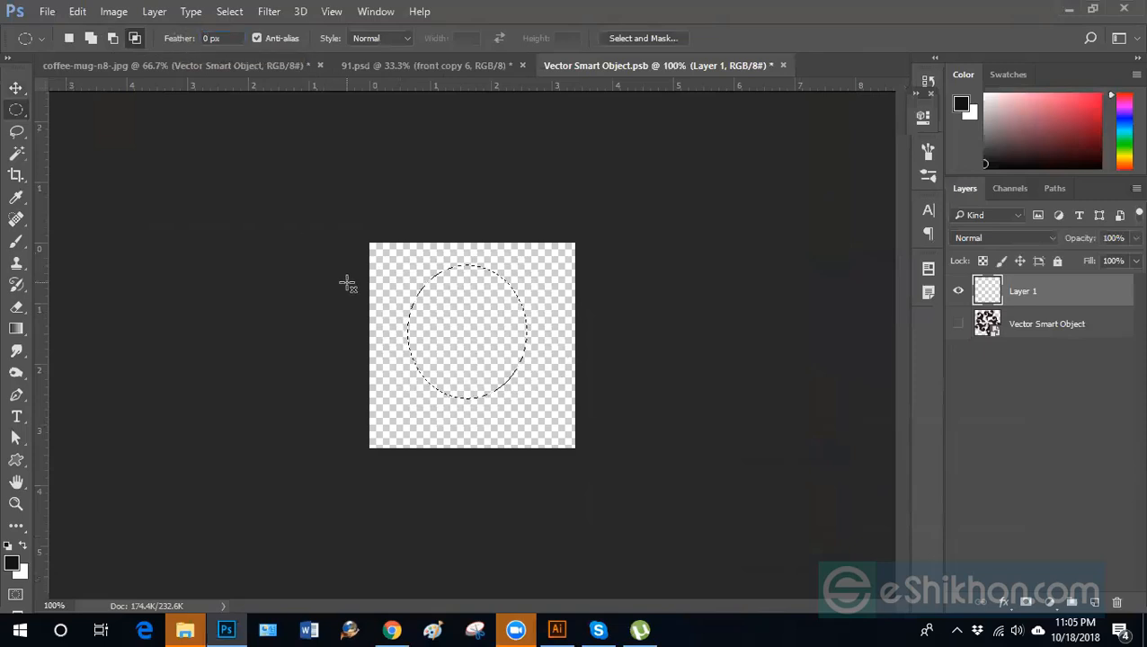
key(ctrl+d)
drag(471, 337, 531, 413)
key(alt+BackSpace)
key(ctrl+d)
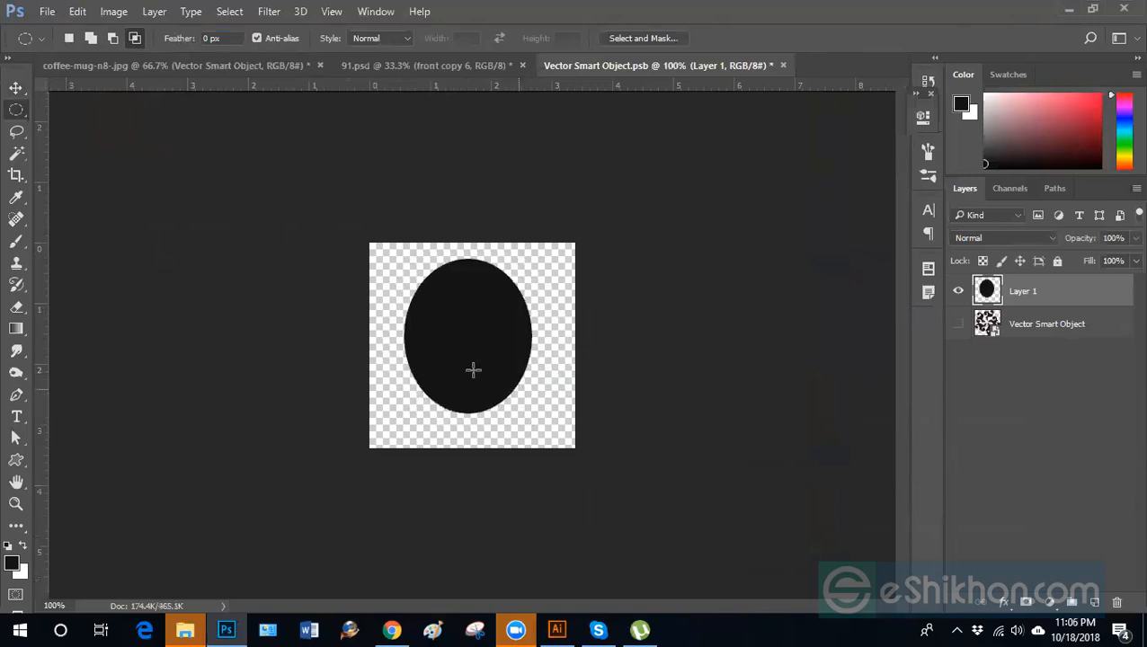
Save and close Vector Smart Object.psb to update the mug design, and activate the Move tool.
click(783, 66)
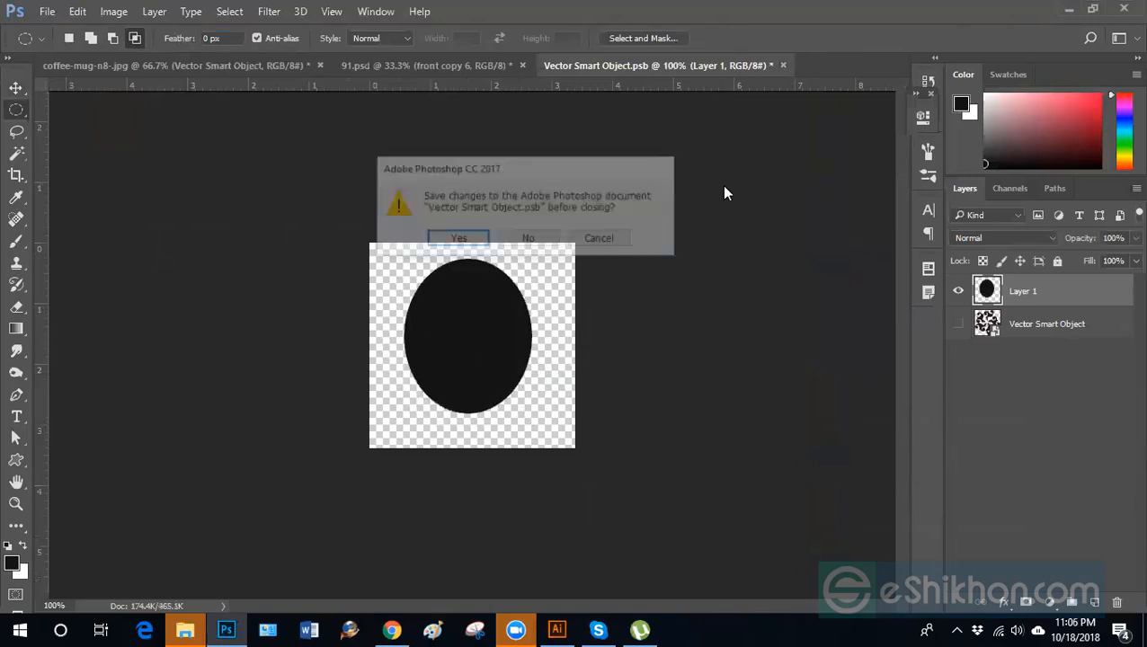
click(455, 237)
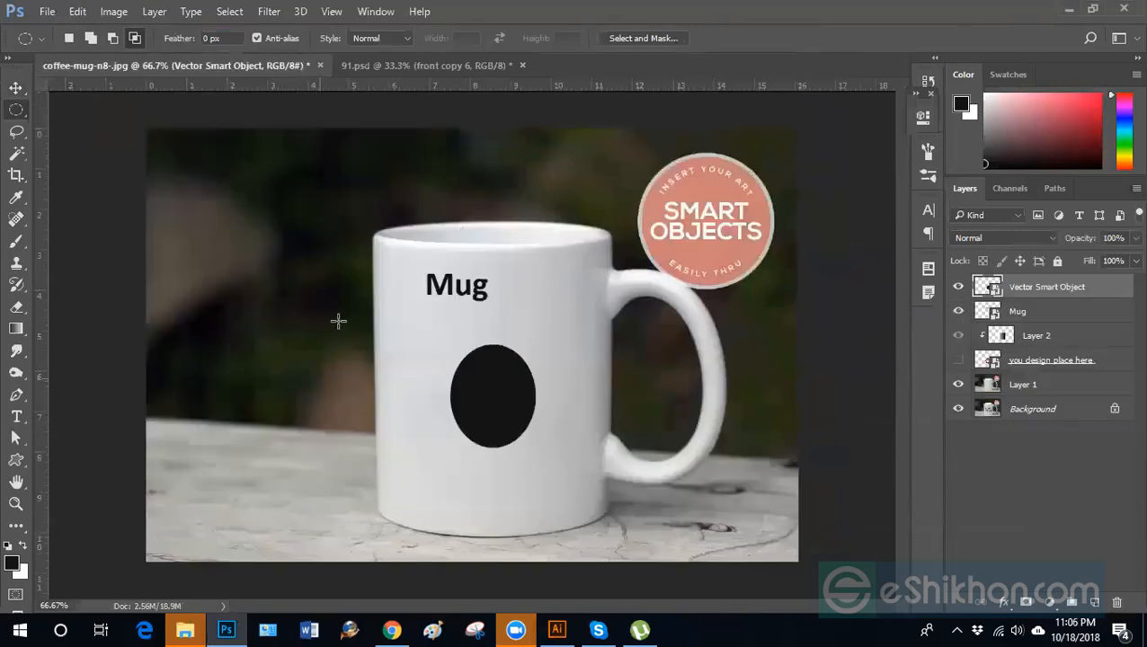
click(17, 87)
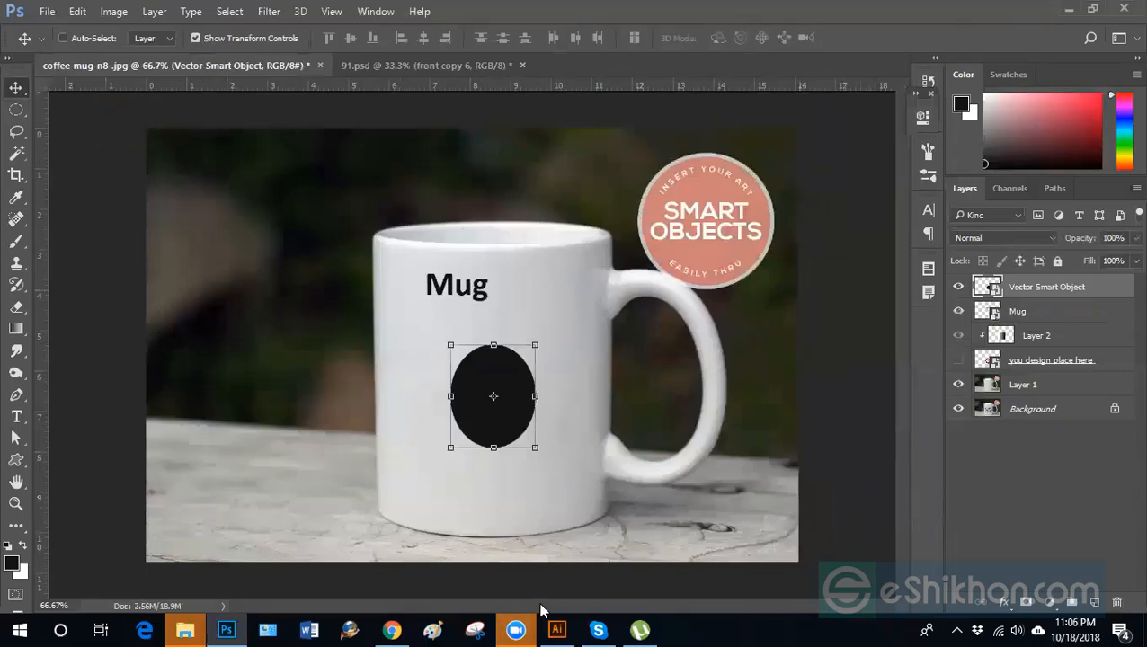
Switch to Chrome and preview Mug Mock-up vol.3 in the Mug mockup image results.
mouse_move(562, 628)
click(392, 631)
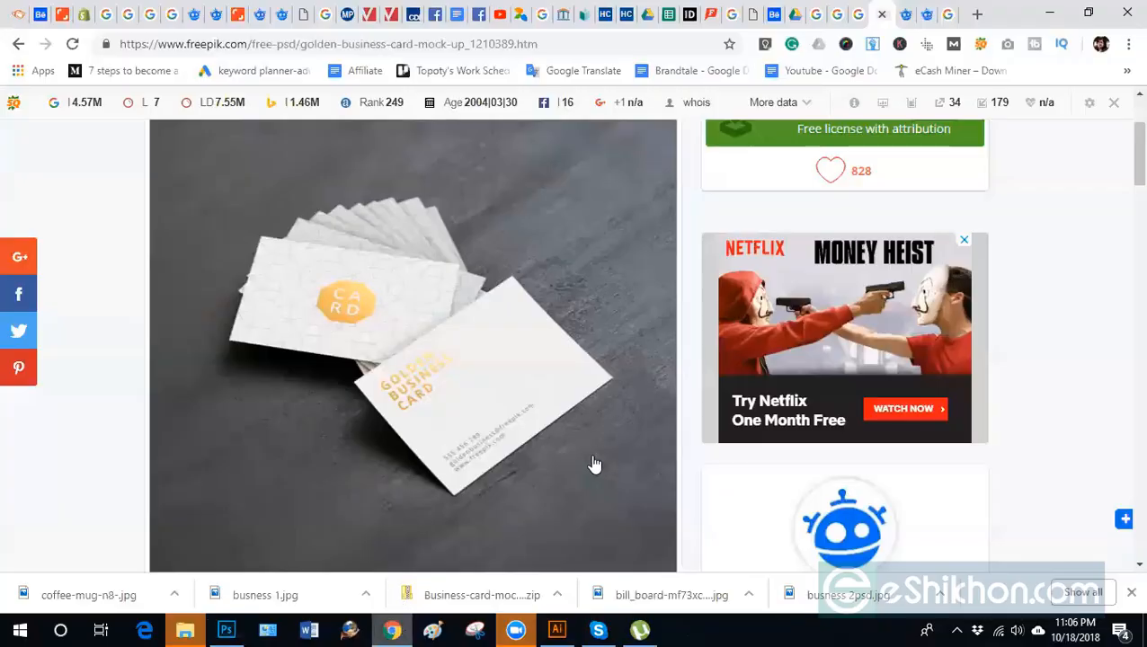
scroll(660, 325, up, 3)
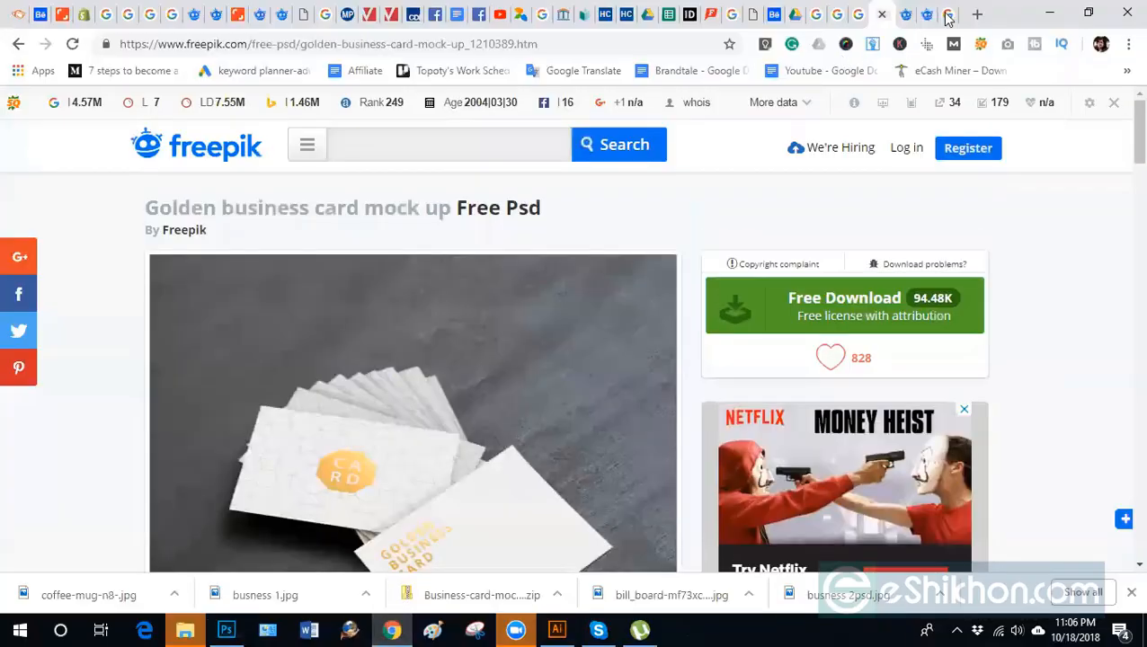
click(947, 15)
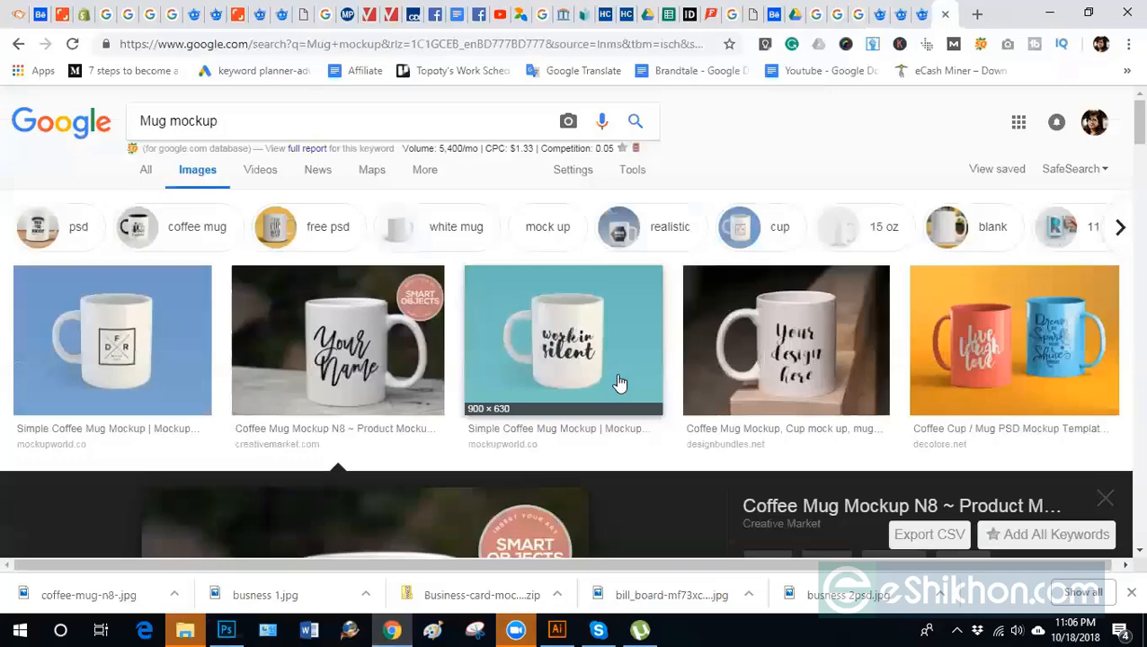
scroll(248, 461, down, 5)
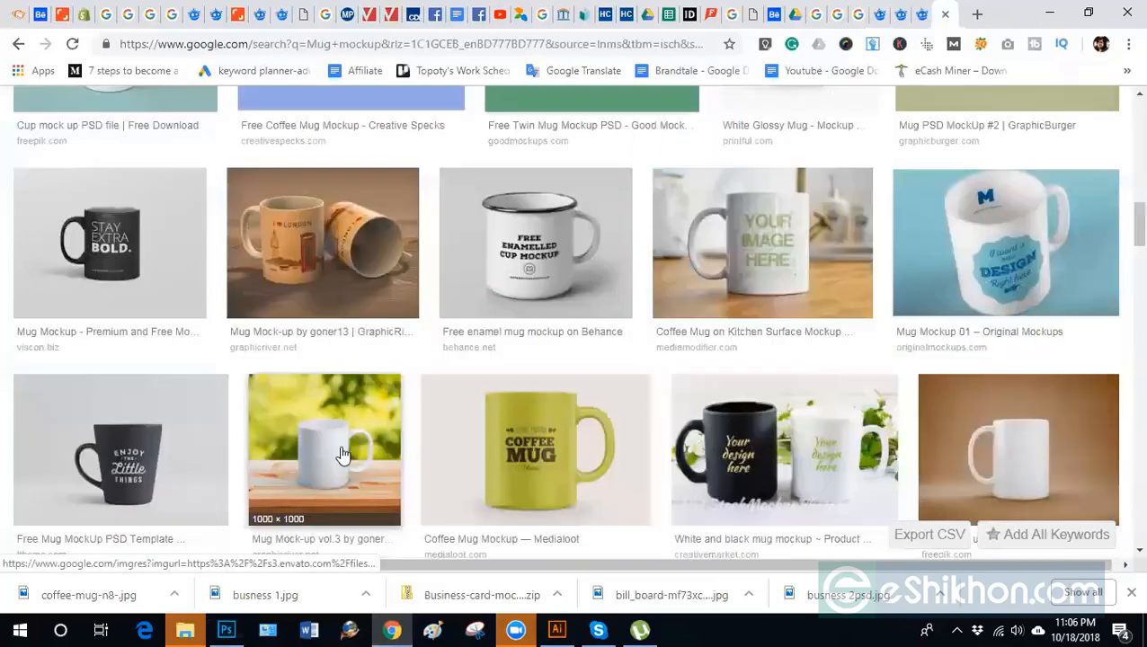
click(392, 401)
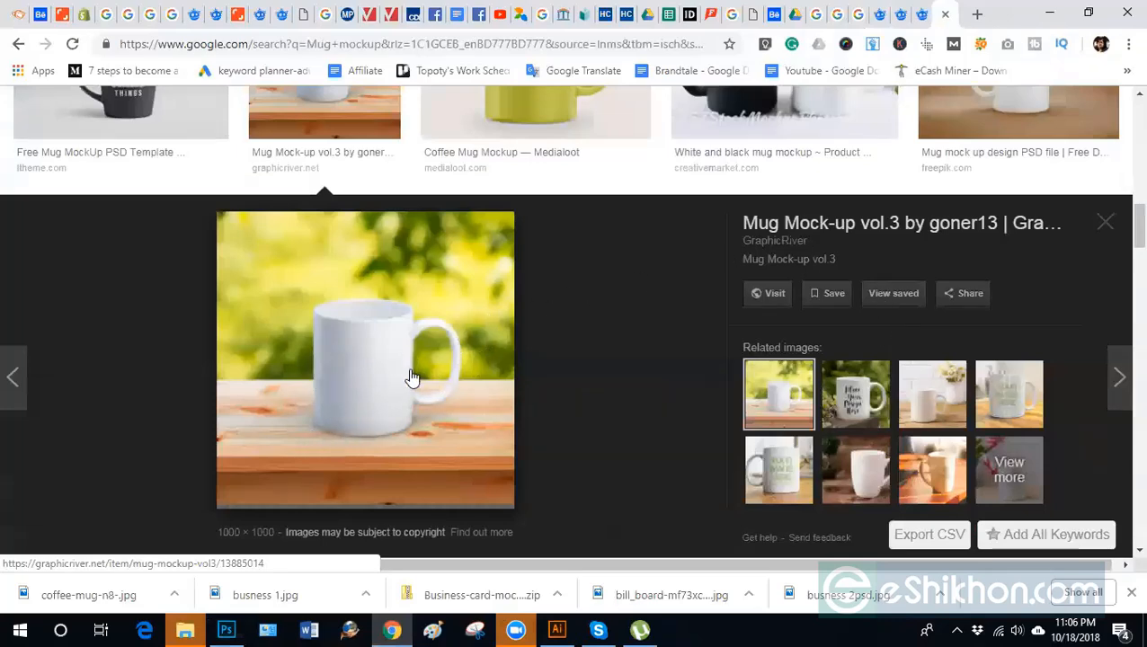
Open the Mug Mock-up vol.3 item page on GraphicRiver in a new tab and review its description.
scroll(504, 373, up, 2)
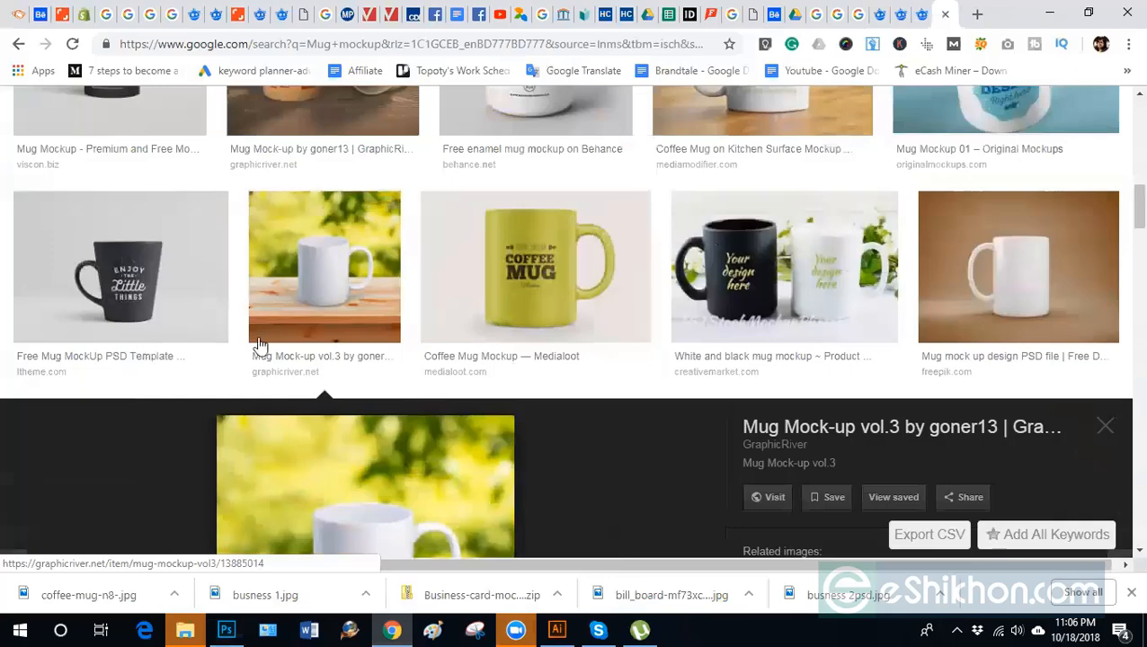
scroll(360, 301, down, 3)
scroll(367, 304, up, 3)
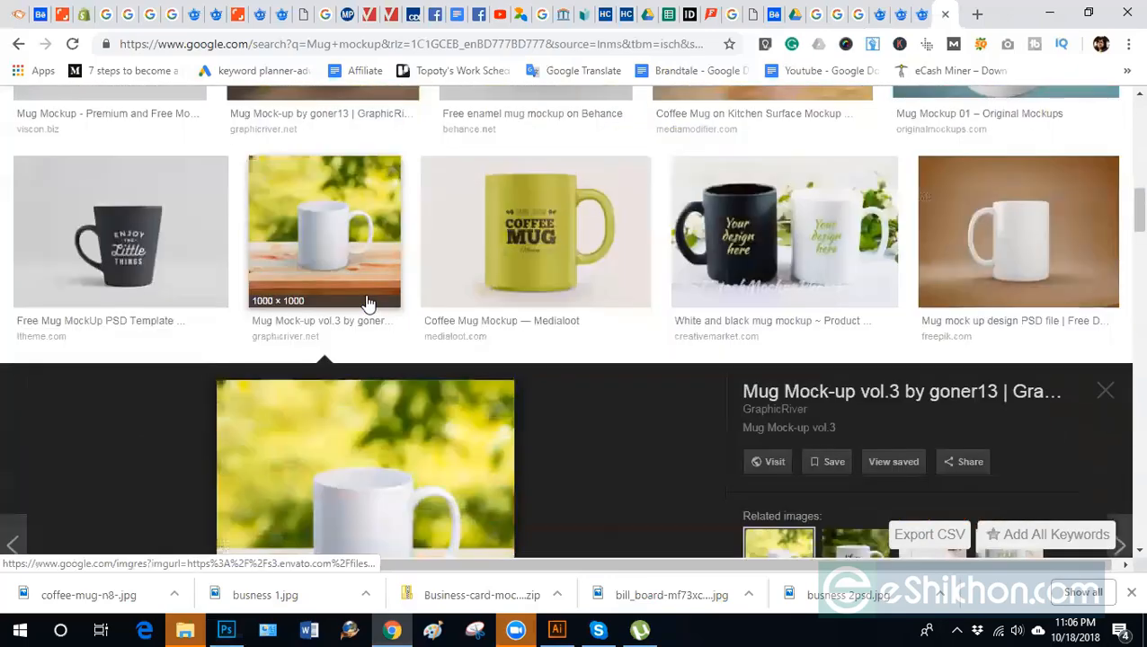
scroll(381, 319, down, 3)
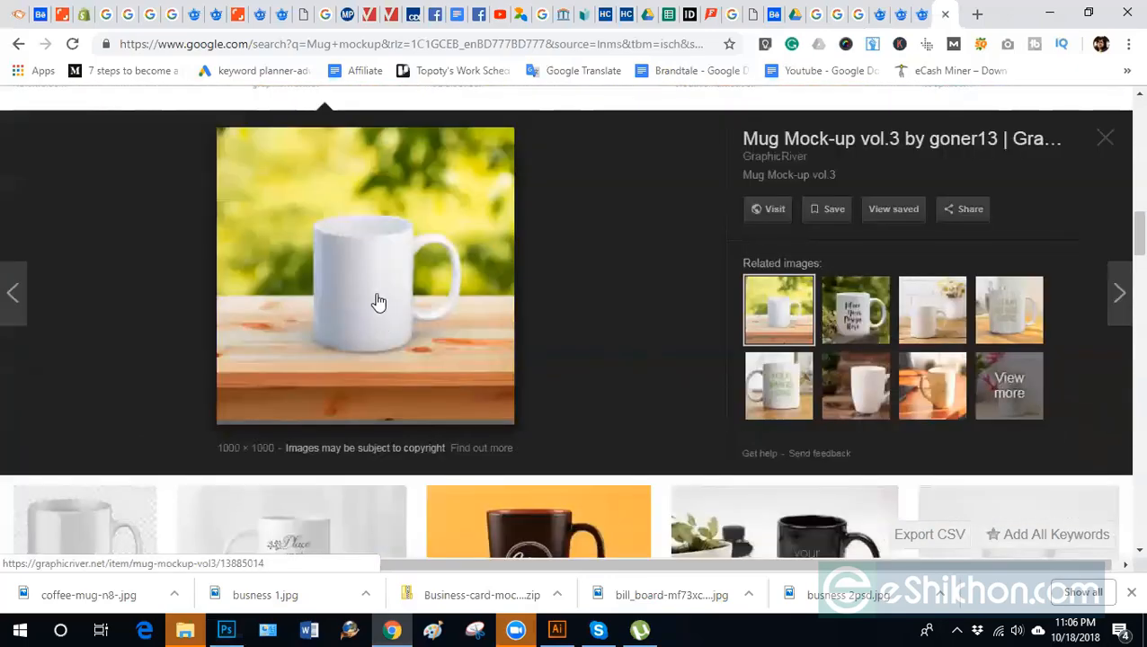
scroll(380, 316, down, 2)
scroll(379, 315, down, 2)
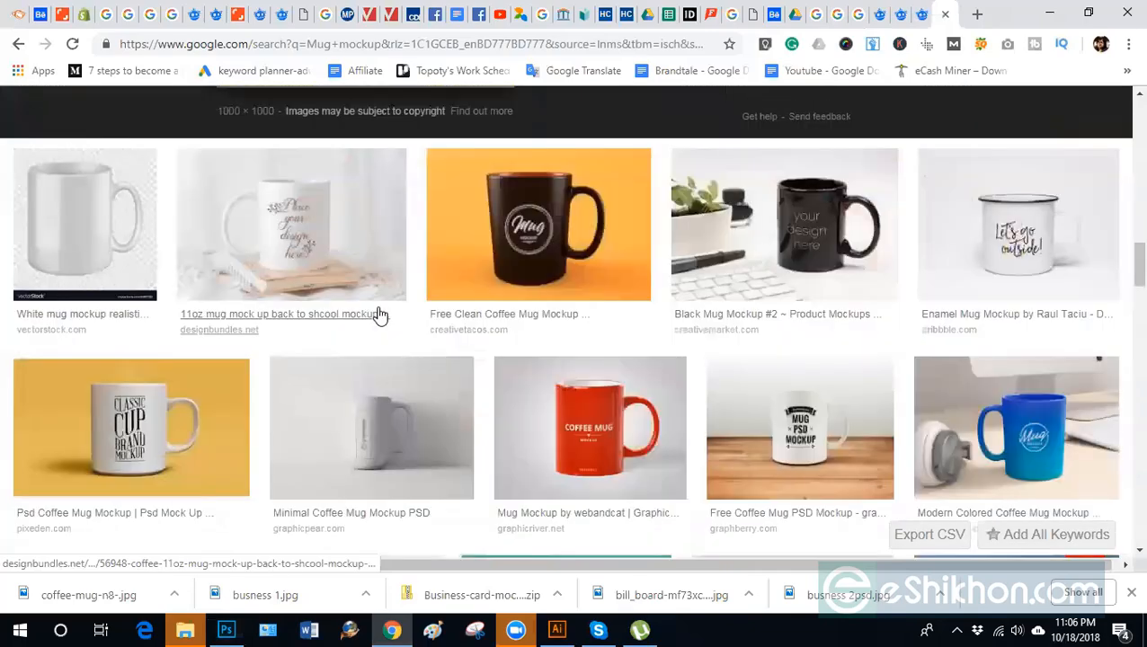
right_click(365, 440)
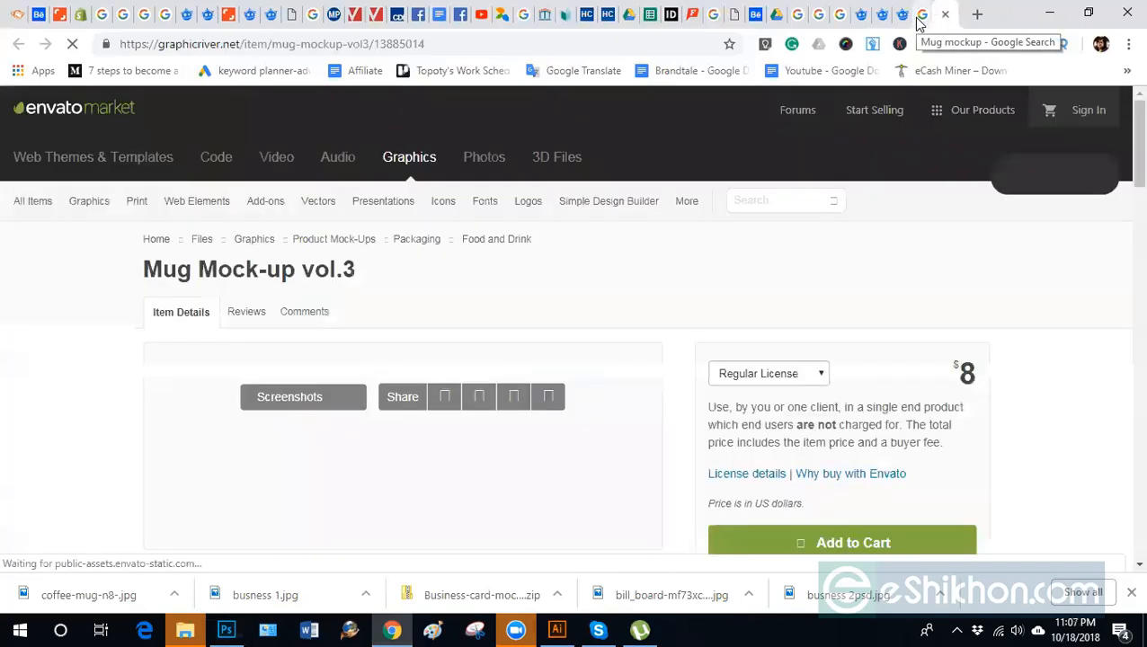
scroll(149, 428, down, 3)
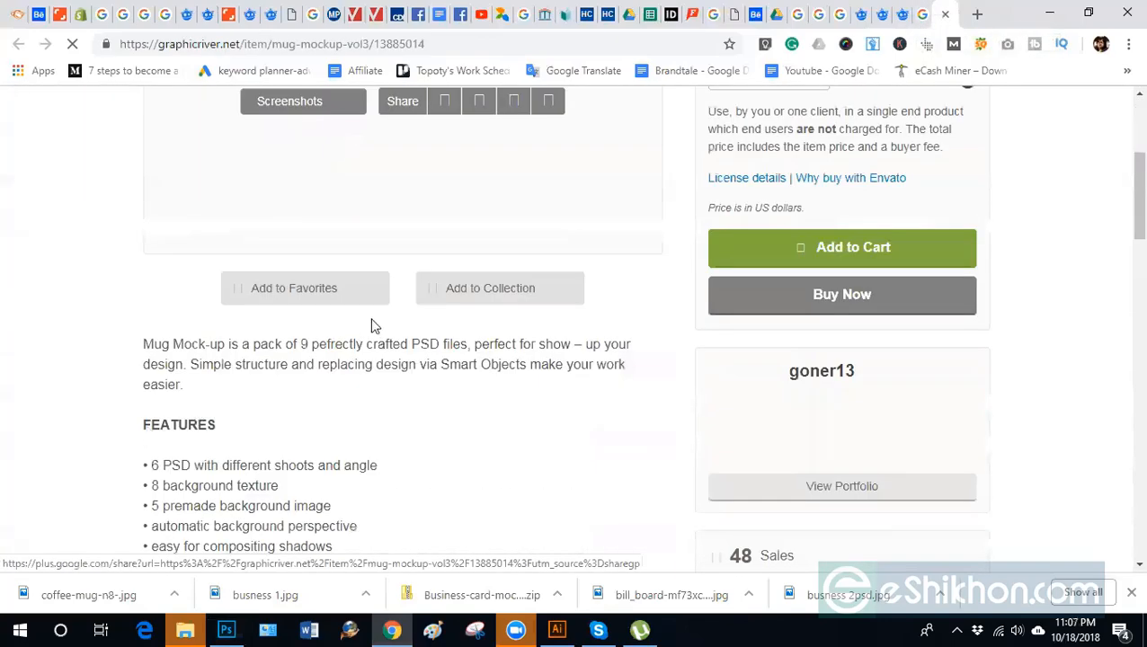
scroll(375, 326, up, 2)
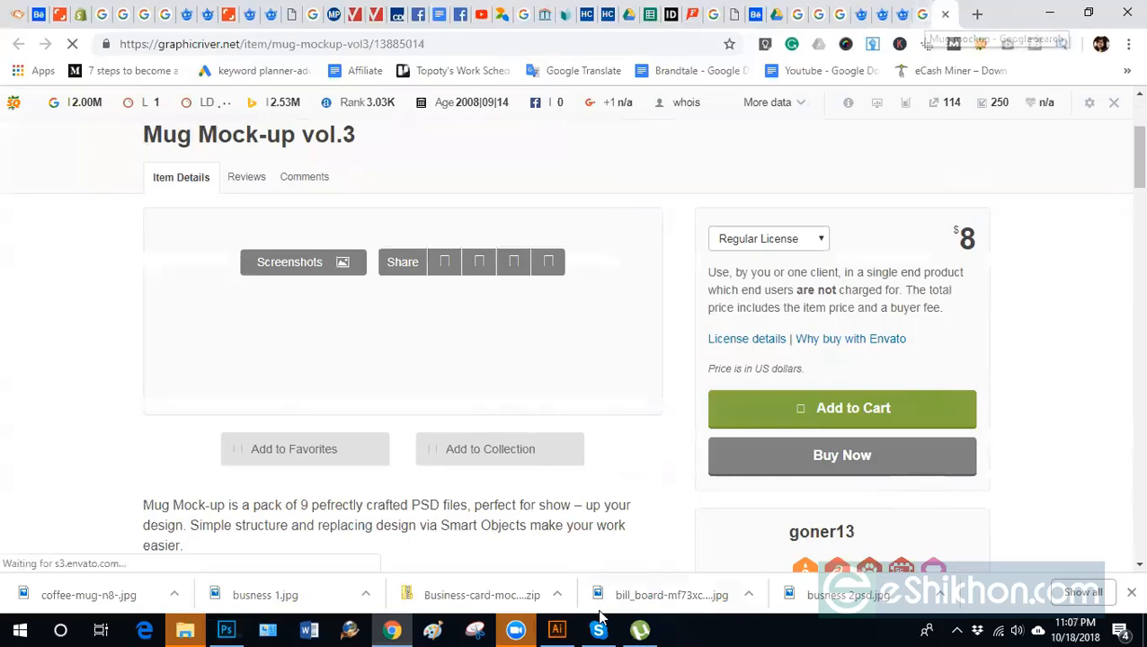
Select the swirl artwork in Illustrator, and create a new 300 x 168 px, 72 ppi RGB document with white background in Photoshop.
click(556, 630)
click(591, 410)
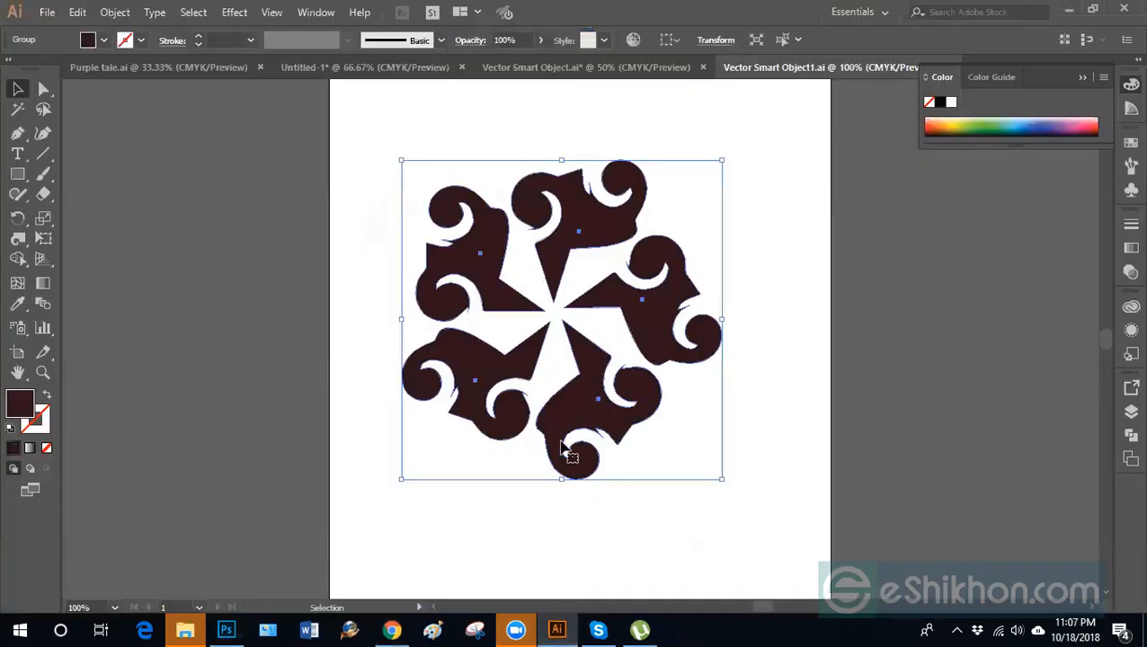
click(220, 629)
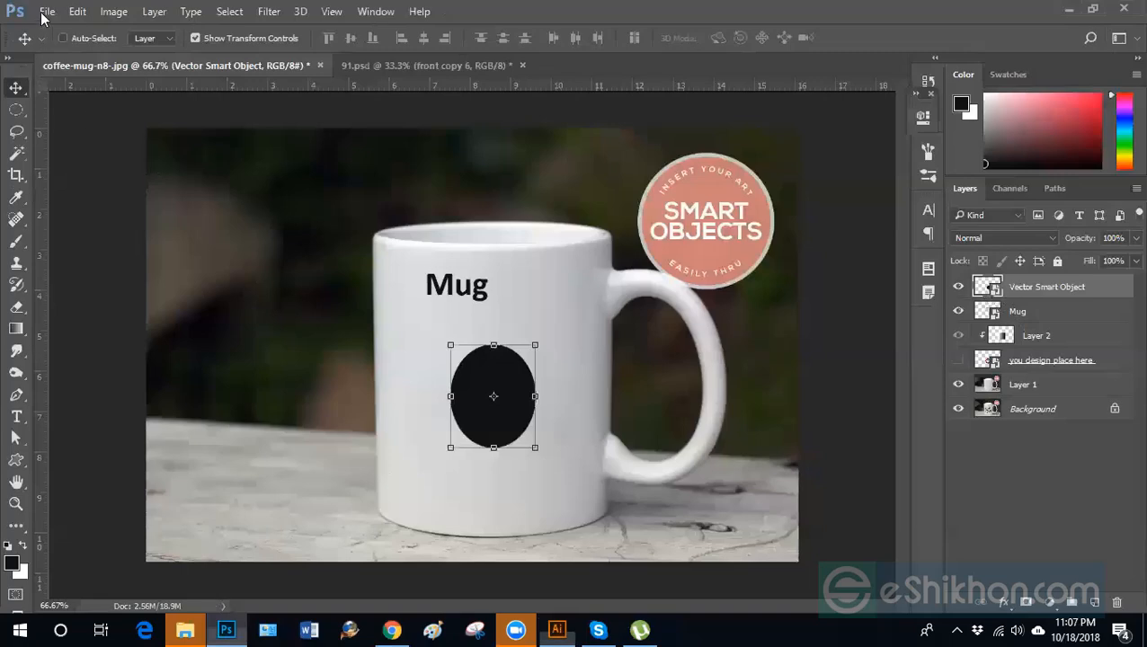
key(ctrl+n)
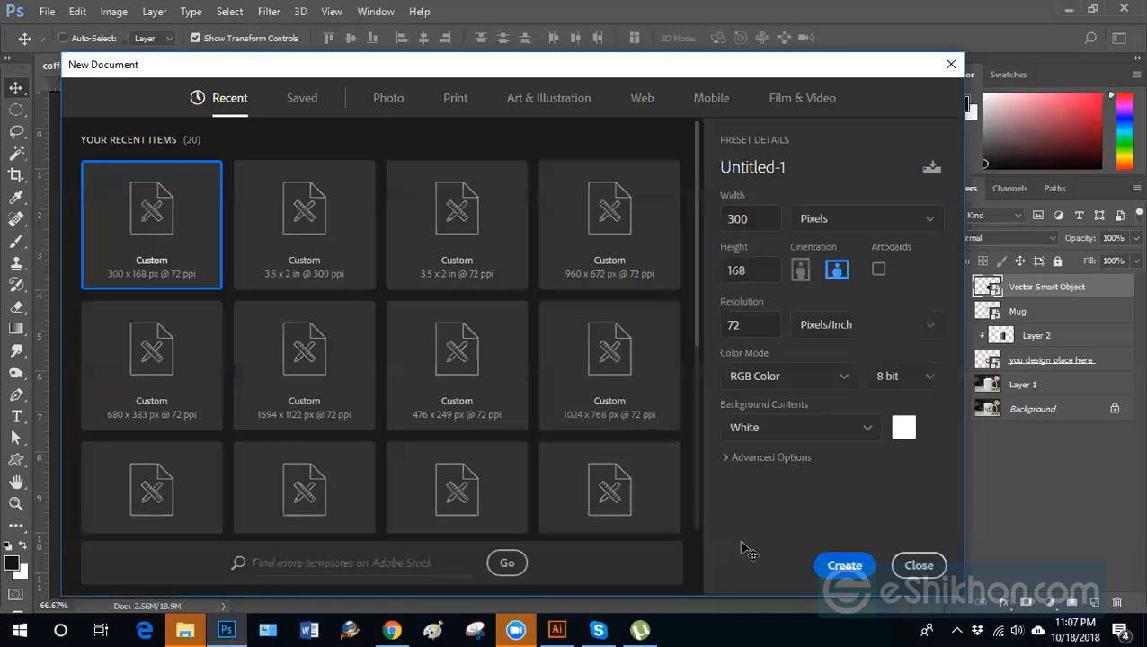
key(Return)
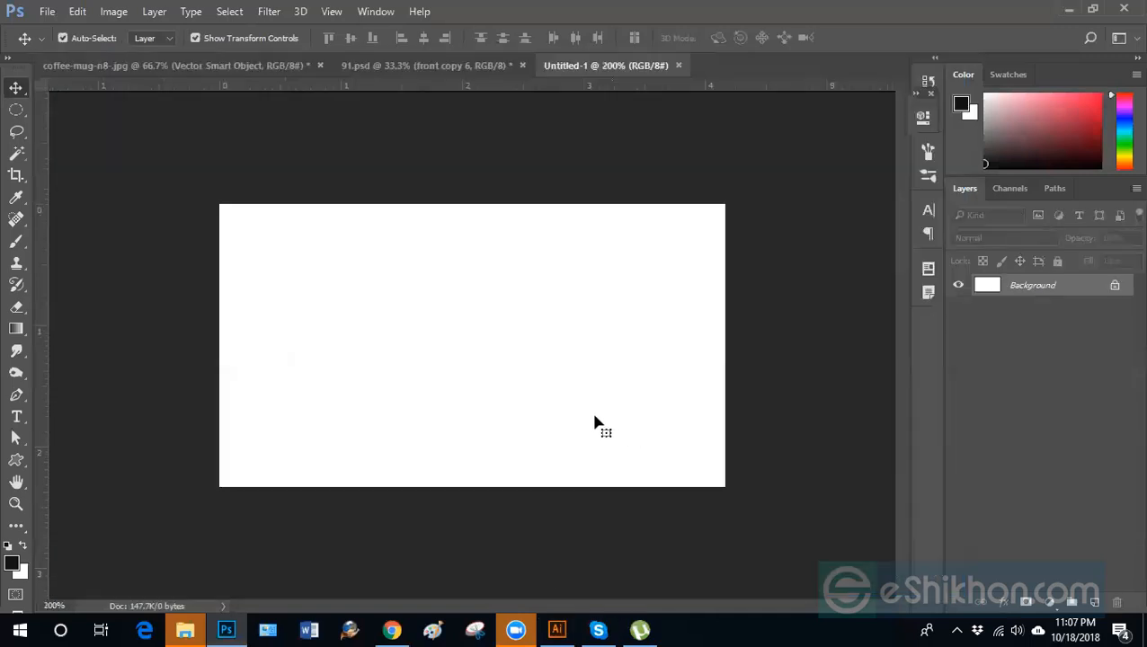
Bring the selected swirl motif from Illustrator into the blank Photoshop document as a smart object, scaled to about half the canvas height.
key(alt+Tab)
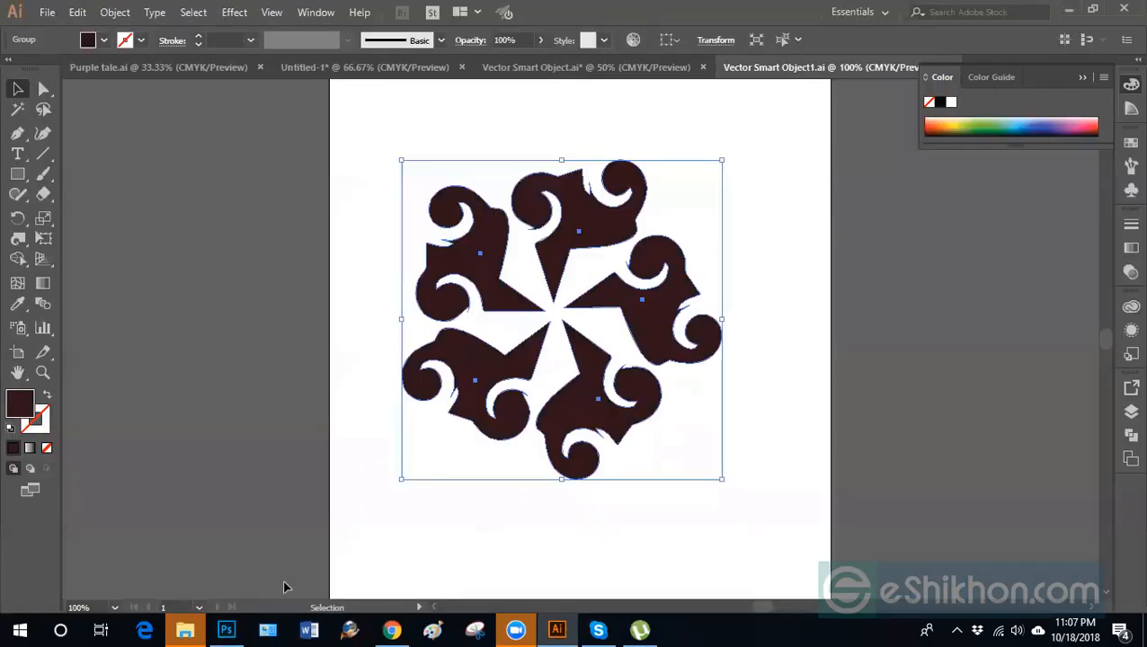
click(225, 629)
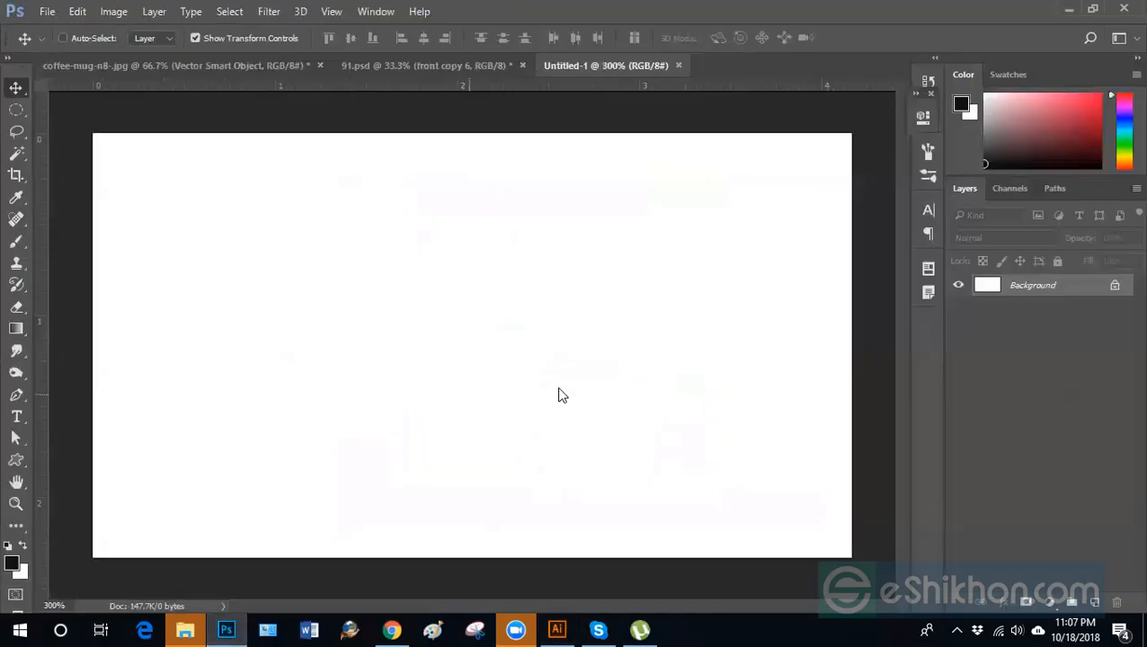
key(ctrl+v)
drag(683, 568, 581, 451)
key(Return)
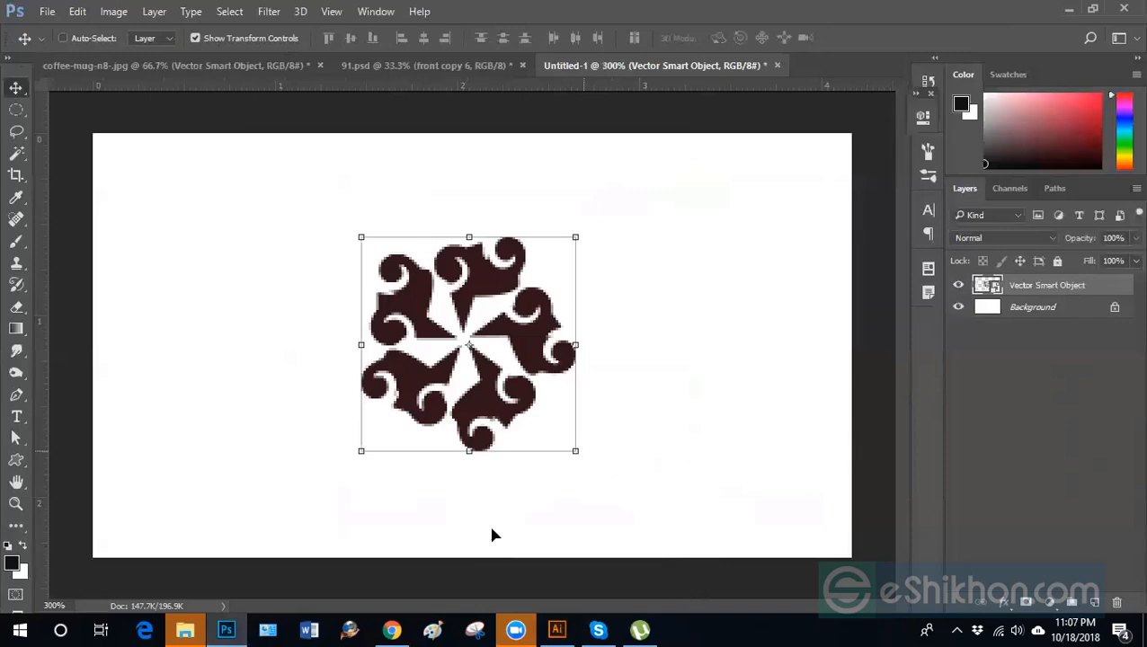
Enlarge the pasted smart object around its centre to the full canvas height, at about 44% scale, and deselect it.
key(alt+Tab)
drag(586, 416, 479, 355)
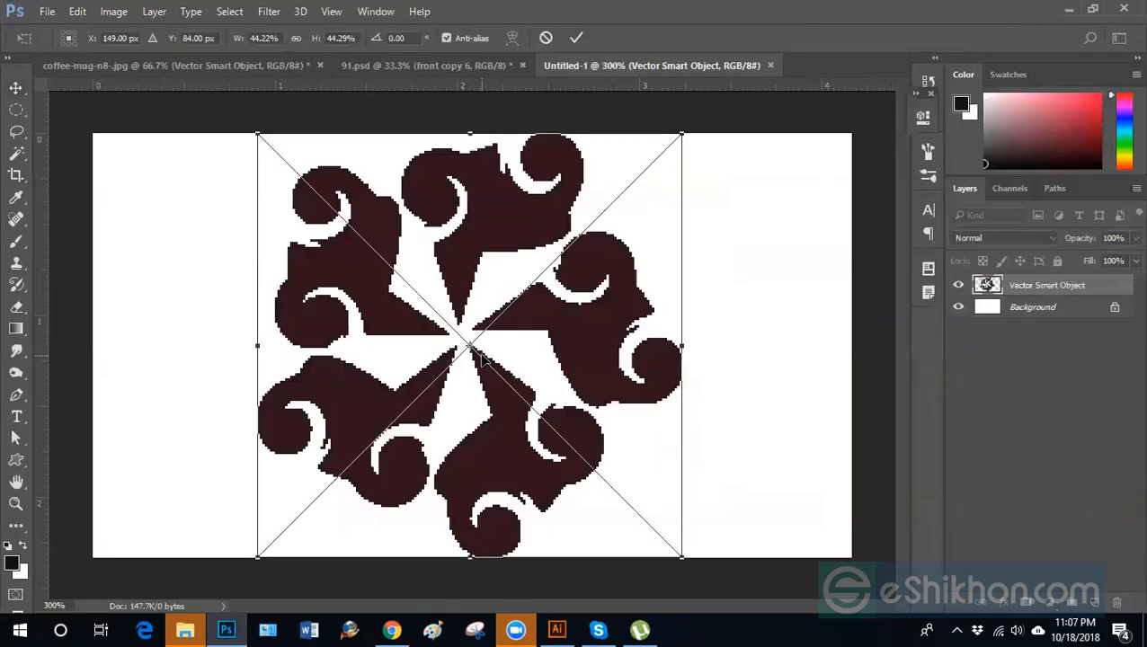
key(Return)
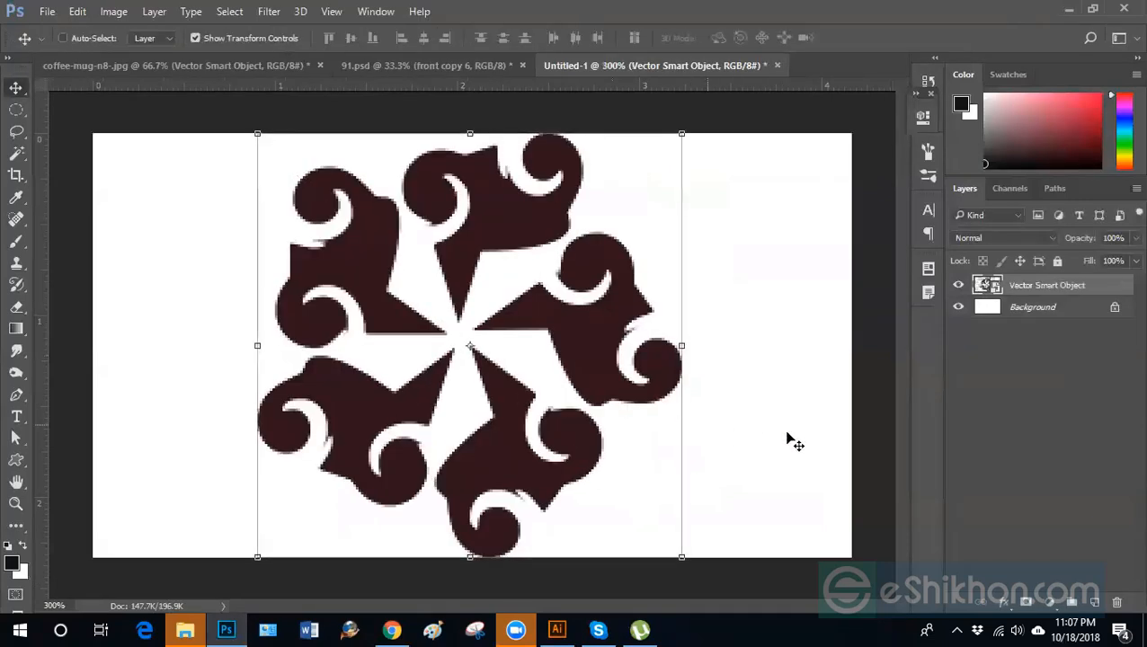
click(1009, 388)
key(ctrl+minus)
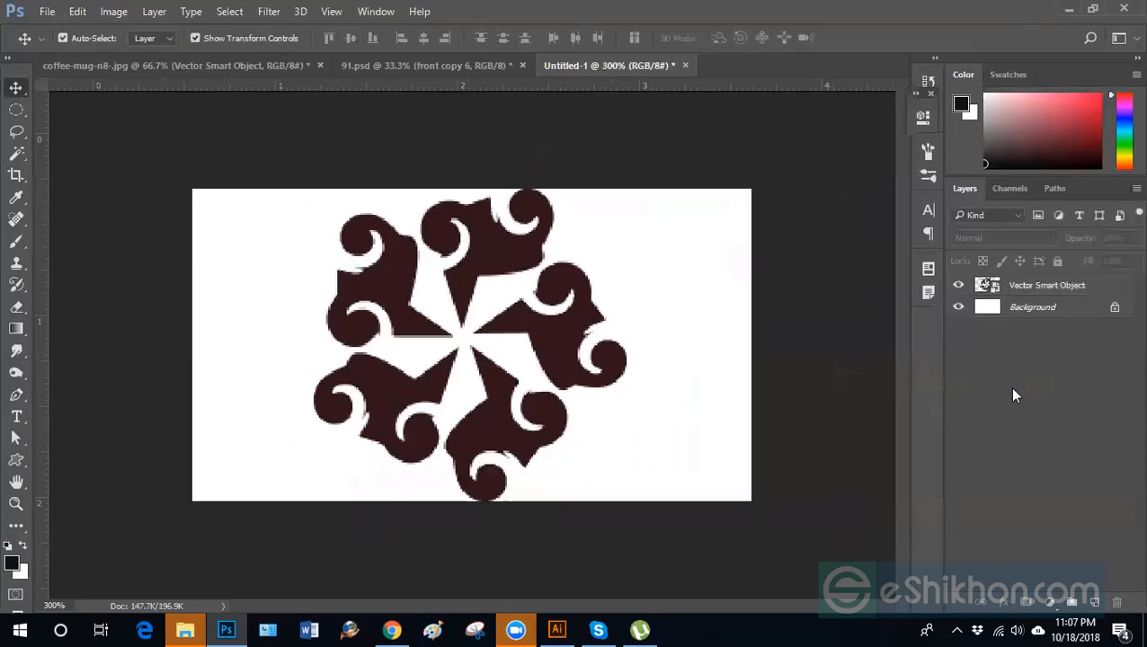
key(ctrl+plus)
key(ctrl+plus)
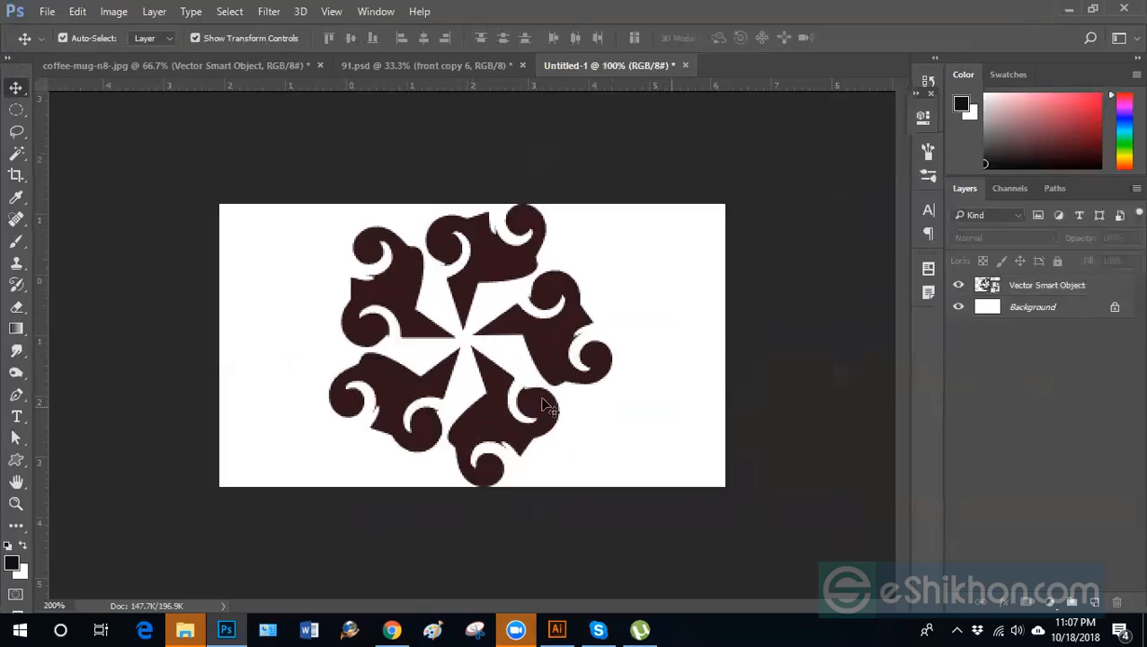
key(ctrl+minus)
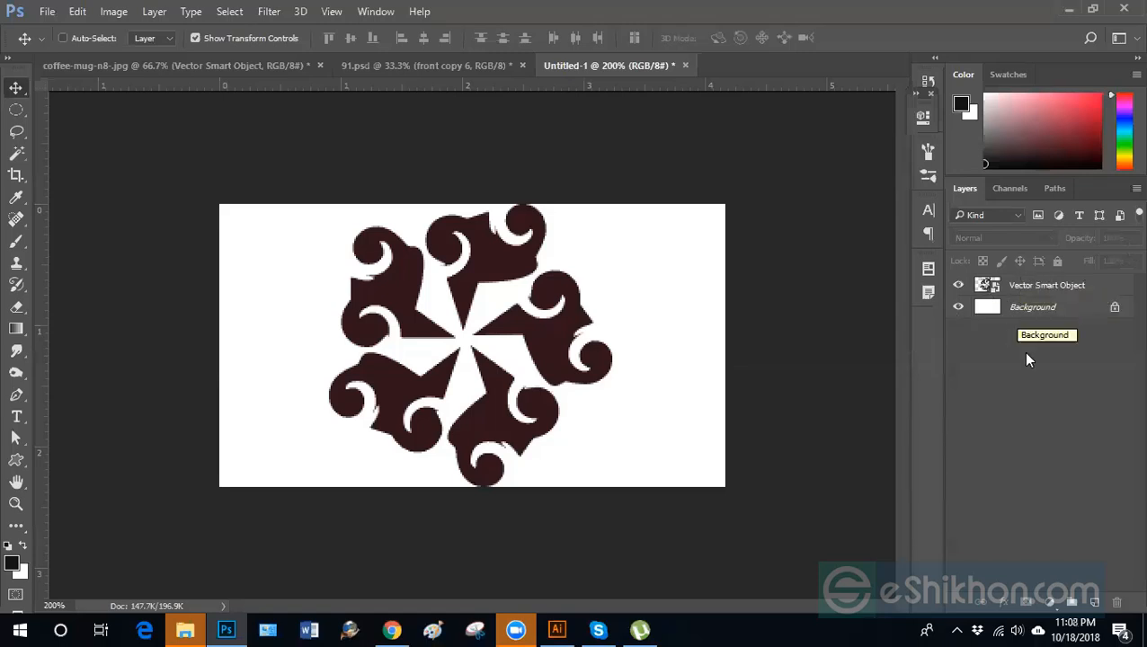
Duplicate the Vector Smart Object layer and hide the original.
click(1082, 288)
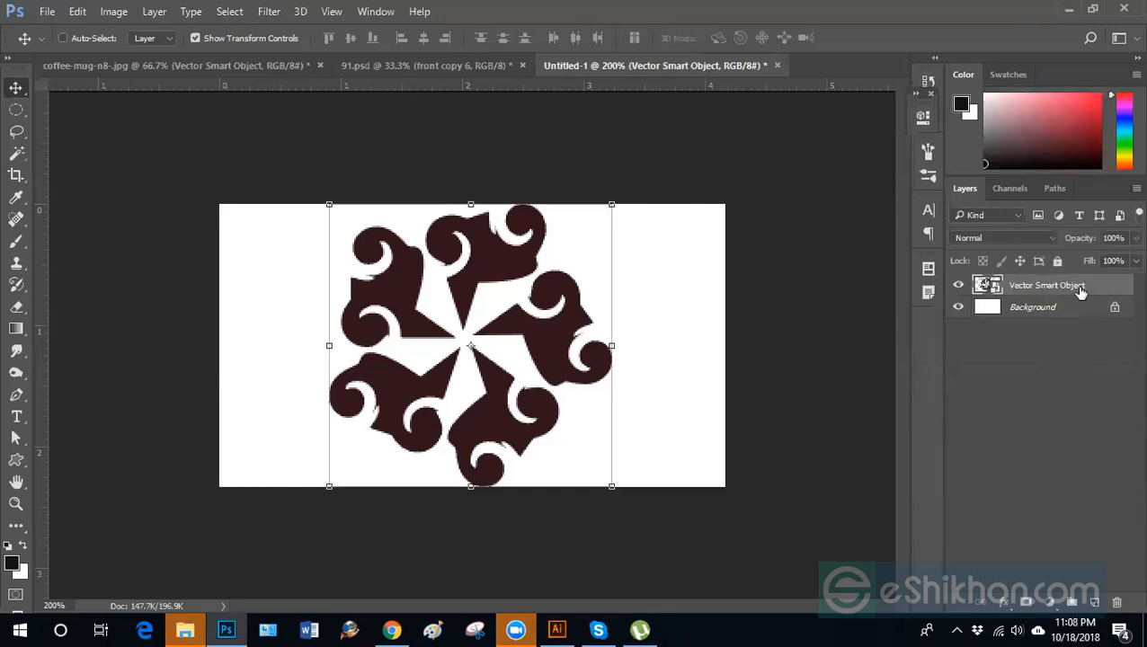
key(ctrl)
key(ctrl+j)
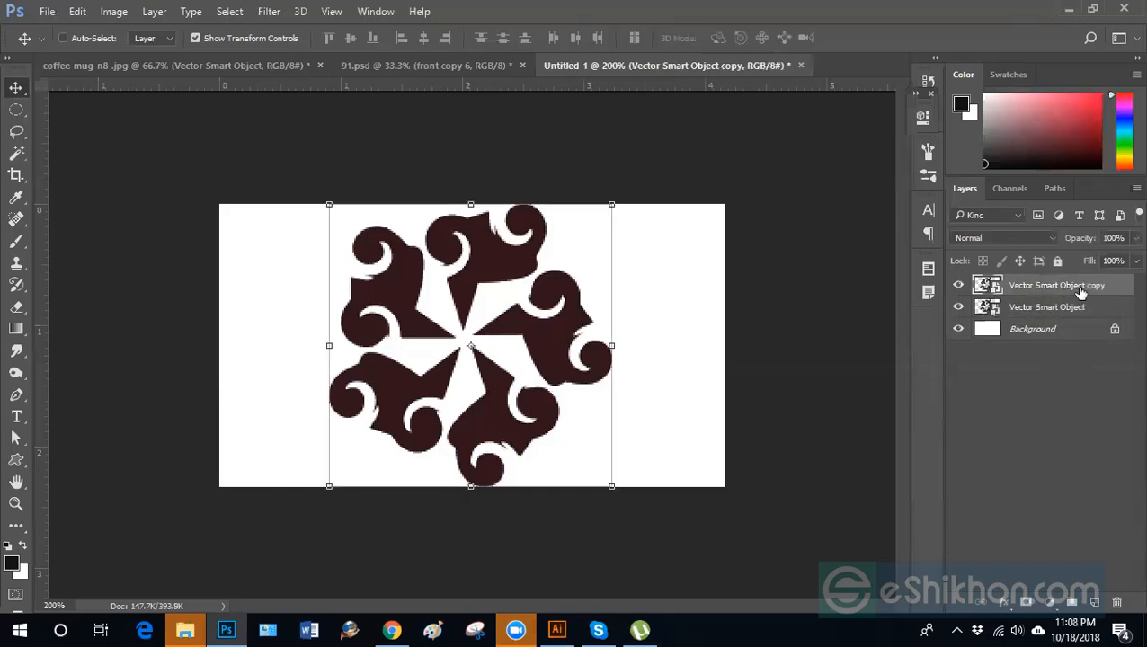
click(958, 308)
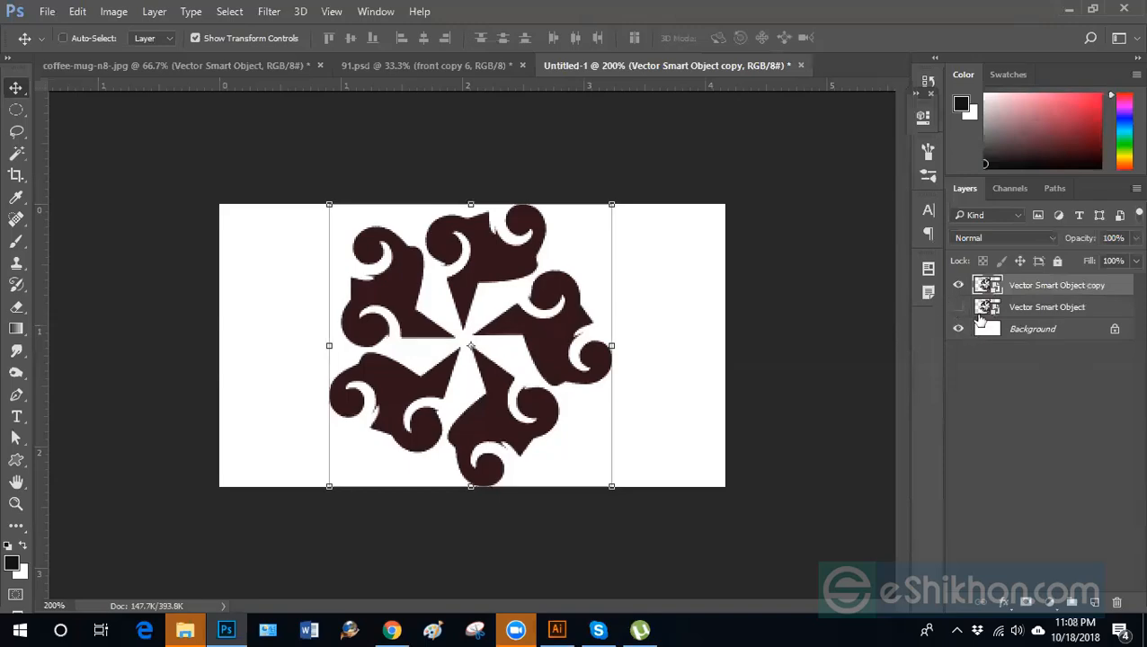
Rasterize the Vector Smart Object copy layer and check it by switching its visibility off and on.
right_click(1032, 285)
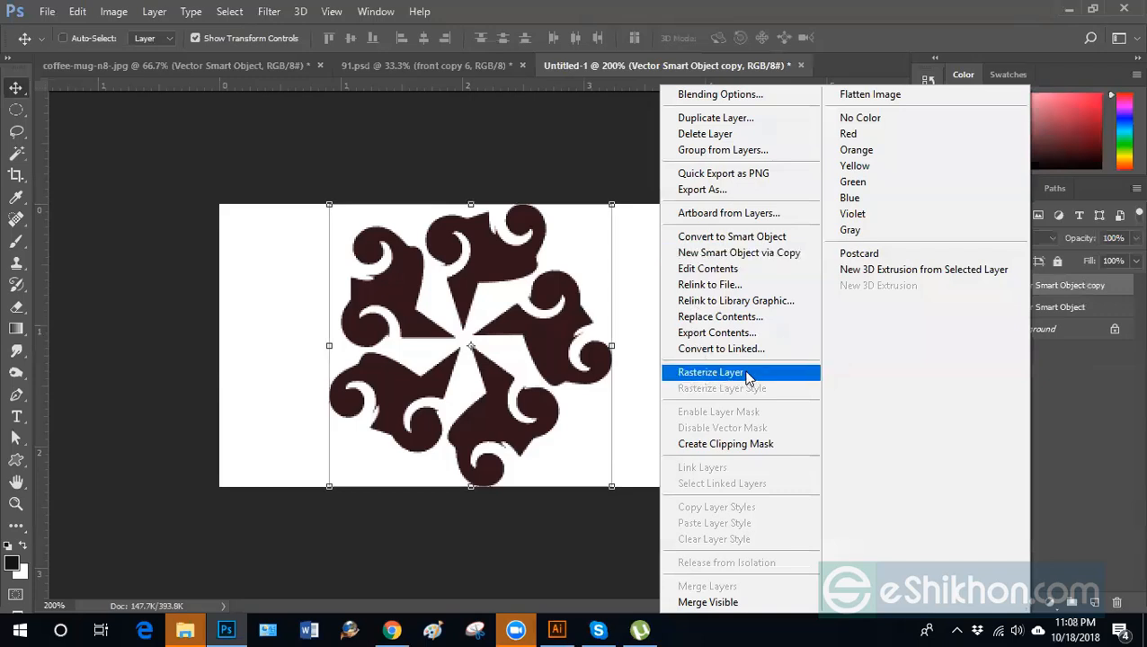
click(697, 372)
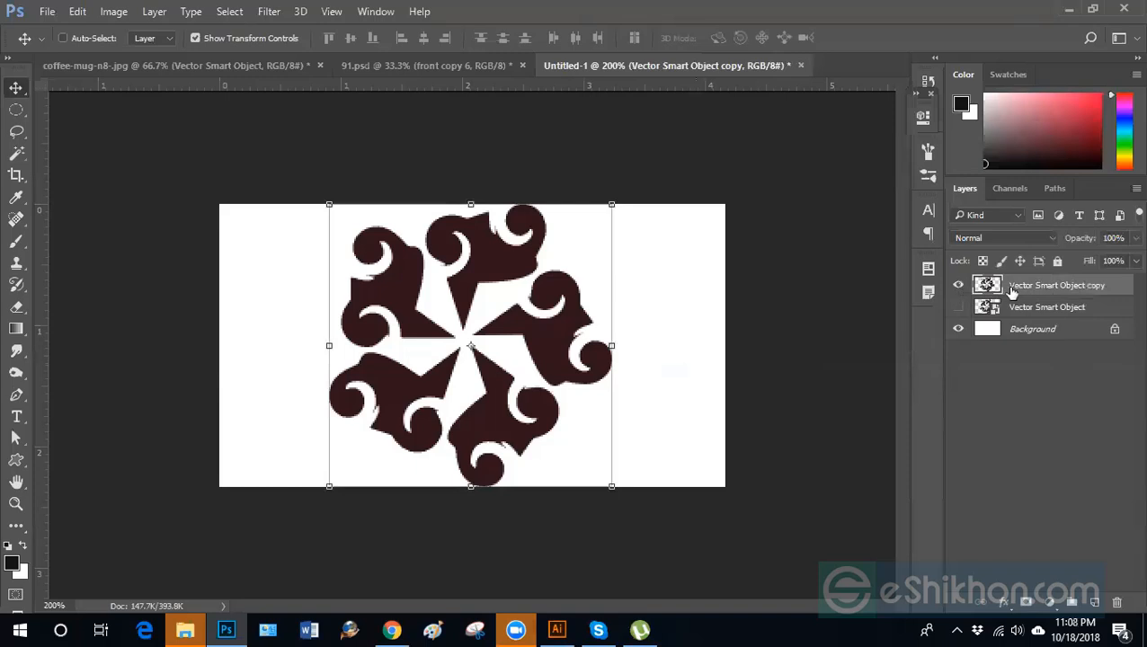
click(958, 286)
click(958, 286)
Shrink the rasterized copy around its centre to about a fifth of its size and enlarge it back to the canvas height.
key(ctrl)
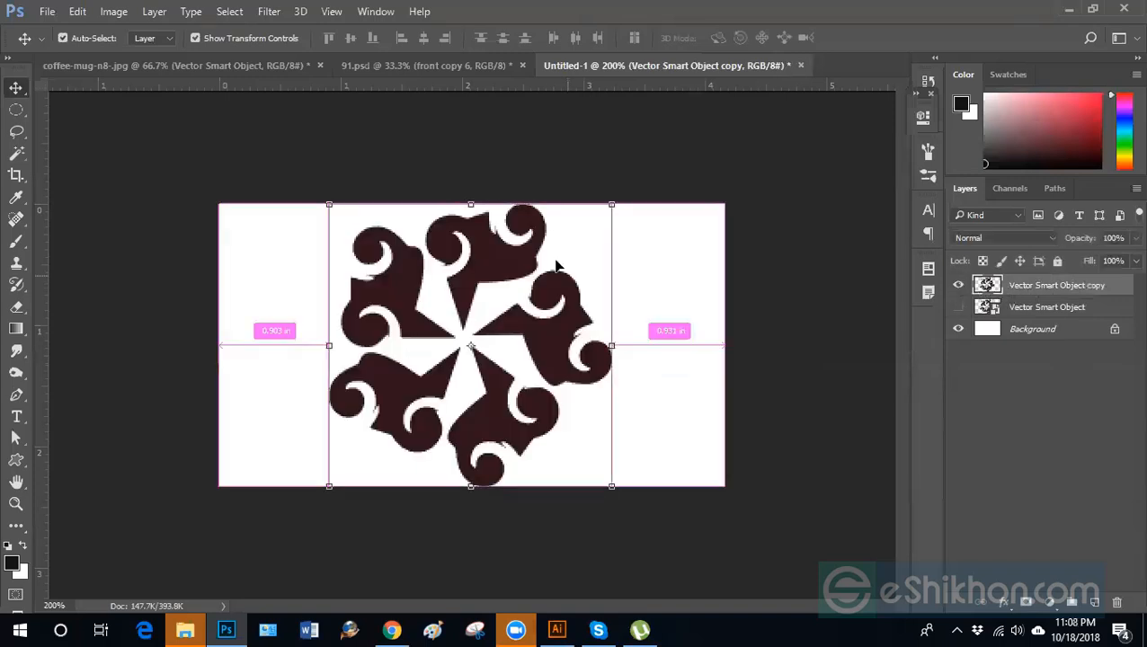
key(ctrl+t)
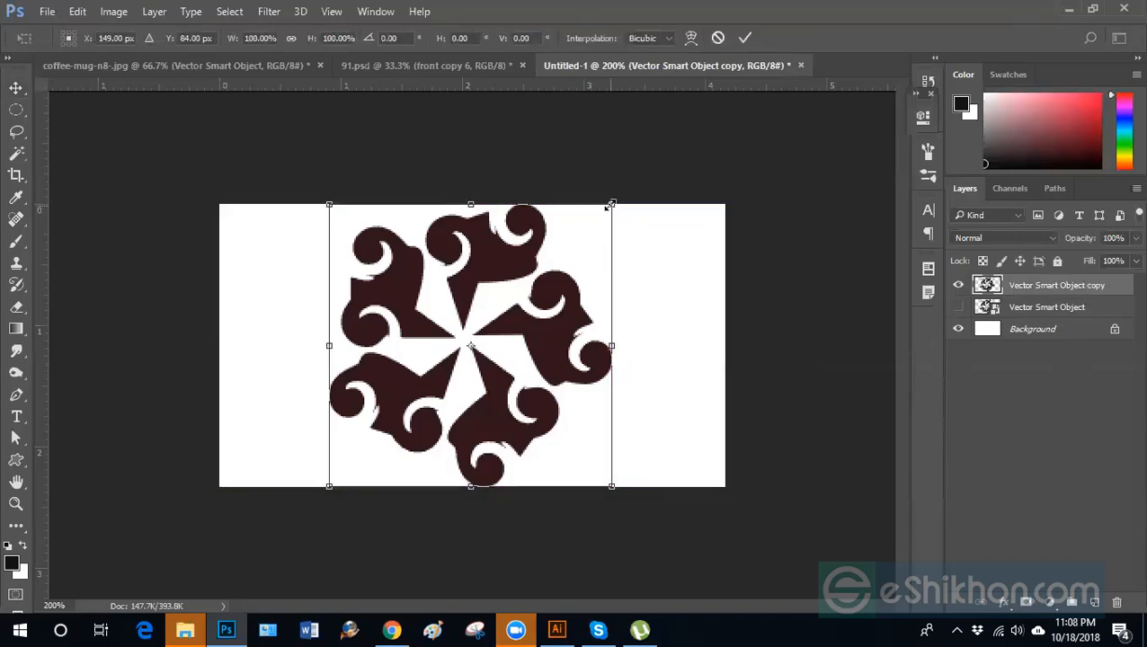
drag(610, 206, 510, 334)
key(Return)
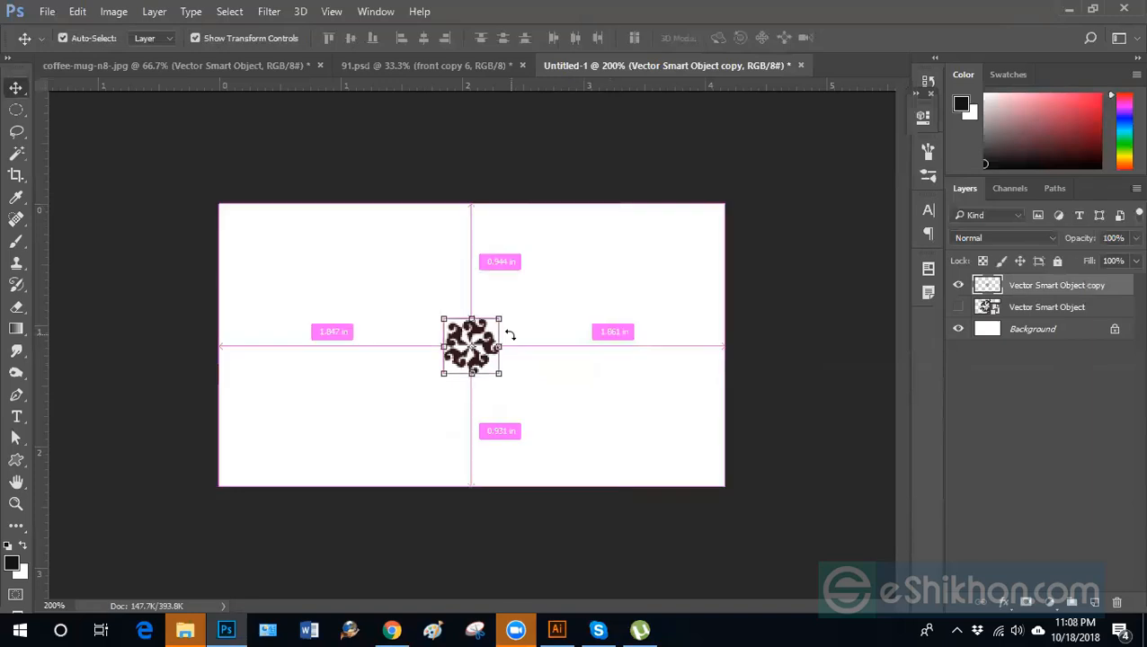
key(ctrl+t)
drag(499, 319, 617, 217)
key(Return)
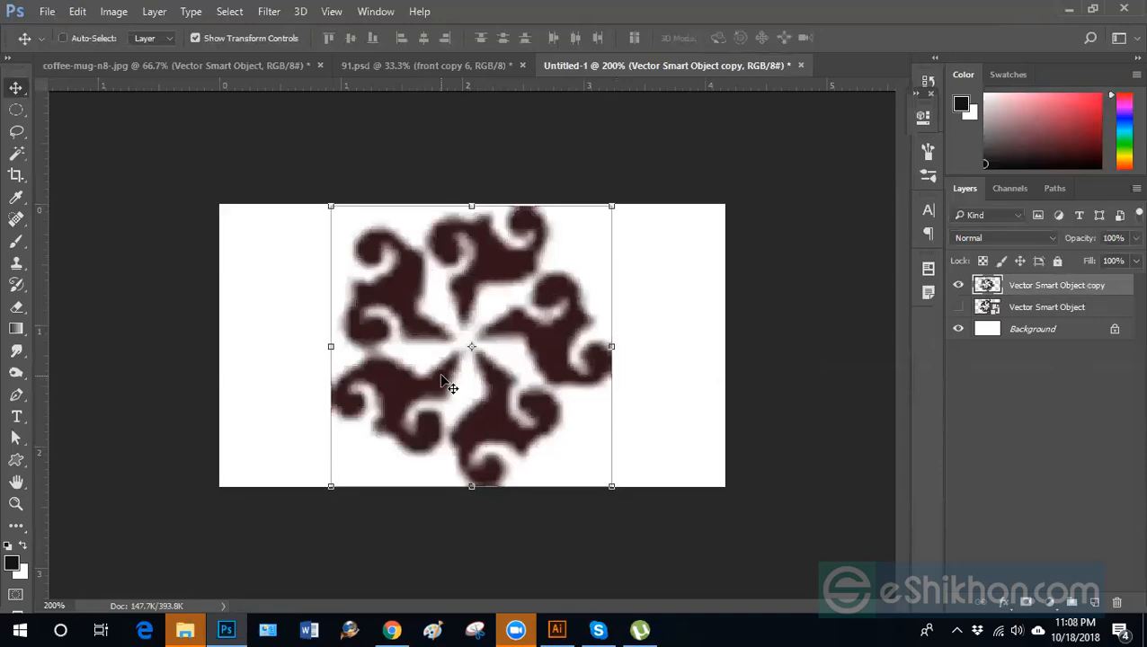
Hide the rasterized copy and show and select the original Vector Smart Object layer.
click(958, 285)
click(958, 307)
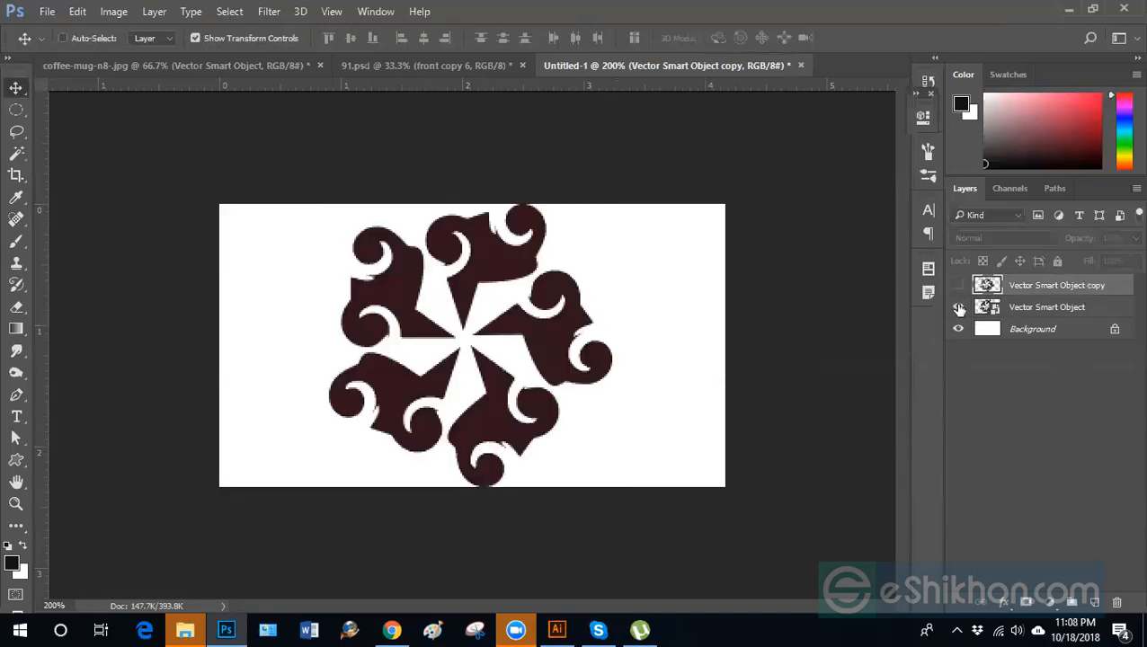
click(1021, 313)
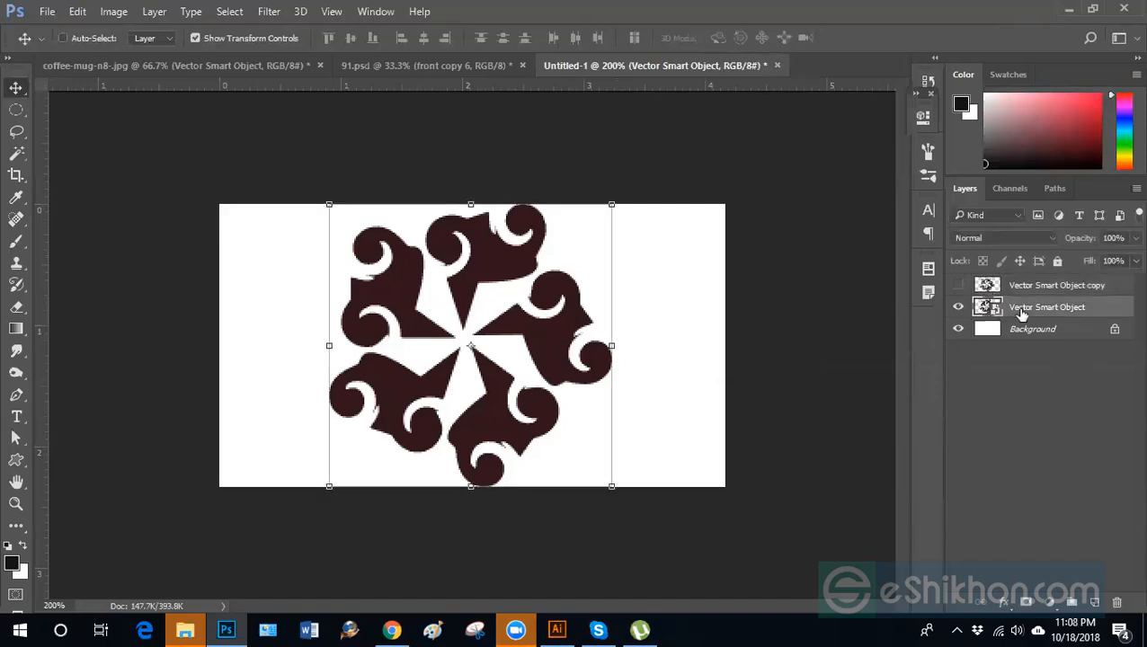
Shrink the original smart object around its centre and enlarge it back to the canvas height, at about 44% scale.
key(ctrl+t)
drag(613, 206, 575, 241)
drag(530, 336, 625, 168)
key(Return)
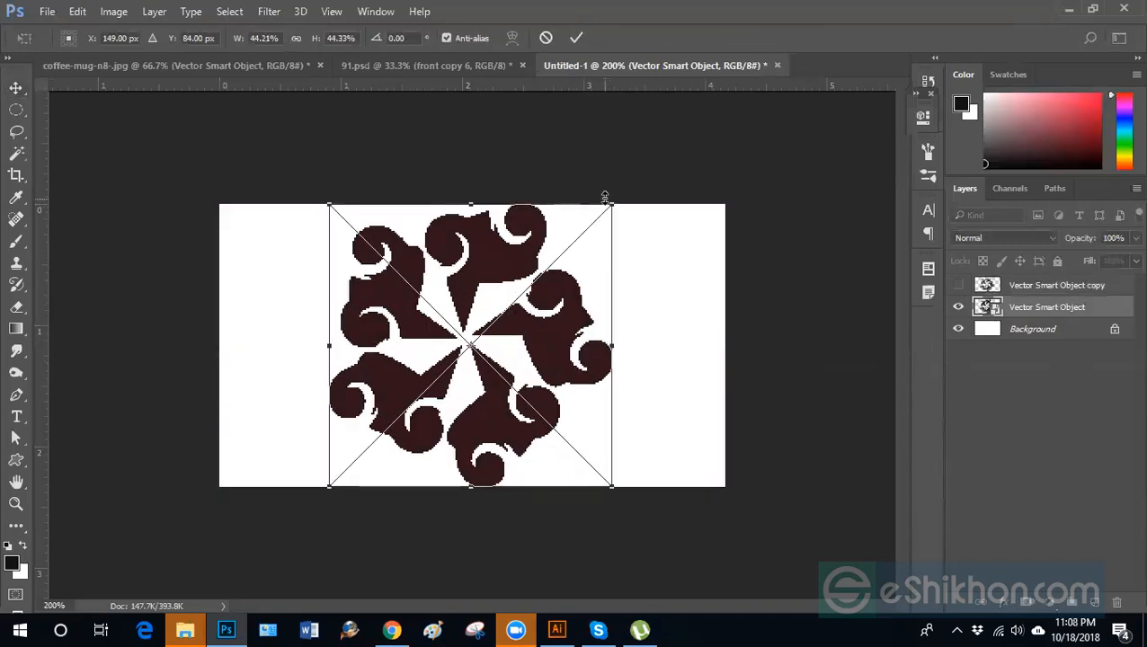
key(Return)
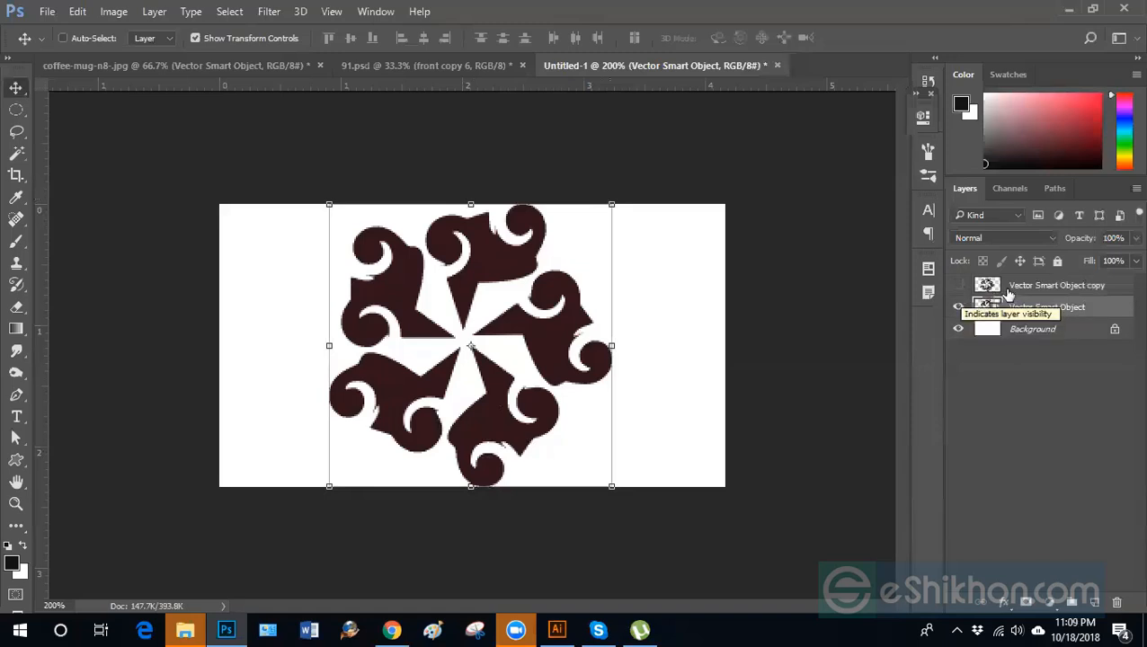
Compare the edge quality of the rasterized copy and the smart object by alternating which of the two layers is visible.
click(958, 285)
click(959, 306)
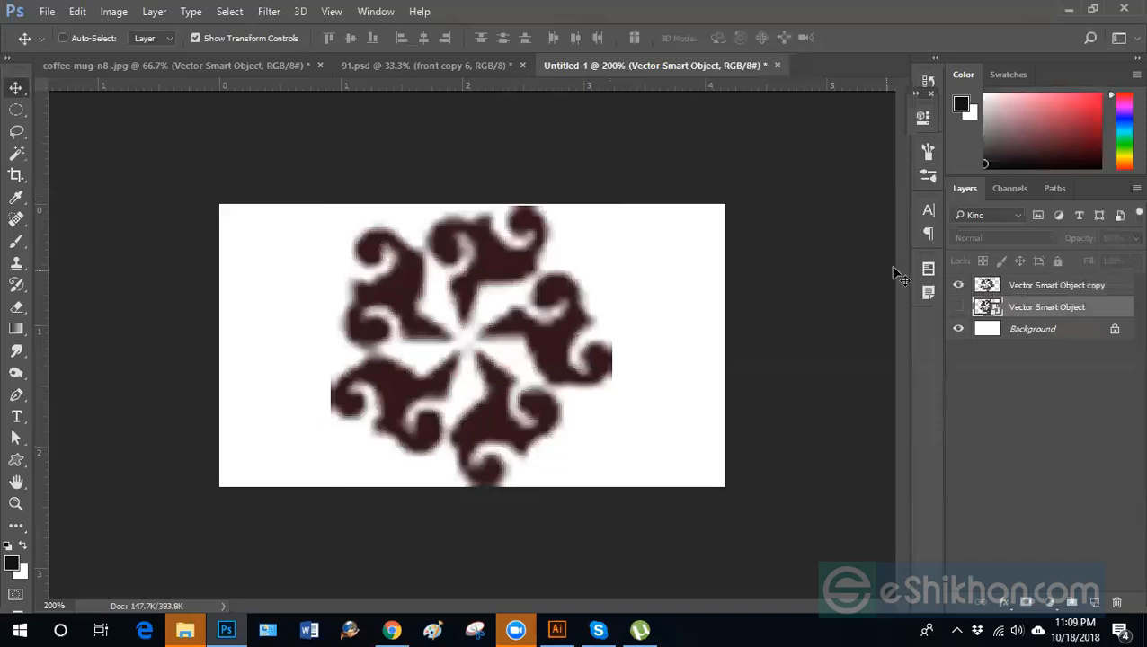
click(959, 284)
click(958, 307)
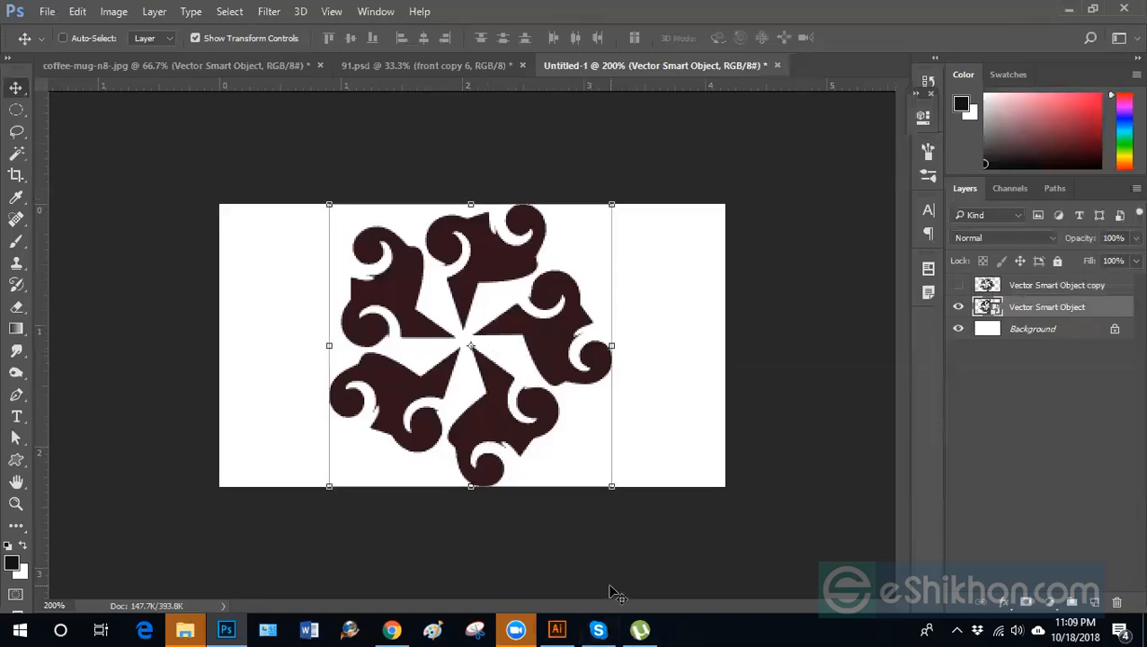
Switch to Chrome and examine the preview images and feature list of Mug Mock-up vol.3 on the GraphicRiver page.
mouse_move(515, 629)
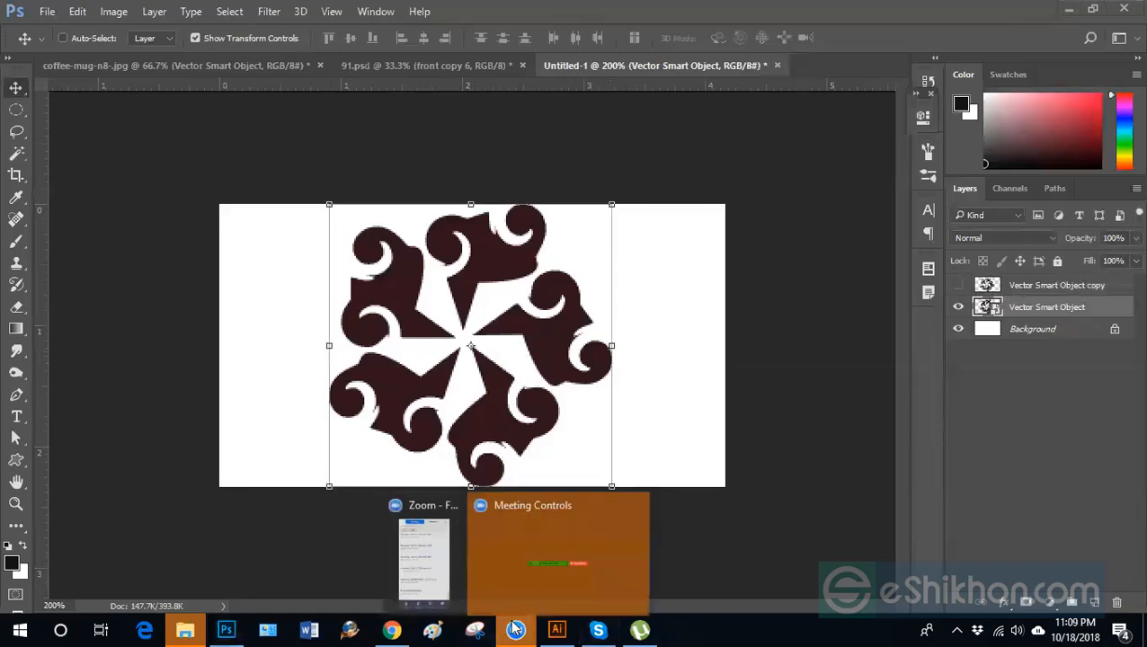
click(392, 629)
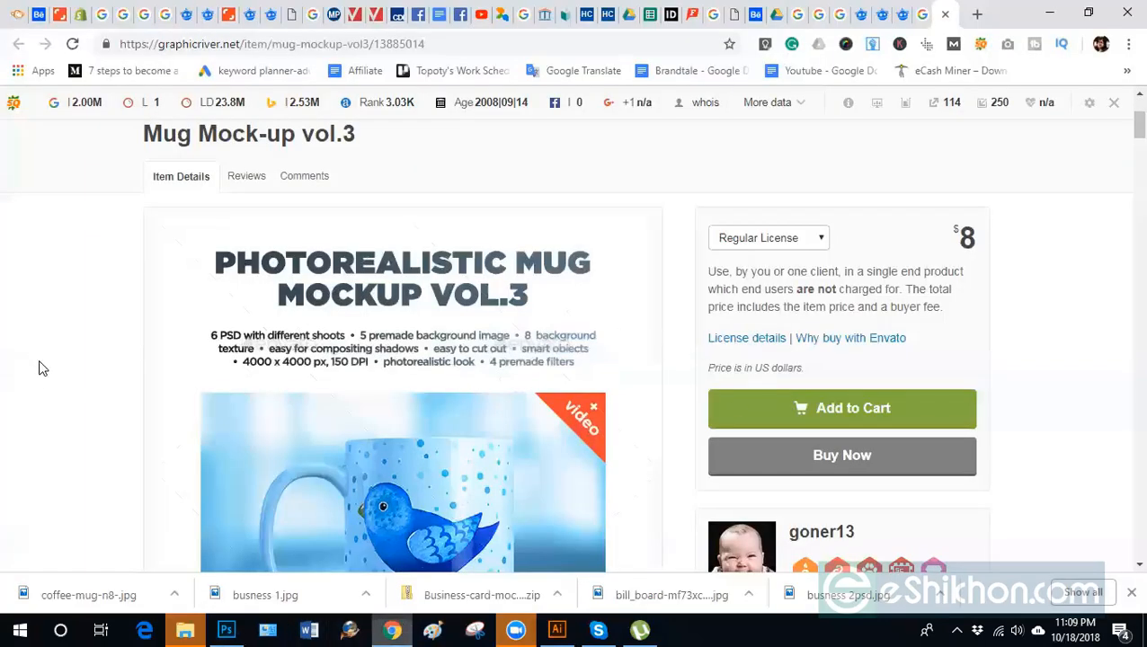
scroll(39, 369, down, 10)
scroll(40, 365, up, 3)
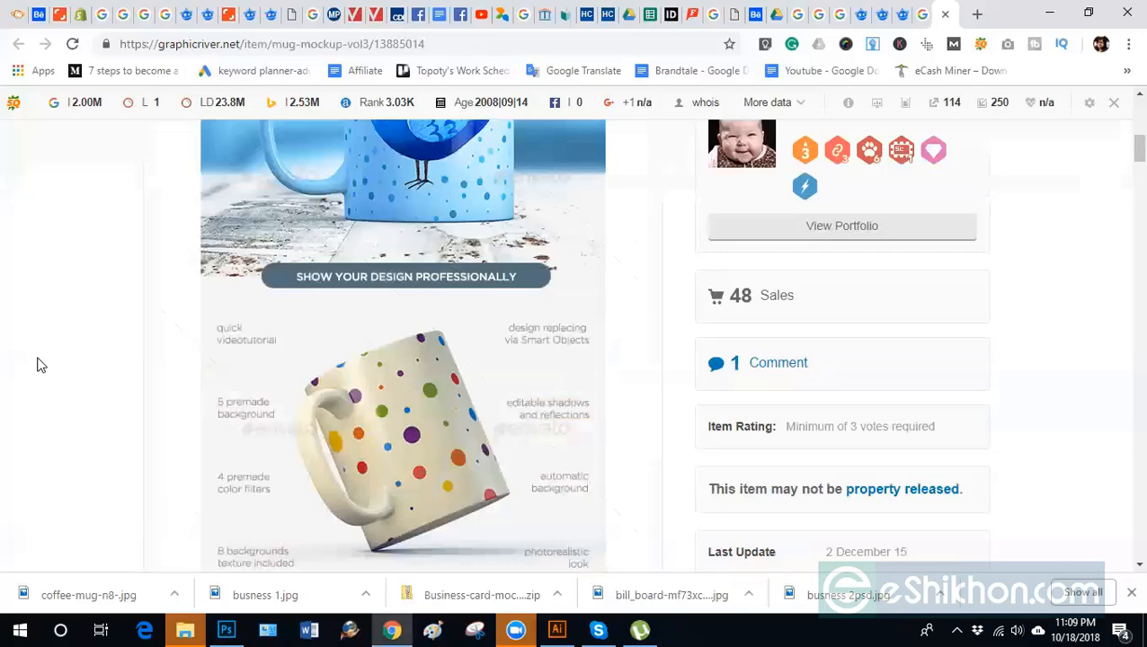
scroll(40, 365, up, 7)
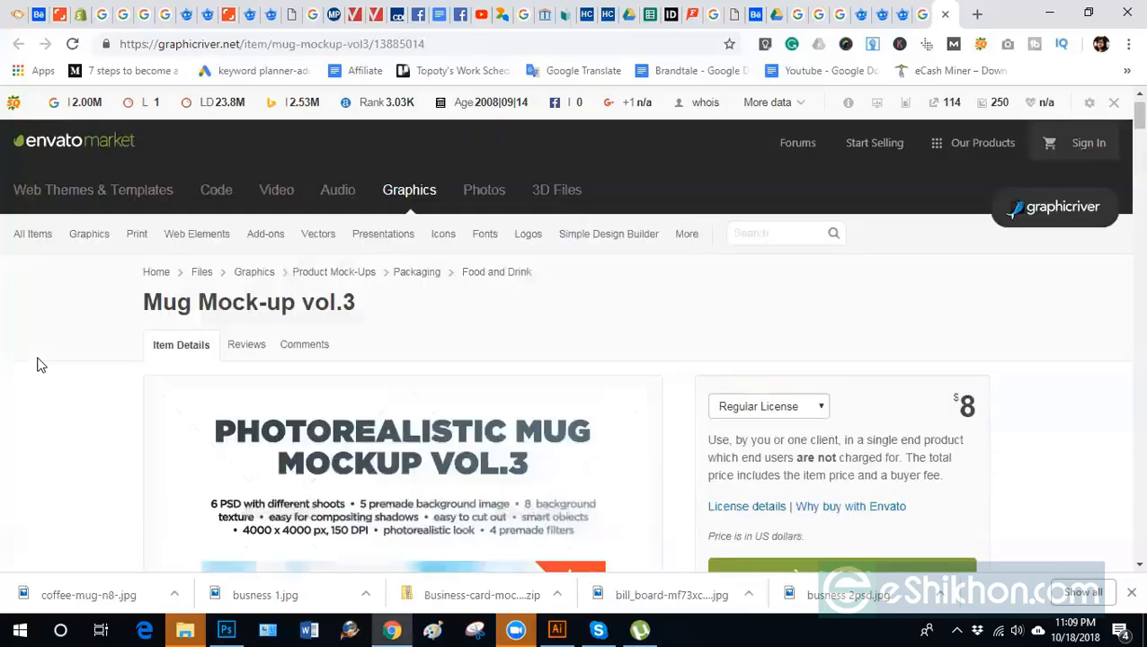
scroll(39, 365, down, 4)
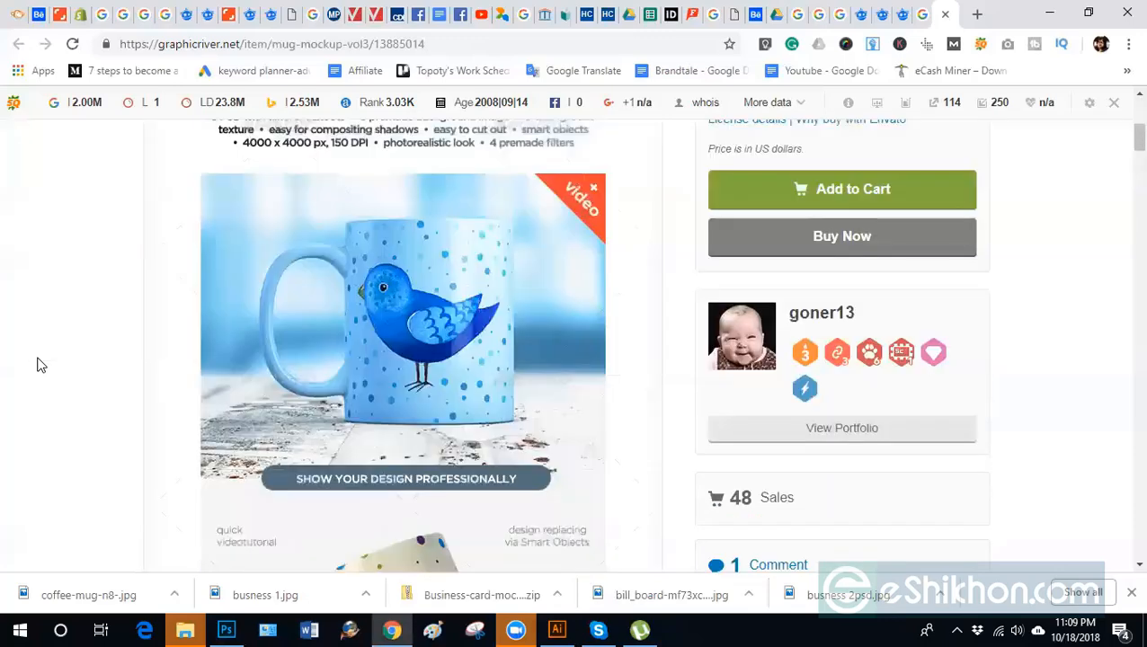
scroll(217, 338, down, 1)
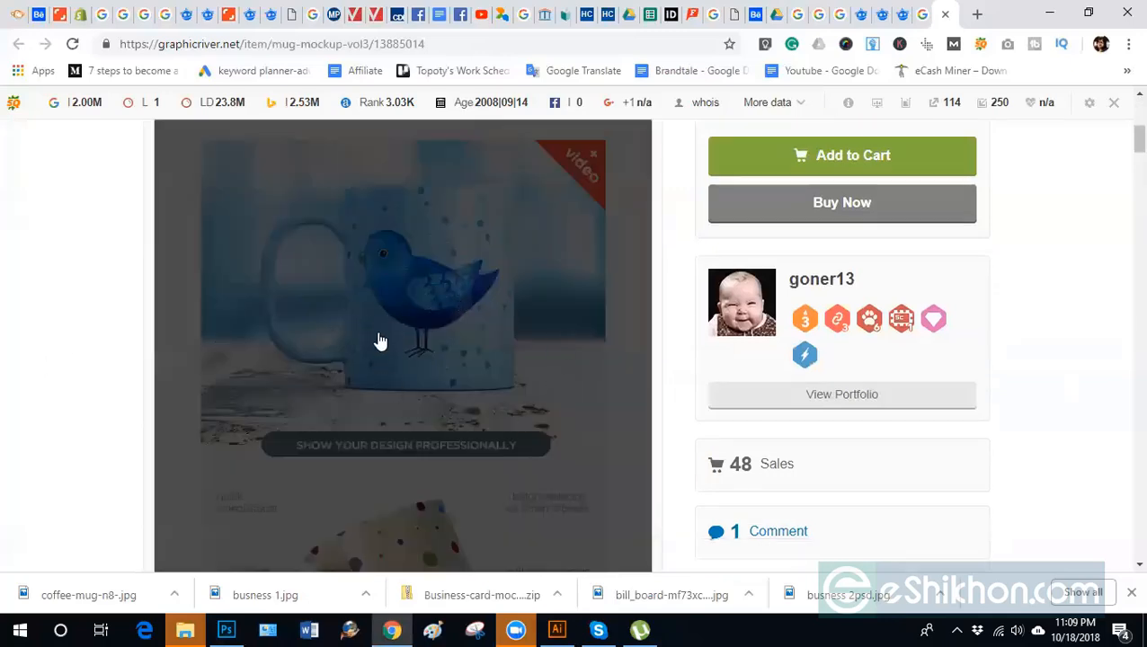
scroll(54, 419, down, 4)
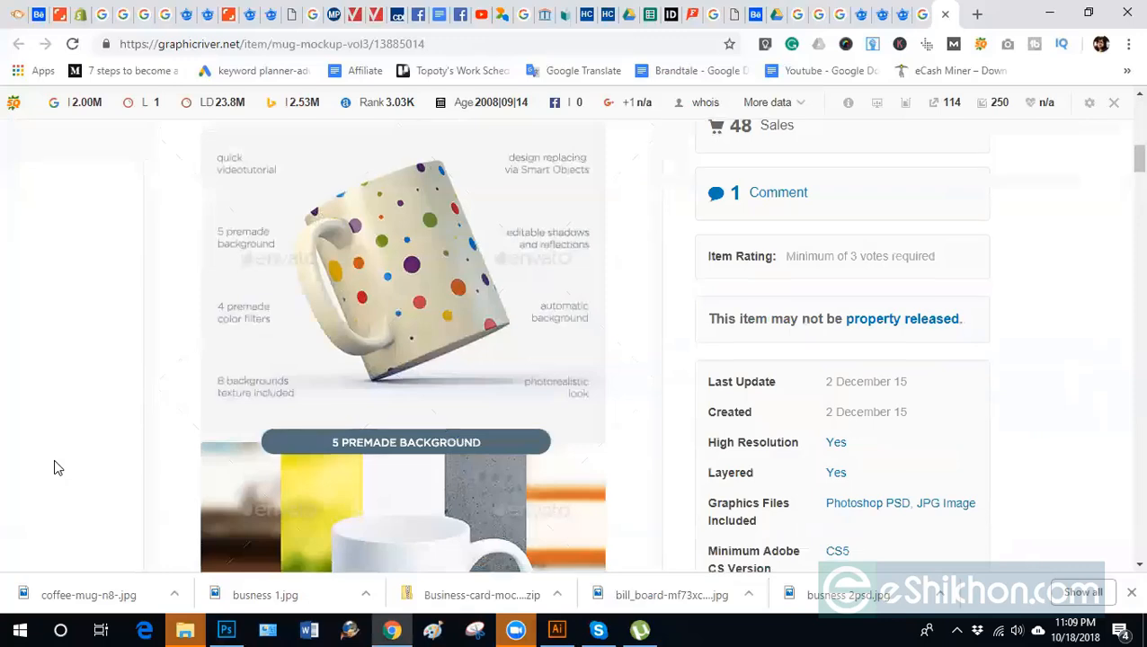
scroll(54, 458, down, 4)
scroll(54, 467, down, 4)
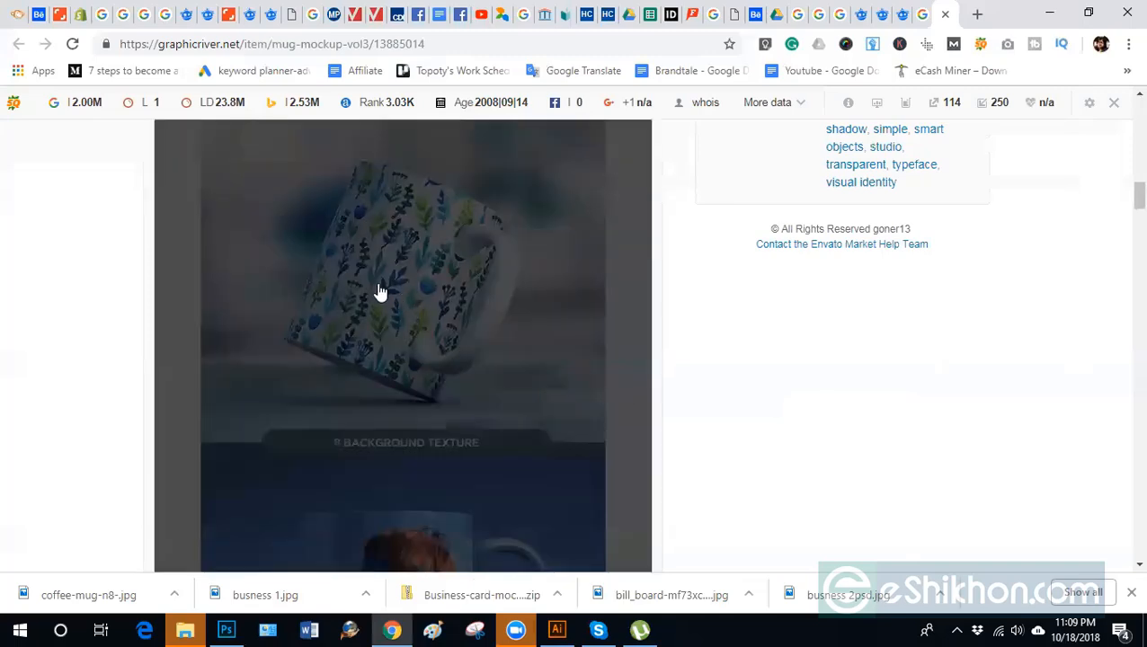
Save the link behind the tilted leaf-patterned mug preview as 13885014.html.
right_click(374, 283)
click(447, 372)
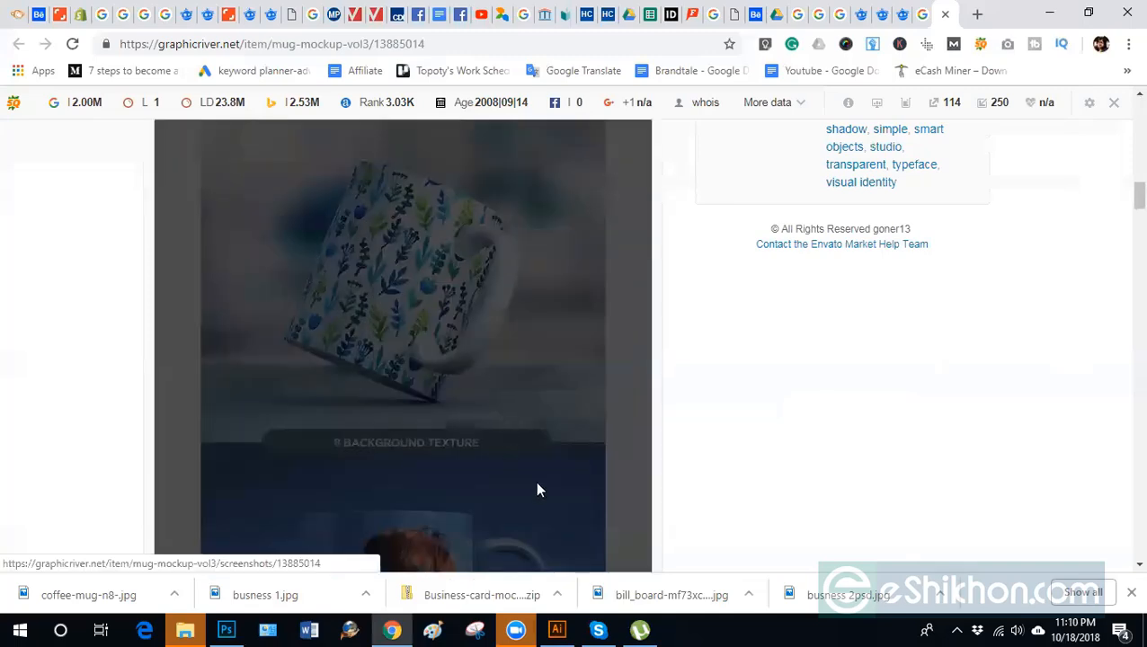
key(Return)
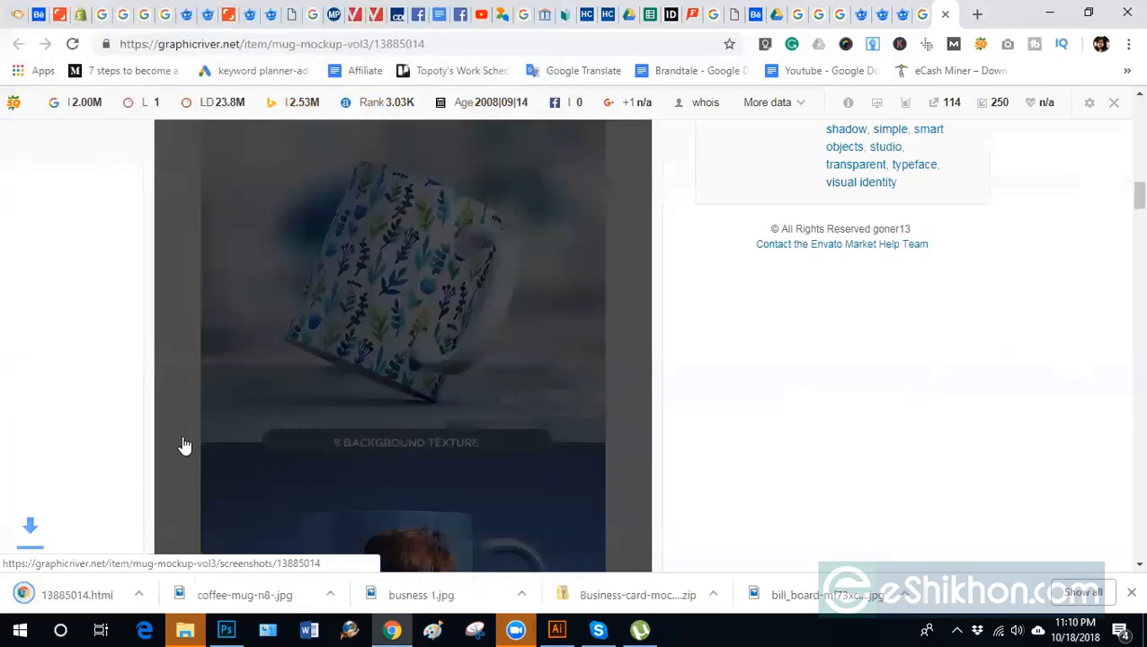
right_click(363, 315)
click(55, 405)
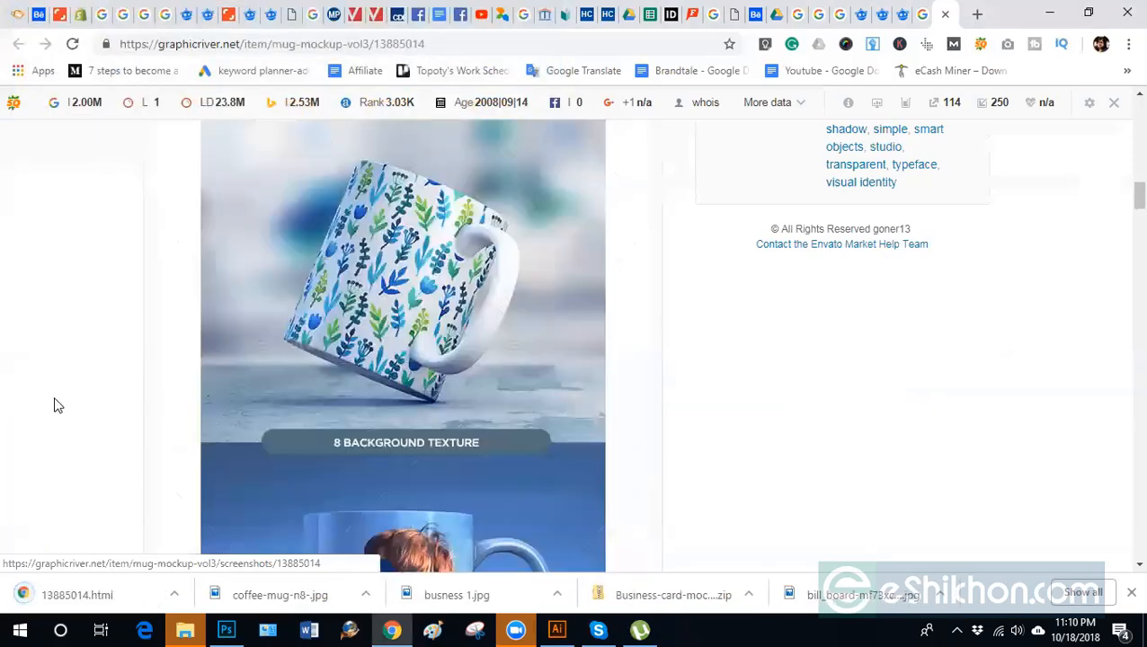
scroll(54, 407, up, 1)
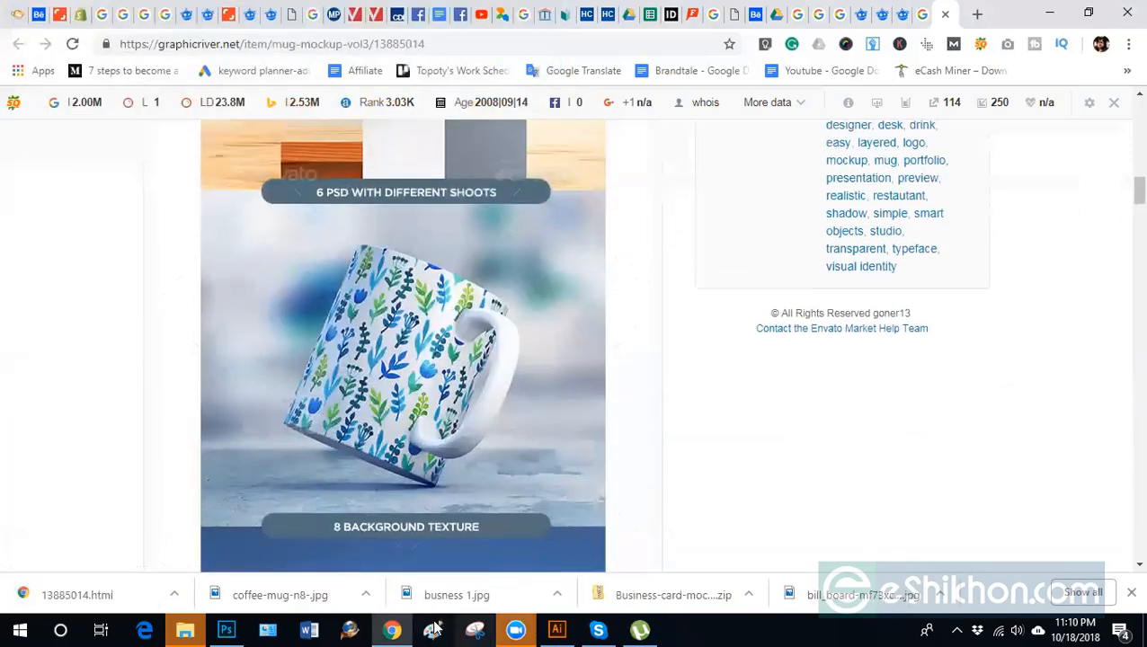
Capture the tilted leaf-patterned mug preview with Snipping Tool and discard the snip without saving it.
click(477, 629)
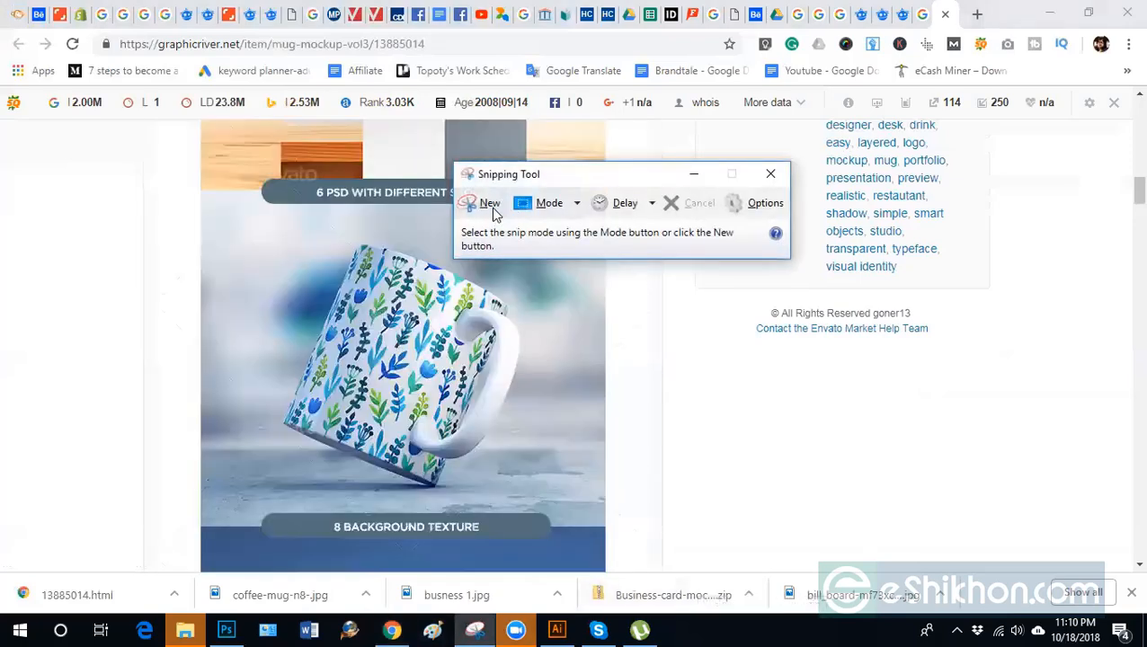
click(491, 205)
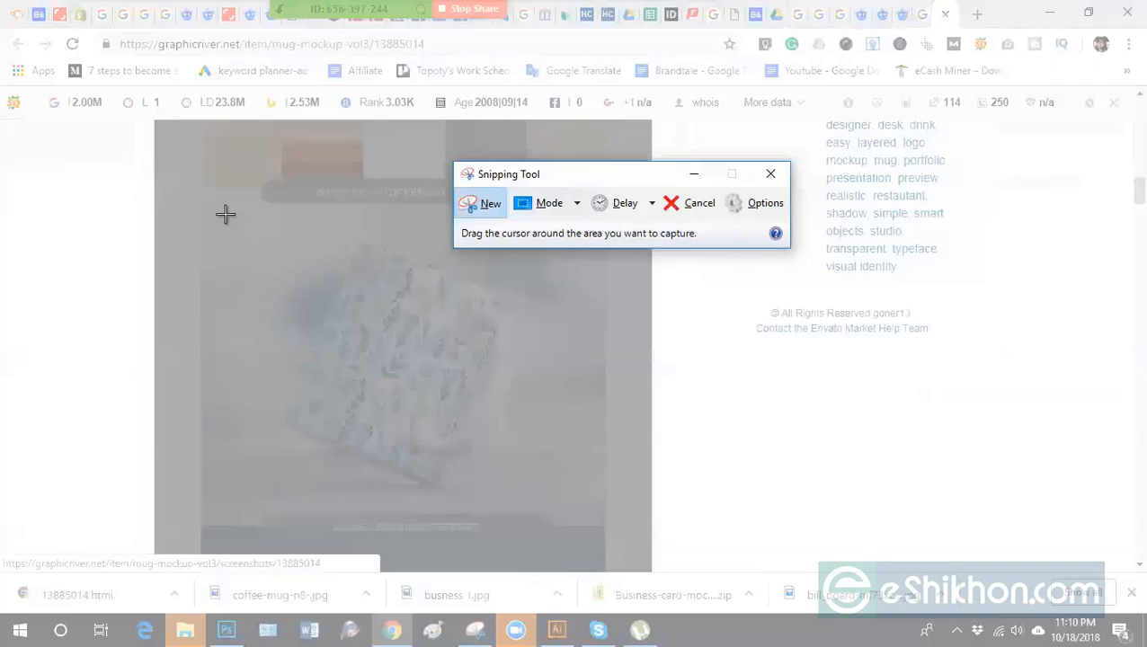
click(771, 173)
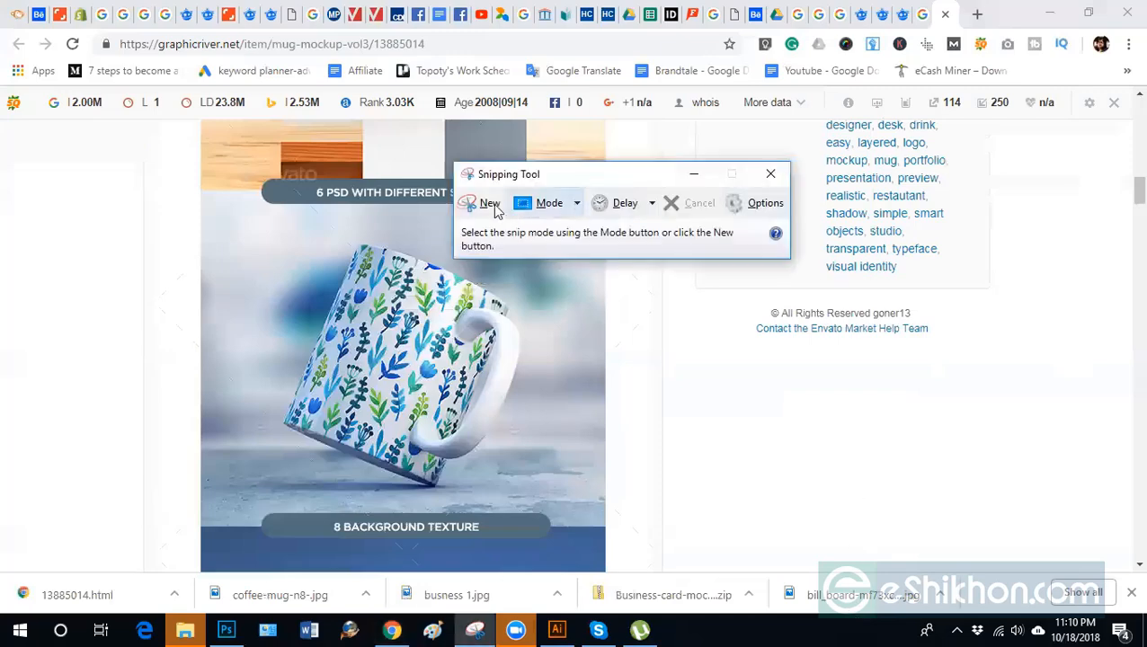
click(489, 207)
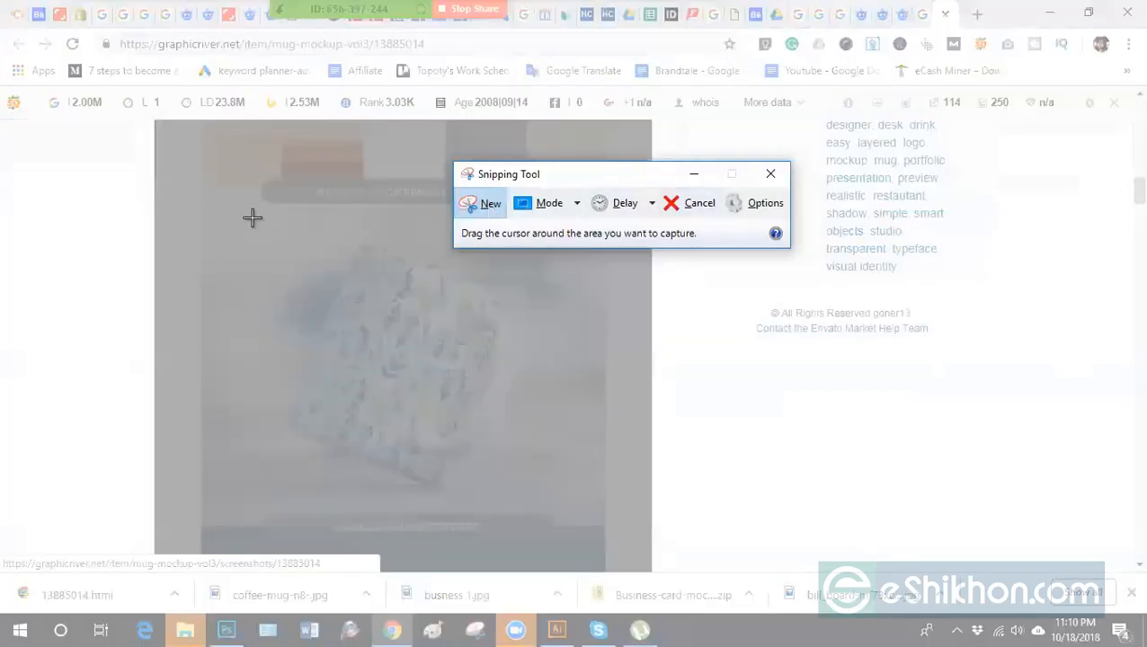
drag(243, 218, 596, 504)
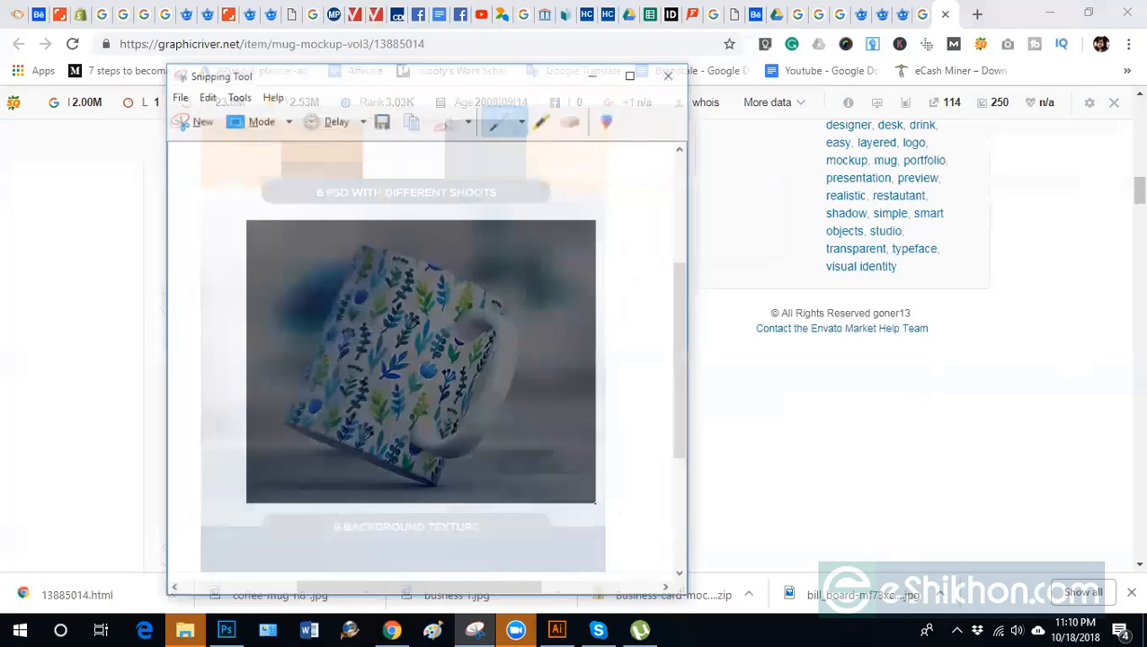
click(670, 78)
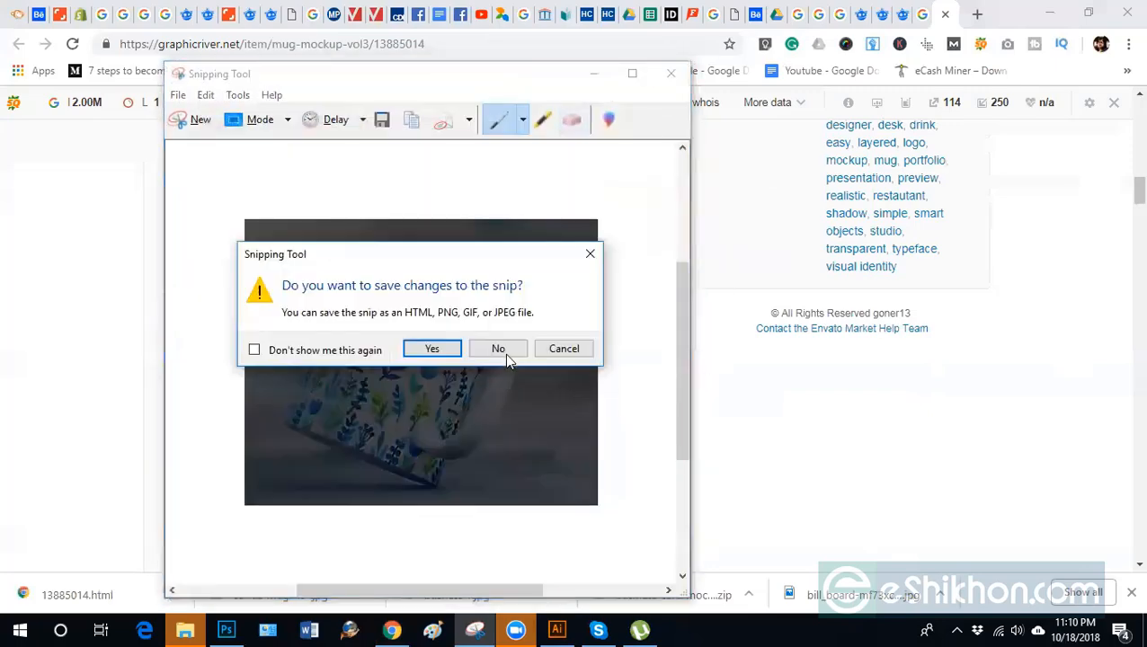
click(505, 356)
Copy the link address of the blue bird mug preview on the GraphicRiver page.
scroll(81, 382, down, 3)
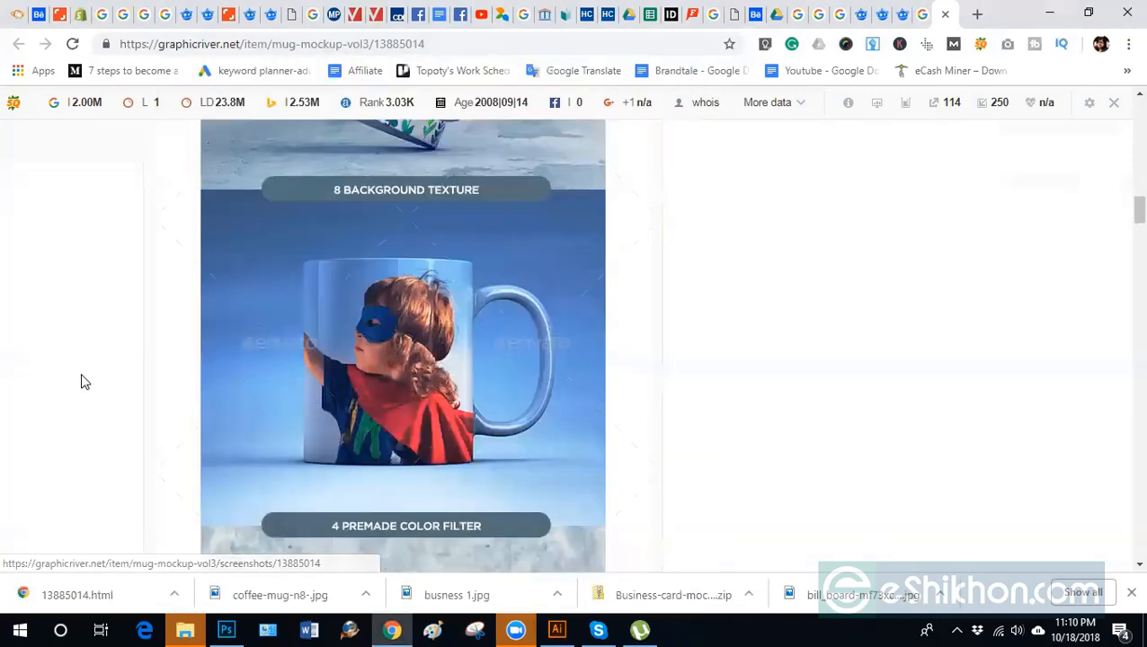
scroll(81, 383, up, 6)
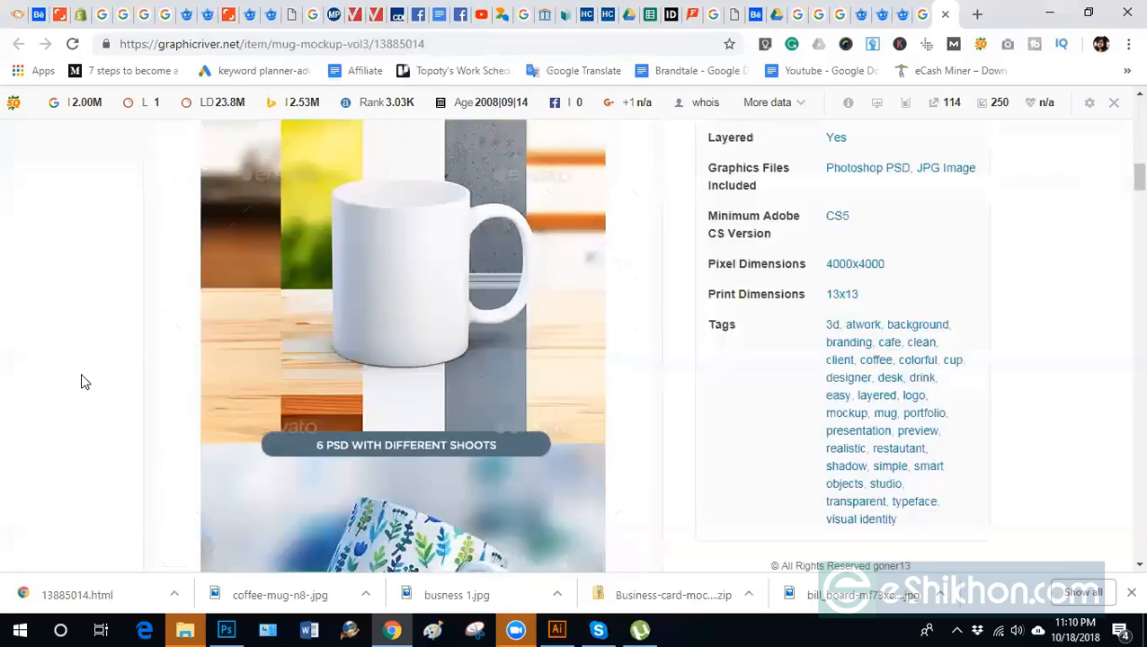
scroll(81, 382, up, 10)
scroll(79, 378, down, 5)
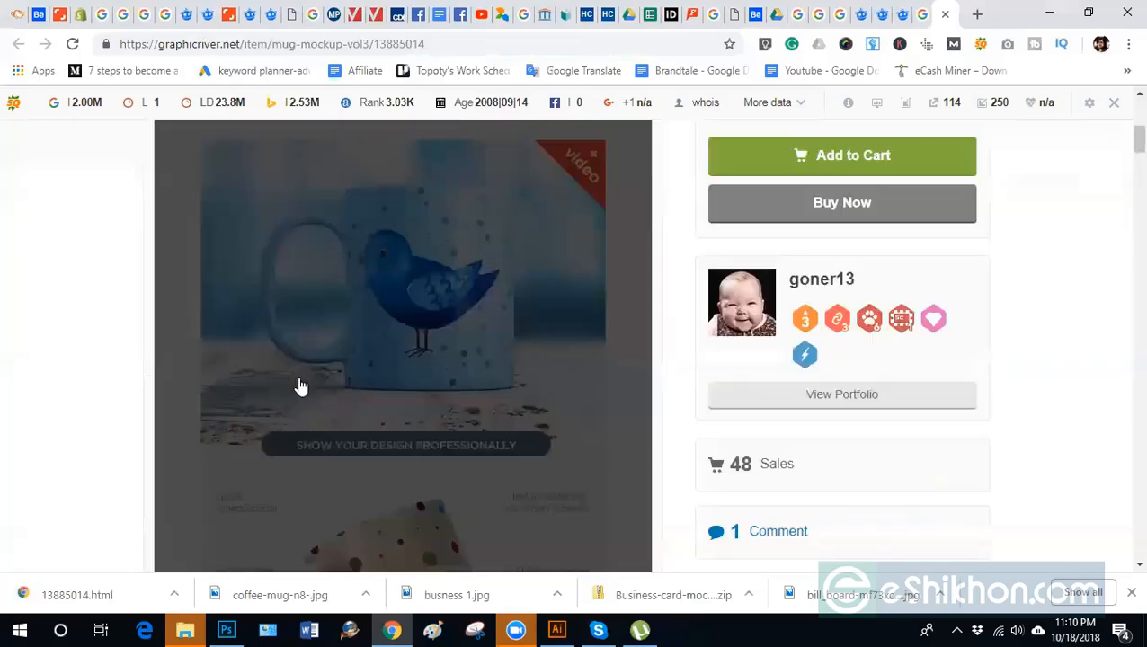
right_click(375, 367)
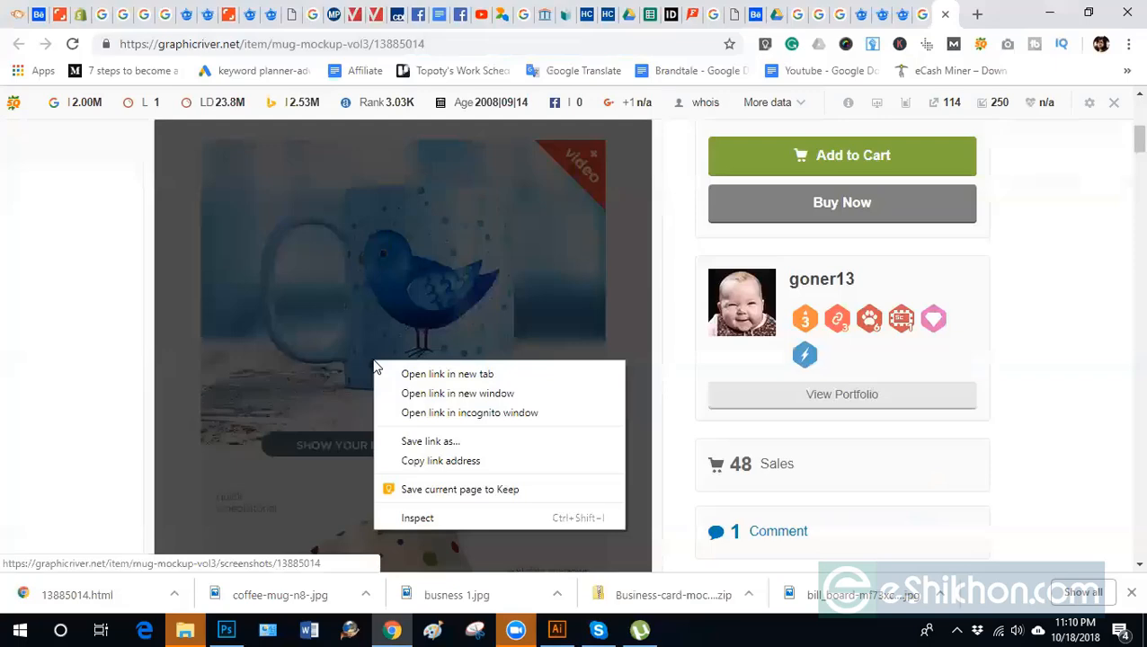
click(455, 462)
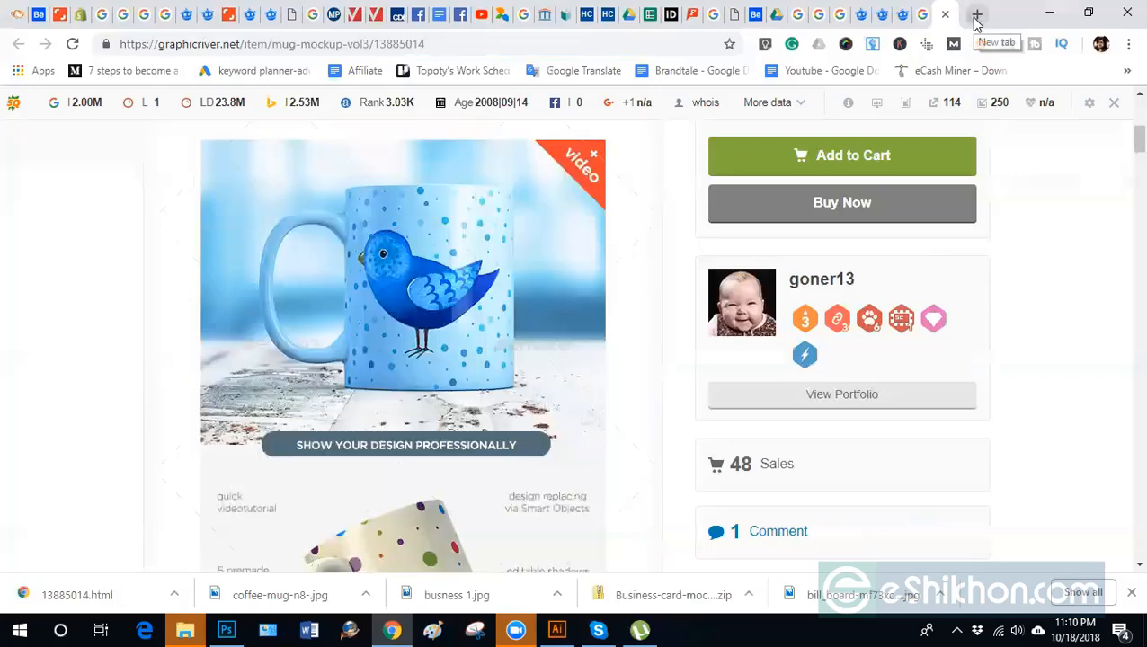
Open Google Images in a new tab through a search for "image" and try a search by image with the copied link.
click(977, 18)
text(image)
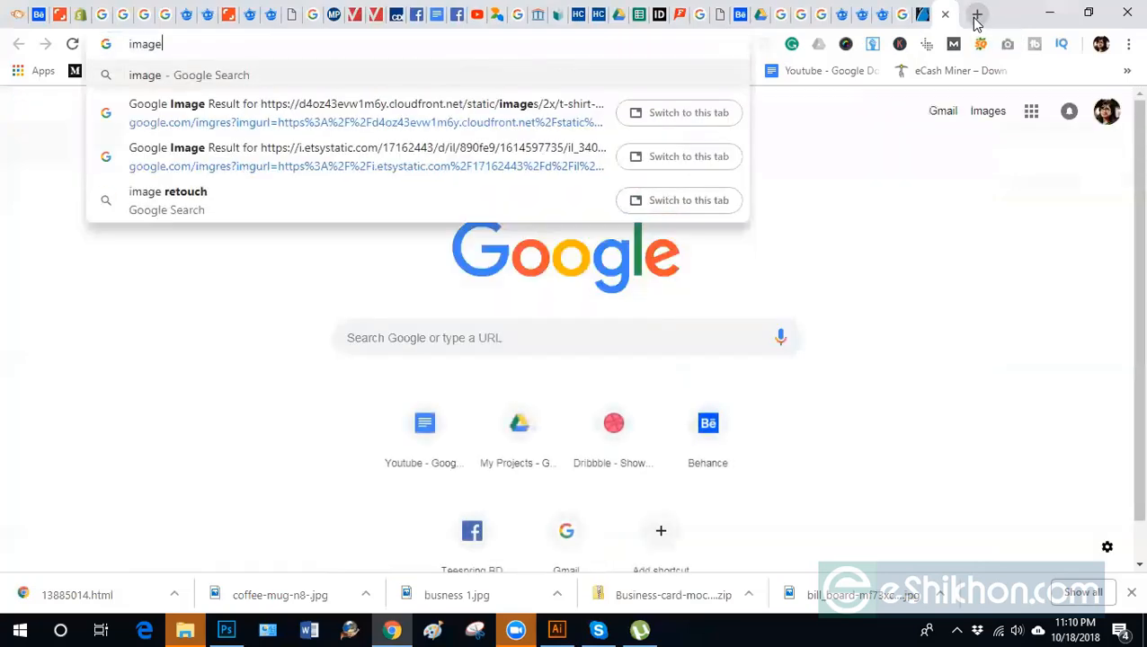
key(Return)
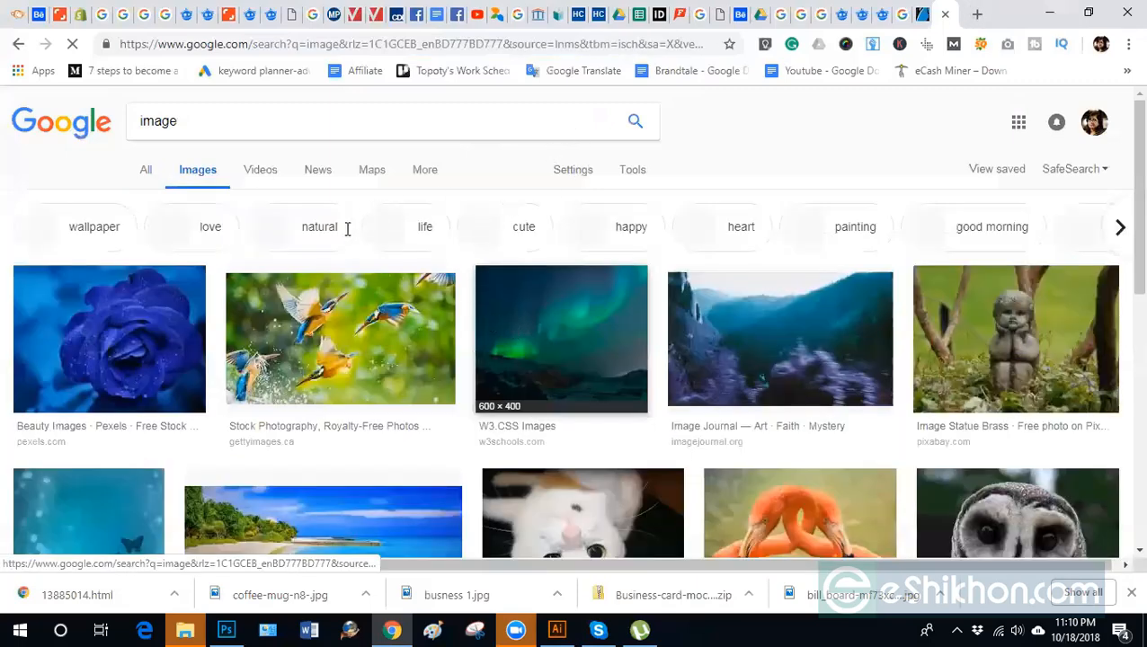
key(ctrl+v)
click(572, 233)
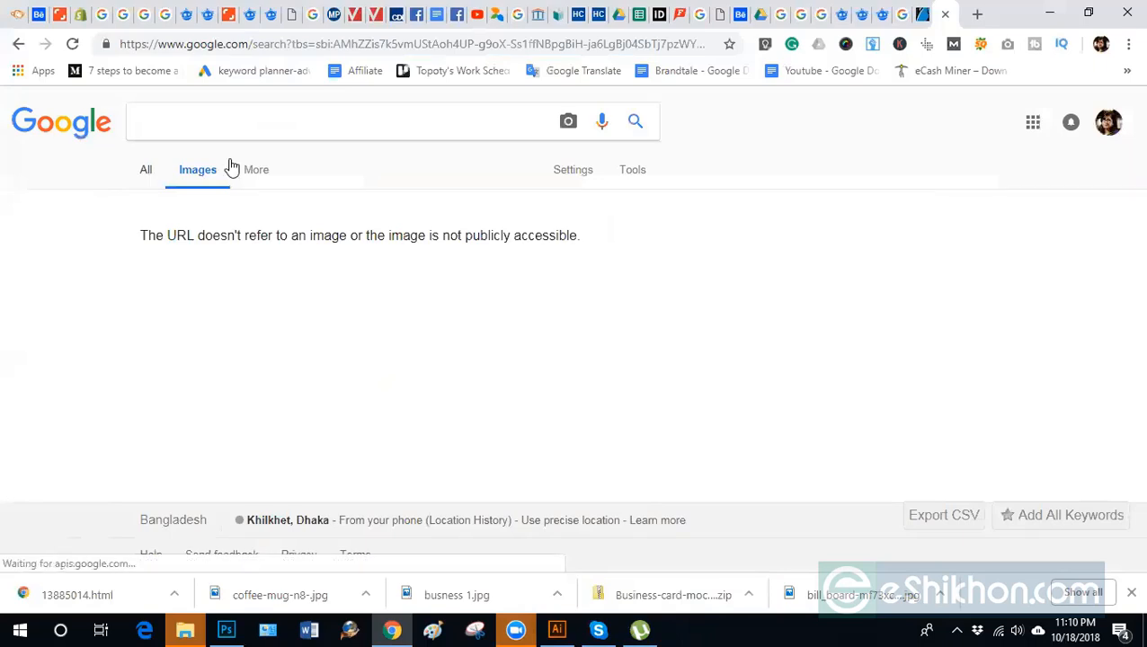
click(147, 176)
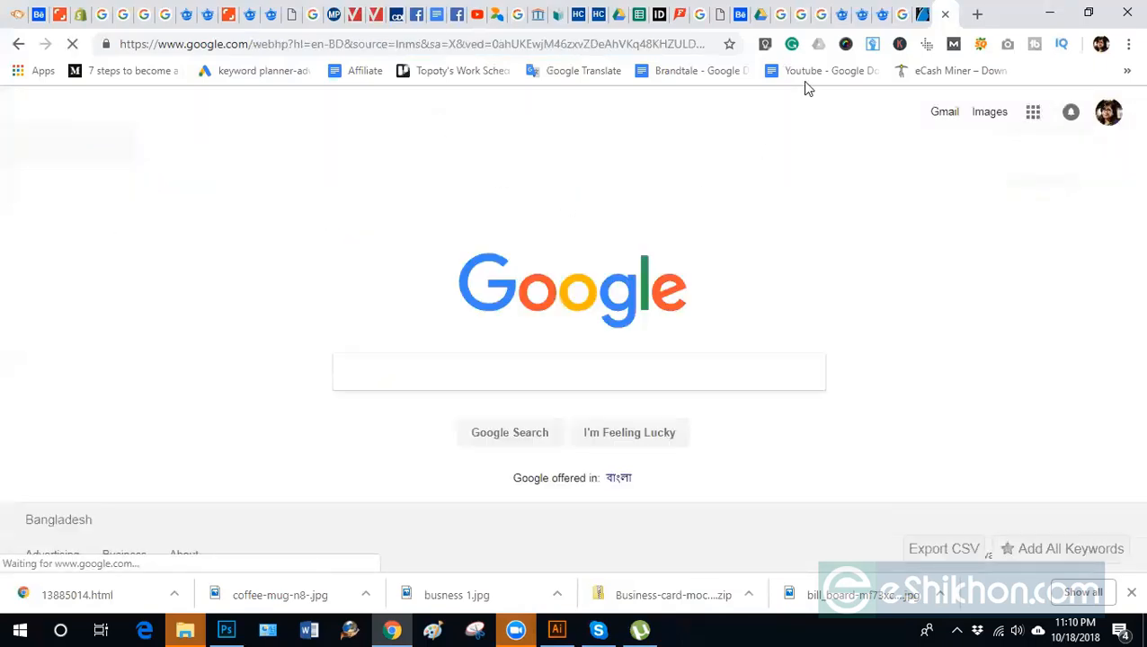
Return to the "Mug mockup" image results and open the latte mug smart object tutorial image in its own tab.
click(922, 15)
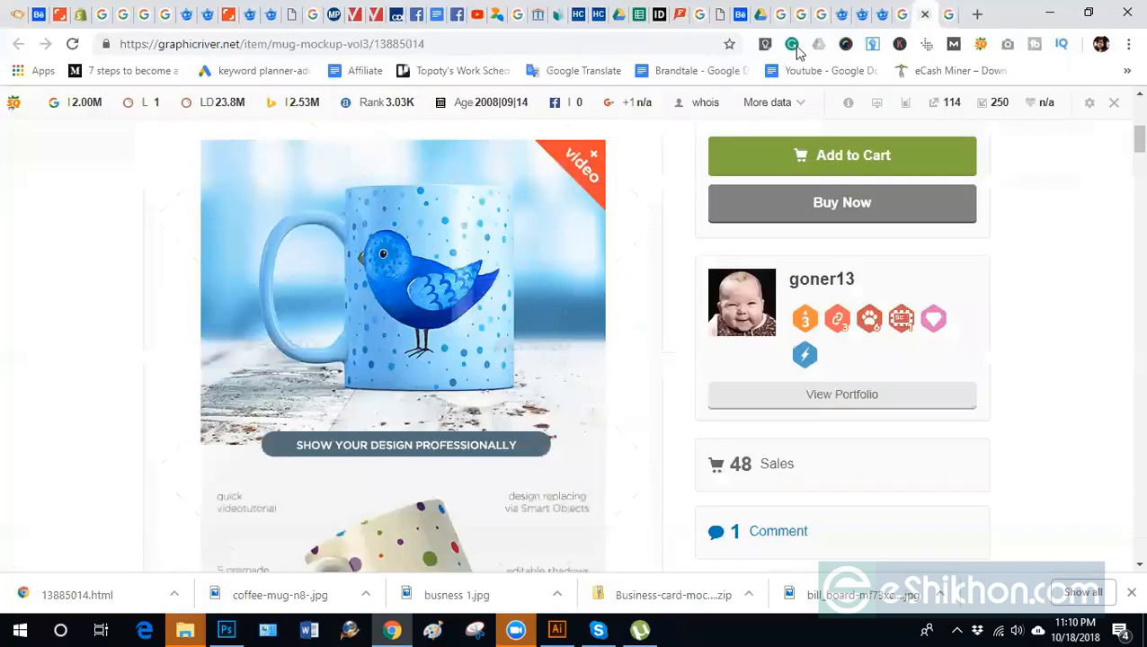
click(902, 15)
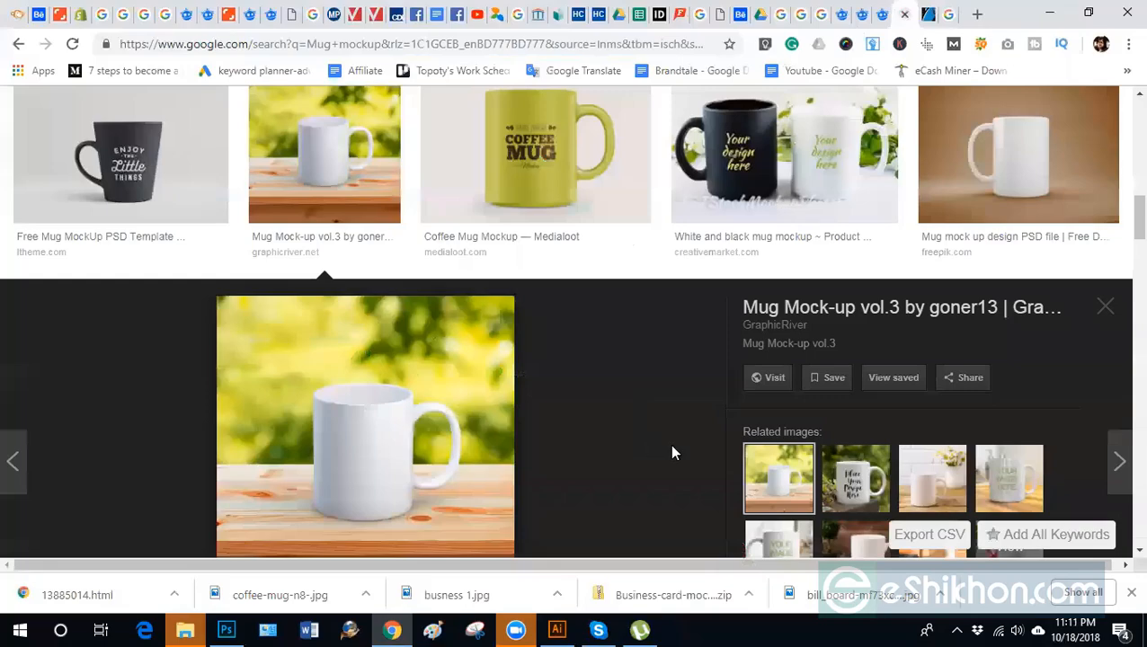
scroll(673, 453, up, 8)
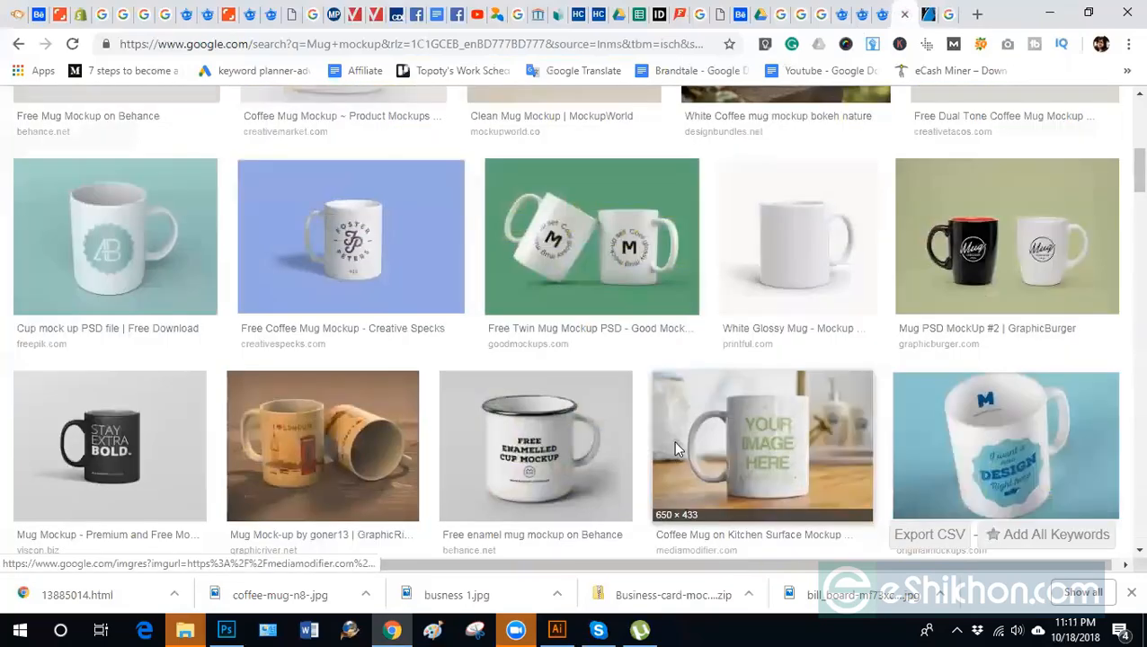
scroll(676, 449, up, 6)
scroll(676, 450, down, 1)
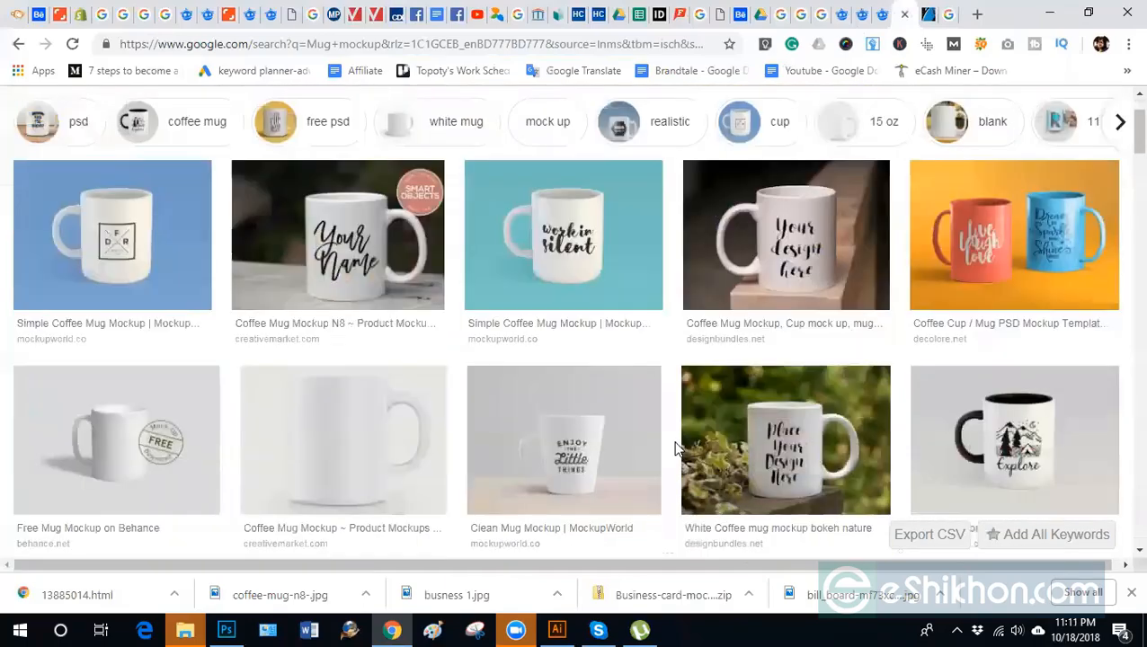
scroll(676, 449, down, 5)
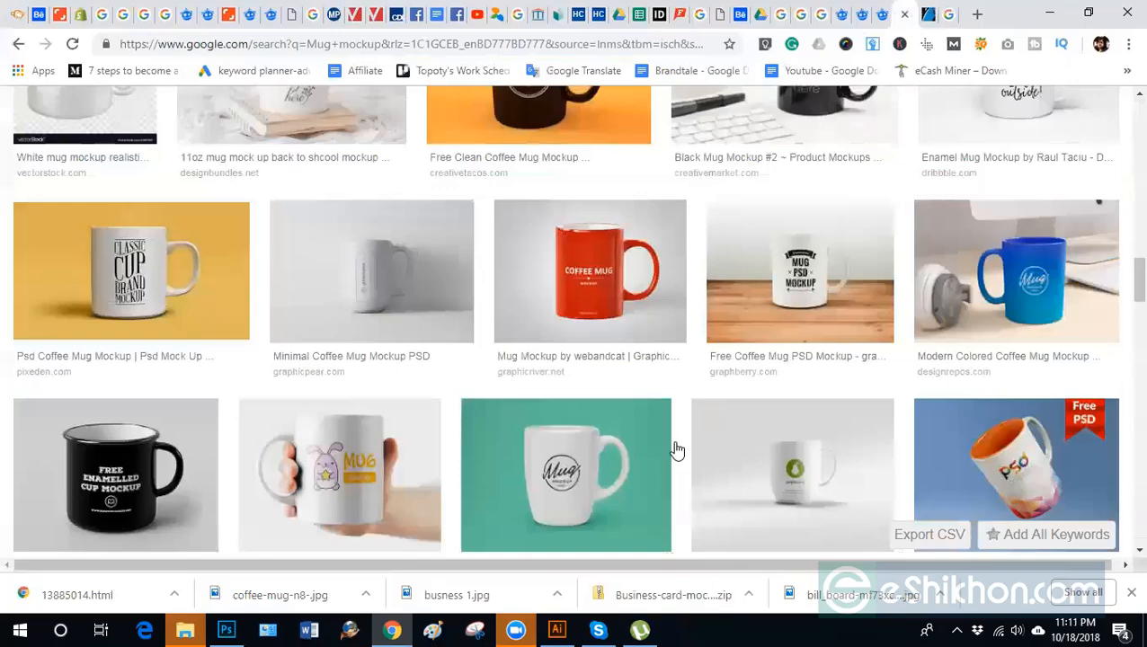
scroll(676, 449, down, 5)
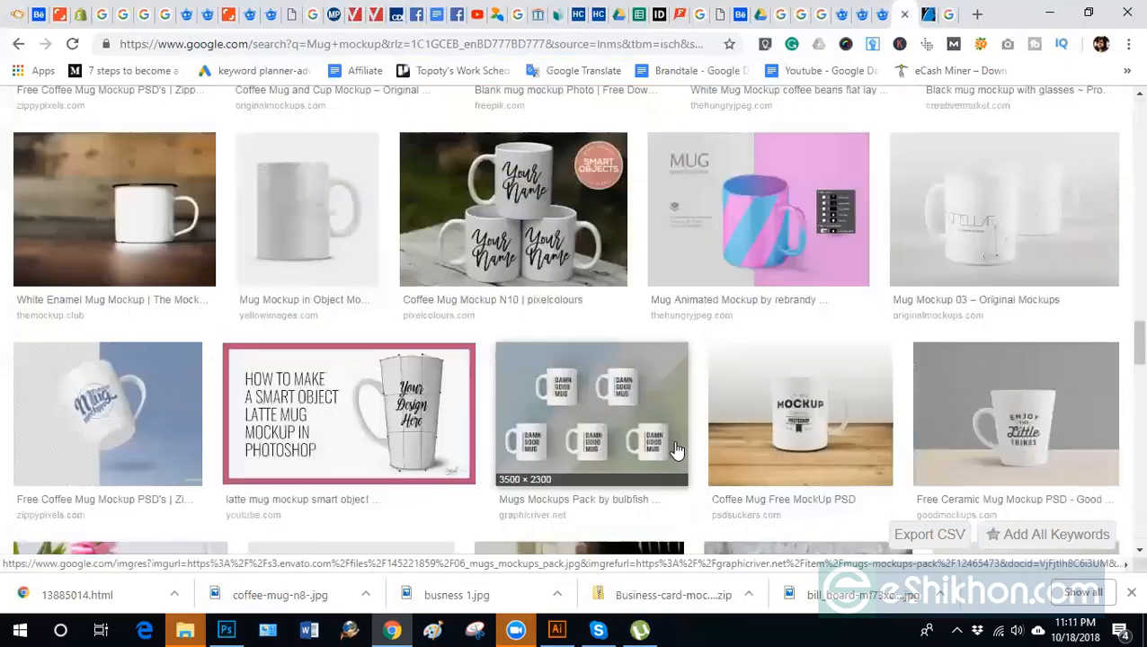
scroll(676, 450, down, 2)
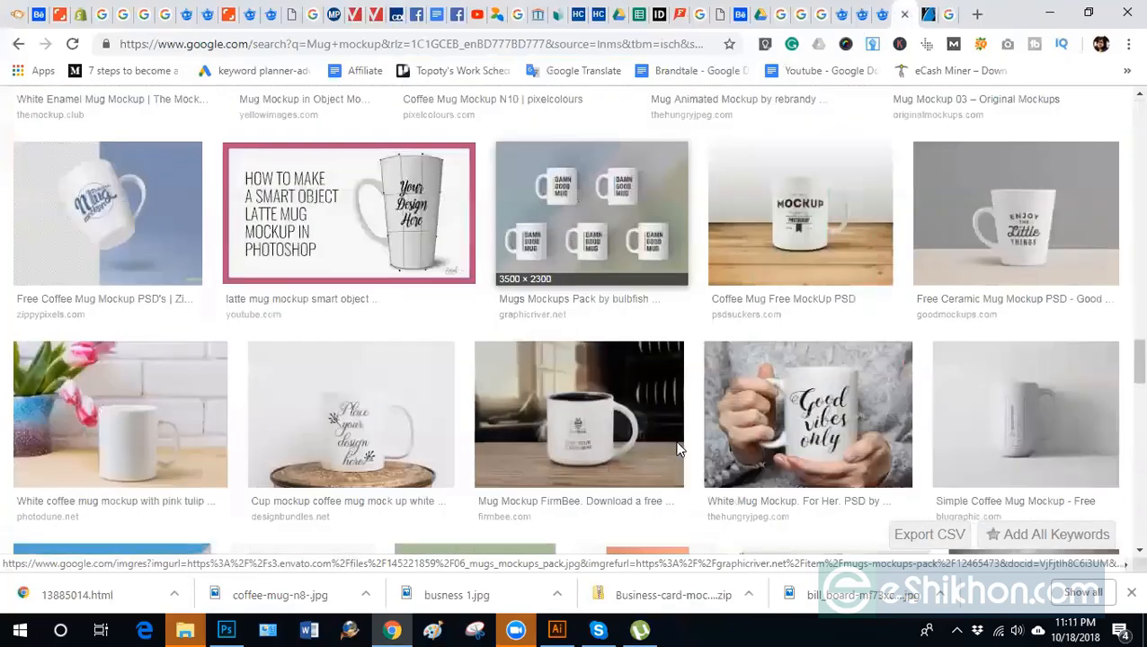
scroll(676, 449, up, 1)
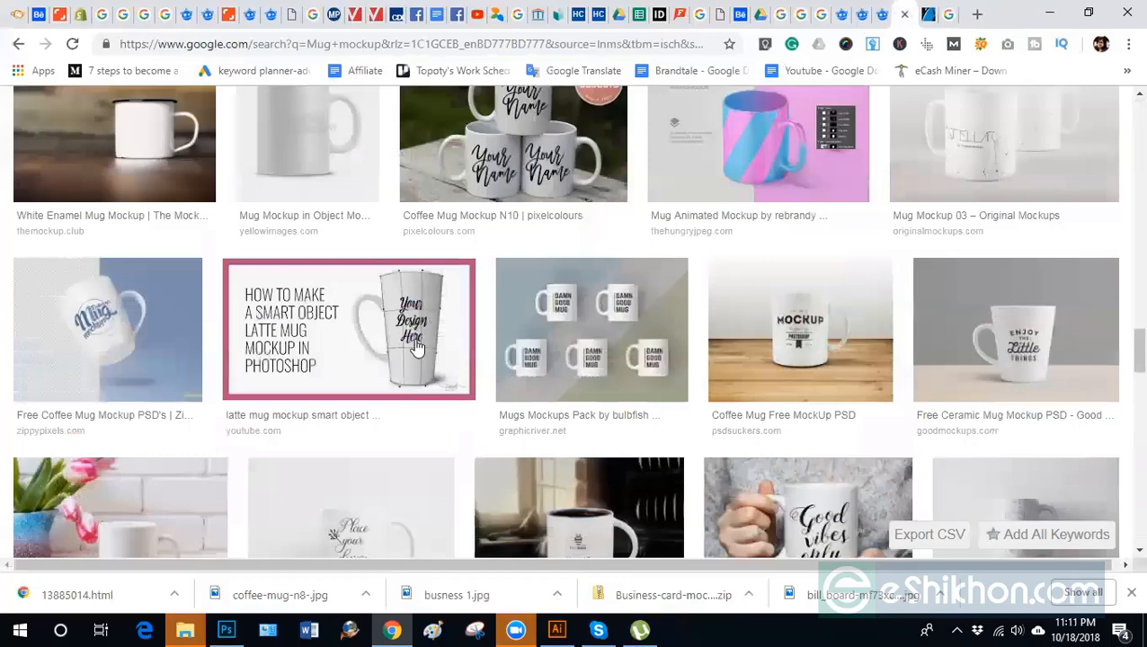
middle_click(360, 337)
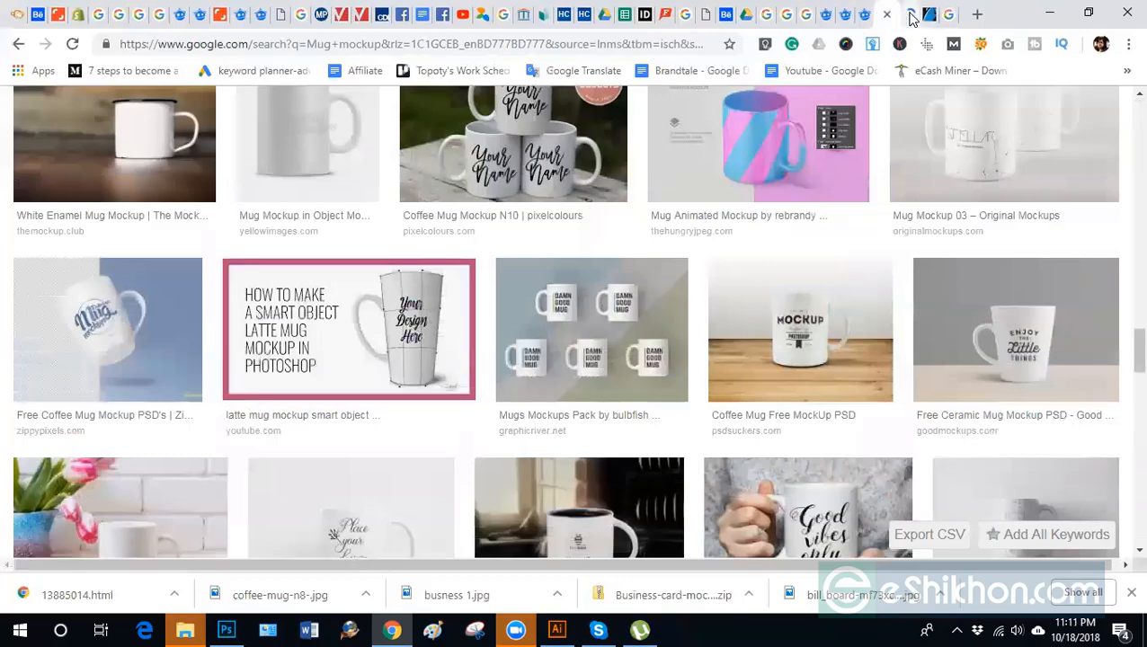
click(919, 22)
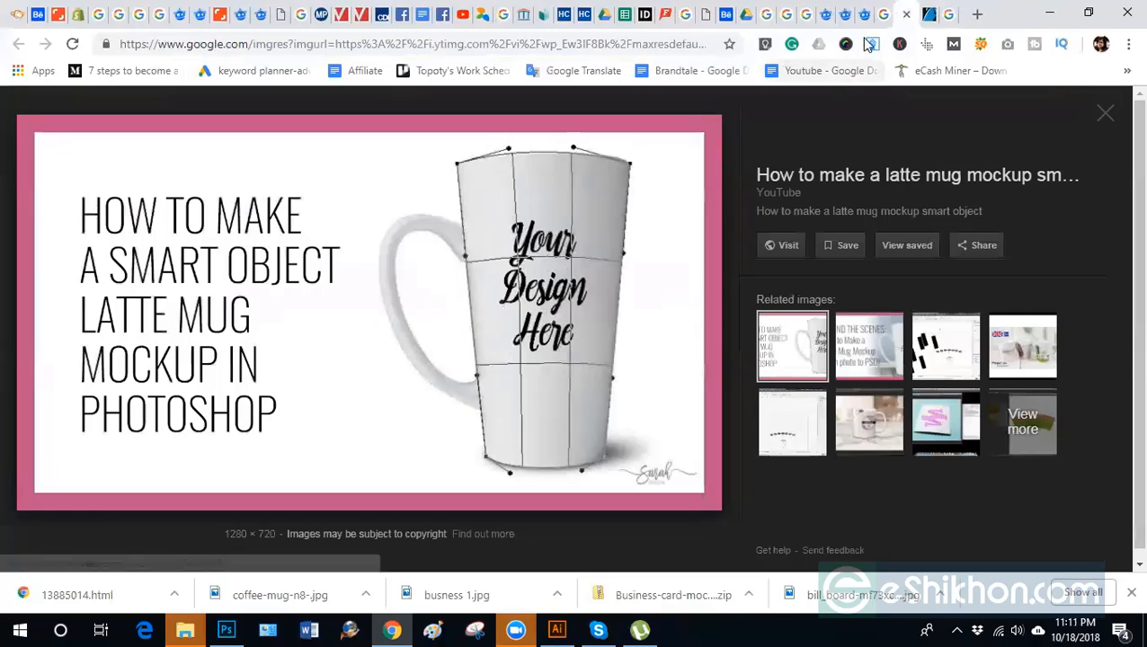
Return to the "Mug mockup" image results and browse them for a mug picture suited to a smart object mockup.
click(883, 15)
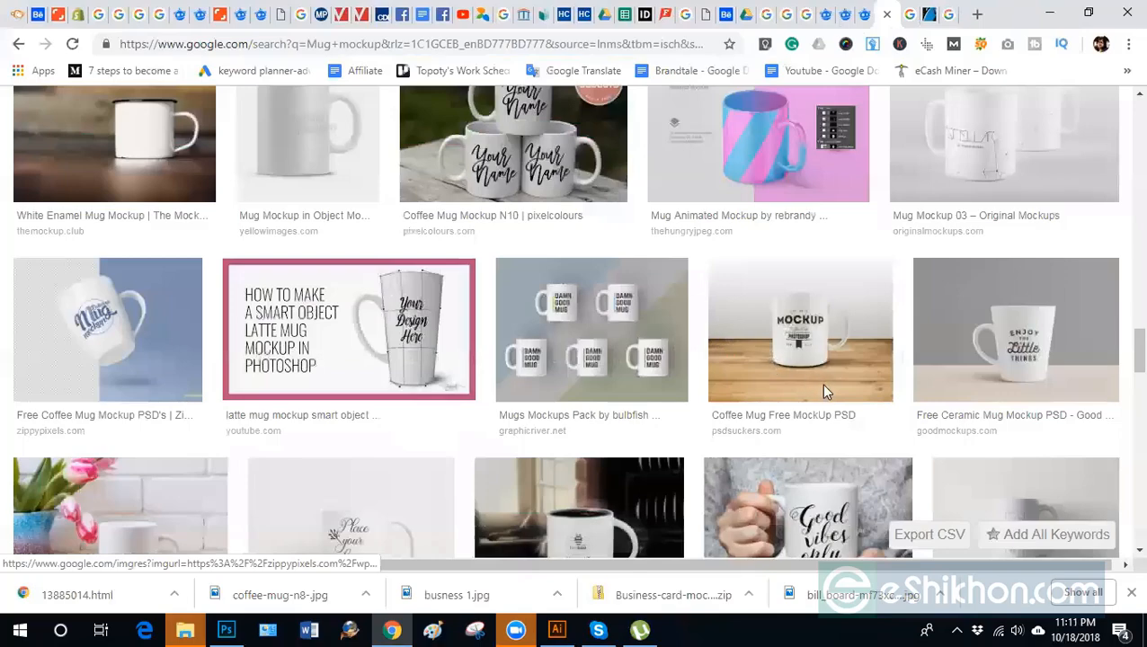
scroll(568, 353, up, 4)
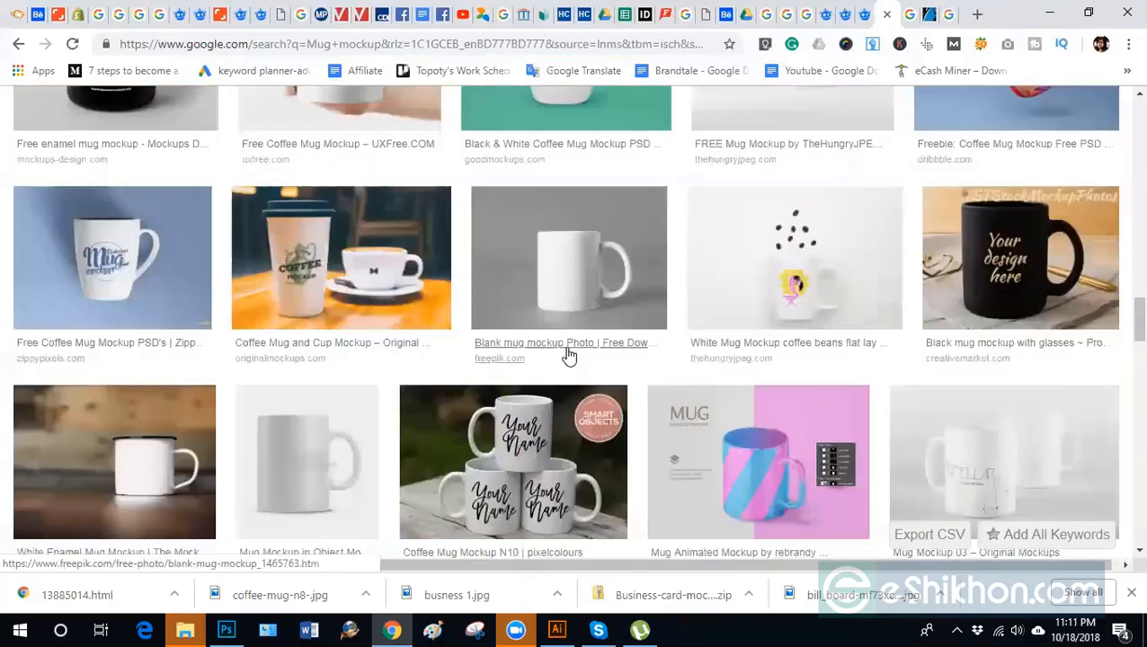
scroll(568, 356, down, 5)
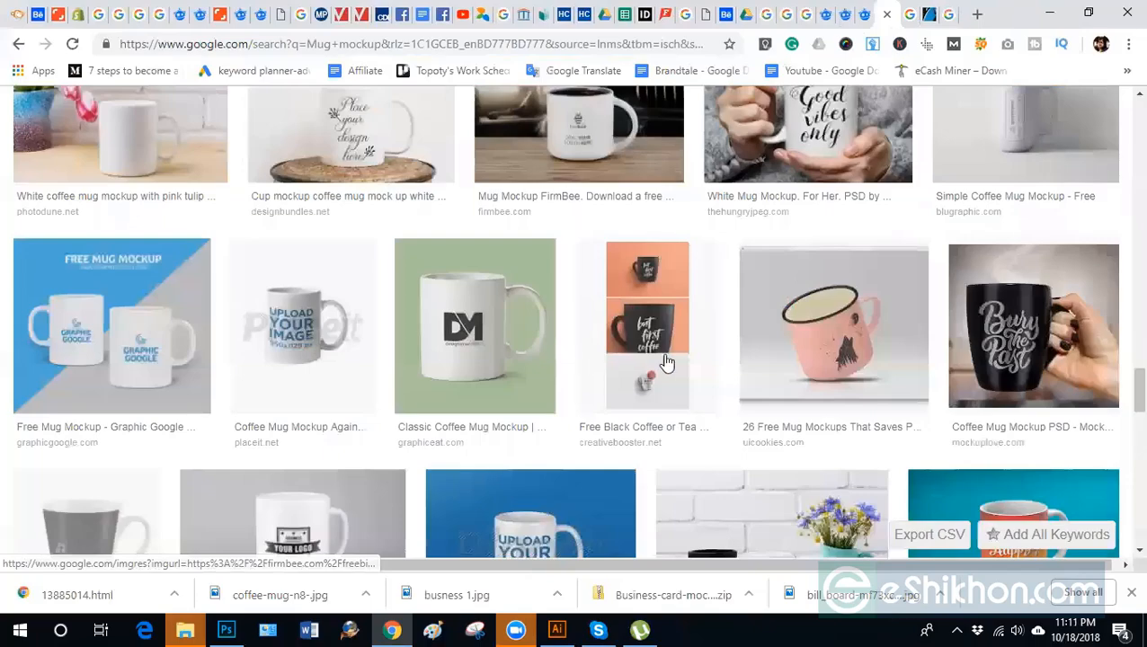
scroll(668, 362, down, 1)
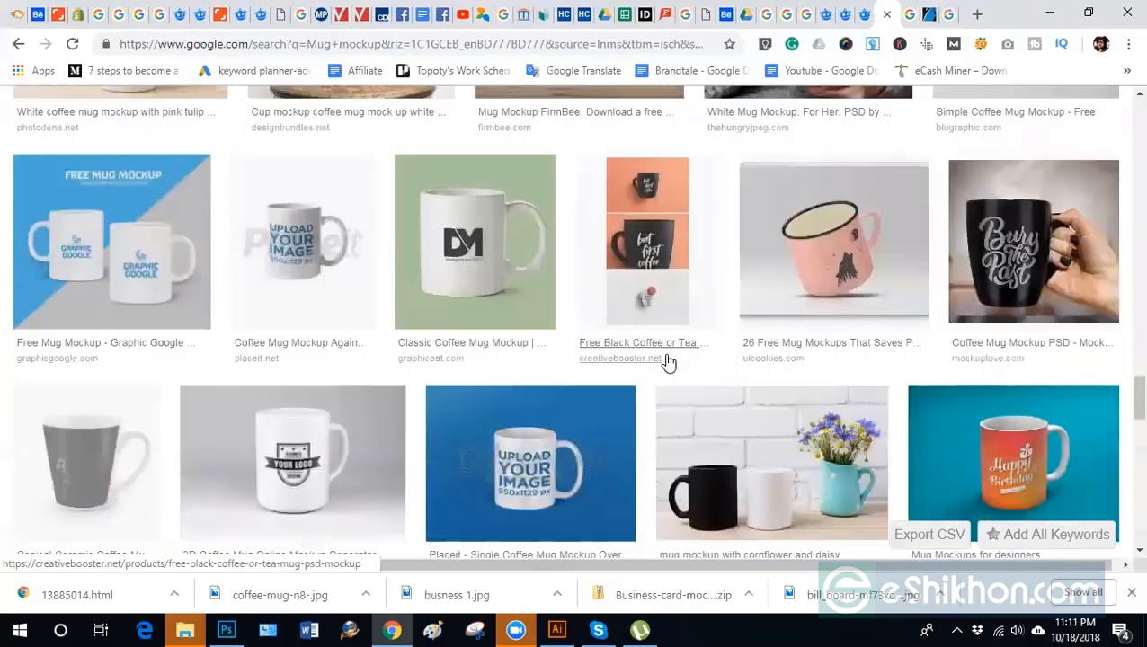
scroll(668, 363, down, 5)
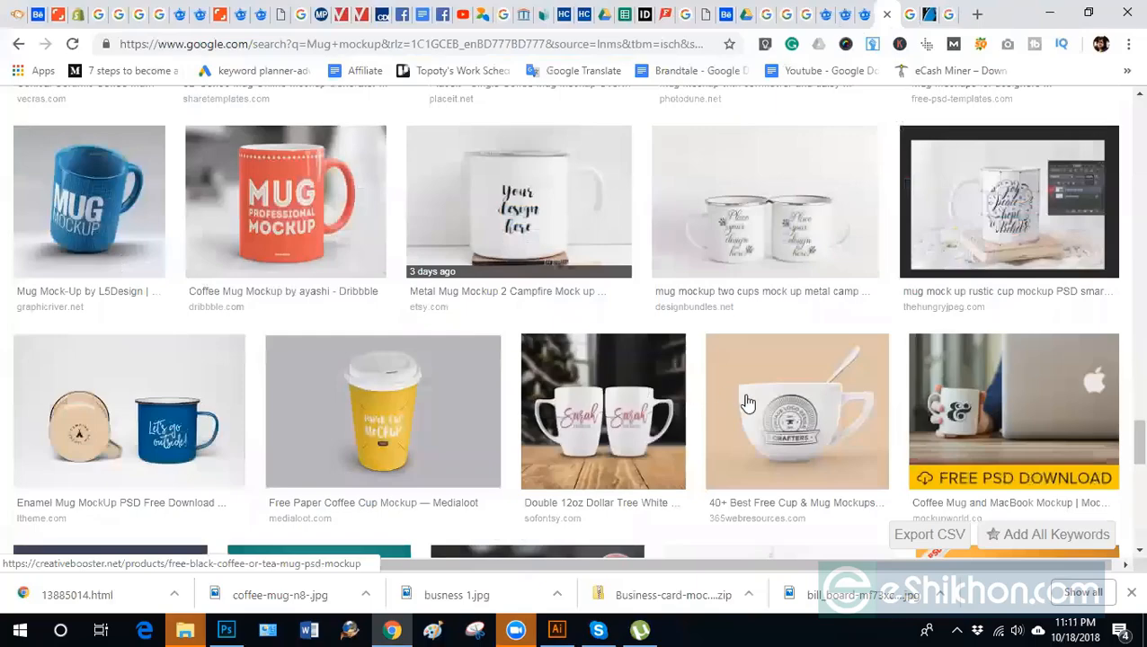
scroll(747, 403, down, 3)
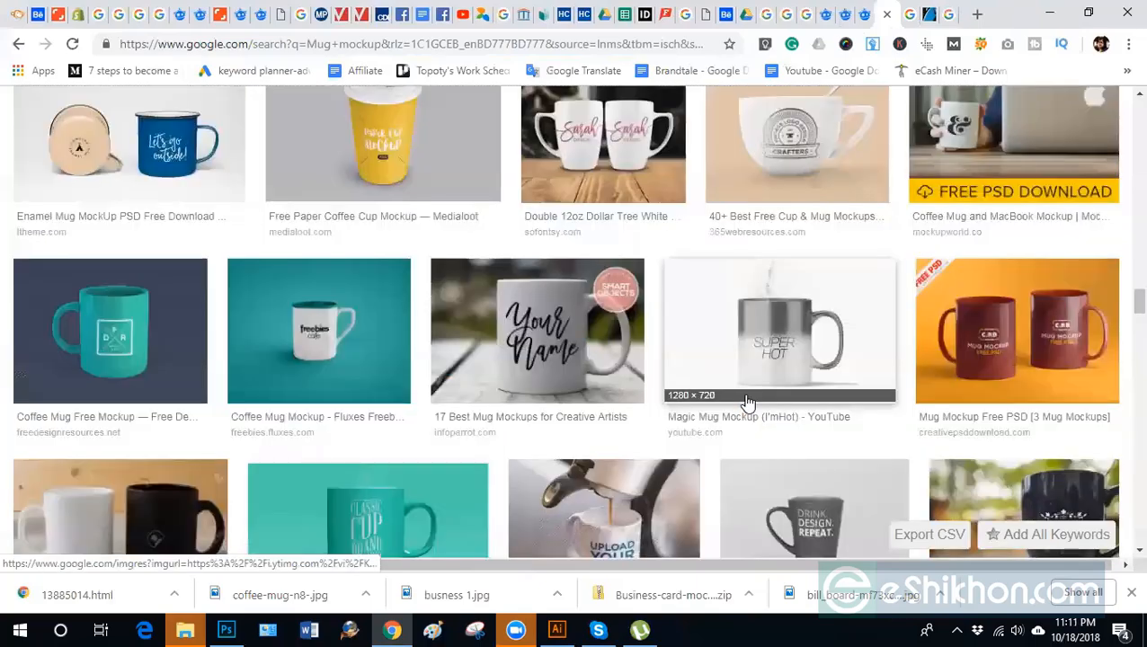
scroll(747, 403, down, 5)
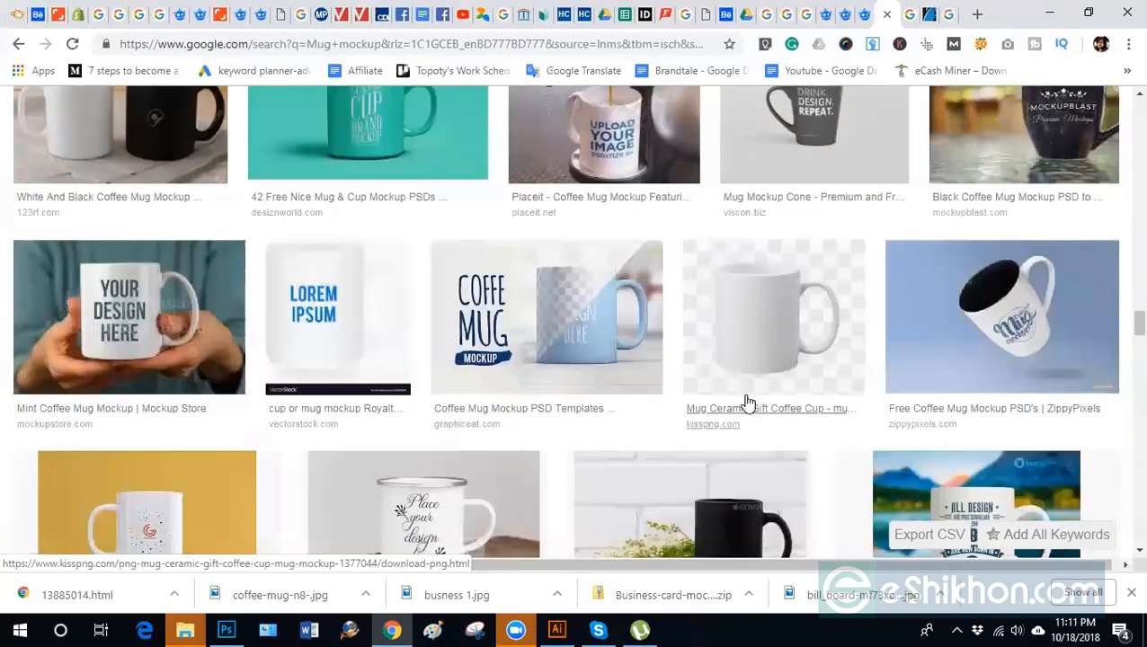
scroll(747, 402, down, 4)
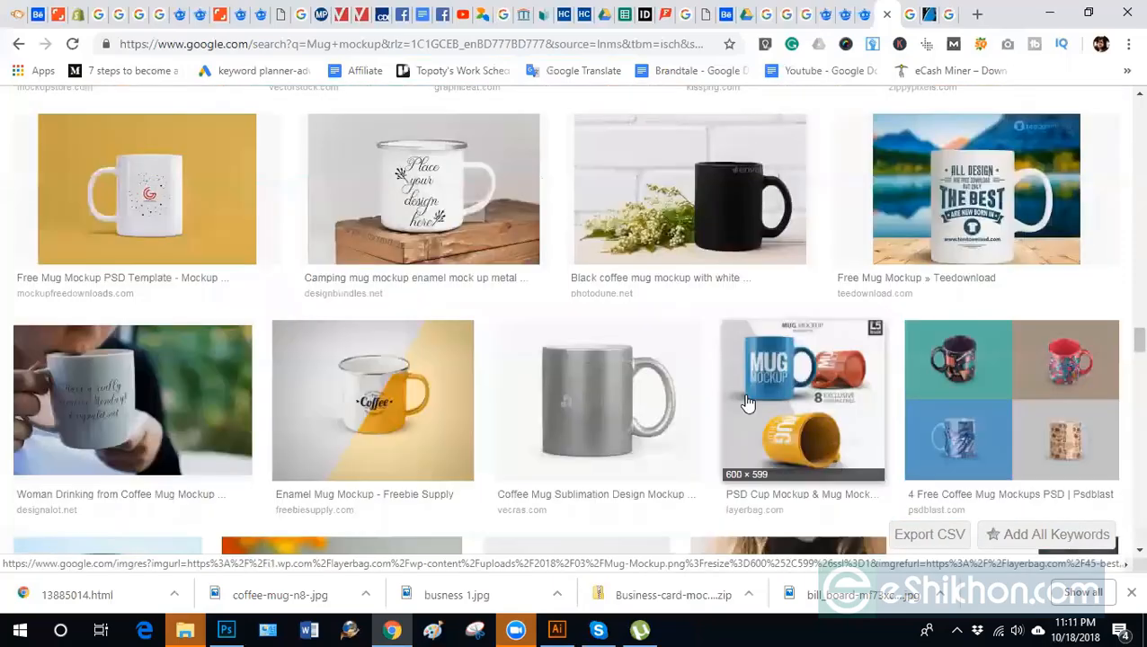
scroll(747, 402, down, 2)
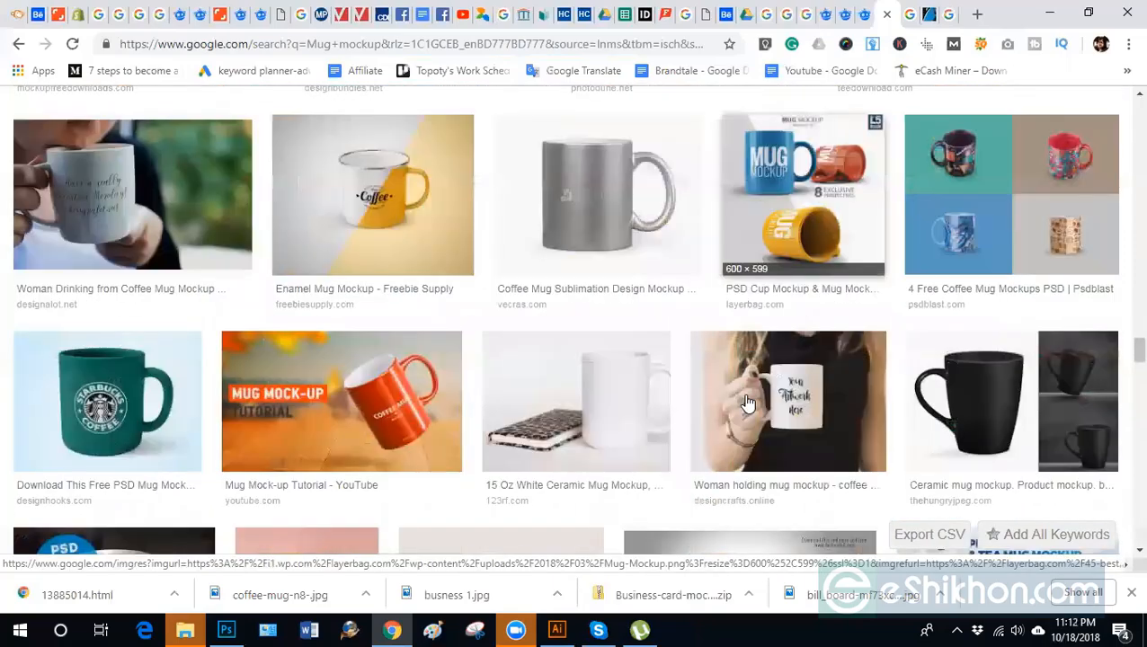
scroll(747, 441, down, 2)
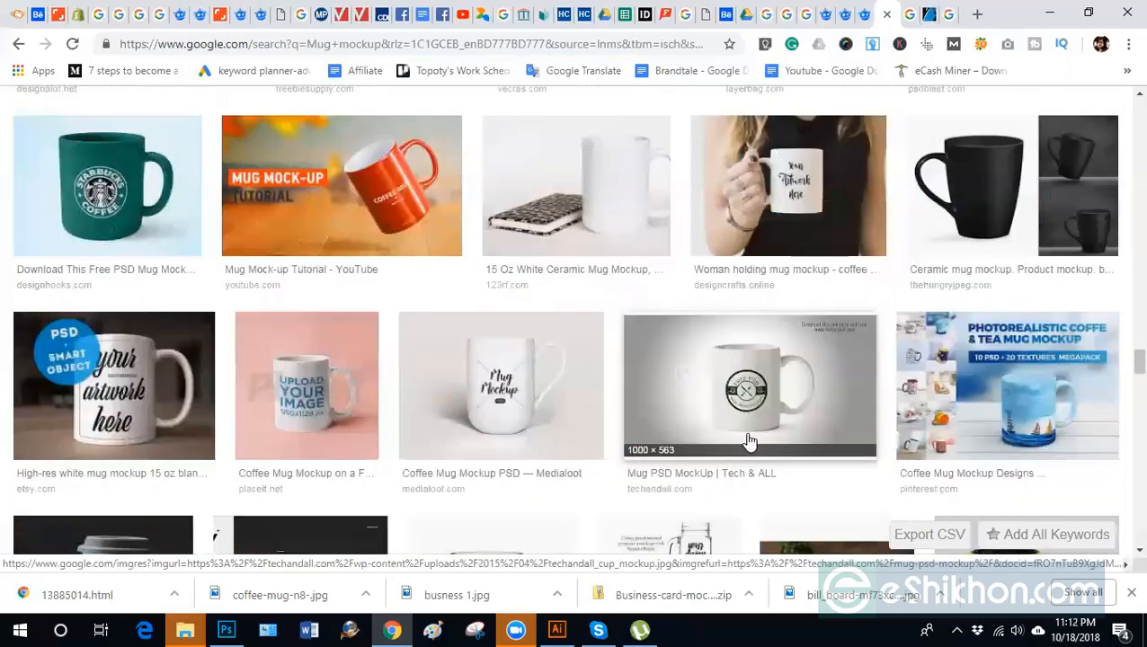
scroll(750, 440, down, 5)
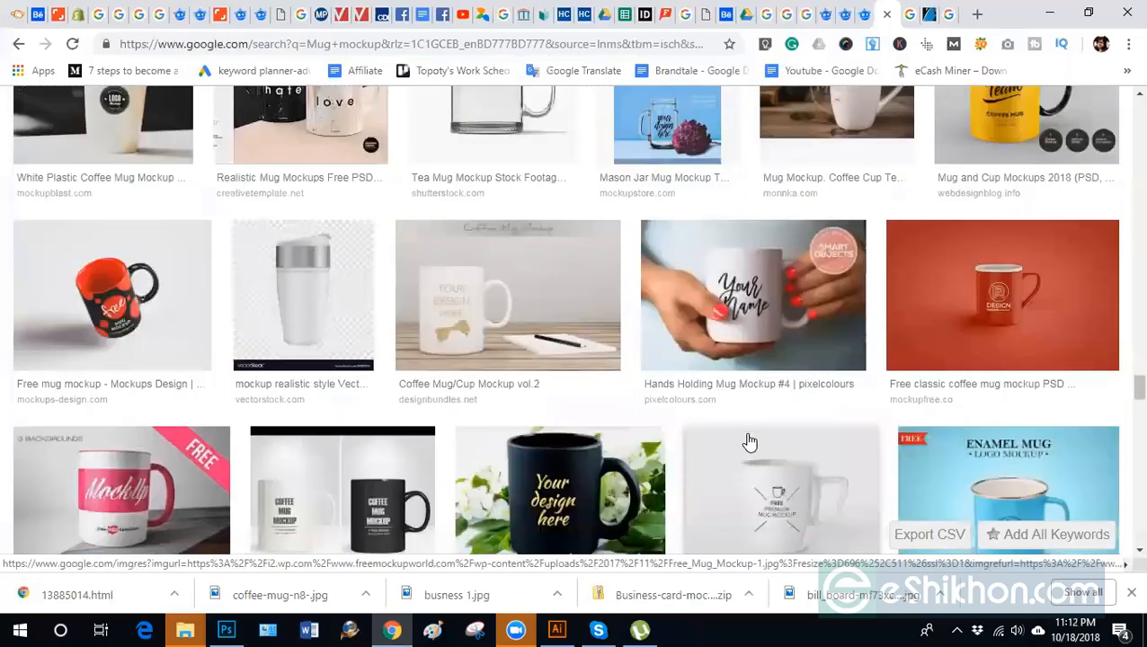
scroll(750, 442, down, 5)
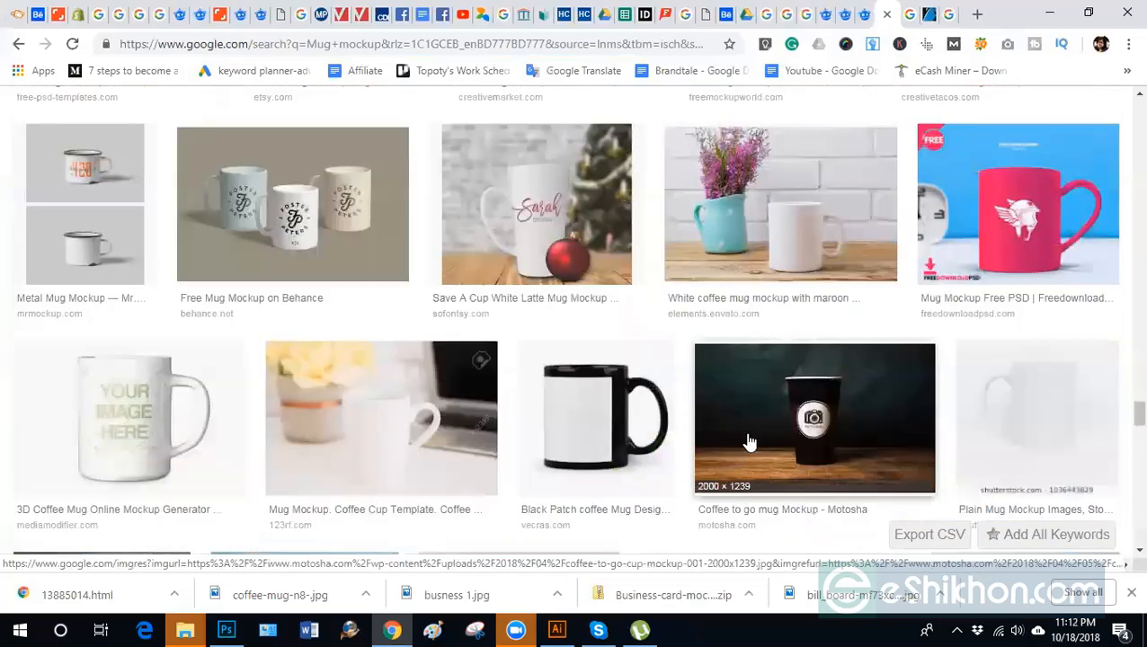
scroll(749, 442, down, 2)
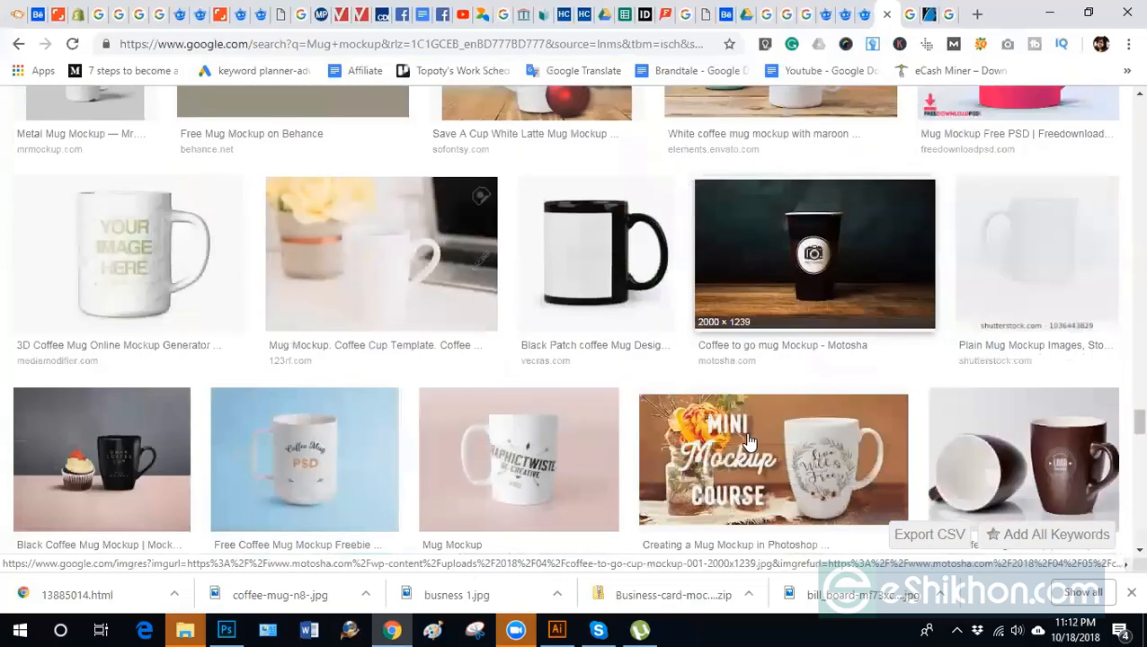
scroll(750, 440, down, 5)
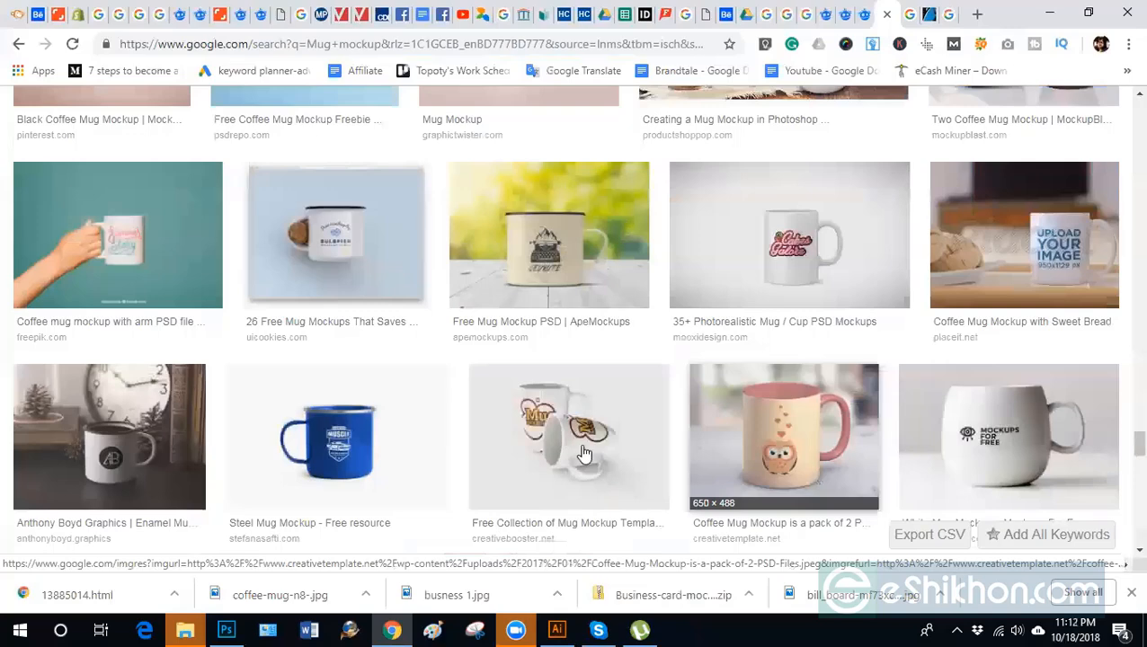
Save the two-mug image from "Free Collection of Mug Mockup Templates" to Downloads as JPEG Mug-Mockup-01 and open it in Photoshop.
click(910, 18)
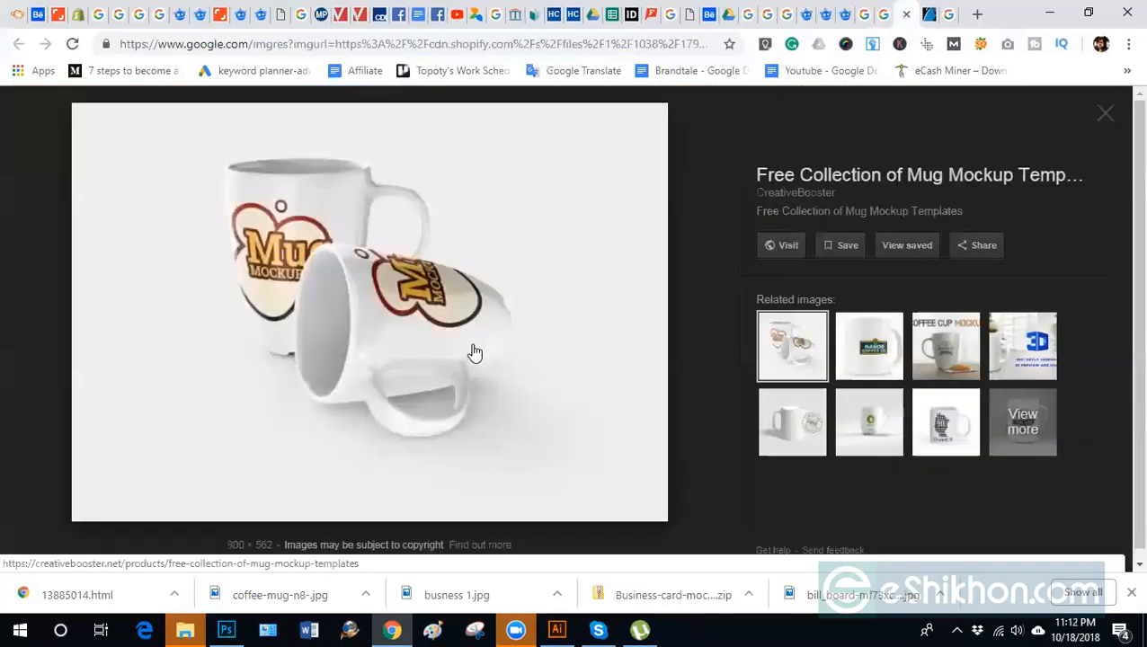
right_click(432, 425)
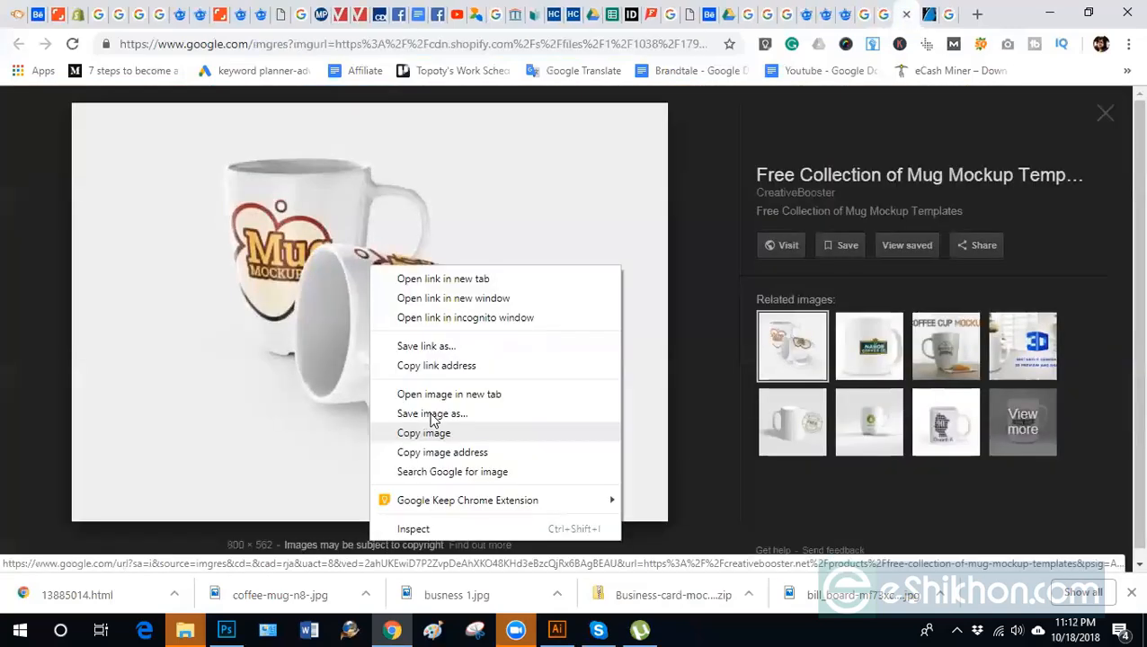
click(501, 415)
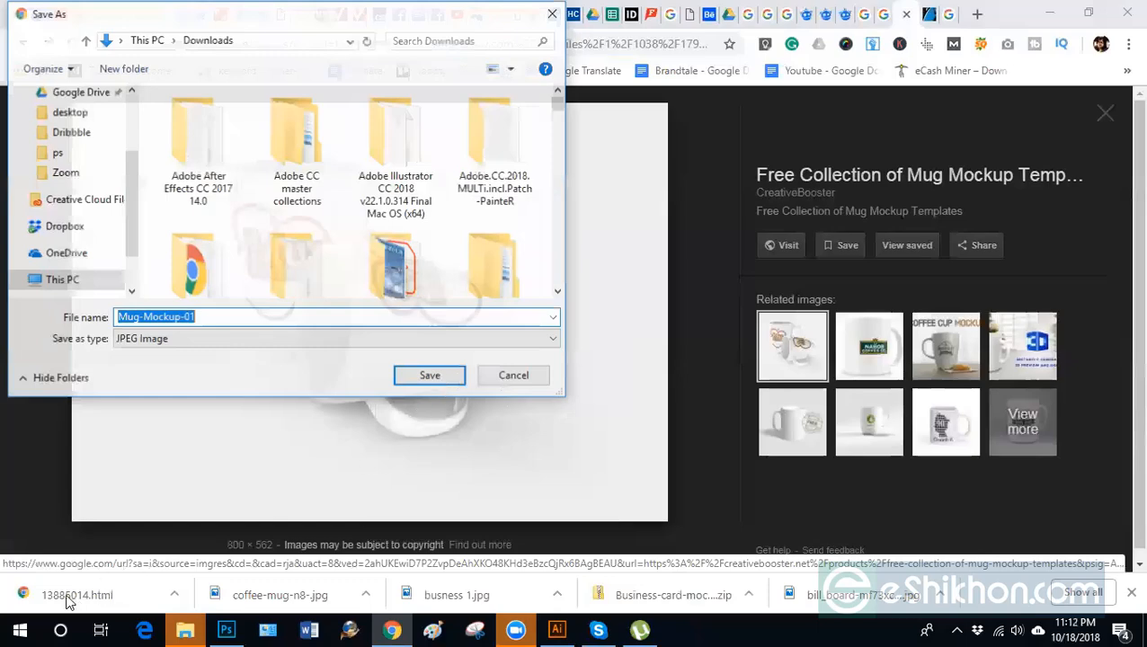
key(Return)
drag(77, 596, 825, 61)
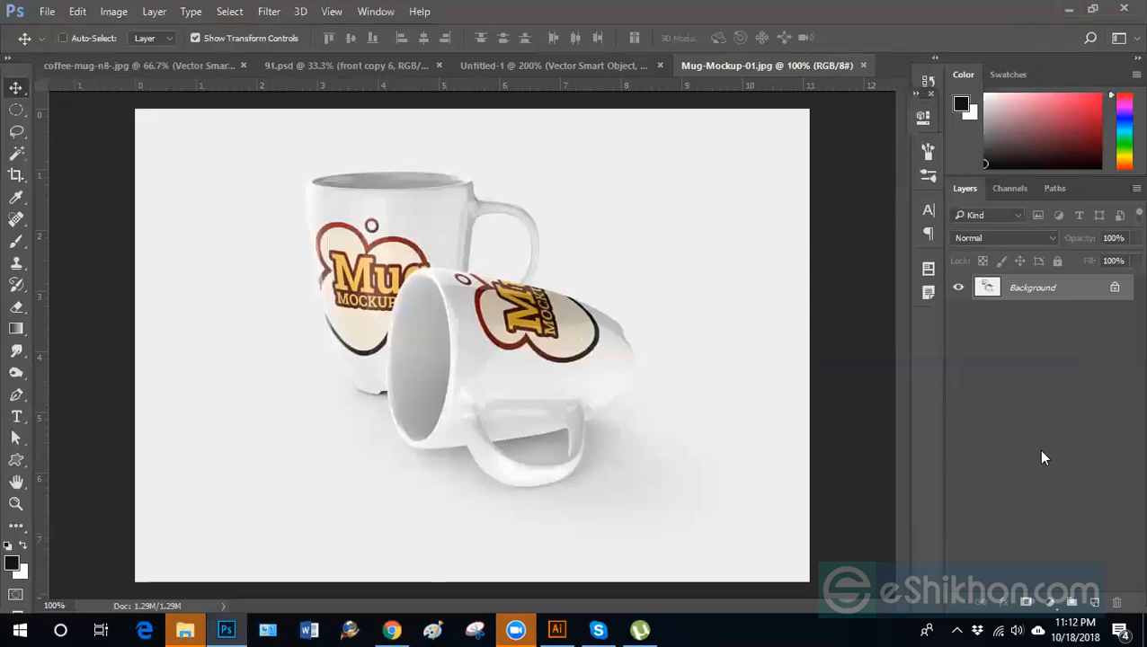
Draw a black rectangle about 172 by 234 px over the upright mug and shift it slightly right to centre it on the body.
scroll(500, 389, up, 3)
scroll(456, 340, down, 1)
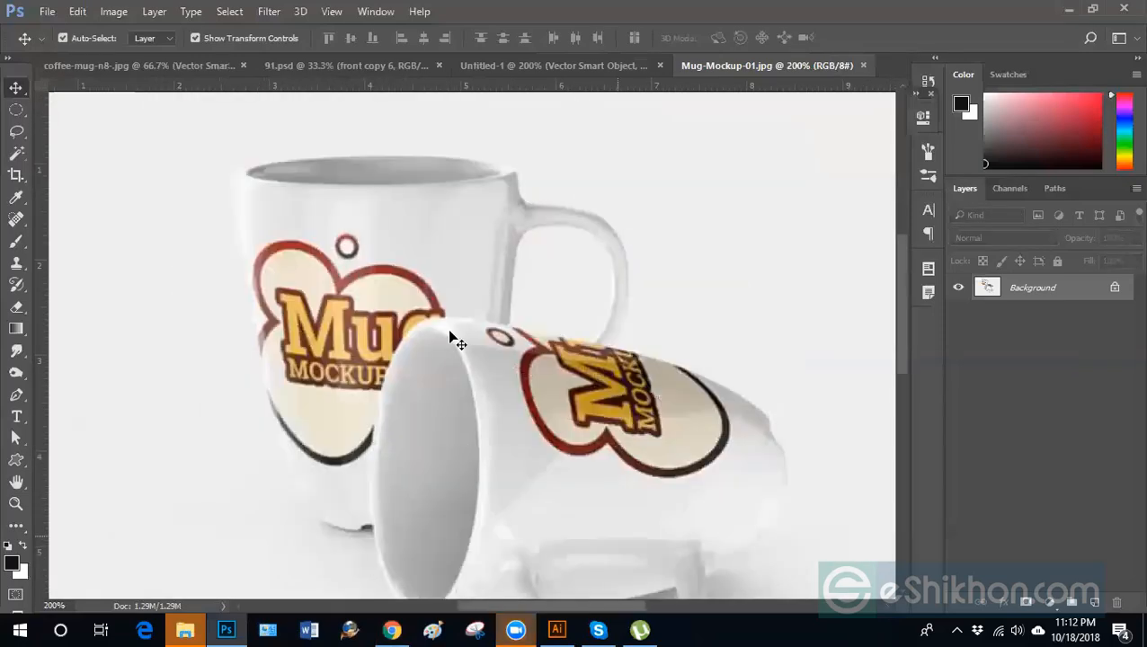
scroll(730, 443, down, 1)
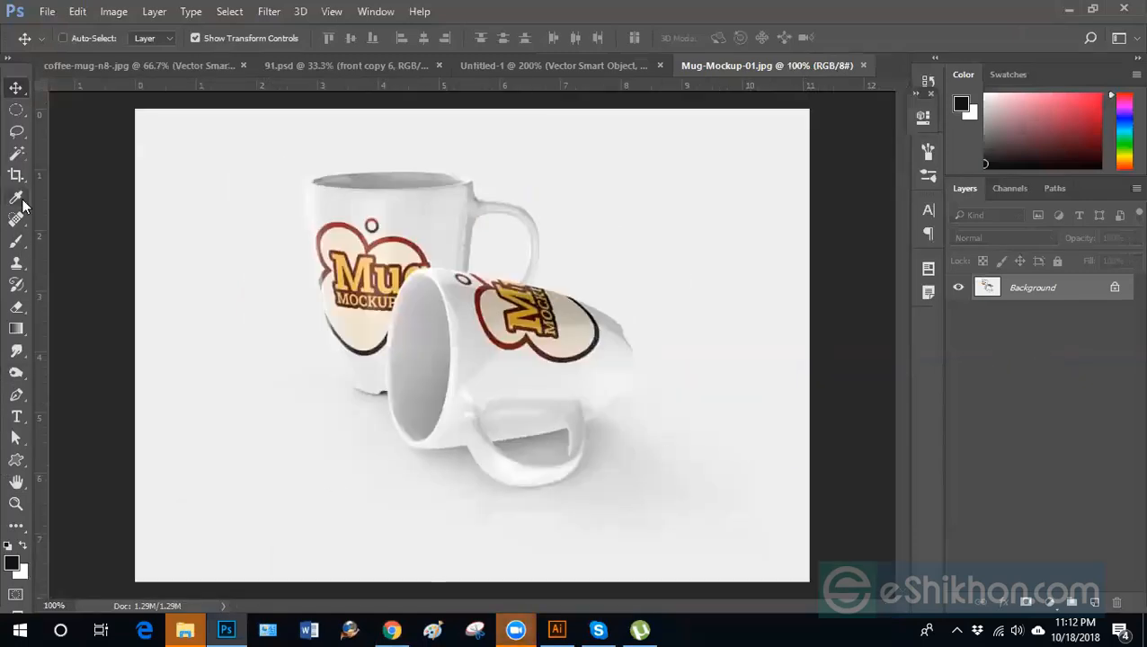
click(16, 461)
click(72, 462)
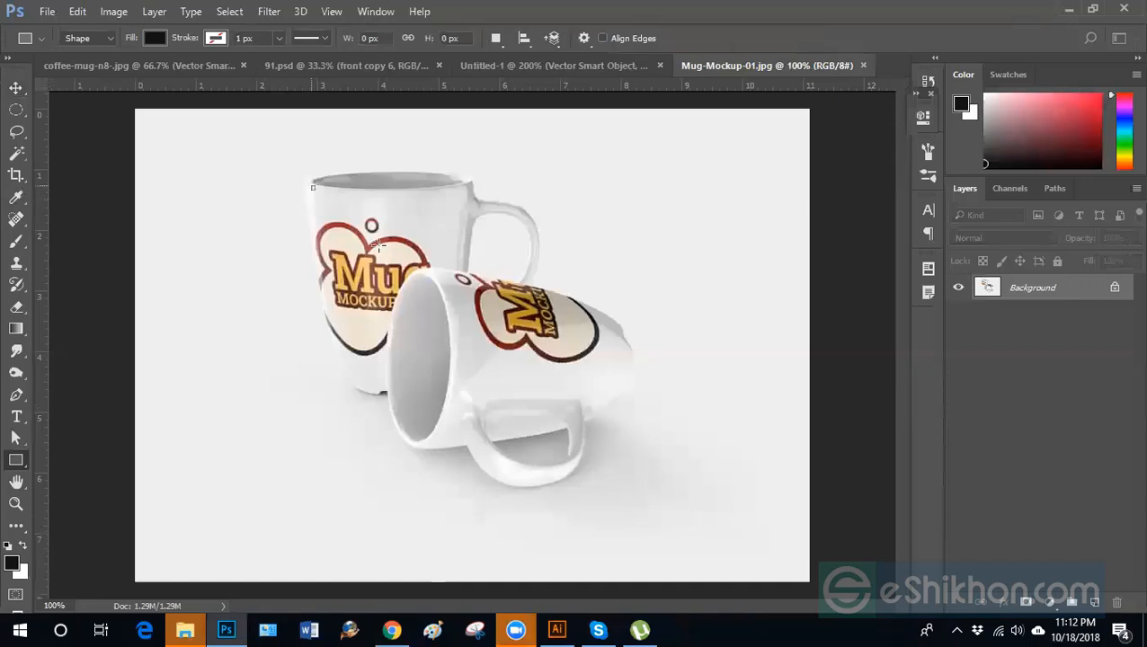
drag(379, 245, 455, 382)
click(16, 88)
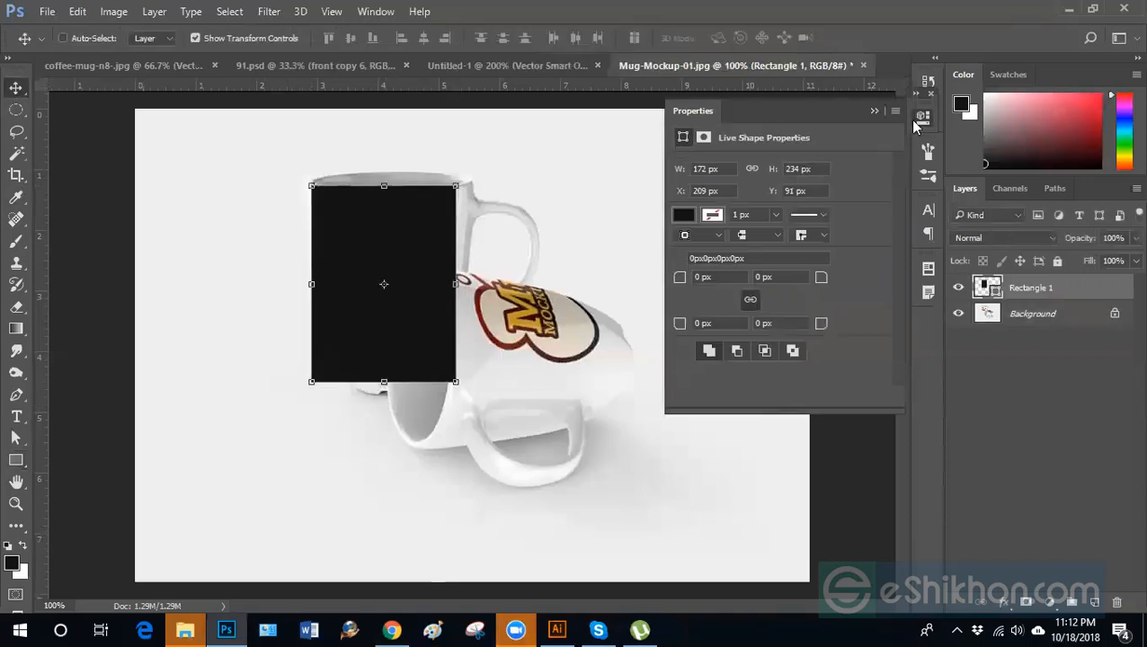
click(923, 120)
drag(396, 307, 406, 311)
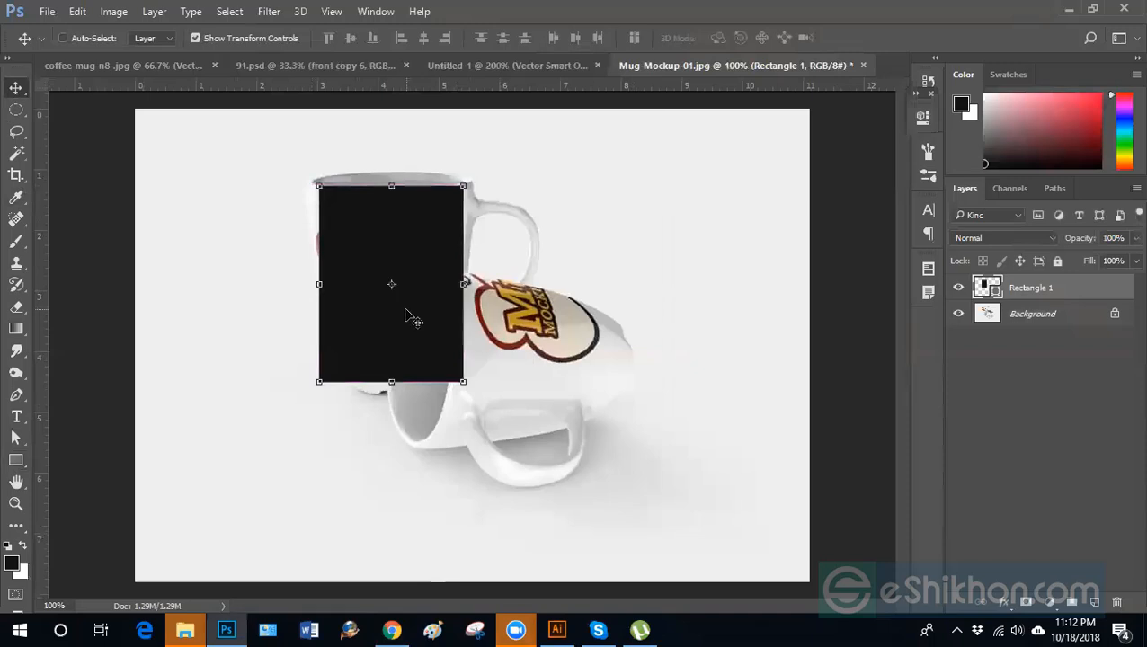
Convert the Rectangle 1 layer to a smart object and lower its opacity to 55%.
right_click(1063, 288)
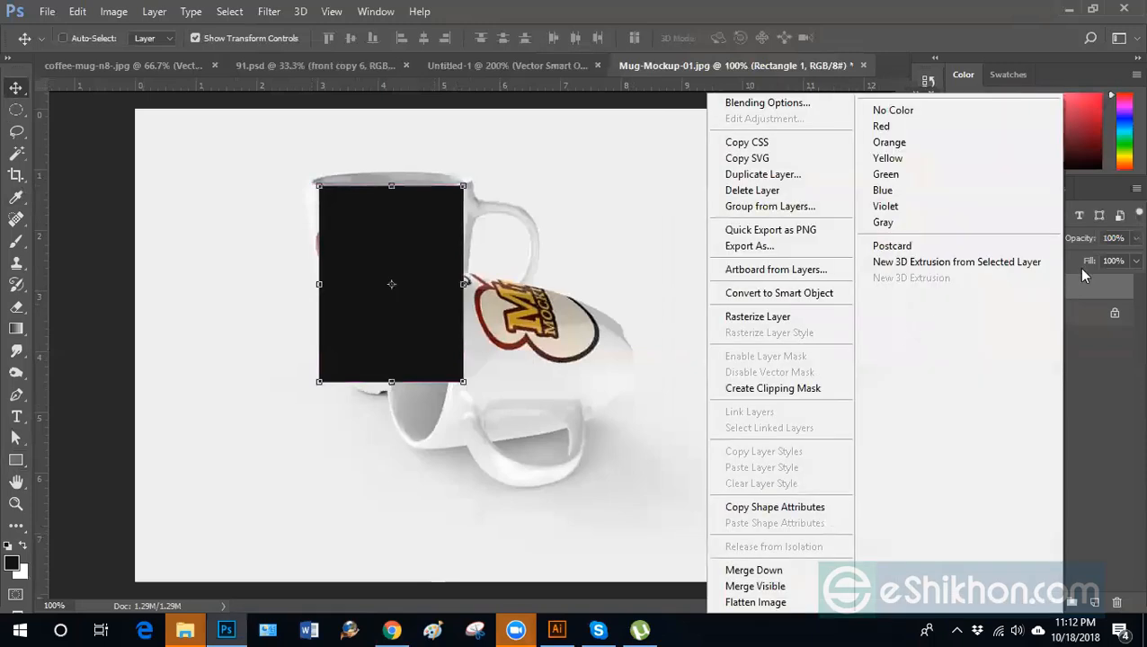
click(775, 295)
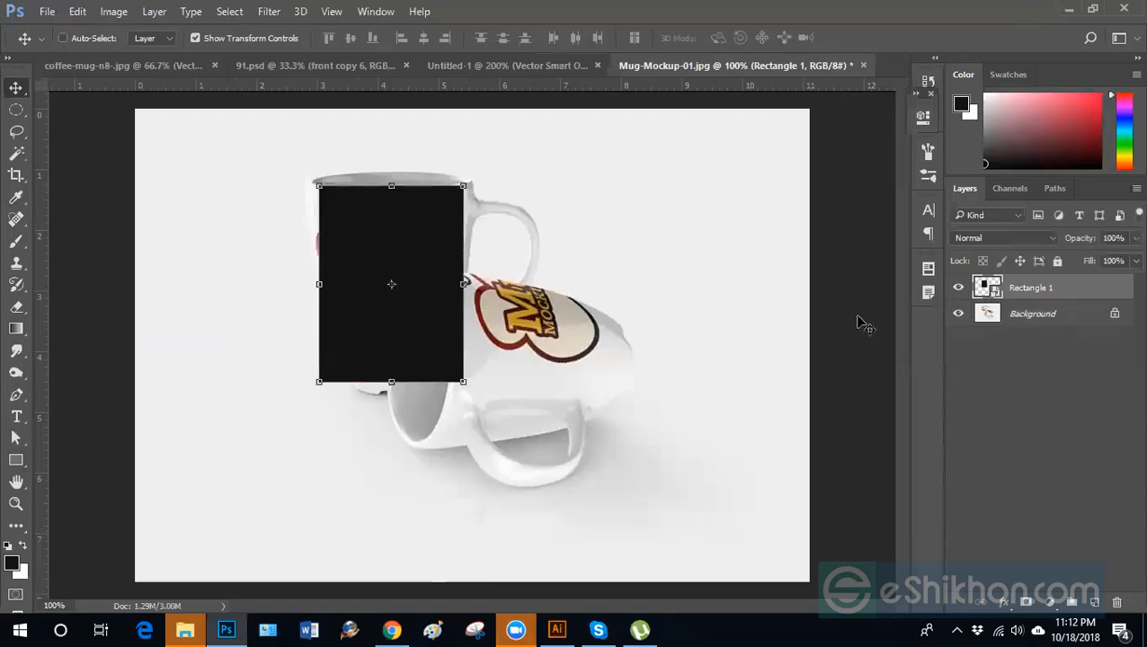
click(1135, 238)
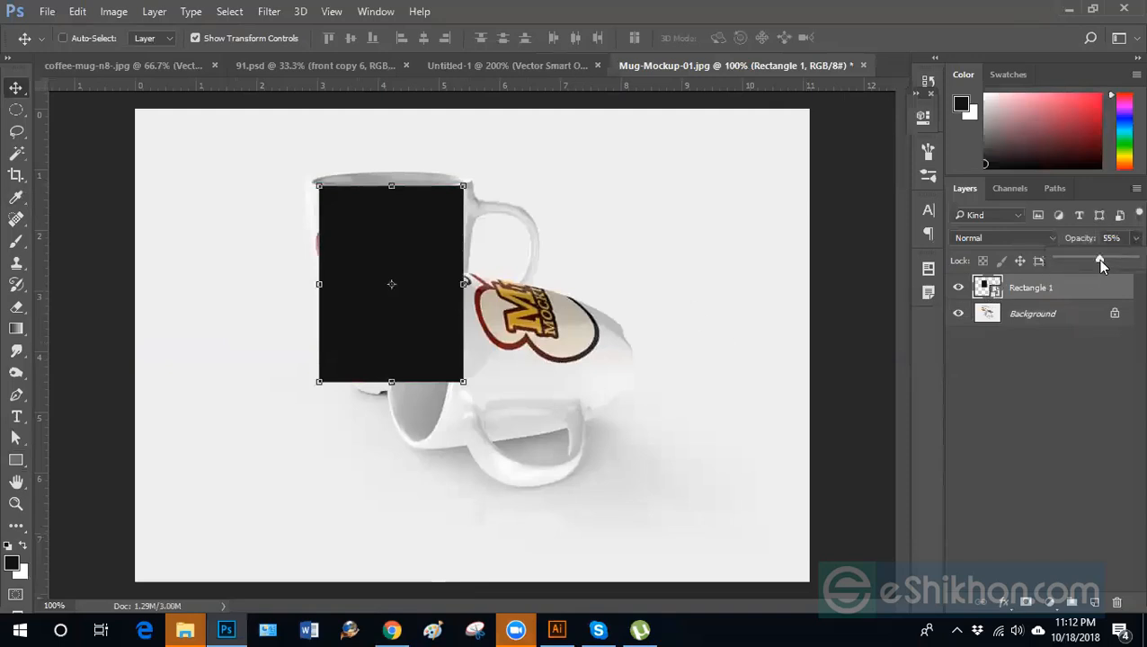
click(1033, 381)
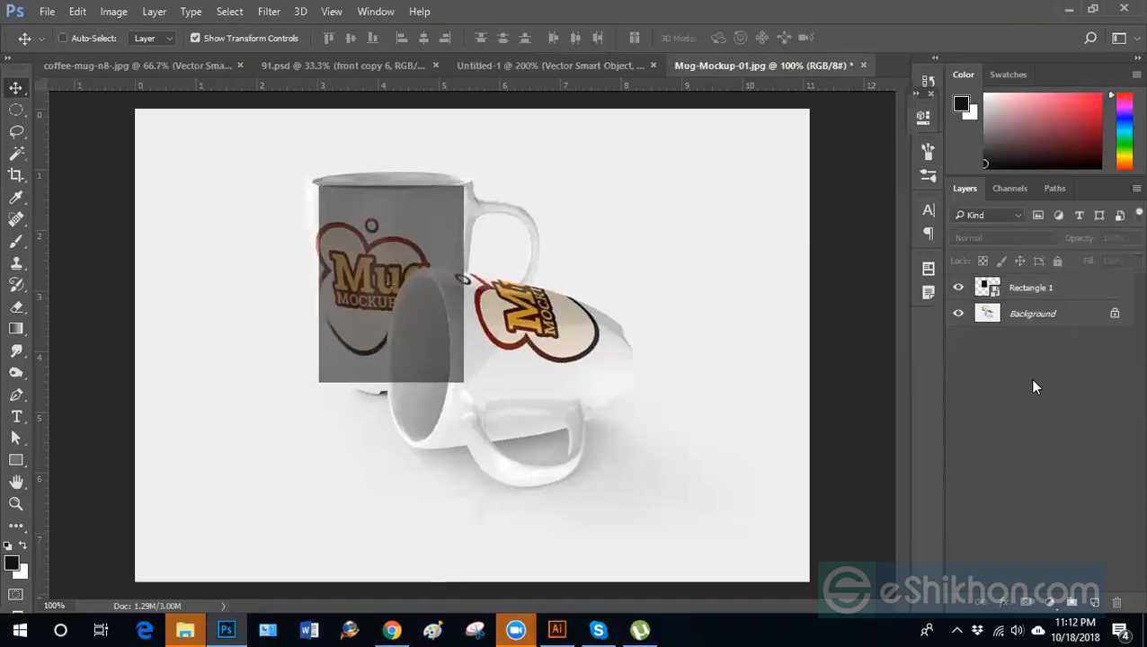
Warp the Rectangle 1 smart object so its upper corners and top edge follow the curved rim of the upright mug.
click(1025, 294)
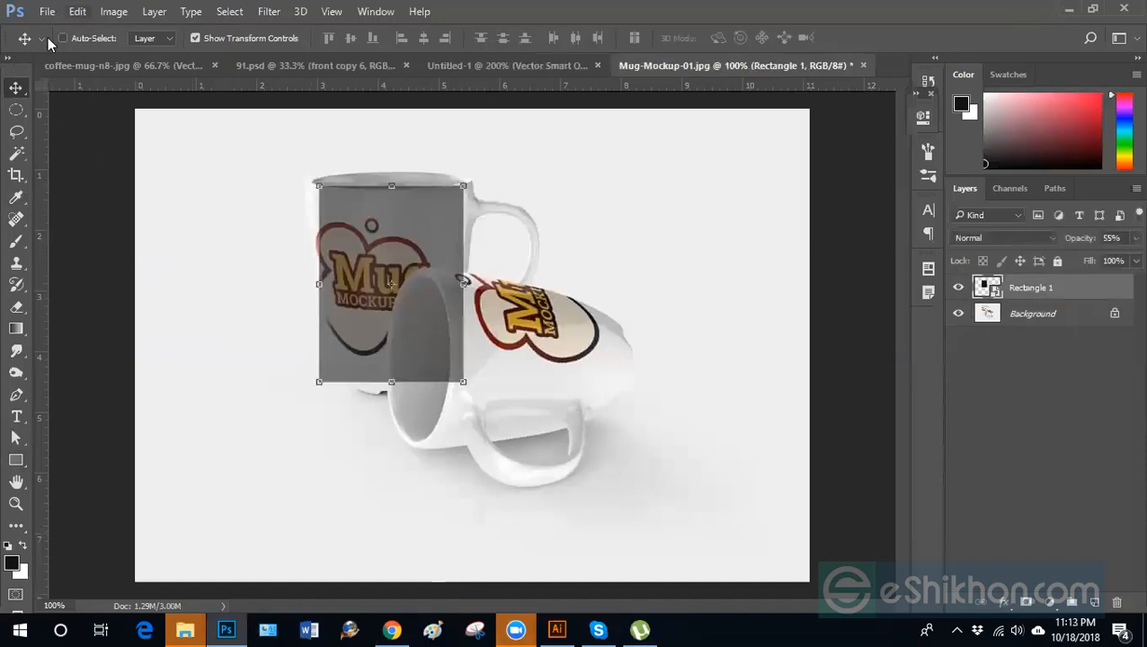
click(77, 10)
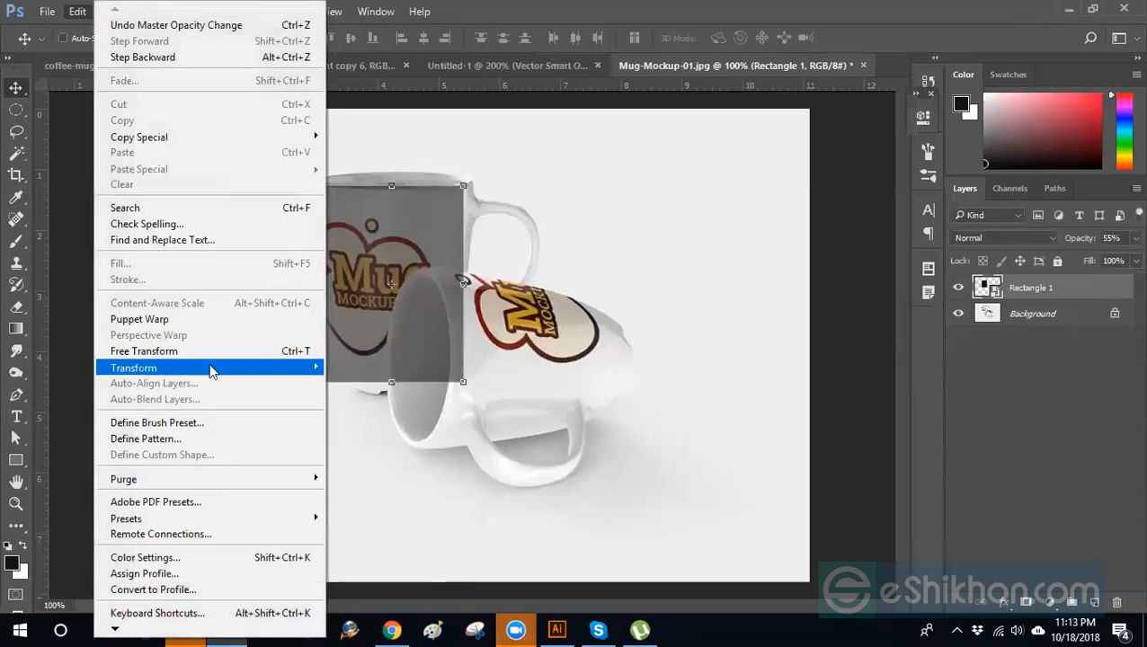
mouse_move(212, 368)
click(366, 470)
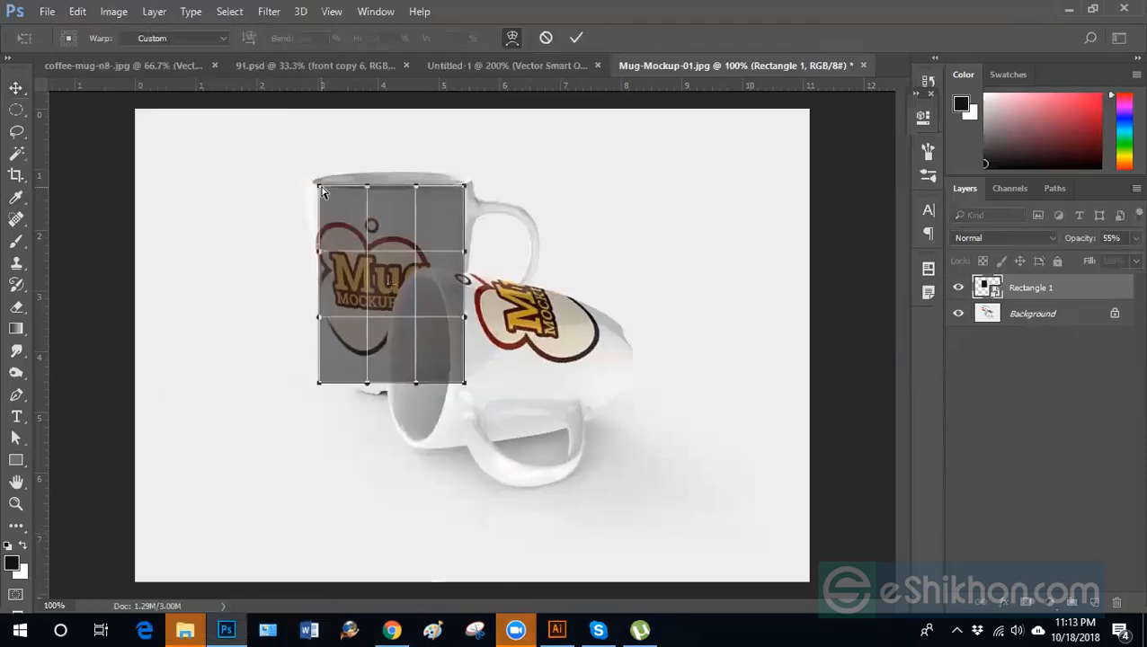
mouse_move(322, 191)
mouse_down()
mouse_move(309, 185)
mouse_move(339, 195)
mouse_up()
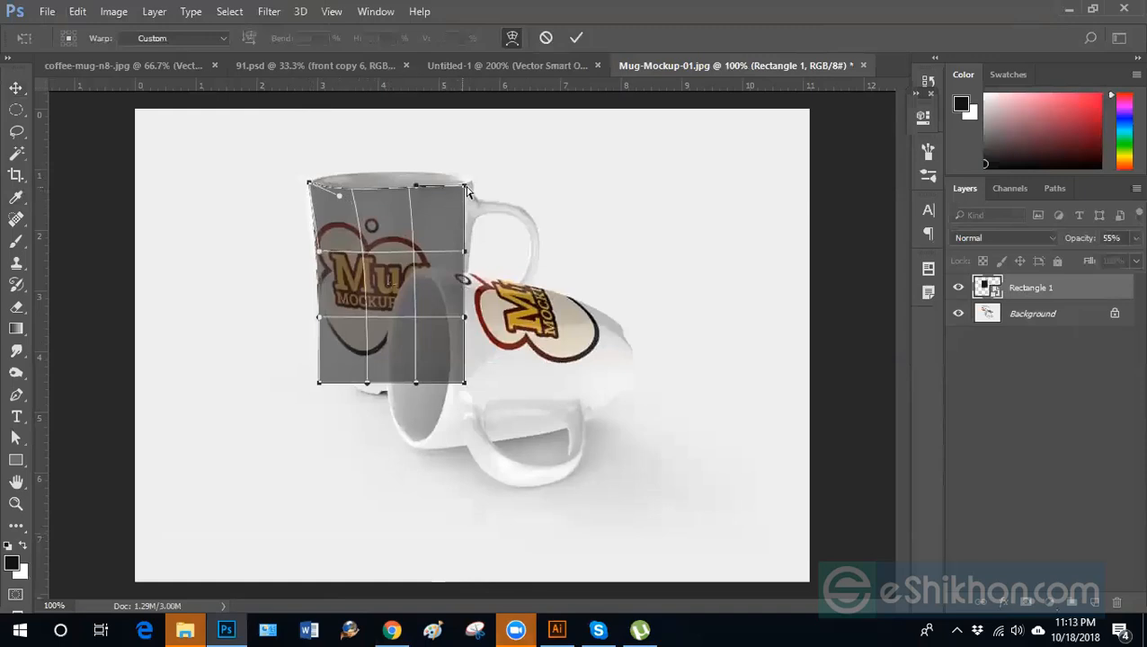
drag(465, 187, 415, 191)
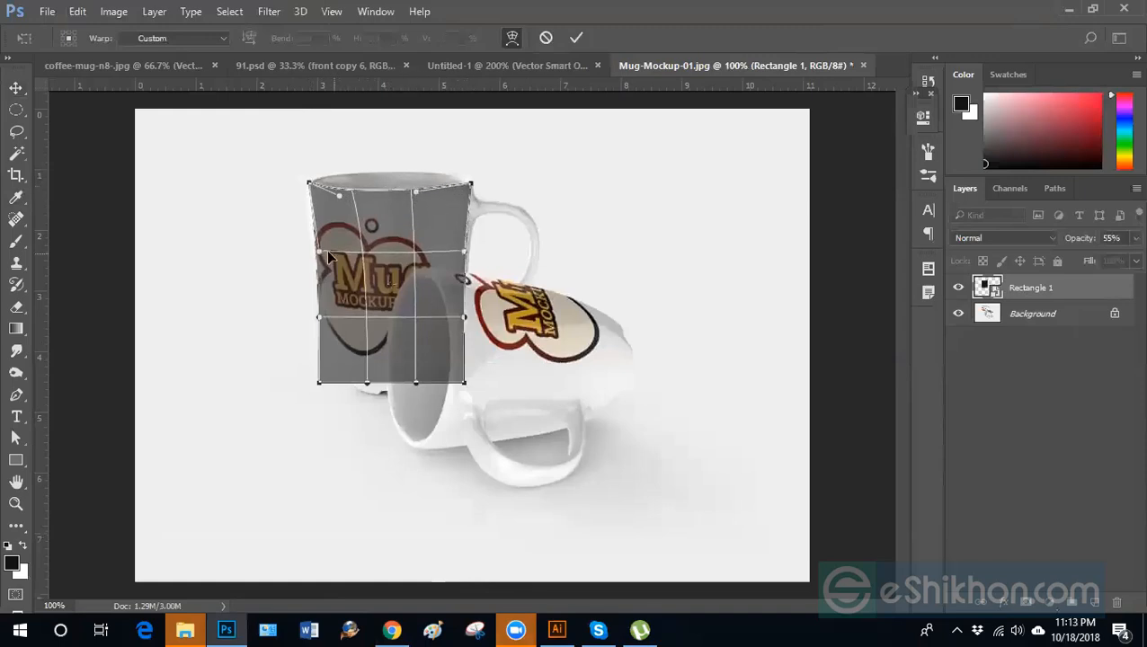
Warp the rectangle's sides and lower corners inward along the mug's tapered outline and curve its bottom edge around the base.
drag(316, 257, 312, 252)
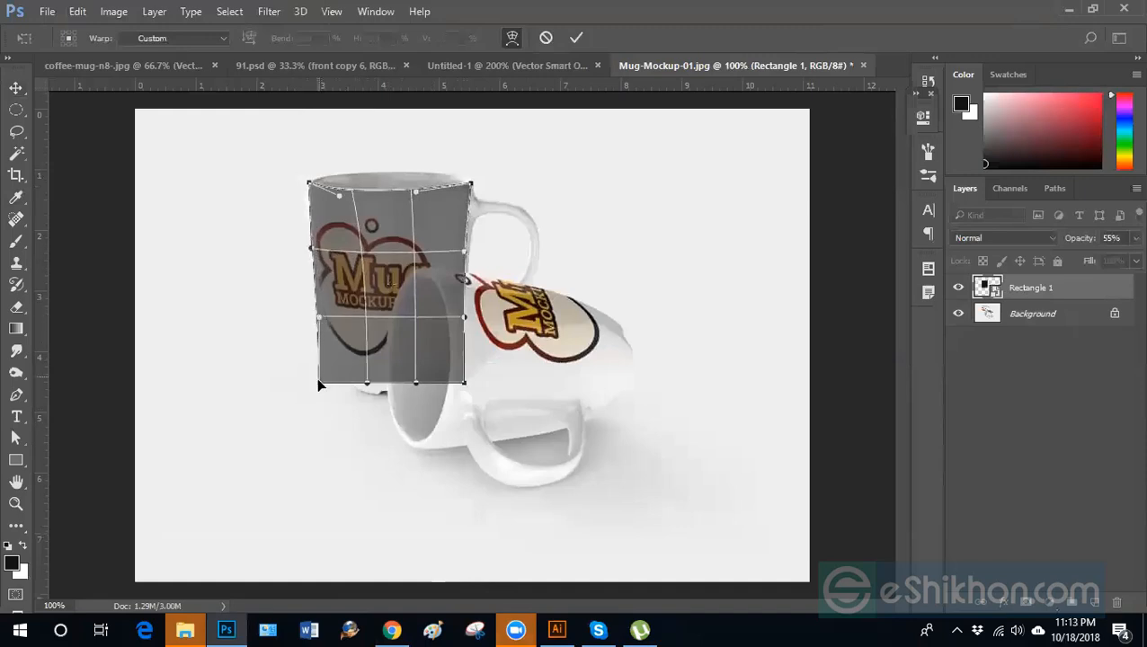
mouse_move(323, 386)
mouse_down()
mouse_move(358, 379)
mouse_move(343, 379)
mouse_up()
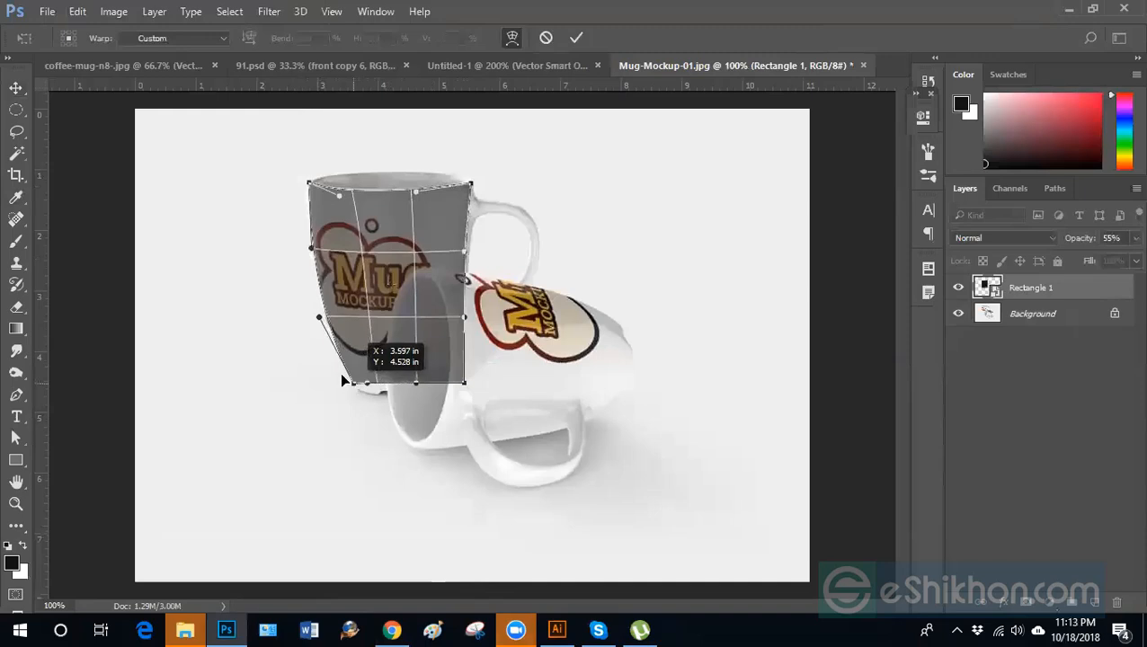
drag(320, 319, 310, 334)
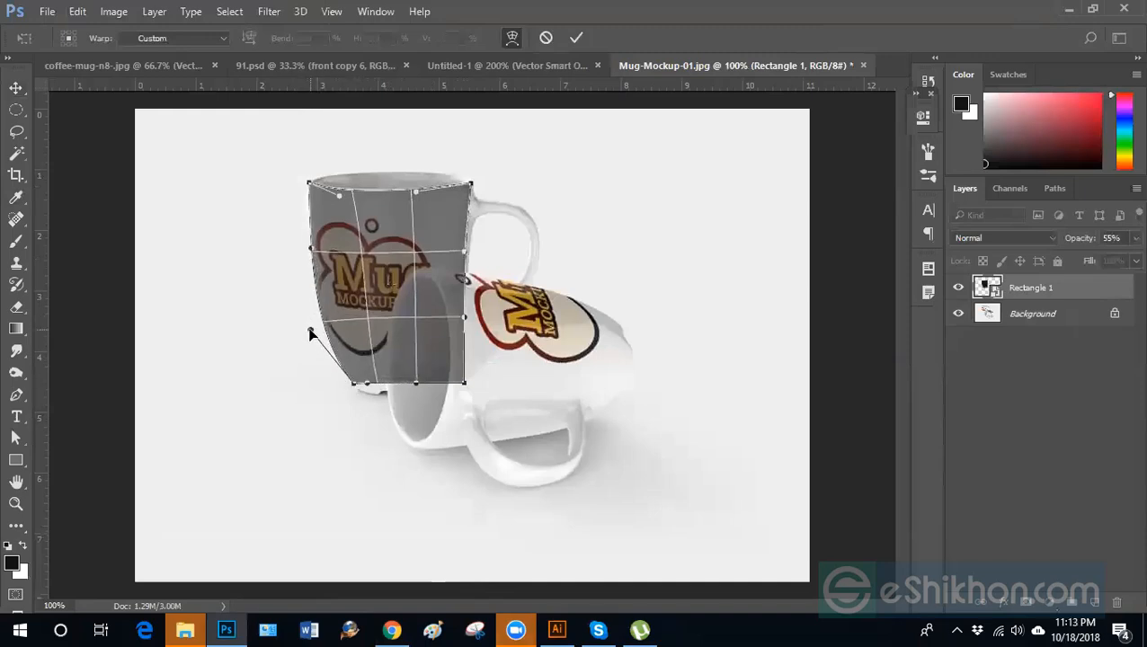
drag(355, 386, 437, 384)
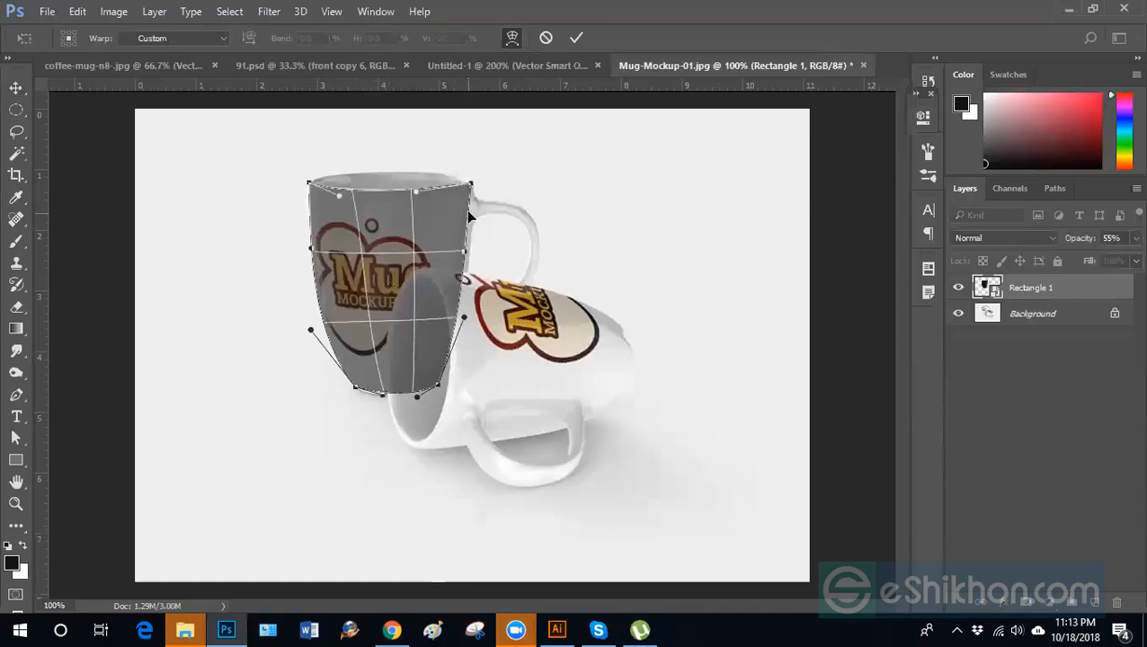
drag(465, 252, 477, 253)
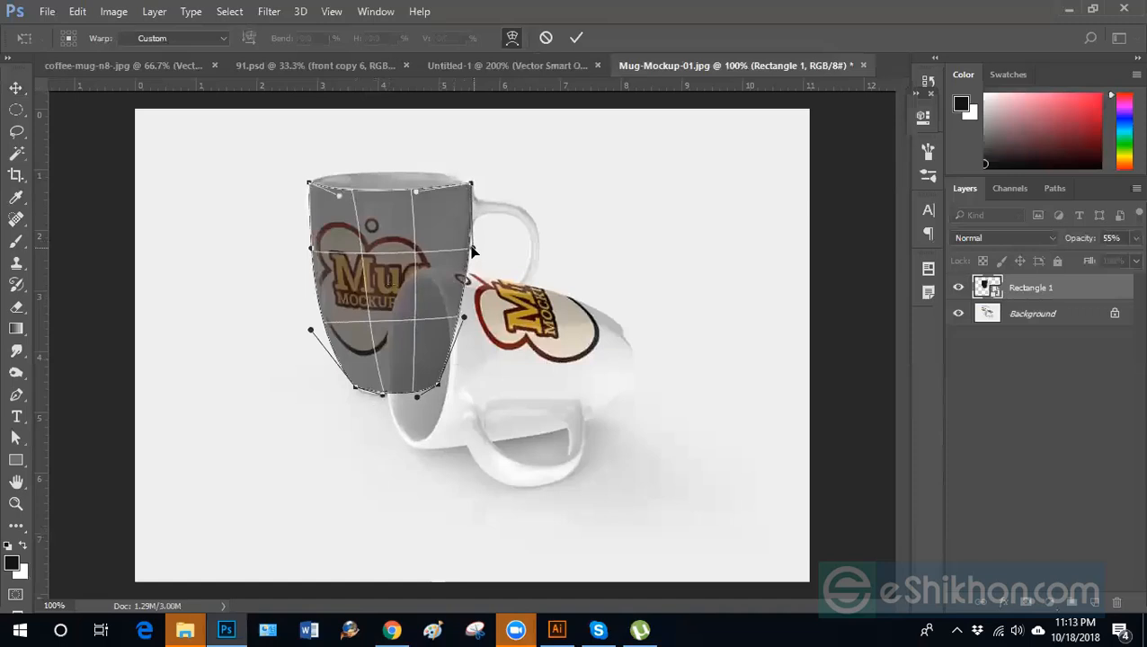
drag(462, 317, 467, 325)
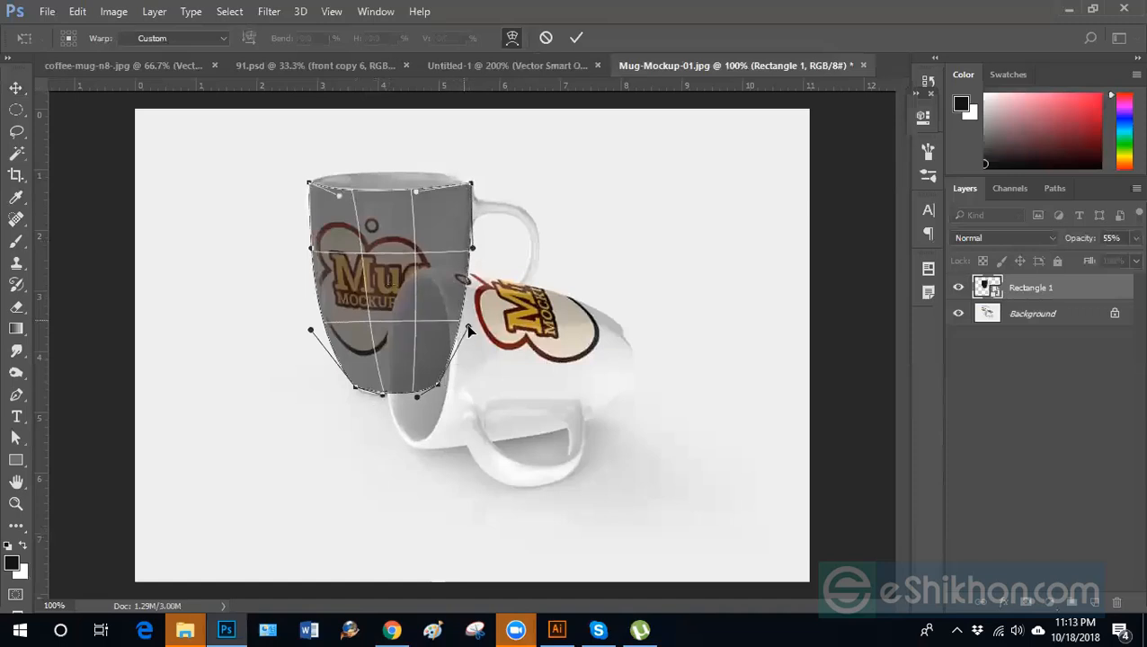
drag(382, 398, 376, 397)
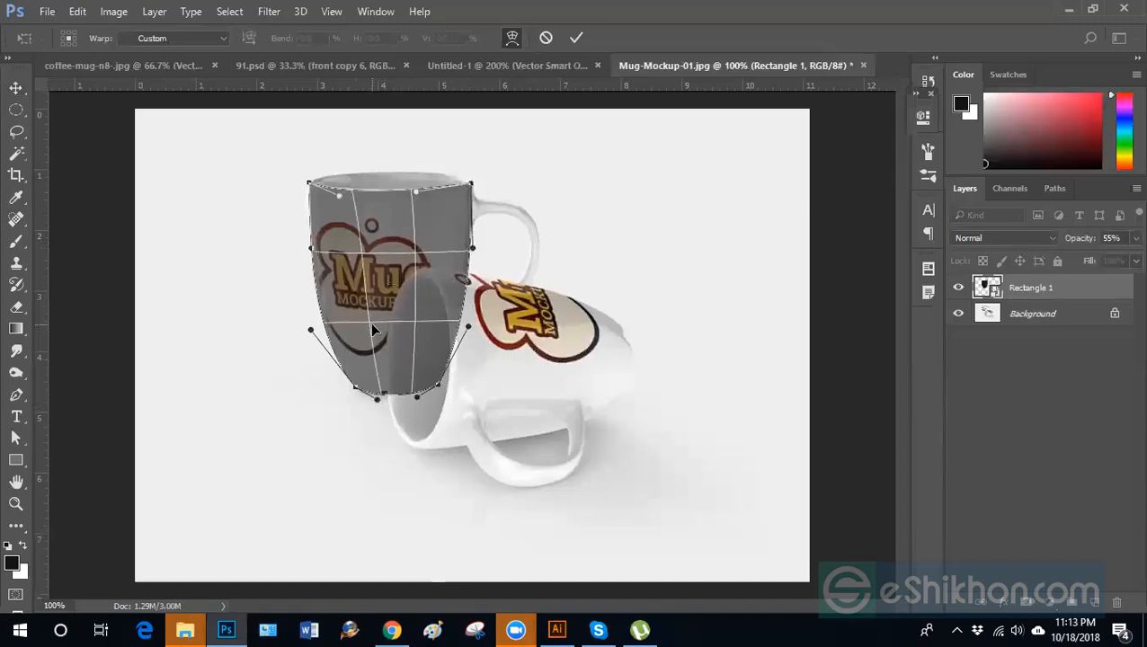
Bend the inner warp grid downward to match the mug's roundness, even out its vertical lines, and apply the warp.
drag(372, 325, 418, 337)
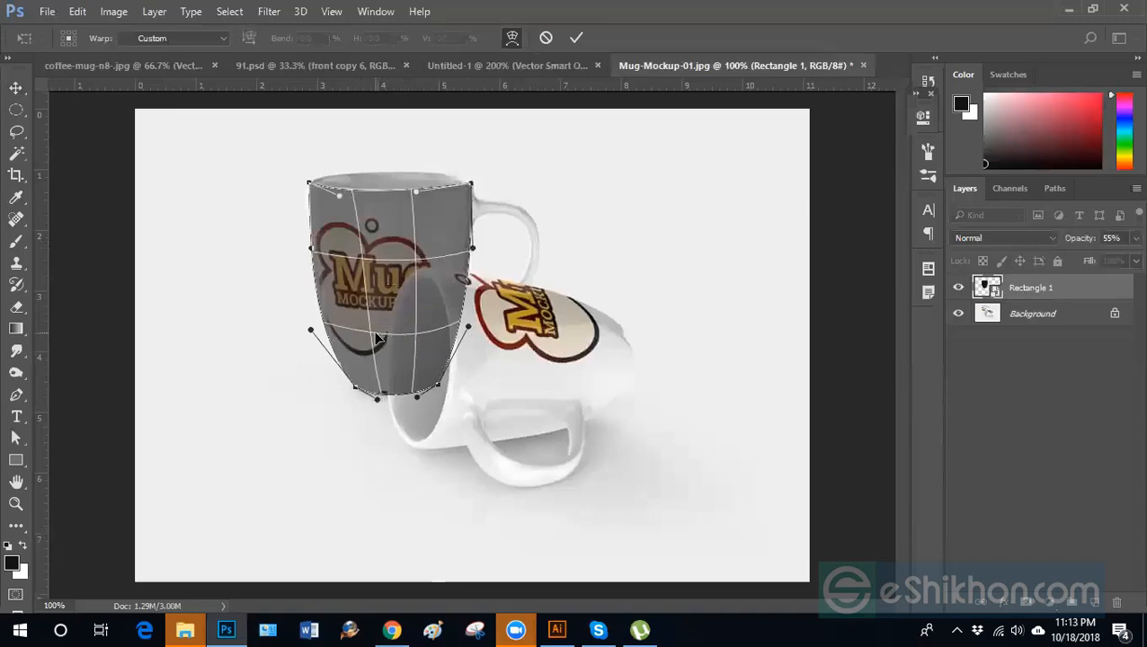
drag(372, 334, 372, 338)
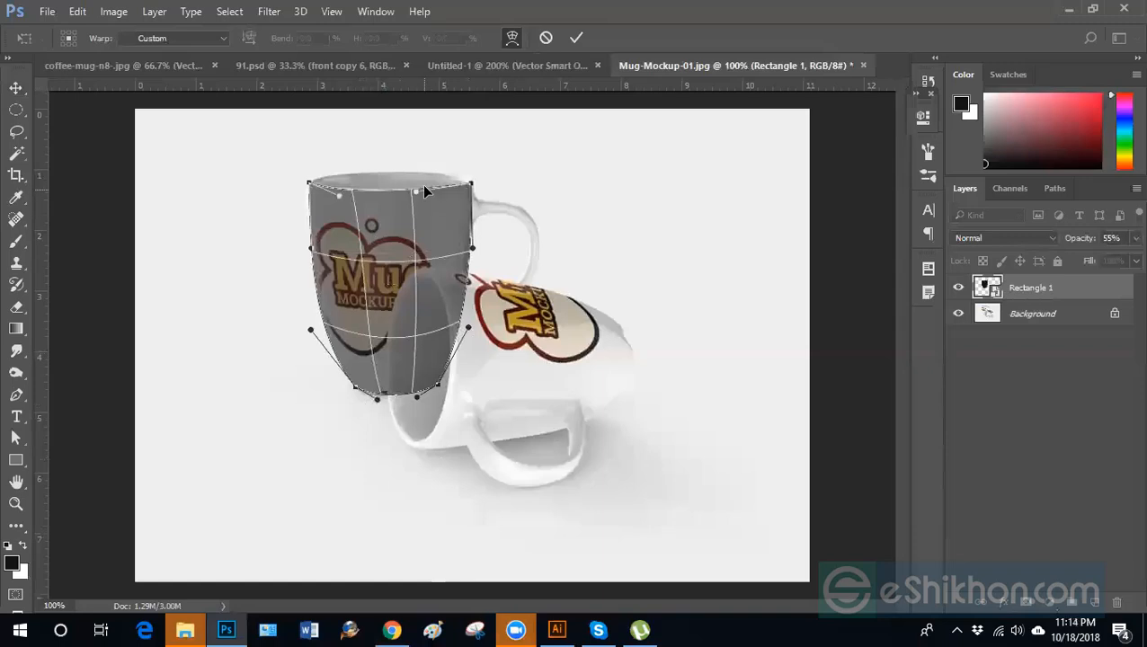
drag(416, 192, 422, 193)
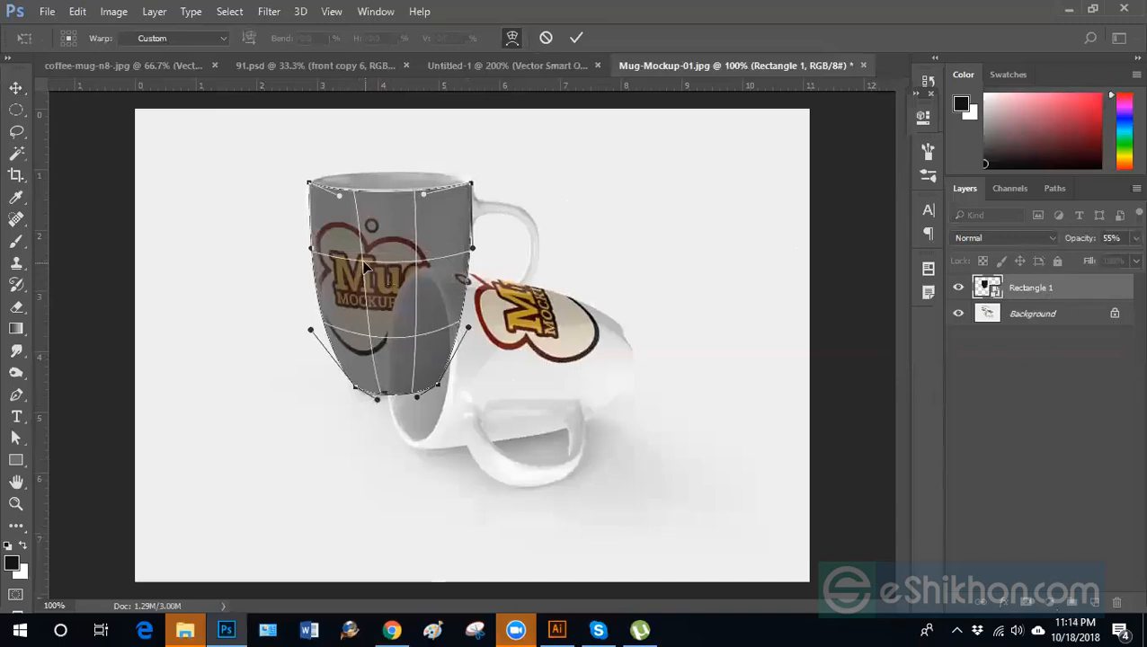
drag(365, 266, 358, 266)
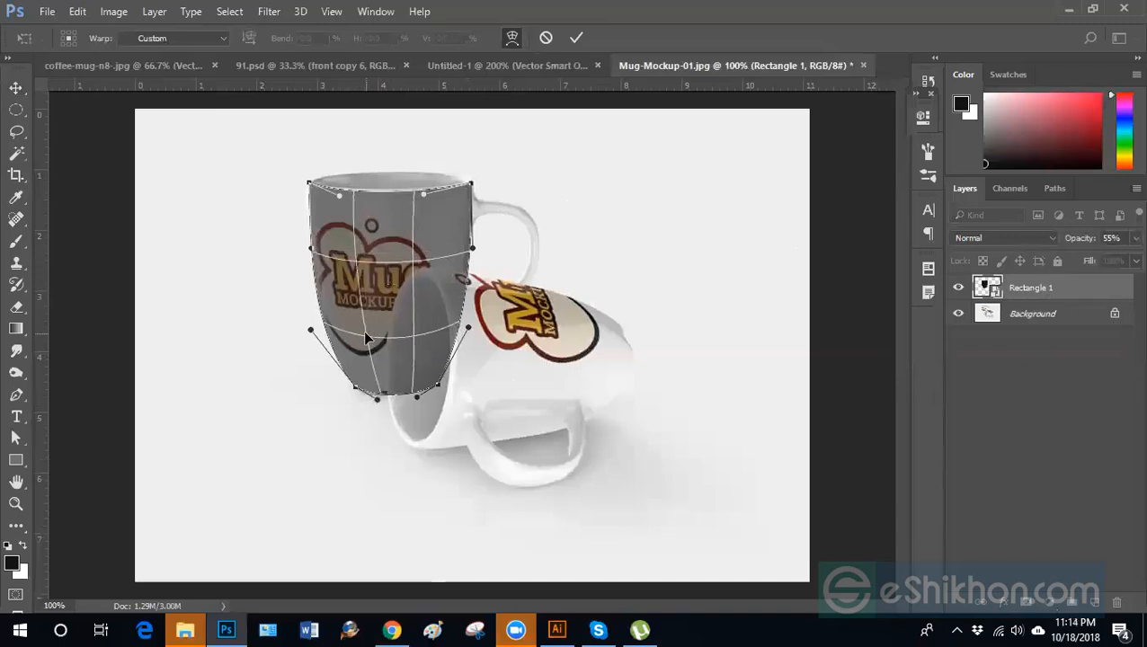
drag(365, 336, 363, 337)
drag(412, 260, 415, 261)
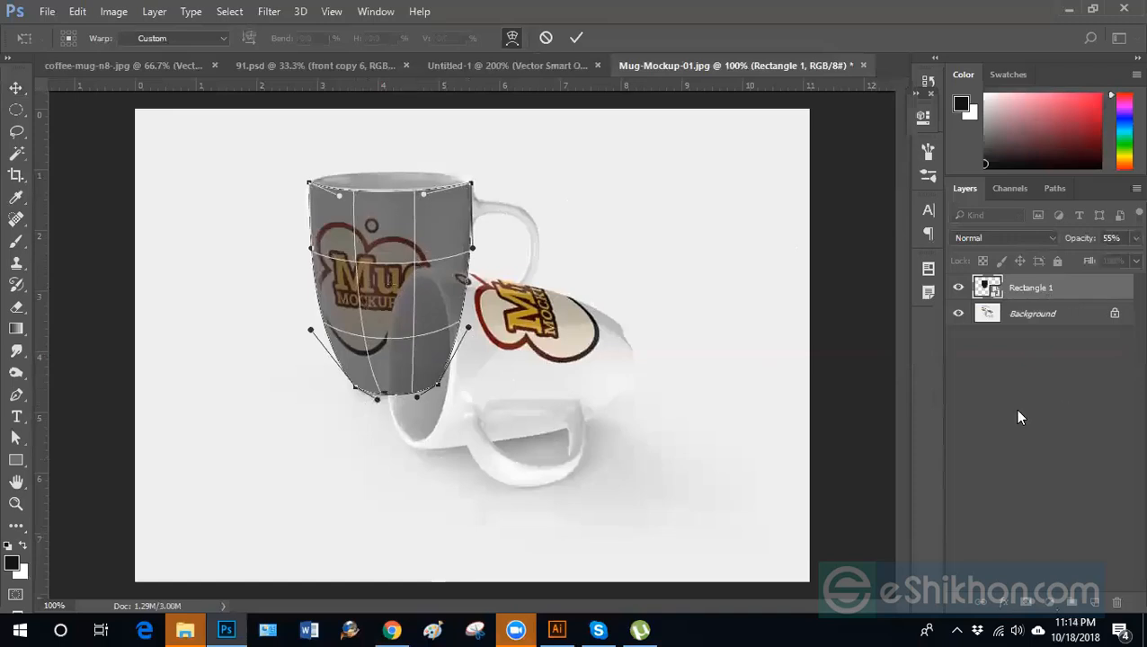
key(Return)
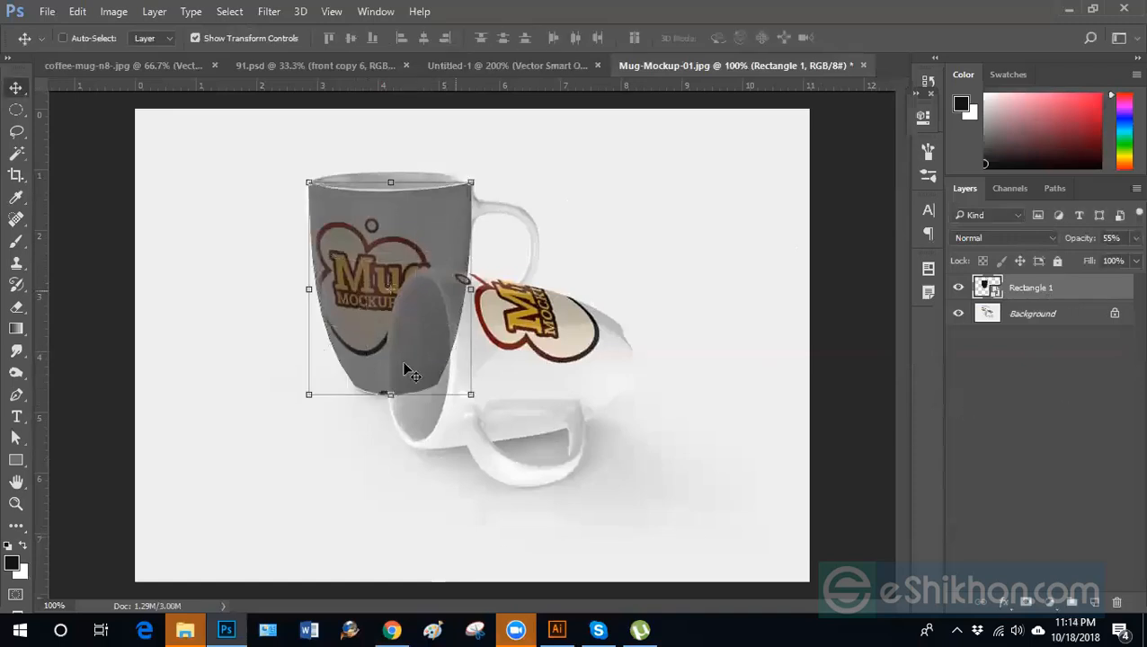
Open the contents of the Rectangle 1 smart object and add the text MUG and MOCK UP on two lines over the rectangle.
double_click(989, 288)
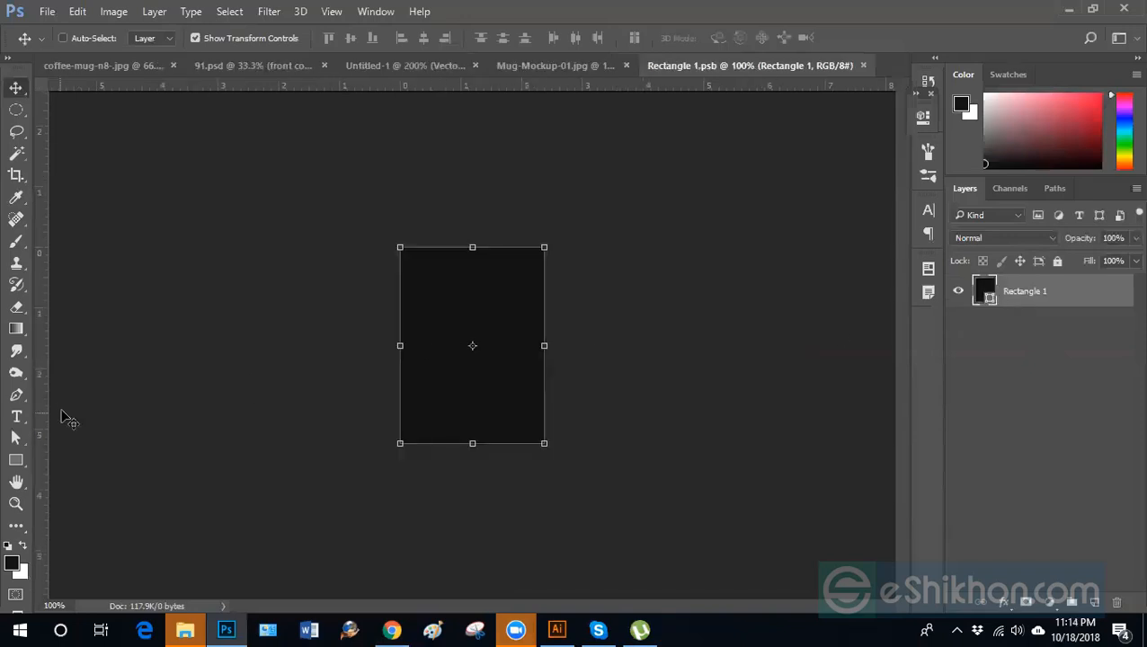
click(17, 416)
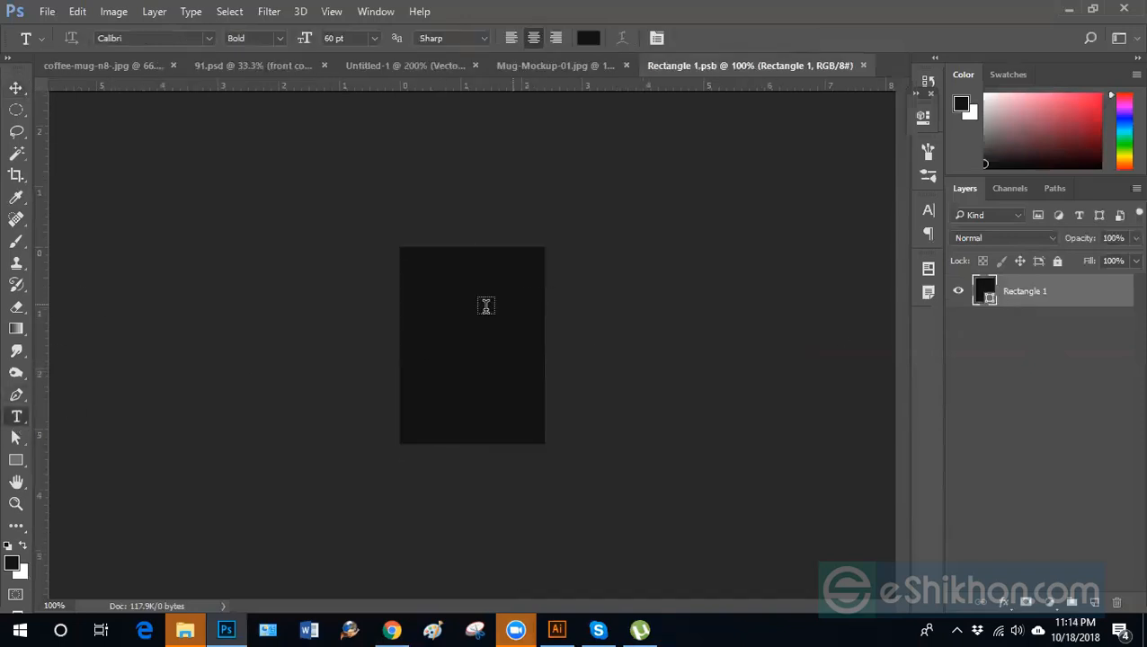
click(430, 322)
text(eshik)
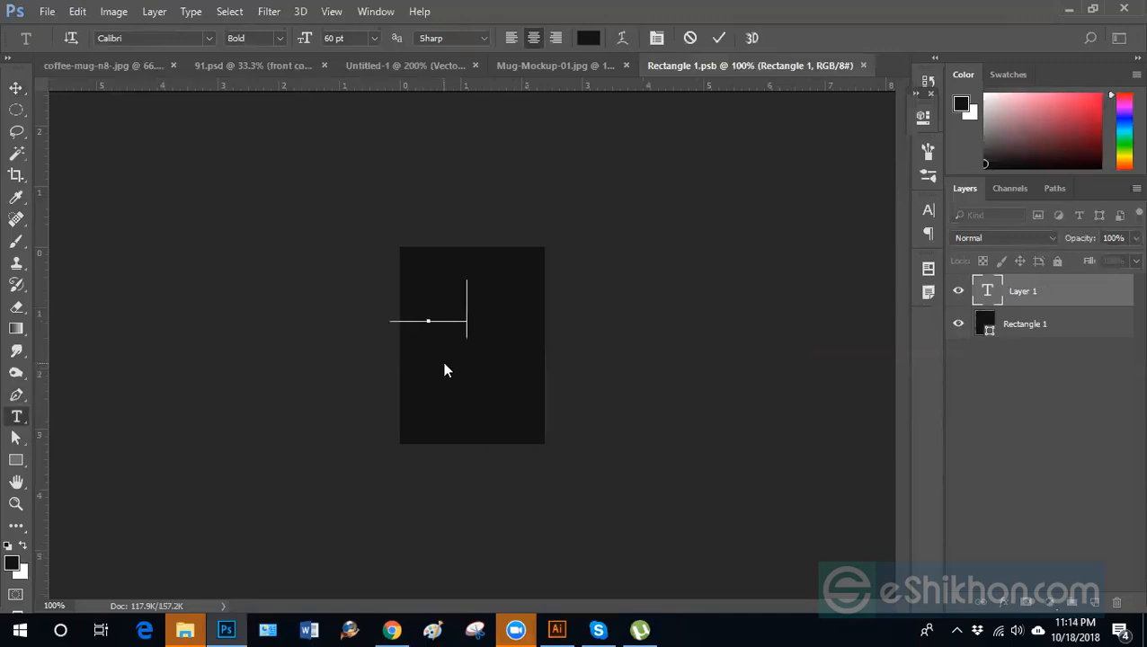
text(MOCK UP)
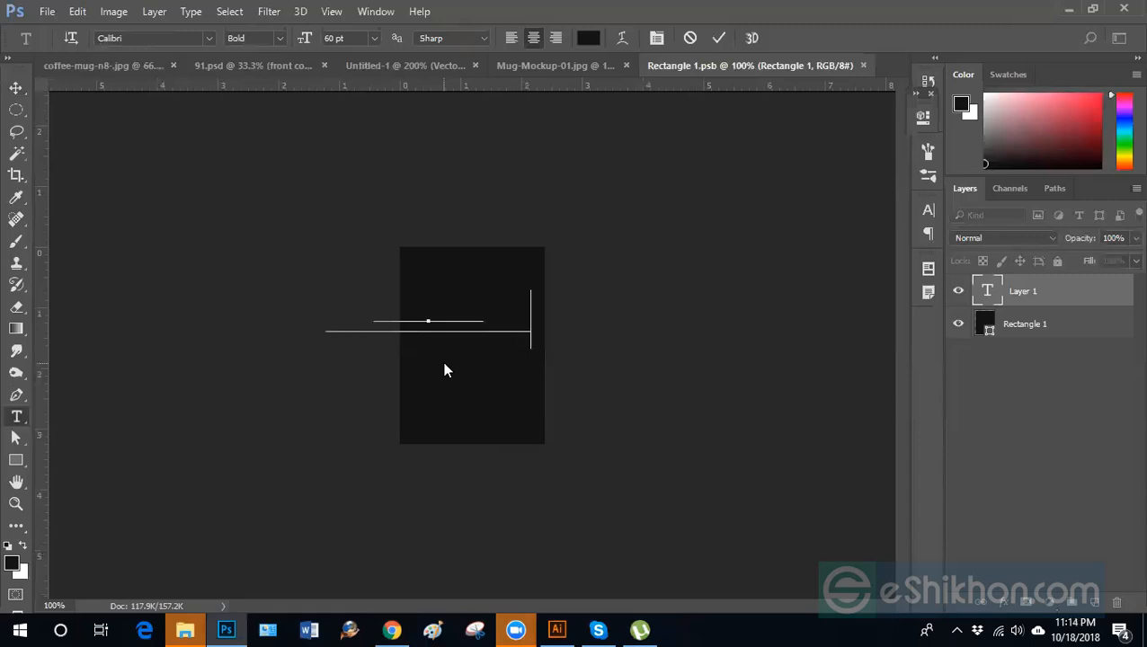
Colour the whole MUG MOCK UP text white and set its leading to 60 pt.
key(ctrl+a)
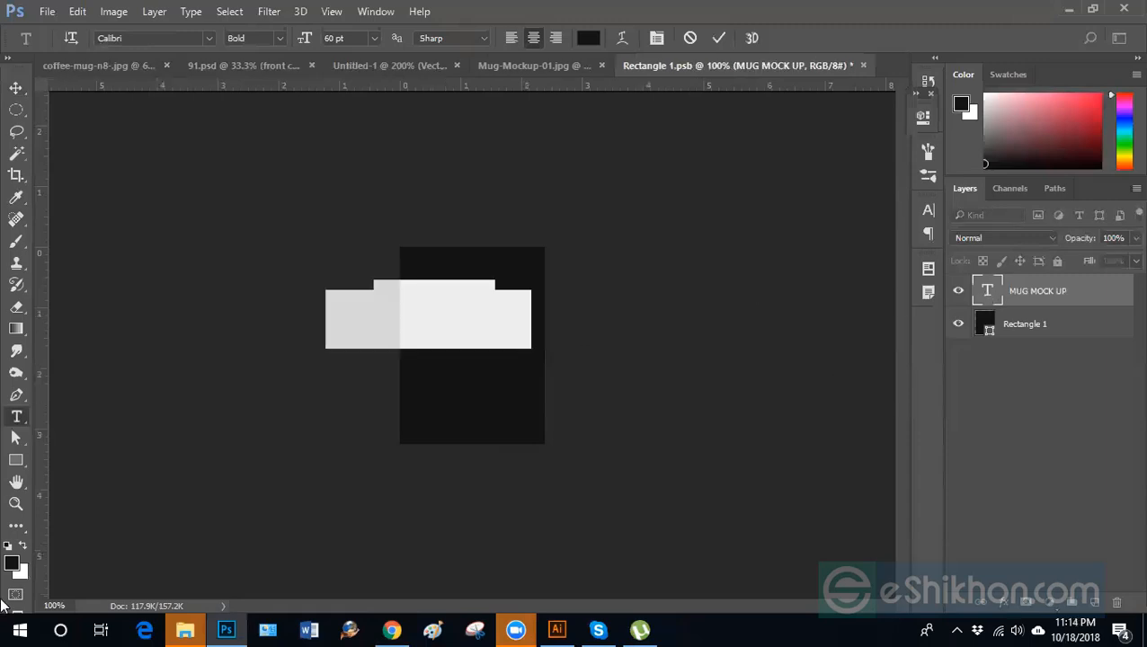
click(23, 548)
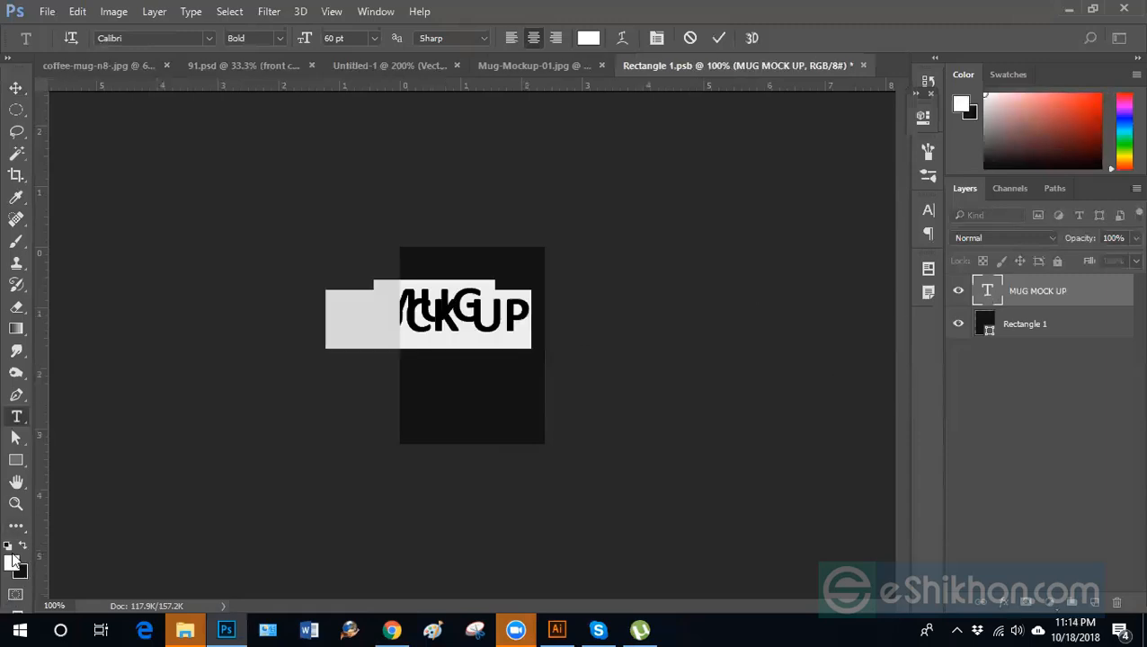
click(655, 39)
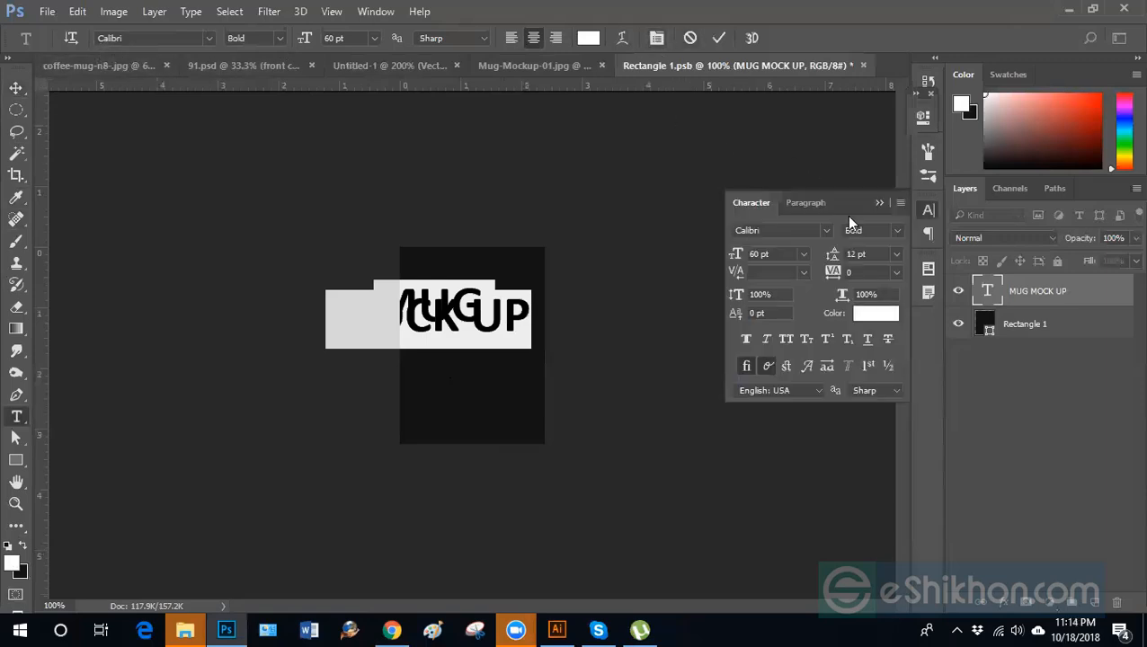
click(897, 258)
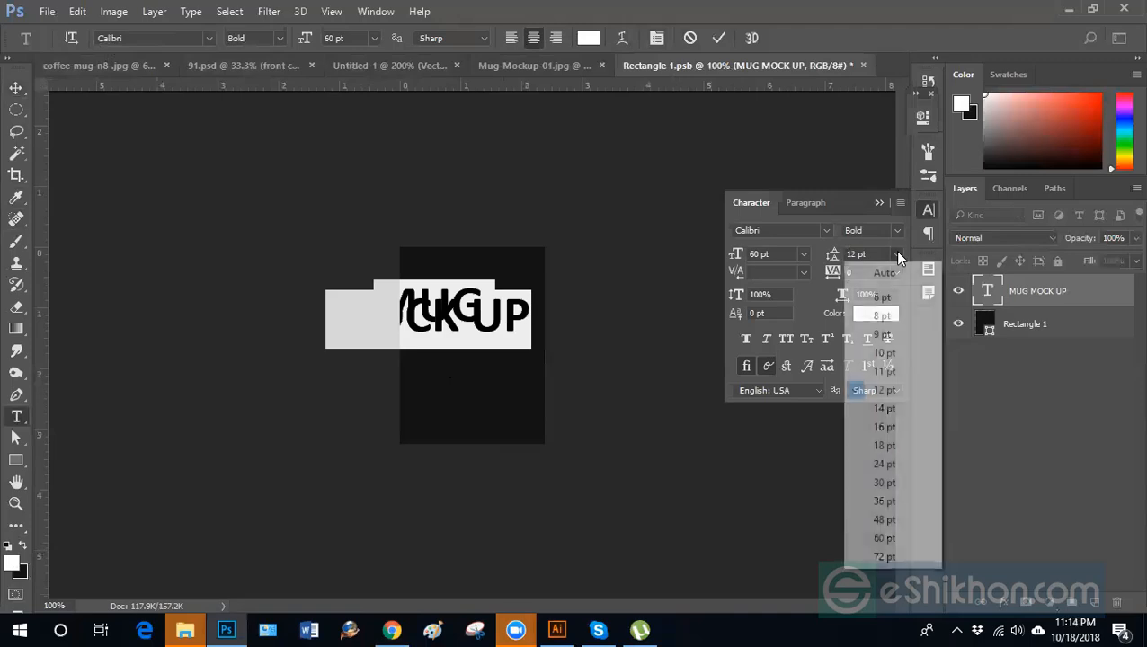
click(879, 557)
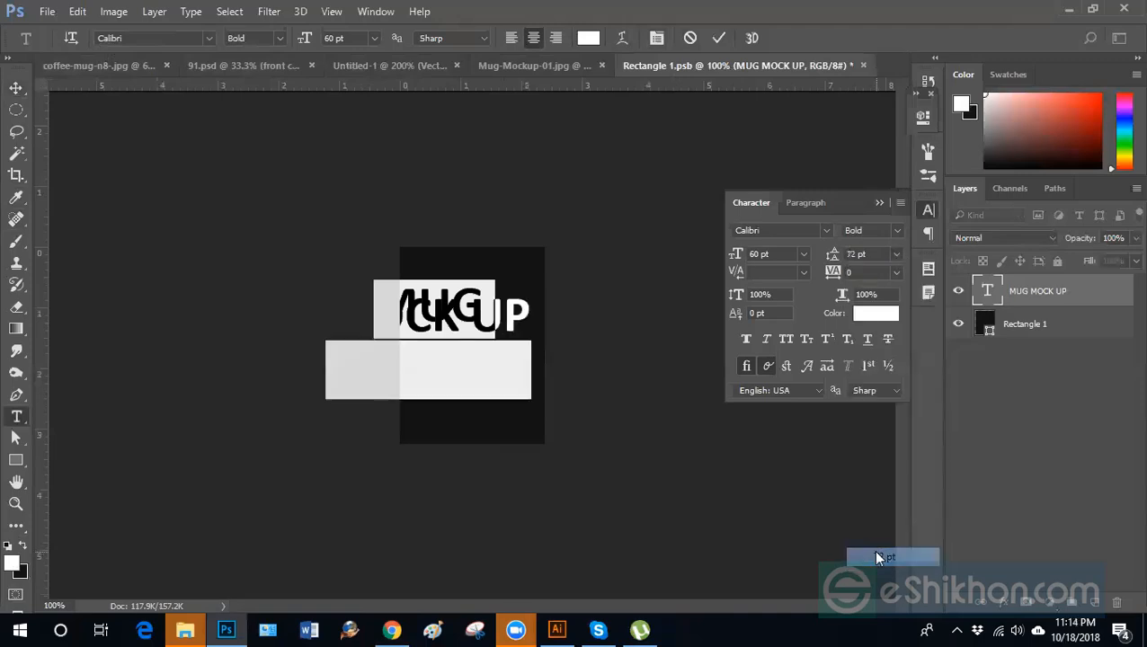
click(896, 256)
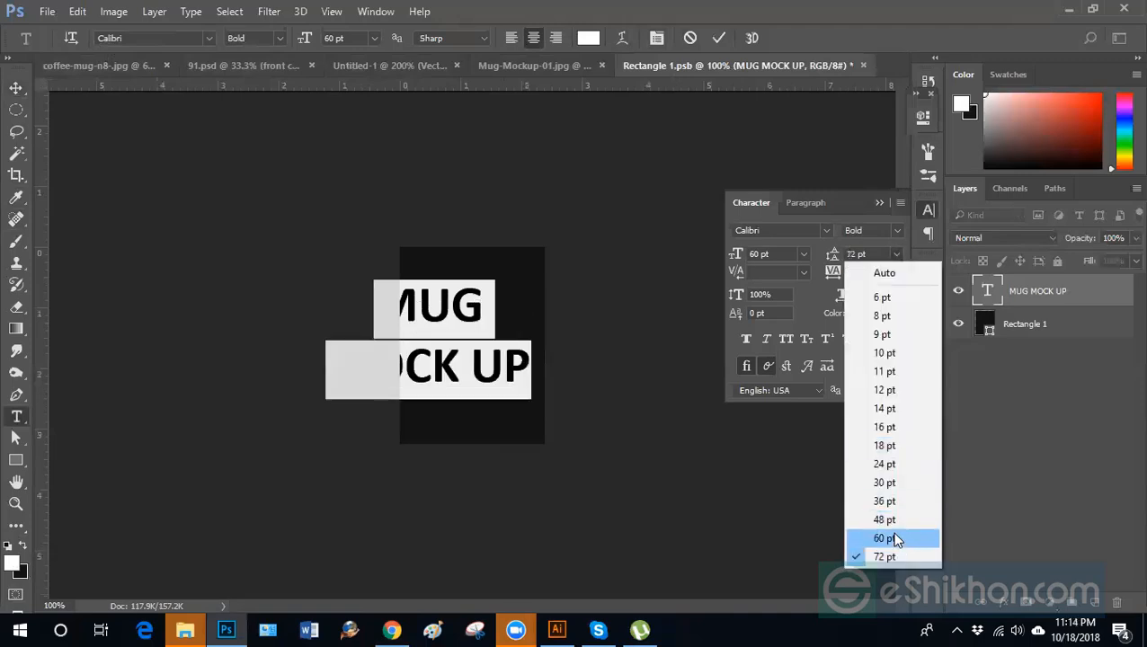
click(895, 538)
Scale the MUG MOCK UP text to about 61% and centre it within the black rectangle.
click(16, 87)
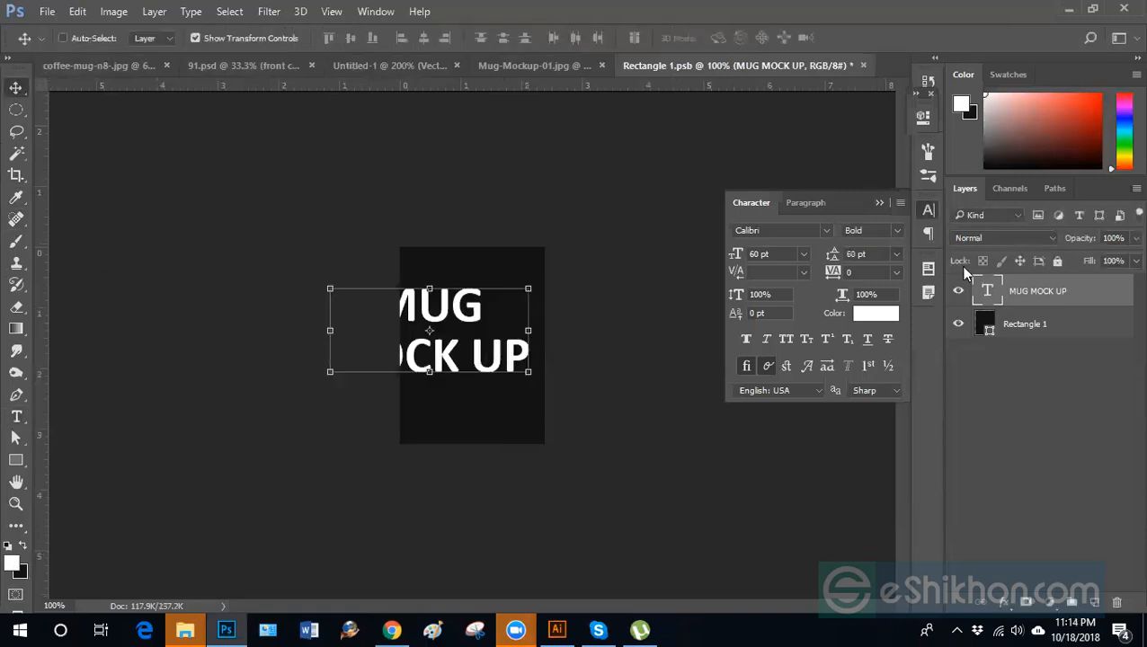
drag(468, 321, 493, 321)
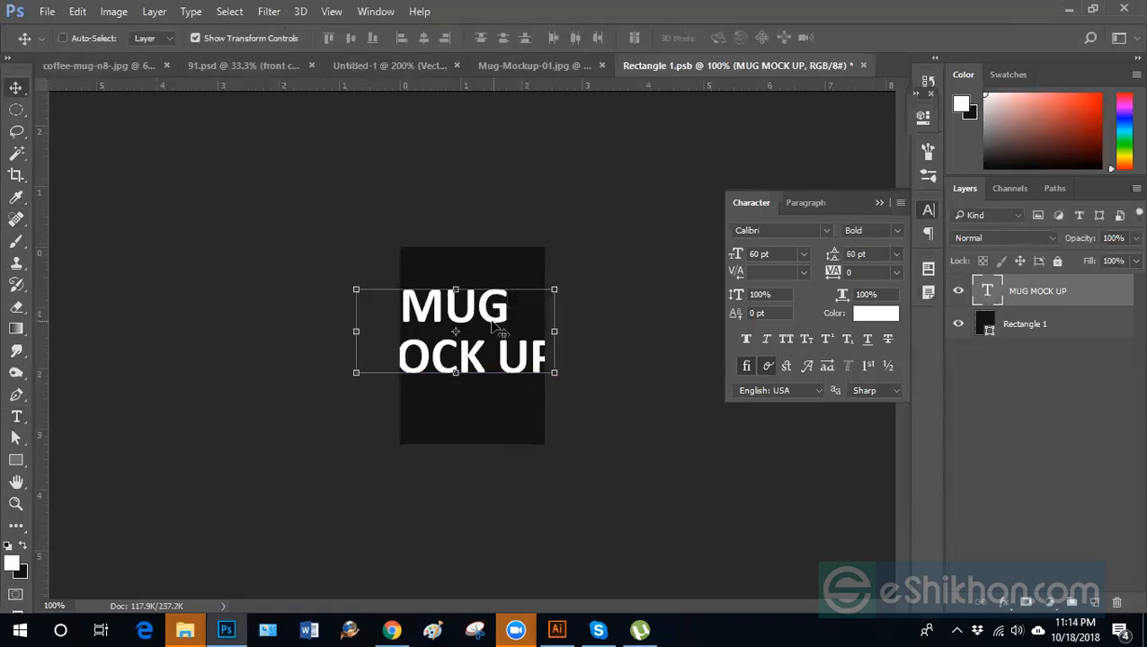
key(ctrl+t)
drag(557, 393, 505, 360)
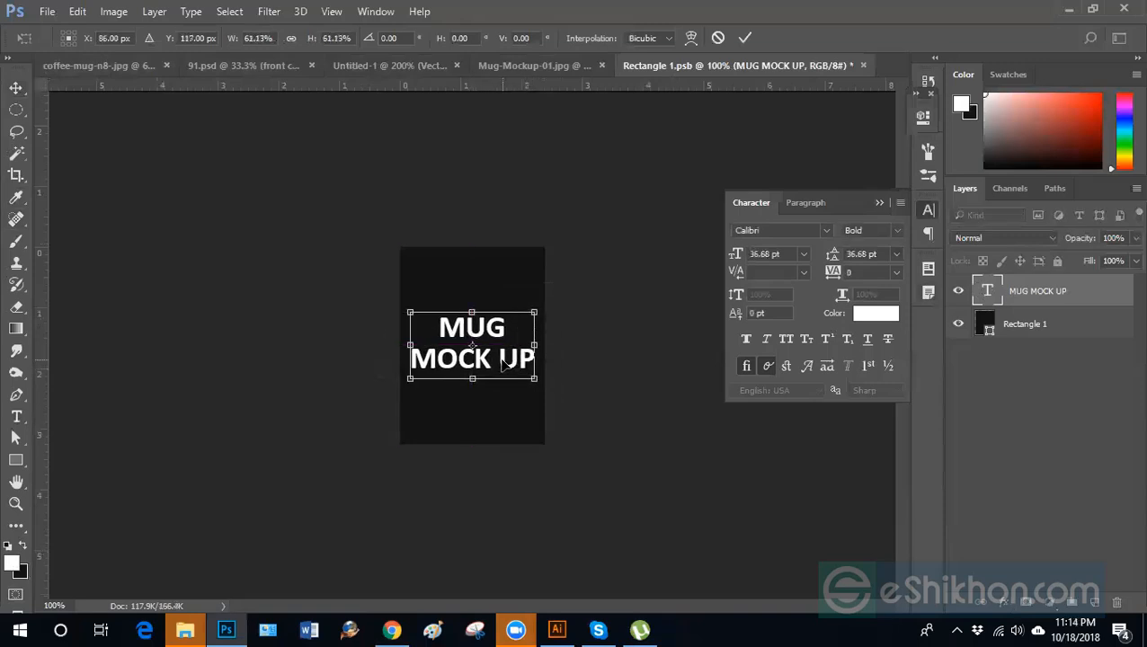
key(Return)
click(928, 212)
Draw a small white heart custom shape in front of the word MUG and nudge it into line with the lettering.
key(ctrl+plus)
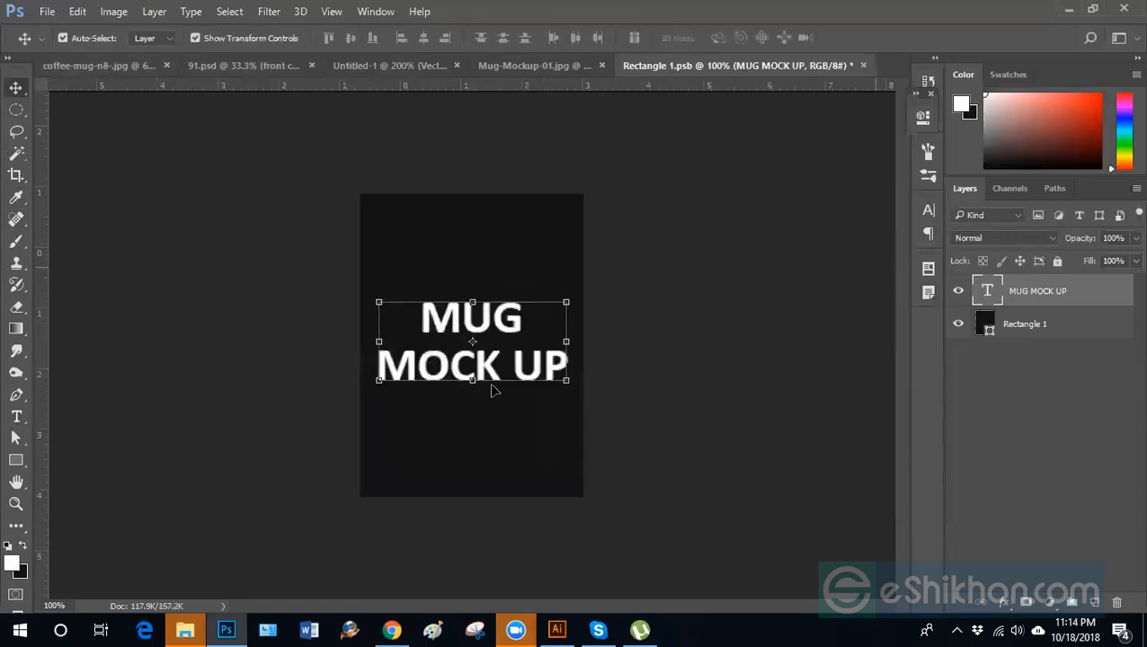
click(23, 464)
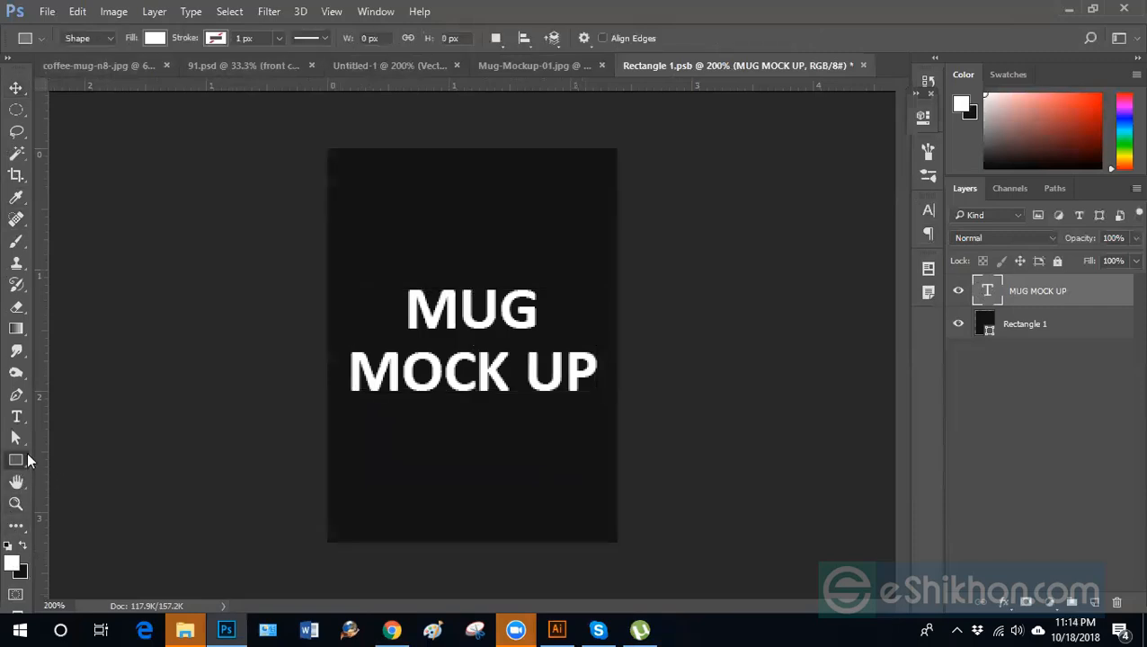
right_click(13, 456)
click(86, 524)
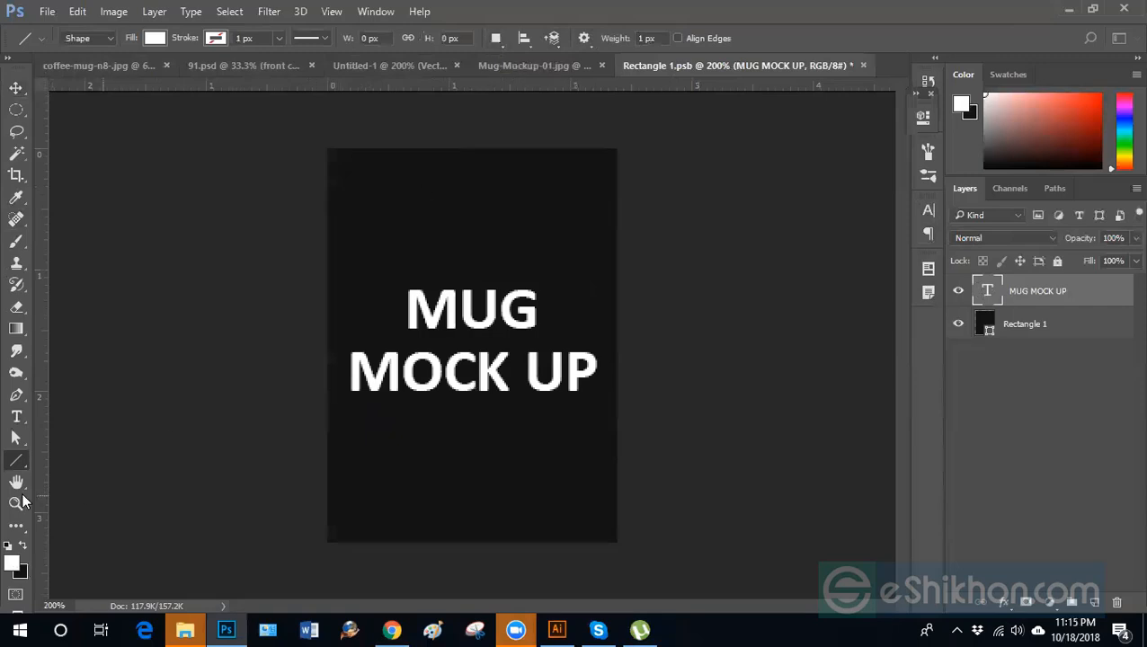
right_click(11, 466)
click(76, 535)
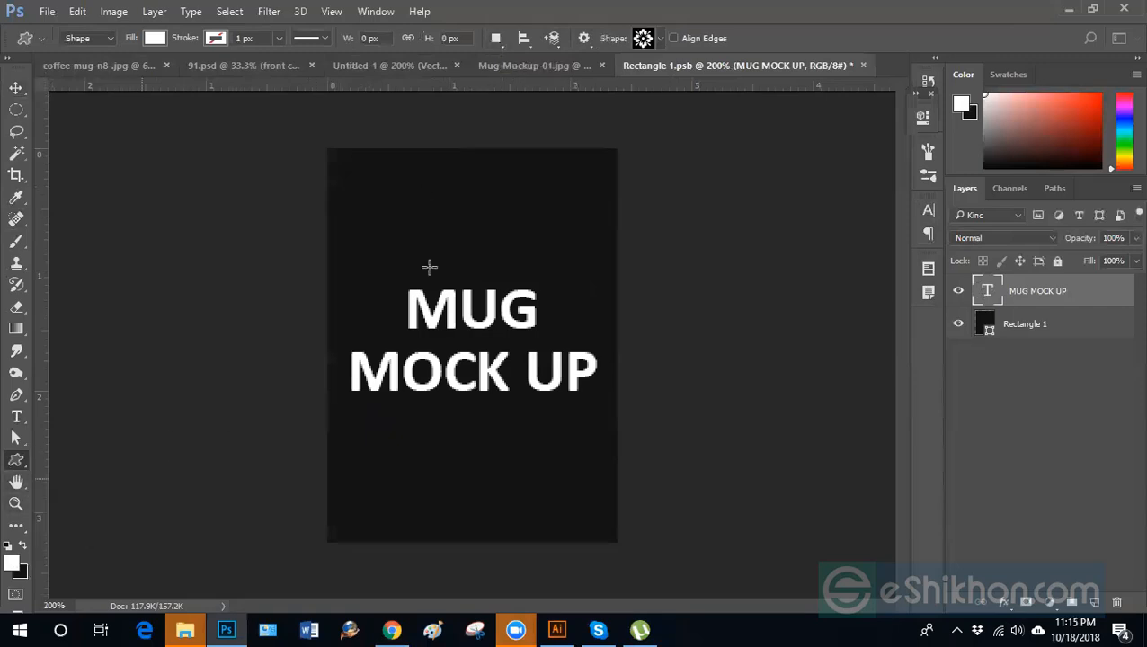
click(647, 38)
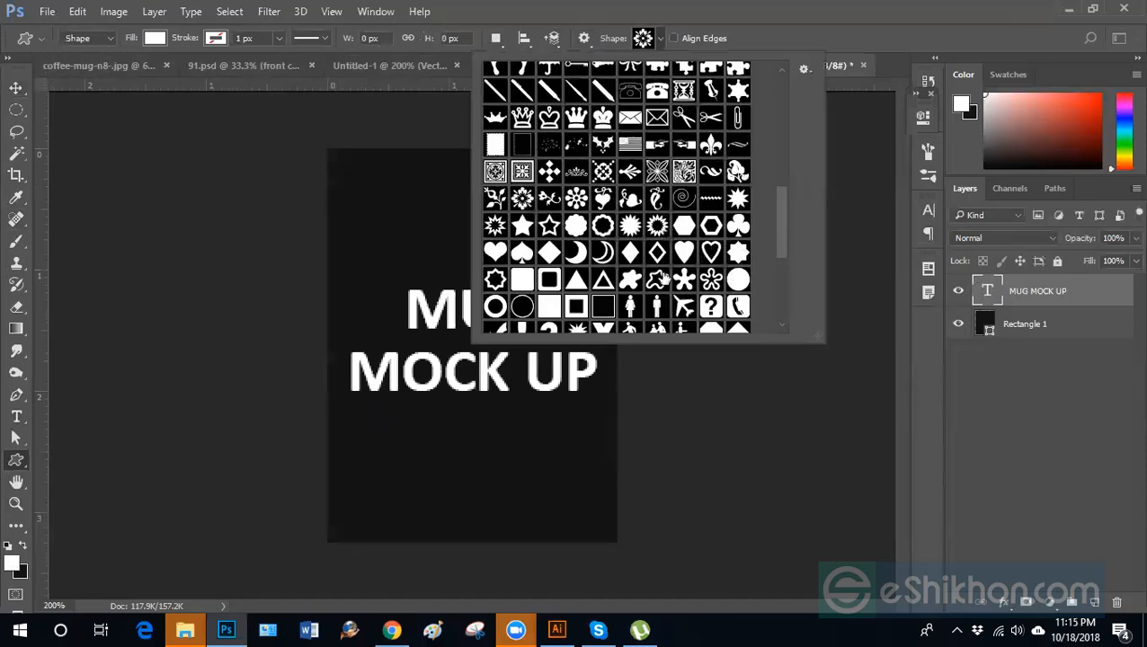
click(501, 255)
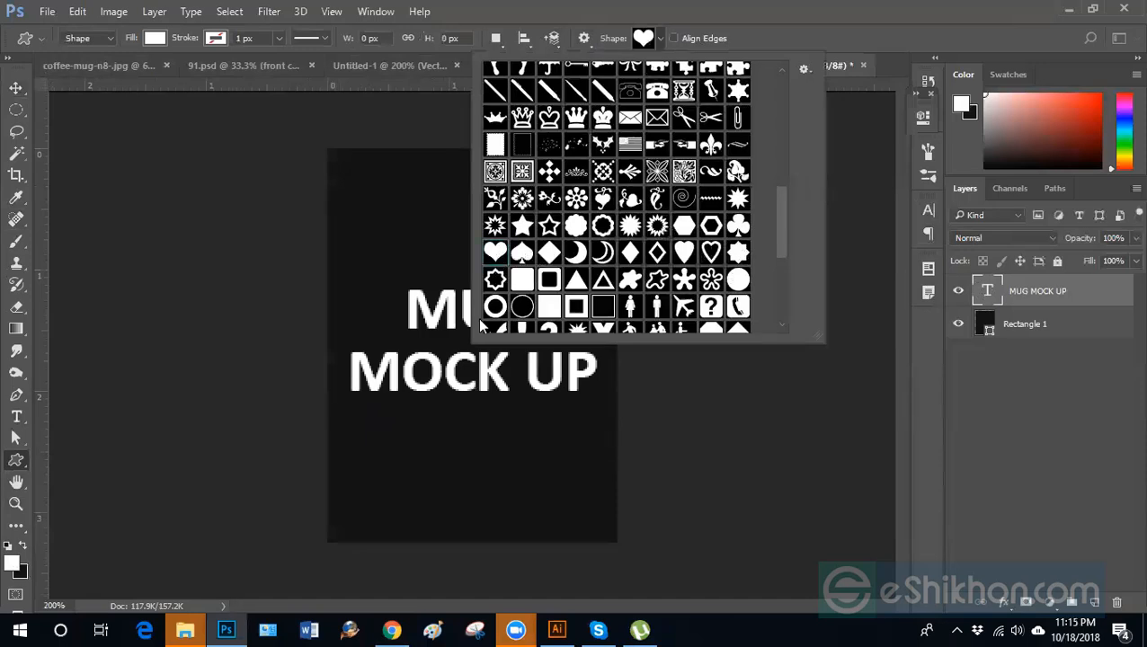
click(371, 287)
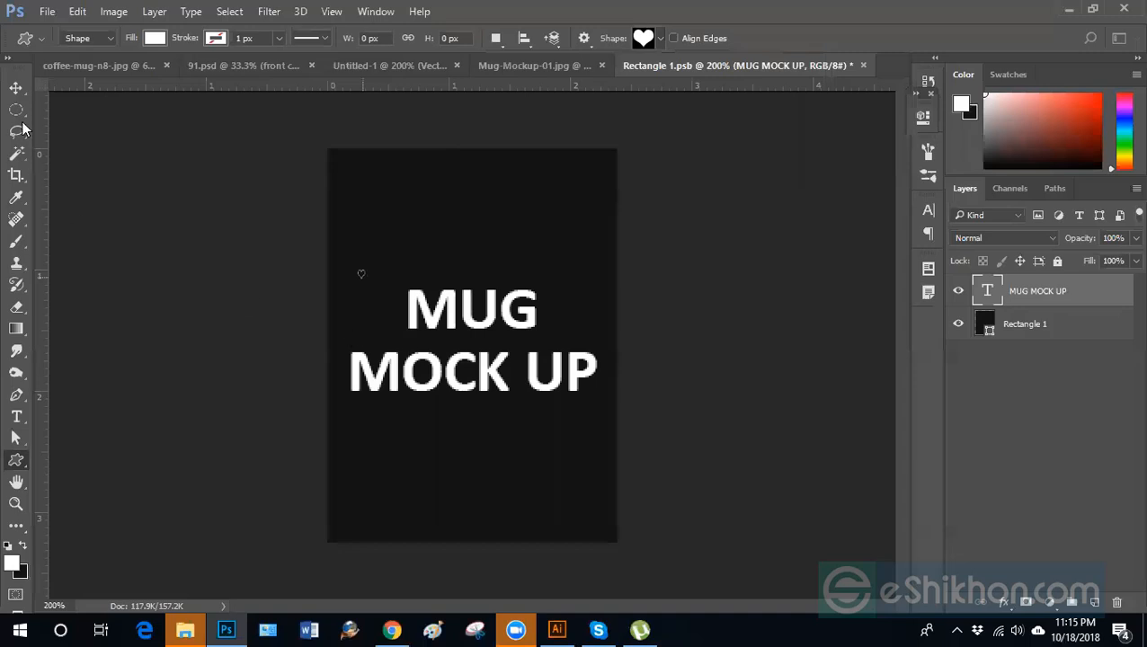
click(16, 88)
drag(364, 289, 355, 304)
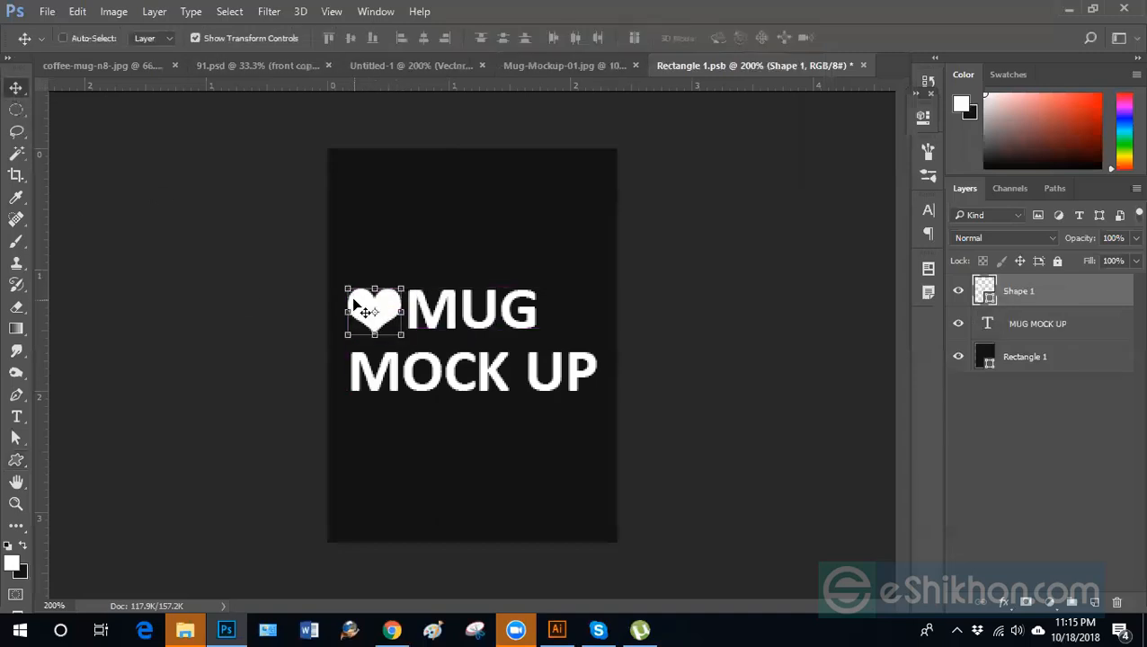
Select the heart and the MUG MOCK UP text layers together and shift both slightly to the right within the rectangle.
shift+click(1064, 328)
drag(552, 400, 568, 398)
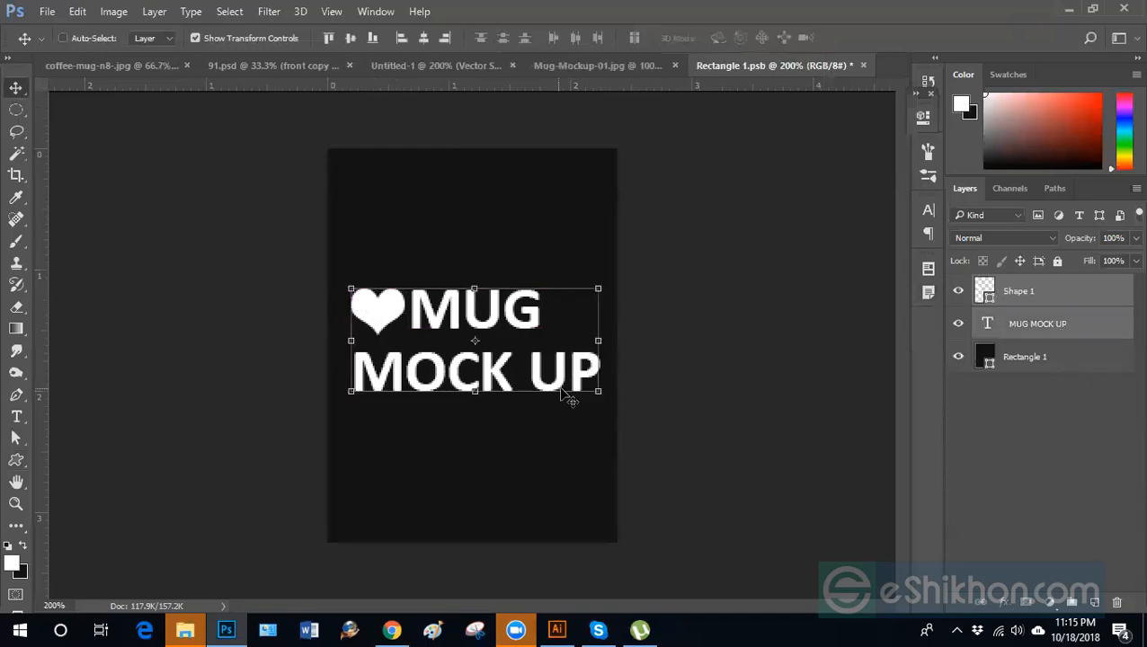
click(1017, 472)
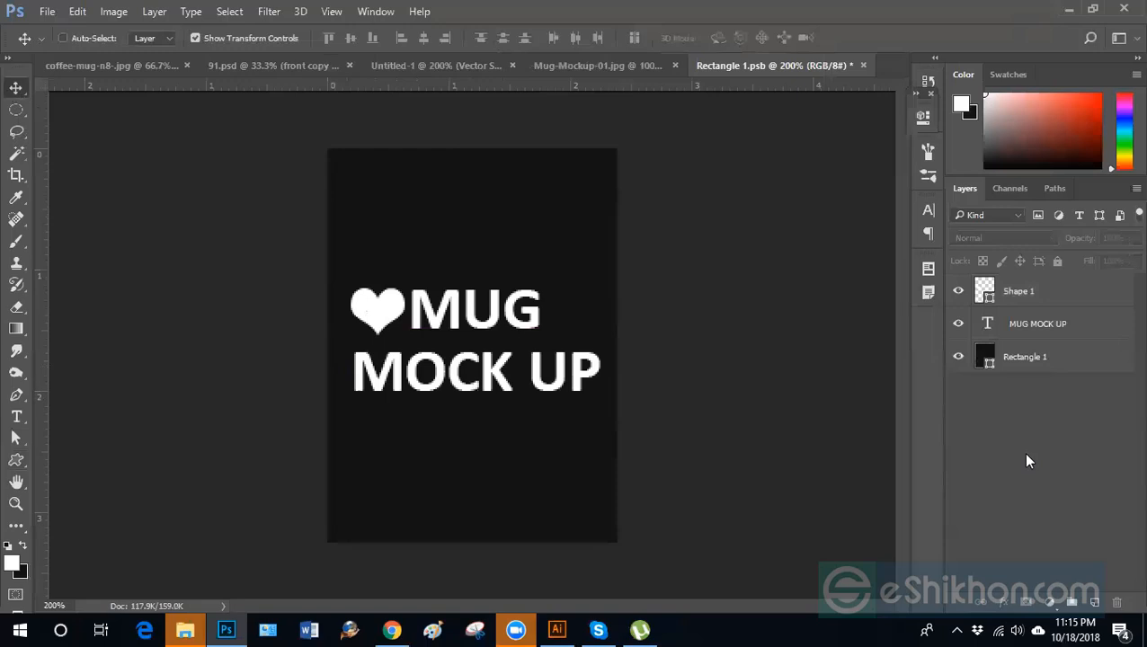
Enlarge only the word MUG to 62 pt, try right alignment on it and restore centre alignment.
click(986, 320)
double_click(986, 321)
click(410, 306)
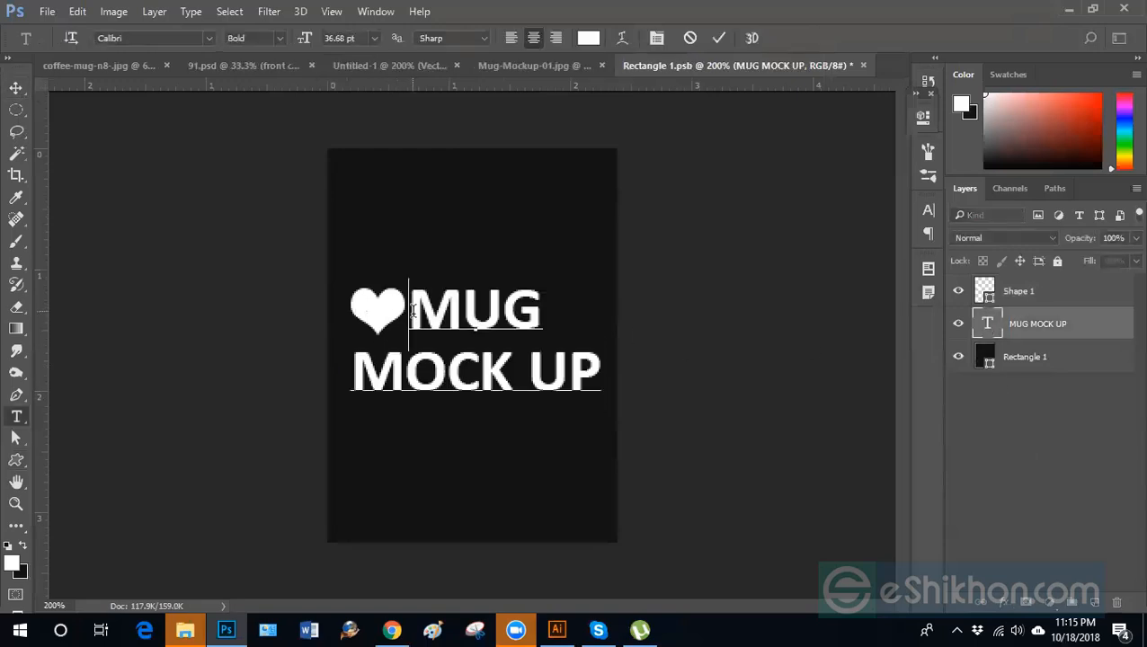
double_click(512, 306)
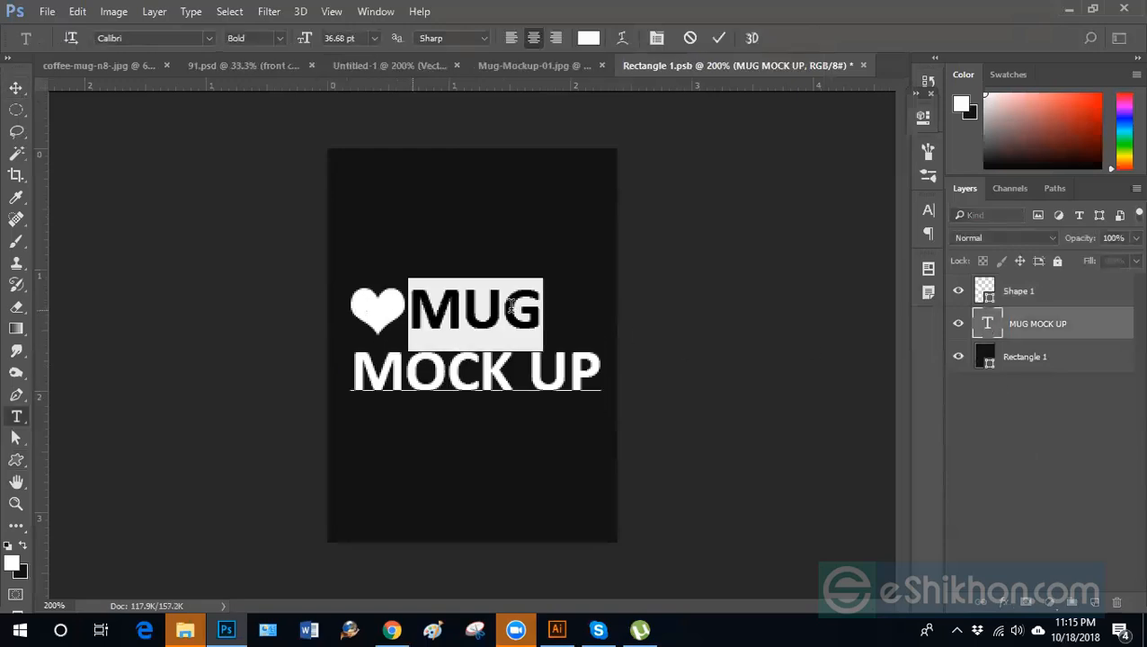
click(374, 37)
click(366, 285)
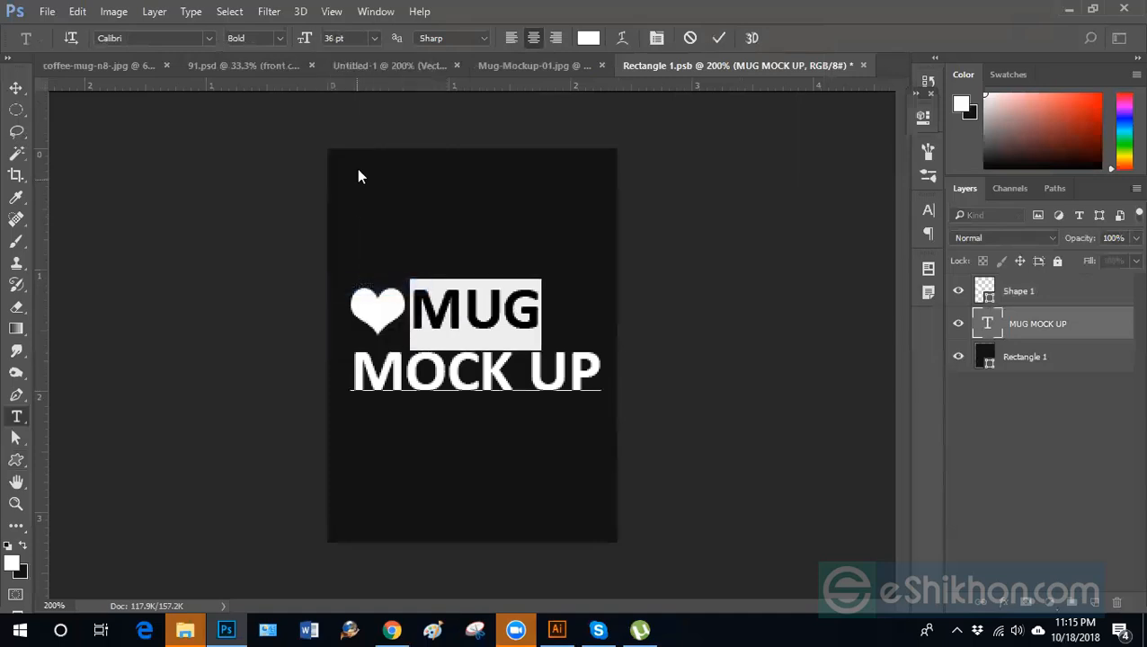
key(Up)
key(Up)
key(Up)
key(Up)
key(Up)
key(Up)
key(Up)
key(Up)
key(Up)
key(Up)
key(Up)
key(Up)
key(Up)
key(Up)
key(Up)
key(Up)
key(Up)
key(Up)
key(Up)
key(Up)
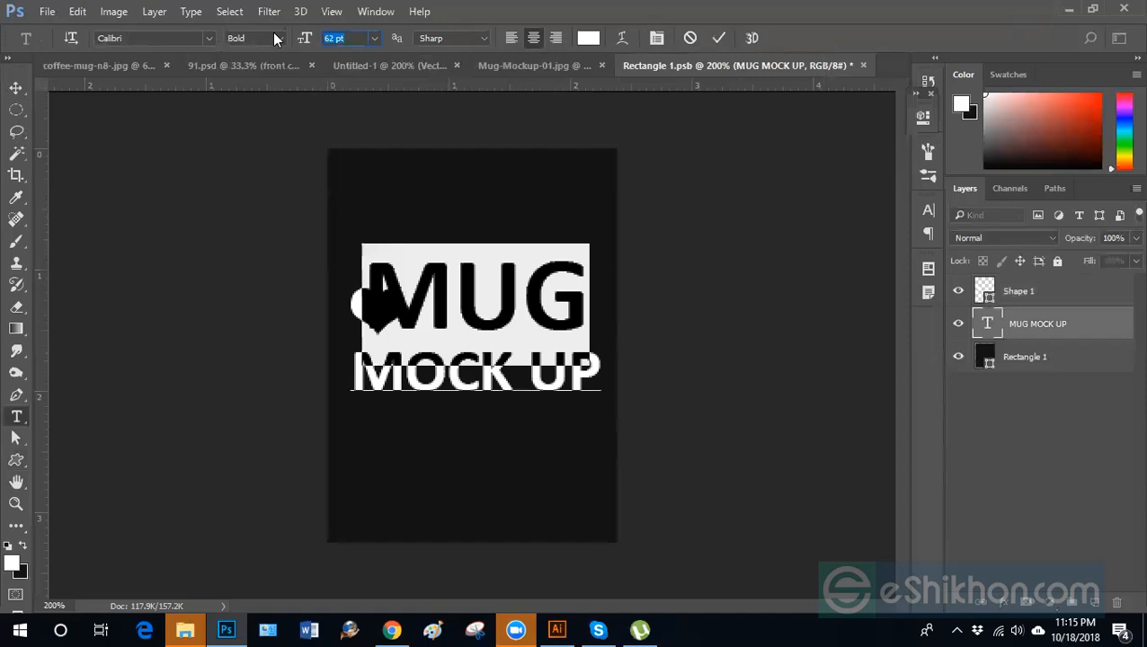
key(ctrl+shift+r)
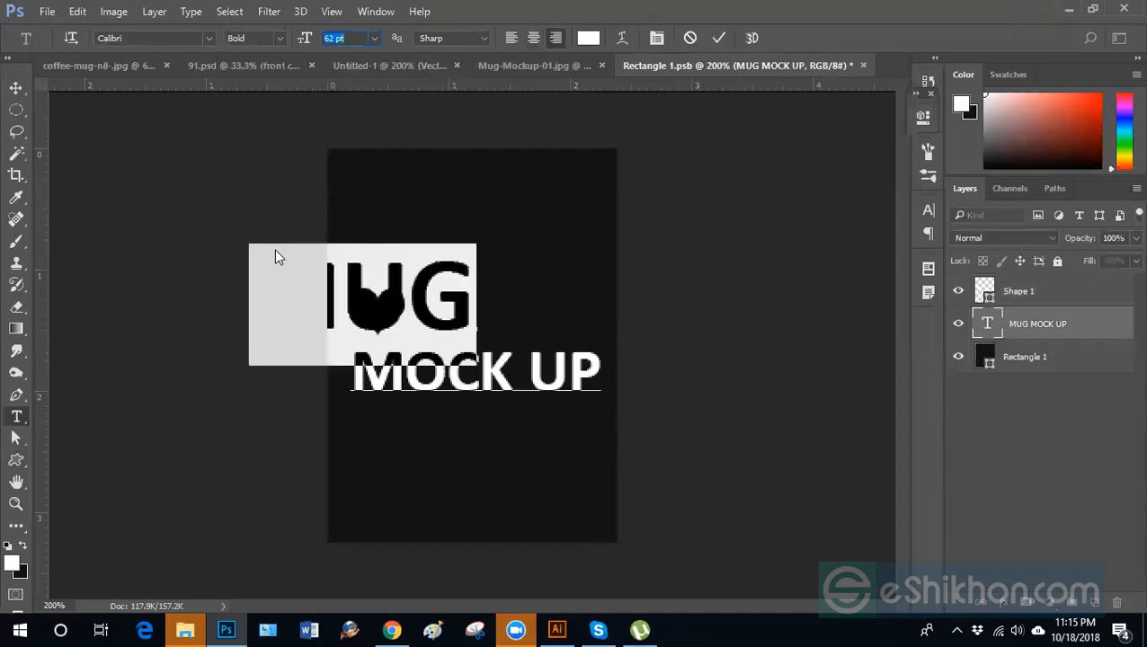
key(ctrl+shift+c)
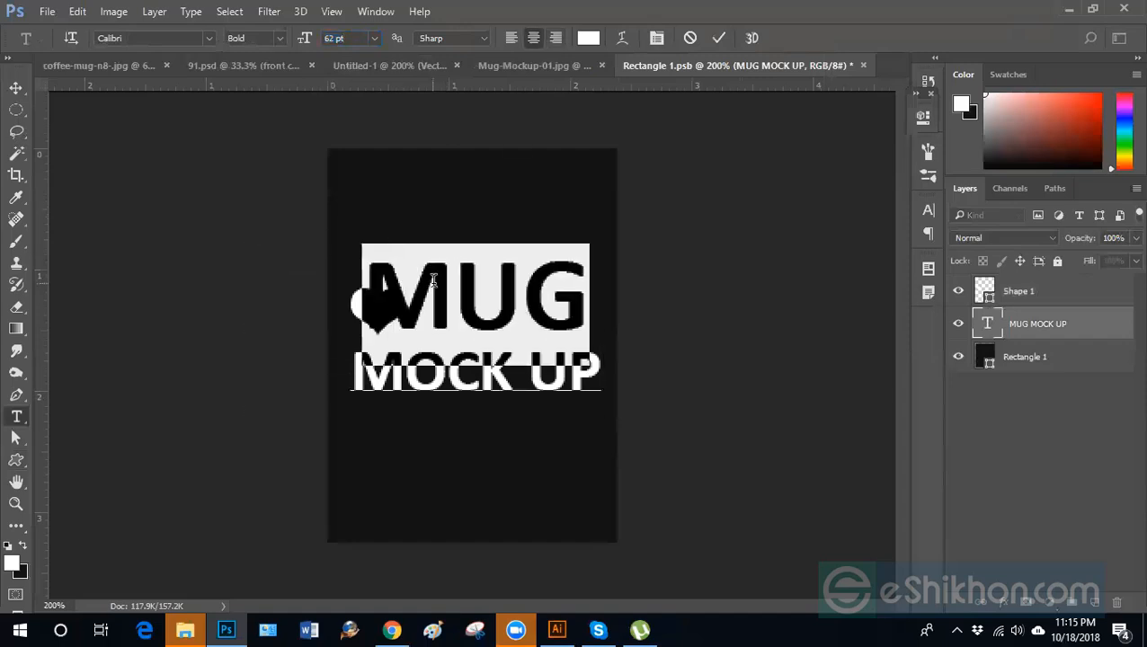
Insert a space before MUG and set the size of that word to 50 pt.
click(364, 304)
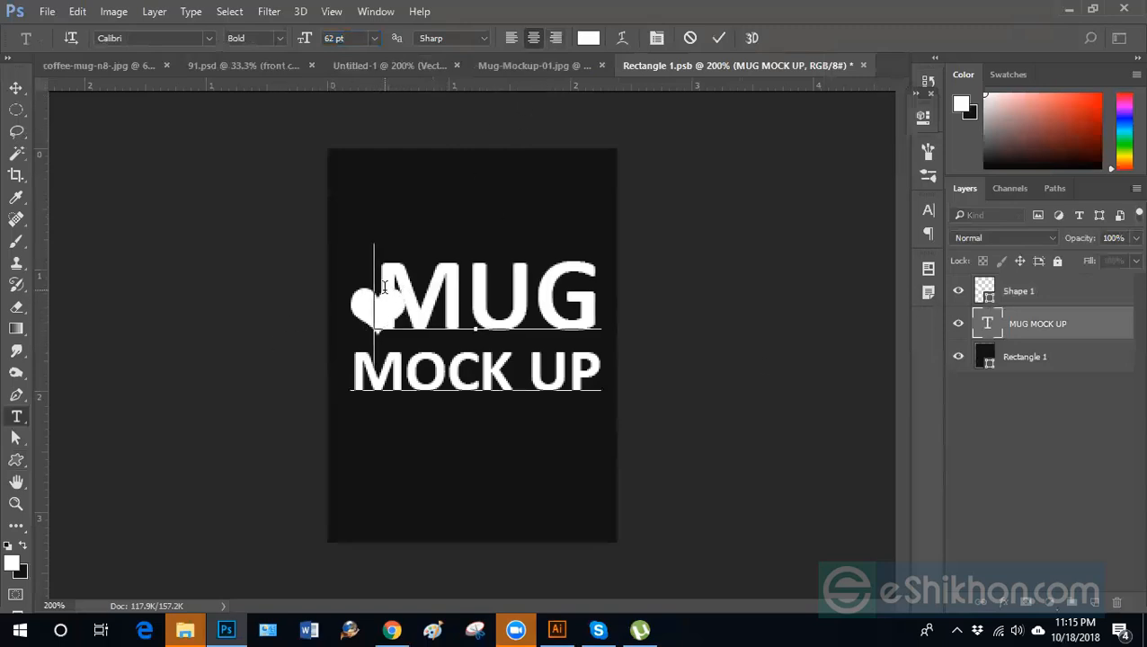
drag(382, 287, 587, 296)
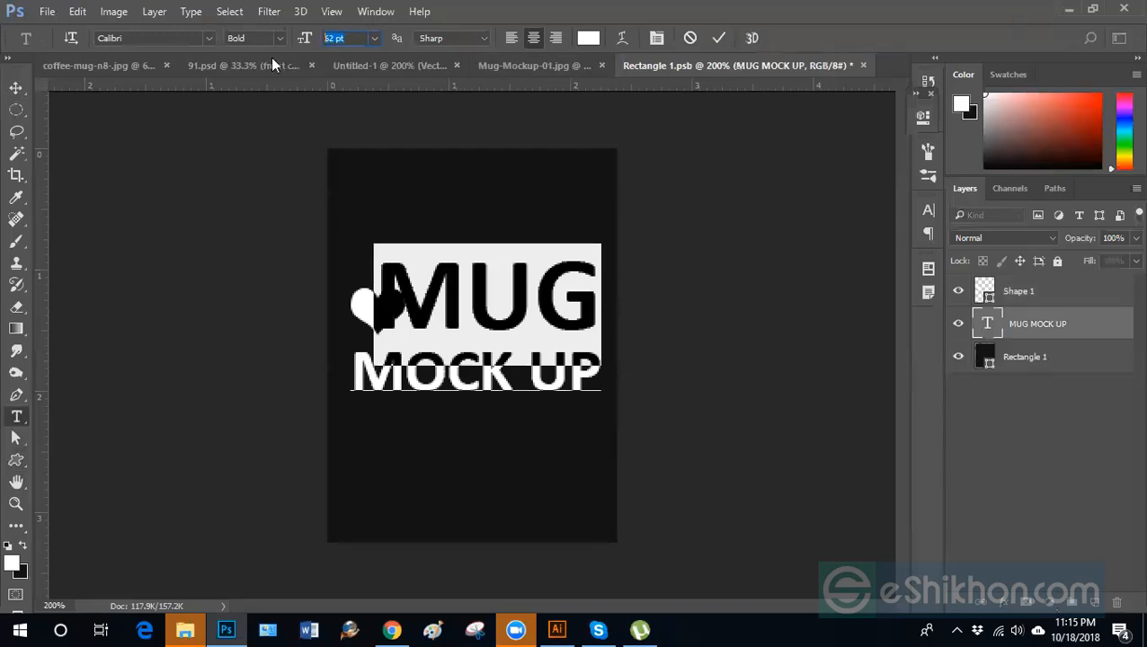
key(Down)
key(Down)
key(Down)
key(Down)
key(Down)
key(Down)
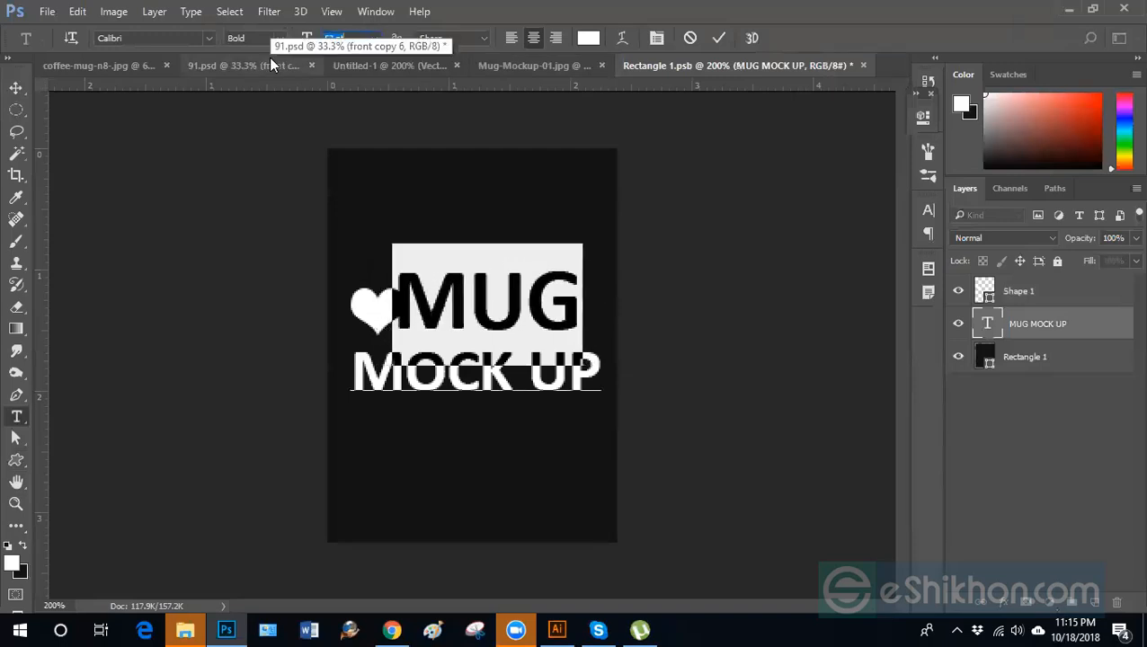
key(Down)
Adjust the leading spaces so MUG sits just clear of the heart, and nudge the text slightly down and right.
click(397, 290)
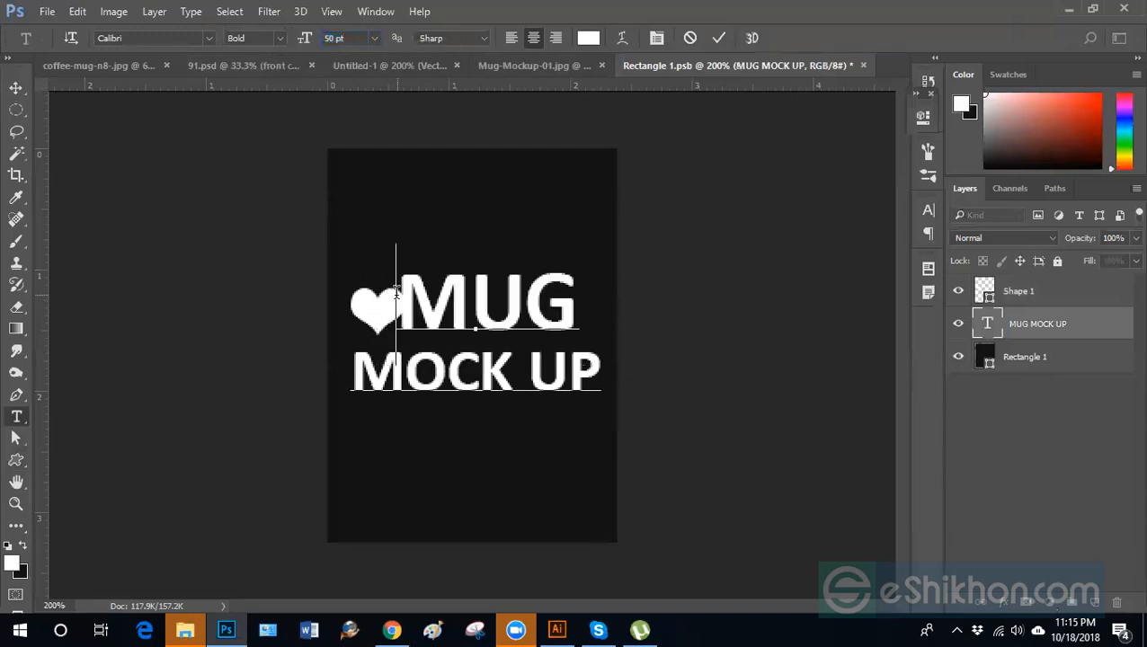
click(14, 88)
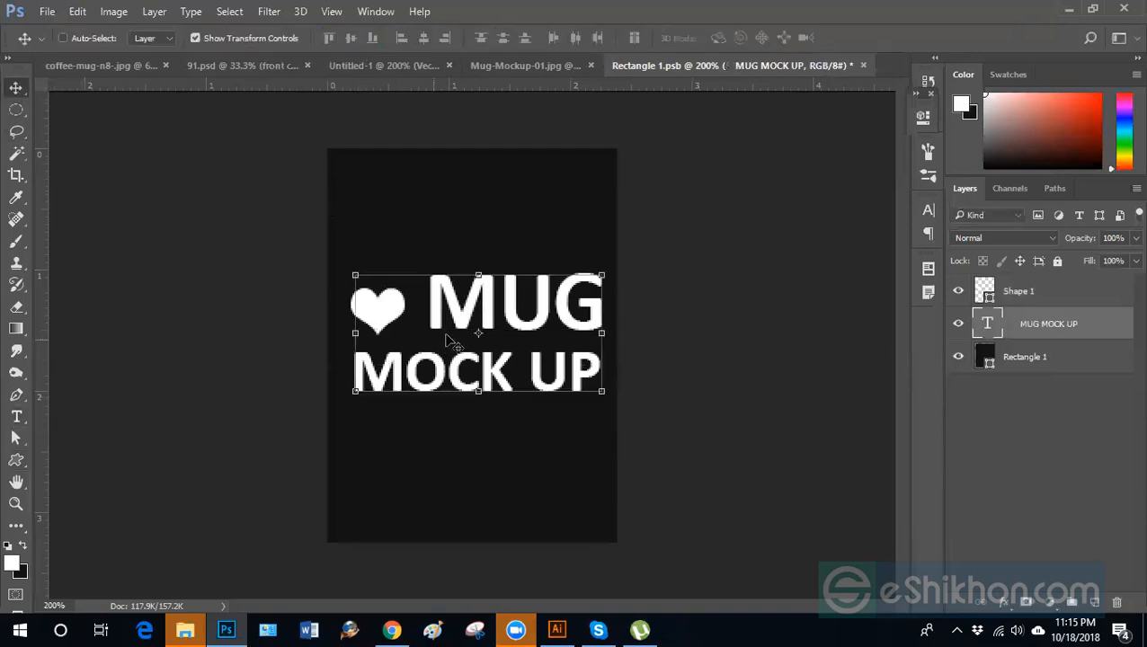
drag(433, 317, 436, 320)
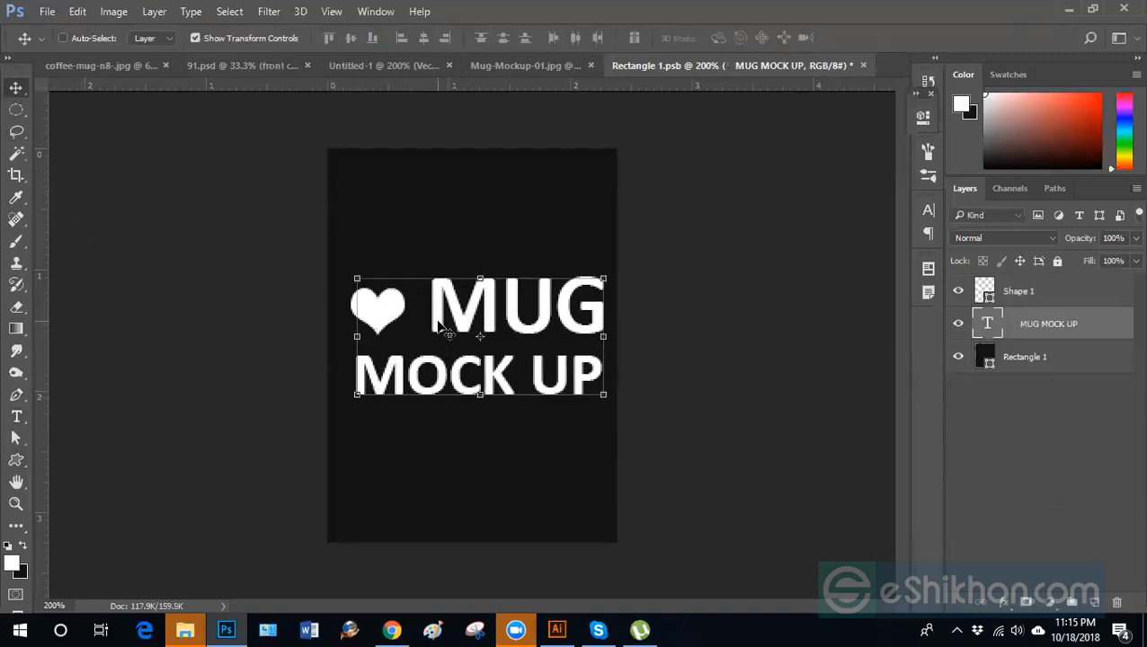
double_click(986, 321)
click(431, 310)
key(BackSpace)
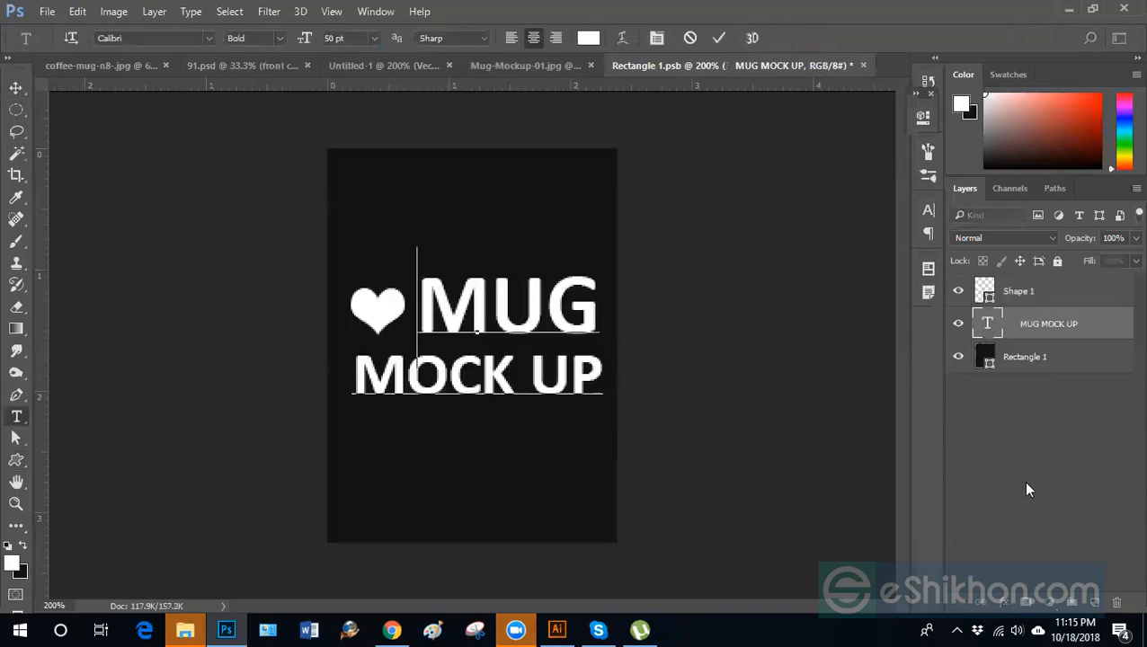
click(1022, 480)
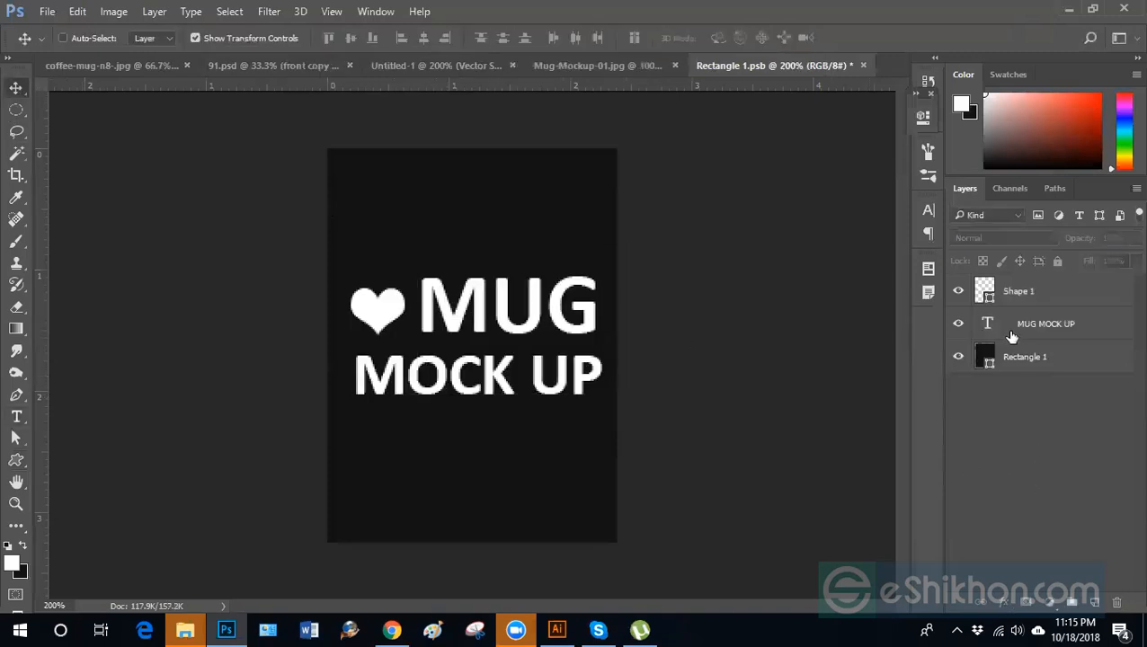
In Mug-Mockup-01.jpg, raise the Rectangle 1 layer's opacity to 100% and close the smart object document.
click(610, 68)
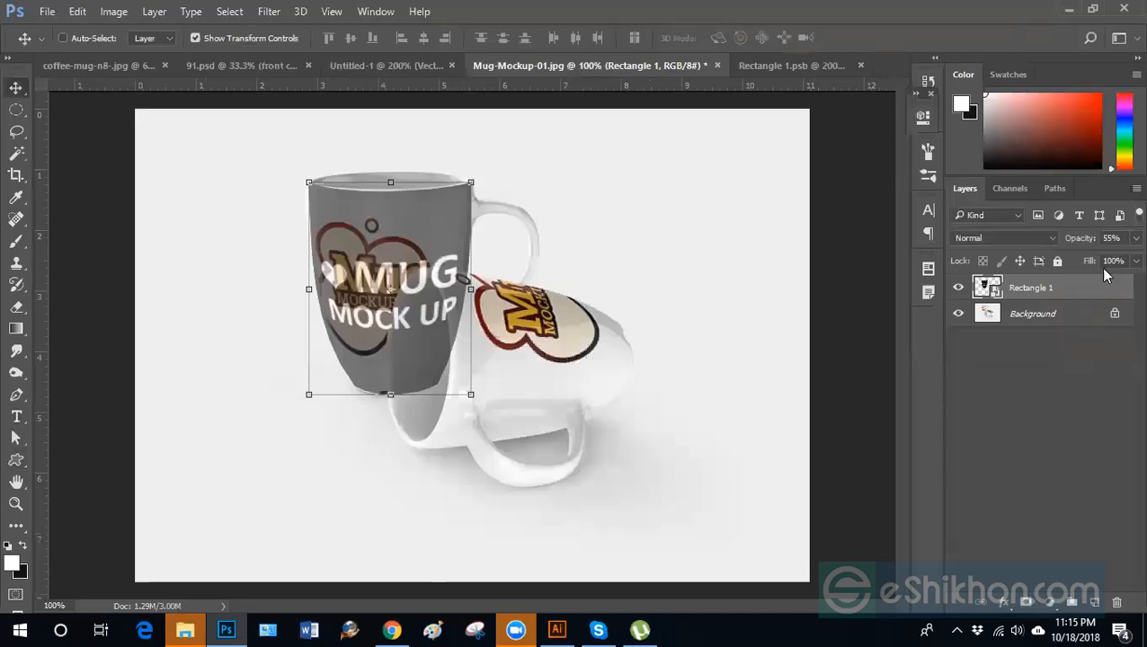
click(1135, 238)
drag(1091, 267, 1135, 266)
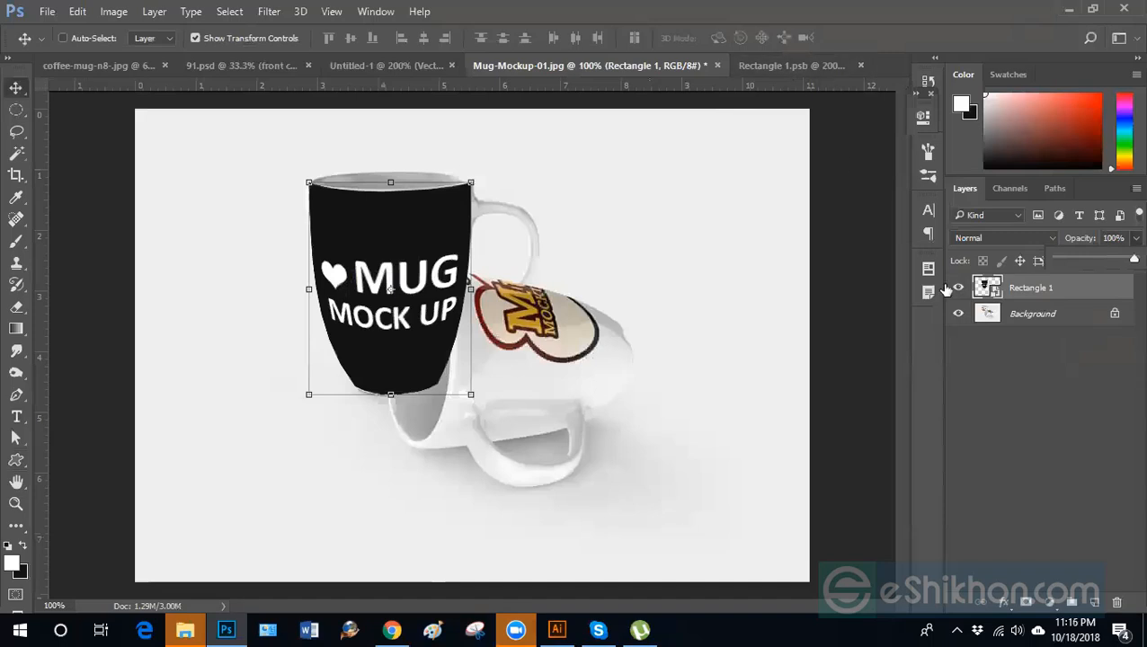
click(860, 65)
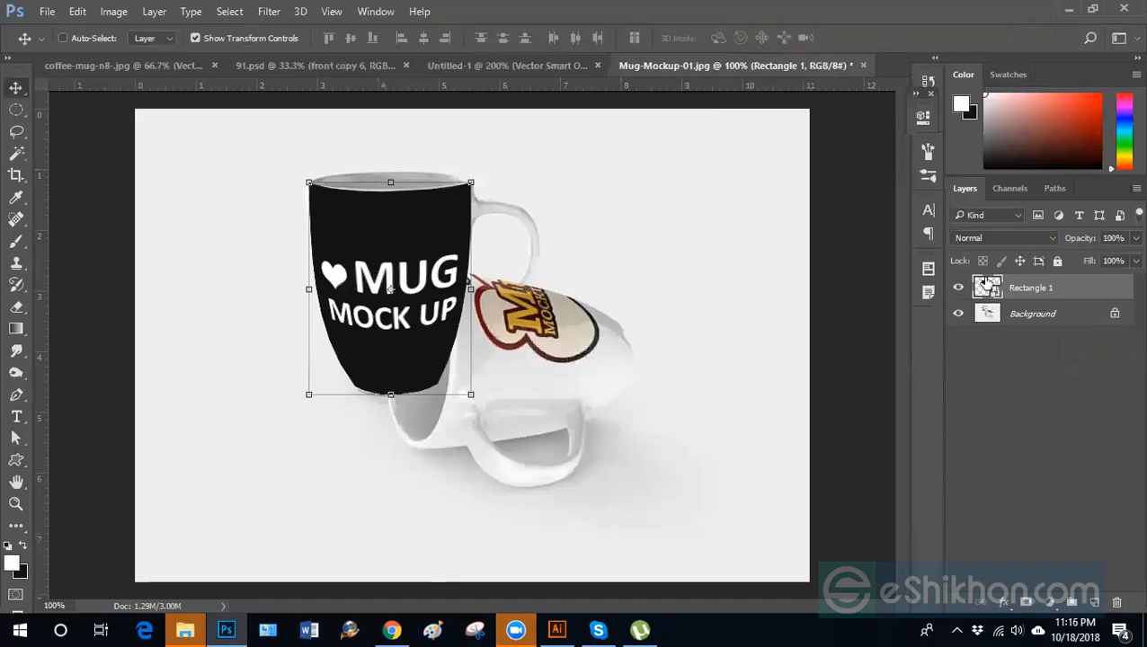
Reopen the Rectangle 1 smart object's contents, hide and restore its black rectangle, and return to Mug-Mockup-01.jpg.
double_click(986, 286)
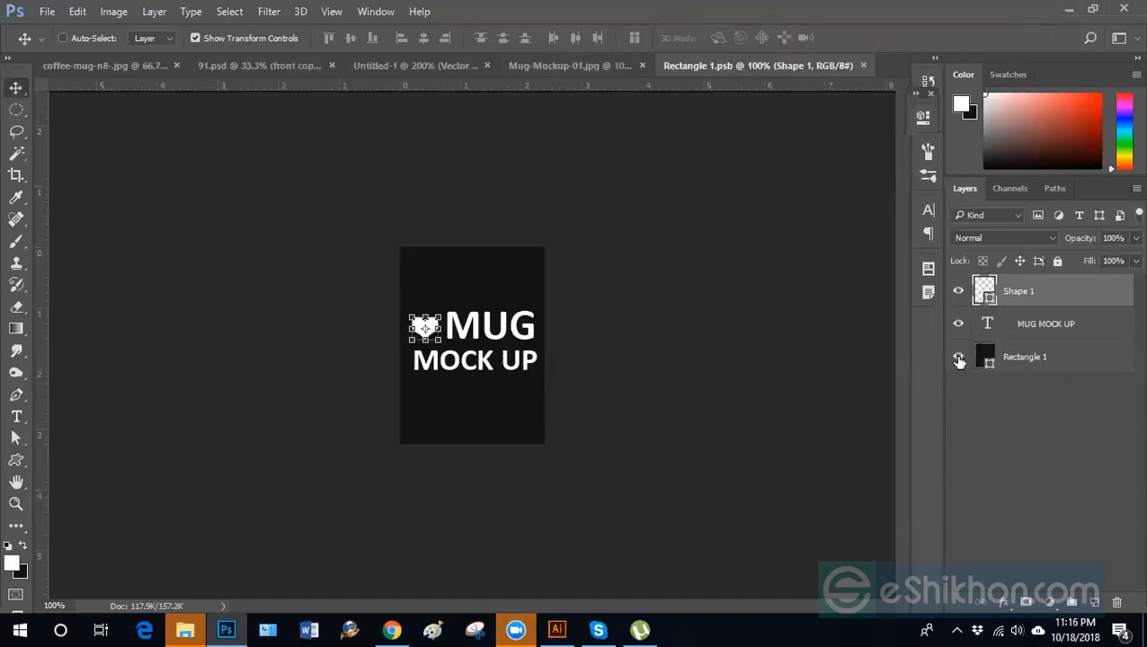
click(959, 358)
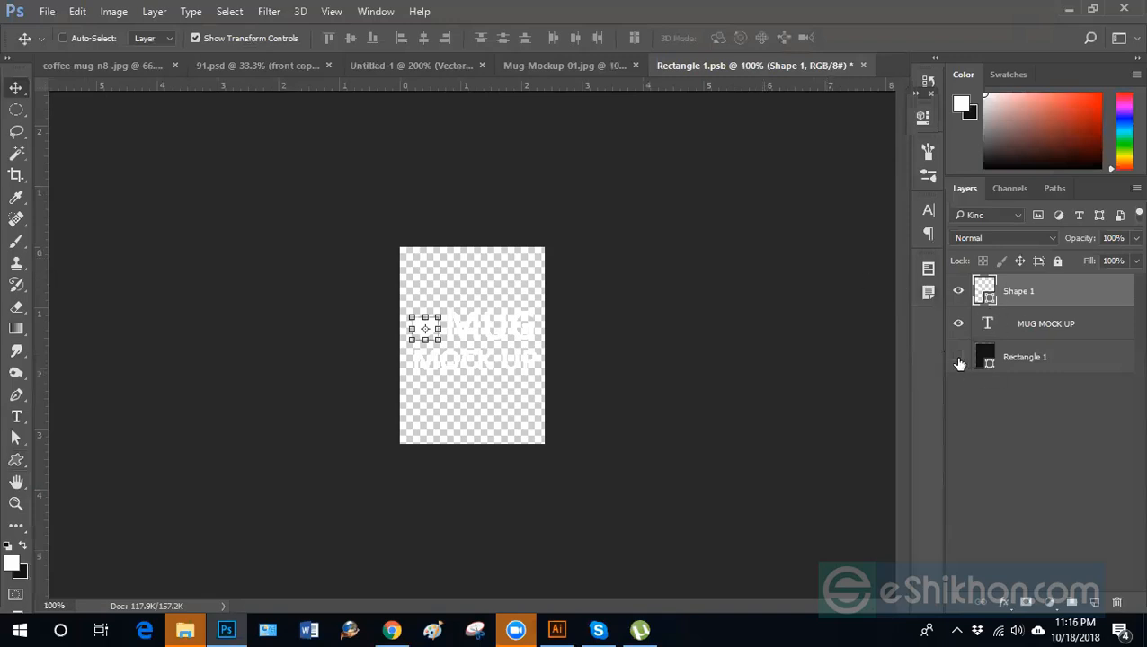
click(959, 358)
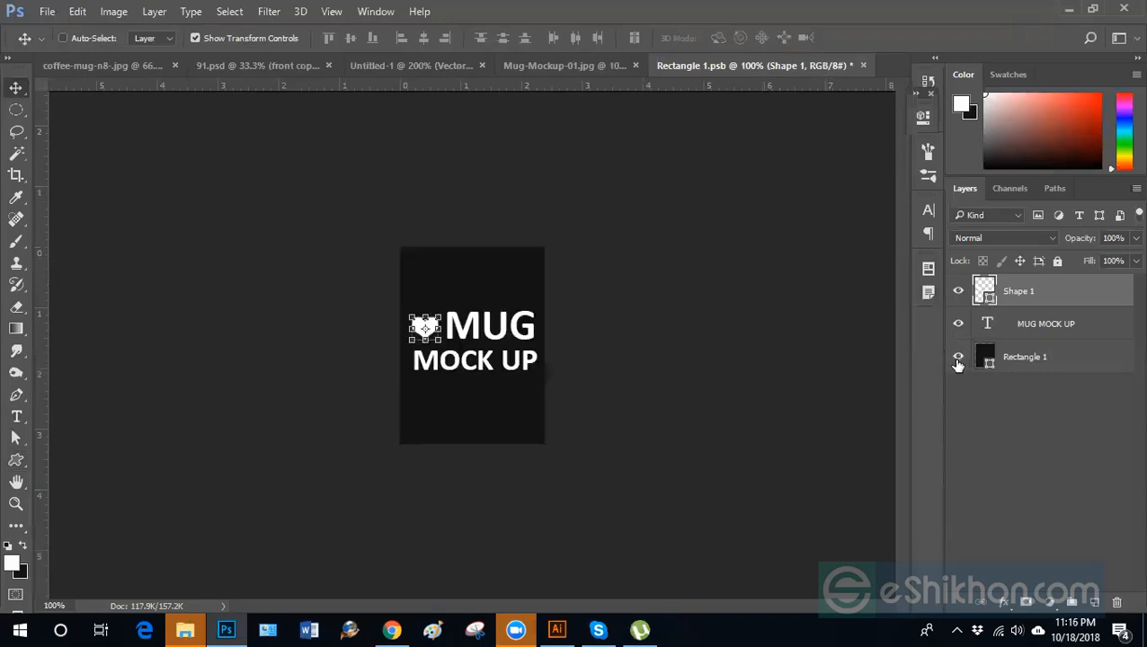
click(564, 66)
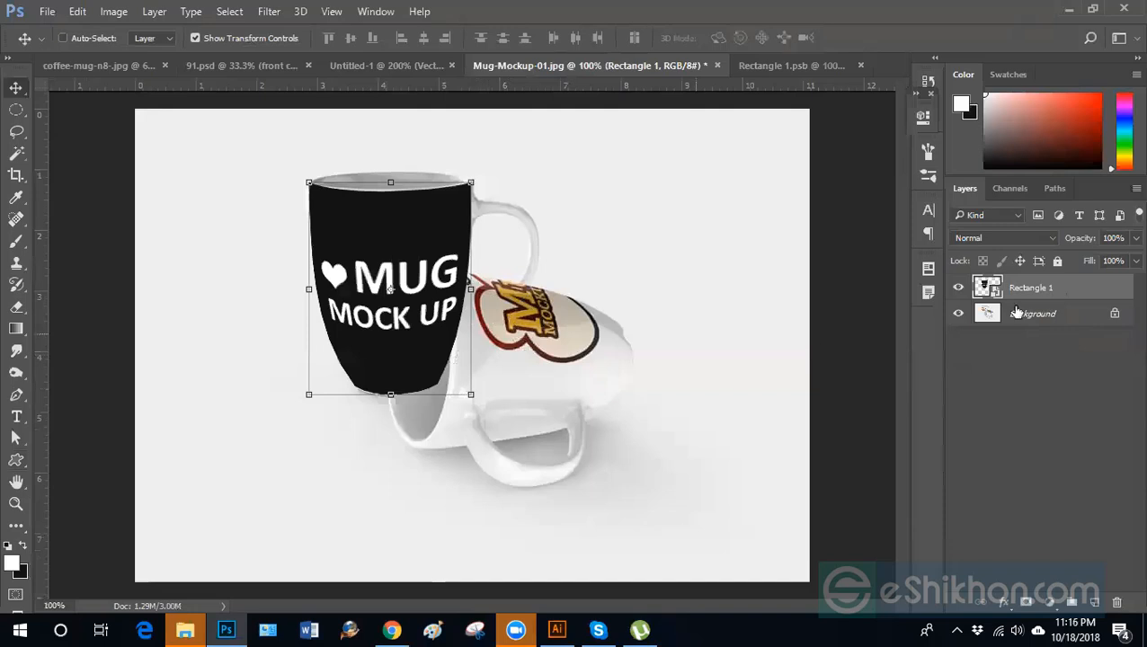
Toggle the Rectangle 1 label off and on to check the mugs beneath, and add a layer mask to it.
click(959, 289)
click(958, 289)
click(1026, 602)
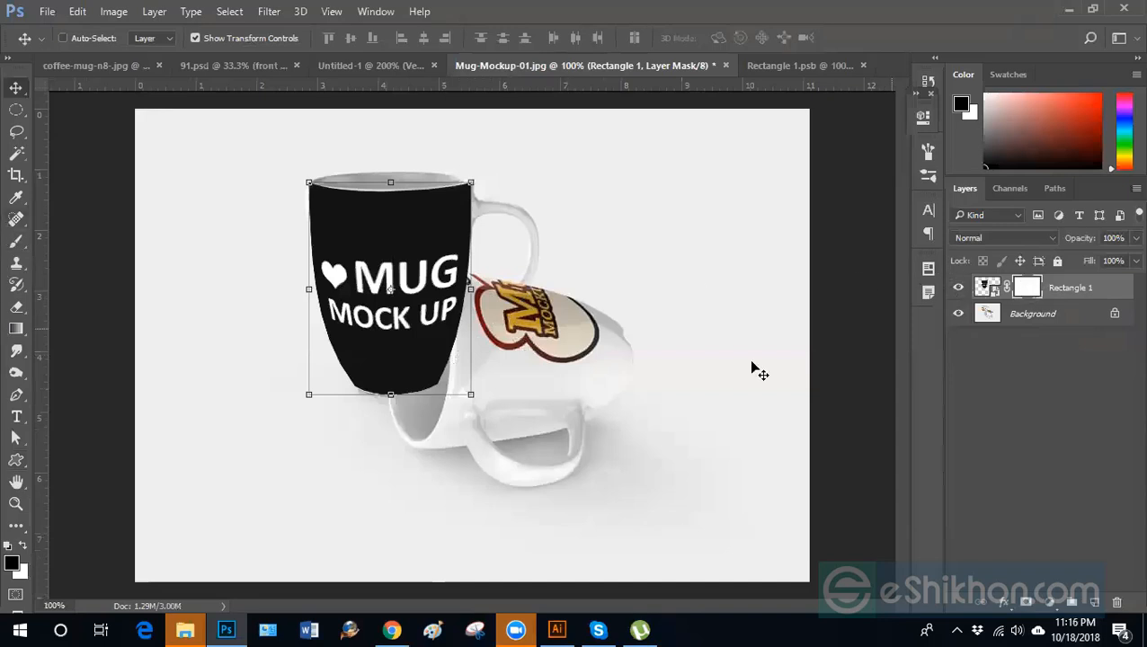
Paint black on the Rectangle 1 mask with a 60 px brush to reveal the front mug's opening over the label.
click(15, 242)
scroll(451, 282, up, 2)
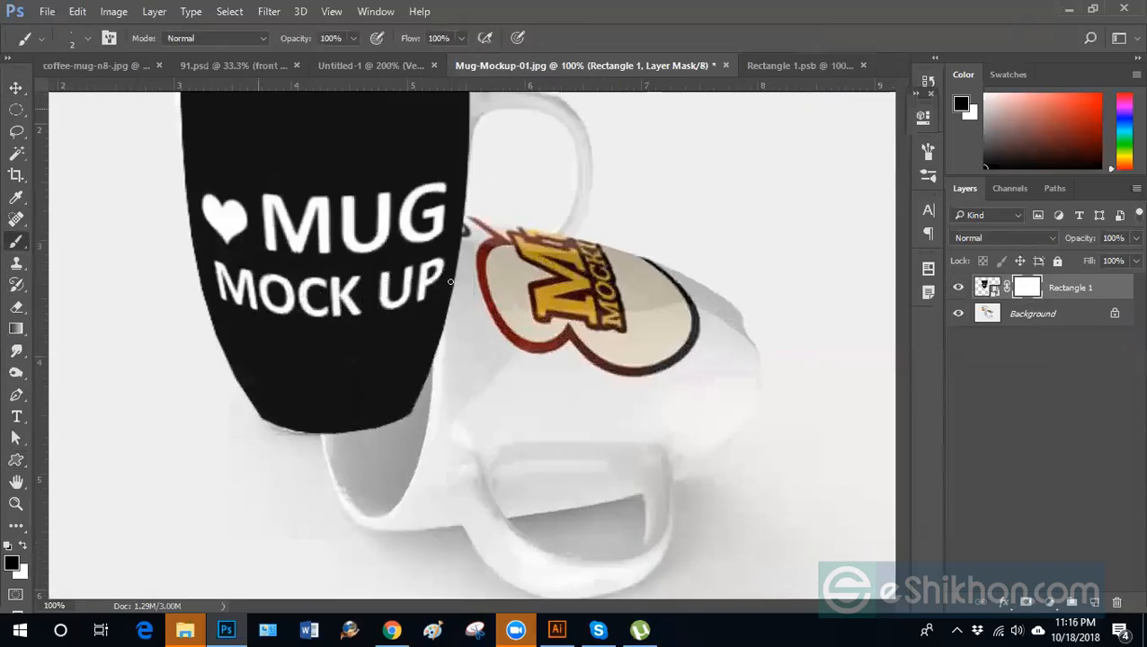
key(bracketright)
key(bracketright)
key(bracketright)
key(bracketright)
key(bracketright)
key(bracketright)
key(bracketright)
key(bracketright)
key(bracketright)
key(bracketright)
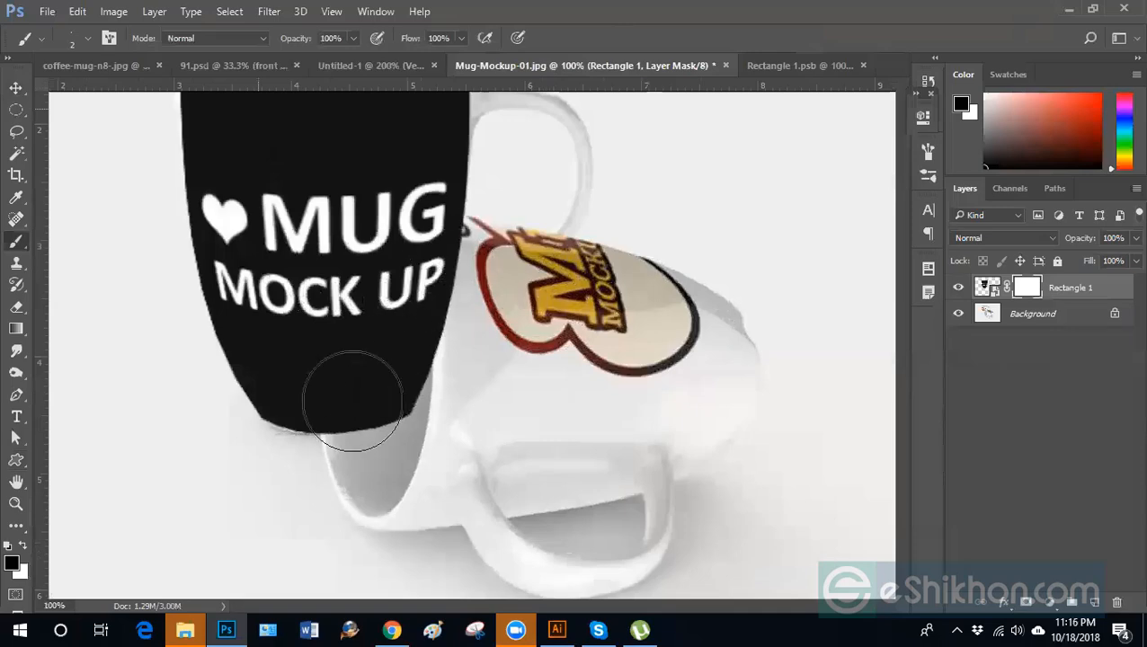
scroll(377, 287, up, 1)
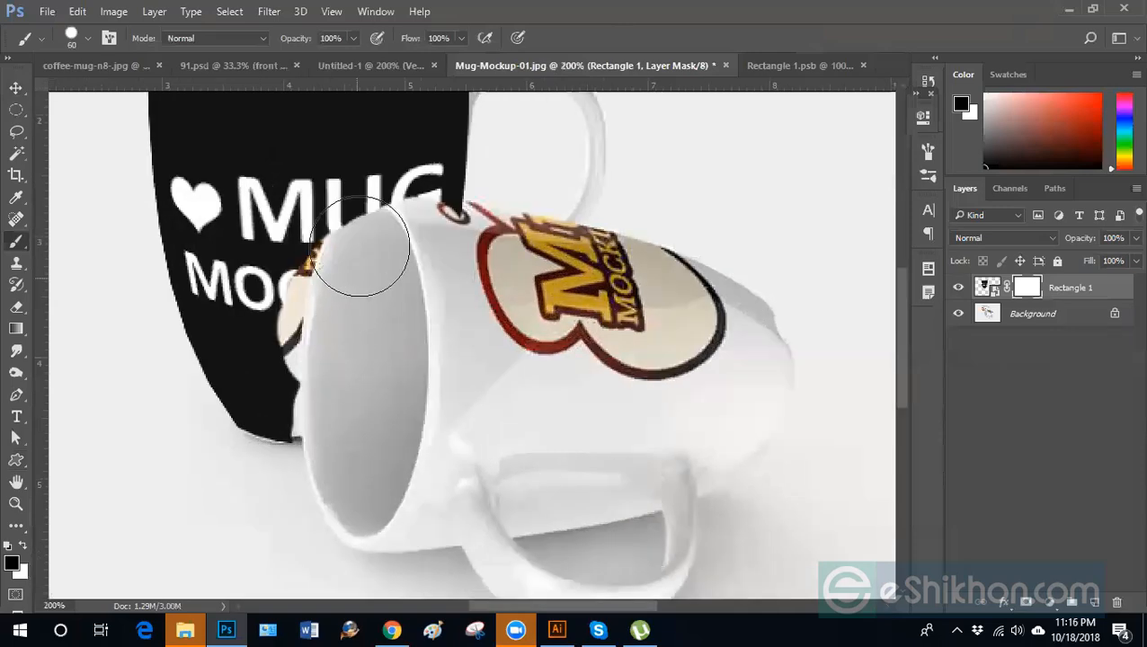
mouse_move(433, 232)
mouse_down()
mouse_move(366, 280)
mouse_move(341, 372)
mouse_up()
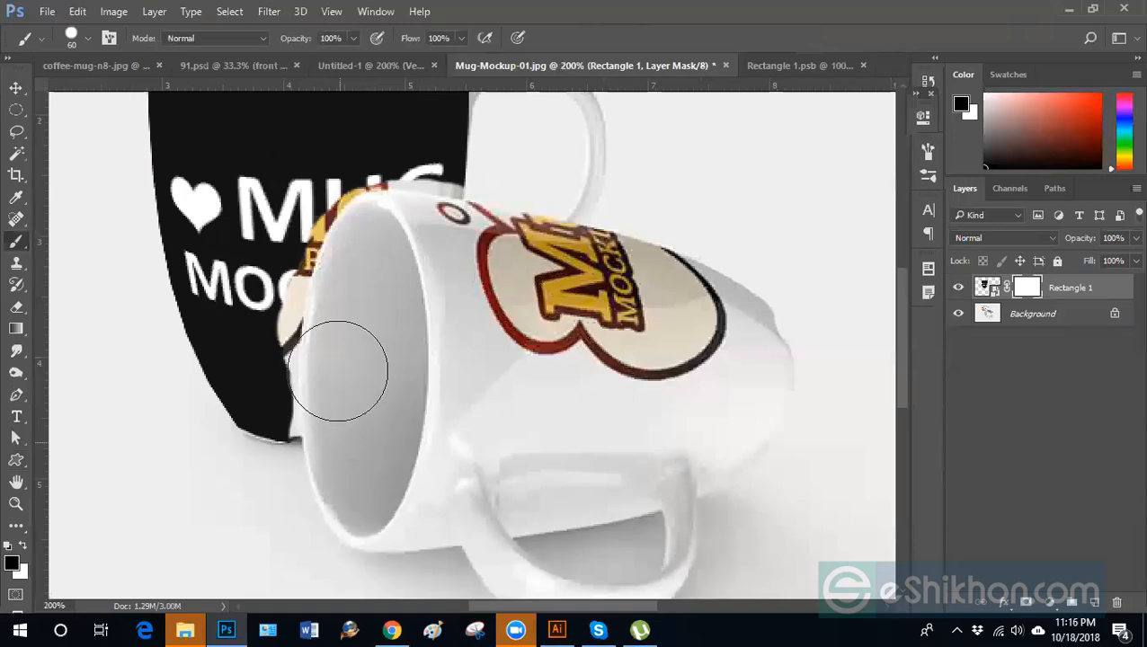
Paint white on the mask with a 20 px brush to restore the label beside the front mug's lower rim.
click(23, 549)
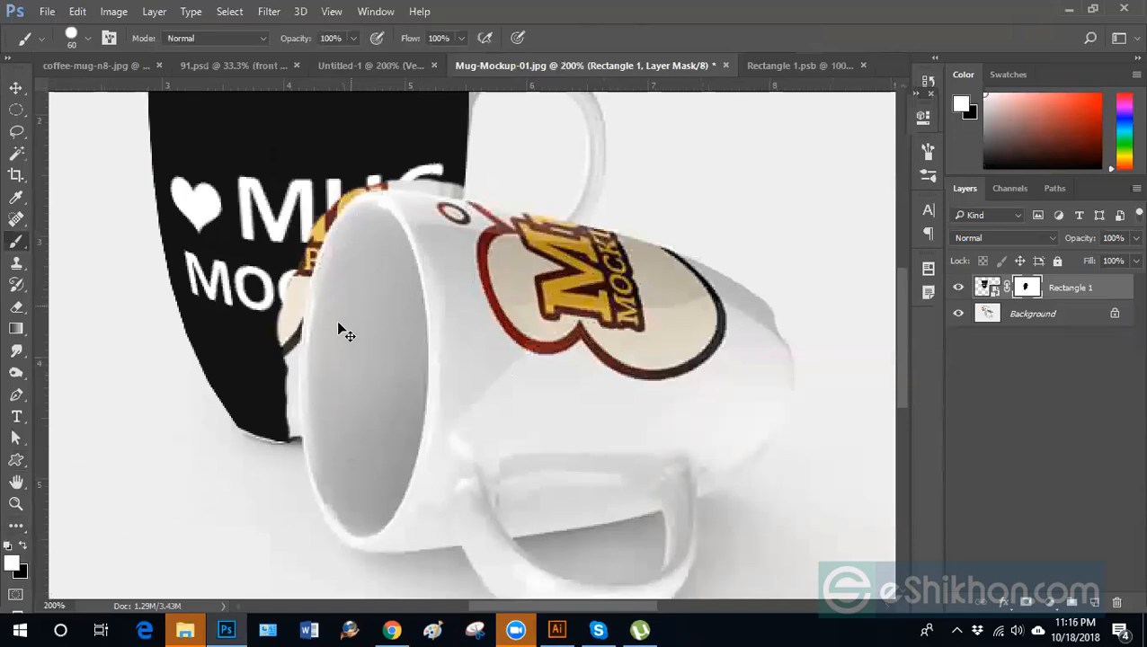
scroll(501, 351, up, 1)
key(bracketleft)
key(bracketleft)
key(bracketleft)
key(bracketleft)
key(bracketleft)
key(bracketleft)
key(bracketleft)
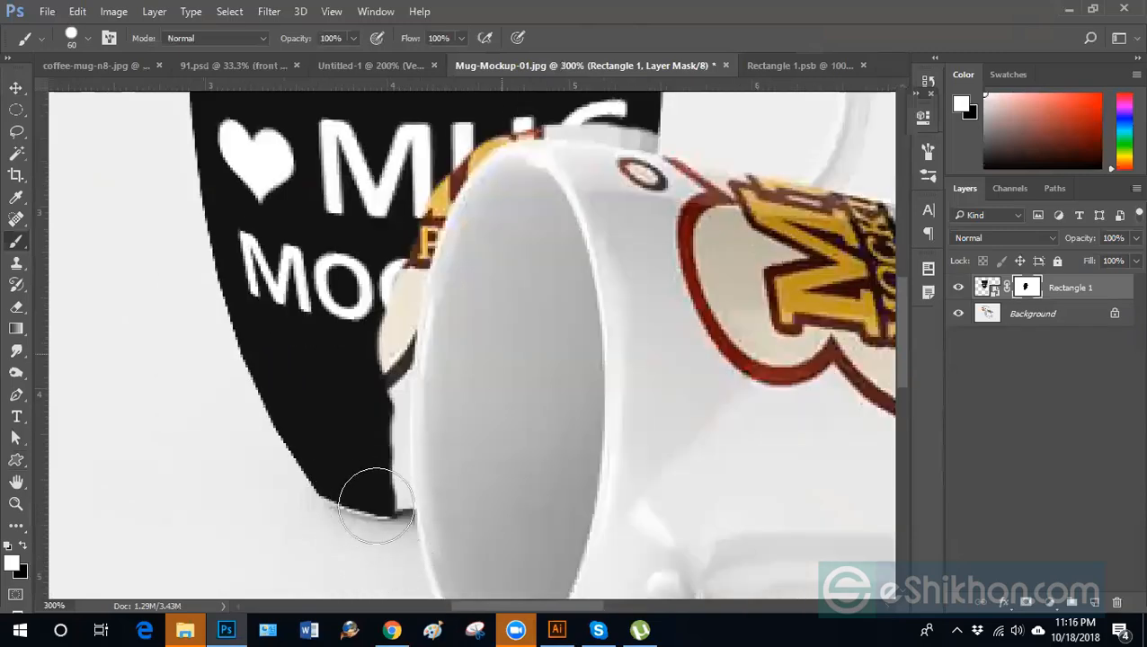
drag(376, 503, 385, 266)
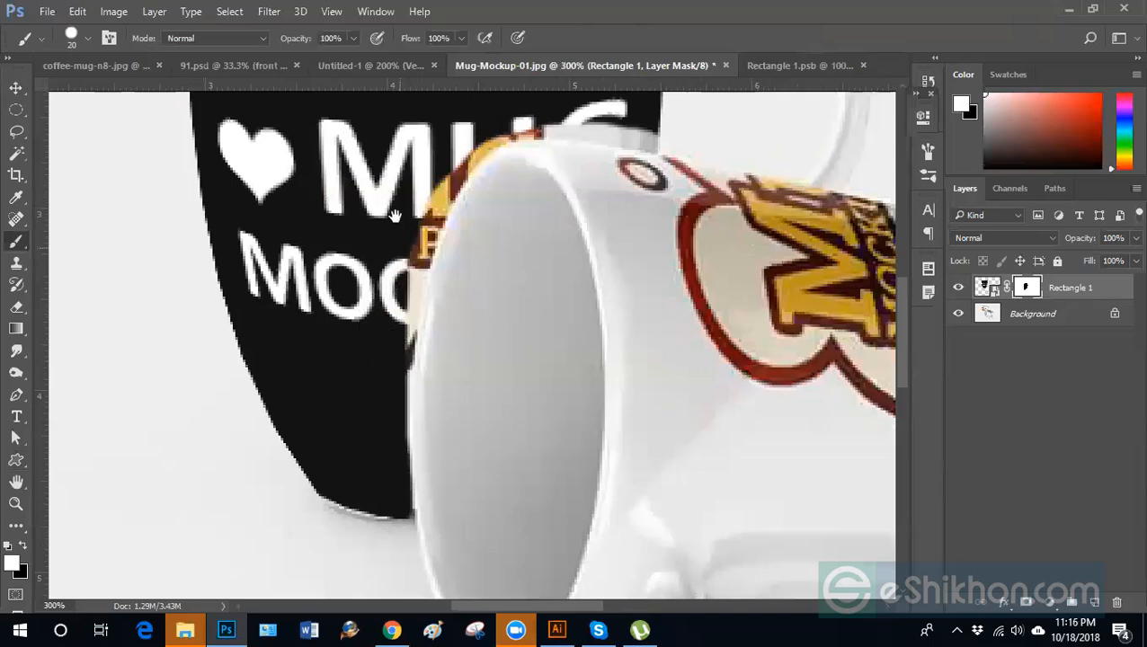
Refine the mask in white with a 10 px brush, restoring the label along the front mug's upper and side rim.
scroll(584, 288, up, 3)
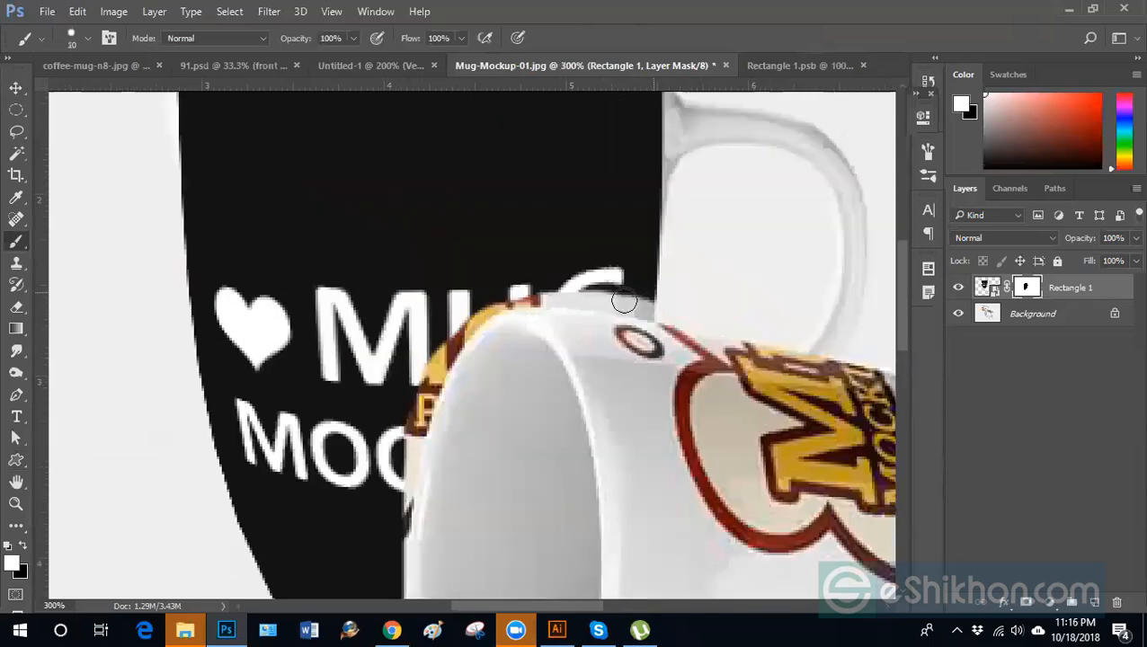
key(bracketleft)
mouse_move(577, 298)
mouse_down()
mouse_move(507, 297)
mouse_move(604, 291)
mouse_move(653, 305)
mouse_move(494, 301)
mouse_move(518, 295)
mouse_move(480, 309)
mouse_move(412, 374)
mouse_move(467, 248)
mouse_up()
key(space)
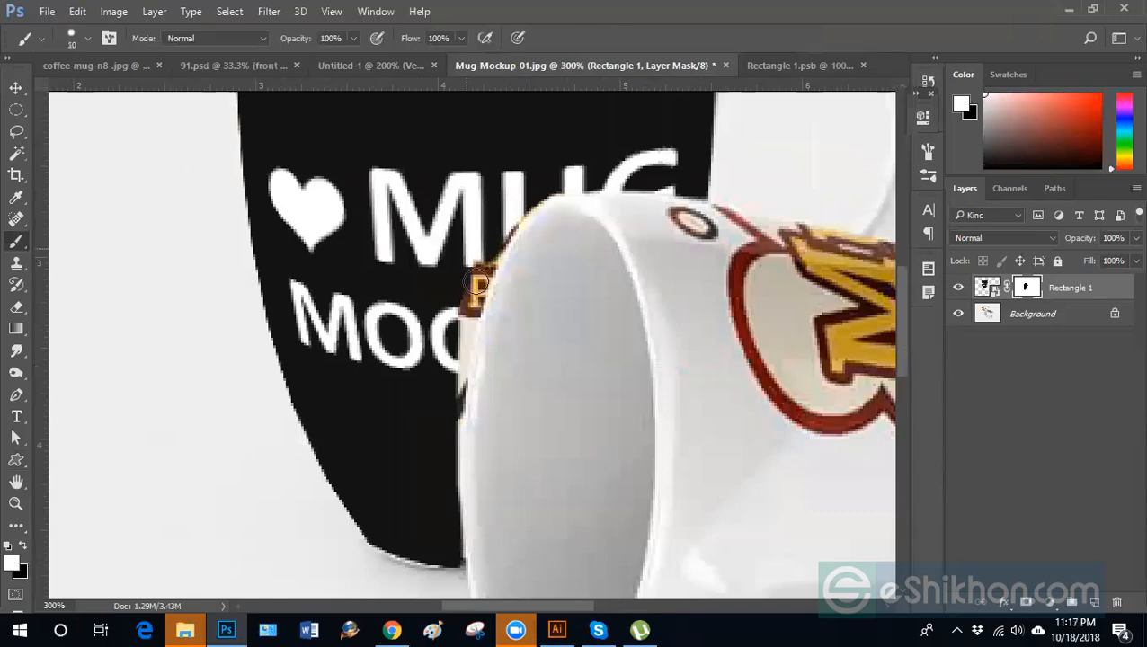
drag(447, 267, 466, 202)
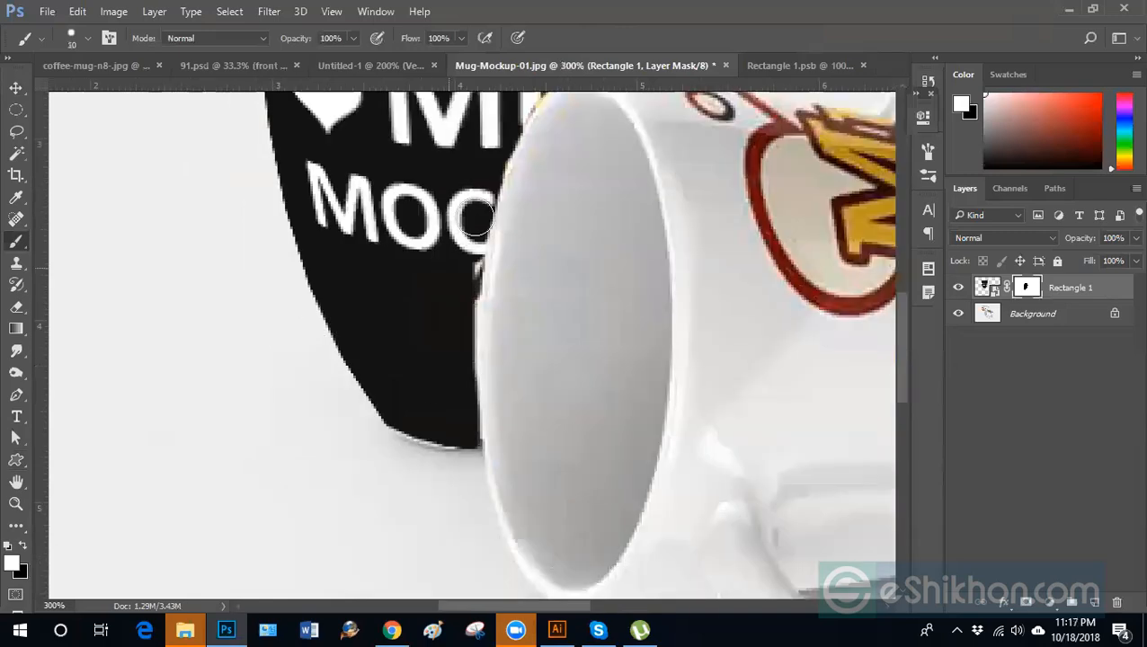
drag(464, 315, 466, 452)
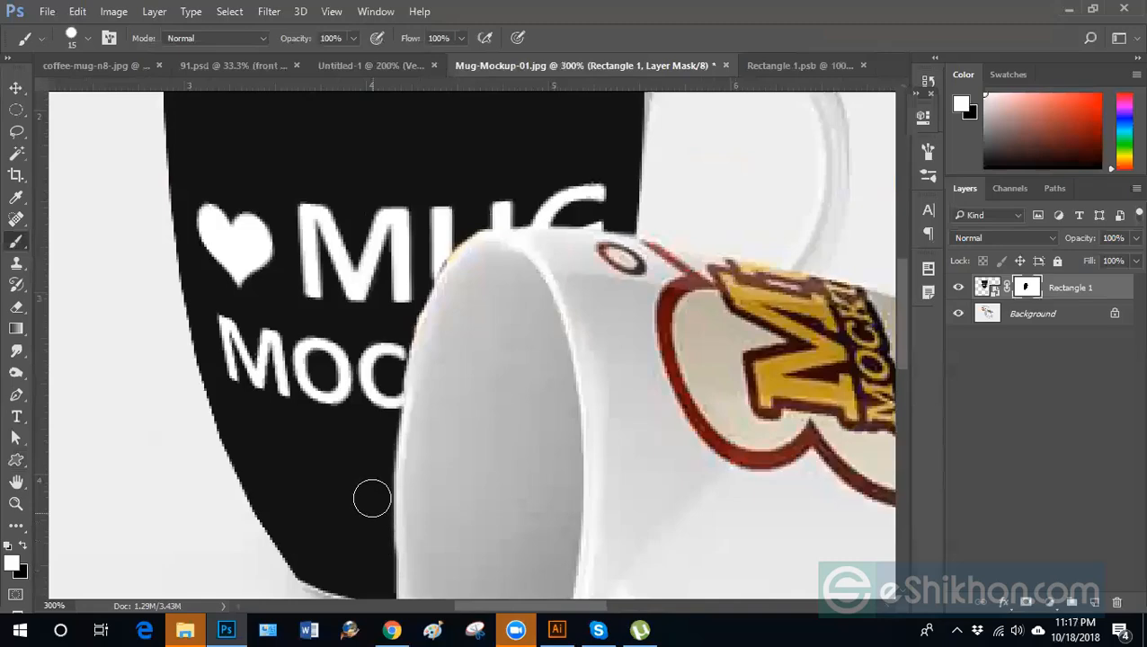
Trace the front mug's rim with the Pen tool from the label's far edge around to the label's base, redoing the last anchor.
key(ctrl+minus)
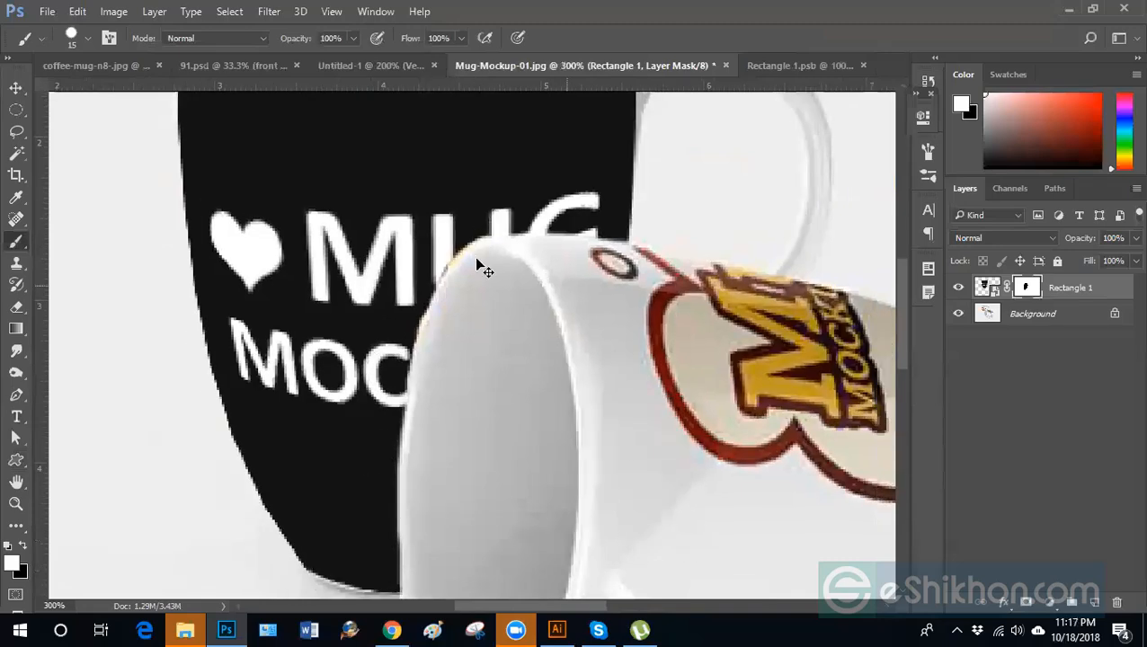
key(ctrl+minus)
key(ctrl+minus)
key(ctrl+plus)
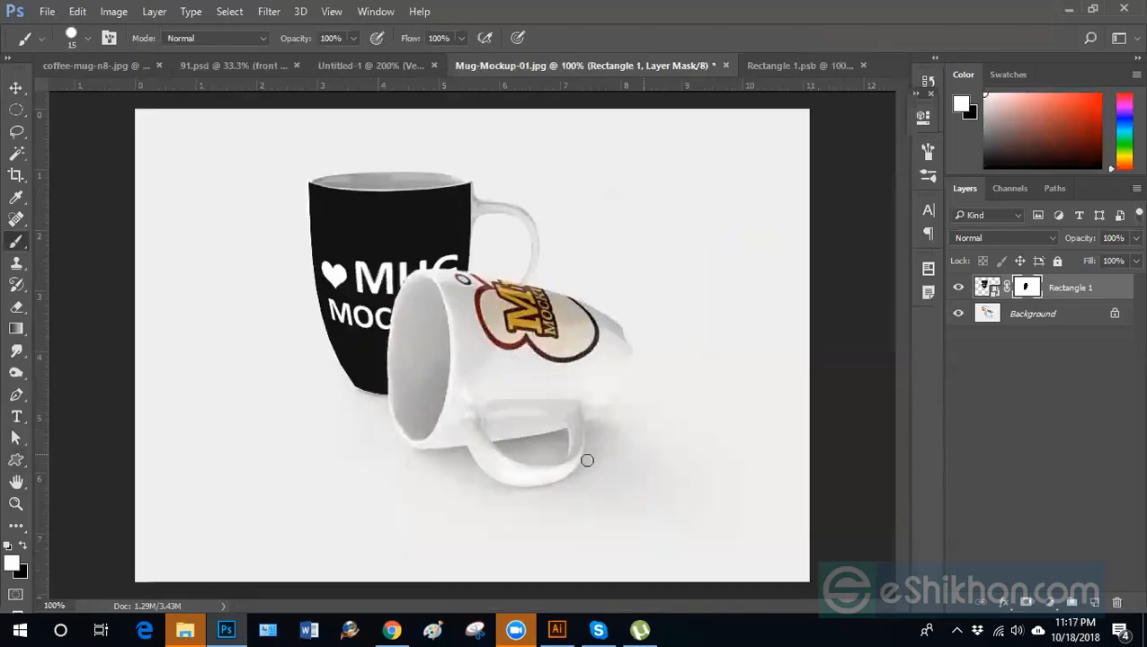
key(ctrl+plus)
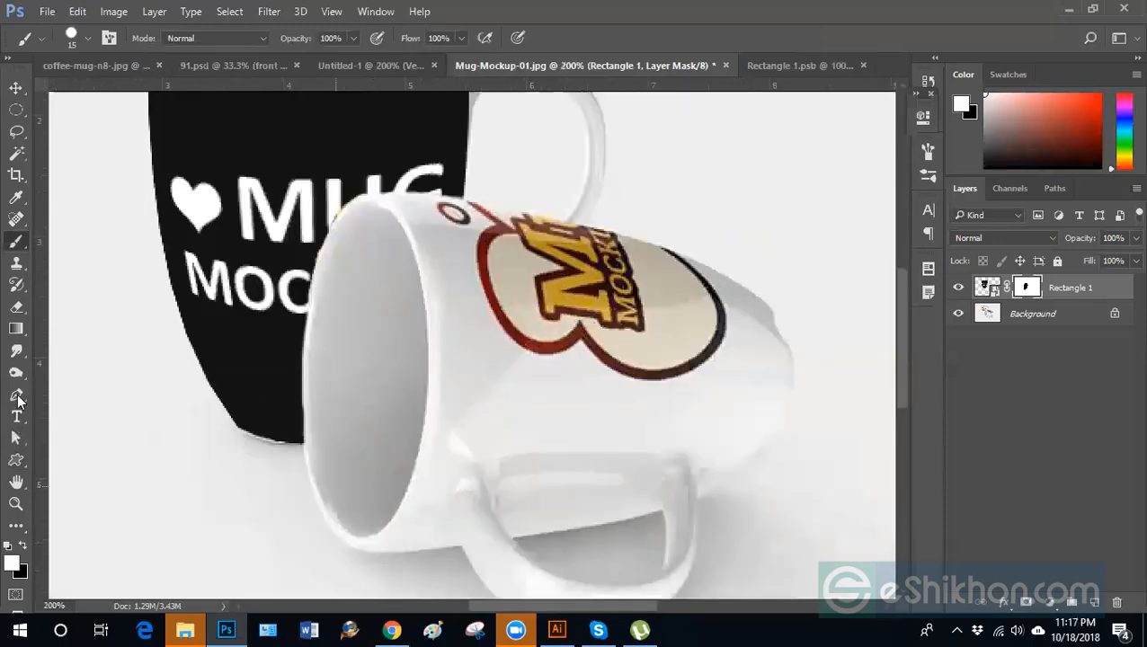
click(17, 396)
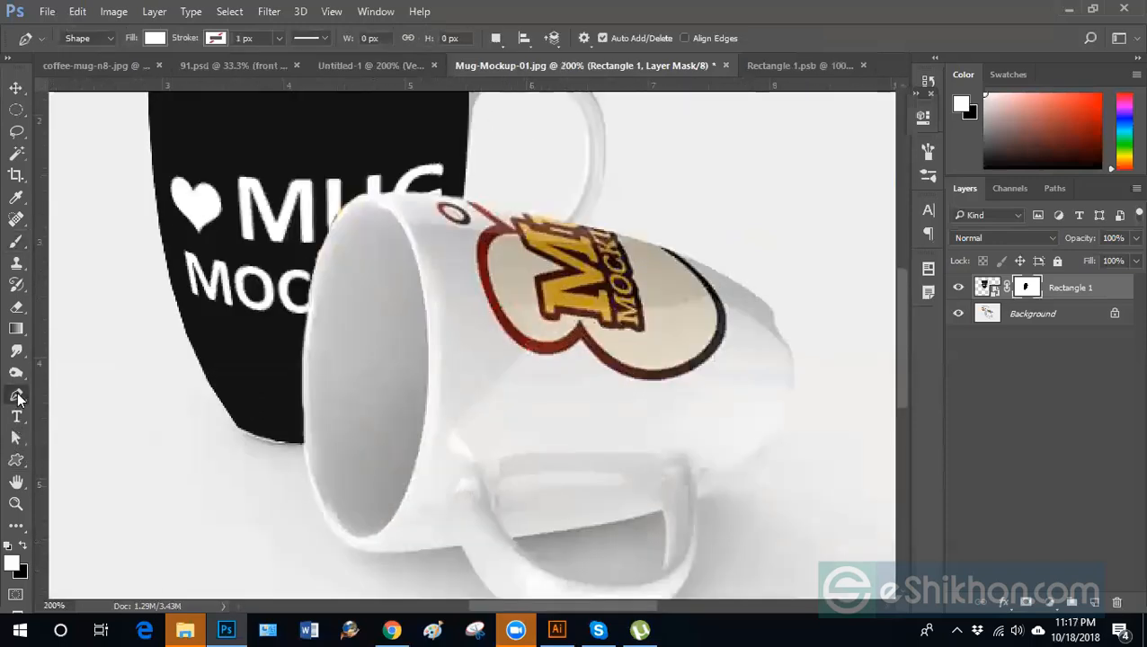
click(468, 198)
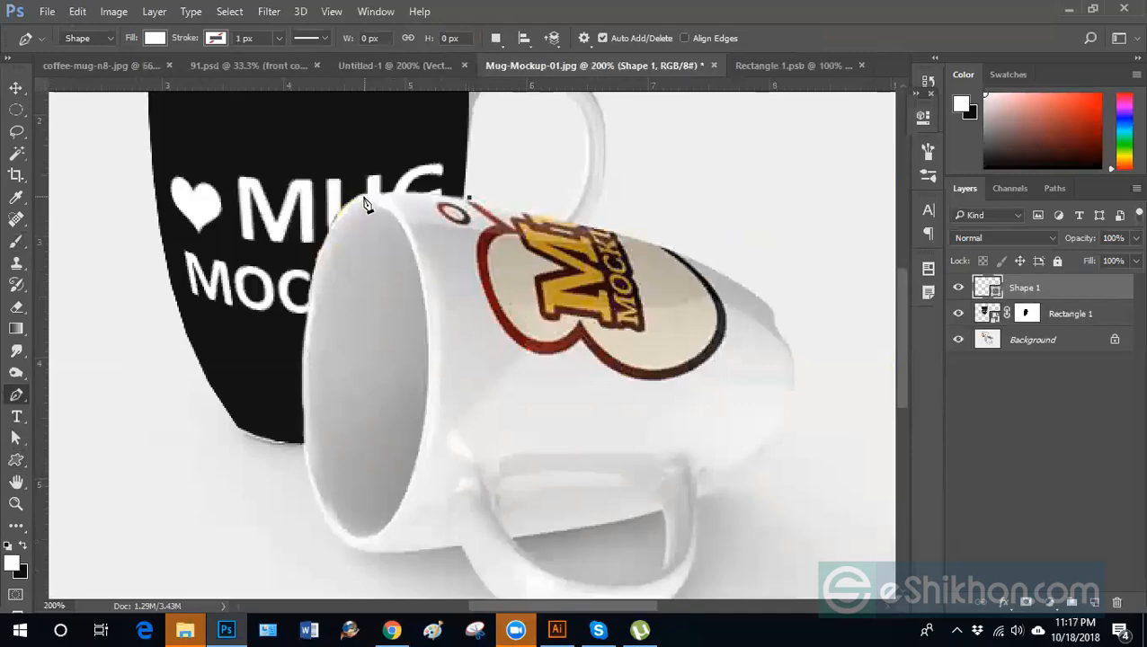
drag(358, 198, 339, 206)
drag(309, 363, 347, 260)
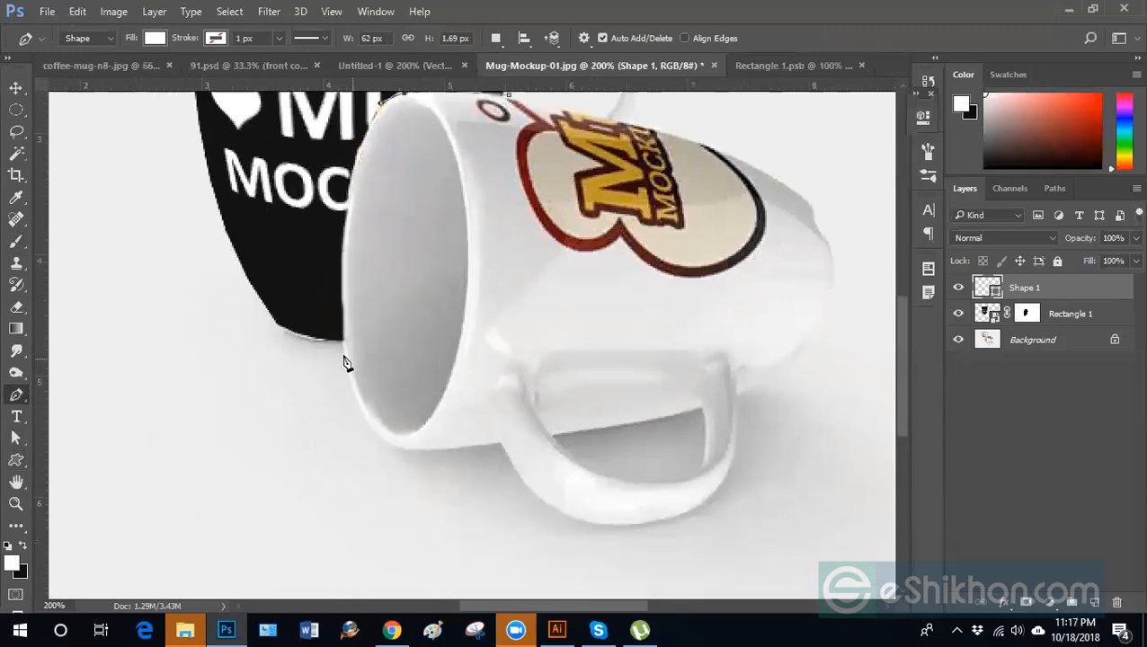
drag(345, 357, 359, 584)
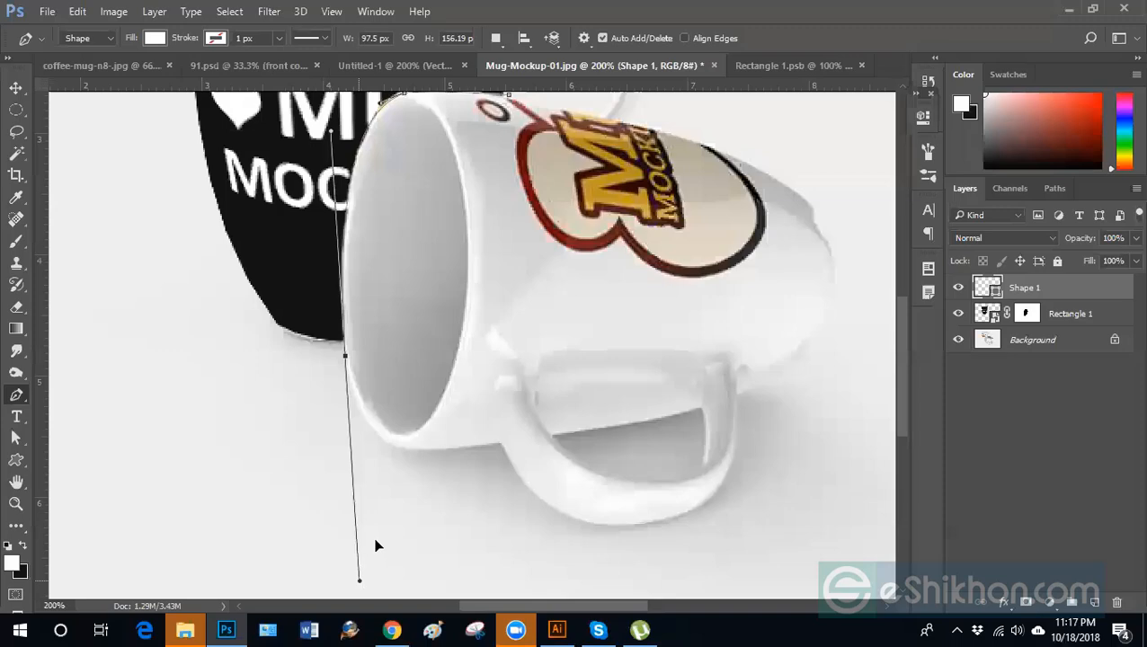
key(ctrl+z)
drag(341, 343, 356, 535)
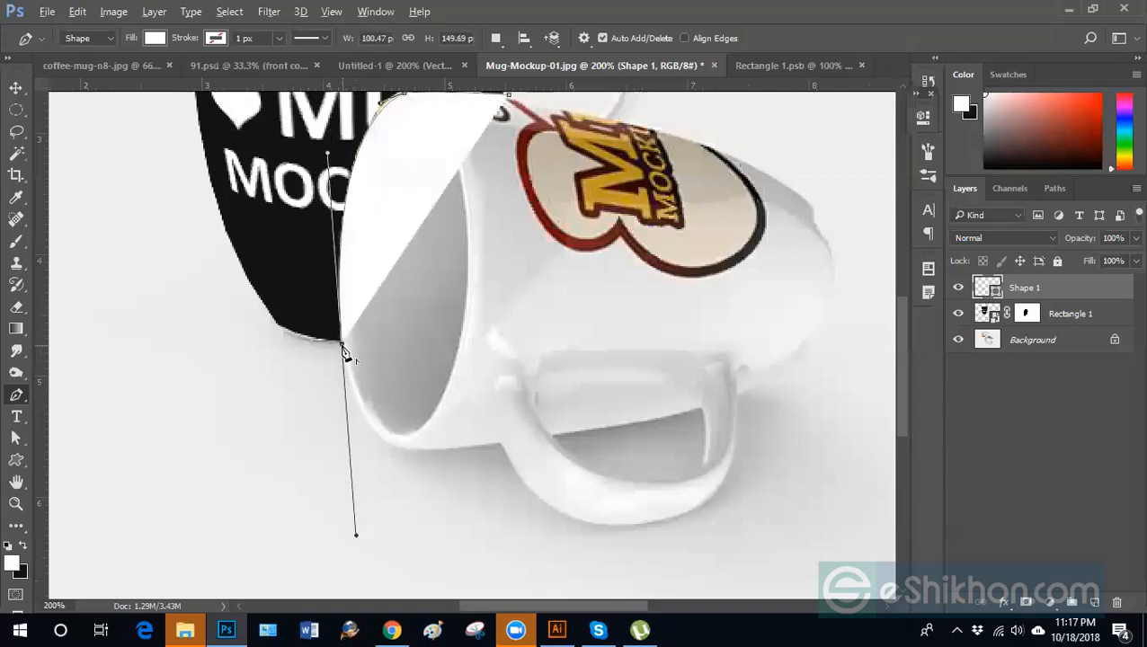
Close the pen shape with a line back to its starting anchor and convert it to a selection.
alt+click(341, 345)
drag(508, 279, 504, 453)
drag(512, 269, 509, 187)
key(ctrl+Return)
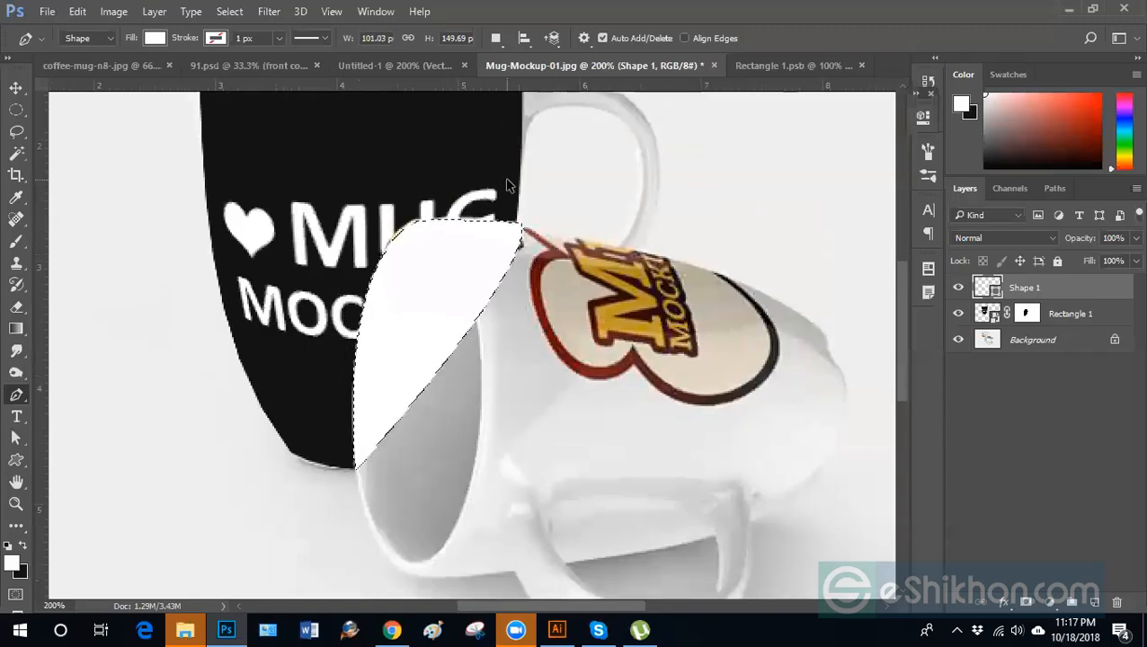
Hide the Shape 1 layer, invert the selection, fill it with white on the Rectangle 1 mask, and deselect.
click(959, 286)
click(1028, 314)
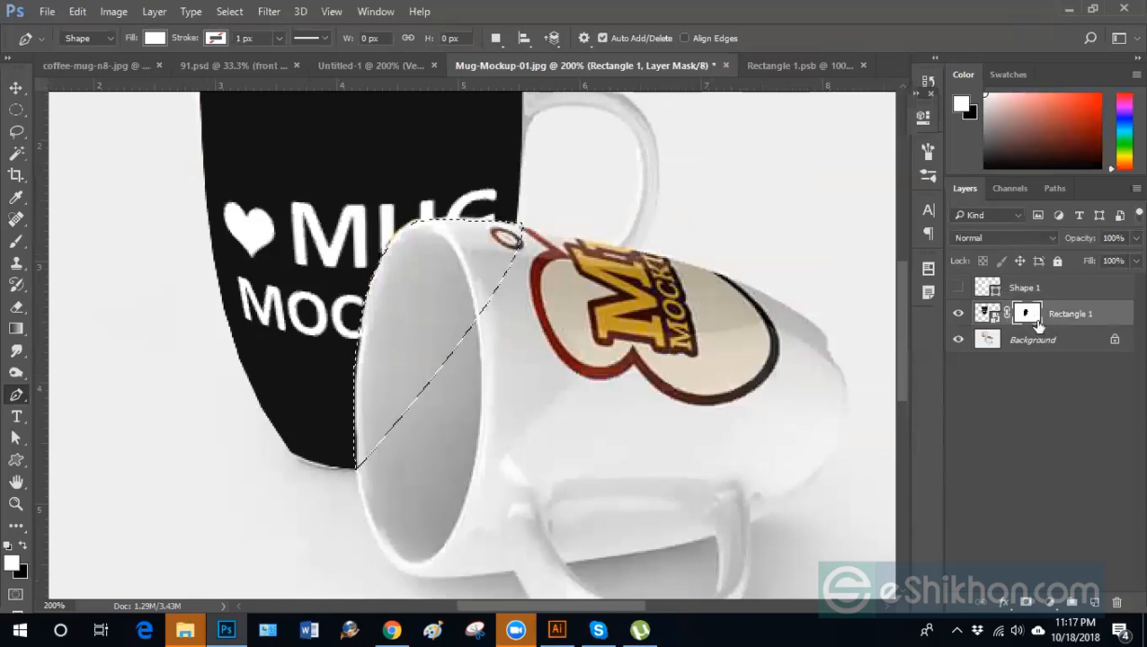
click(984, 314)
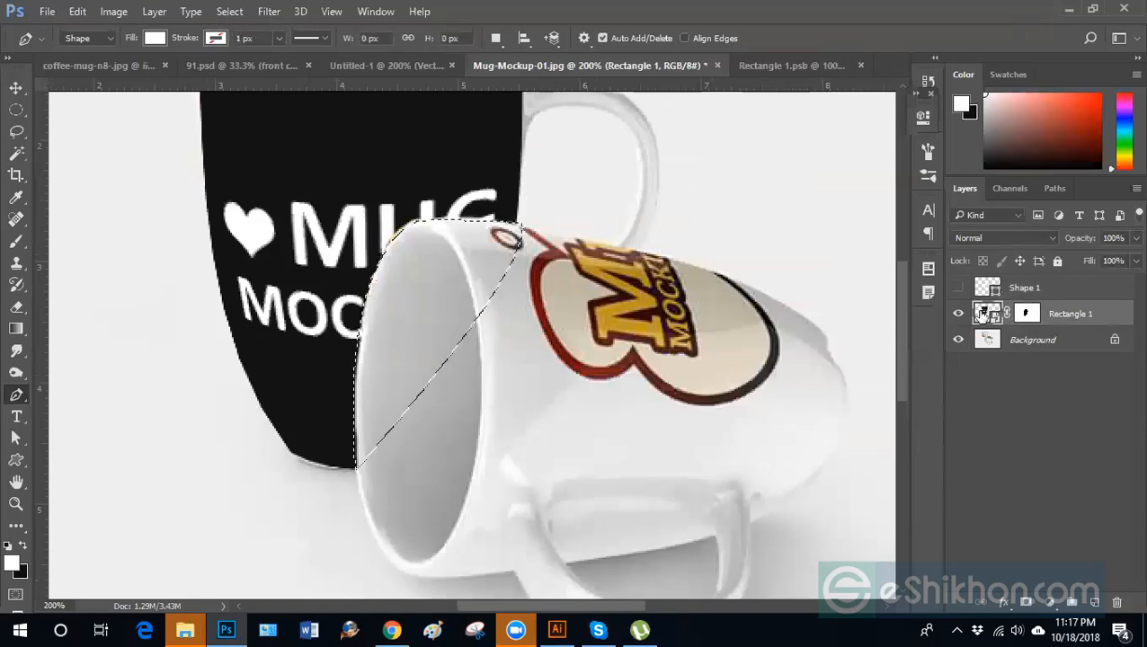
click(1028, 314)
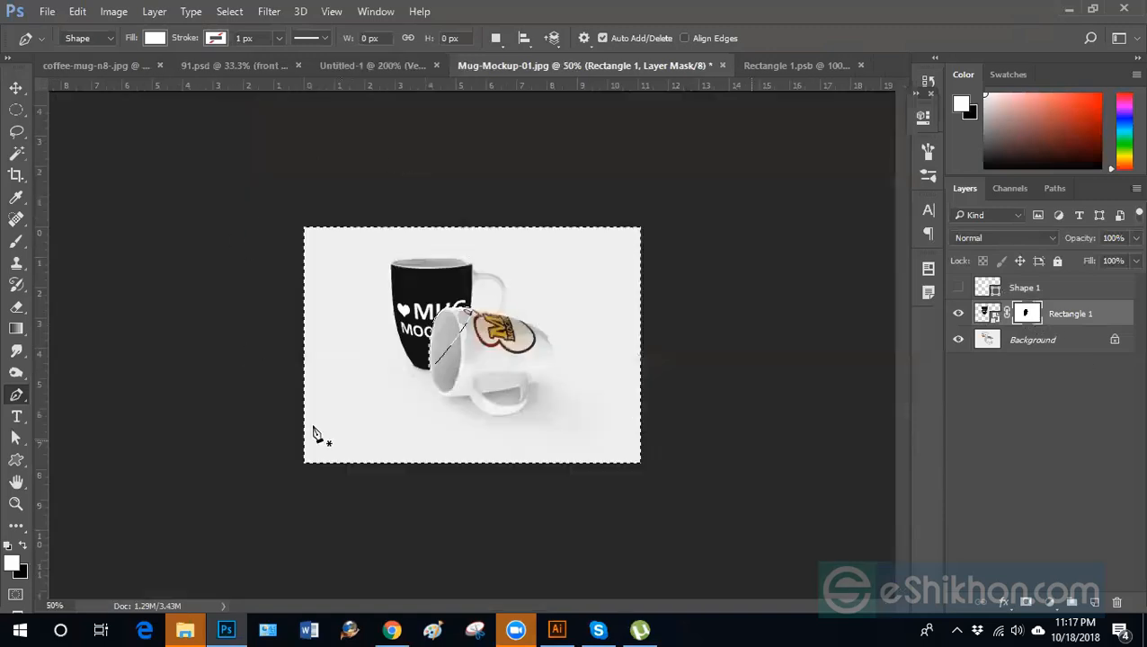
scroll(476, 468, up, 3)
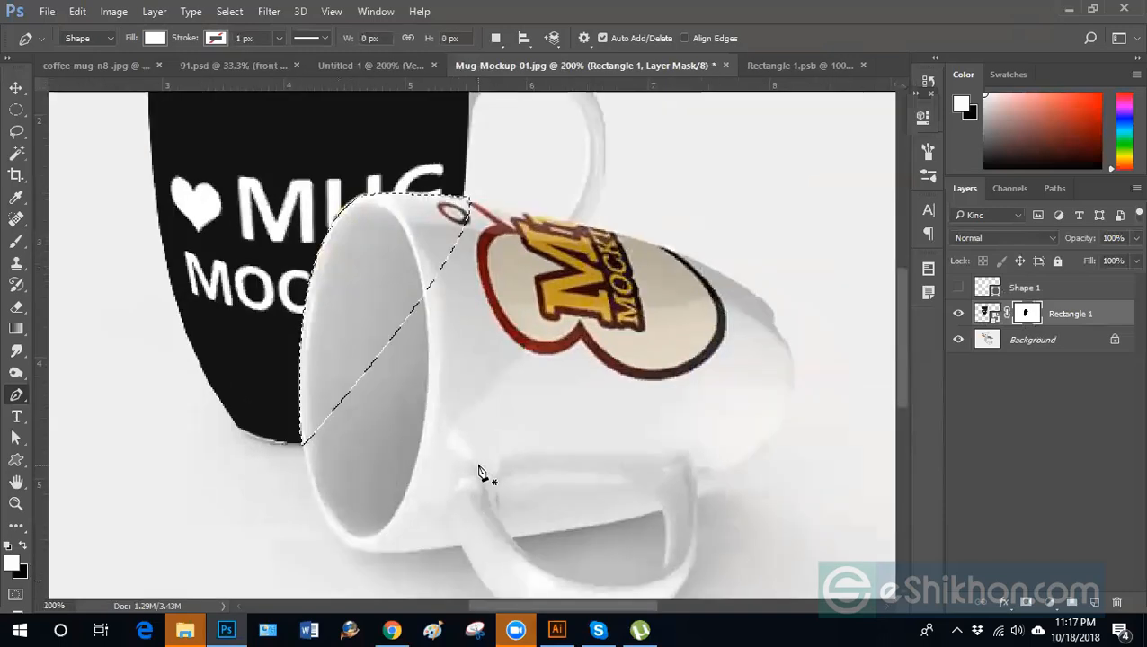
key(alt+Delete)
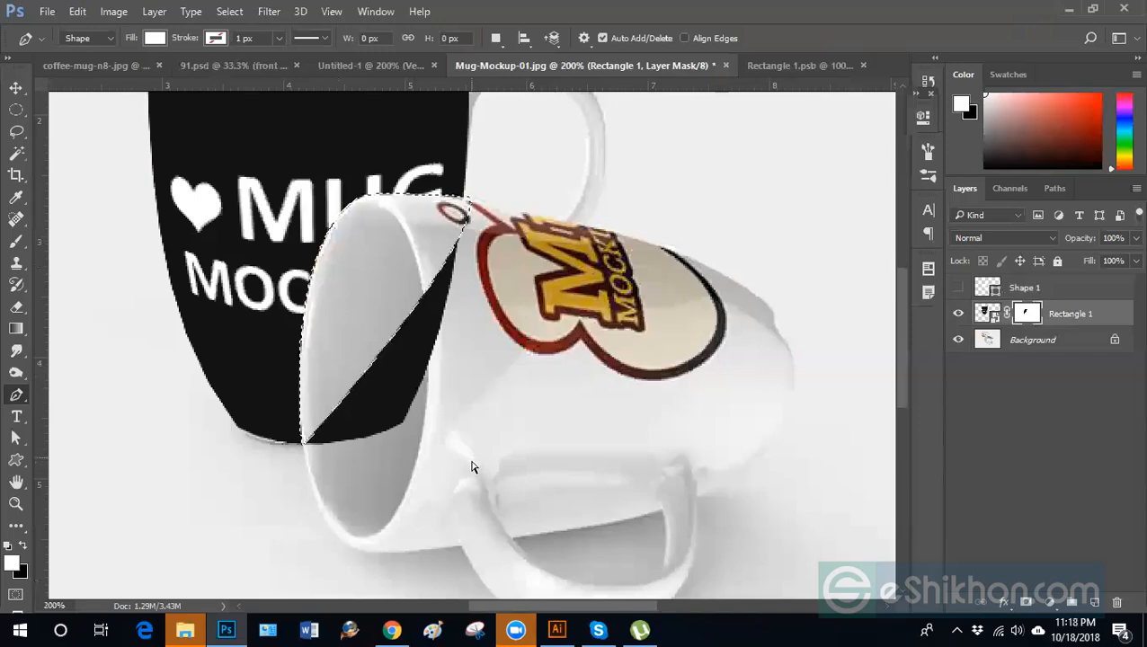
key(ctrl+d)
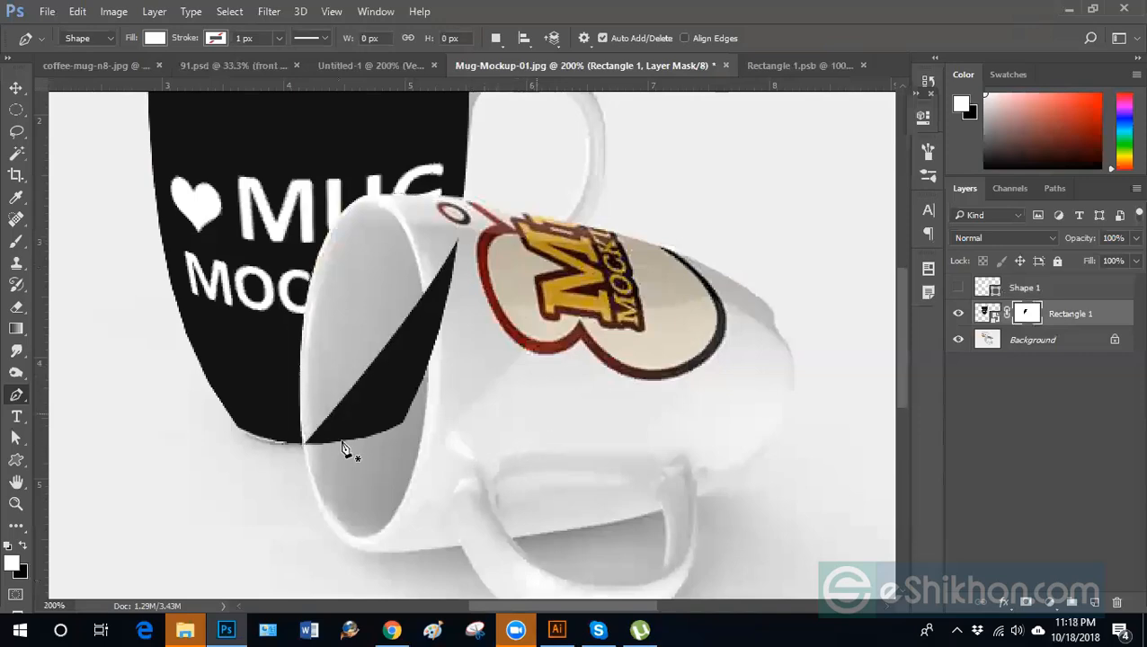
Brush black on the Rectangle 1 mask over the leftover black label wedge inside the front mug.
click(16, 240)
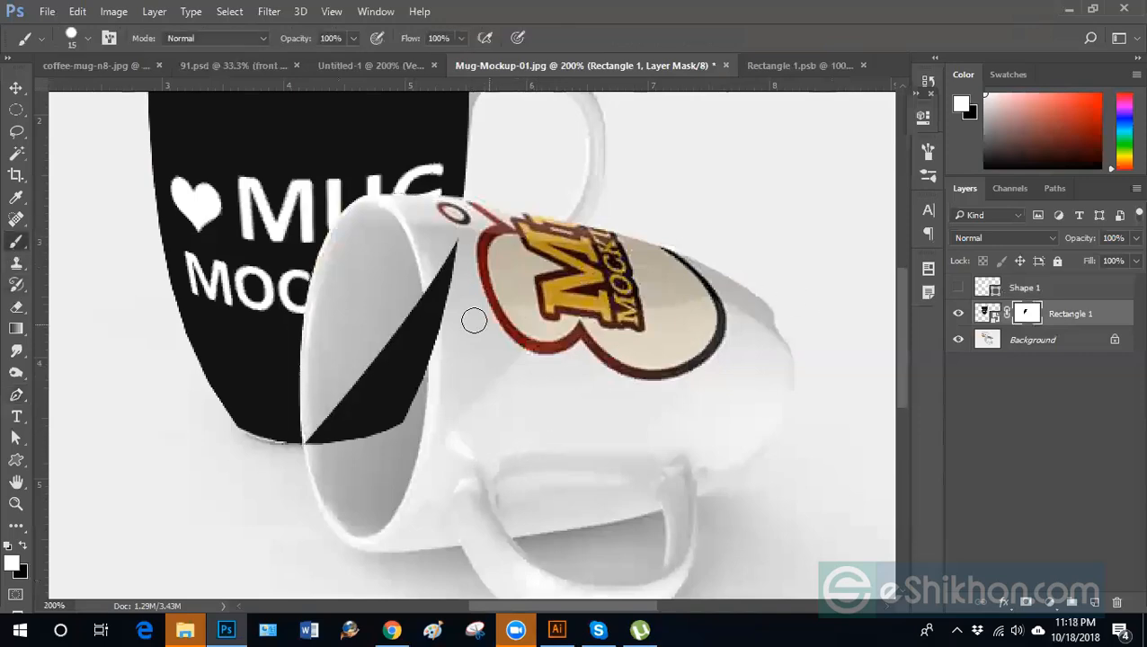
drag(425, 274, 414, 318)
click(24, 549)
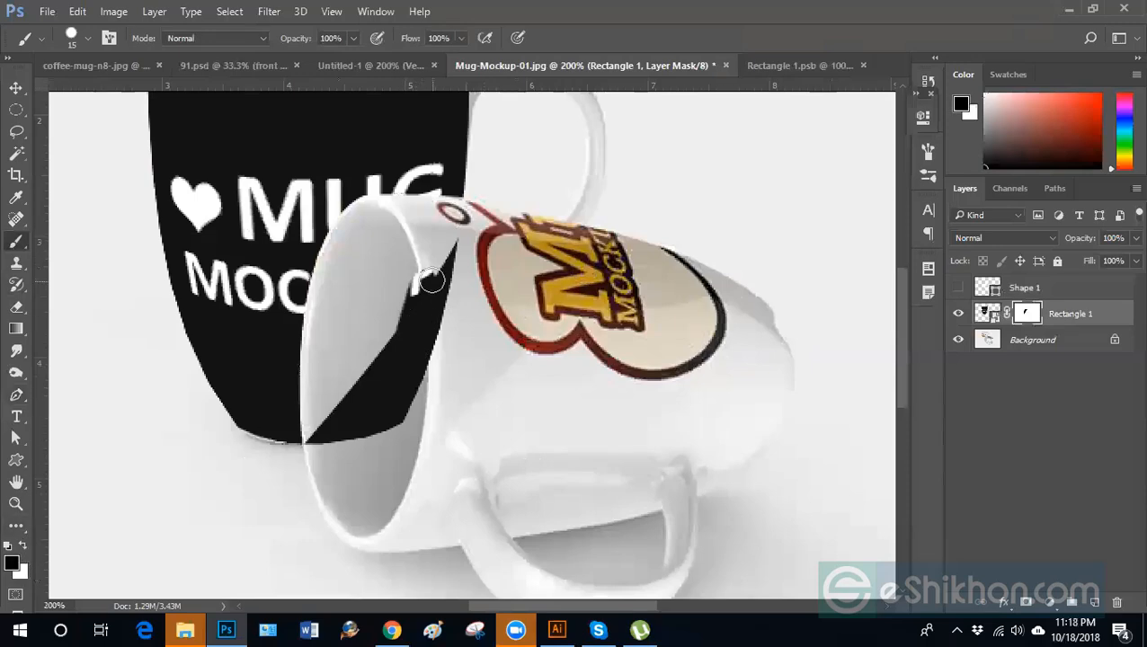
mouse_move(448, 251)
mouse_down()
mouse_move(400, 292)
mouse_move(315, 429)
mouse_move(313, 452)
mouse_move(348, 404)
mouse_move(337, 444)
mouse_move(360, 412)
mouse_move(365, 445)
mouse_move(391, 345)
mouse_move(453, 273)
mouse_move(429, 422)
mouse_up()
key(])
key(])
key(])
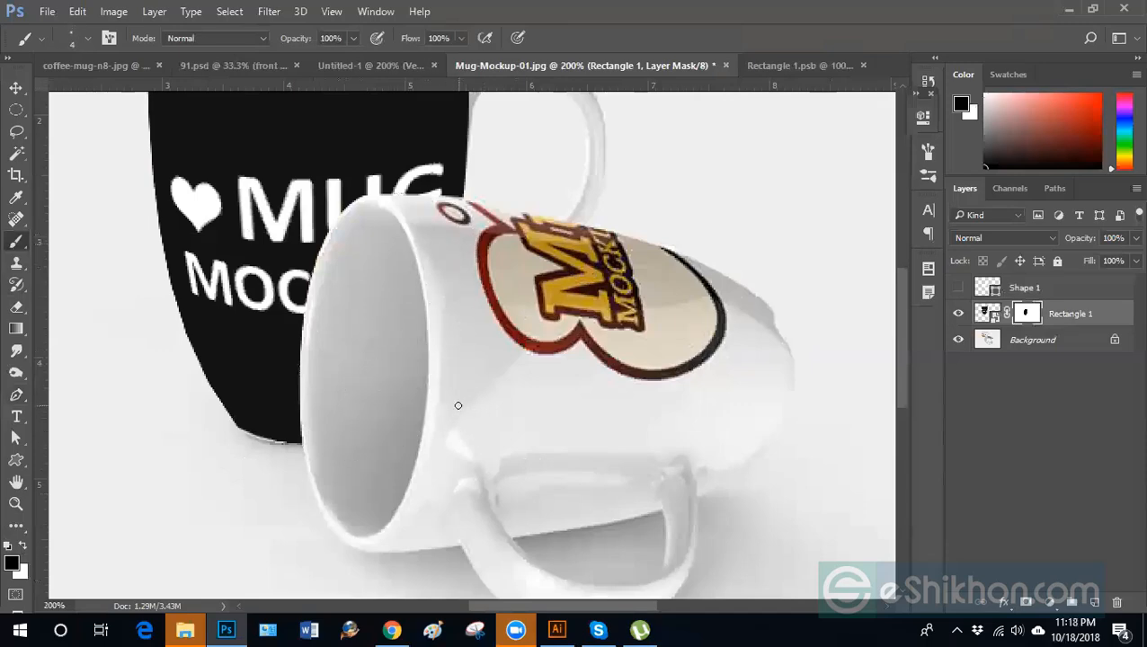
Open the Rectangle 1 smart object's contents and hide its Shape 1 and MUG MOCK UP layers.
key(ctrl+minus)
key(ctrl+minus)
key(ctrl+minus)
key(ctrl+plus)
key(ctrl+plus)
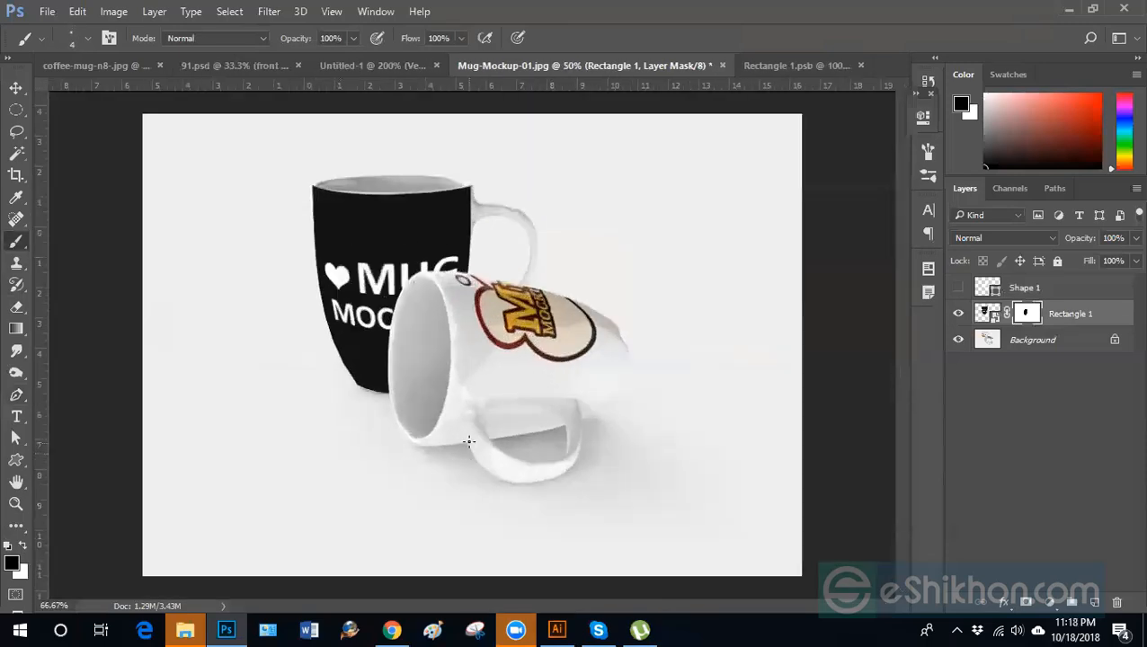
key(ctrl+plus)
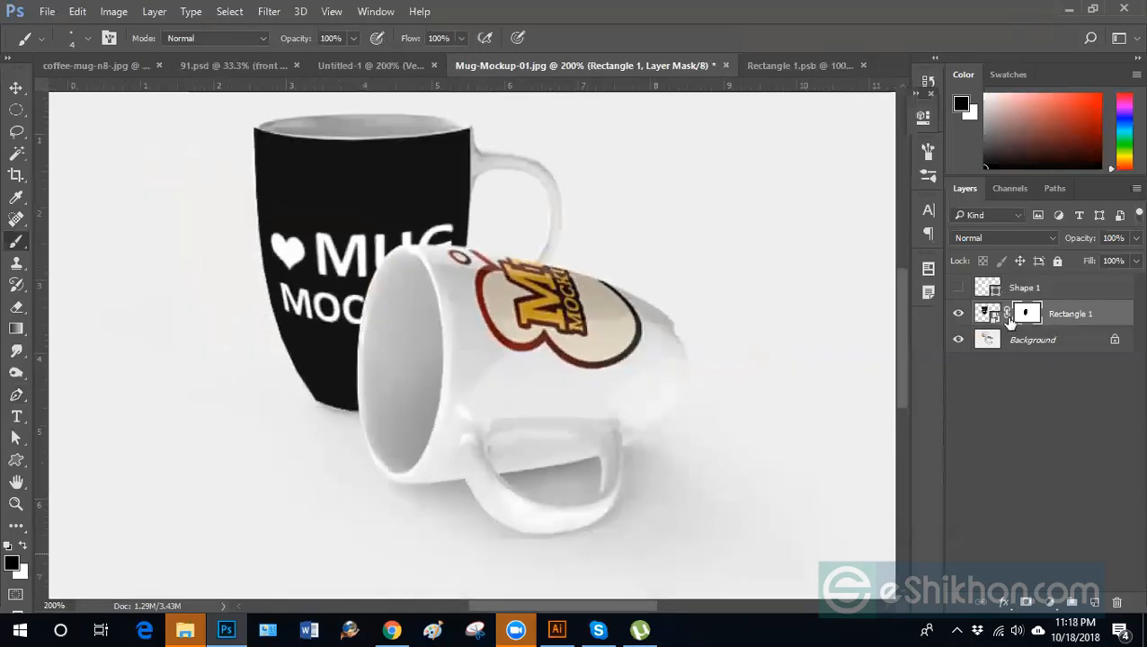
key(ctrl+minus)
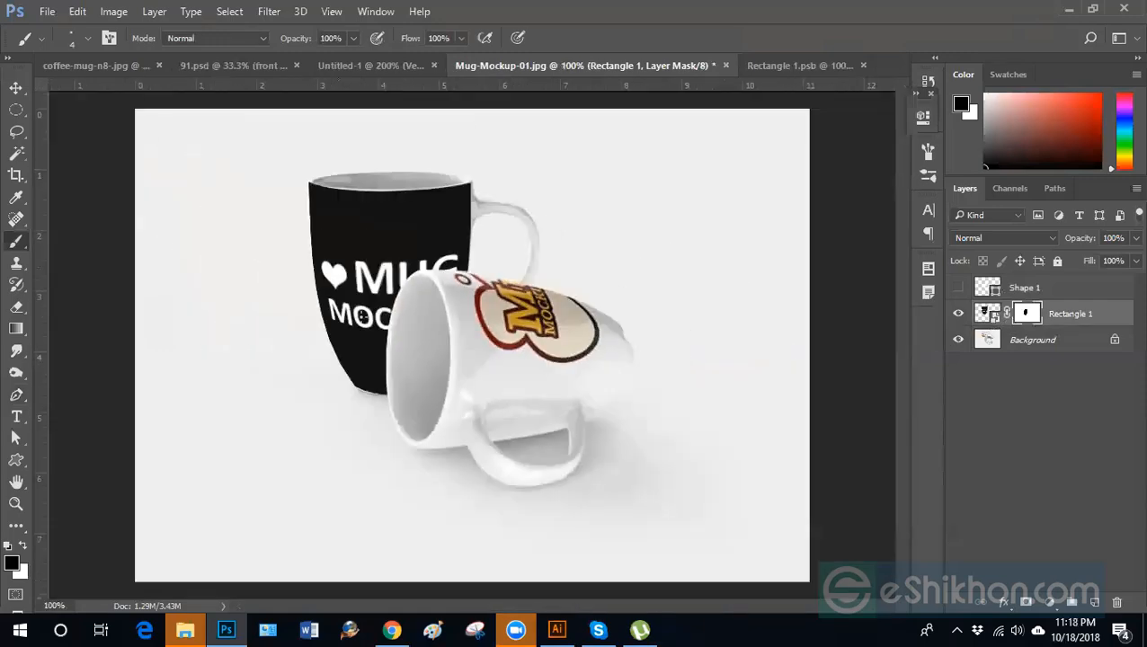
double_click(988, 315)
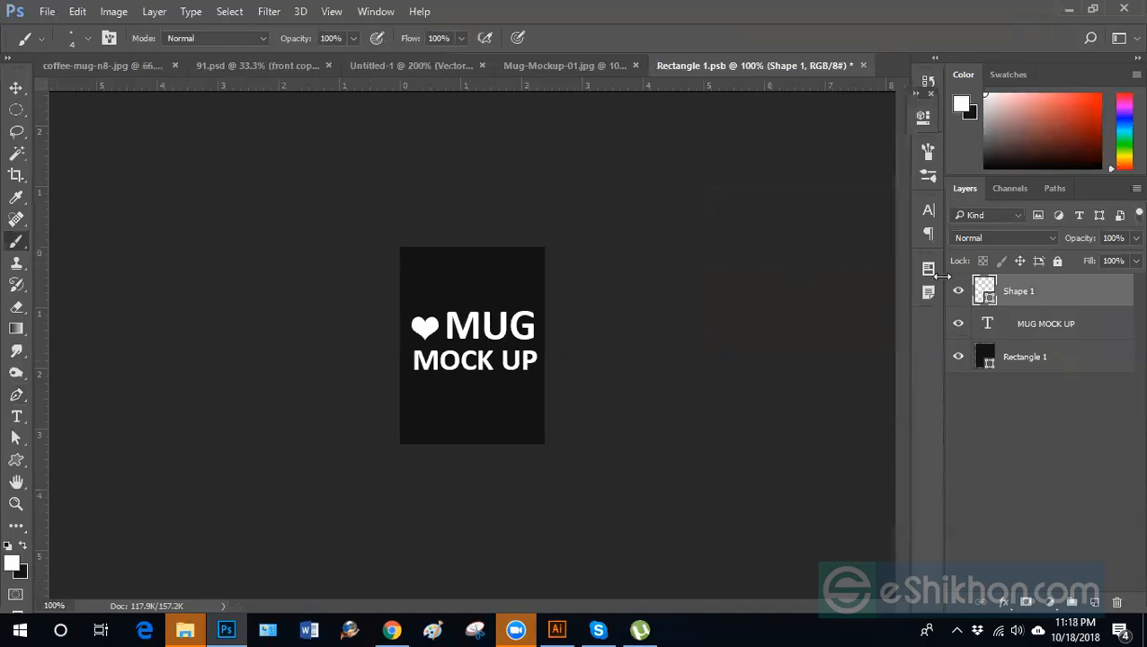
click(958, 291)
click(959, 324)
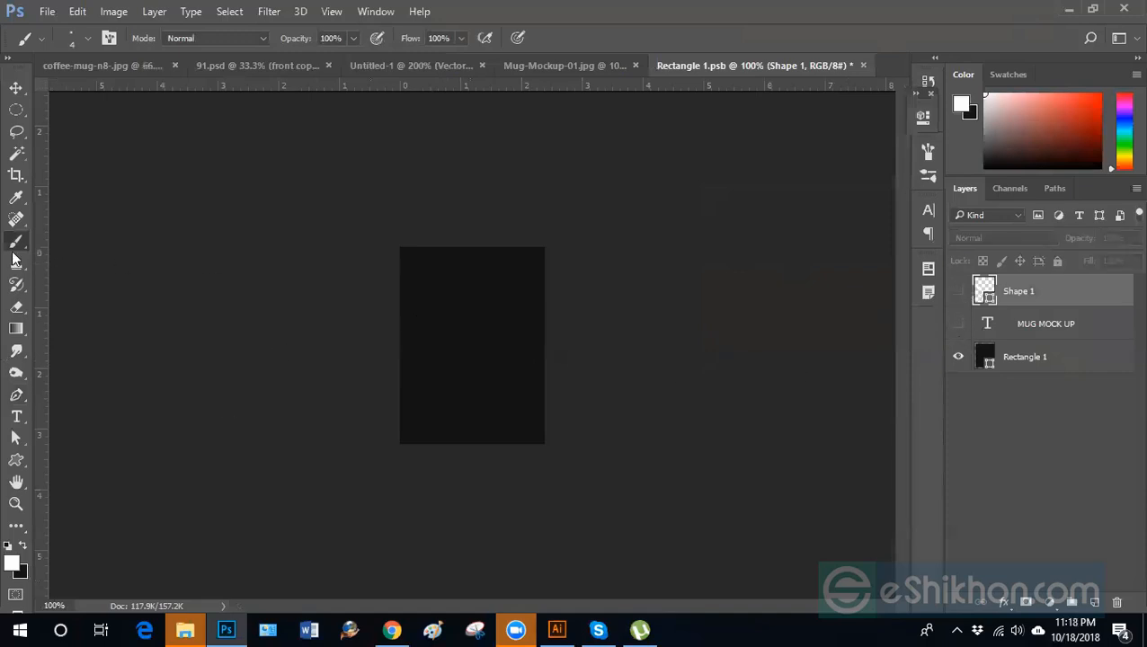
Draw a heart custom shape from the centre of the black rectangle, with no existing layer selected.
click(16, 461)
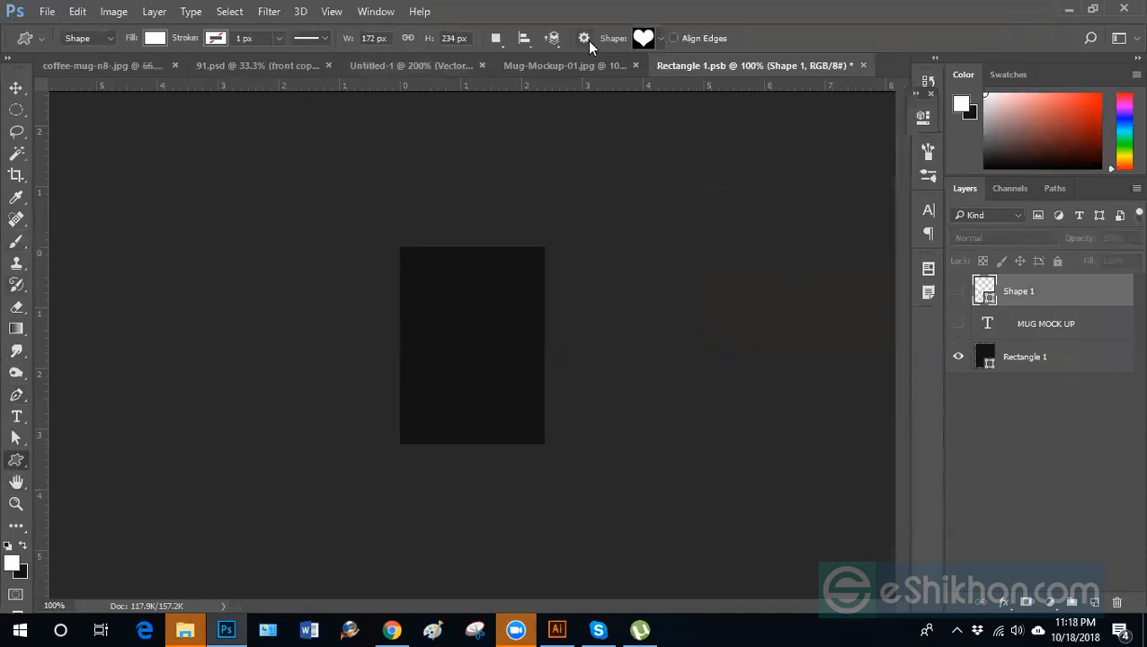
click(641, 40)
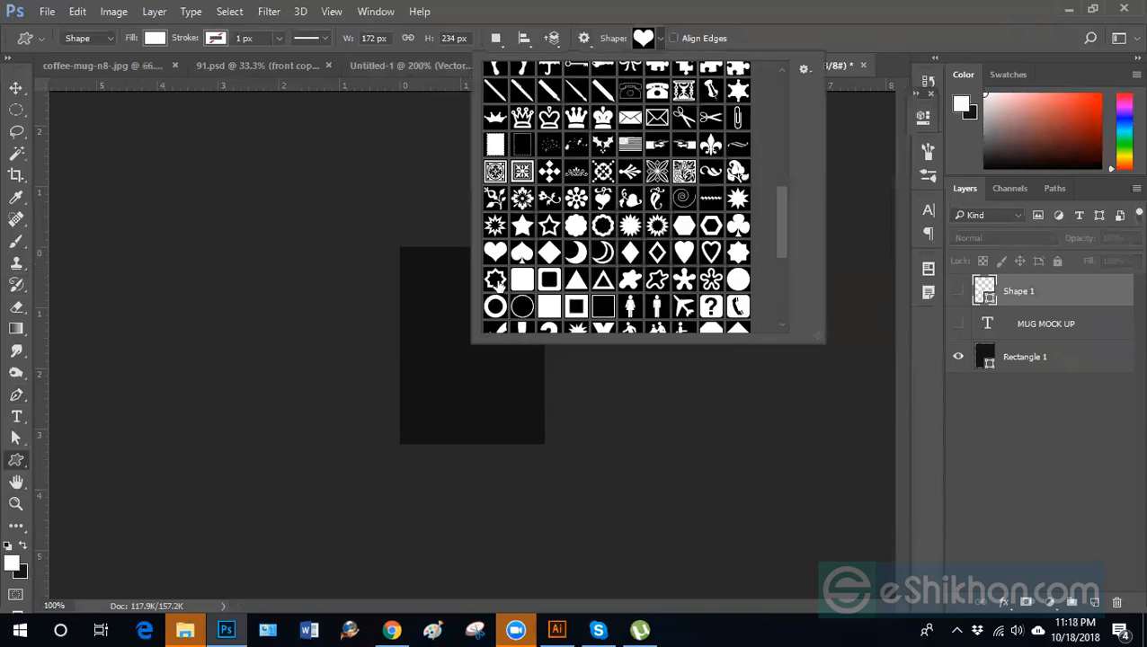
click(1016, 452)
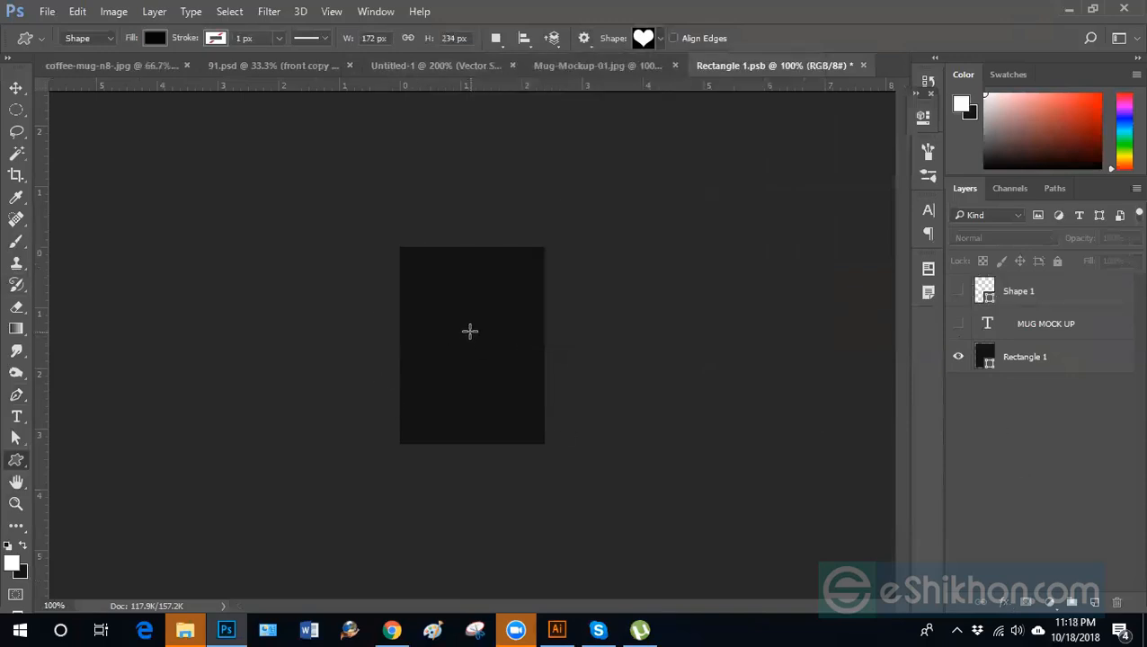
key(d)
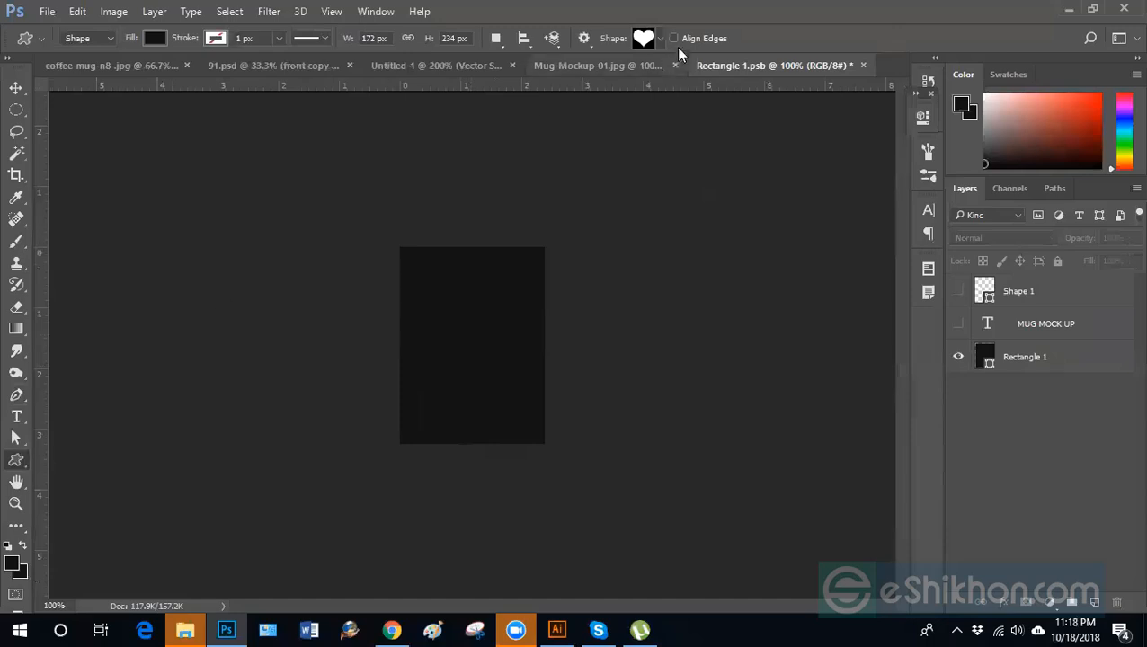
click(646, 38)
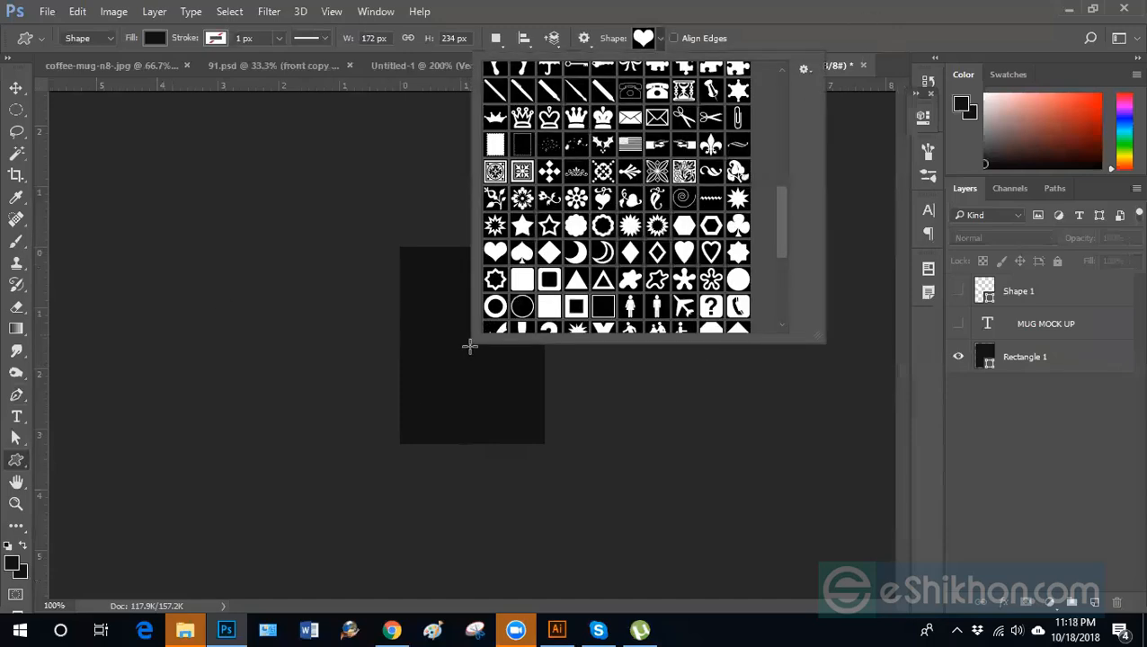
click(467, 334)
drag(465, 335, 520, 432)
Change the new heart shape's fill to a light coral red.
click(14, 85)
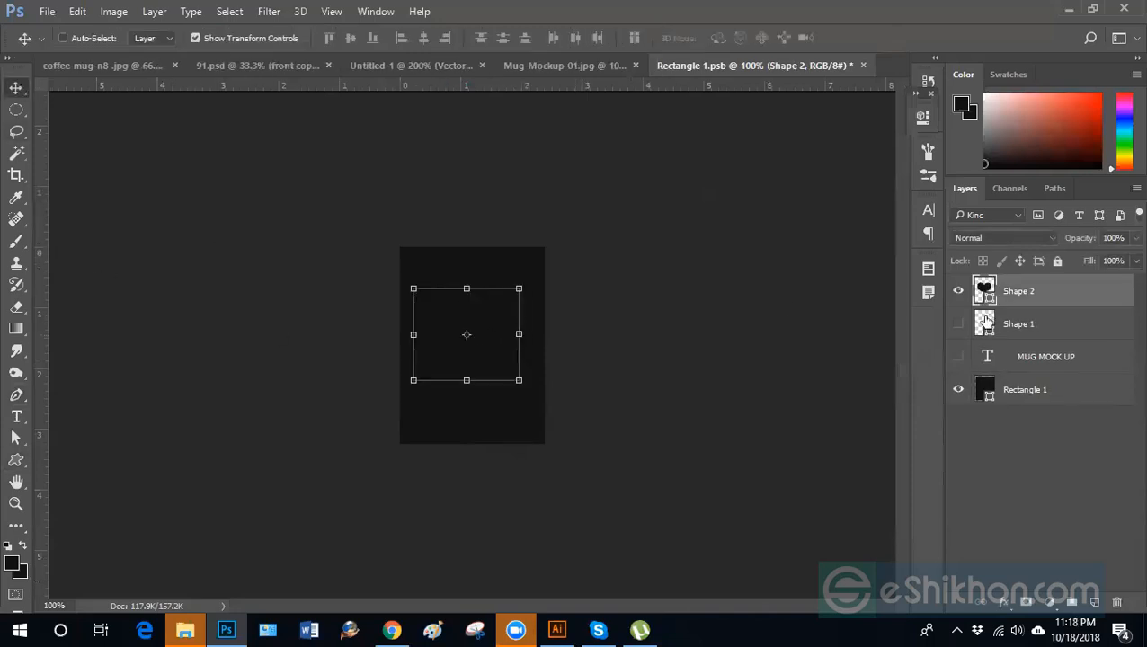
double_click(989, 300)
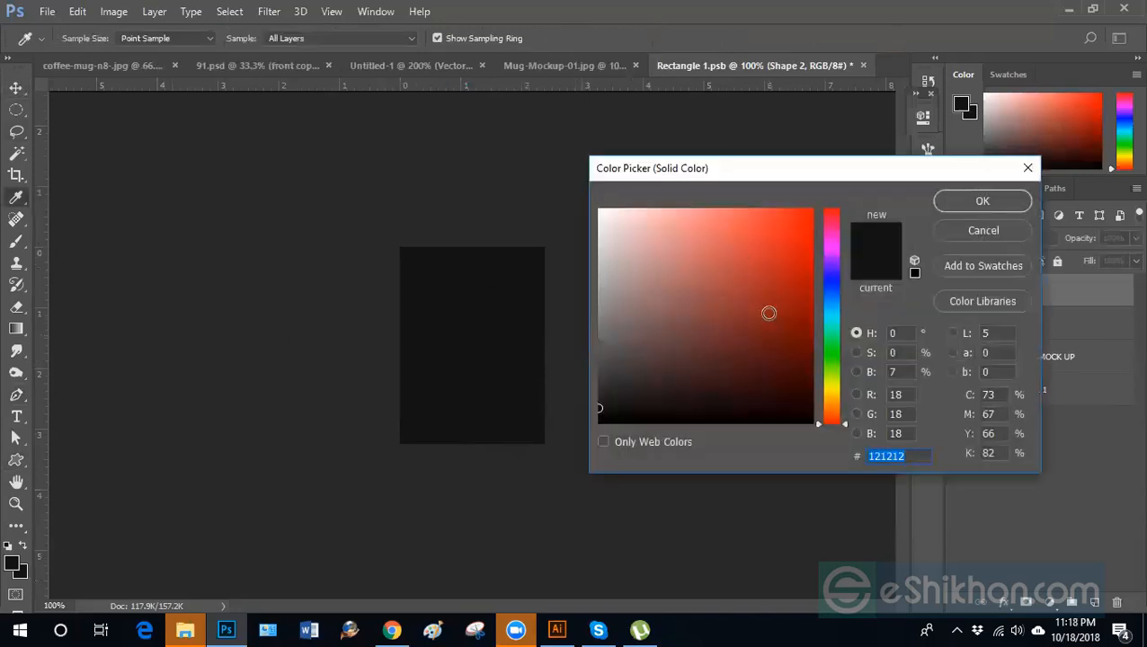
drag(722, 312, 721, 244)
click(961, 203)
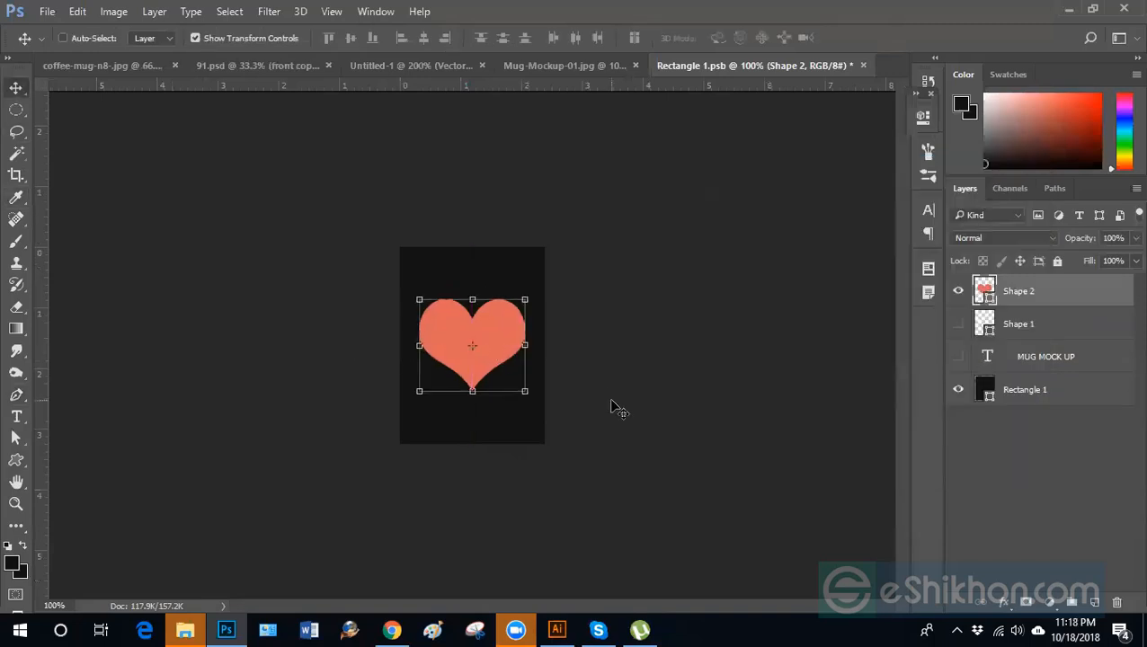
Save the smart object's contents, return to Mug-Mockup-01.jpg, and check the updated label on the rear mug with no layer selected.
key(ctrl+s)
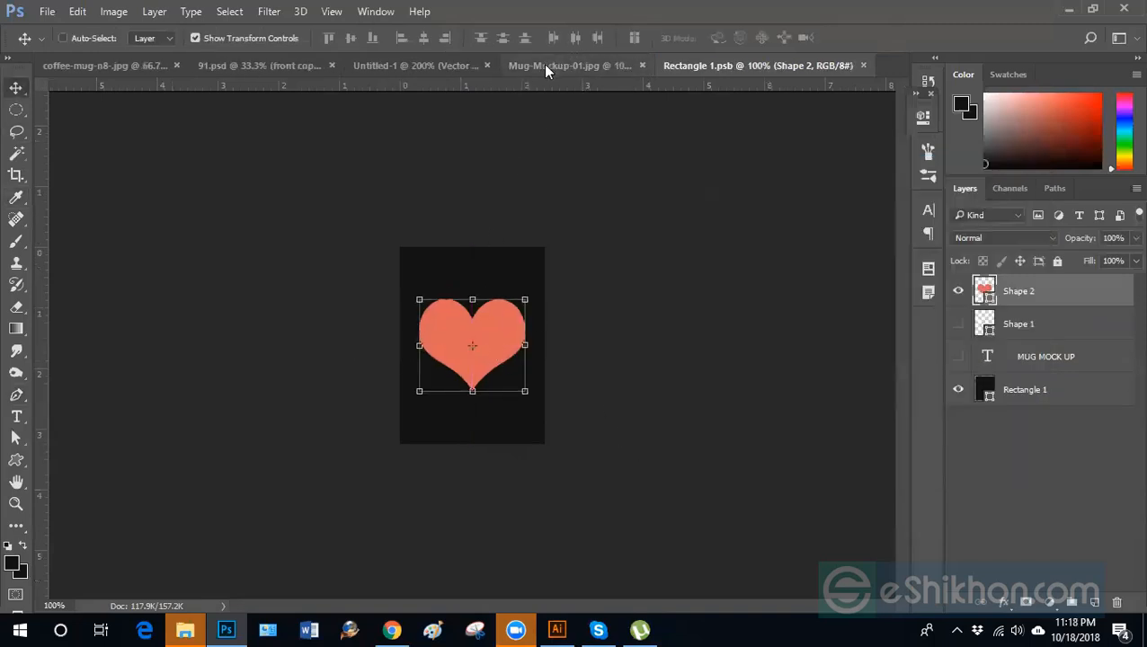
click(545, 67)
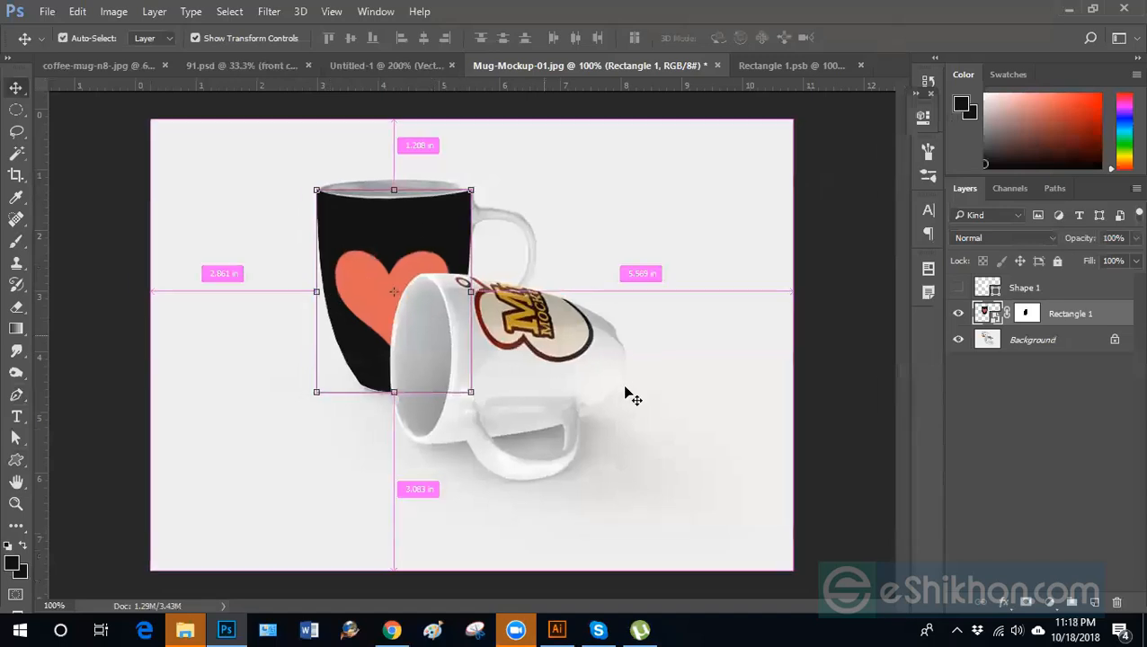
key(ctrl+minus)
key(ctrl+minus)
key(ctrl+plus)
key(ctrl+plus)
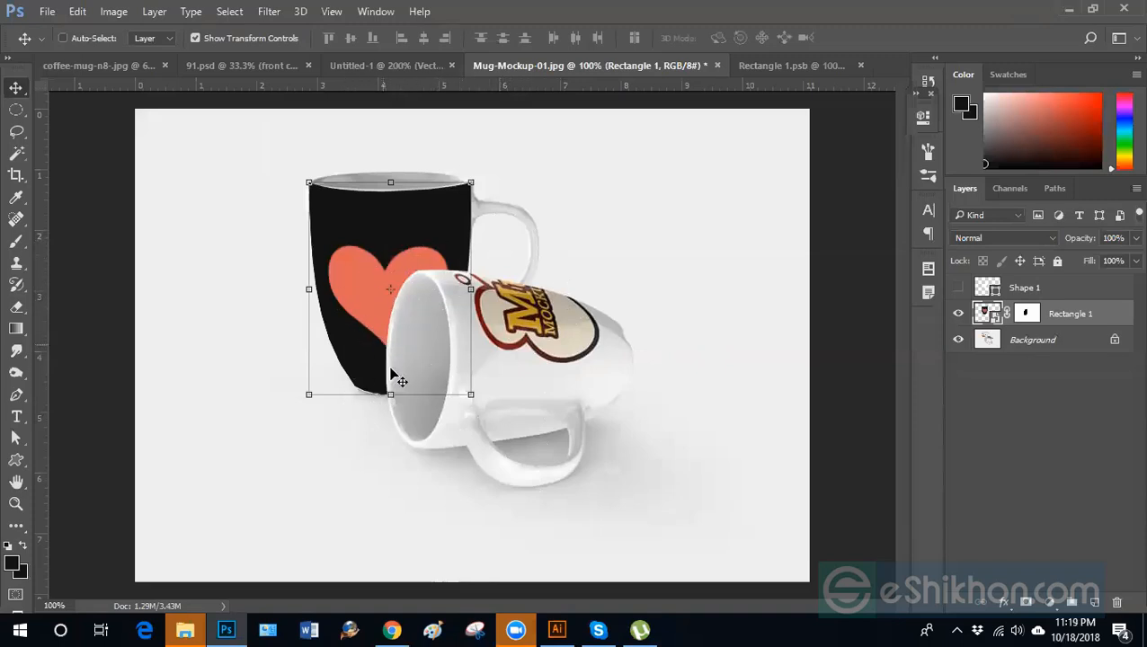
key(ctrl+minus)
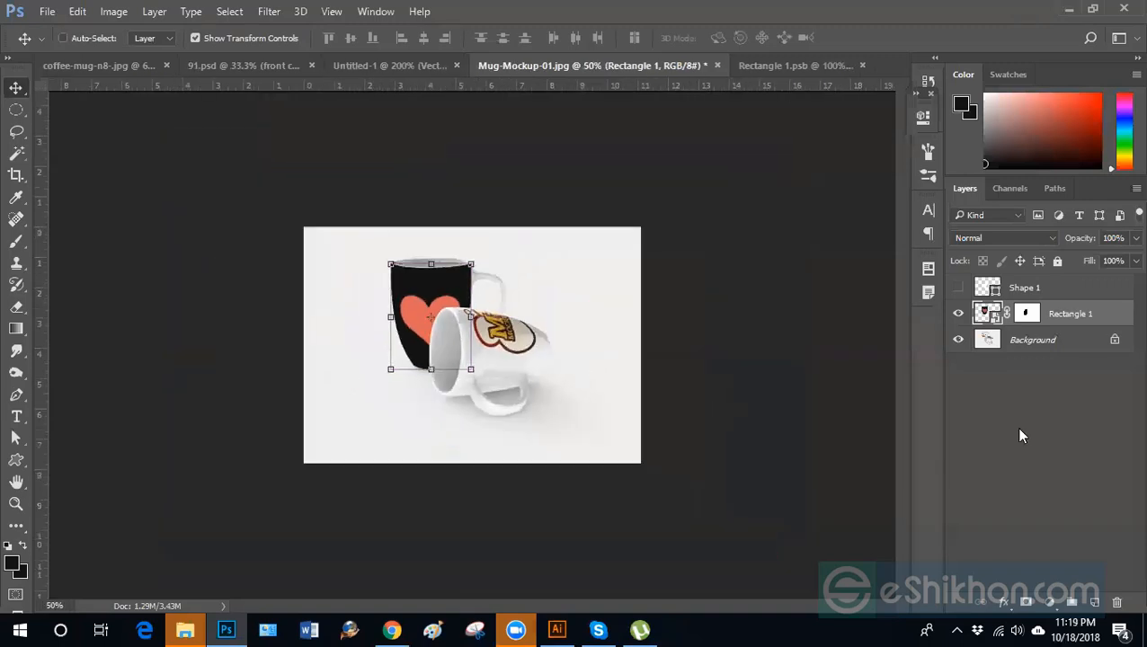
click(1015, 427)
key(ctrl+plus)
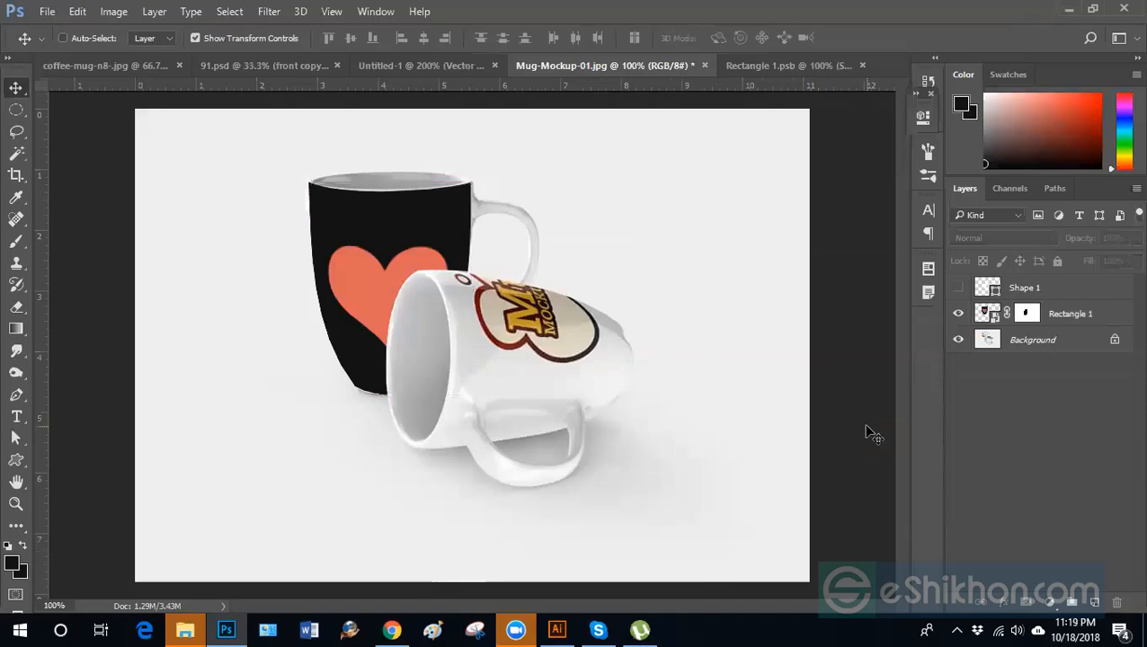
Try brushing black on the Rectangle 1 mask at the rear mug's handle joint with a soft 35 px brush, and undo the stroke.
click(1025, 312)
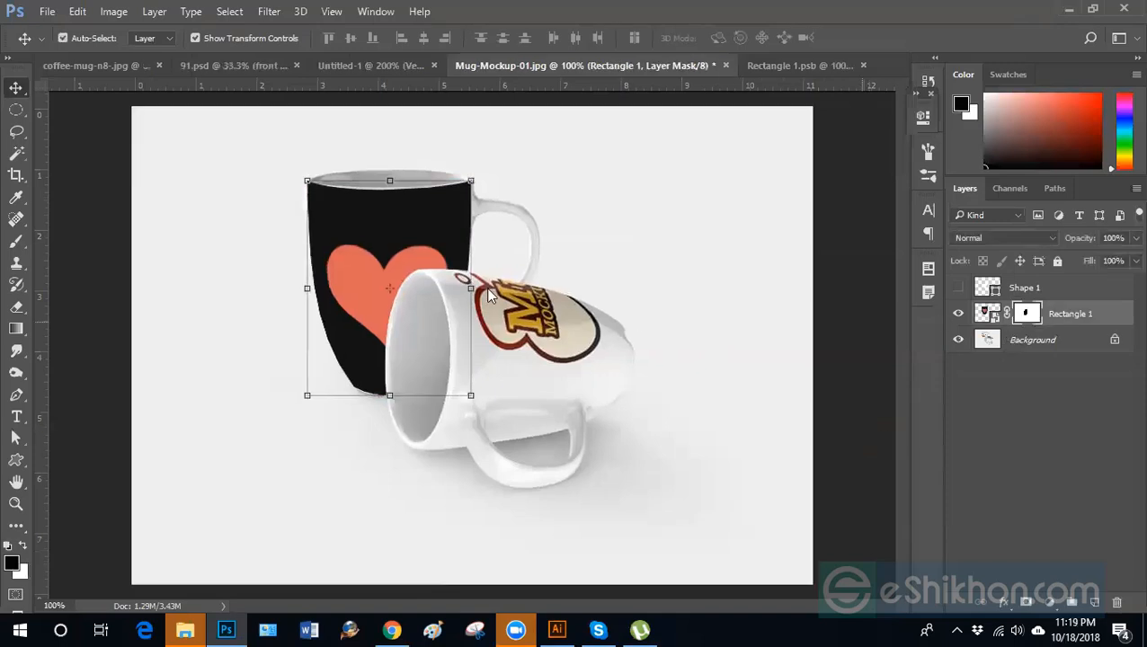
scroll(487, 212, up, 2)
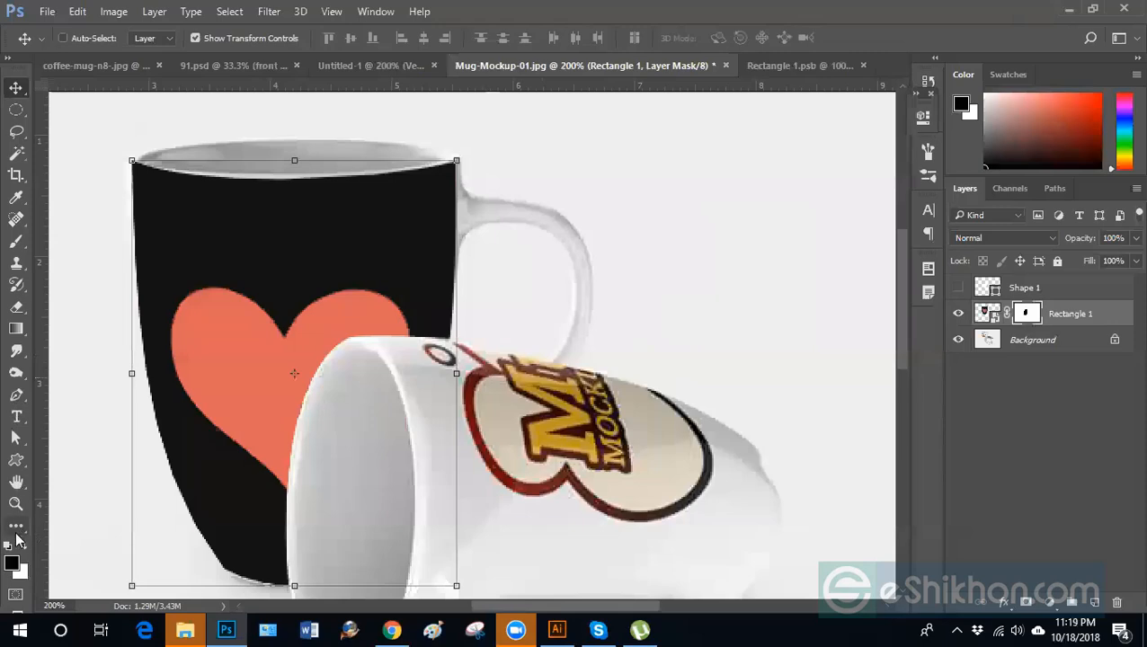
key(b)
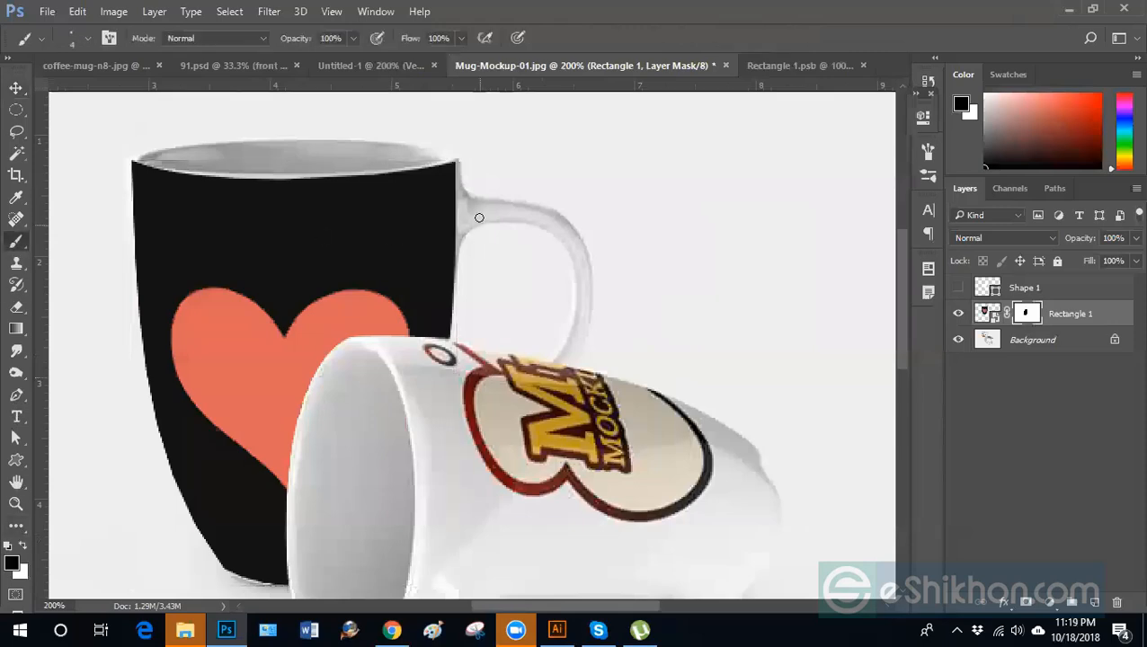
key(bracketright)
key(bracketright)
key(bracketright)
key(bracketright)
key(bracketright)
key(bracketright)
key(bracketright)
key(bracketright)
key(bracketleft)
key(bracketleft)
click(470, 212)
click(80, 38)
click(62, 165)
click(648, 48)
key(bracketright)
key(bracketright)
mouse_move(474, 199)
mouse_down()
mouse_move(472, 238)
mouse_move(483, 211)
mouse_move(519, 230)
mouse_up()
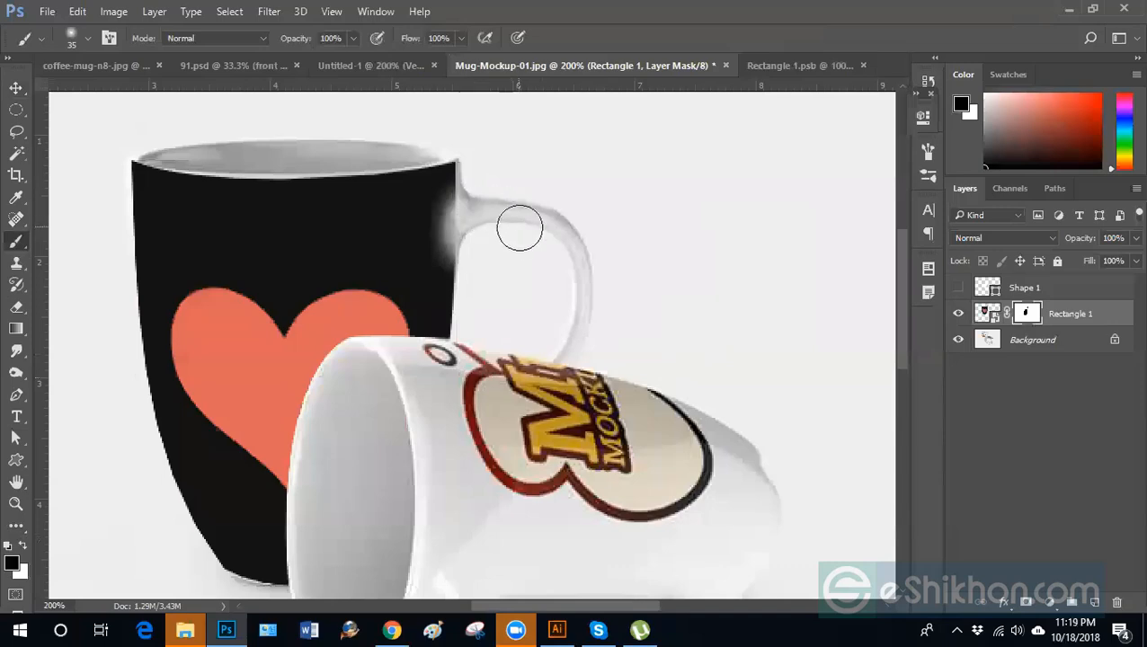
key(ctrl+z)
Brush black along the handle joint on the Rectangle 1 mask with a smaller soft brush.
key(bracketleft)
key(bracketleft)
key(bracketleft)
key(bracketleft)
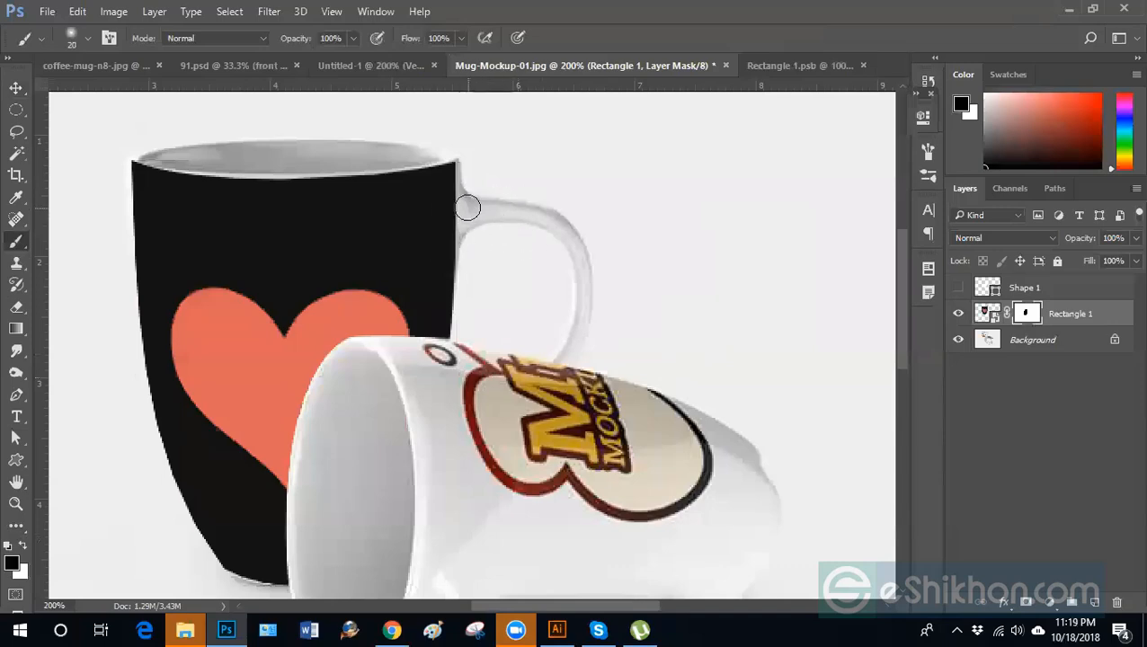
mouse_move(464, 213)
mouse_down()
mouse_move(463, 233)
mouse_move(466, 161)
mouse_move(464, 270)
mouse_up()
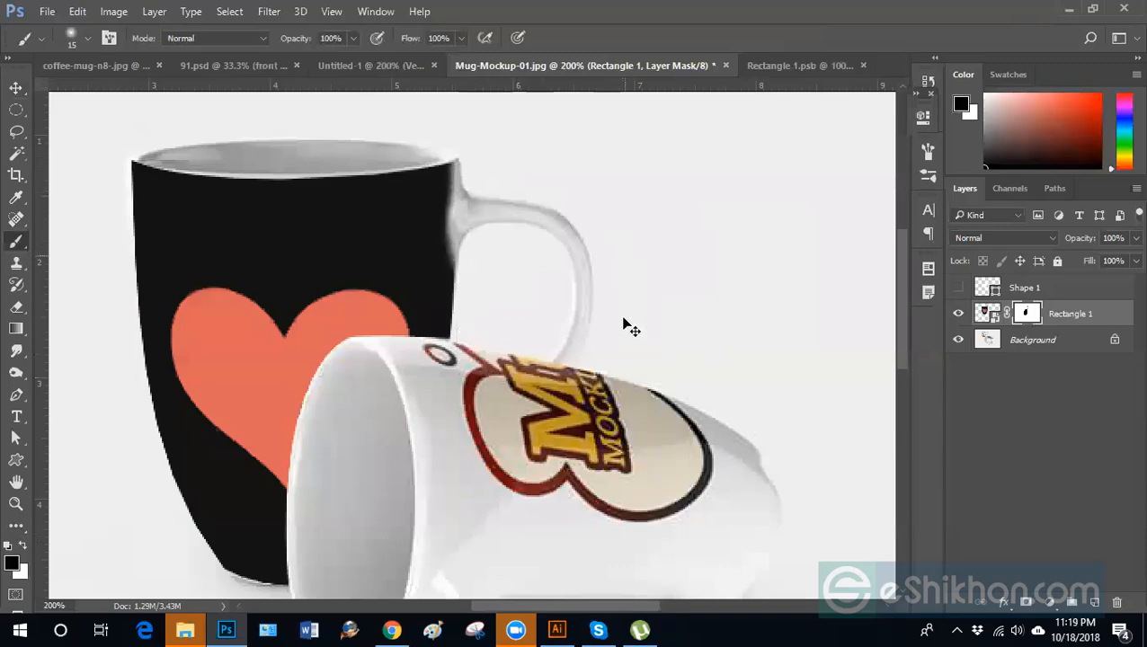
Revert the Rectangle 1 label to the MUG MOCK UP design, dismiss the warp transform warning, and deselect the layer.
click(987, 316)
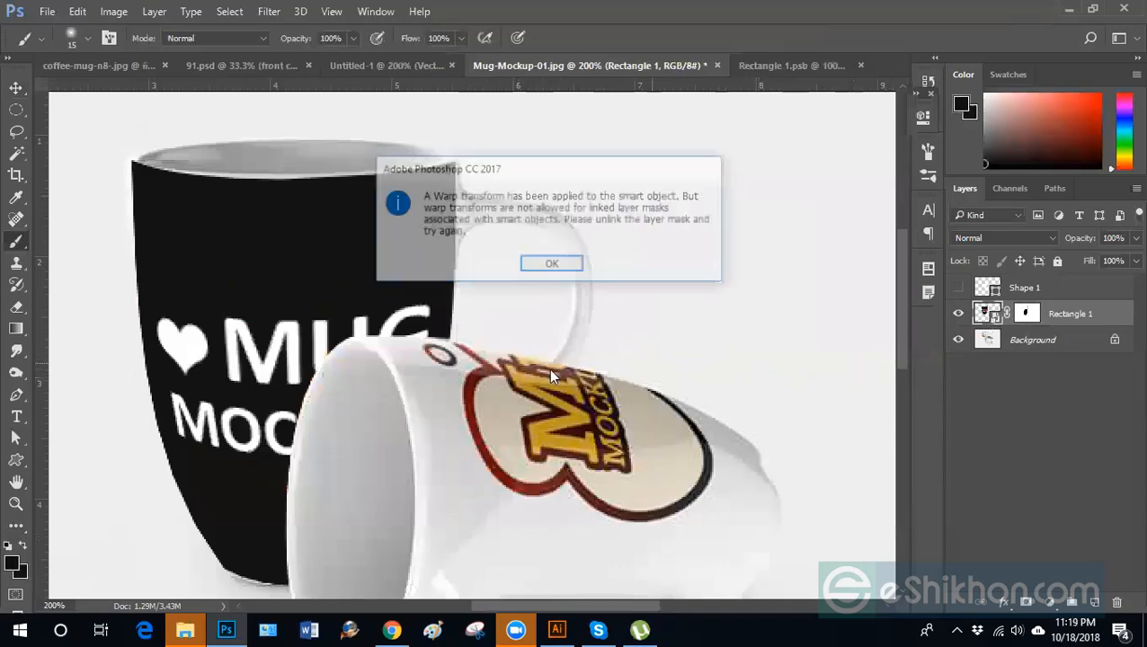
click(554, 265)
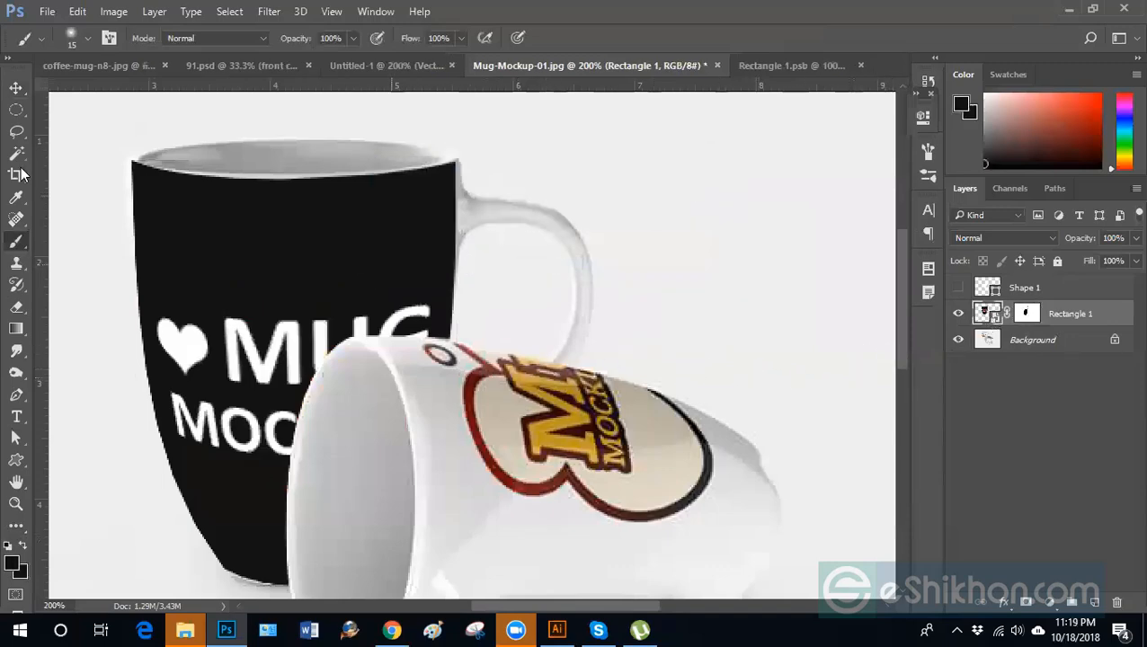
click(16, 89)
key(ctrl+minus)
key(ctrl+minus)
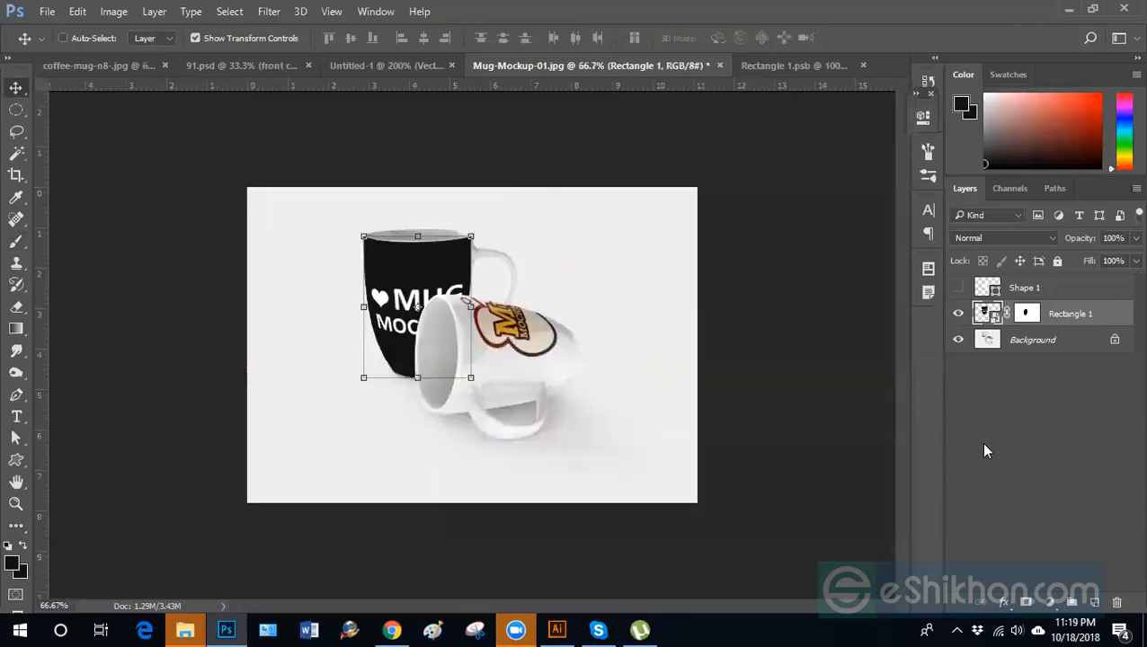
click(981, 439)
key(ctrl+plus)
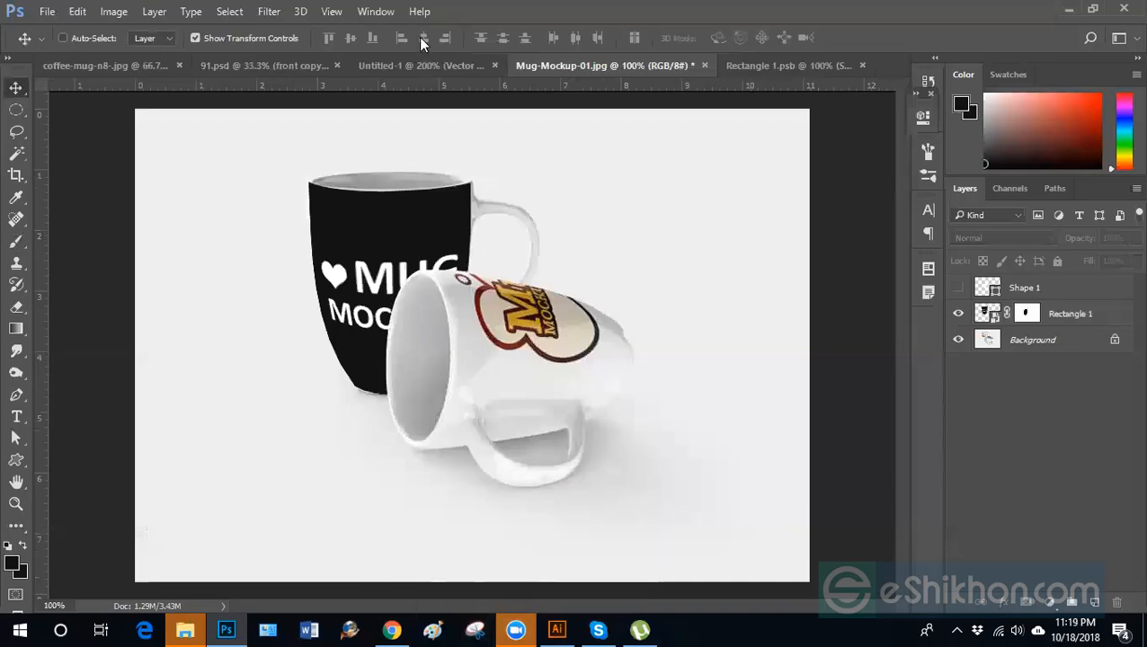
key(ctrl+minus)
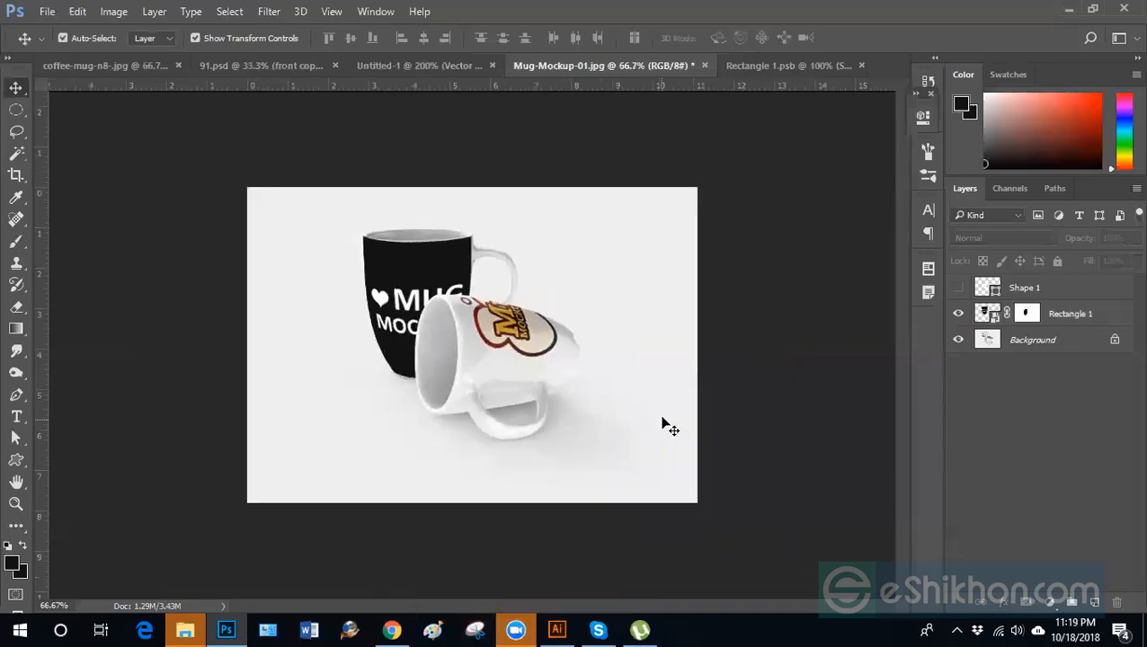
click(16, 111)
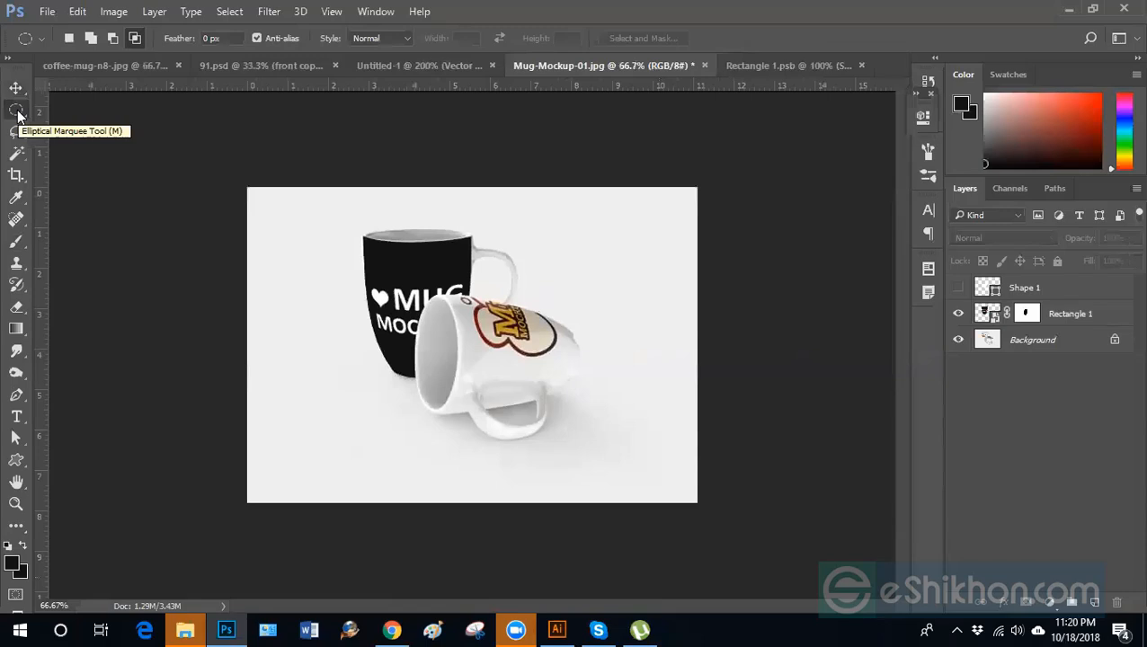
mouse_move(398, 630)
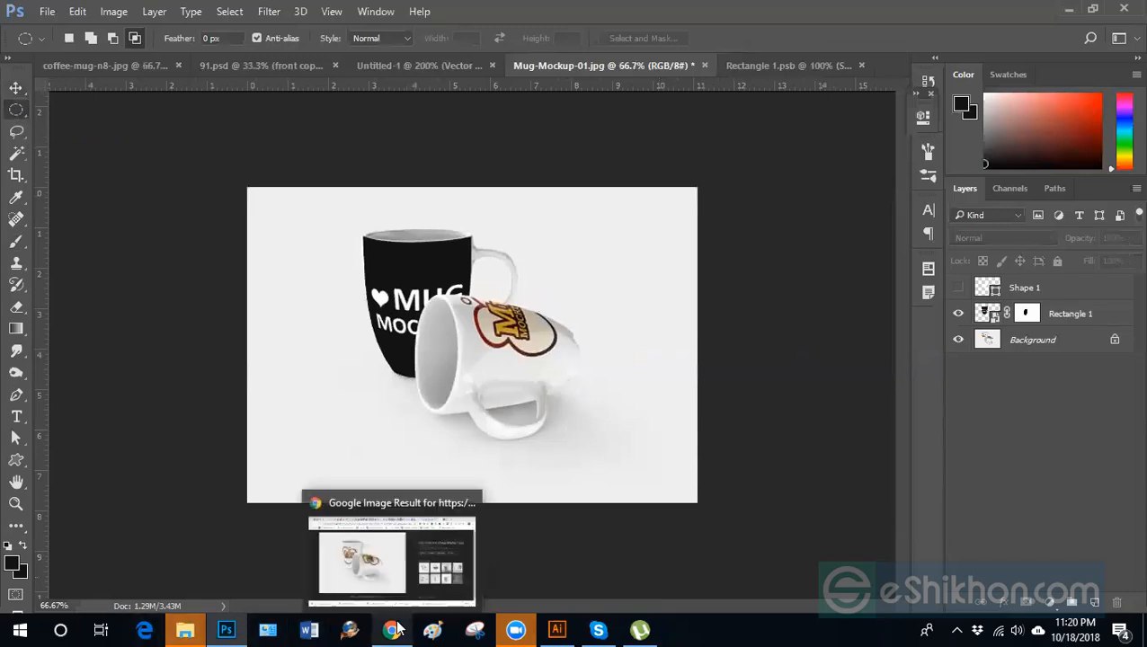
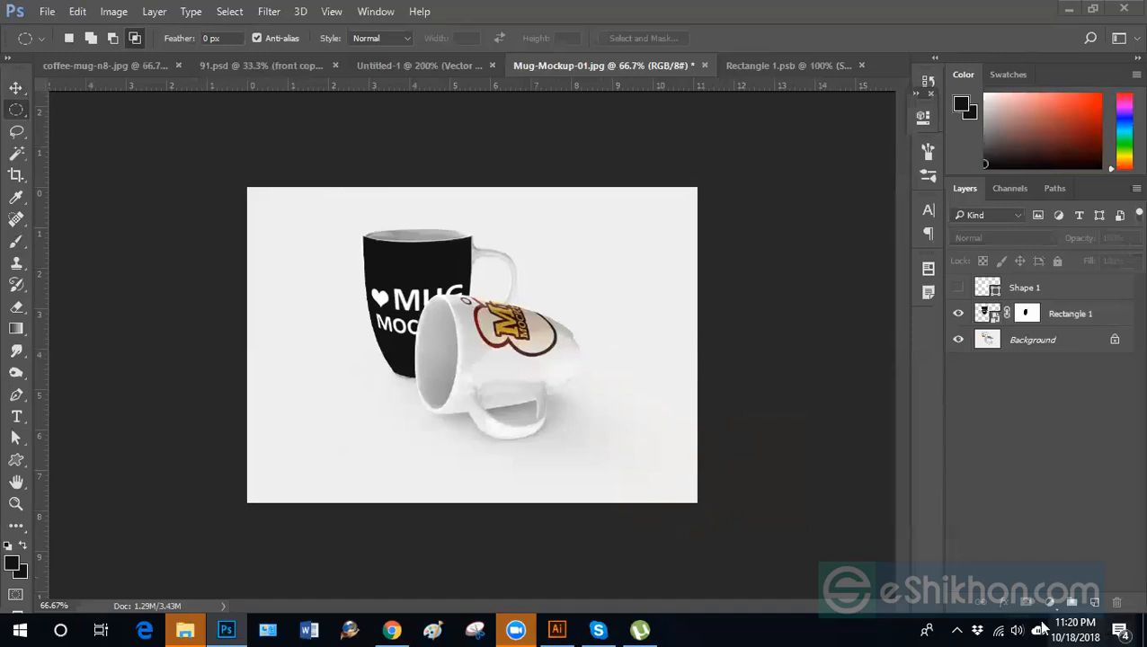
key(XF86AudioRaiseVolume)
key(XF86AudioRaiseVolume)
key(XF86AudioRaiseVolume)
key(XF86AudioRaiseVolume)
key(XF86AudioRaiseVolume)
key(XF86AudioRaiseVolume)
key(XF86AudioRaiseVolume)
key(XF86AudioRaiseVolume)
key(XF86AudioRaiseVolume)
key(XF86AudioRaiseVolume)
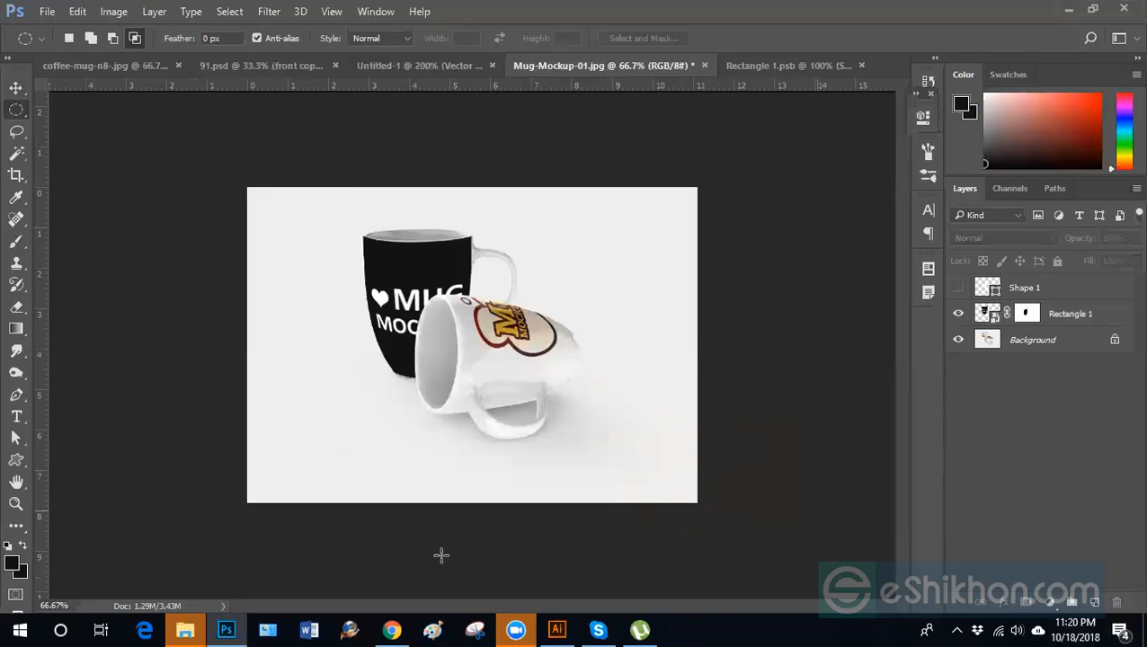
Switch to Chrome, find the business card file in the full downloads list, and open busness 2psd.psd in Photoshop.
click(391, 630)
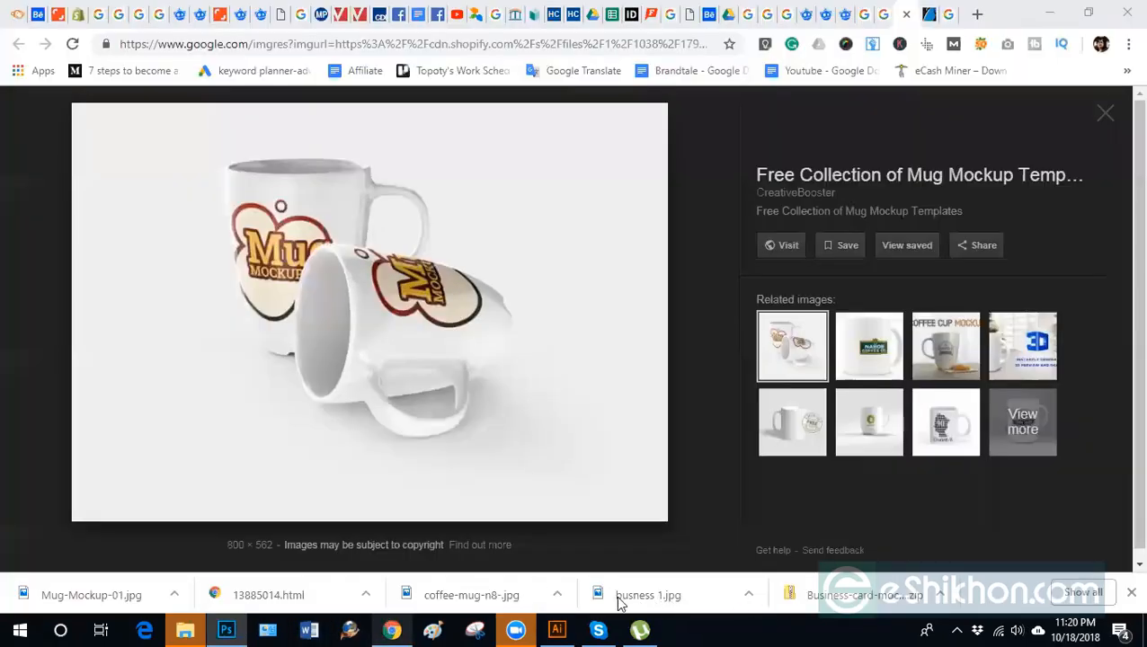
click(1083, 592)
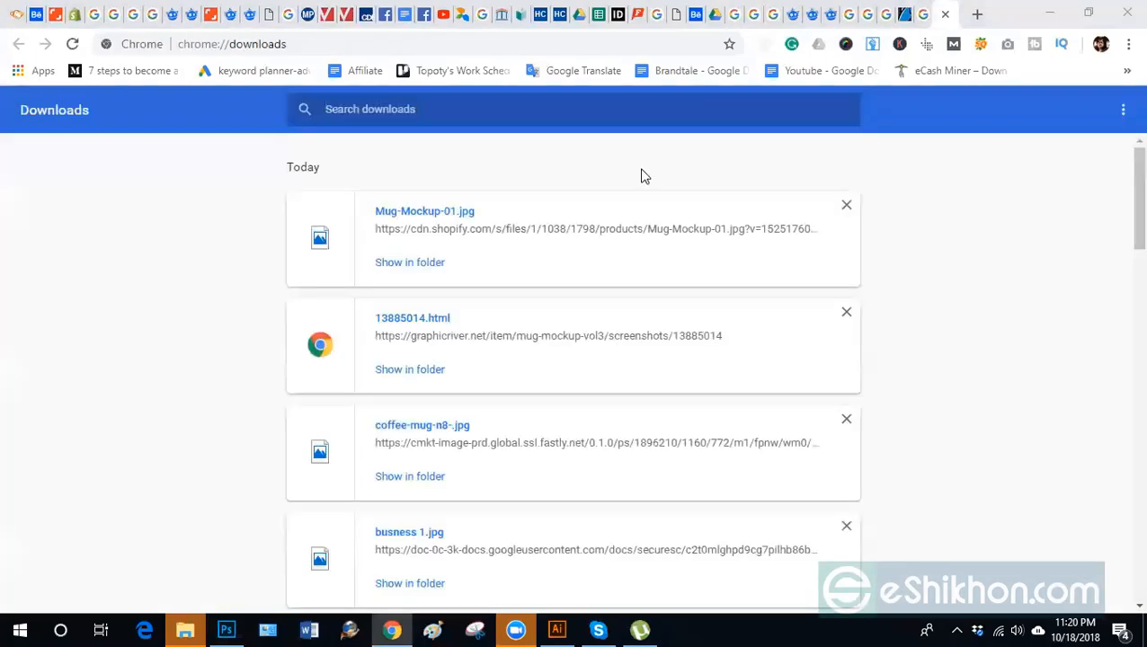
scroll(573, 391, down, 3)
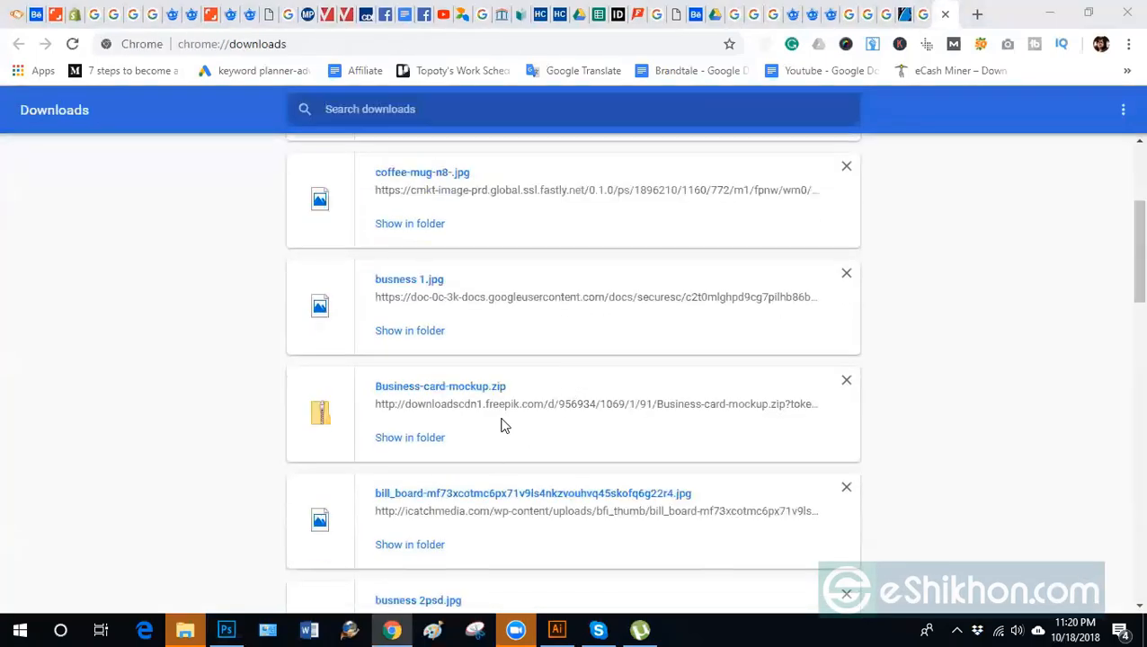
scroll(501, 425, down, 4)
key(alt+Tab)
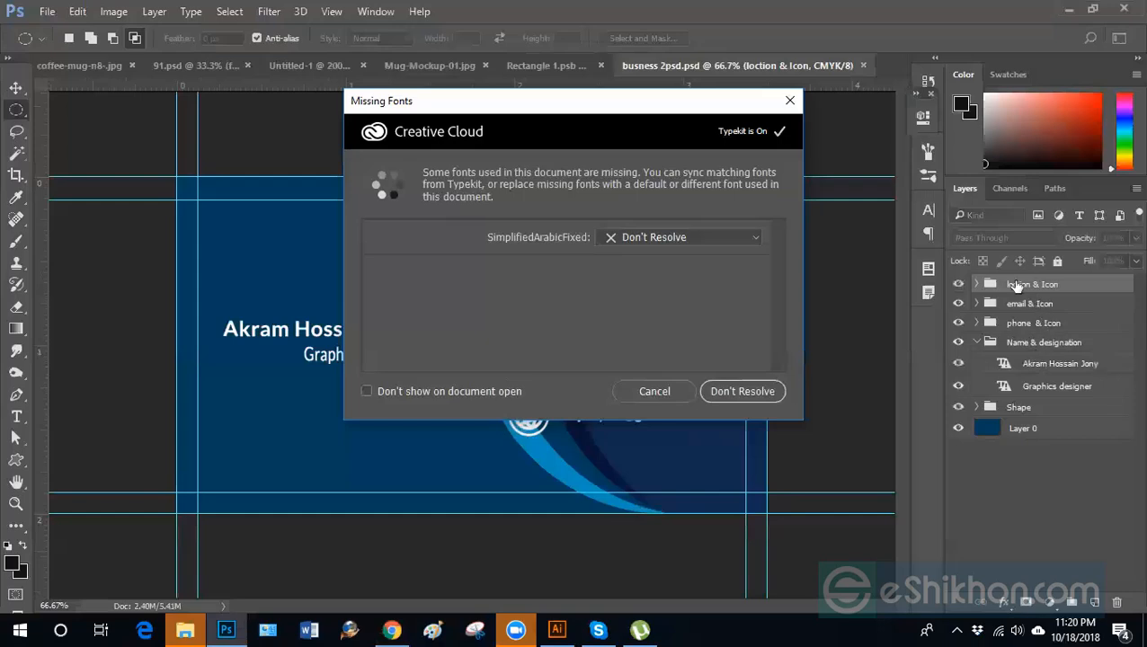
Select the circle around the location icon with the Move tool and toggle its layer's visibility to identify it.
click(13, 89)
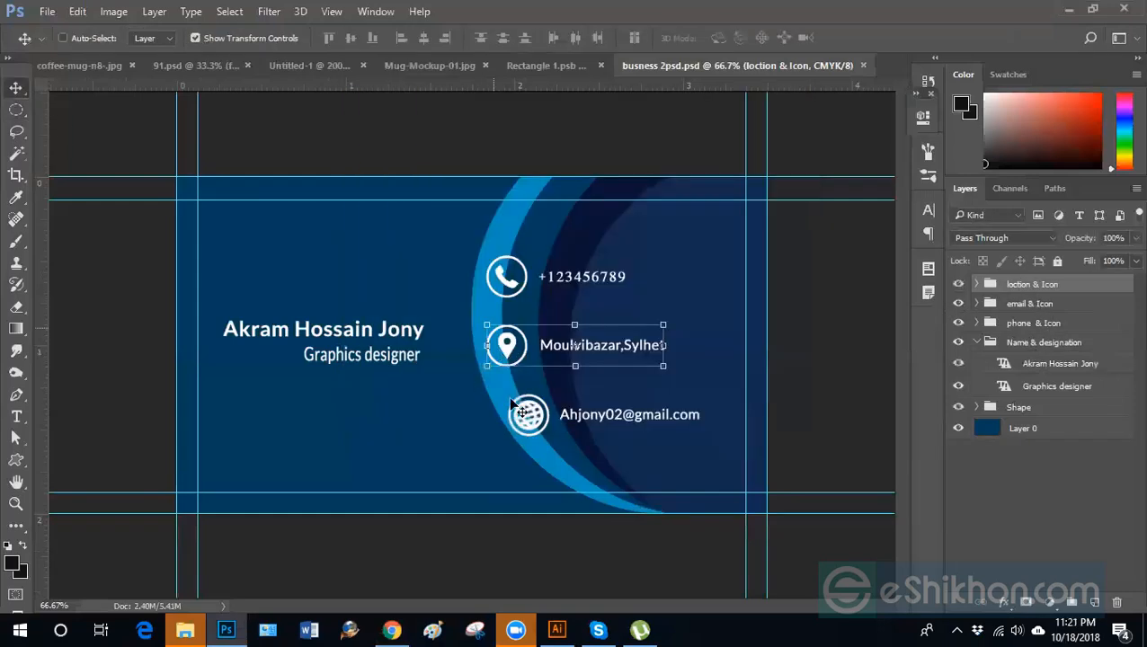
ctrl+click(516, 429)
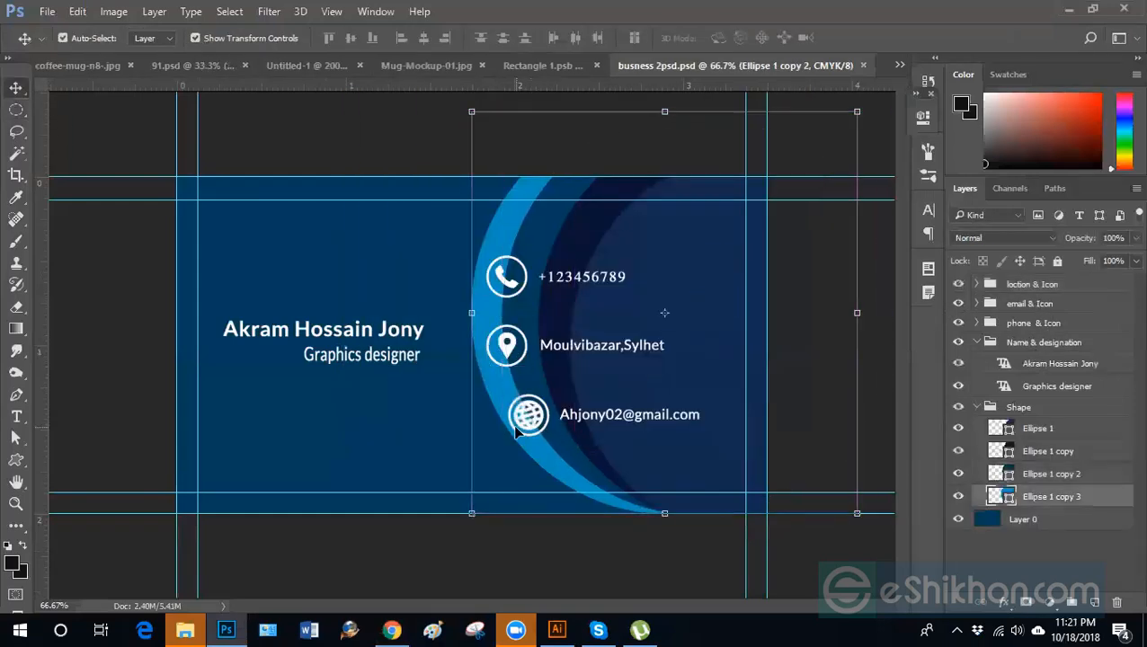
click(506, 346)
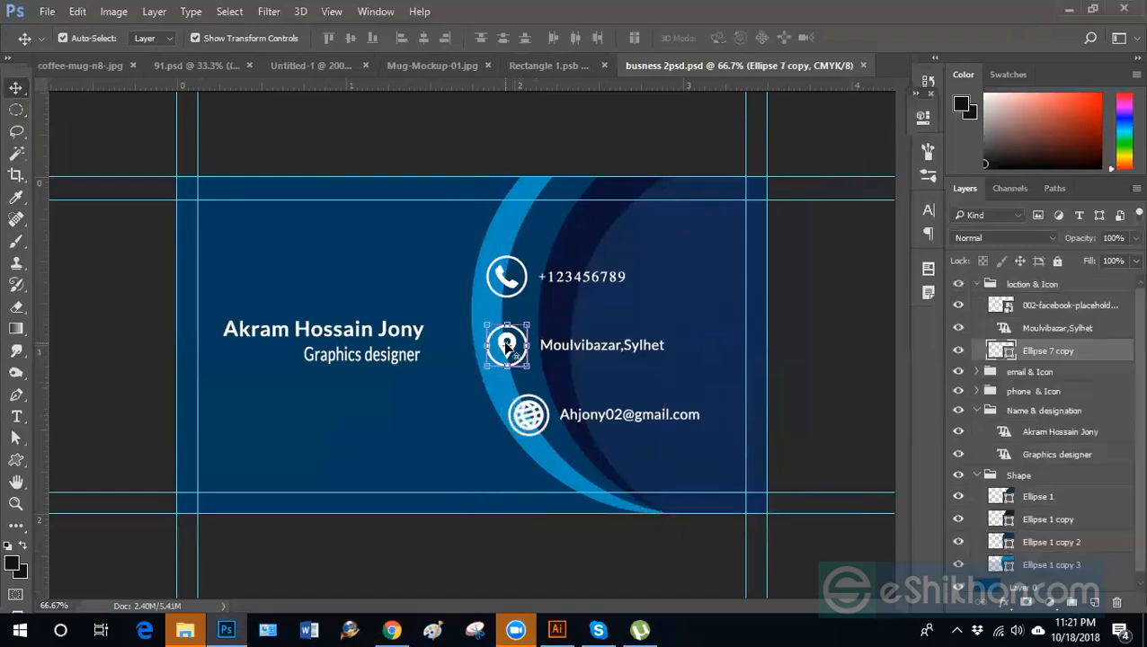
click(959, 351)
click(958, 352)
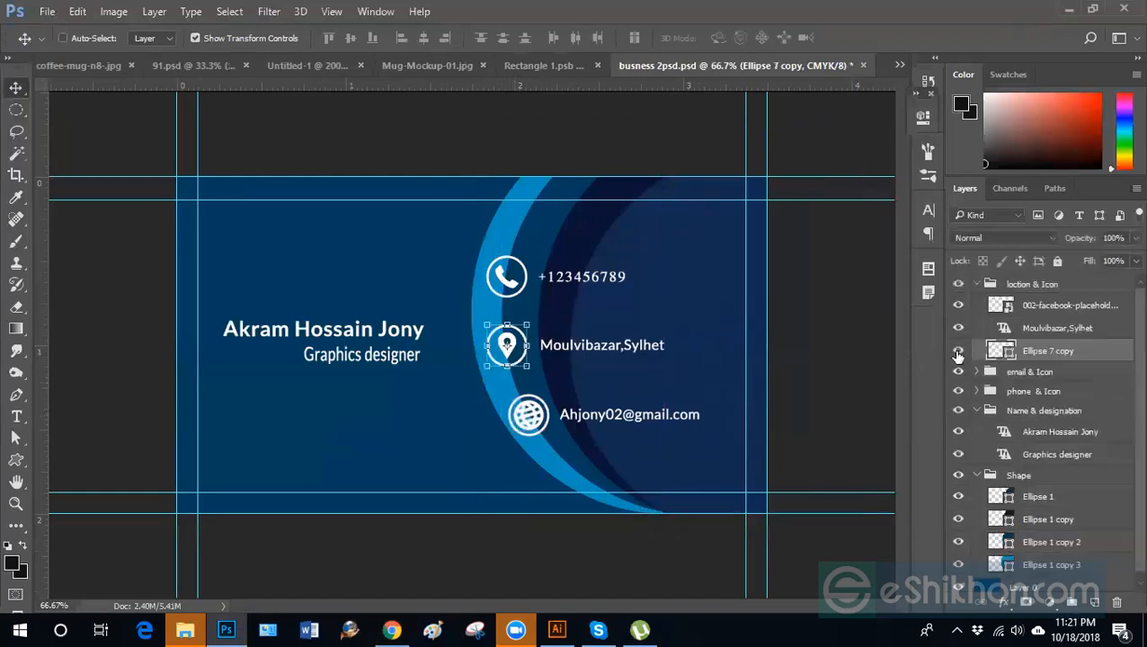
click(958, 353)
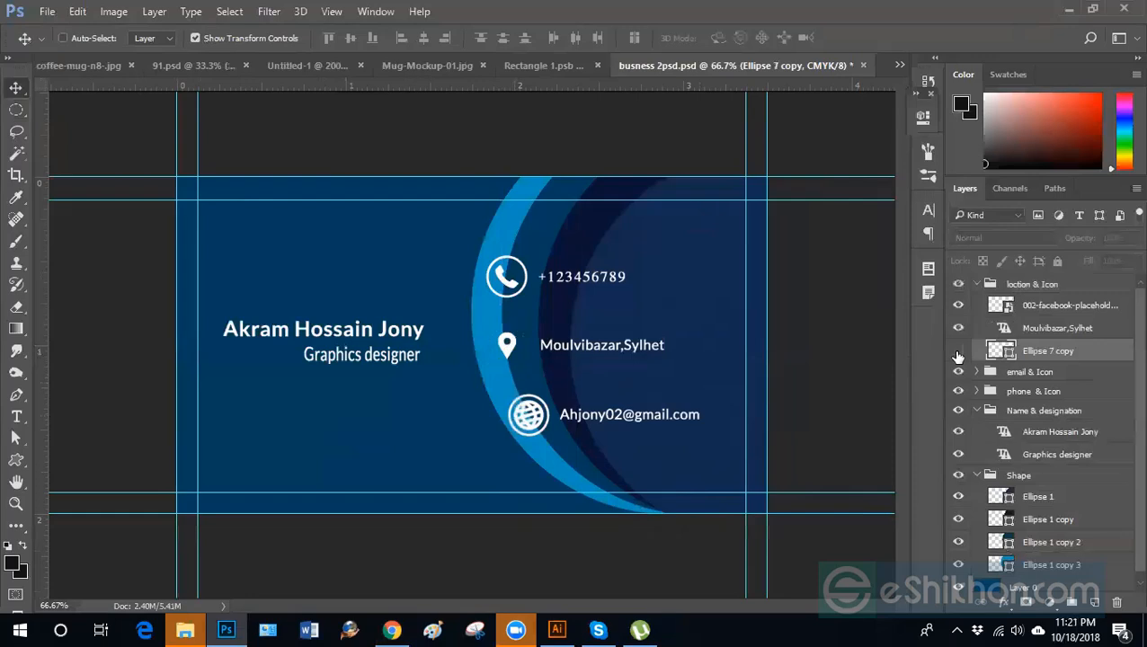
click(958, 353)
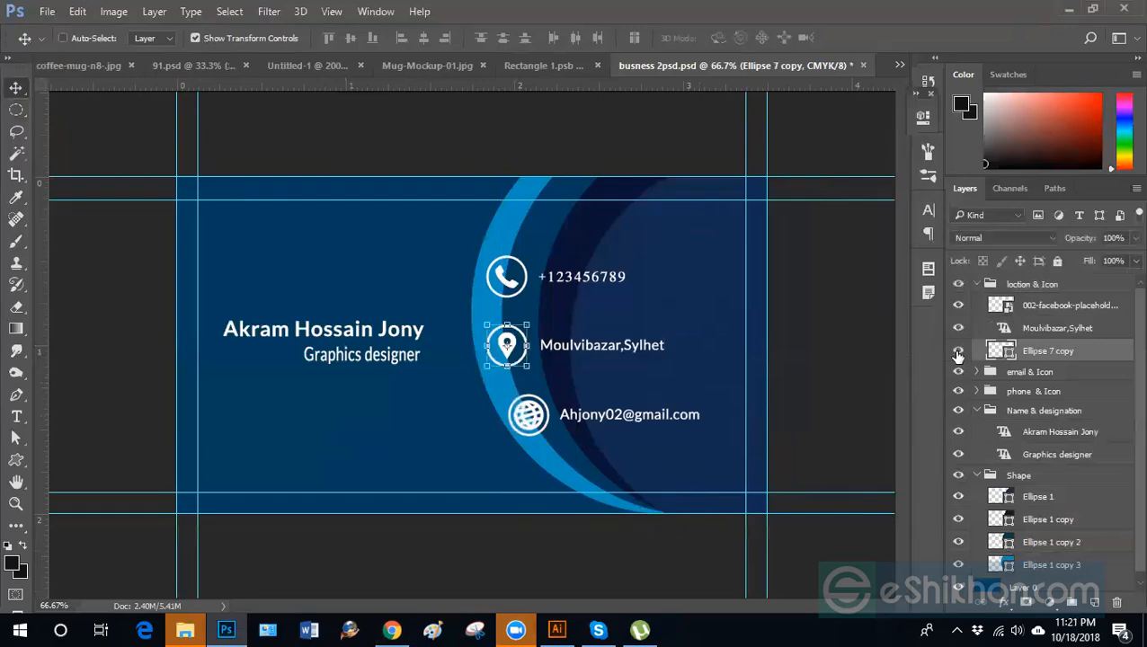
Select the circle around the phone icon and toggle the Ellipse 7 layer's visibility to see what it contains.
ctrl+click(507, 280)
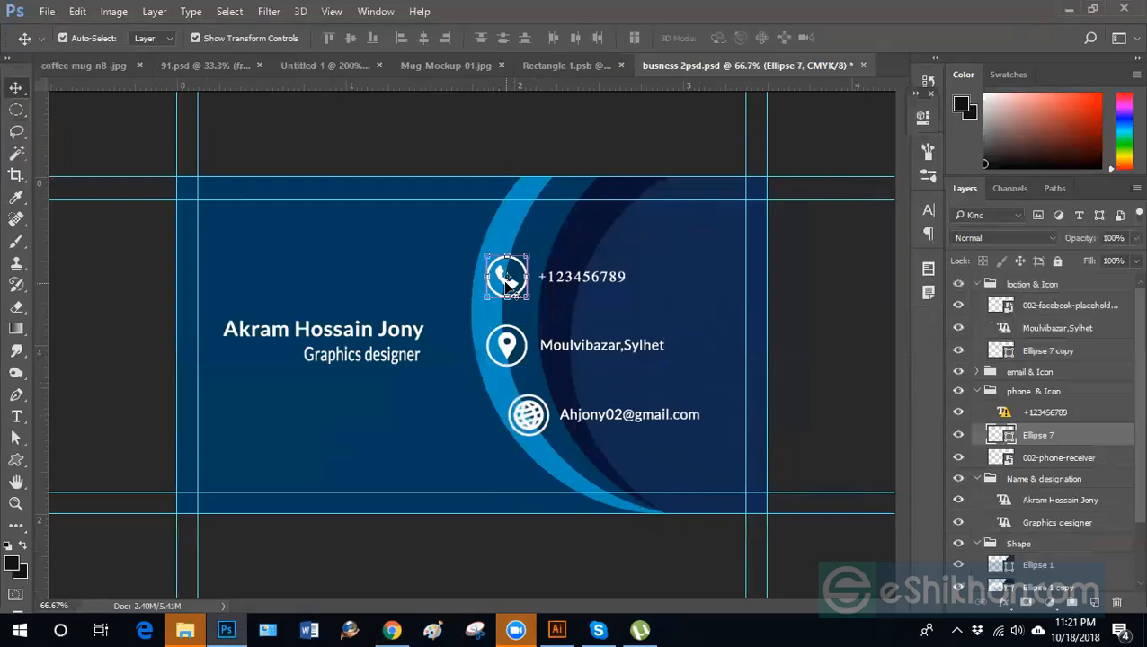
click(958, 436)
click(958, 438)
click(959, 438)
click(959, 439)
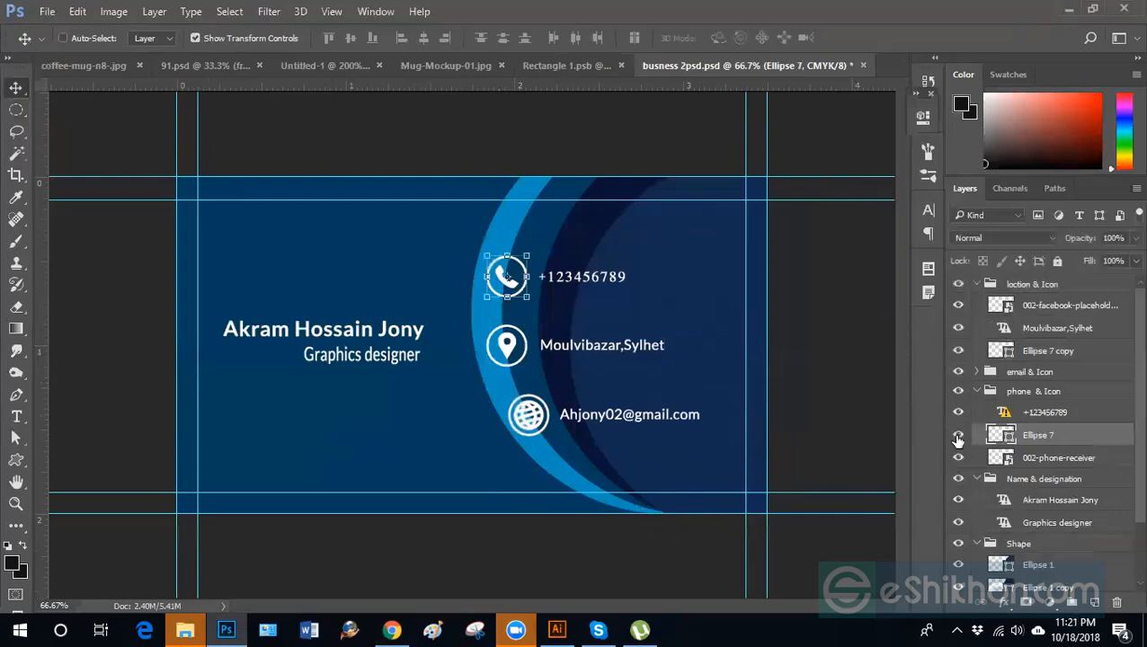
click(958, 439)
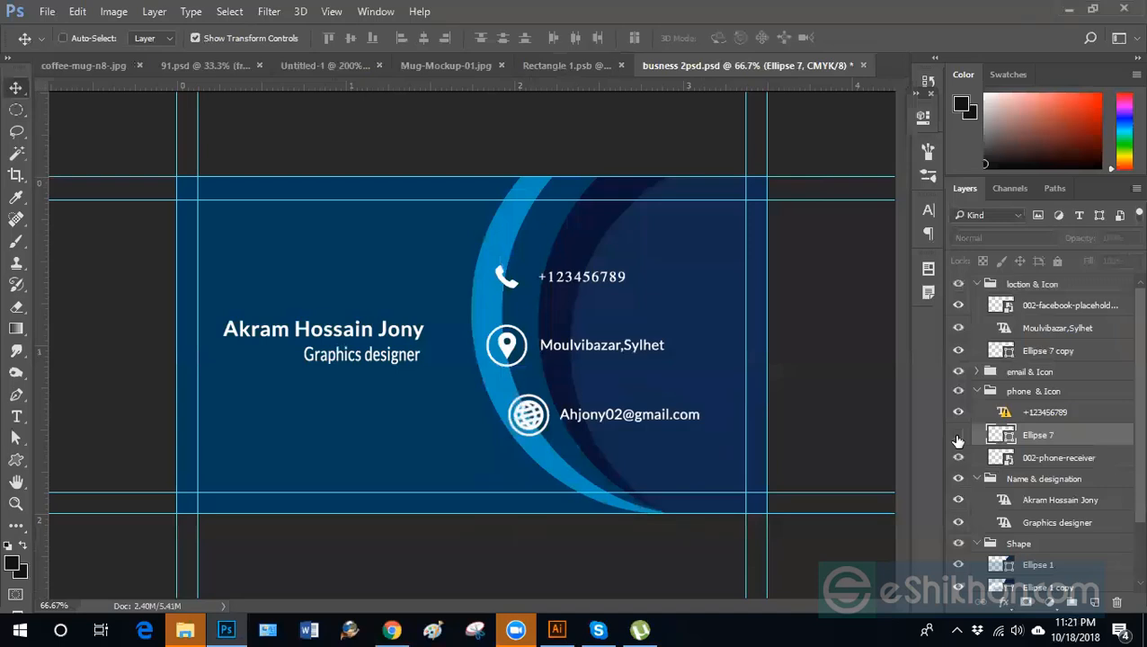
click(958, 439)
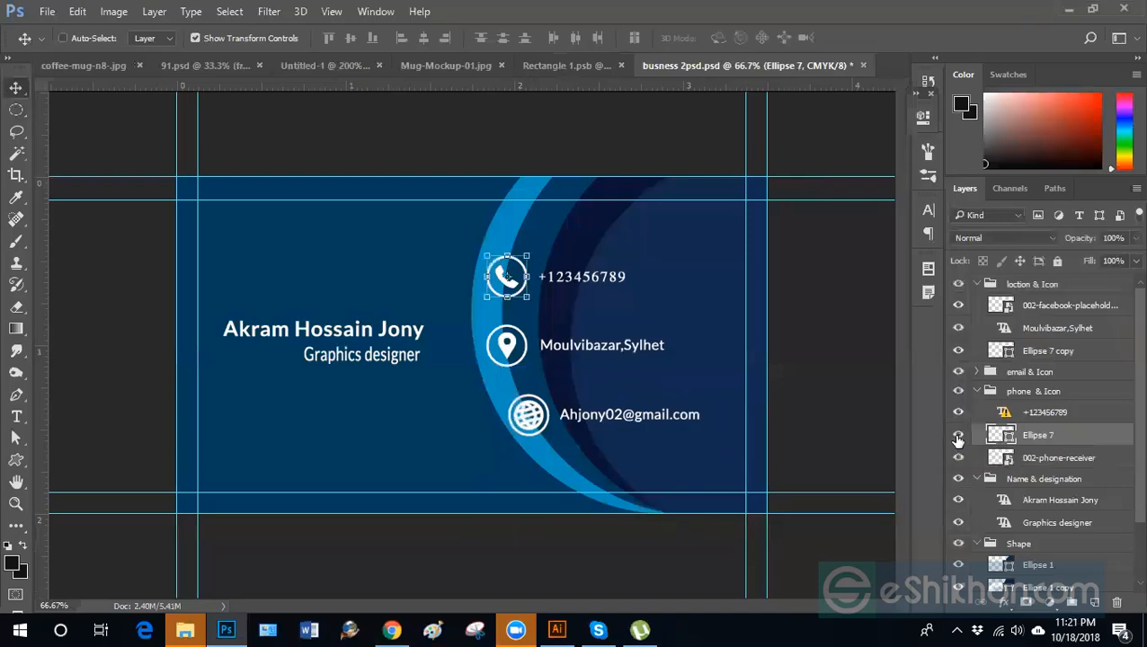
click(958, 439)
click(958, 438)
Set the Ellipse 7 shape layer's solid colour to red ce2424.
double_click(1005, 434)
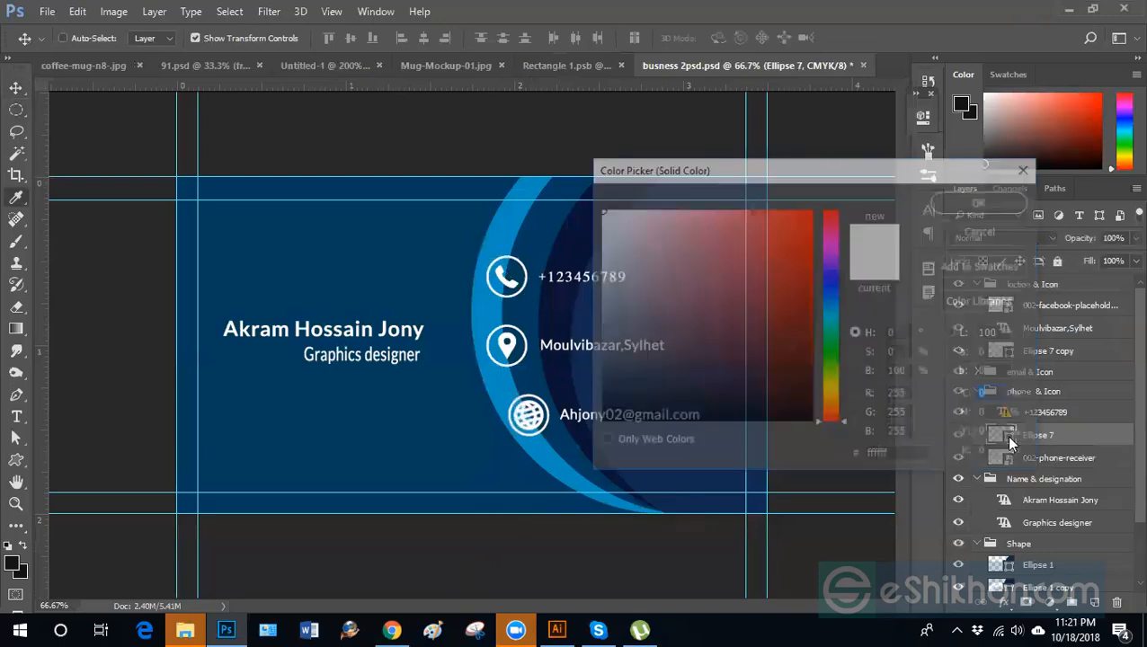
click(773, 252)
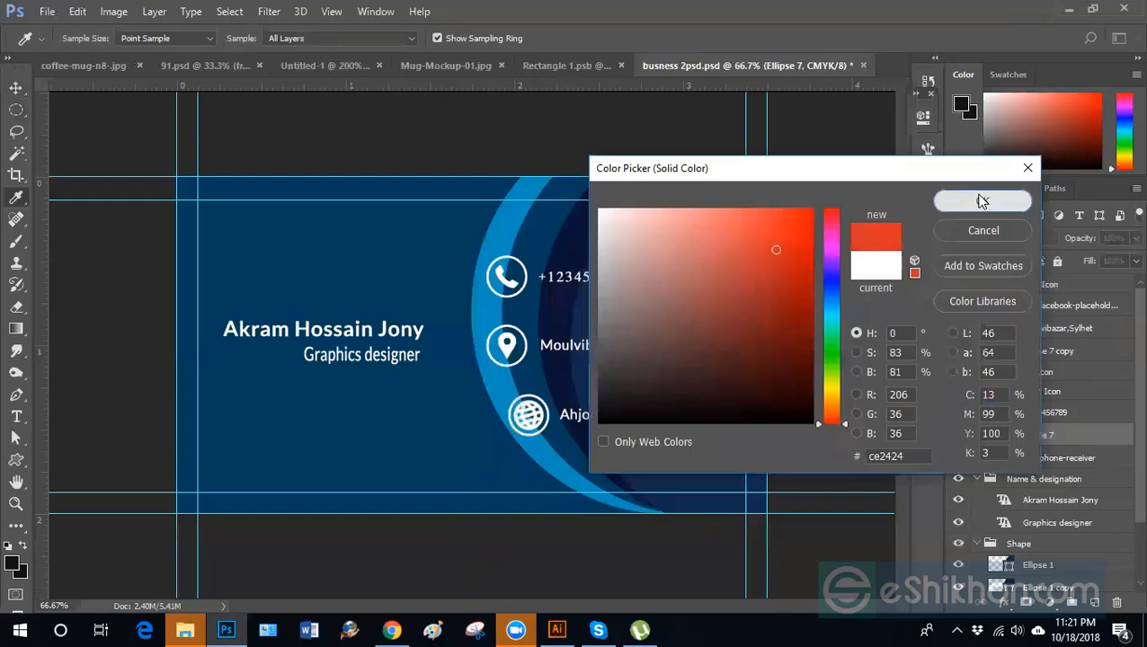
click(983, 201)
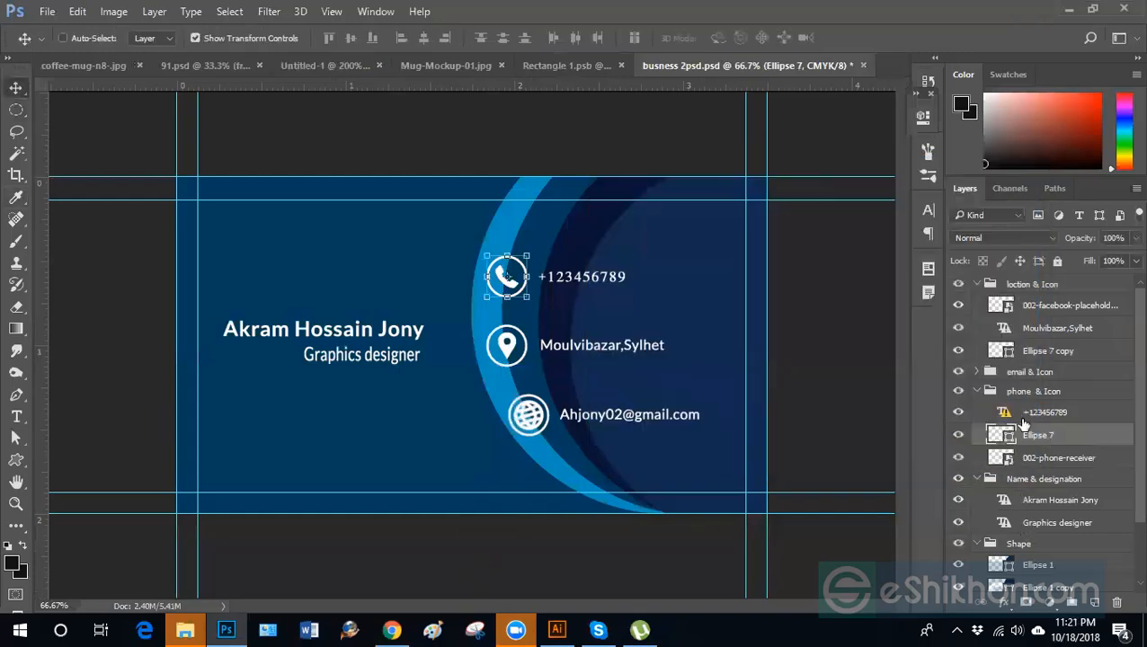
Inspect the Ellipse 7 shape path and toggle the layer's visibility to check what it draws.
click(957, 435)
click(957, 435)
click(1055, 188)
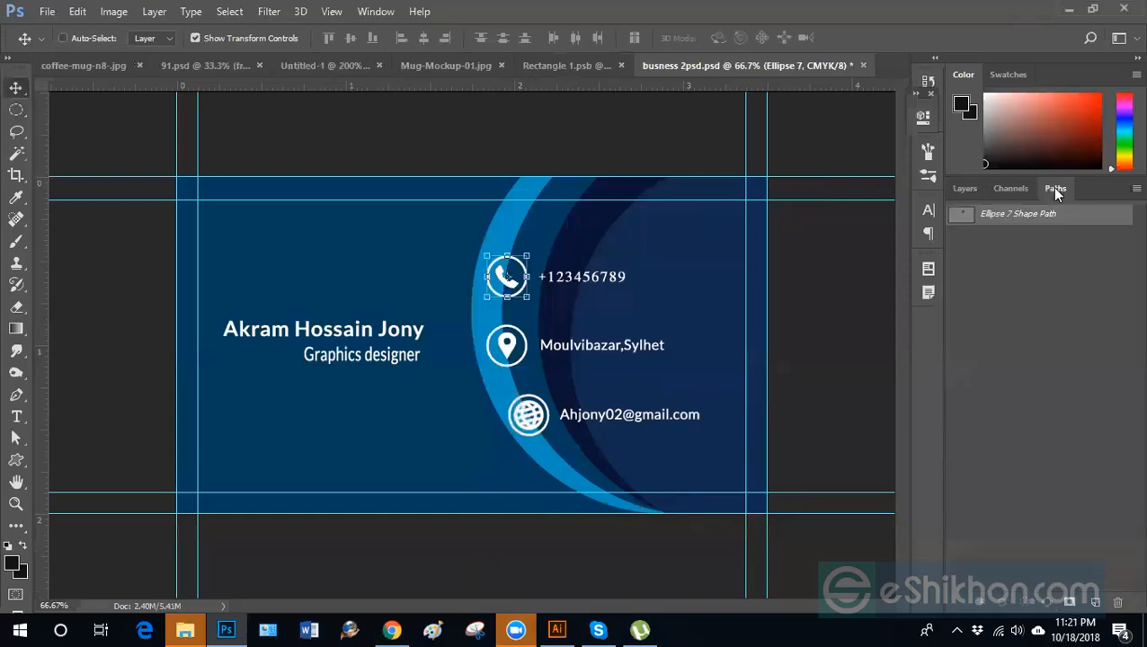
click(962, 189)
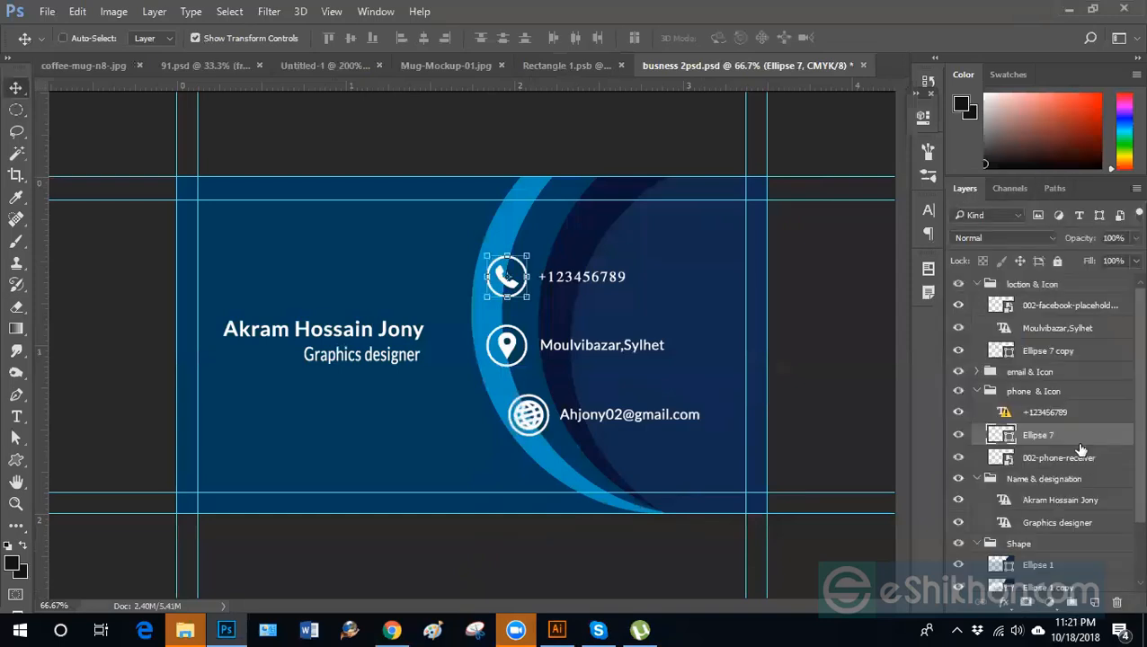
click(957, 435)
click(957, 435)
Collapse the phone & Icon, Name & designation, and Shape layer groups.
click(981, 393)
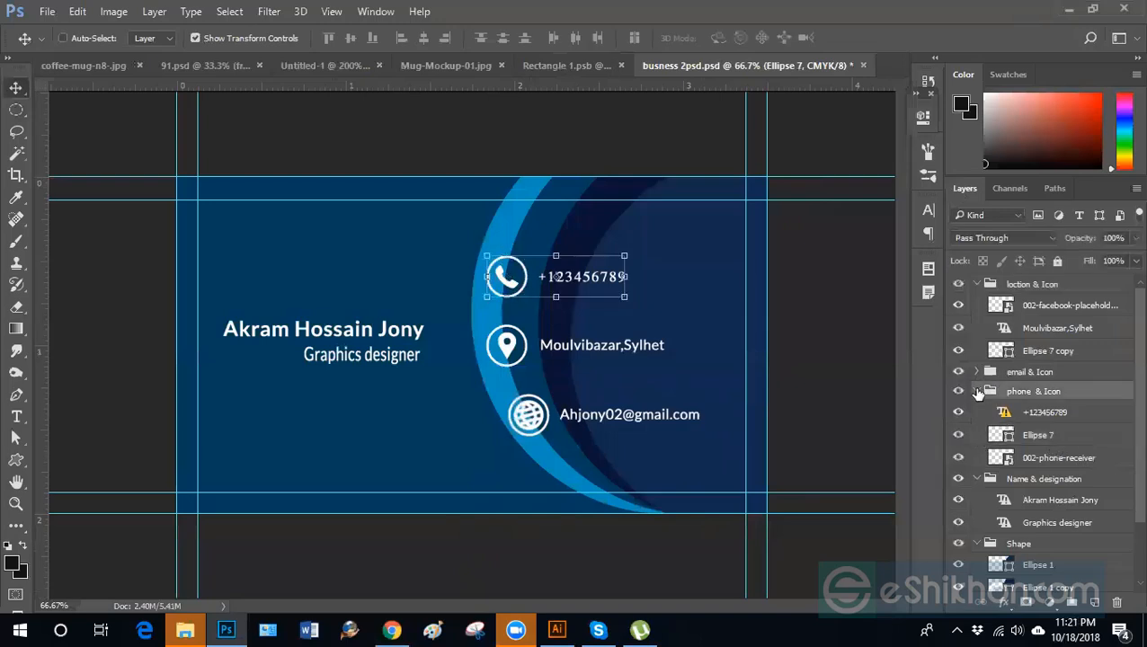
click(978, 393)
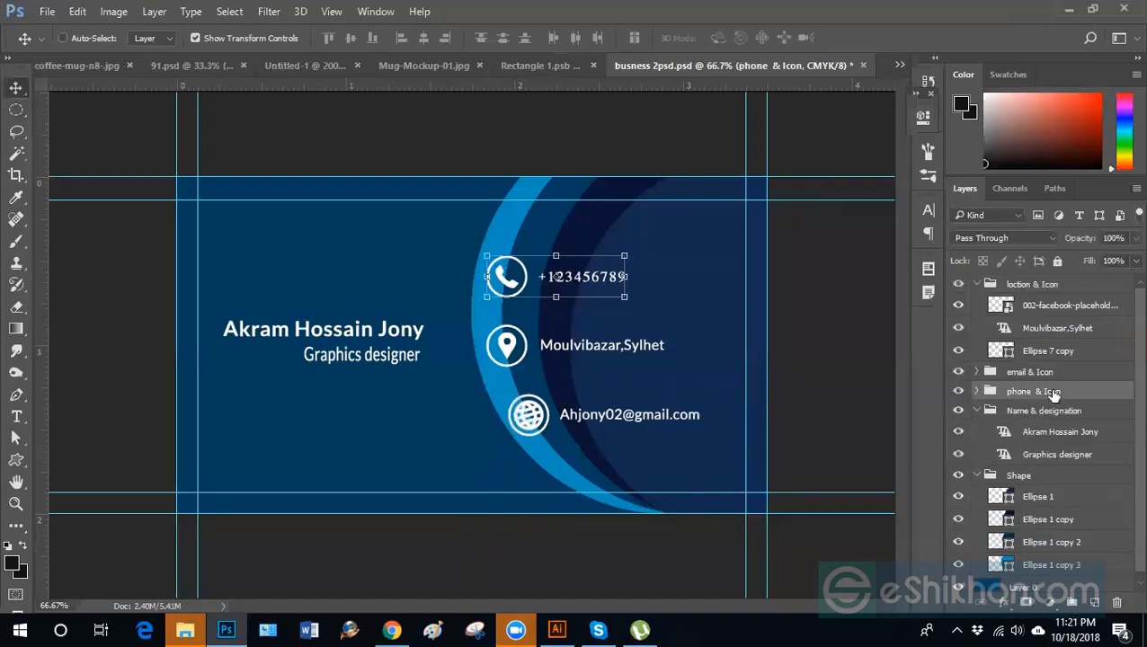
click(978, 411)
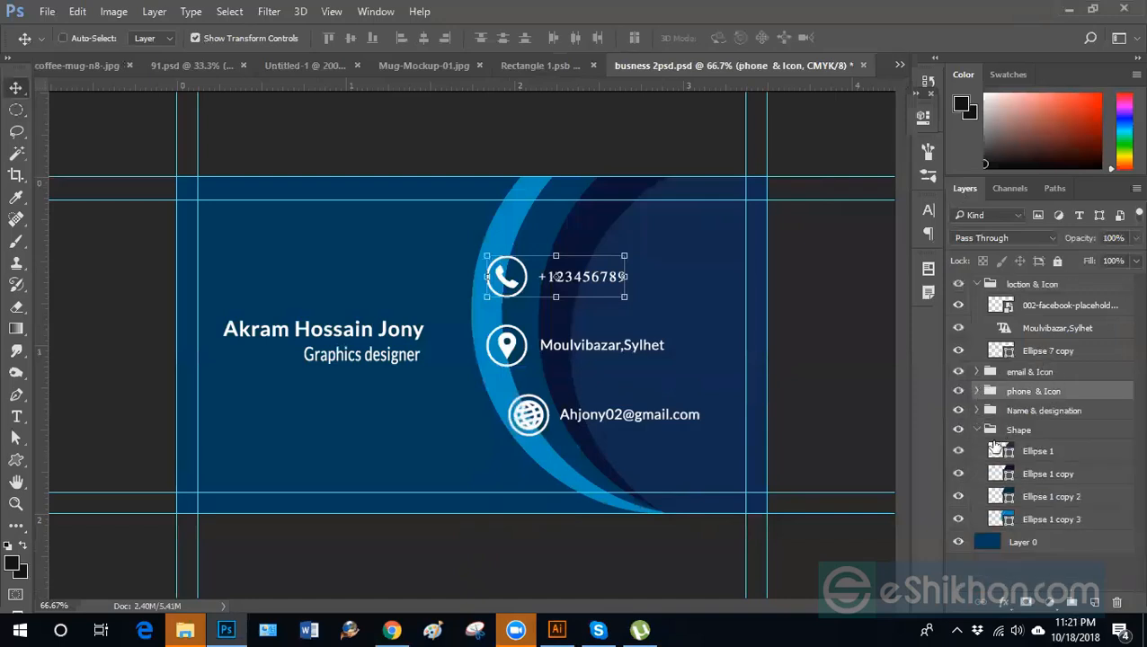
click(977, 429)
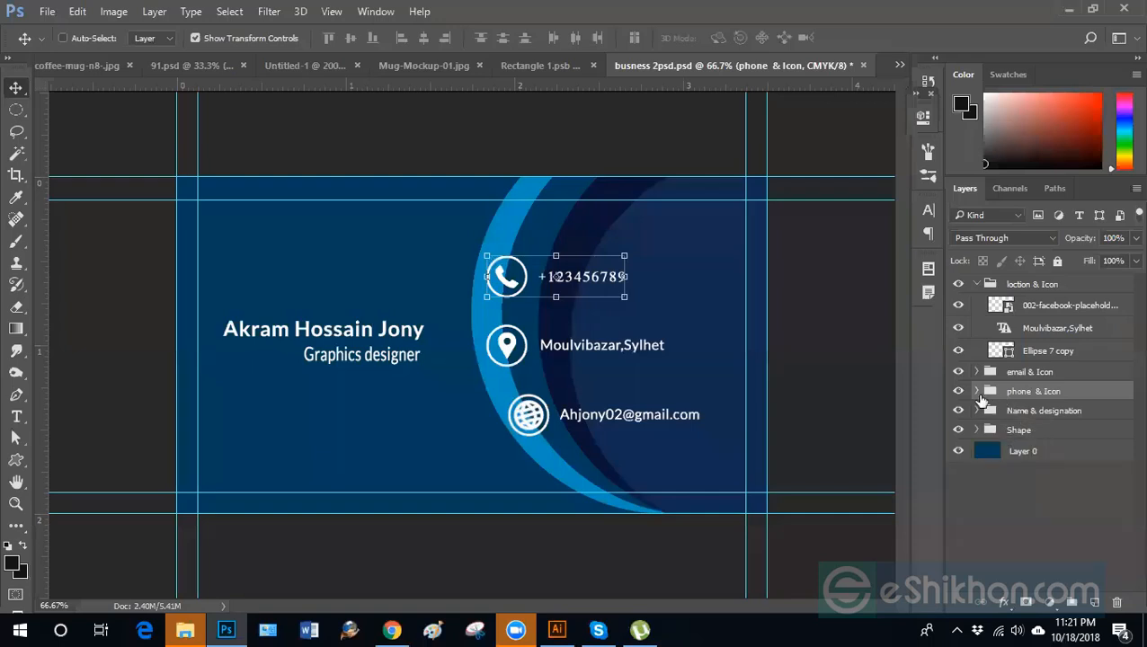
Expand the phone & Icon group, select Ellipse 7, and check its visibility and solid colour without changing them.
click(976, 392)
click(1008, 437)
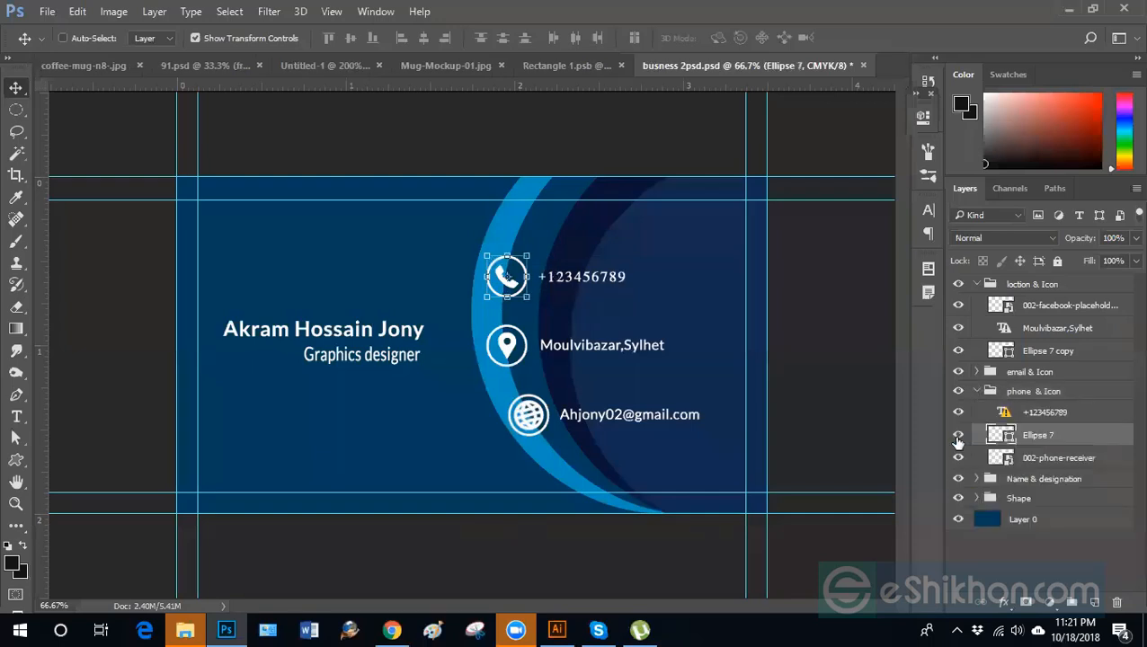
click(958, 437)
click(959, 437)
double_click(1001, 436)
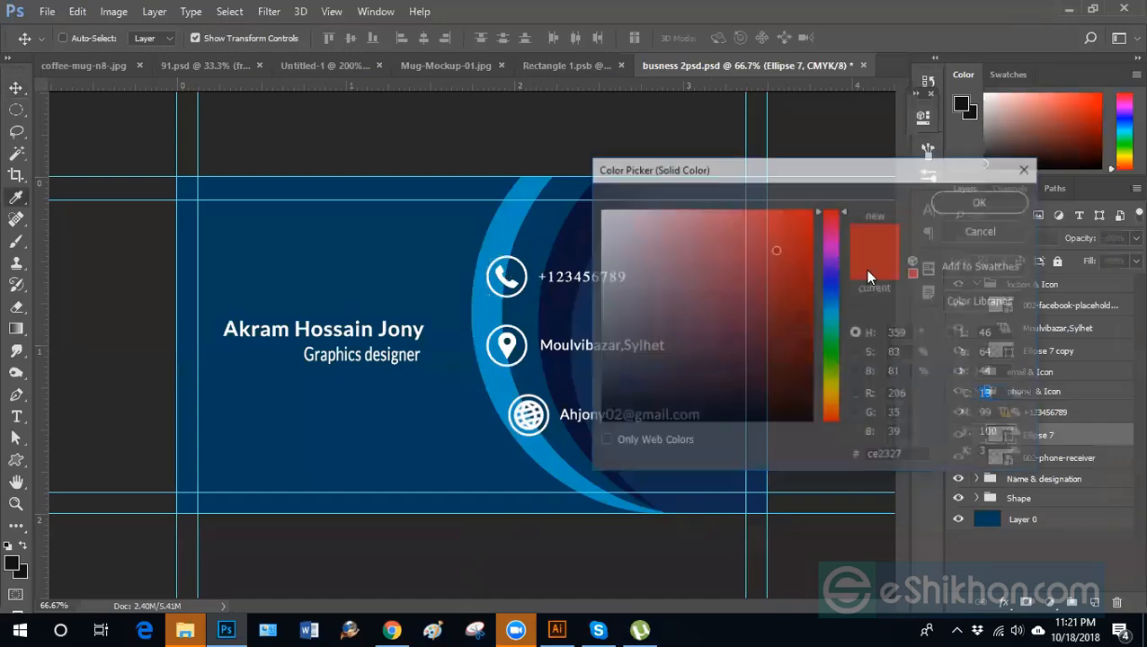
click(1024, 169)
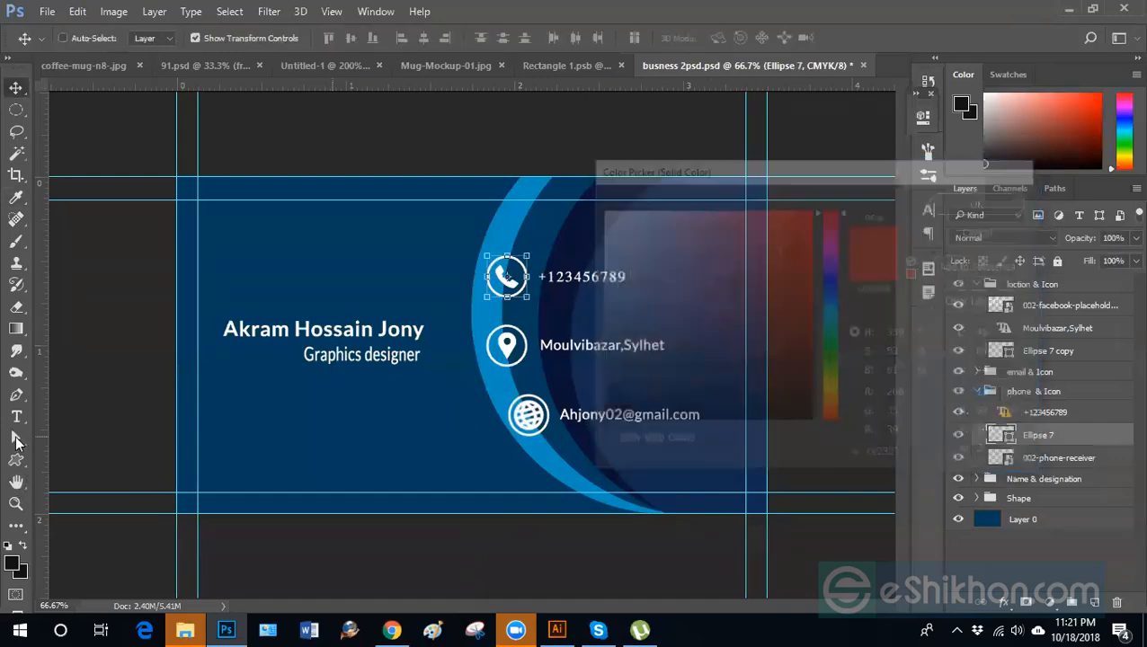
With the Path Selection tool, try several stroke colours on Ellipse 7, settle on yellow, and deselect the layer.
click(16, 439)
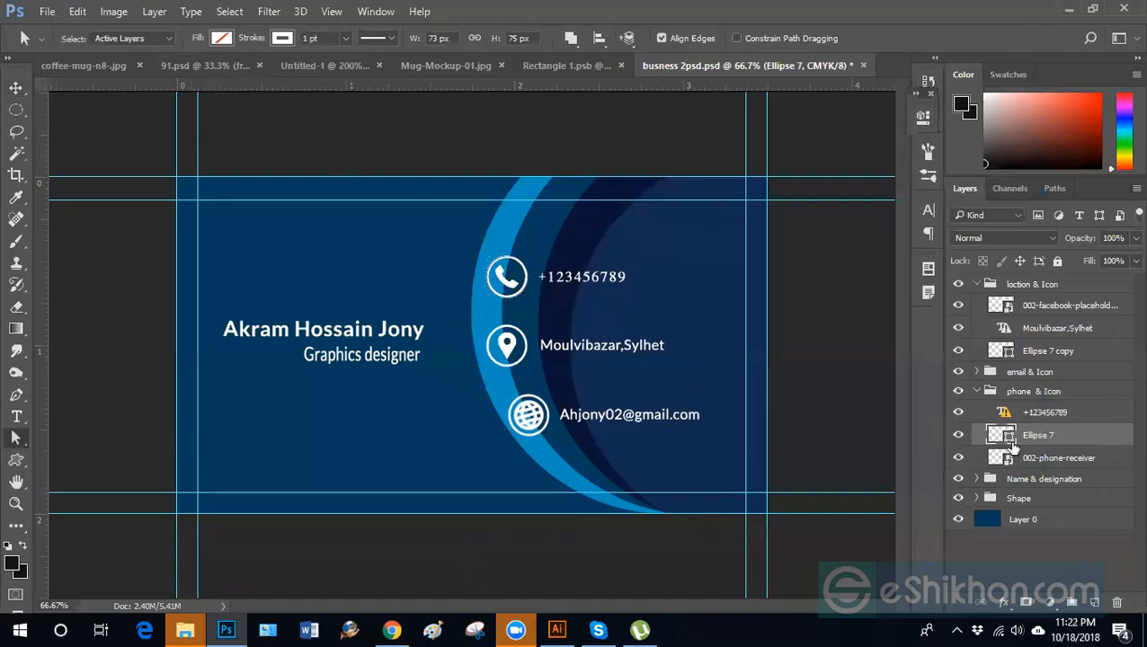
click(287, 38)
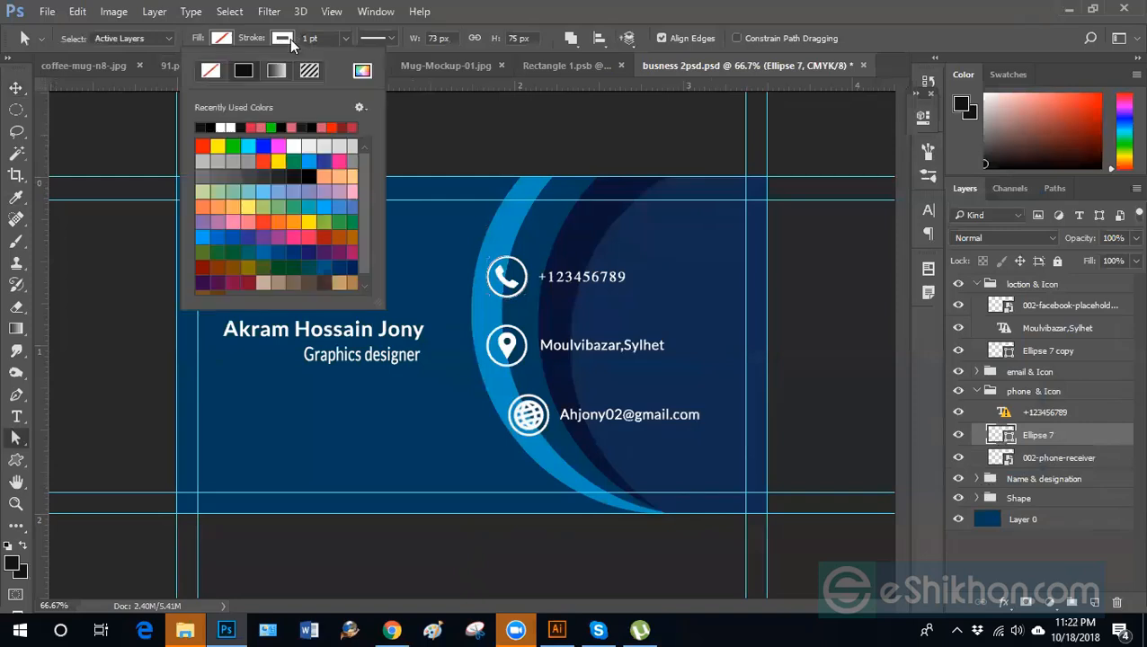
click(219, 206)
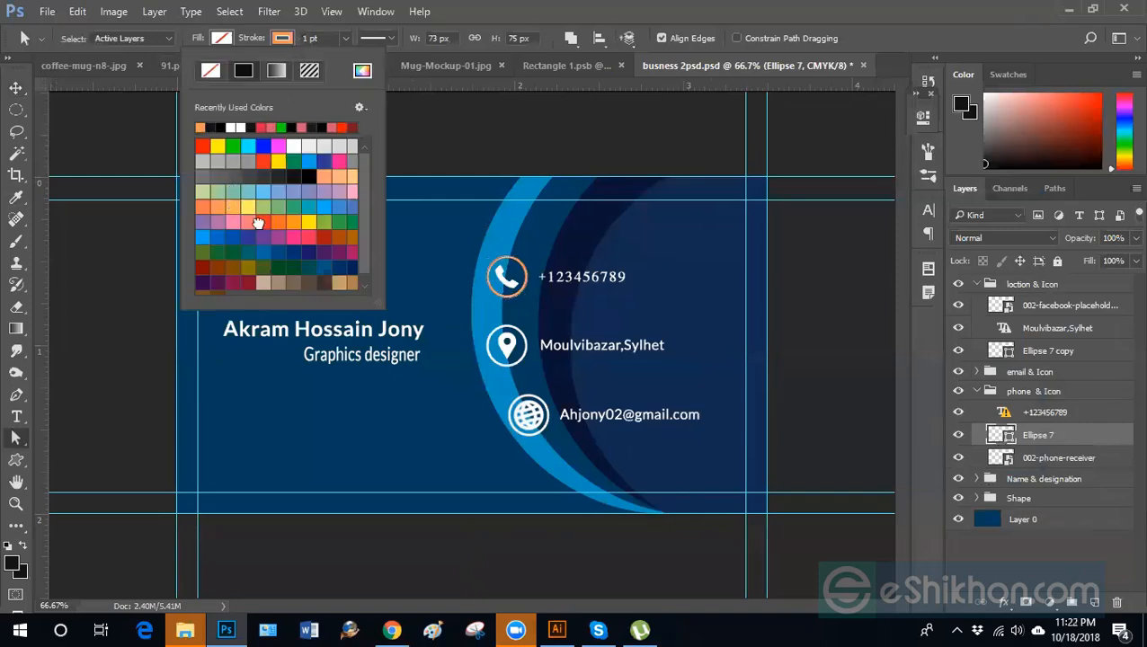
click(259, 223)
click(324, 237)
click(310, 224)
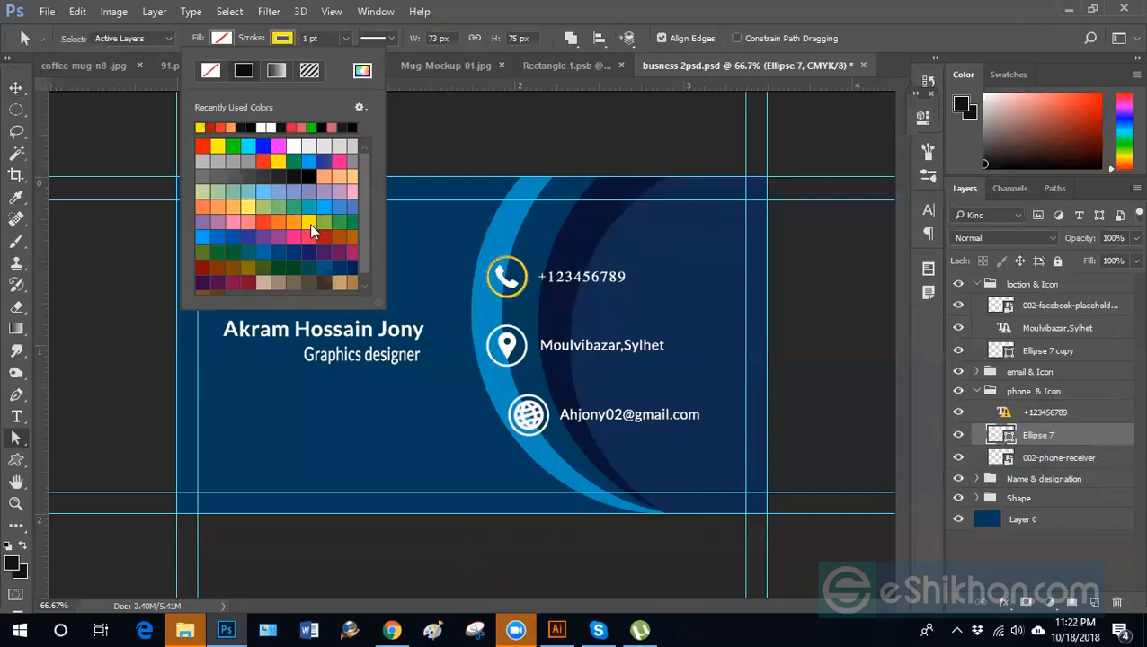
click(311, 160)
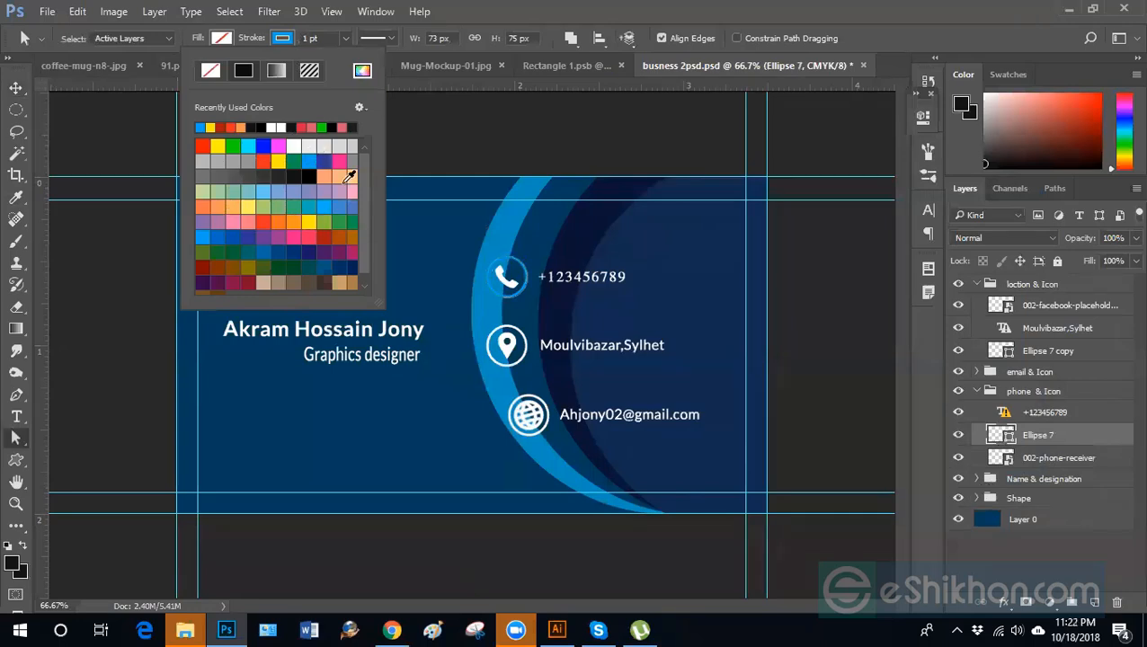
click(309, 221)
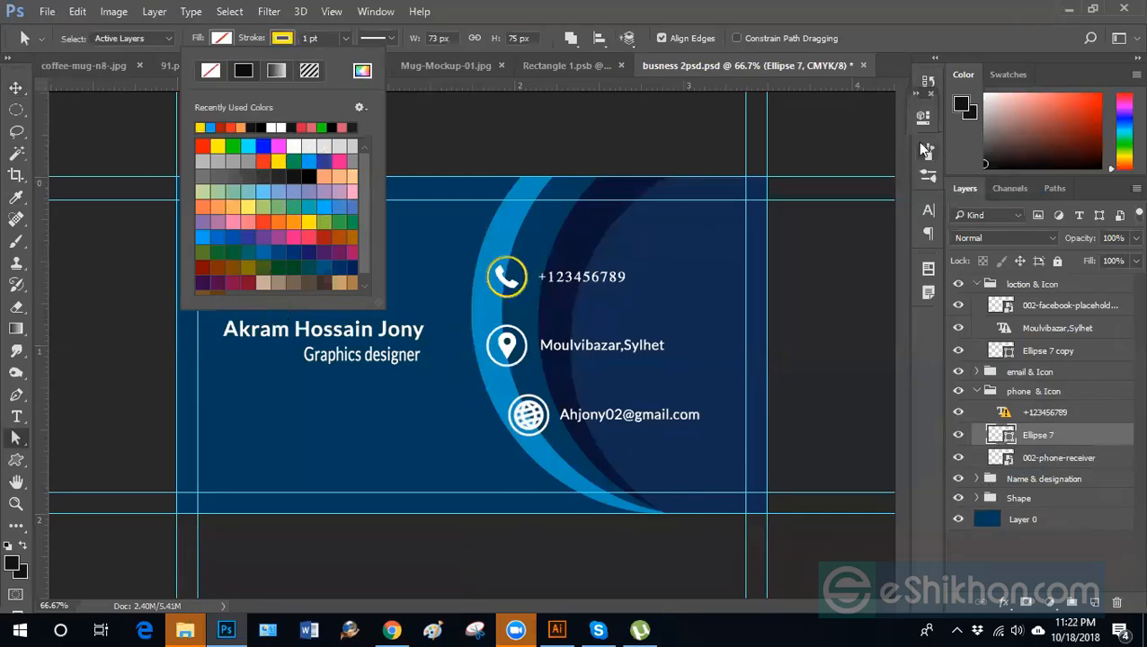
click(993, 551)
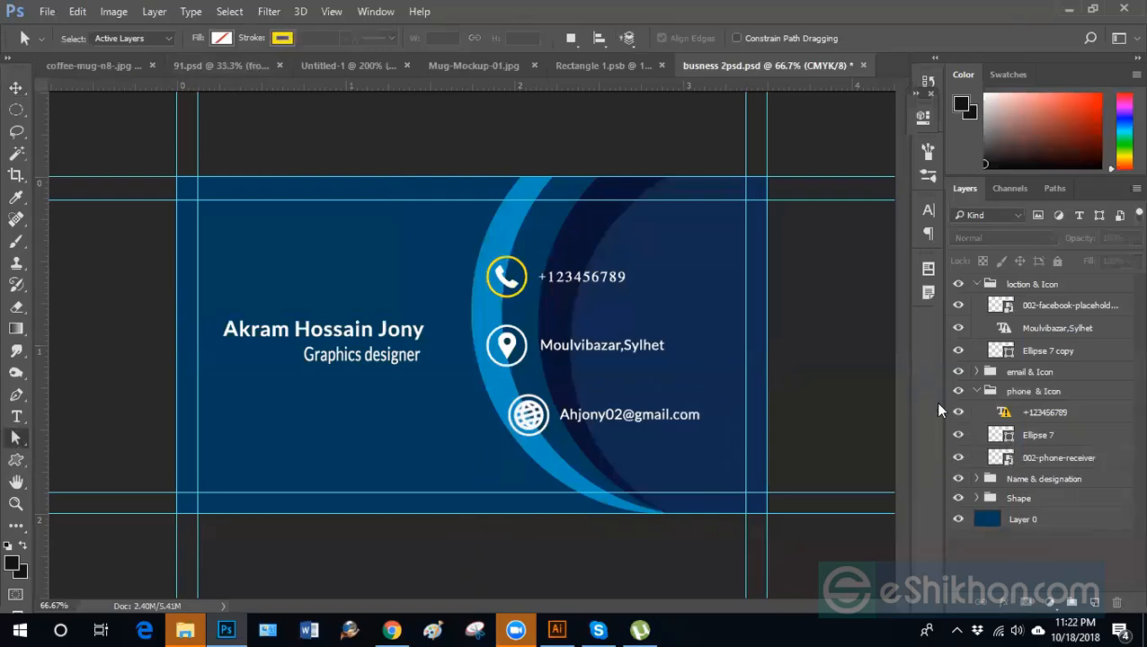
Try a red Stroke layer style on Ellipse 7 and discard it.
click(1024, 436)
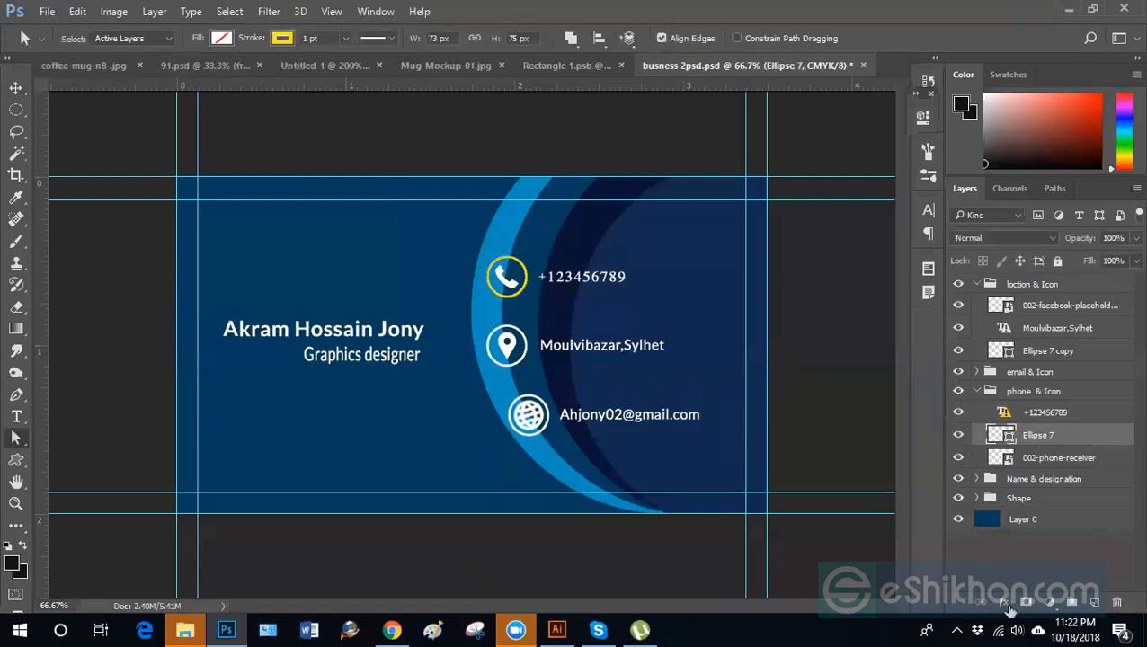
click(1006, 603)
click(1018, 443)
click(868, 270)
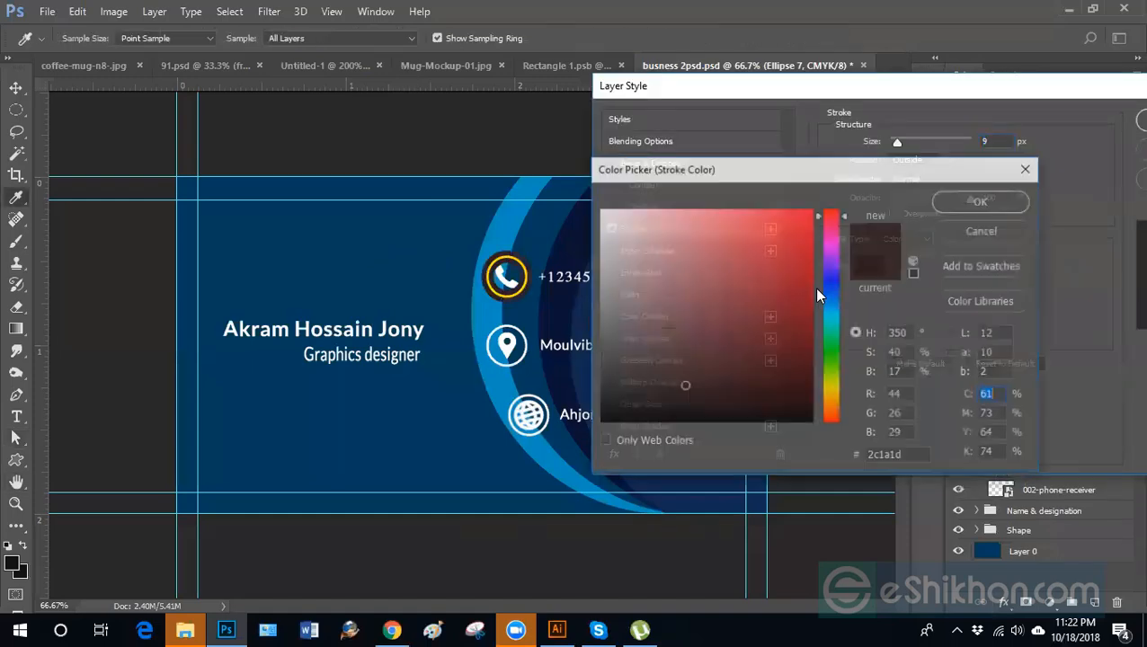
click(751, 245)
click(955, 201)
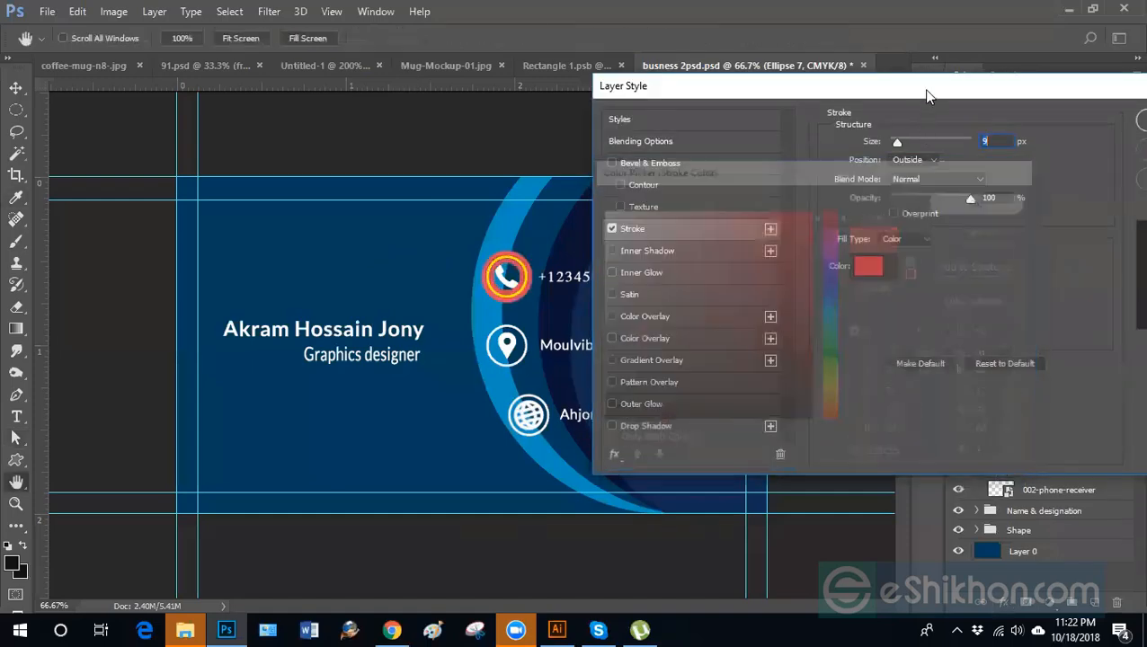
drag(926, 93, 750, 157)
click(1060, 153)
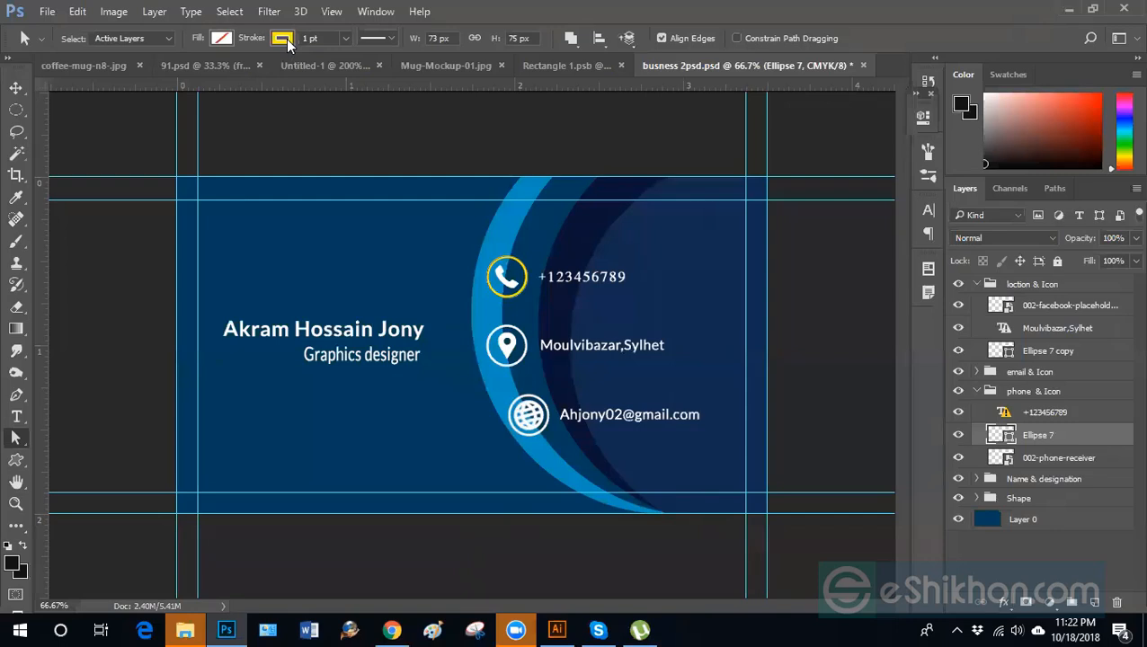
Compare the path selection options available for the 002-phone-receiver and Ellipse 7 layers, ending with Ellipse 7 selected.
click(1041, 459)
click(1039, 438)
right_click(8, 440)
click(53, 452)
click(527, 278)
click(1056, 459)
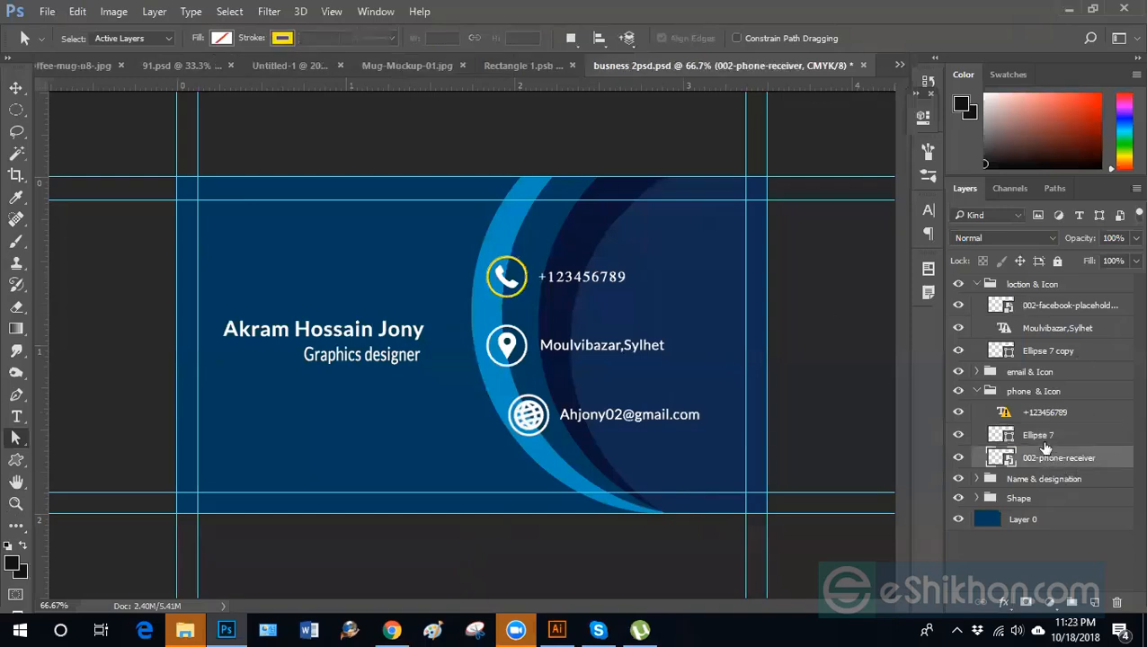
click(1045, 436)
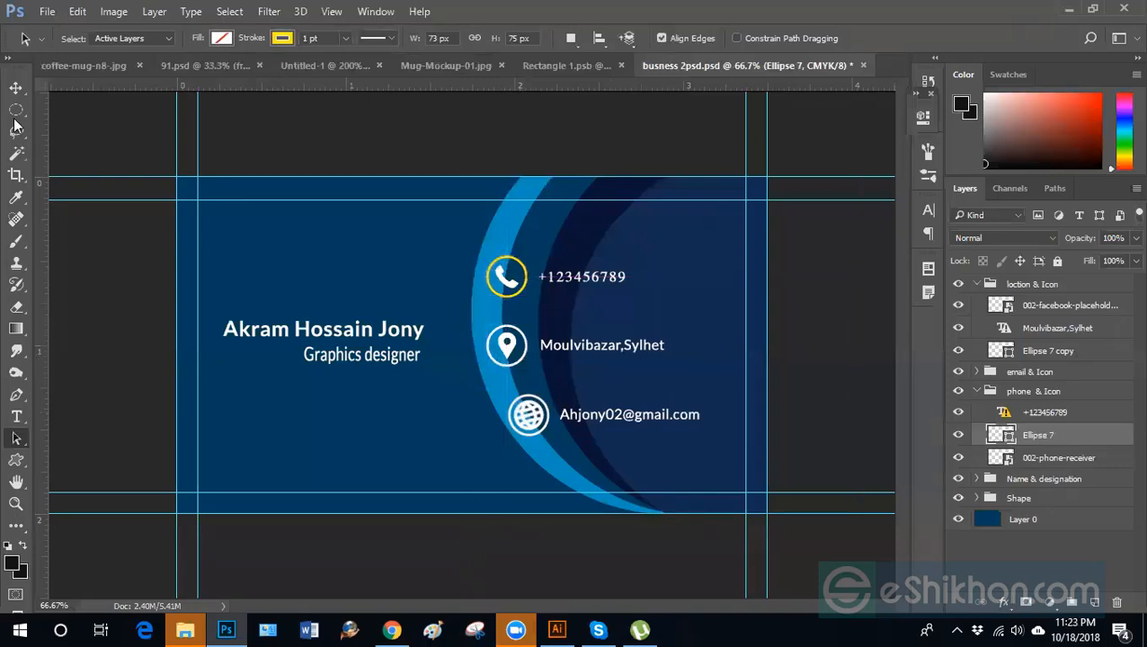
Select the Ellipse 7 copy layer around the location icon and toggle its visibility to identify the circle.
click(16, 88)
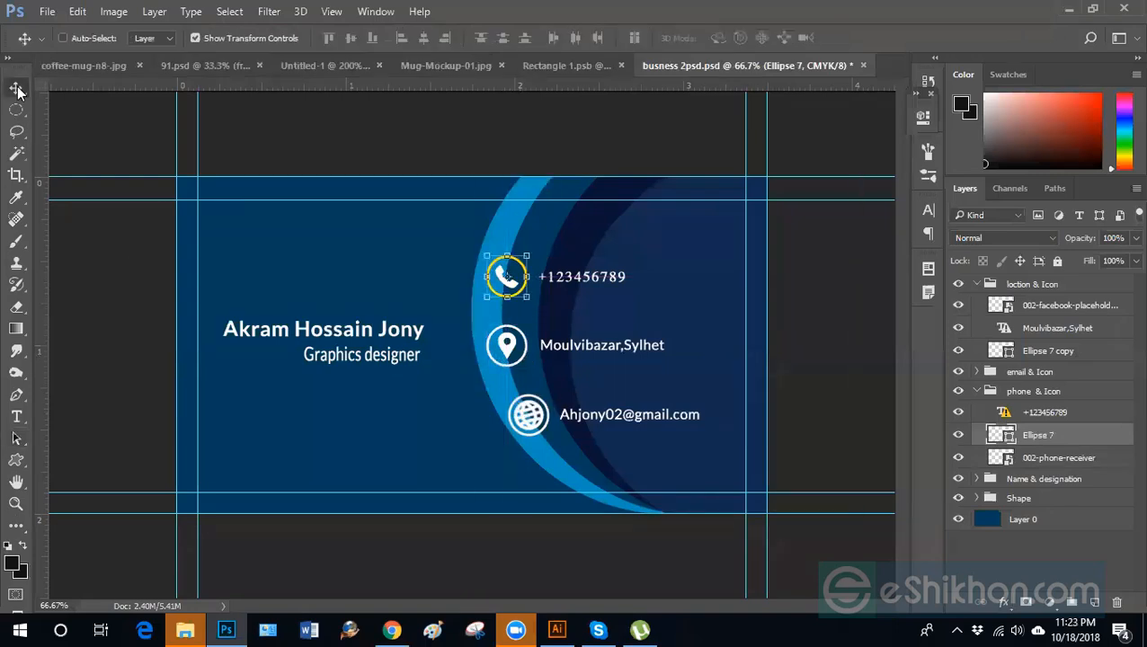
ctrl+click(506, 346)
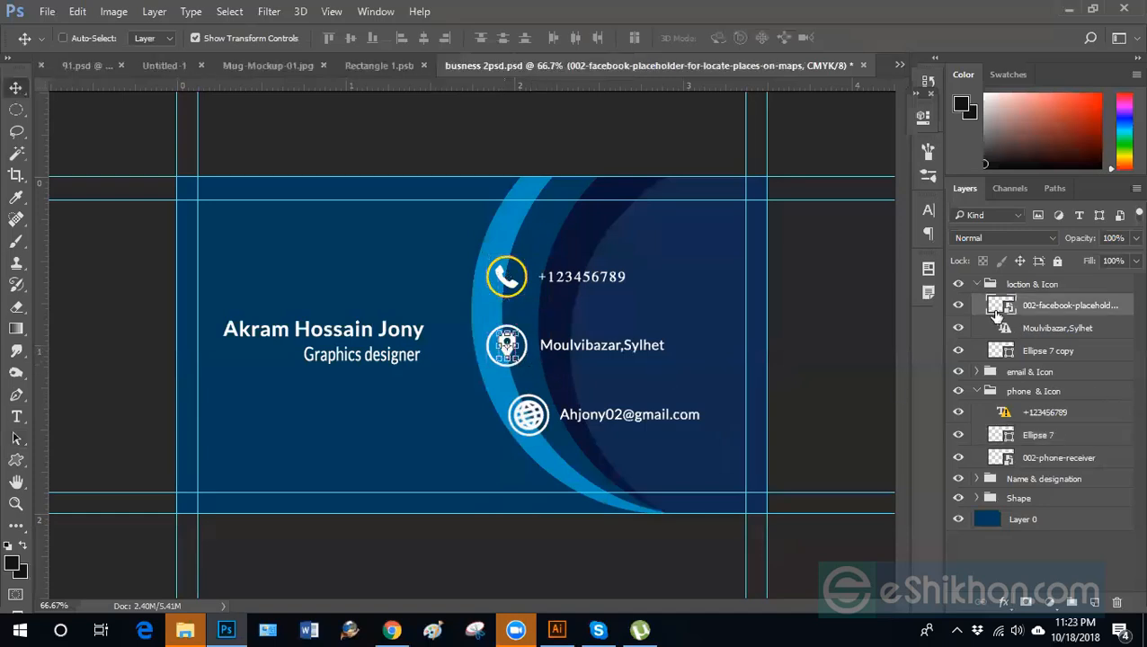
click(1025, 352)
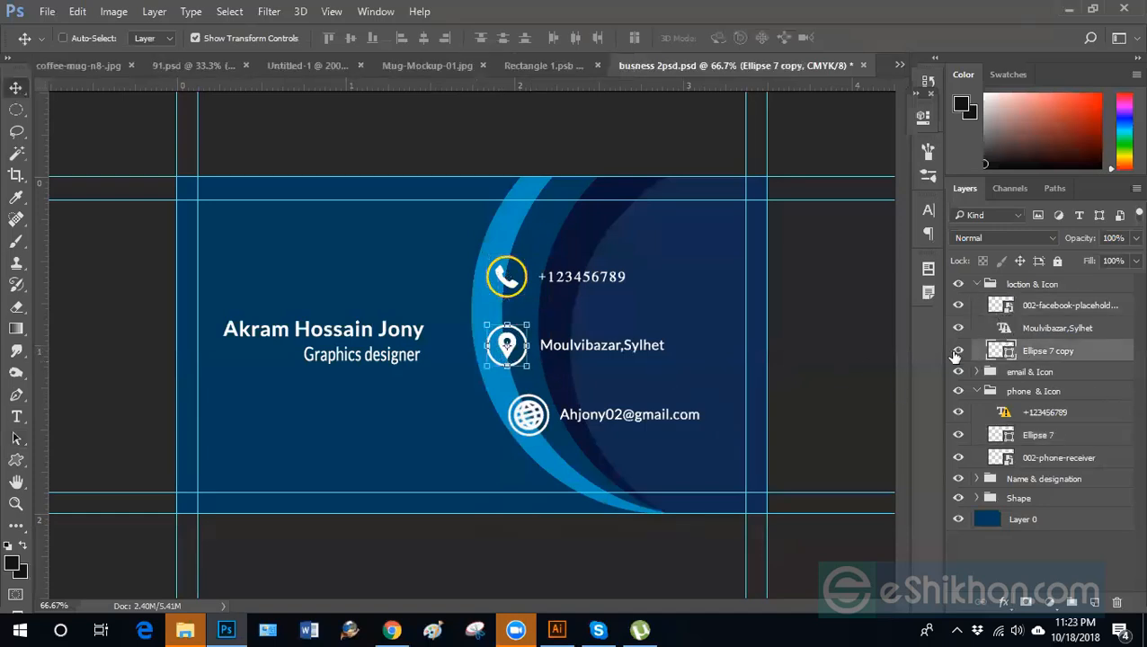
click(956, 353)
click(957, 351)
click(956, 351)
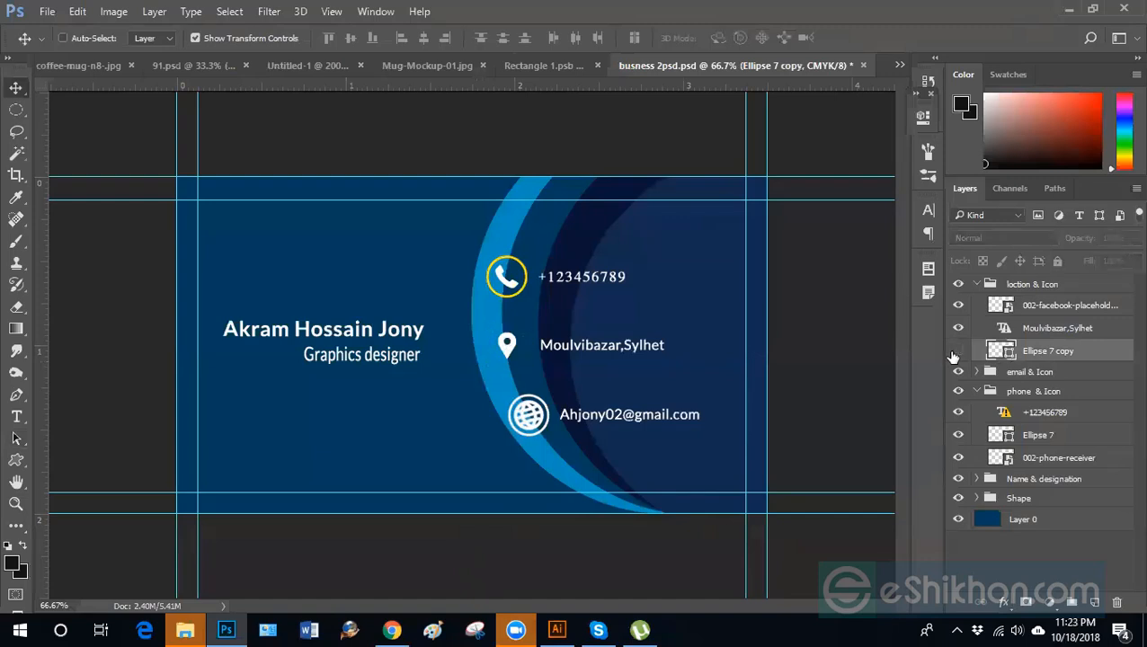
click(956, 351)
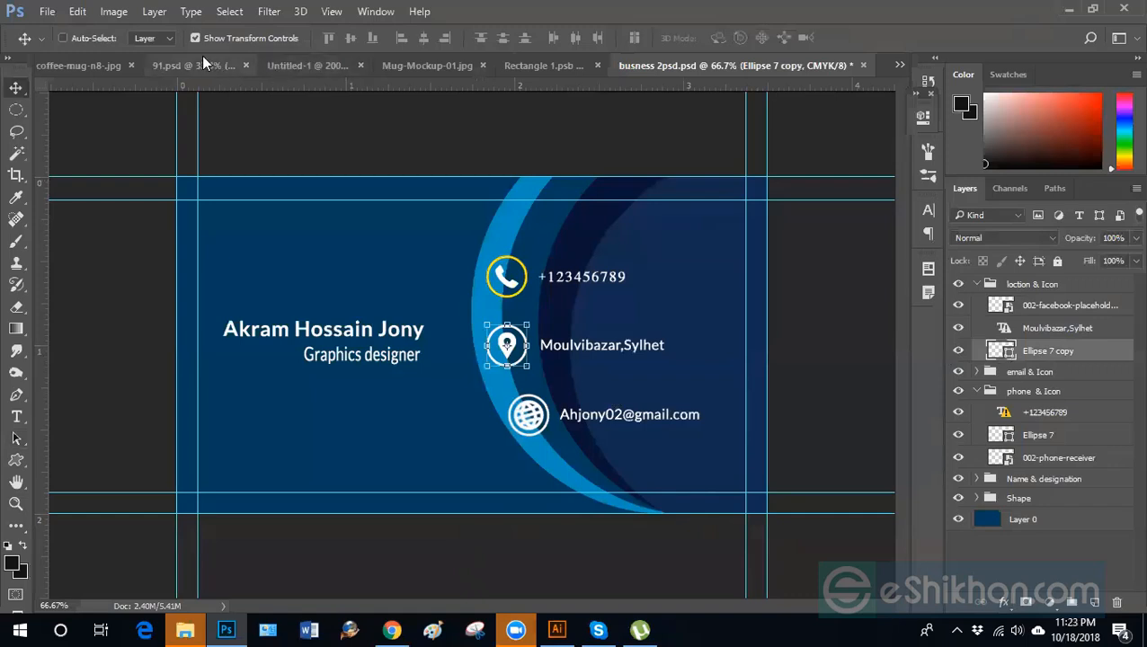
Try to recolour the location icon's circle by choosing stronger blue shades for the Ellipse 7 copy layer's solid colour.
double_click(1008, 356)
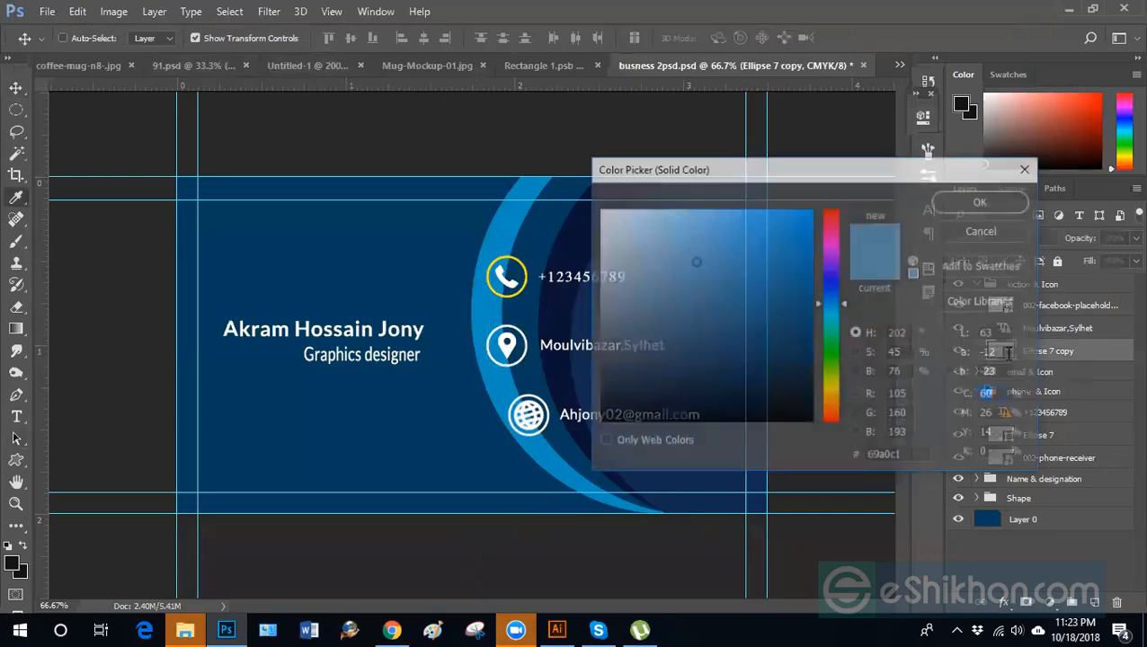
click(760, 268)
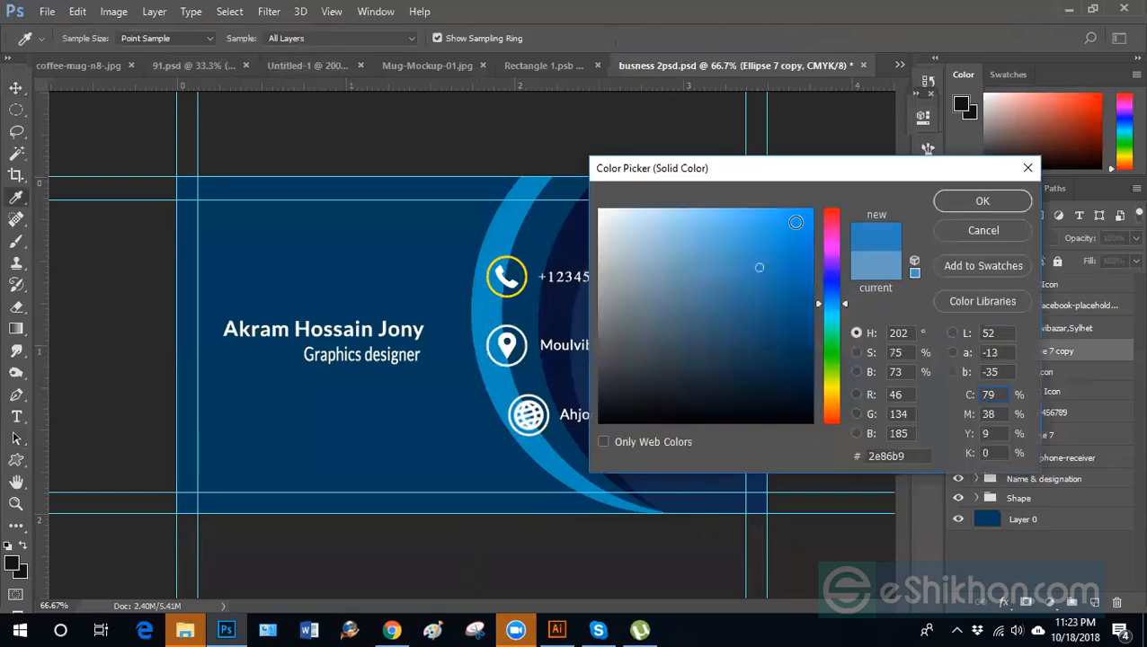
click(980, 200)
key(v)
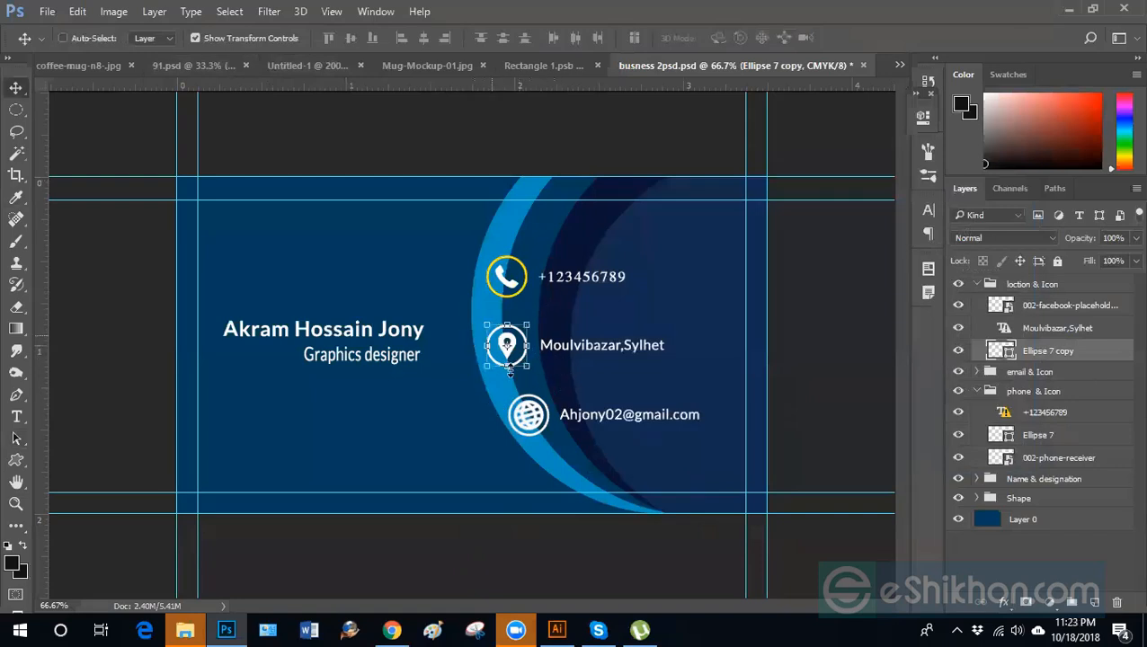
double_click(1008, 353)
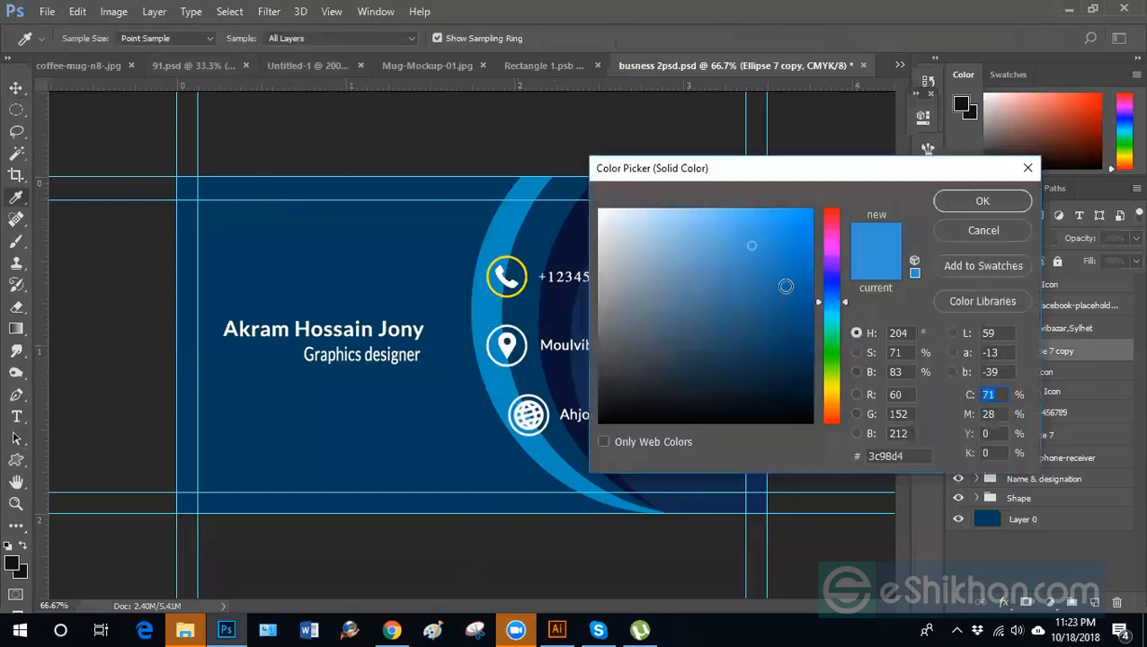
click(778, 261)
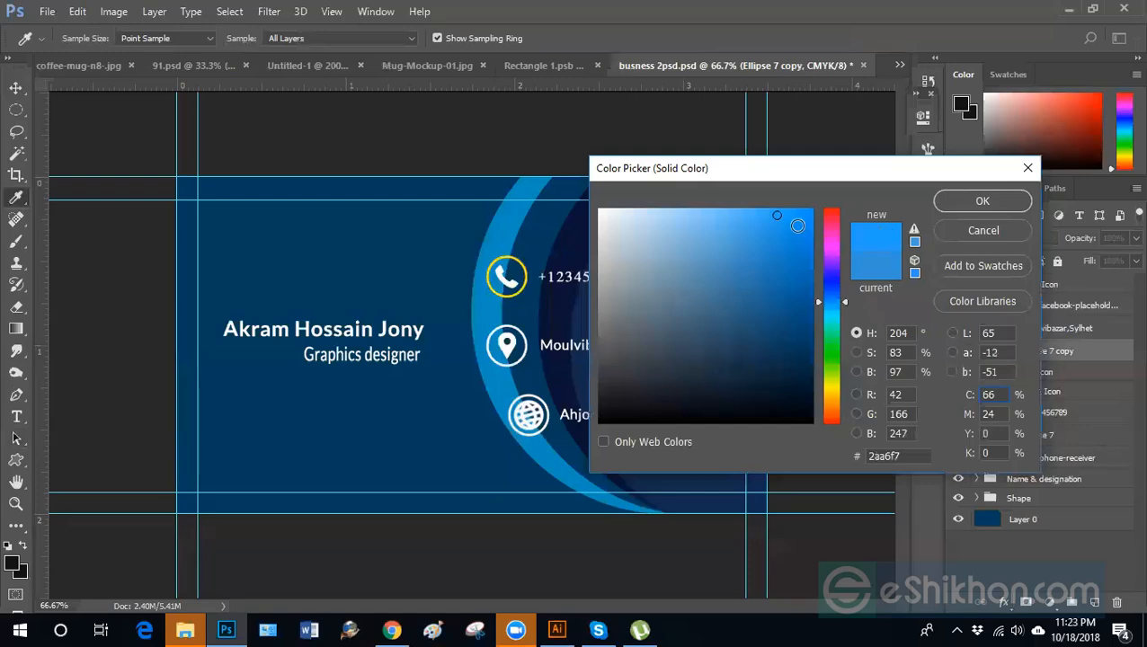
click(796, 225)
click(978, 200)
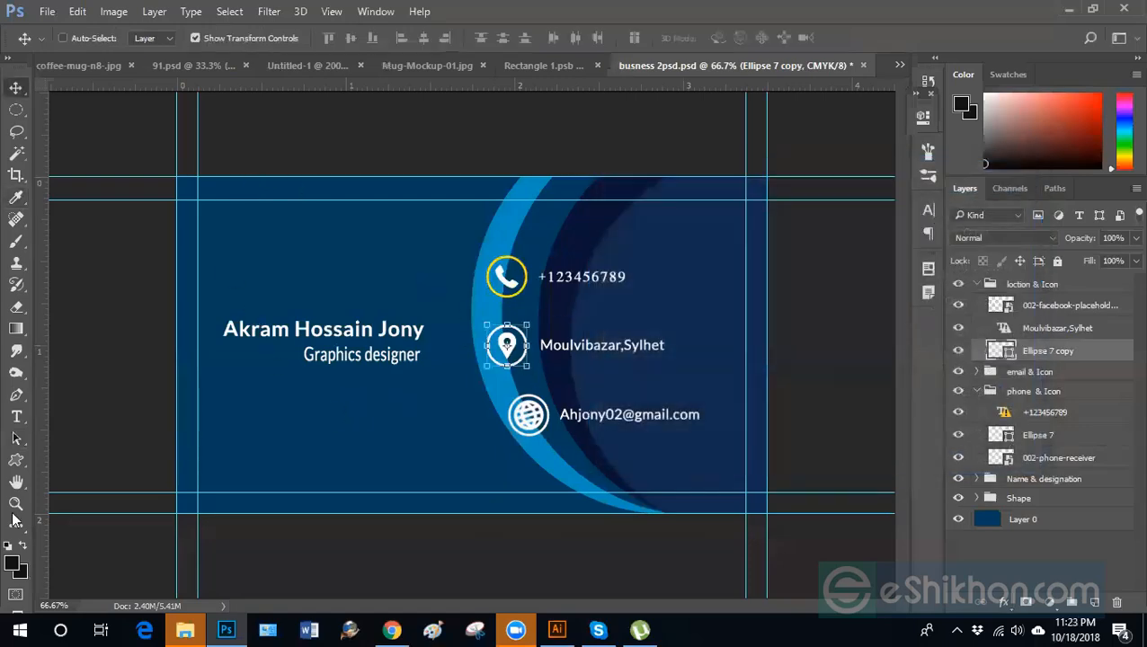
With the Path Selection tool, set the stroke colour of the location icon's circle, Ellipse 7 copy, to yellow.
click(16, 438)
click(81, 454)
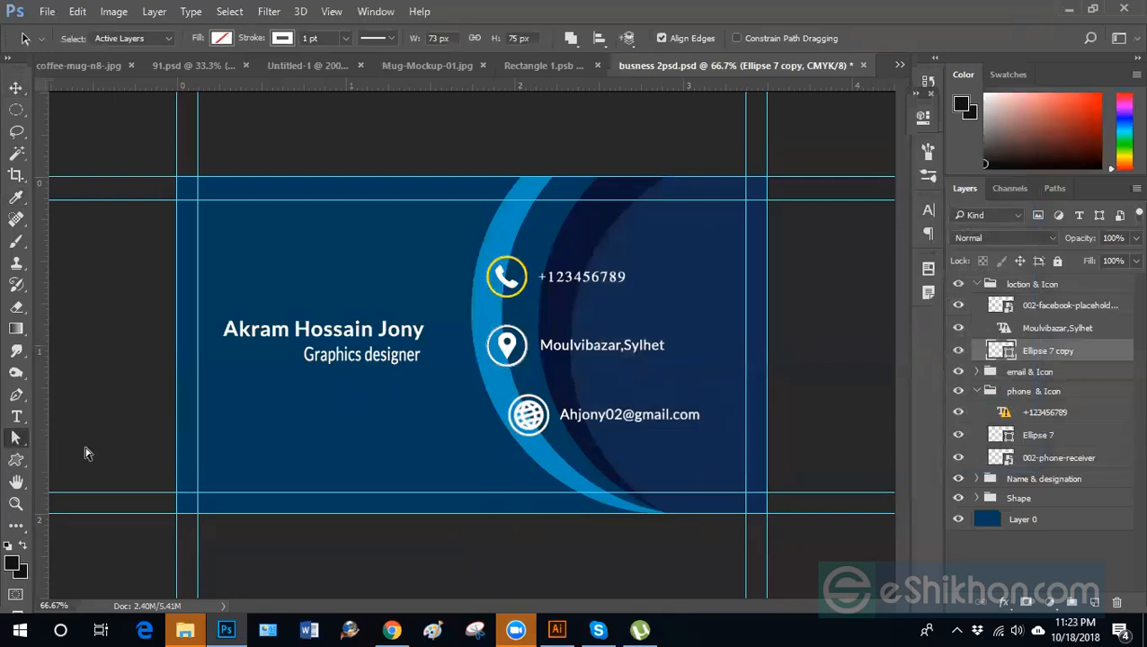
click(529, 350)
click(285, 38)
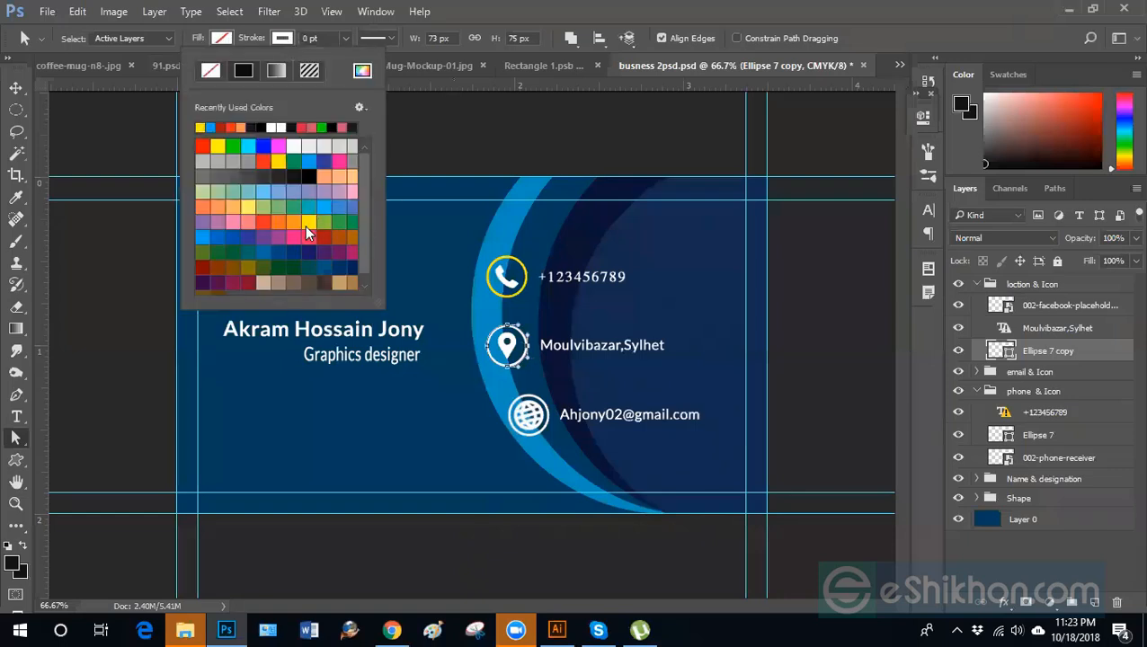
click(307, 225)
click(930, 25)
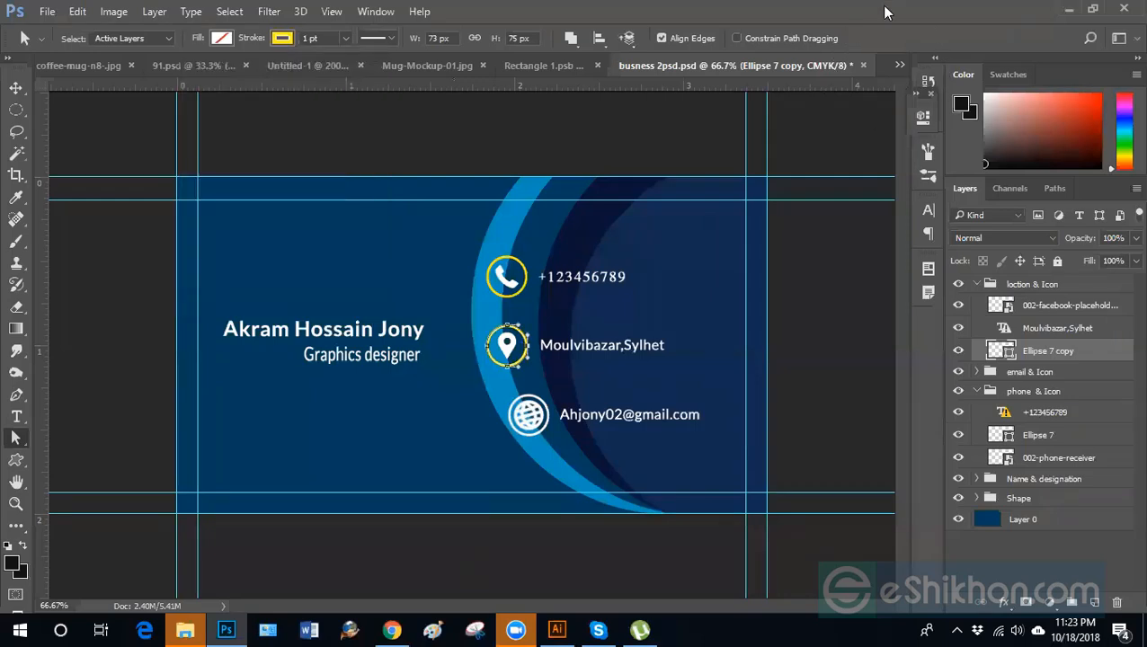
Return to the Move tool and deselect the Ellipse 7 copy layer.
click(16, 88)
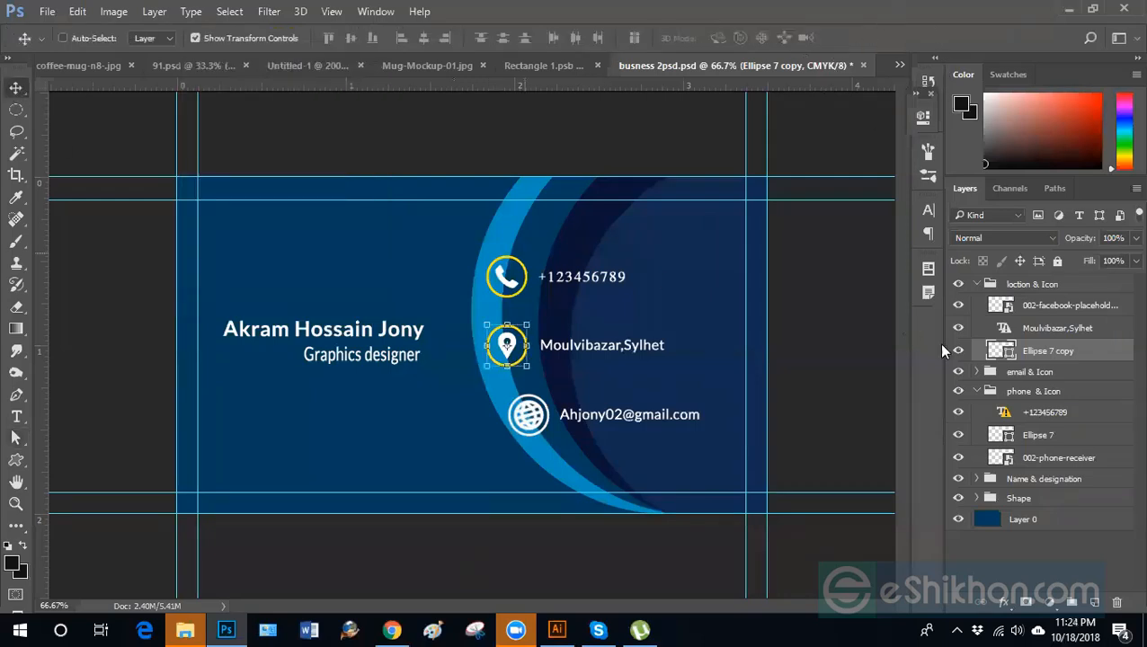
click(1032, 582)
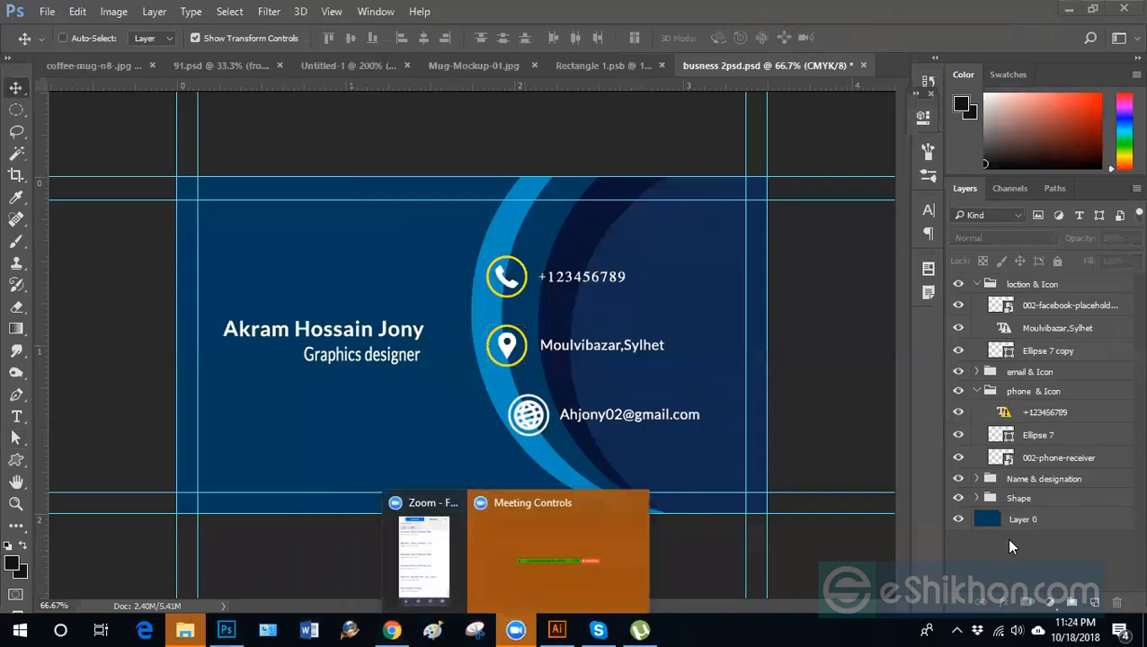
click(16, 105)
click(15, 89)
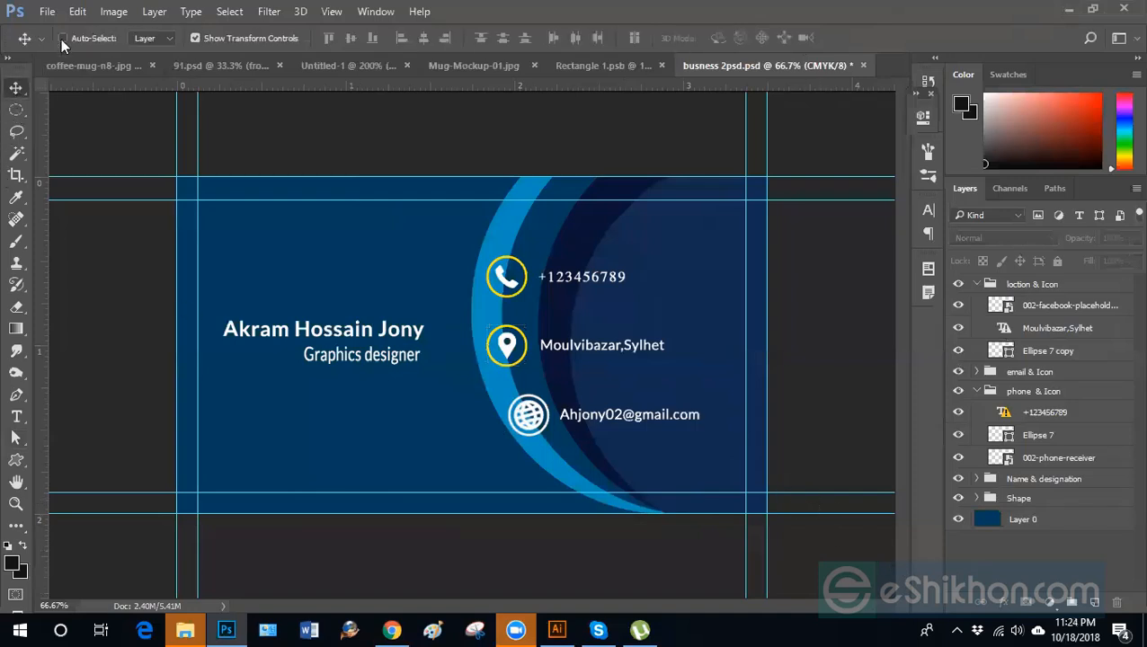